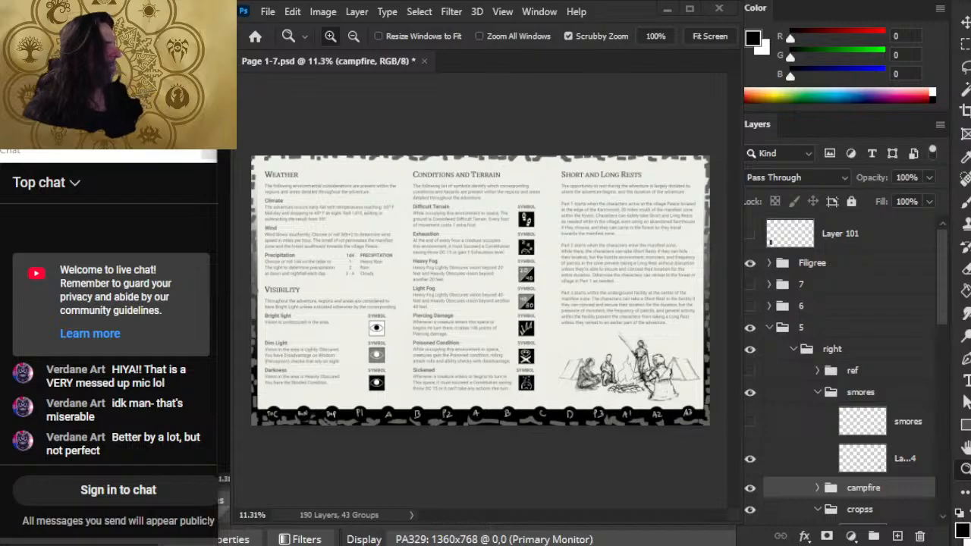
key(alt+Tab)
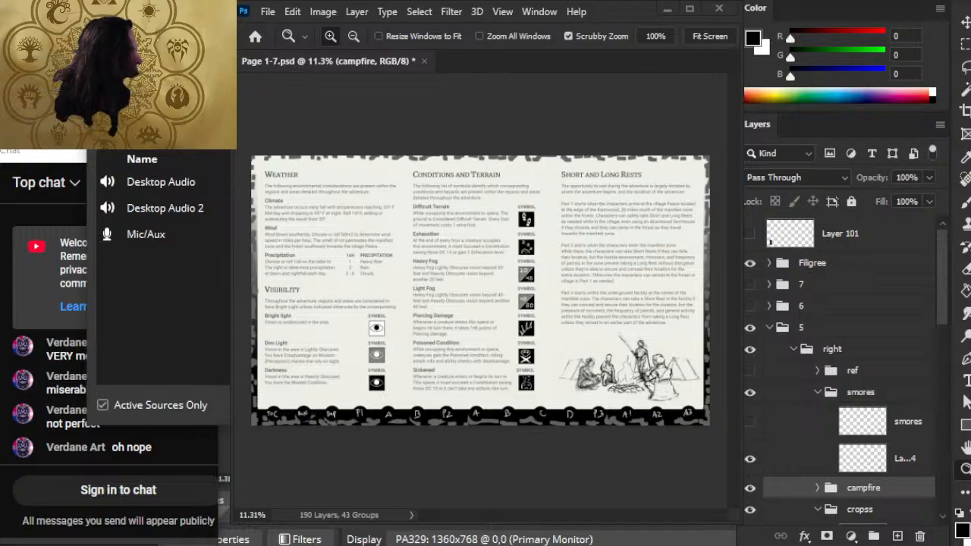
key(Escape)
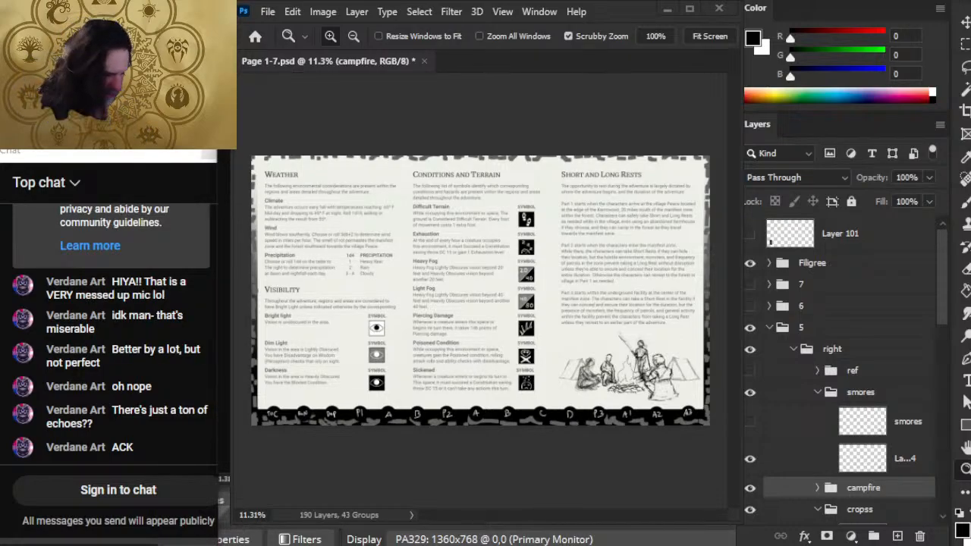
mouse_move(471, 545)
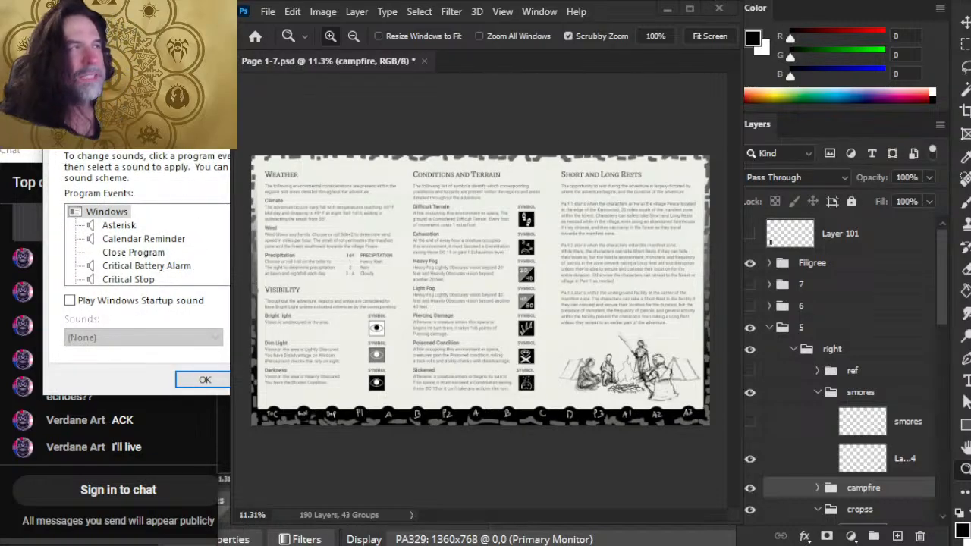
key(Escape)
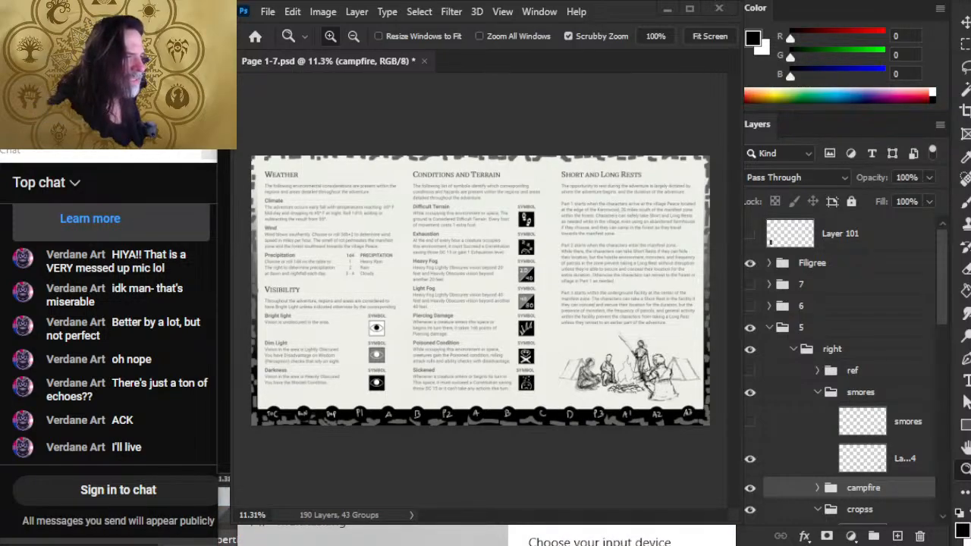
scroll(622, 536, down, 2)
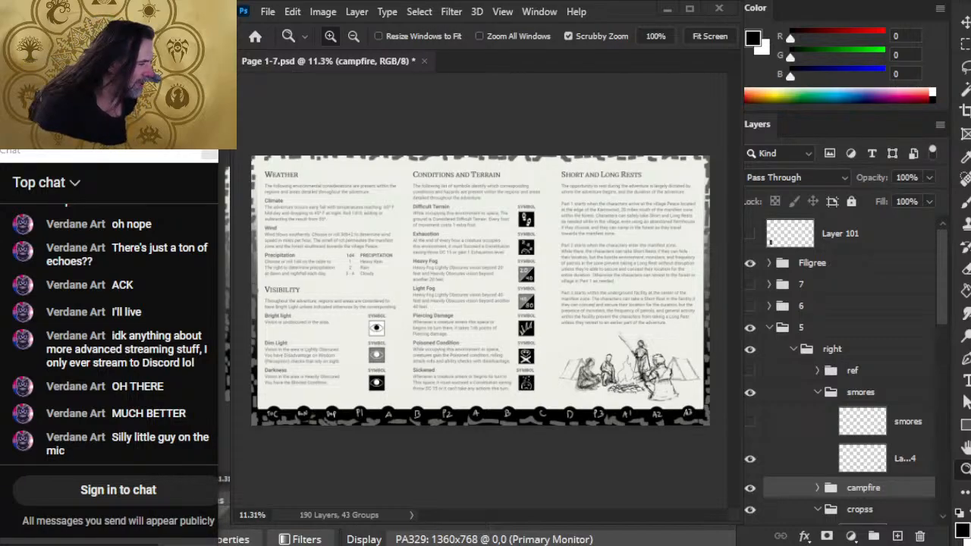
- Switch to the browser and look through the livestream announcement posts on the streamer's own X profile
key(alt+Tab)
key(alt+Tab)
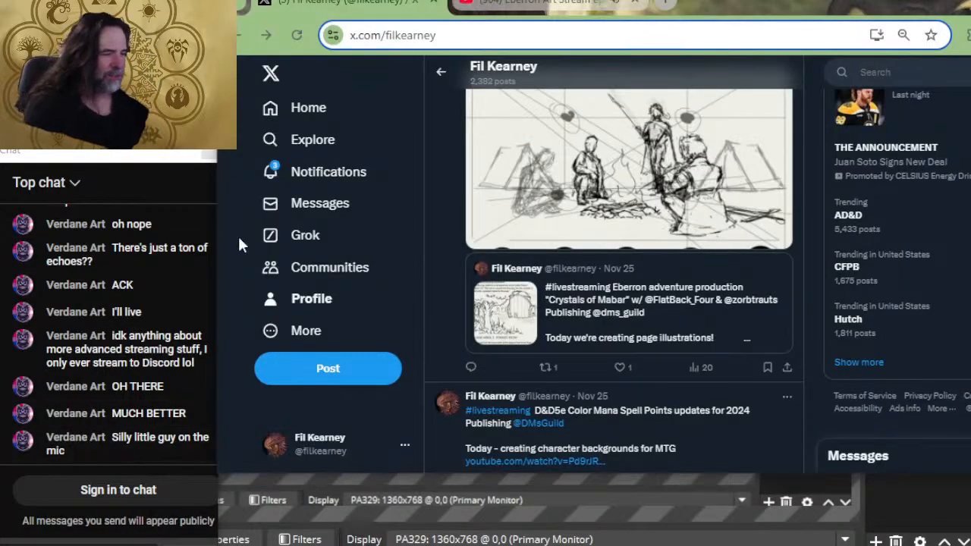
click(303, 299)
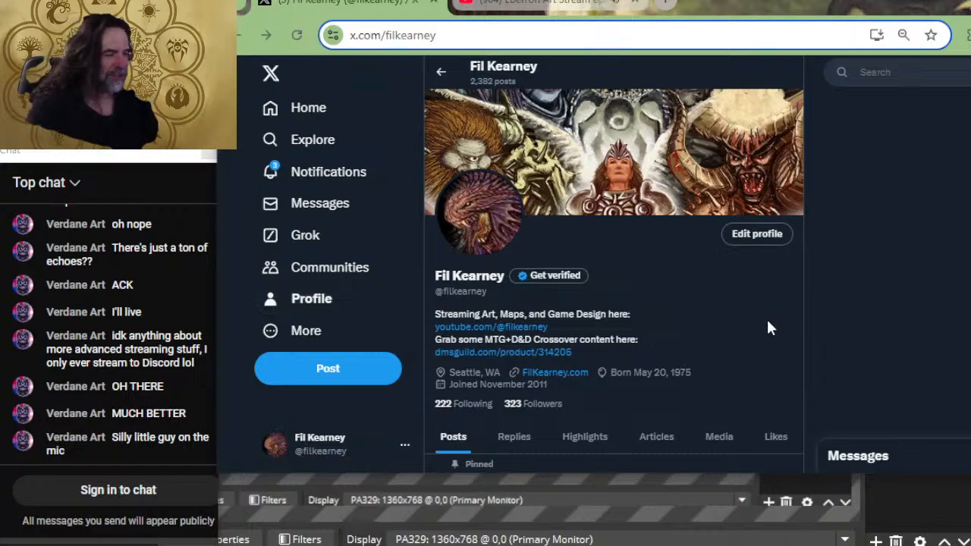
scroll(569, 296, down, 8)
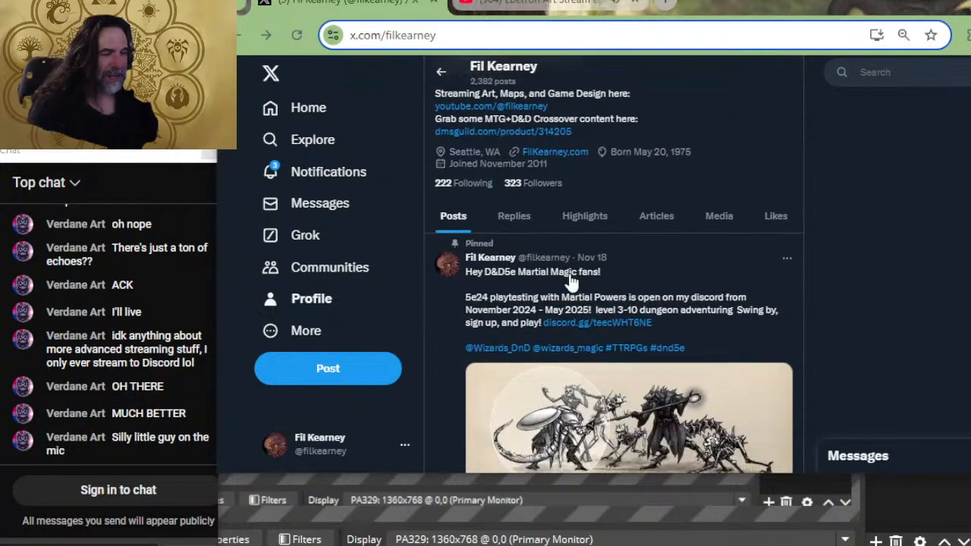
scroll(599, 264, down, 10)
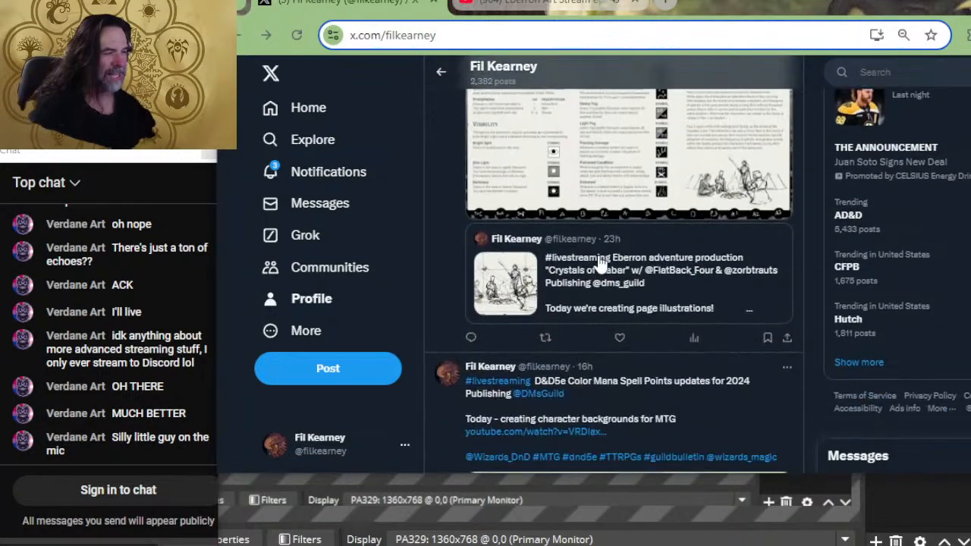
scroll(599, 265, down, 10)
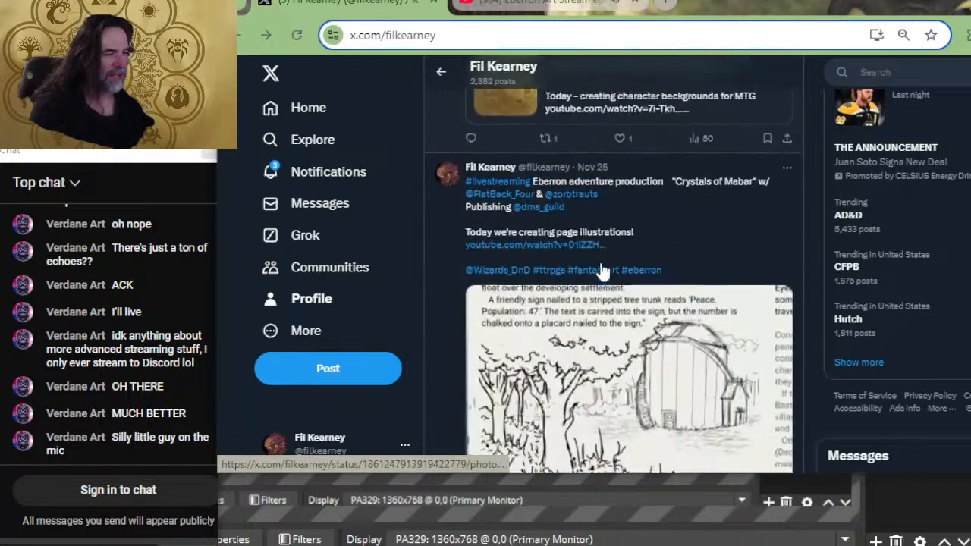
scroll(600, 273, down, 10)
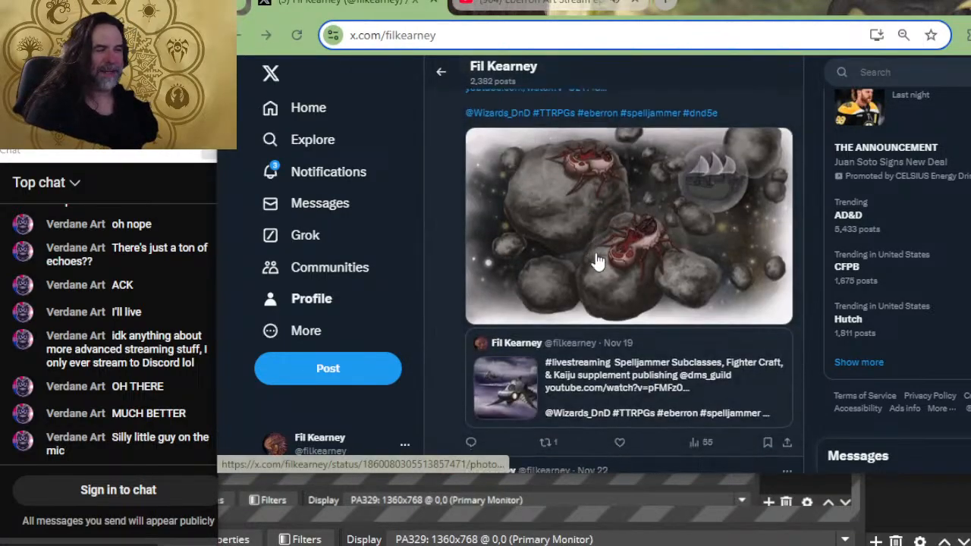
scroll(640, 299, down, 4)
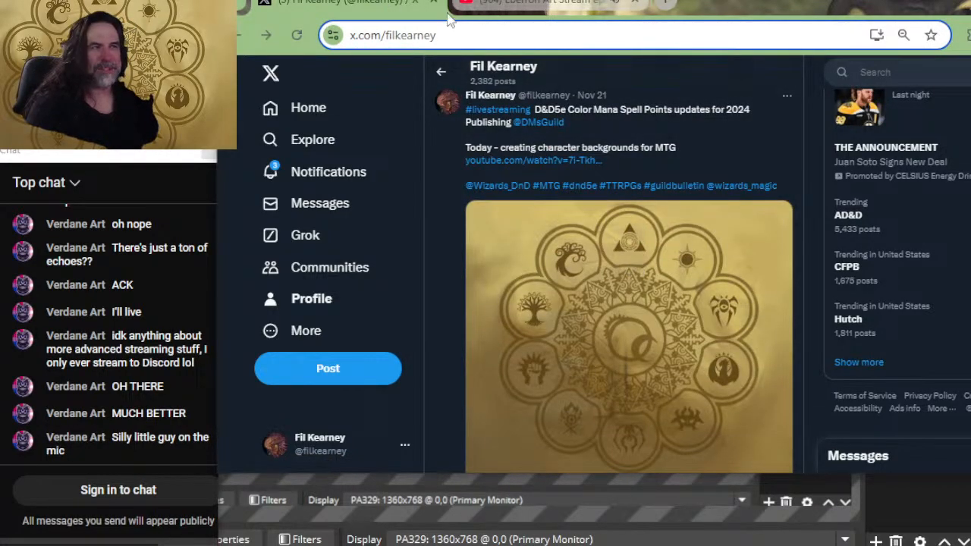
- Like the YouTube video "Eberron Art Stream ep 361 - page art 25" and expand its description
click(474, 4)
click(531, 429)
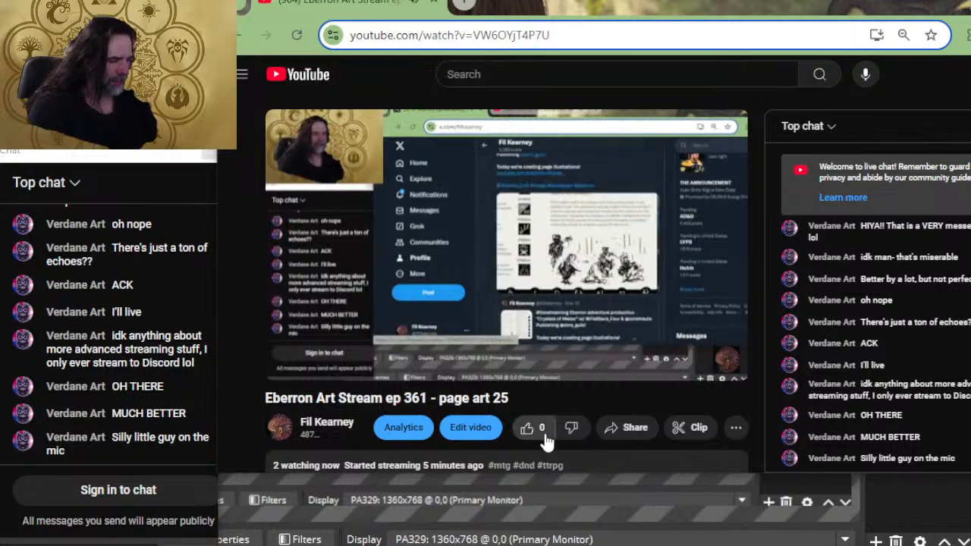
scroll(345, 410, down, 2)
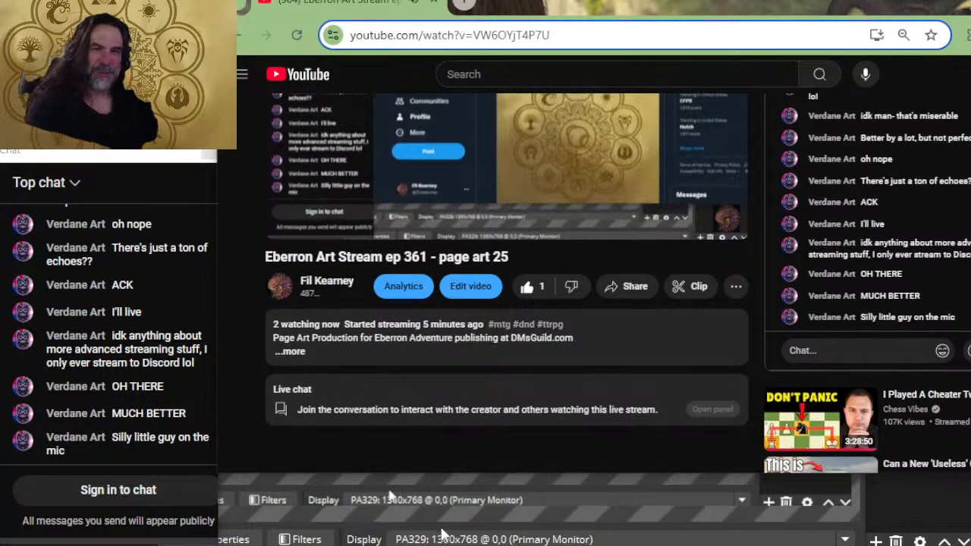
click(290, 352)
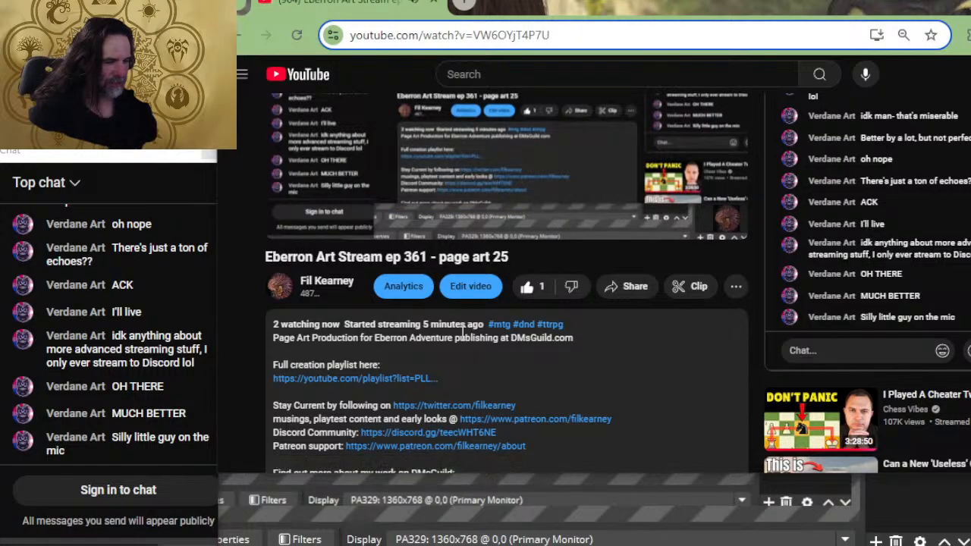
- Review the links in the video description, view the Subclasses Revivified product page on DMsGuild and close it
scroll(508, 294, down, 2)
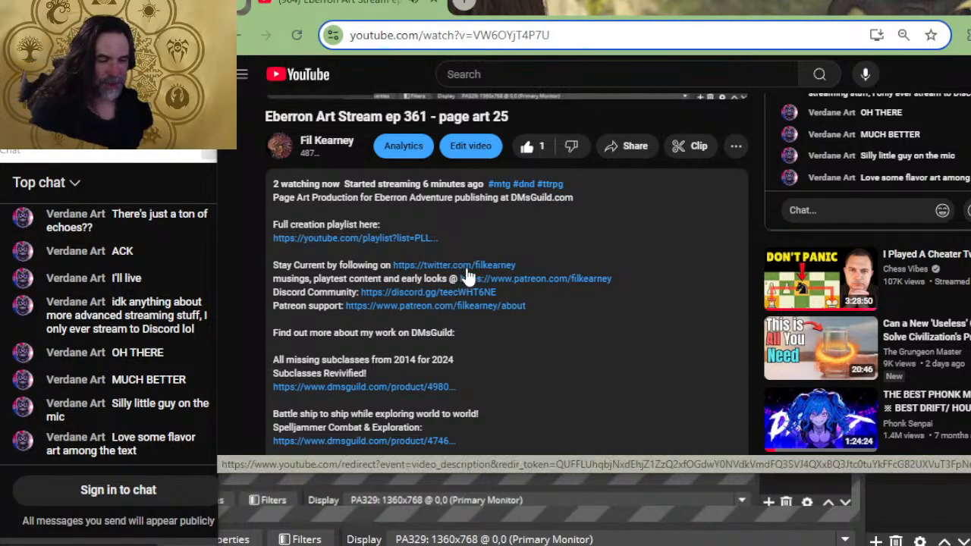
scroll(404, 217, down, 2)
scroll(380, 223, down, 2)
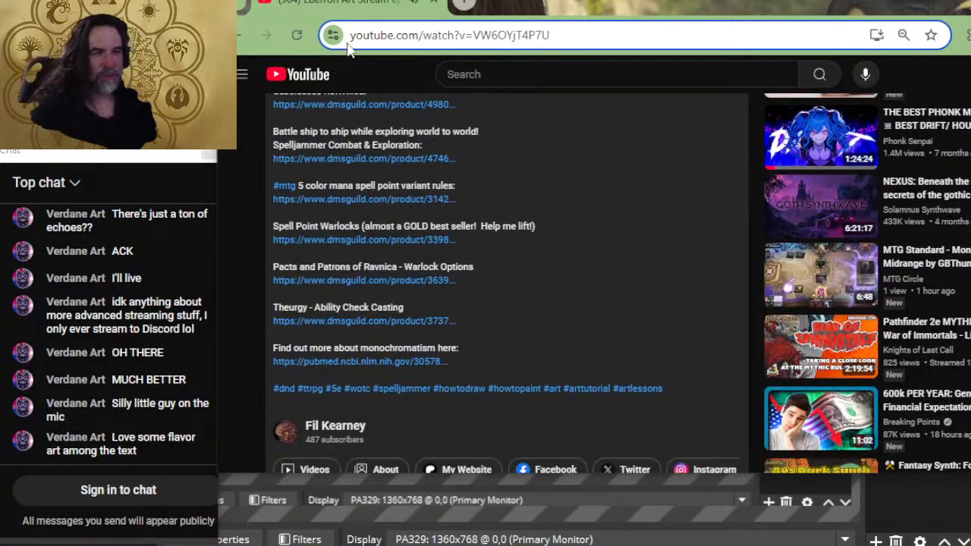
scroll(365, 221, up, 2)
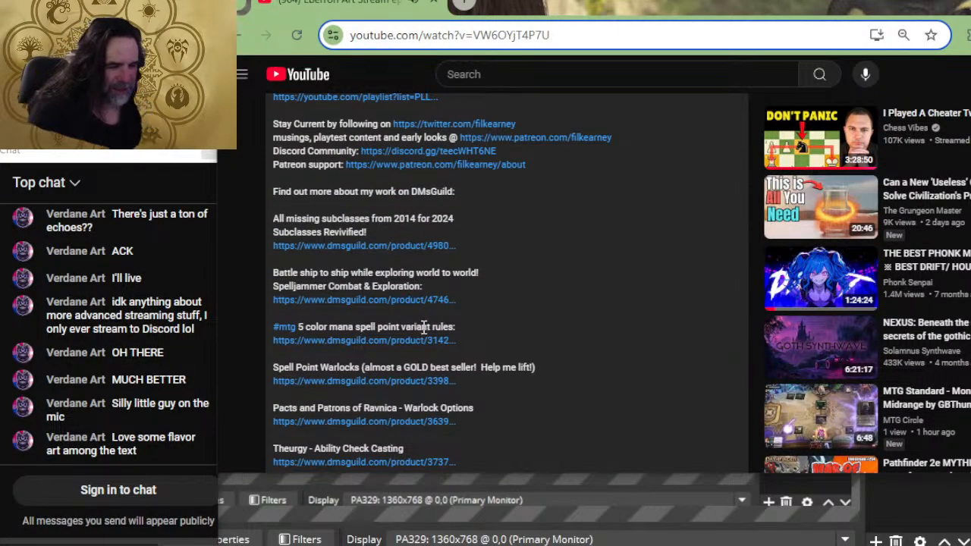
click(327, 246)
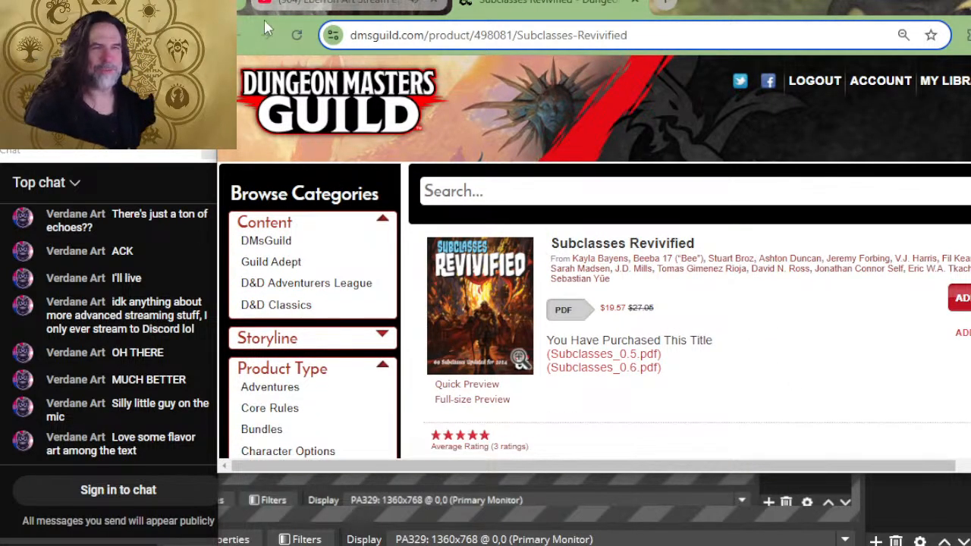
click(637, 4)
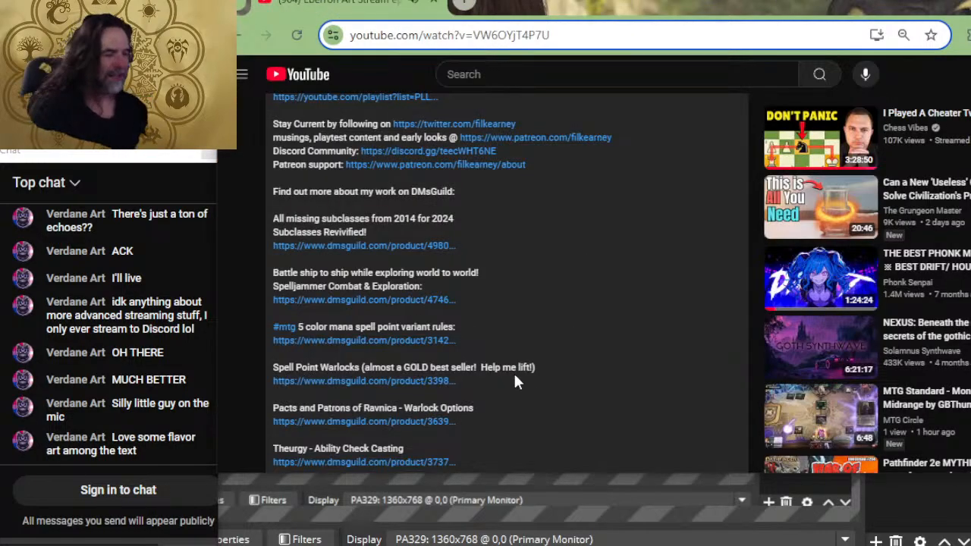
- View the Color Mana Spell Points bundle and its Tap Untap Burn Core Mechanics product page from the description, then close the page
click(309, 341)
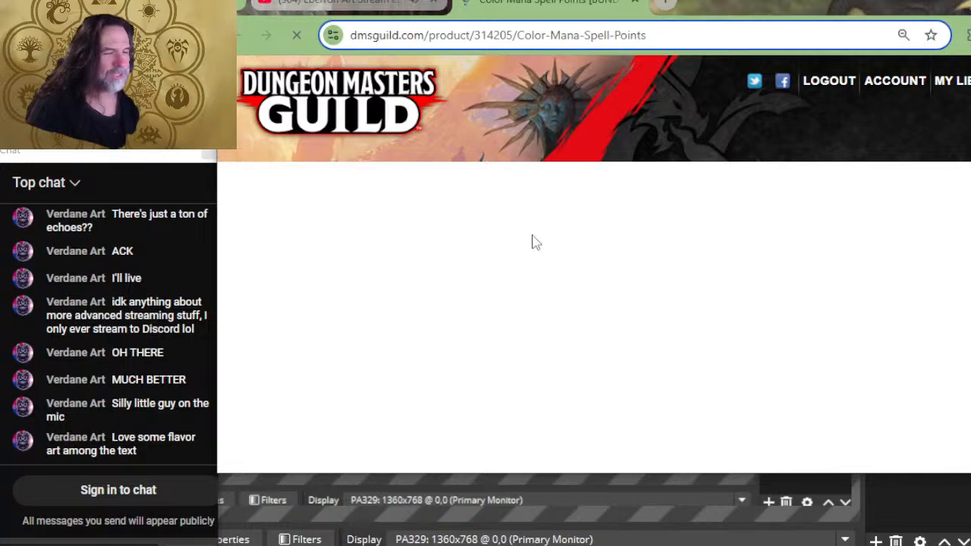
scroll(546, 241, down, 7)
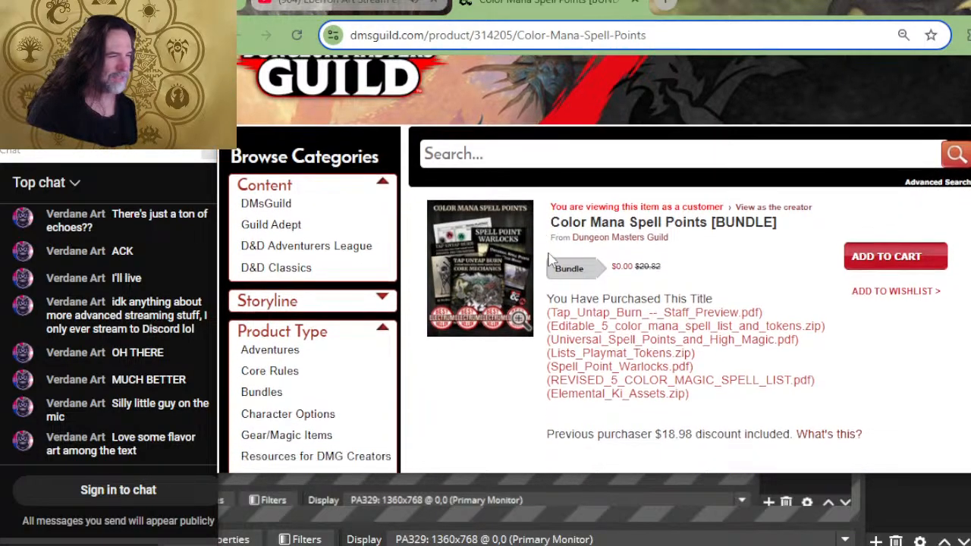
scroll(553, 241, down, 8)
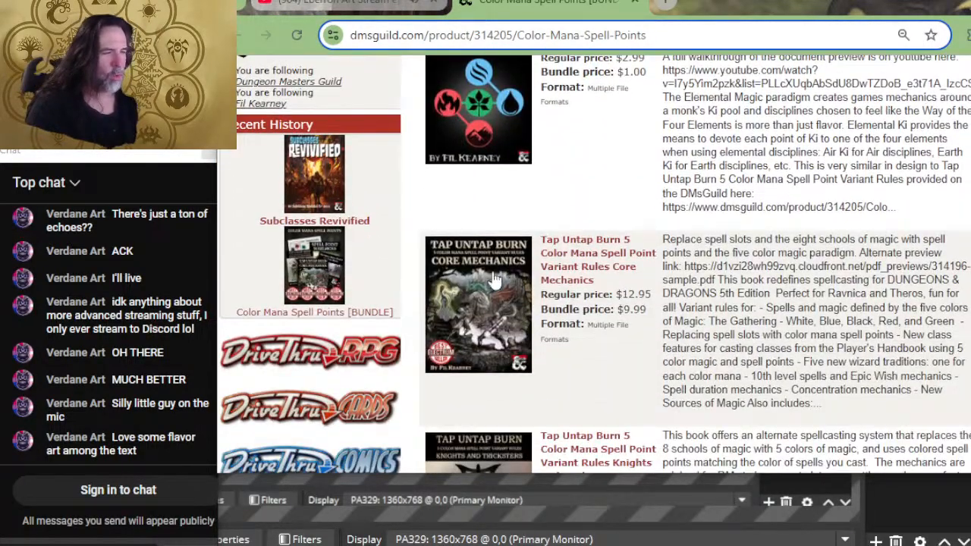
click(491, 288)
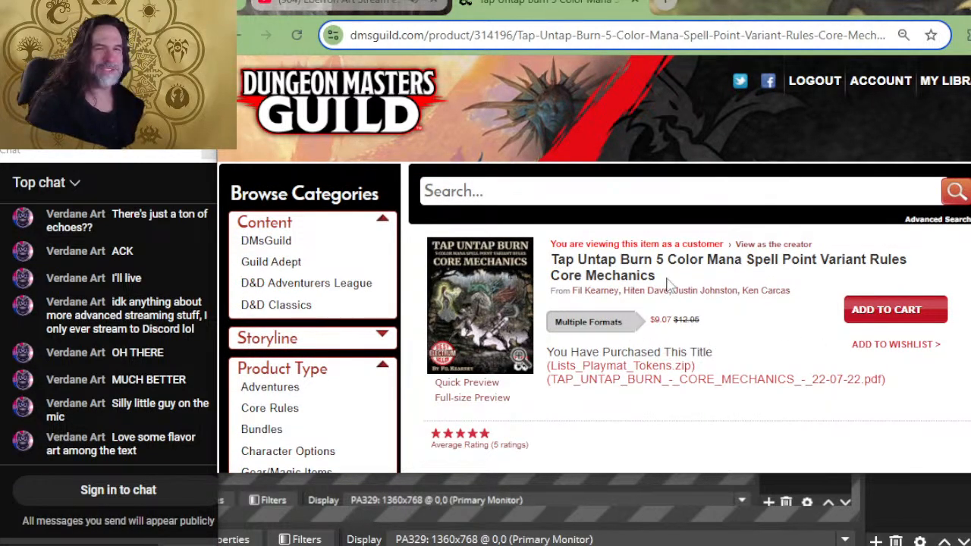
click(638, 5)
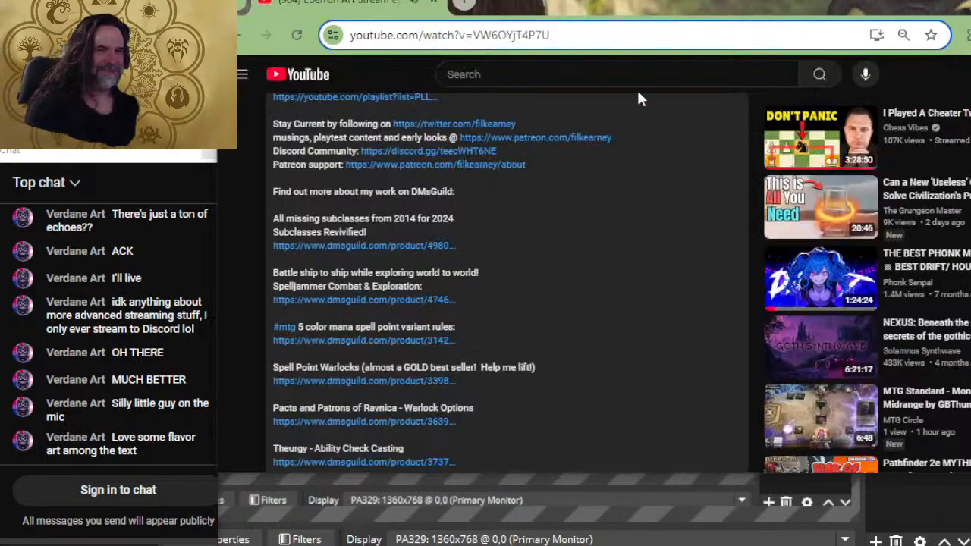
- Switch to Page 1-7.psd in Photoshop and bring the campfire in the Short and Long Rests illustration into close view
key(alt+Tab)
key(alt+Tab)
key(alt+Tab)
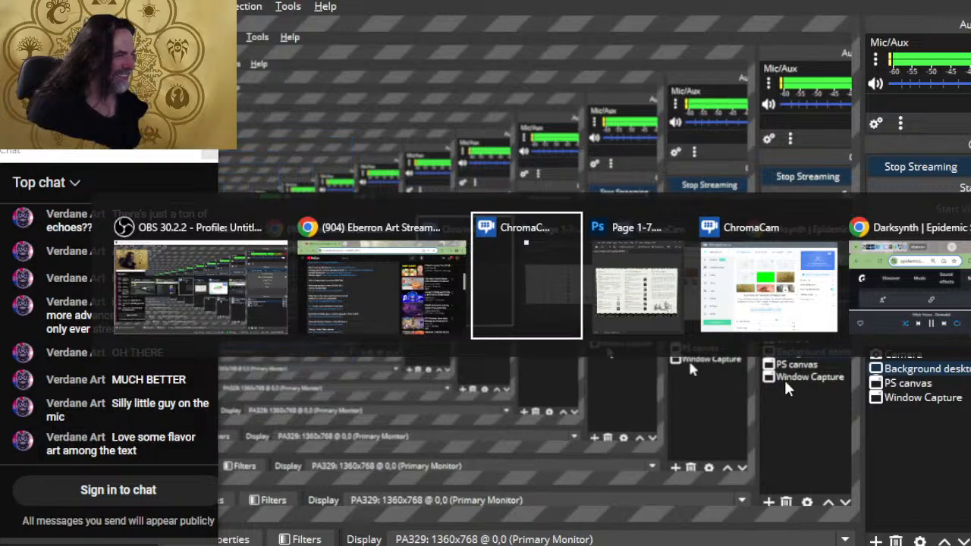
key(alt+Tab)
key(alt+Tab)
key(alt+Tab)
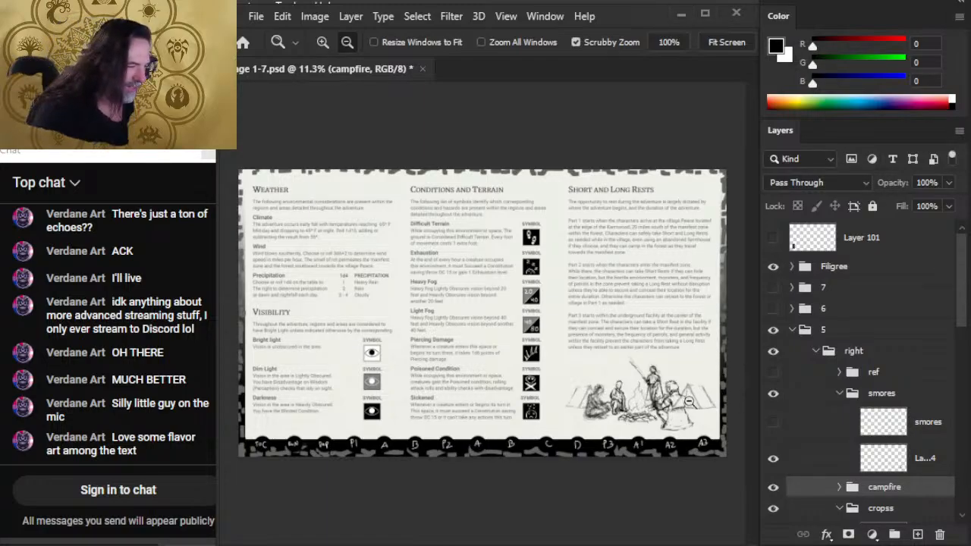
scroll(625, 405, up, 3)
drag(648, 410, 473, 306)
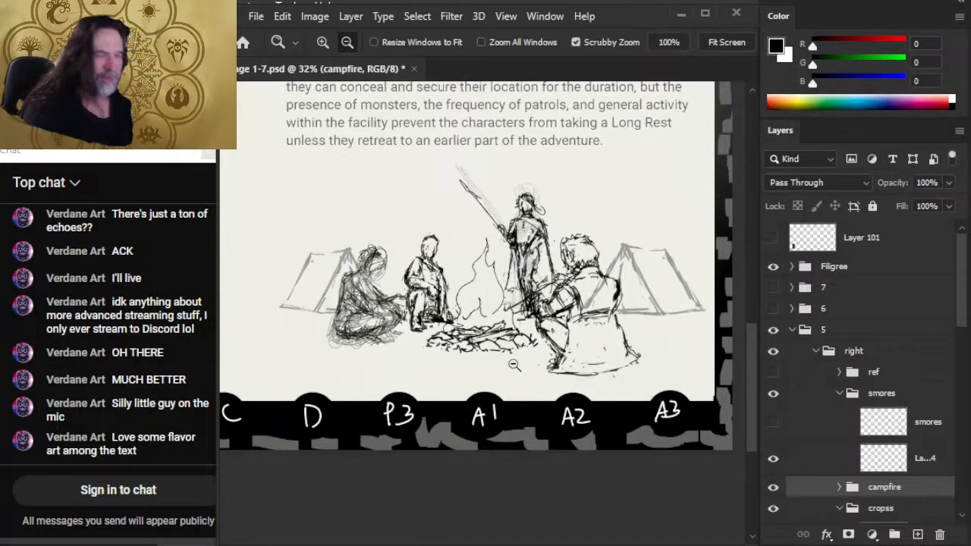
scroll(488, 351, up, 3)
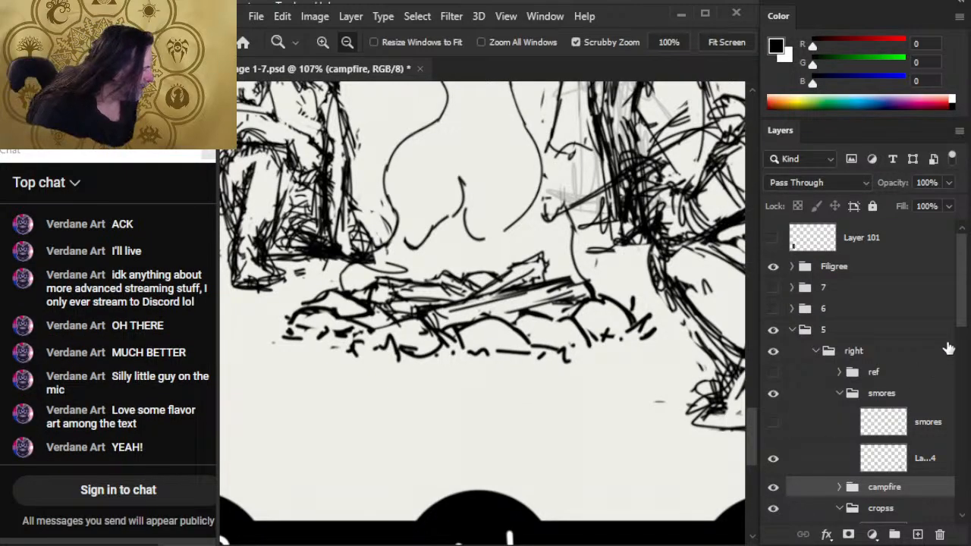
- Collapse the cropss, smores and tents groups inside the right group
scroll(962, 310, down, 5)
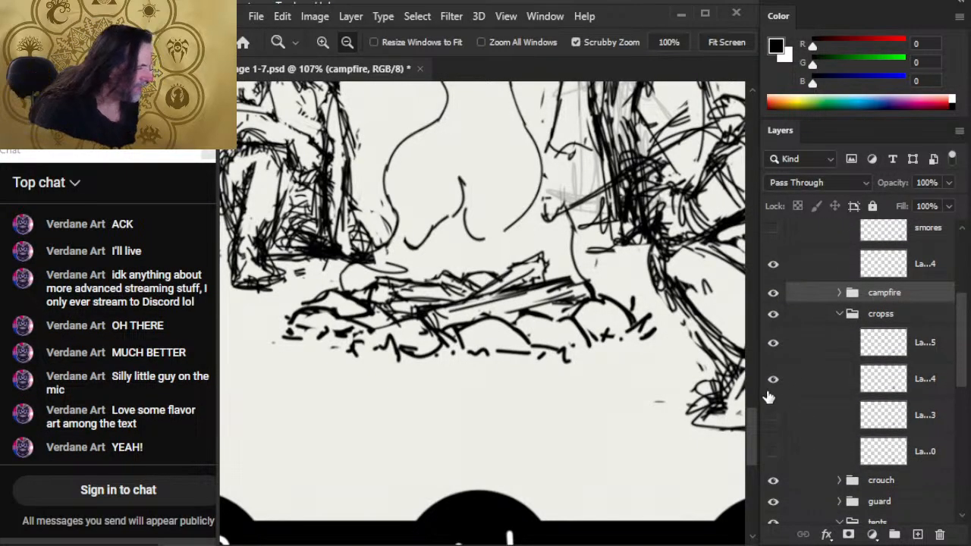
click(773, 380)
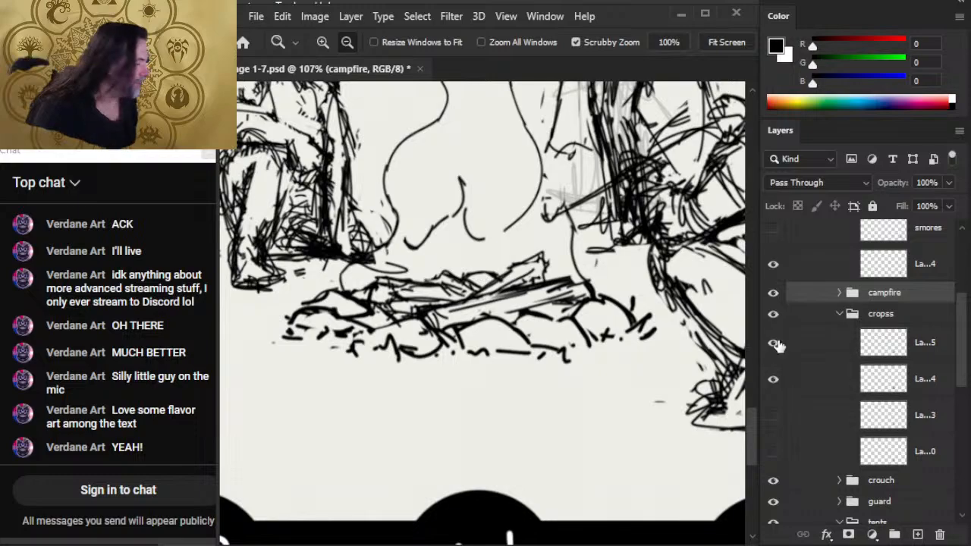
click(835, 318)
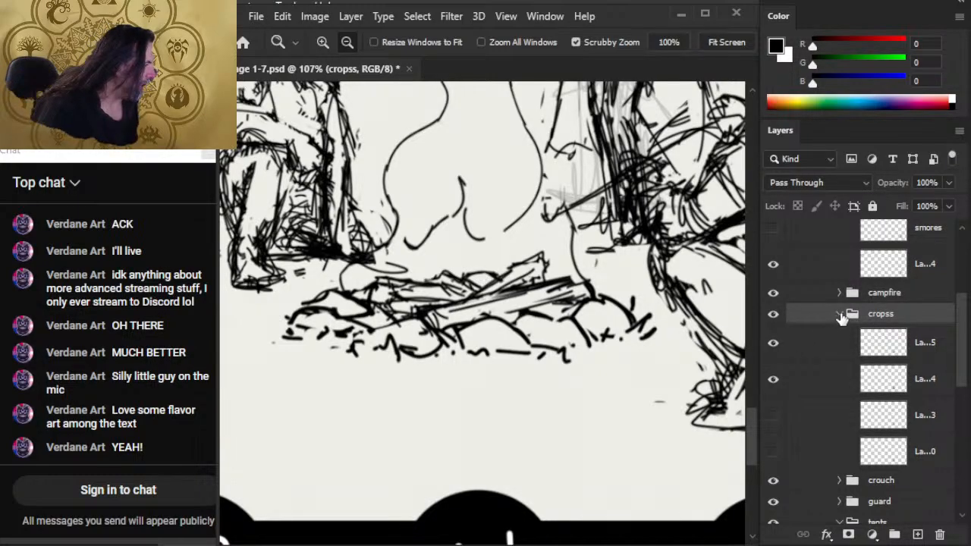
click(839, 314)
drag(960, 391, 956, 329)
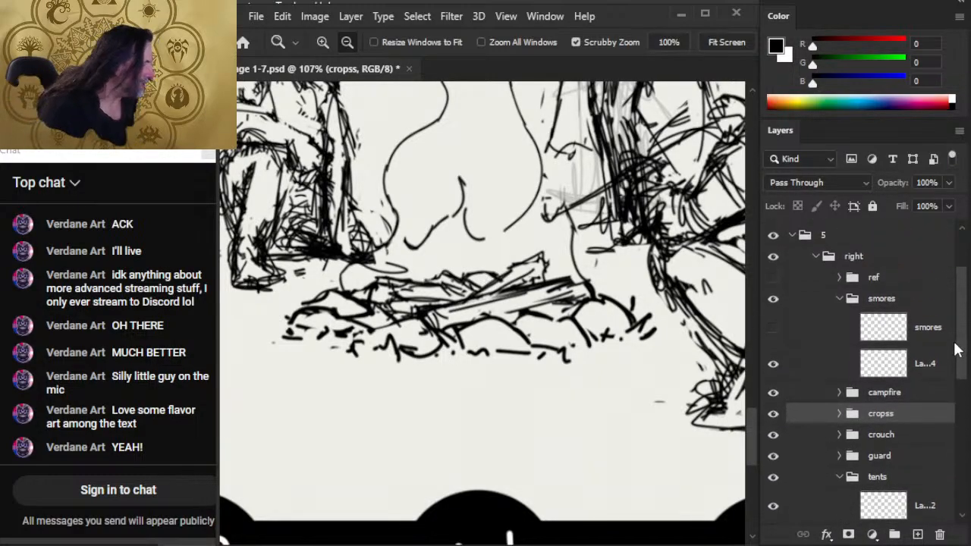
click(839, 308)
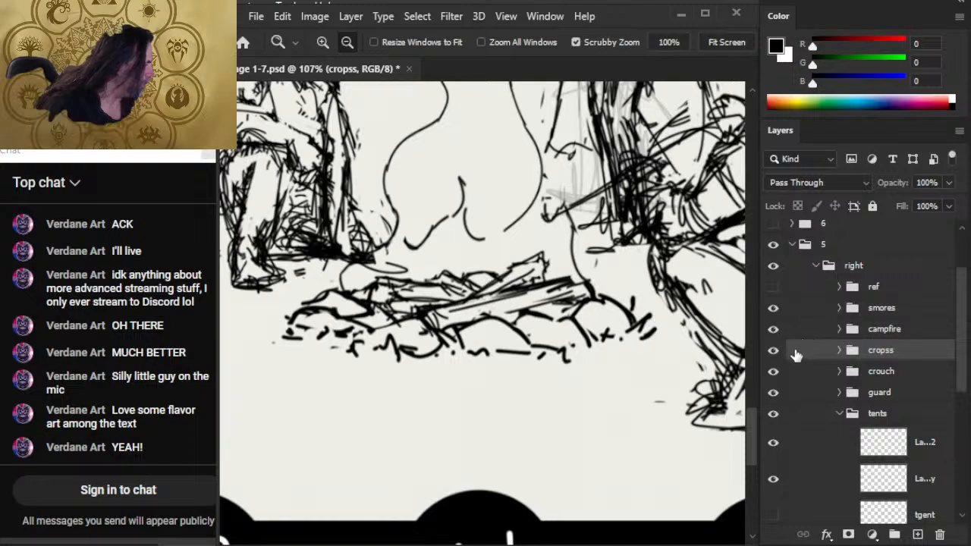
drag(960, 373, 961, 390)
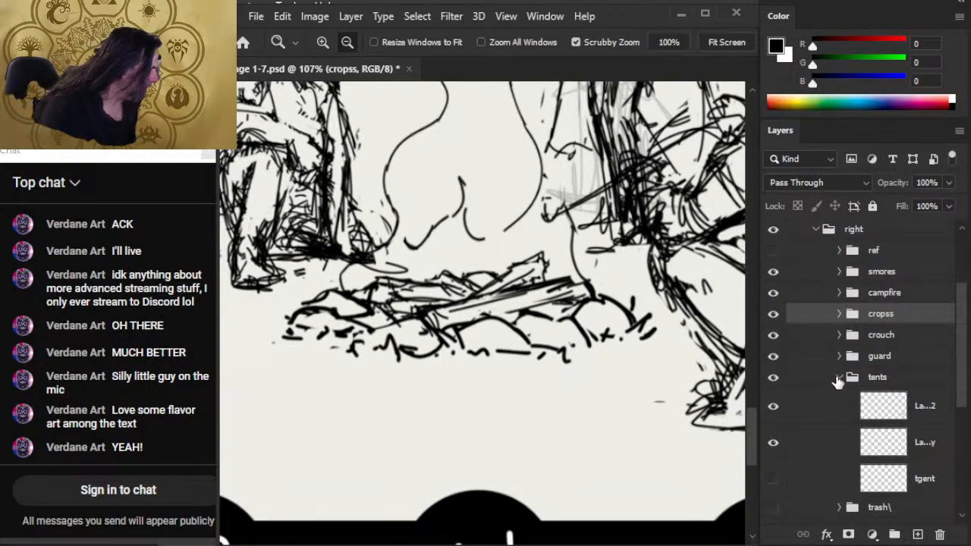
click(840, 377)
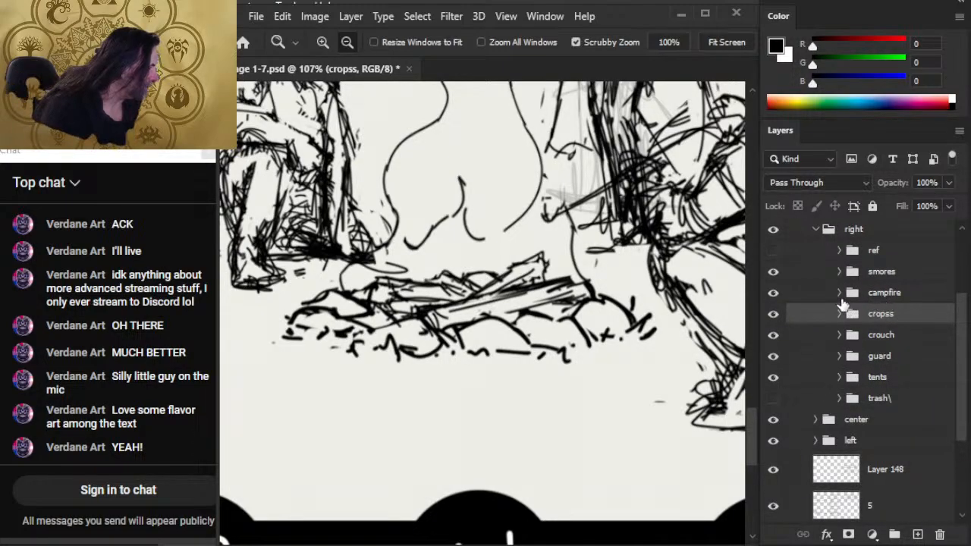
- Select the fire layer inside the campfire group and set the Eraser size to 7
click(839, 293)
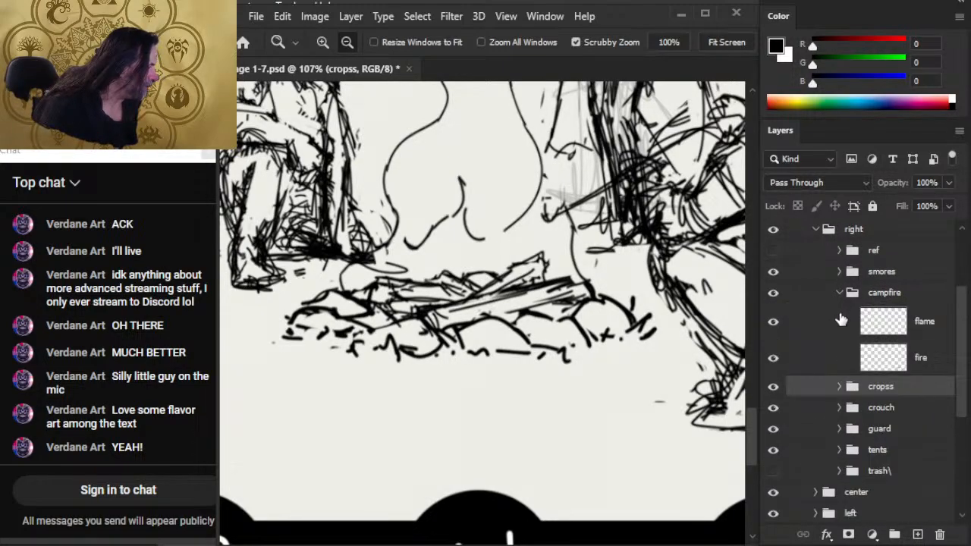
click(818, 370)
key(r)
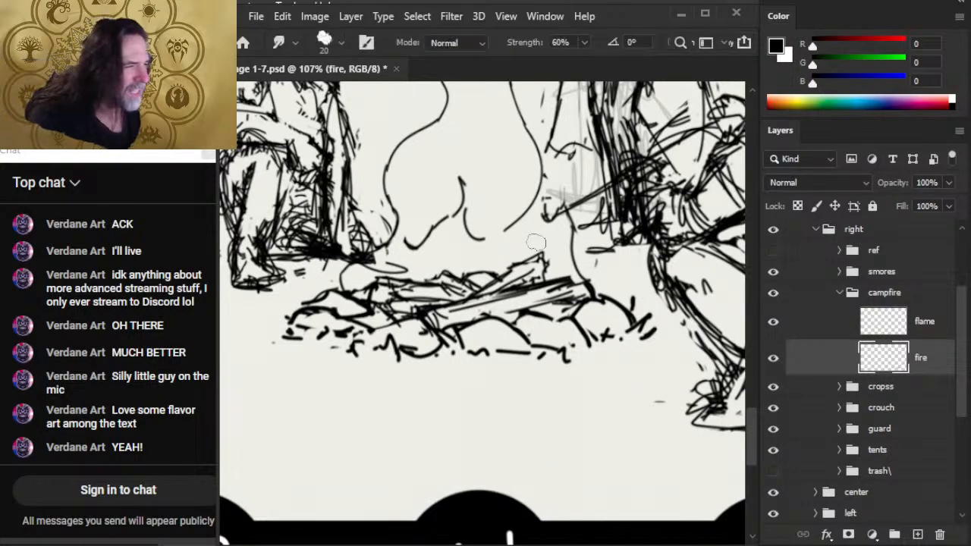
key(e)
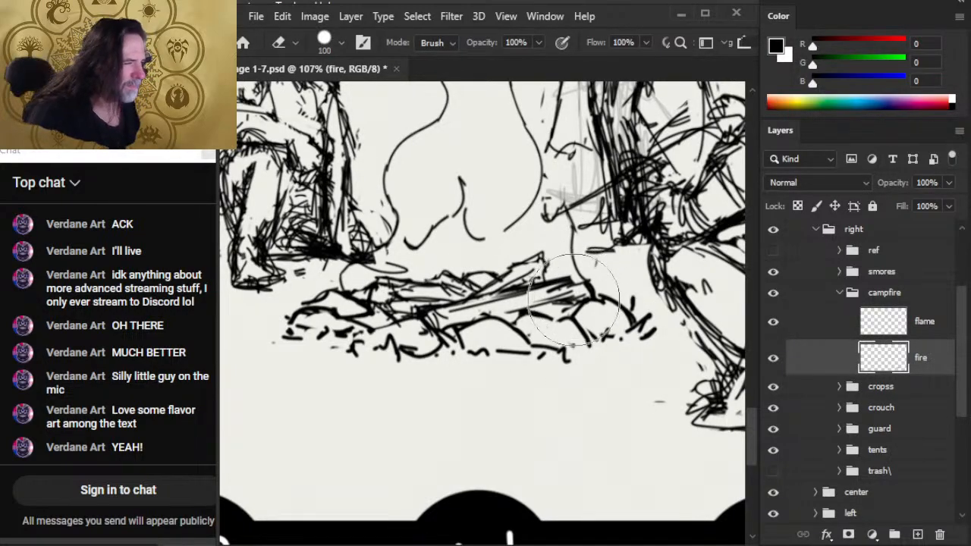
key(bracketleft)
key(bracketleft)
key(bracketleft)
key(bracketleft)
key(bracketleft)
key(bracketleft)
key(bracketleft)
key(bracketleft)
key(bracketleft)
key(bracketleft)
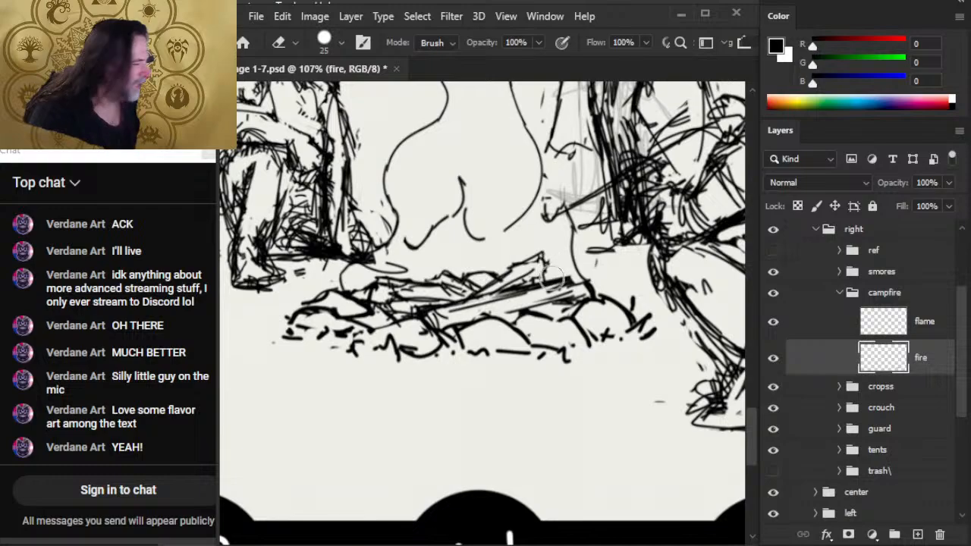
key(bracketleft)
key(bracketleft)
key(bracketleft)
key(bracketleft)
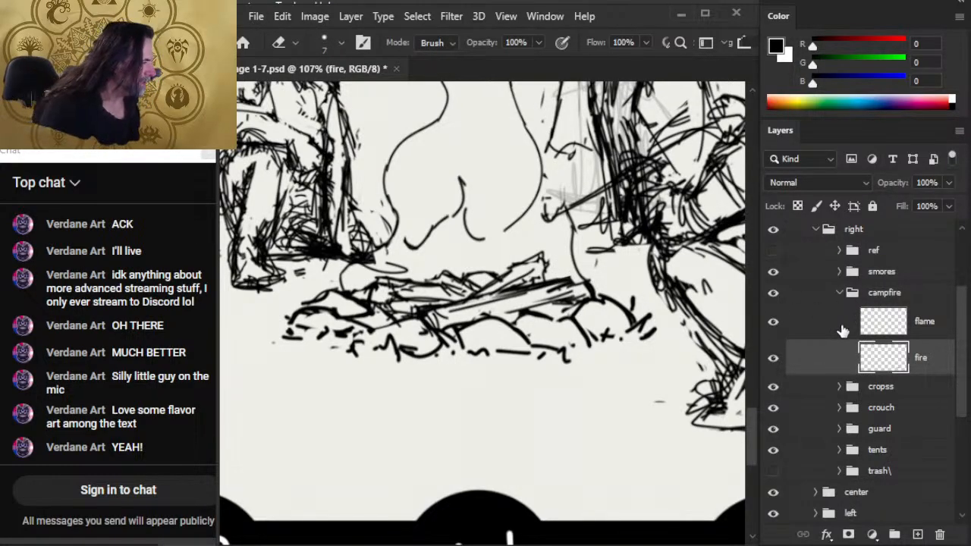
- Collapse the campfire group, duplicate it as campfire copy, and hide the original group
click(840, 293)
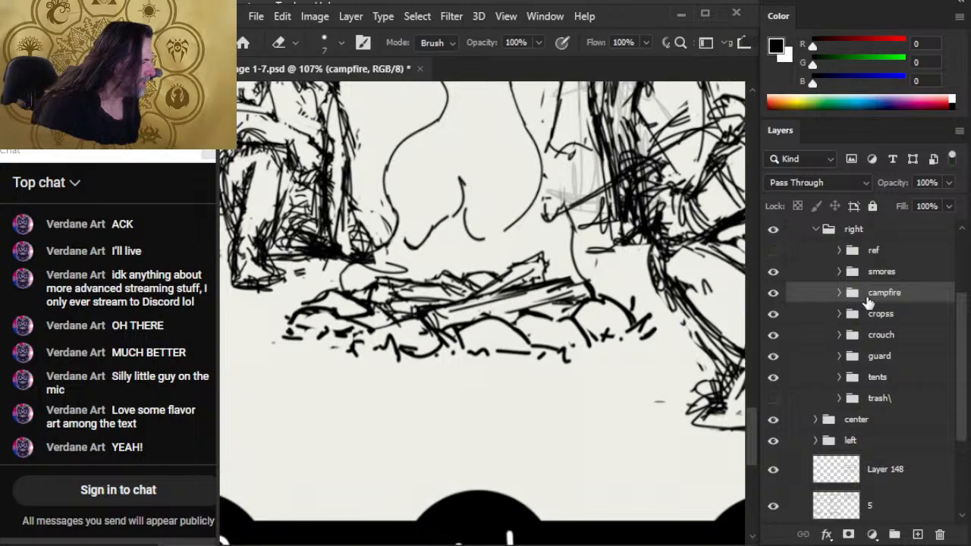
right_click(868, 302)
click(911, 43)
key(Return)
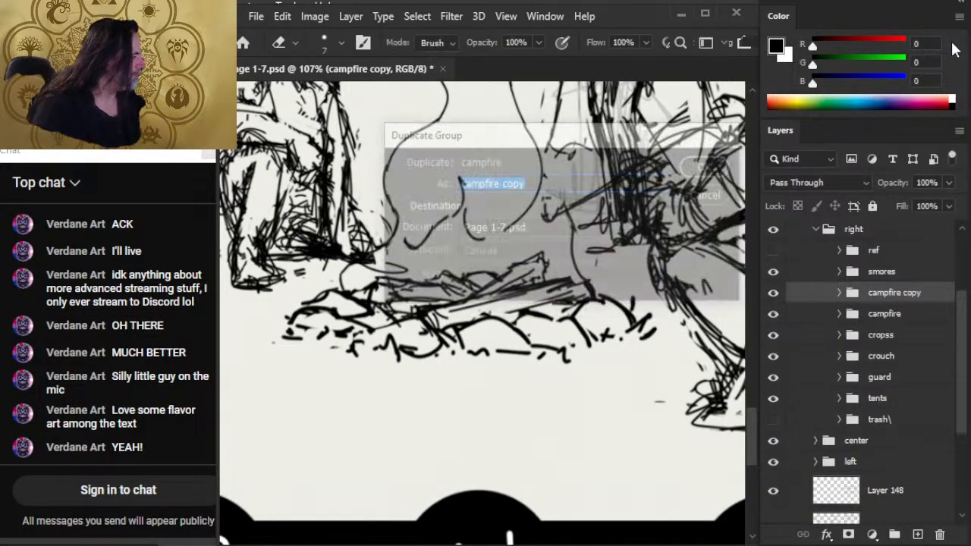
click(773, 320)
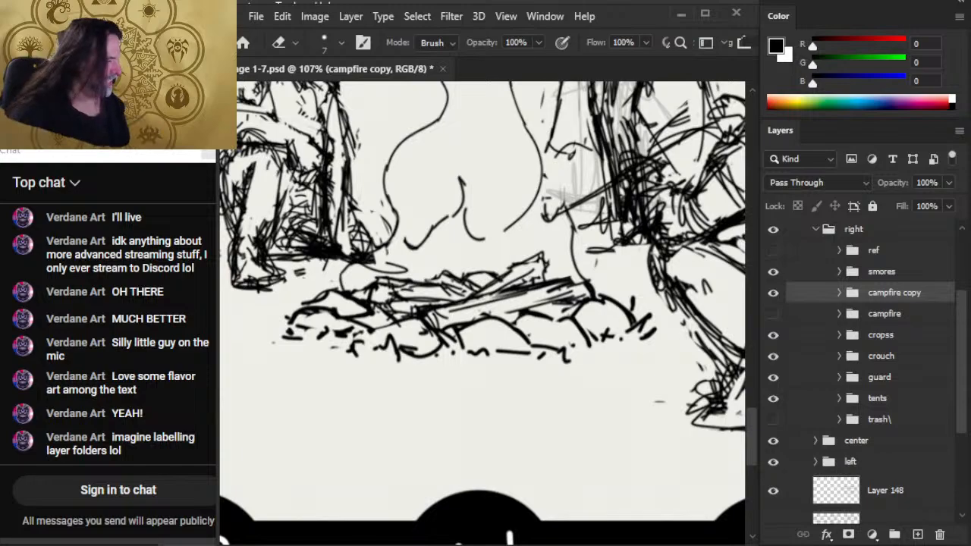
- Swap the foreground and background colors and bring the wider page into view
key(alt+Tab)
key(alt+Tab)
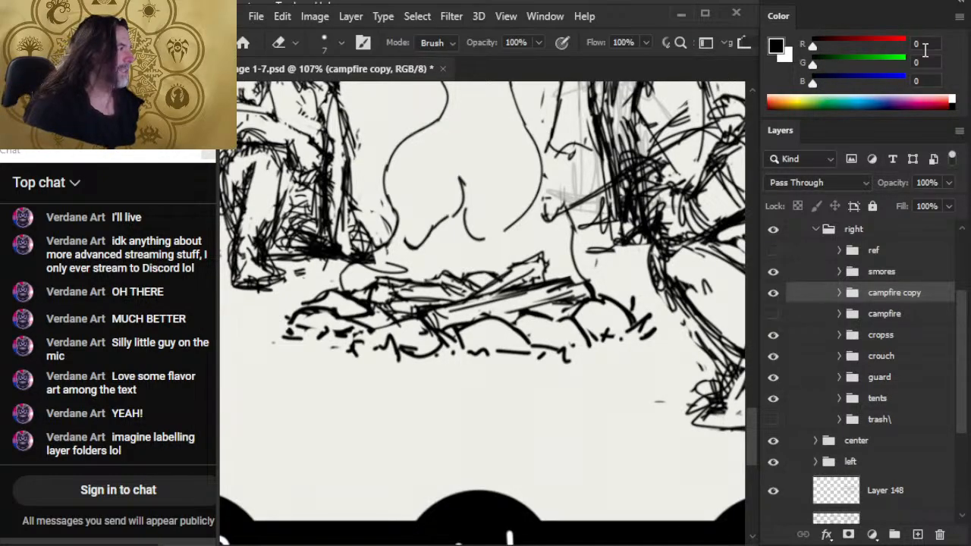
key(x)
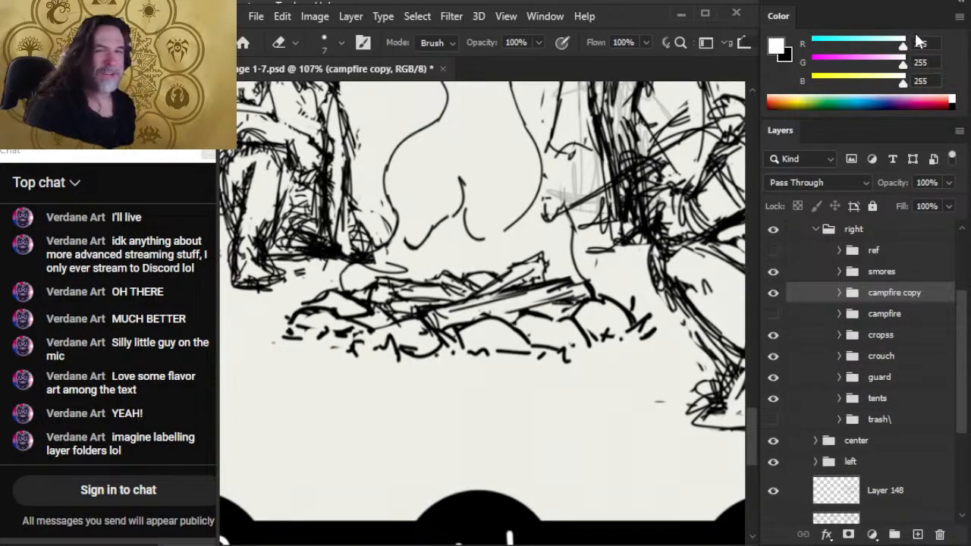
key(z)
mouse_move(618, 220)
mouse_down()
mouse_move(319, 110)
mouse_move(393, 175)
mouse_move(390, 241)
mouse_up()
- Switch to Chrome and search Google Images for "campfire" in a new tab
key(alt+Tab)
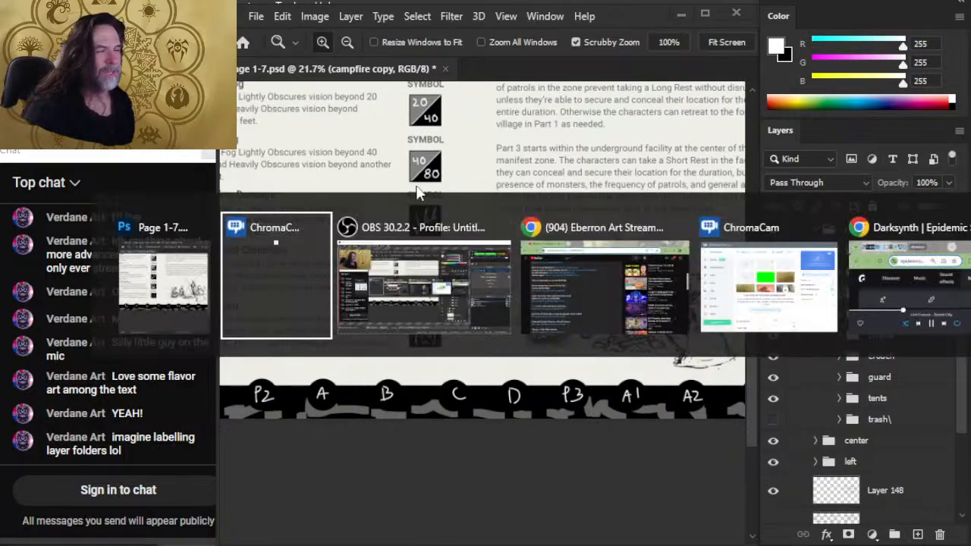
key(alt+Tab)
key(alt+Tab)
scroll(481, 148, up, 10)
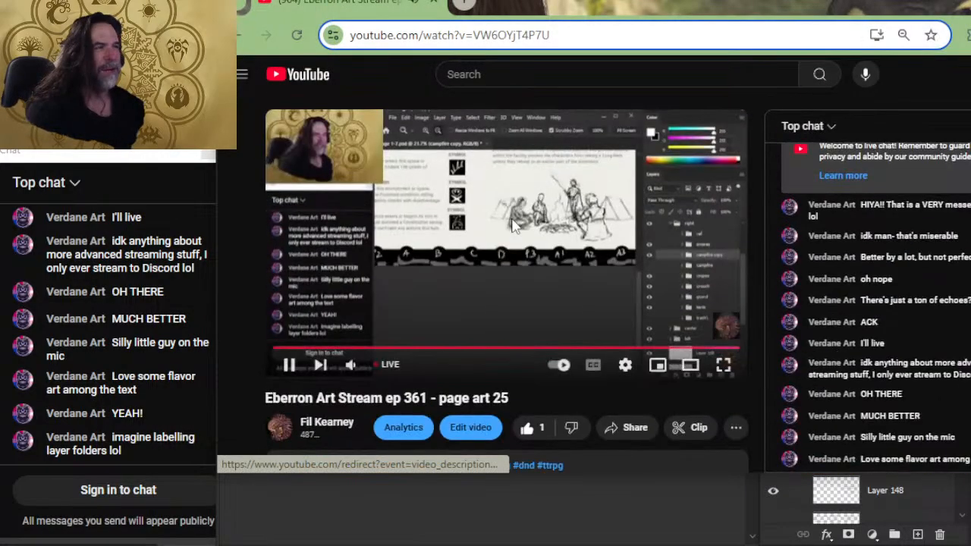
click(464, 6)
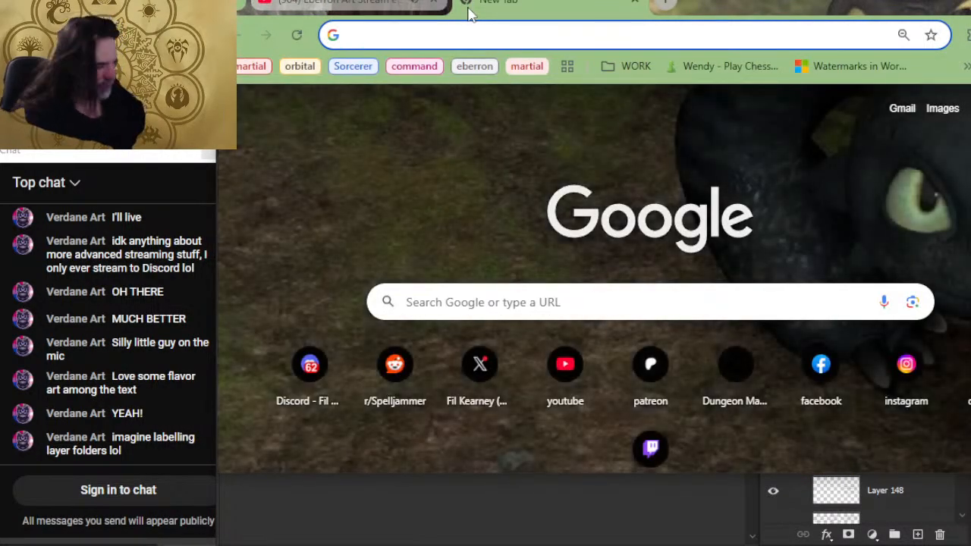
text(campfire)
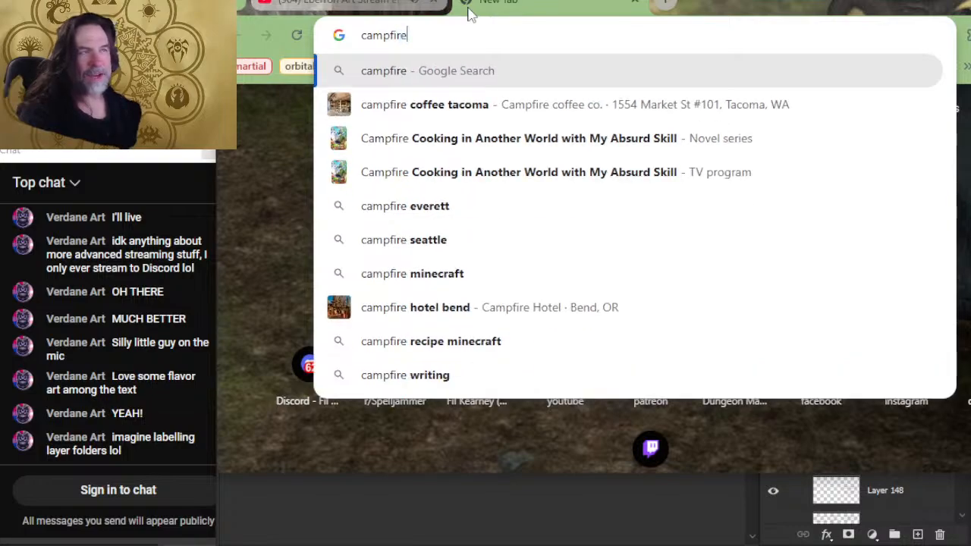
key(Return)
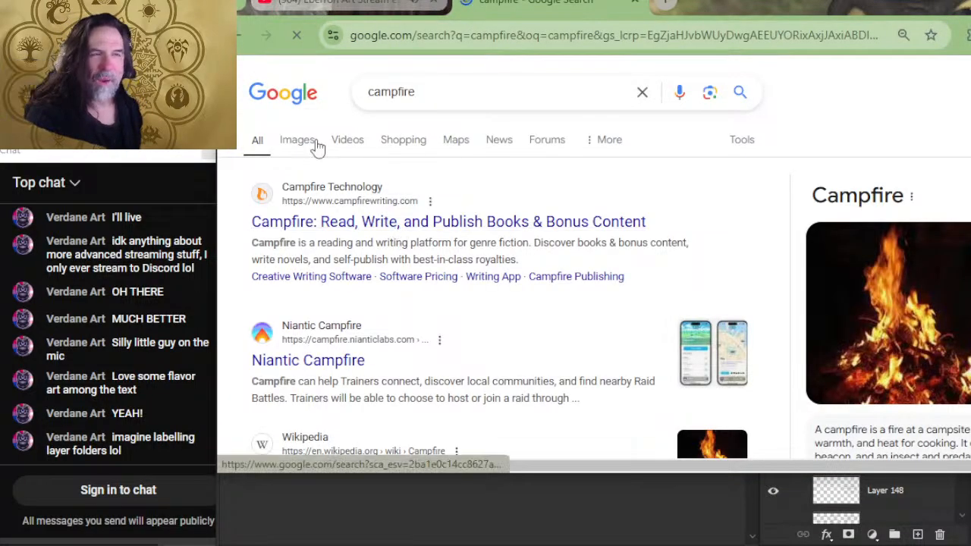
click(297, 141)
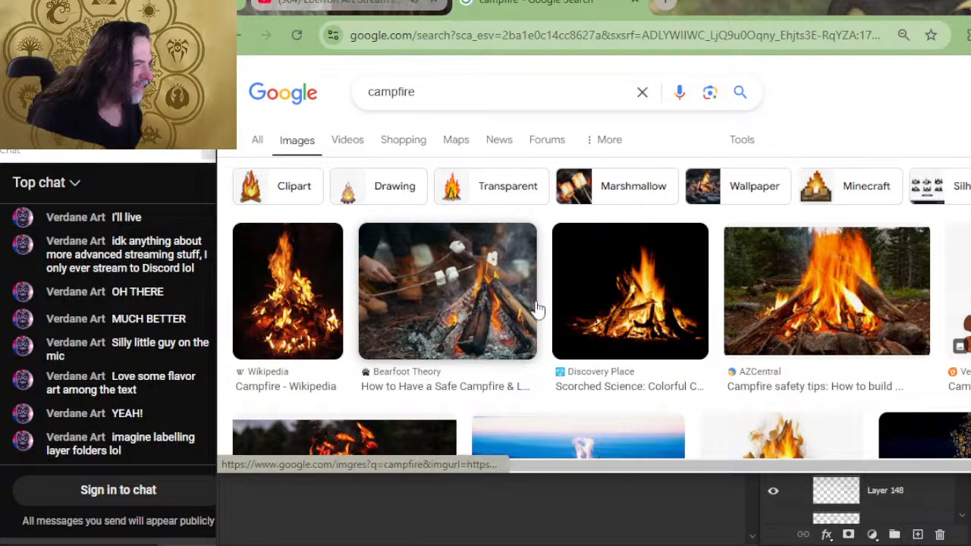
- Copy the AZCentral campfire photo and paste it into Page 1-7.psd in Photoshop as a new layer above campfire copy
scroll(830, 322, down, 2)
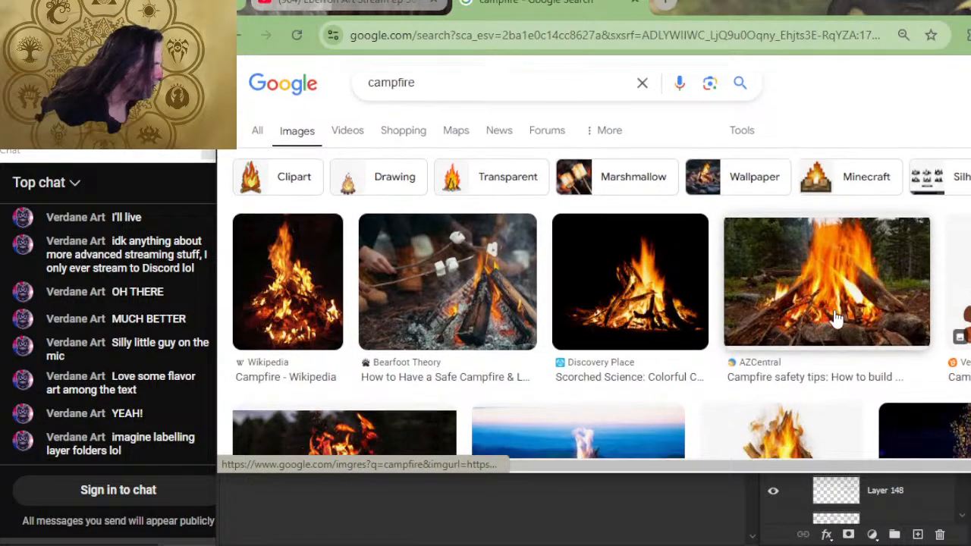
click(793, 192)
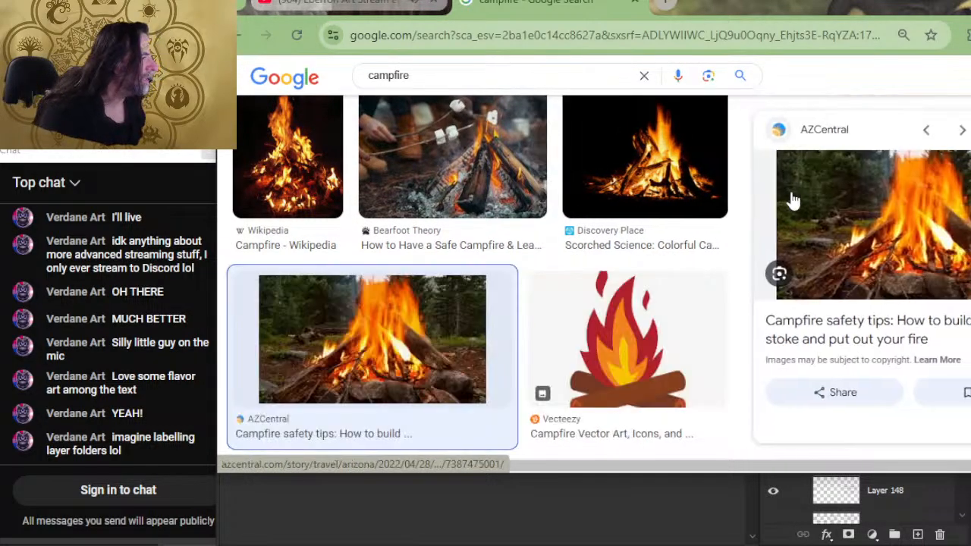
right_click(904, 233)
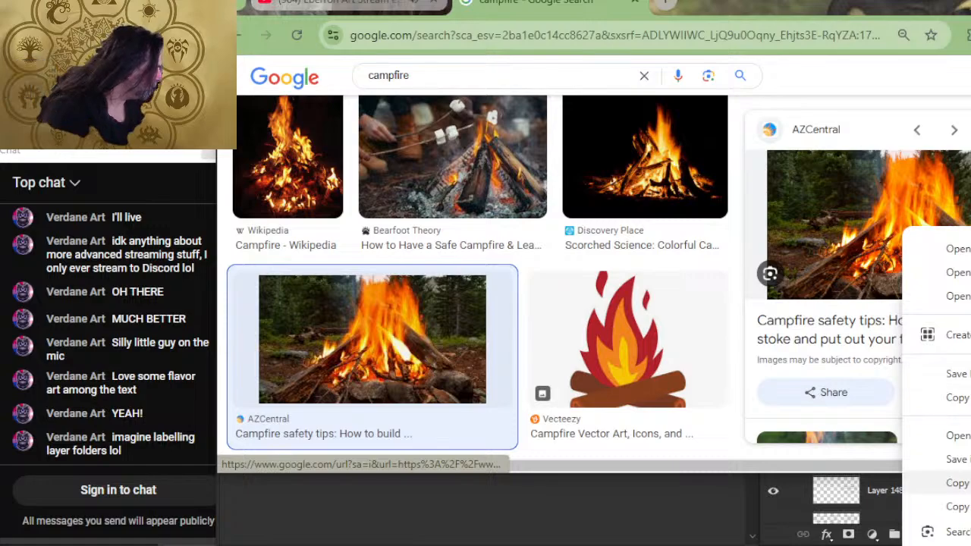
click(953, 482)
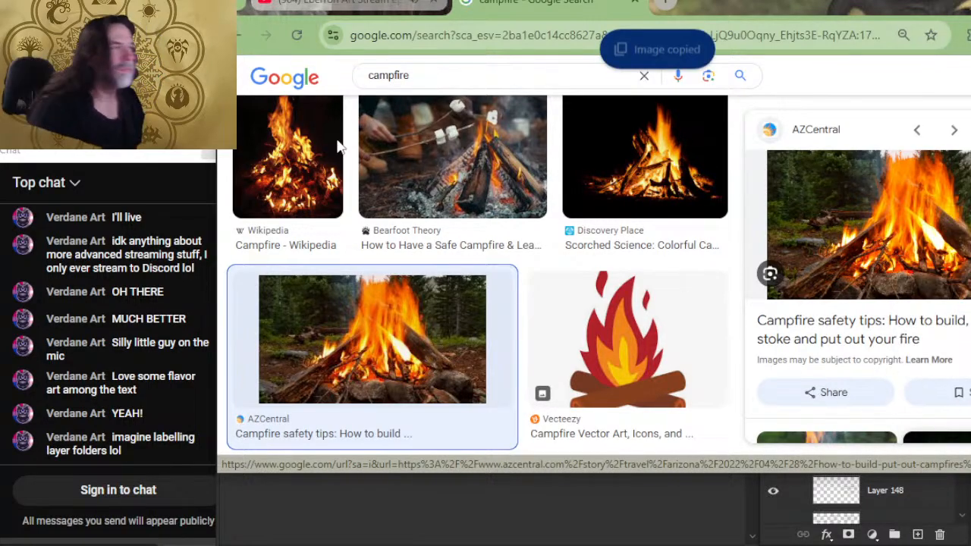
key(alt+Tab)
key(ctrl+v)
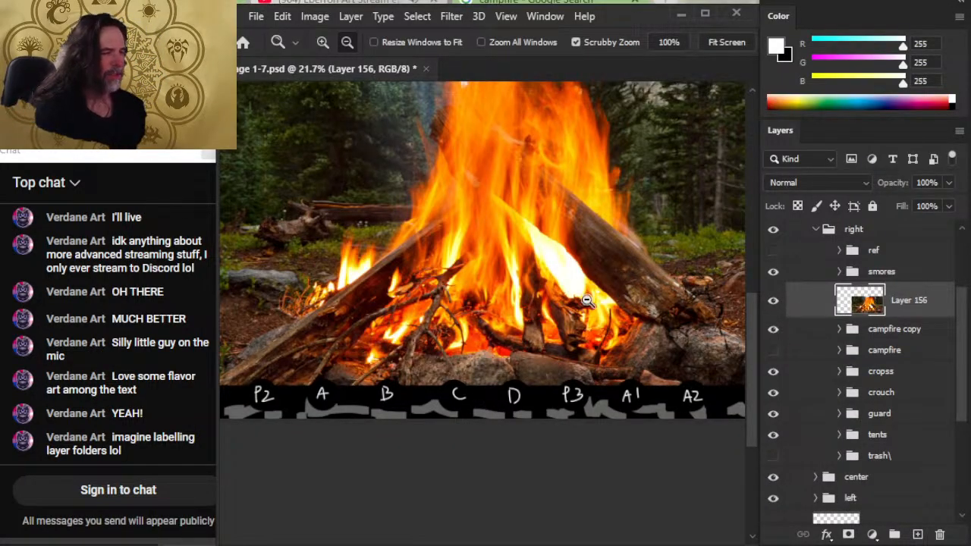
- Sample several colors from different areas of the pasted campfire photo with the Brush tool active
key(b)
alt+click(596, 220)
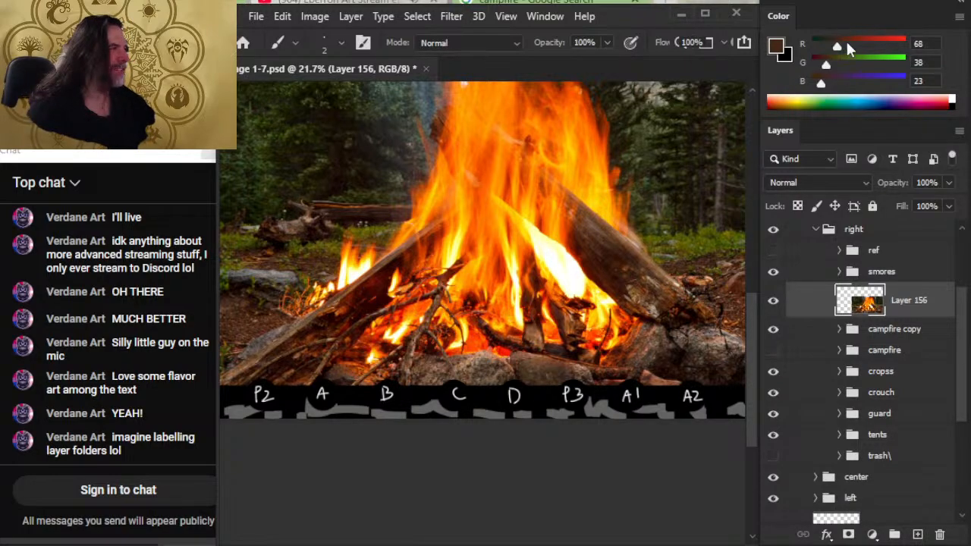
alt+drag(558, 196, 627, 213)
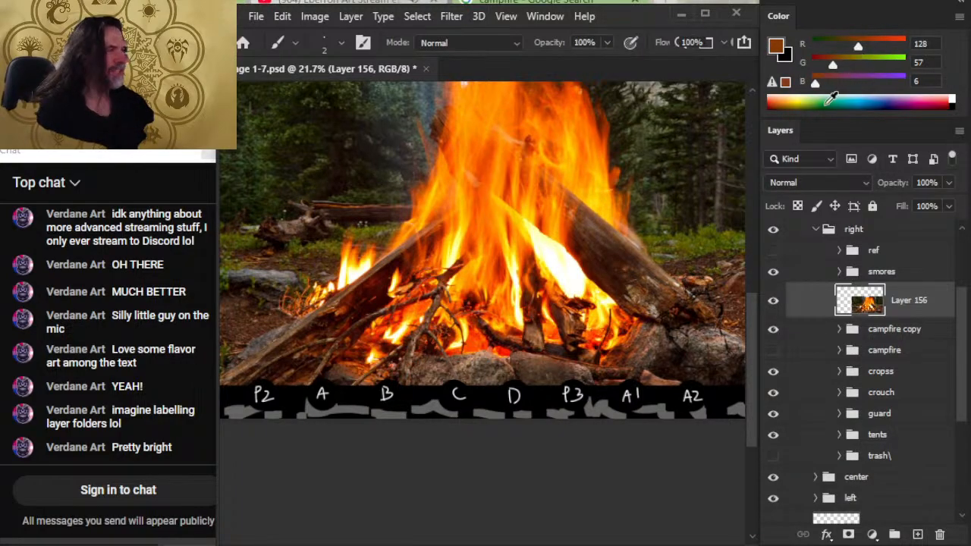
alt+drag(379, 300, 312, 313)
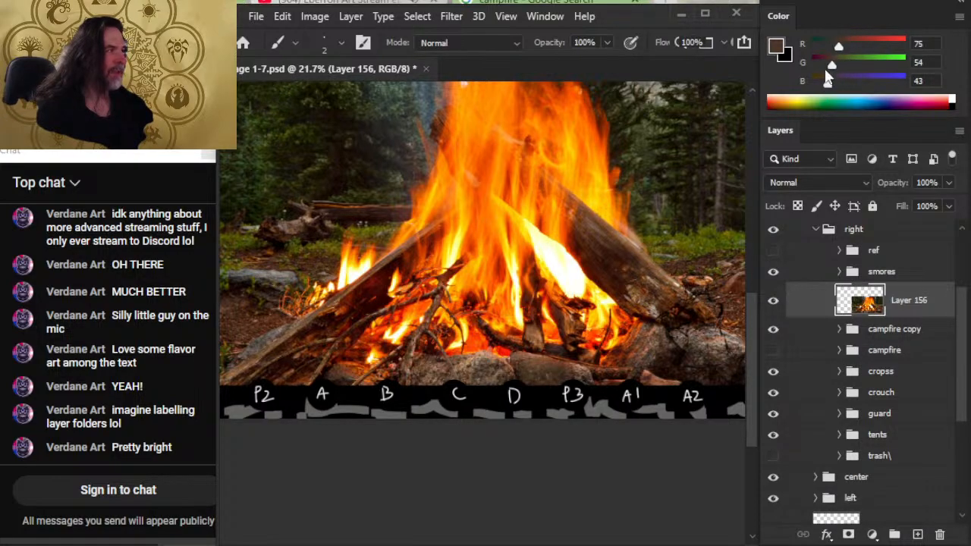
- Set the foreground color to red 238, green 110 and blue 107
drag(835, 85, 853, 85)
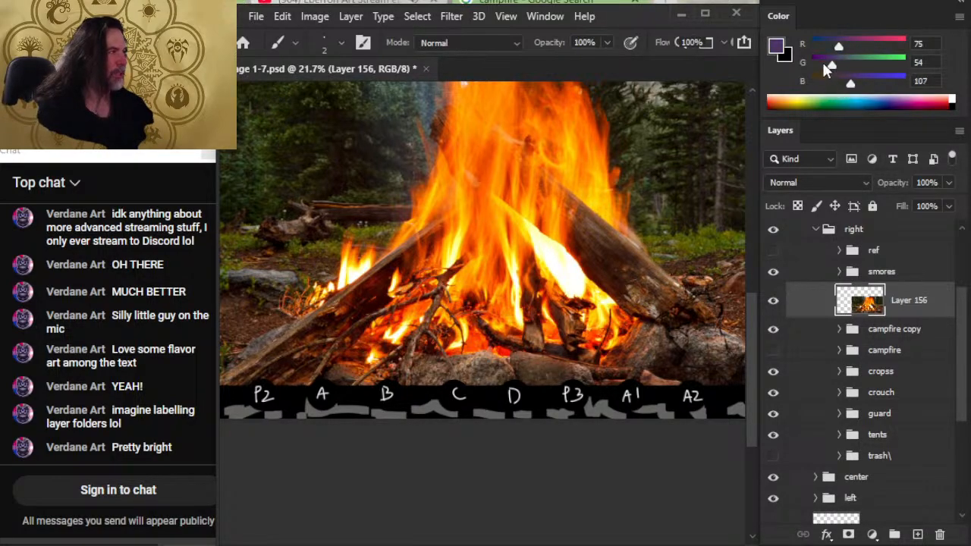
mouse_move(839, 52)
mouse_down()
mouse_move(848, 55)
mouse_move(838, 68)
mouse_move(851, 65)
mouse_up()
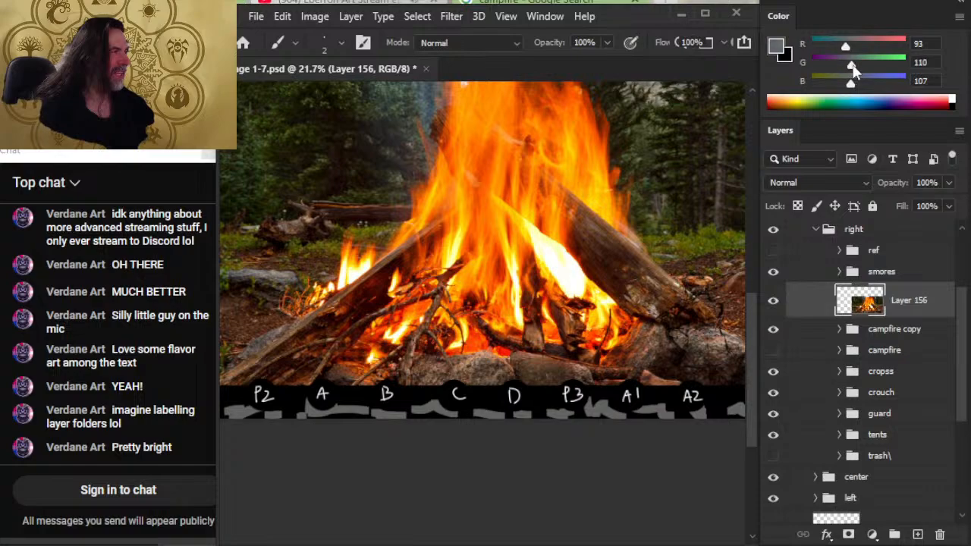
click(849, 48)
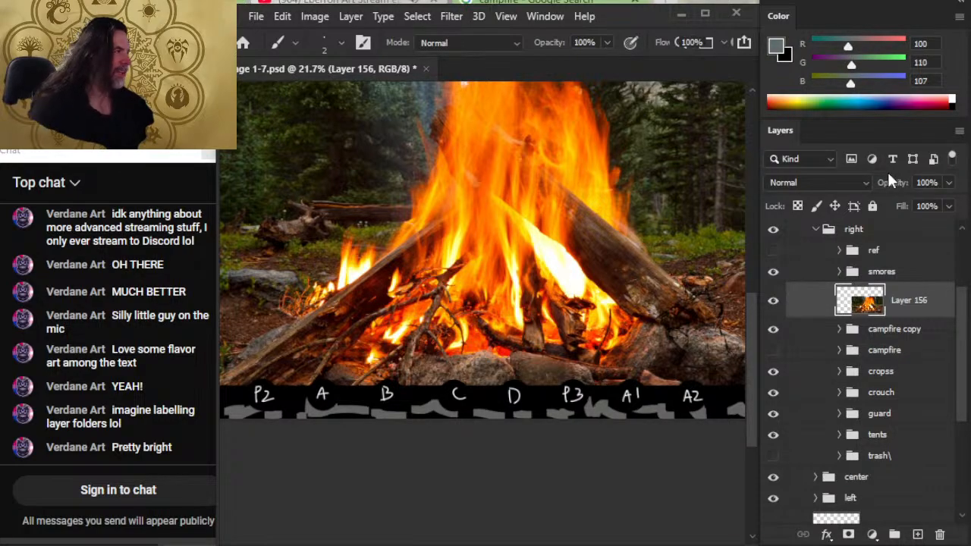
drag(854, 47, 896, 47)
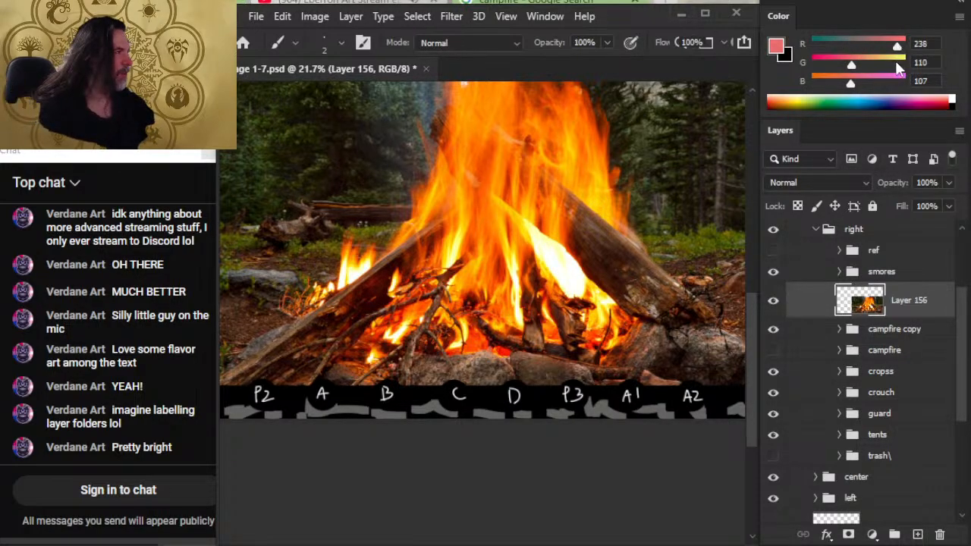
- Set the foreground color's green to 236 and raise its blue, then sample colors from the photo's flames and forest
click(897, 66)
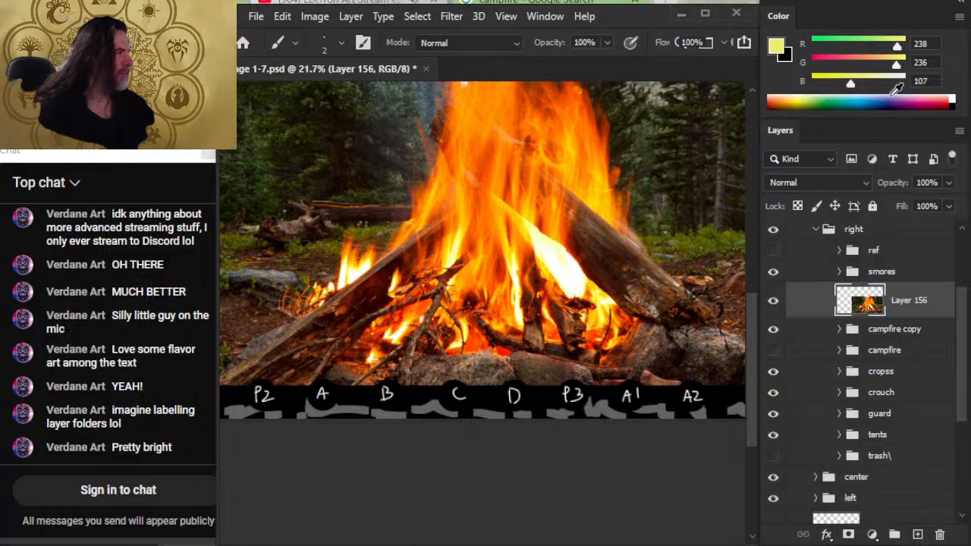
click(897, 83)
drag(445, 263, 613, 367)
drag(501, 211, 399, 238)
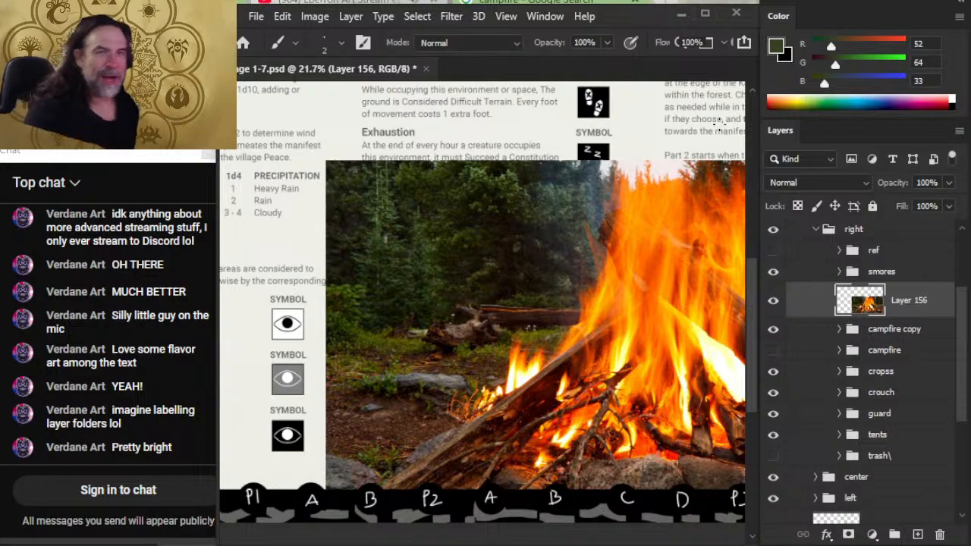
drag(551, 365, 525, 387)
- Sample dark brown 62, 36, 27 from the lower part of the campfire photo
key(alt+space)
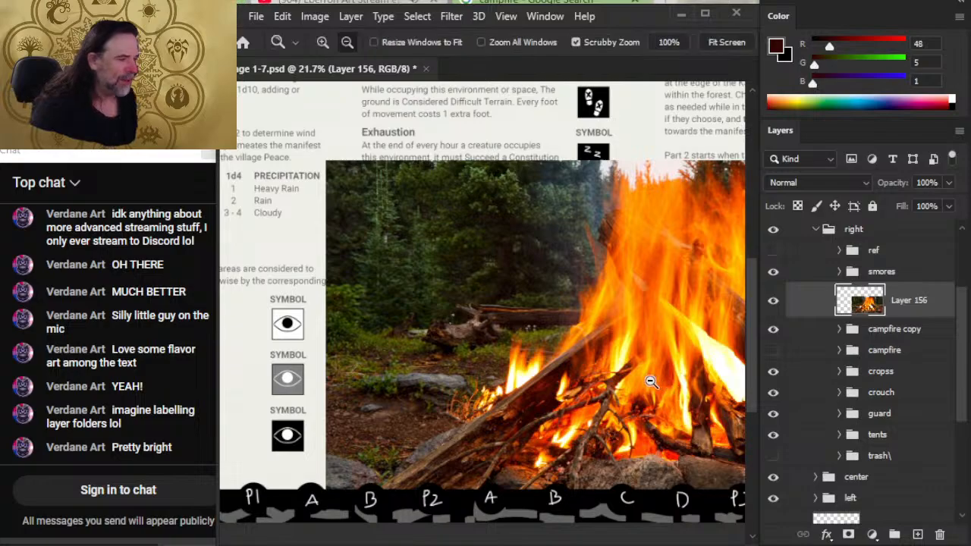
drag(649, 382, 622, 409)
drag(585, 455, 649, 457)
drag(609, 404, 445, 343)
key(b)
alt+click(494, 318)
- Sample the photo's front rock to set brown 140, 99, 72 as foreground and dark brown 60, 42, 27 as background
key(z)
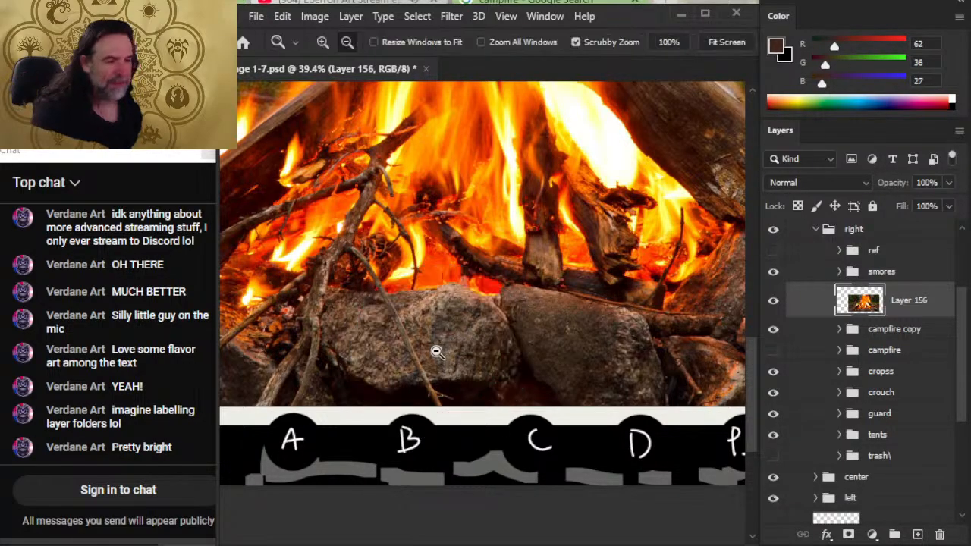
drag(384, 335, 422, 347)
key(b)
drag(354, 323, 396, 369)
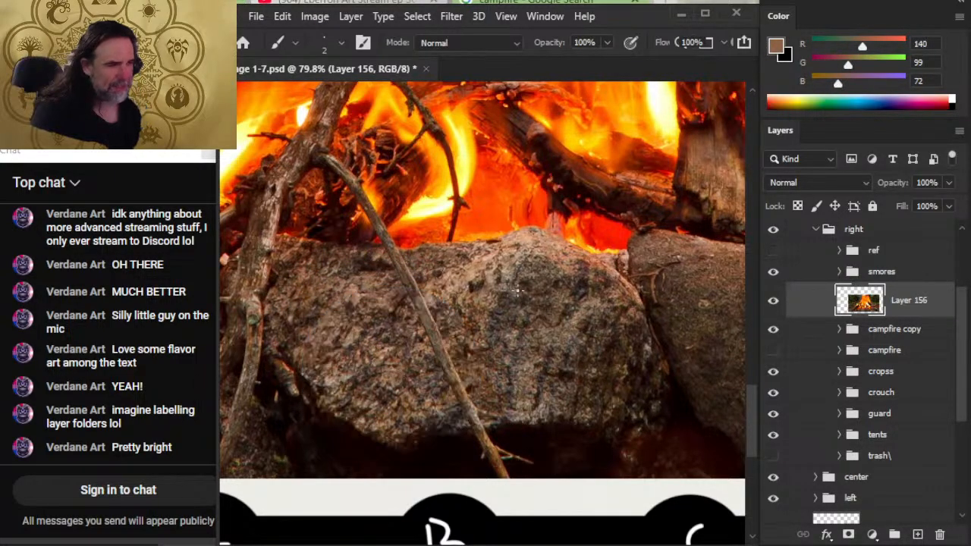
drag(524, 236, 489, 260)
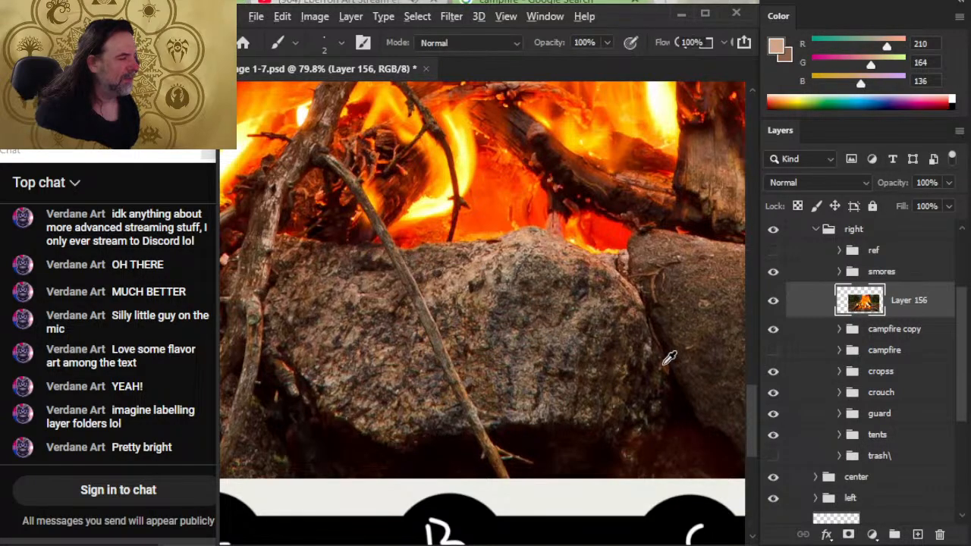
alt+click(616, 378)
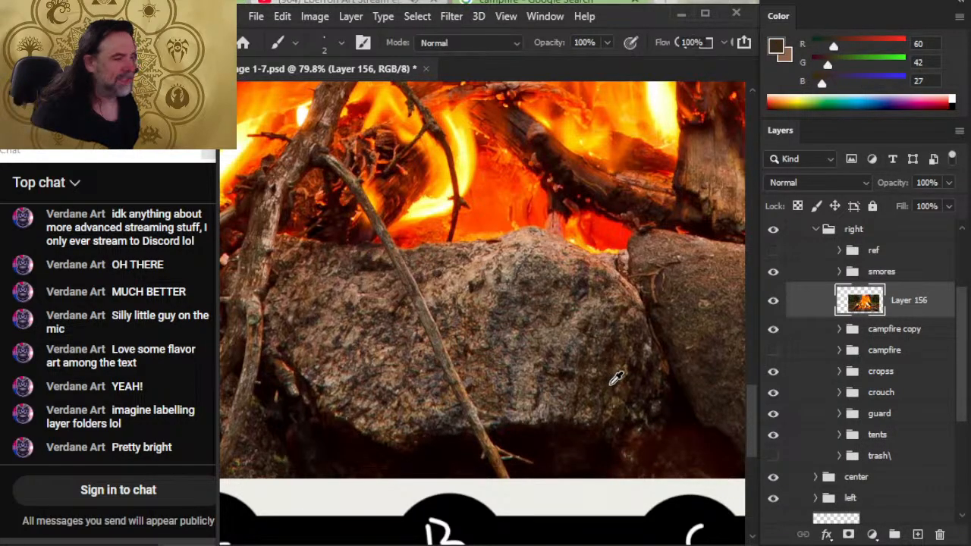
key(x)
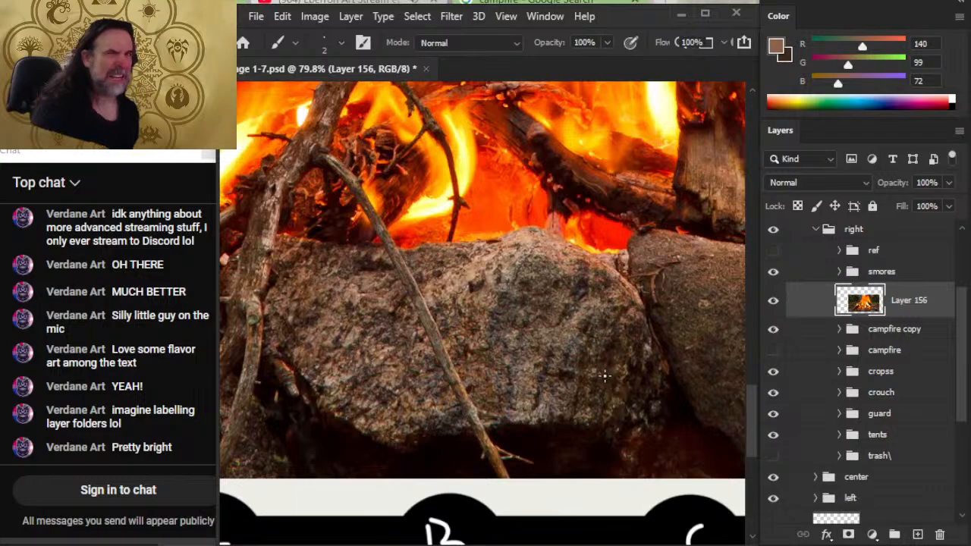
- Hide the pasted campfire photo layer to return to the campfire sketch
click(773, 300)
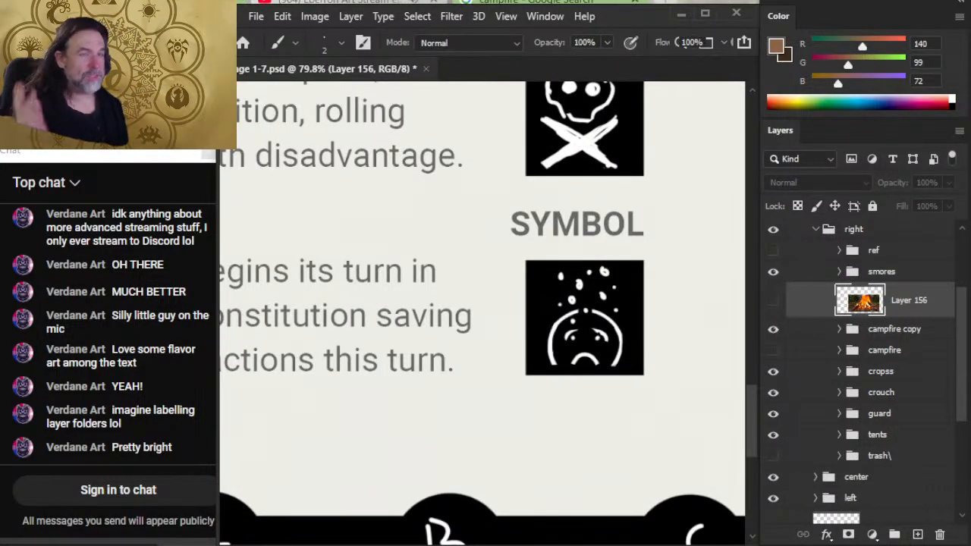
key(ctrl+space)
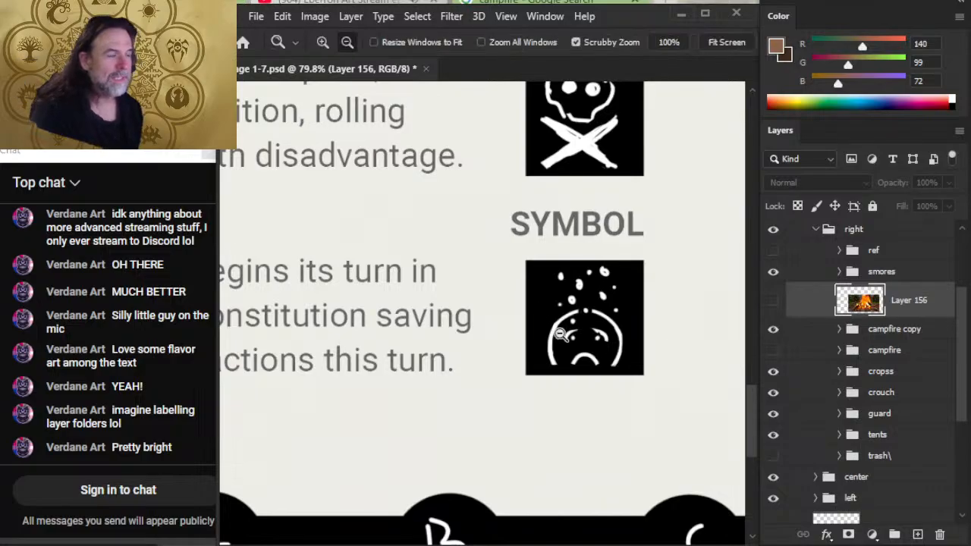
drag(600, 330, 491, 343)
drag(628, 393, 424, 383)
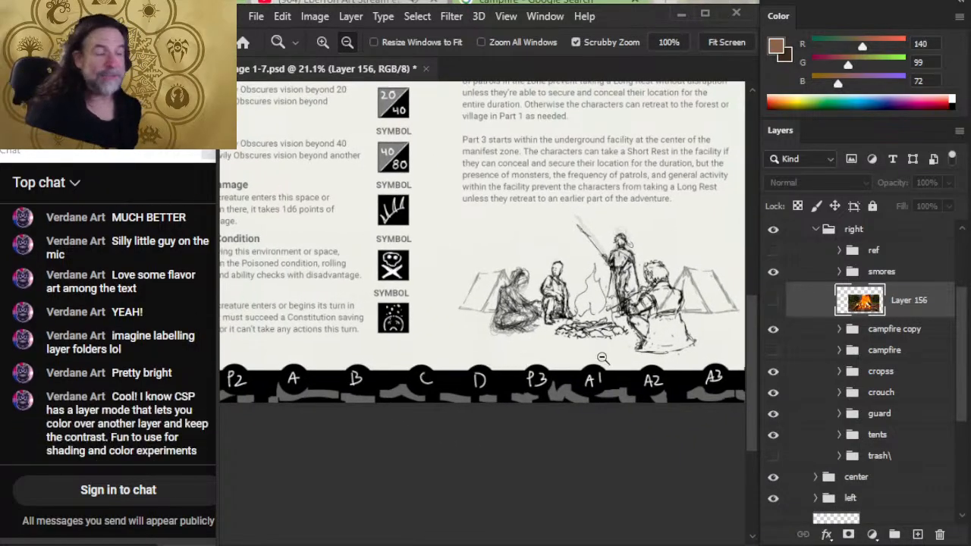
drag(625, 296, 649, 368)
drag(448, 380, 458, 384)
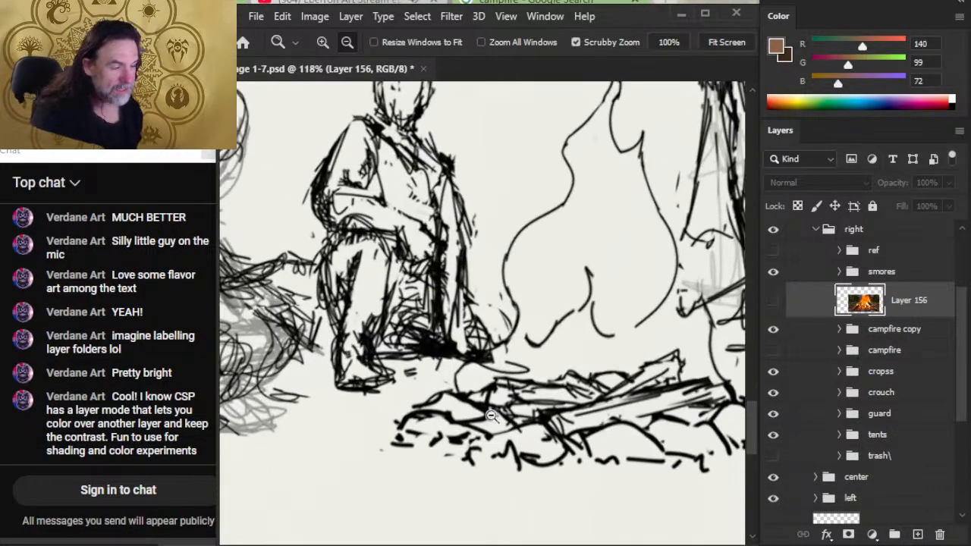
- Add a new layer beneath the fire layer in the campfire copy group
click(839, 328)
click(930, 395)
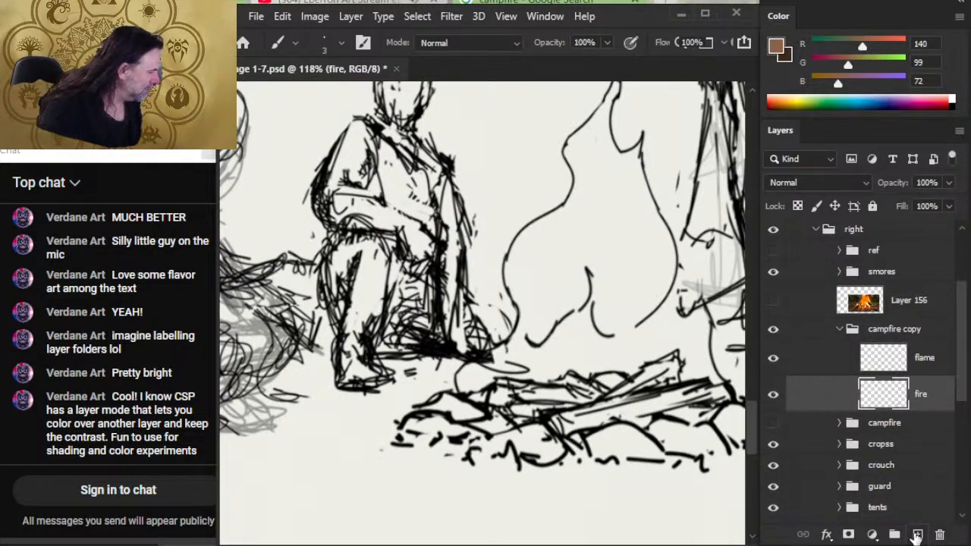
click(917, 534)
drag(918, 402, 916, 378)
click(935, 431)
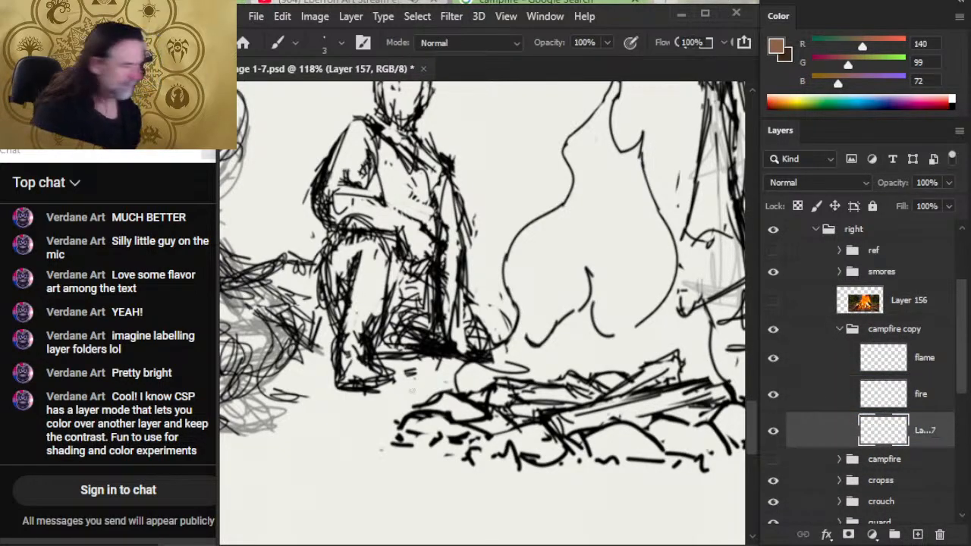
- Block in the front campfire rocks with flat brown 140, 99, 72, enlarging the brush to 15 and 20 px
key(bracketright)
key(bracketright)
key(bracketright)
key(bracketright)
key(bracketright)
key(bracketright)
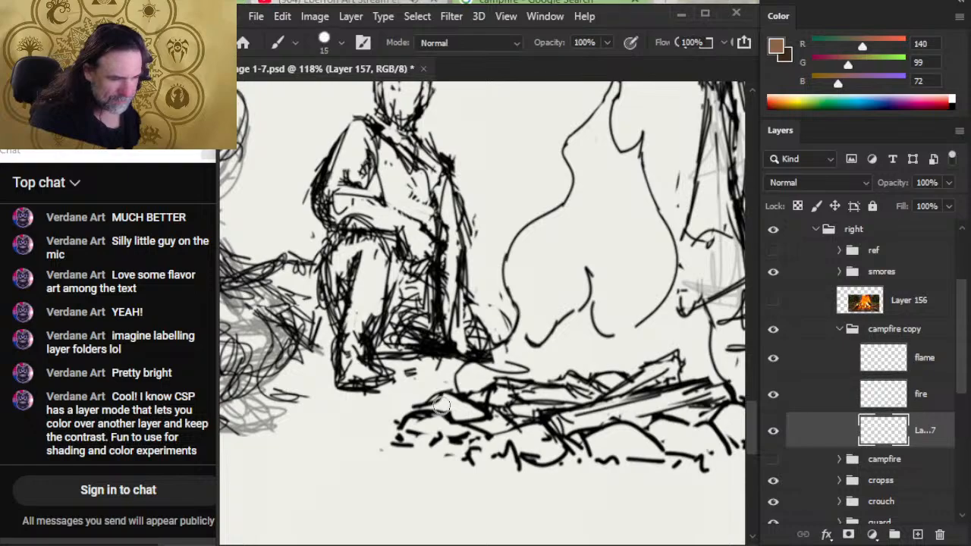
mouse_move(440, 406)
mouse_down()
mouse_move(414, 426)
mouse_move(477, 418)
mouse_move(522, 428)
mouse_move(510, 439)
mouse_move(449, 439)
mouse_move(555, 451)
mouse_move(622, 434)
mouse_move(659, 445)
mouse_move(609, 419)
mouse_move(664, 439)
mouse_move(732, 436)
mouse_up()
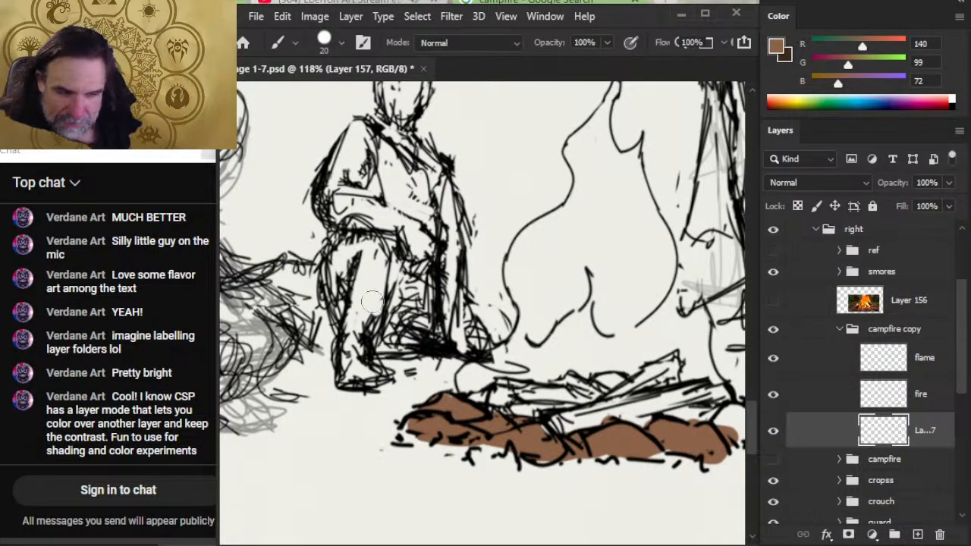
drag(254, 341, 226, 343)
key(ctrl+z)
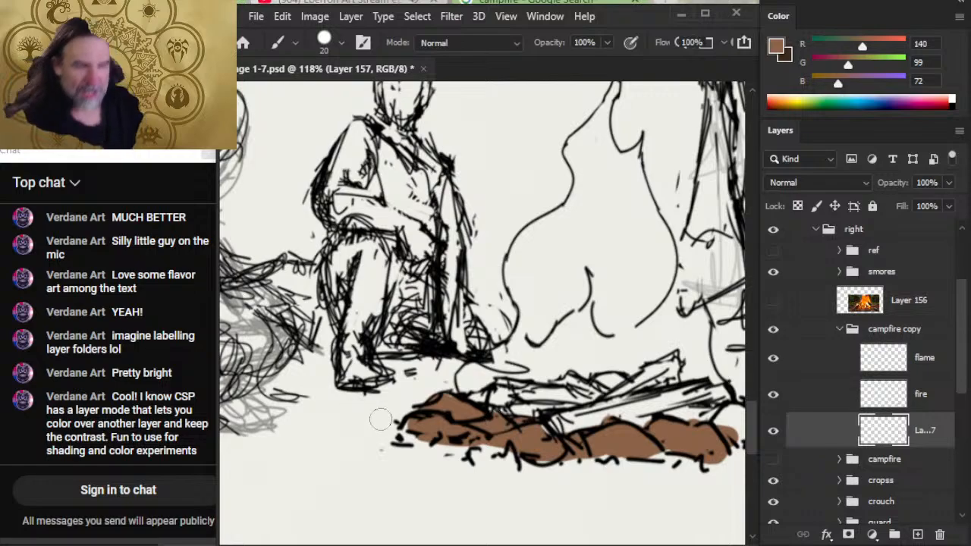
- Fill the rightmost campfire rocks with brown using a 9 px brush and erase paint outside the outlines
drag(533, 444, 408, 404)
key(bracketleft)
key(bracketleft)
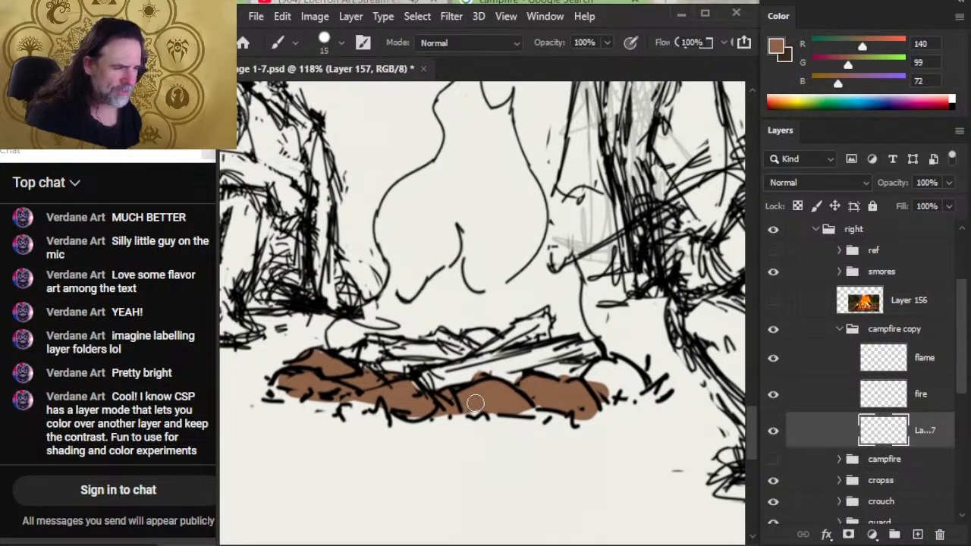
key(e)
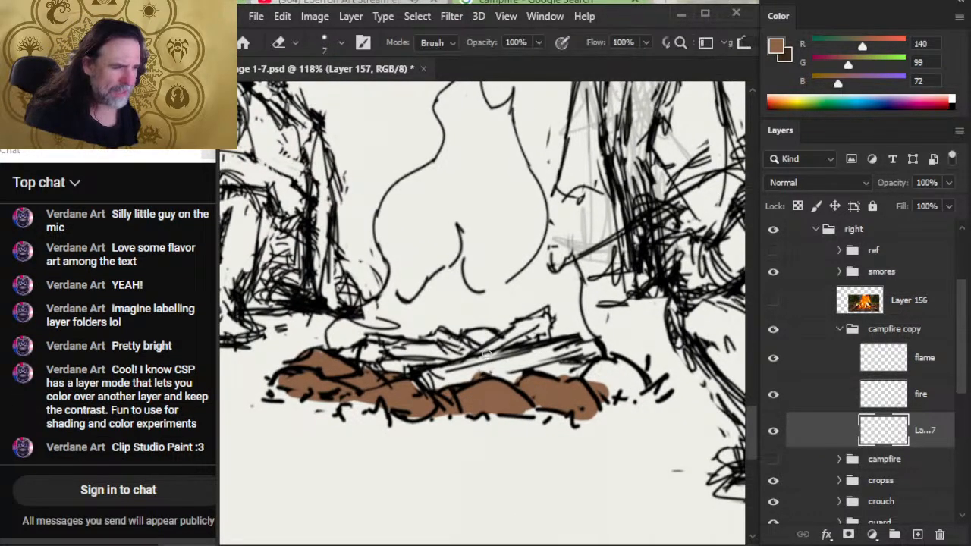
key(b)
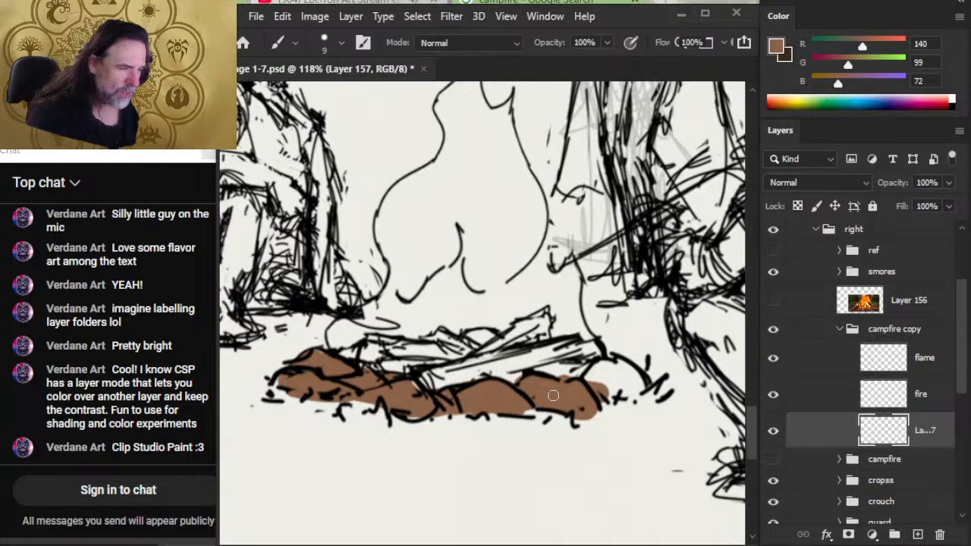
drag(528, 412, 551, 416)
mouse_move(598, 383)
mouse_down()
mouse_move(598, 363)
mouse_move(578, 372)
mouse_move(607, 392)
mouse_move(612, 363)
mouse_move(628, 362)
mouse_move(641, 371)
mouse_move(600, 369)
mouse_move(636, 401)
mouse_up()
key(e)
key(b)
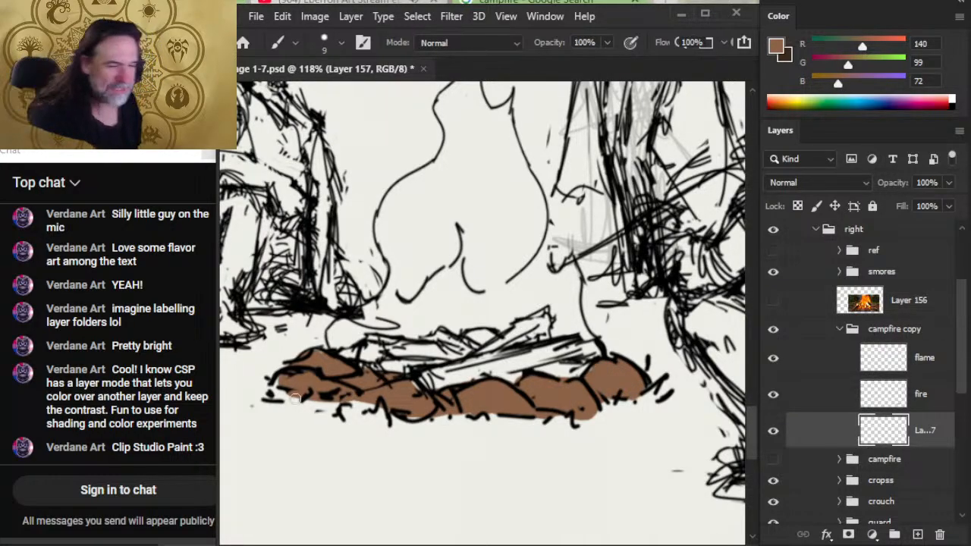
- Fill the left edge rocks and the small rock behind the logs with brown, and tidy the edges with the Eraser
mouse_move(295, 399)
mouse_down()
mouse_move(279, 397)
mouse_move(285, 376)
mouse_up()
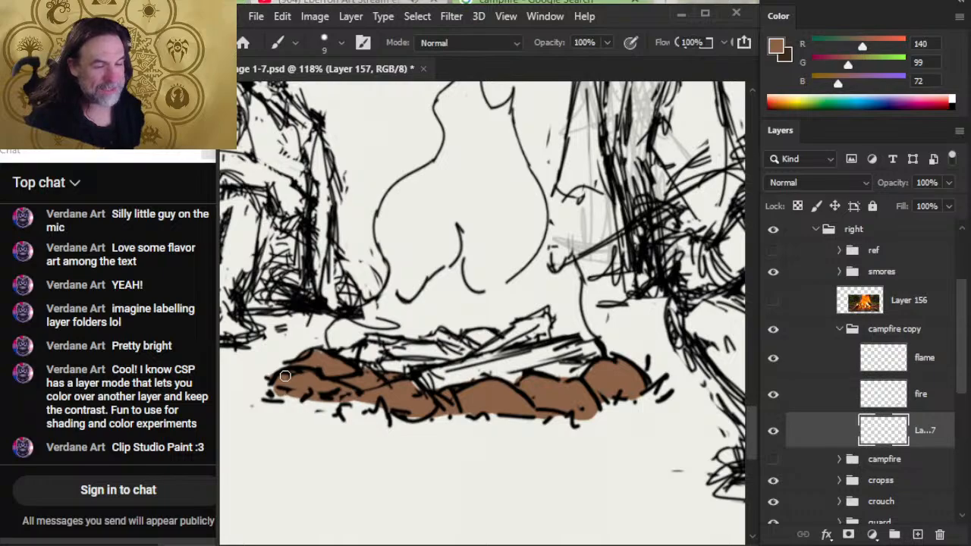
drag(353, 403, 372, 406)
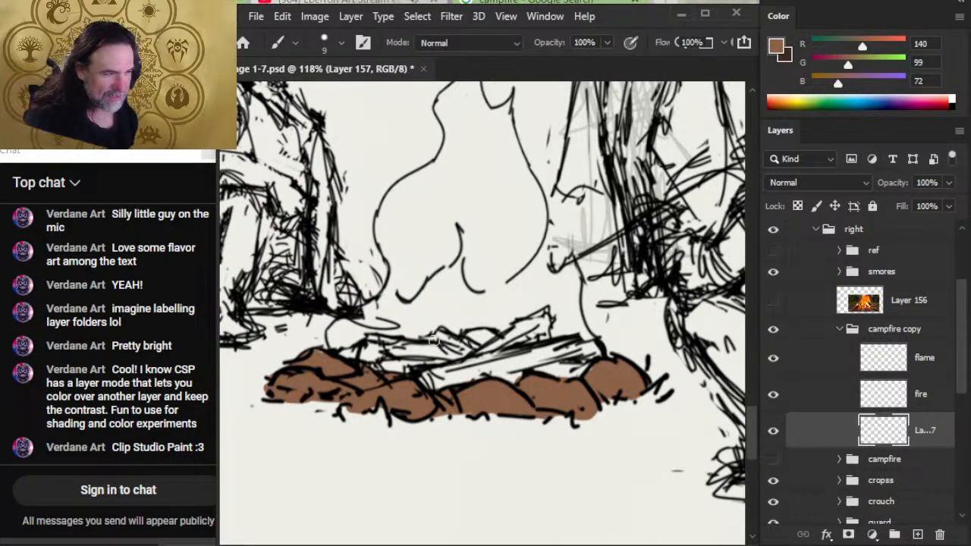
drag(338, 363, 363, 354)
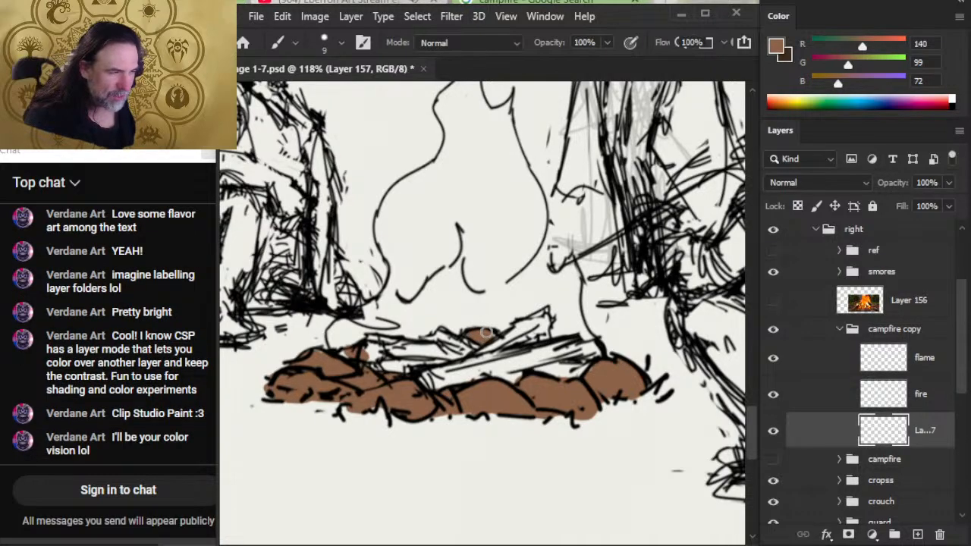
drag(486, 332, 493, 339)
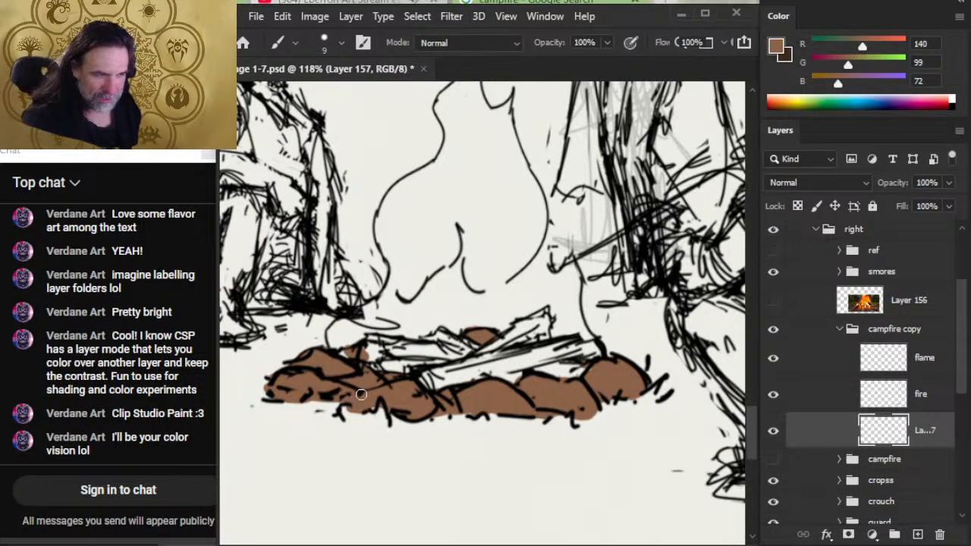
key(e)
key(b)
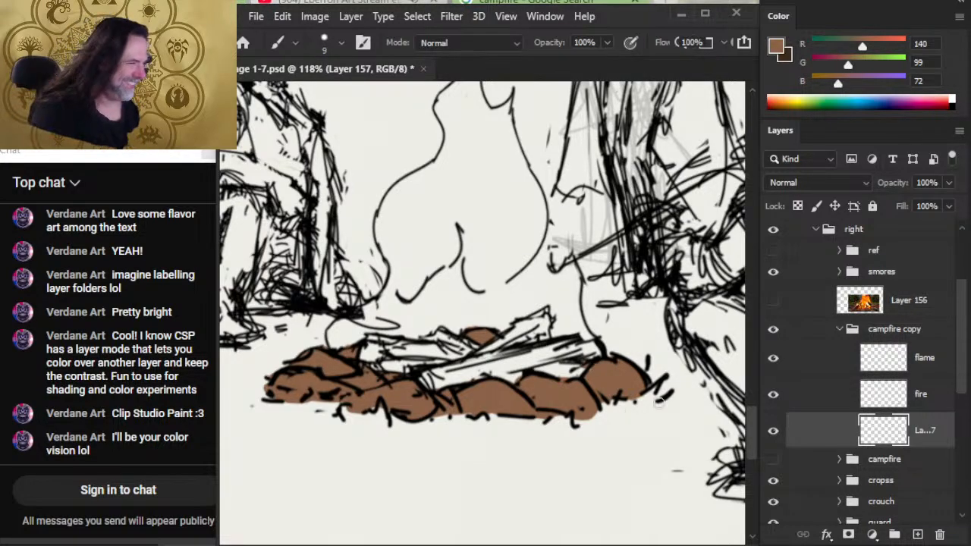
- Shade the undersides of the campfire rocks with dark brown 60, 42, 27, then restore the lighter brown as foreground
key(x)
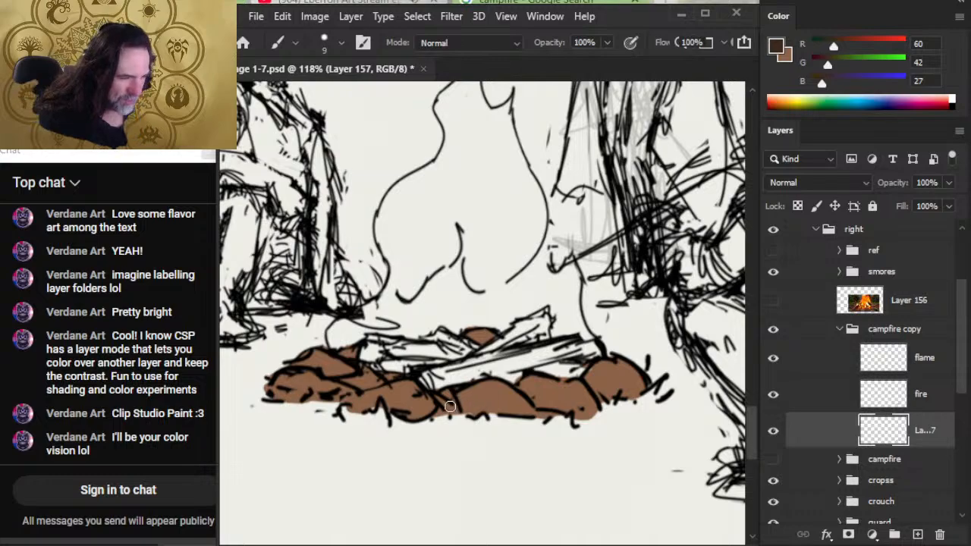
mouse_move(450, 406)
mouse_down()
mouse_move(612, 391)
mouse_move(602, 386)
mouse_move(646, 384)
mouse_up()
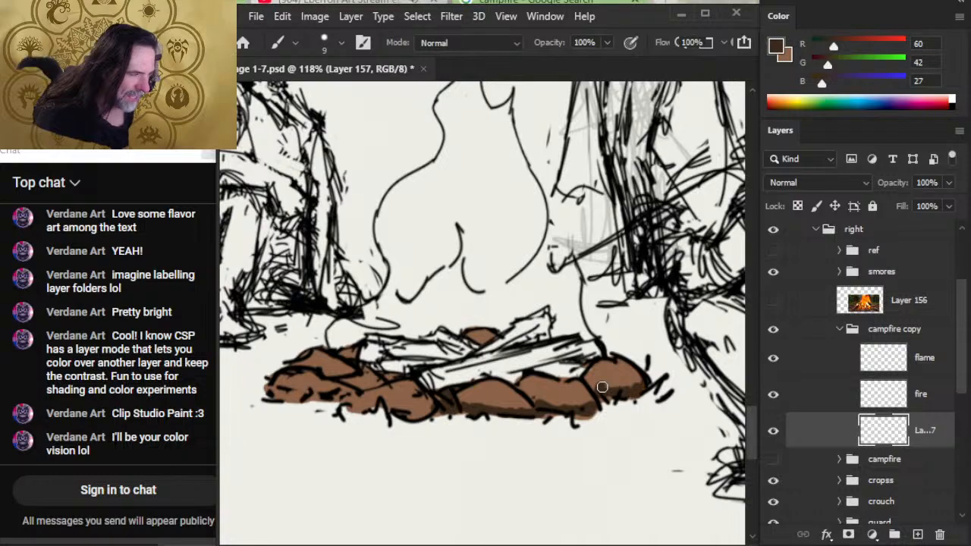
drag(270, 396, 431, 411)
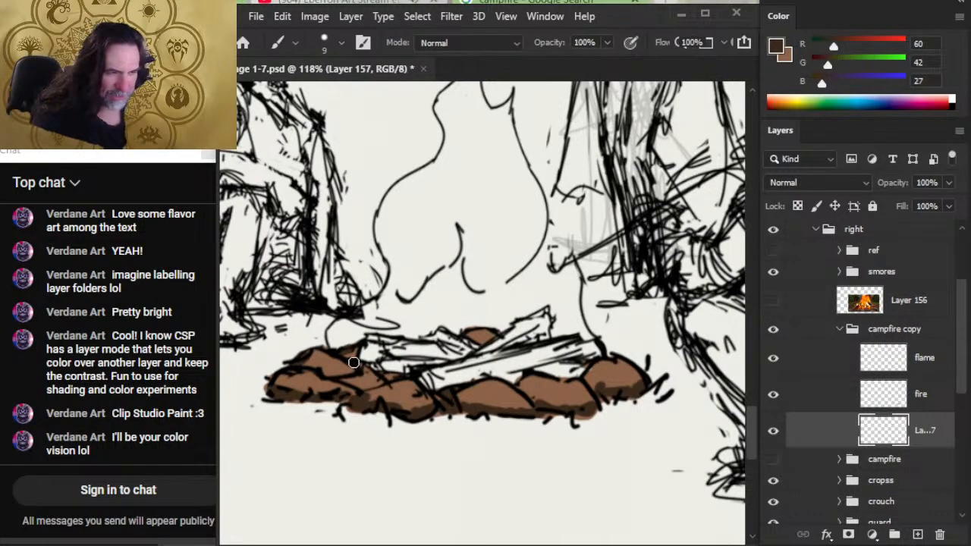
key(e)
key(x)
key(b)
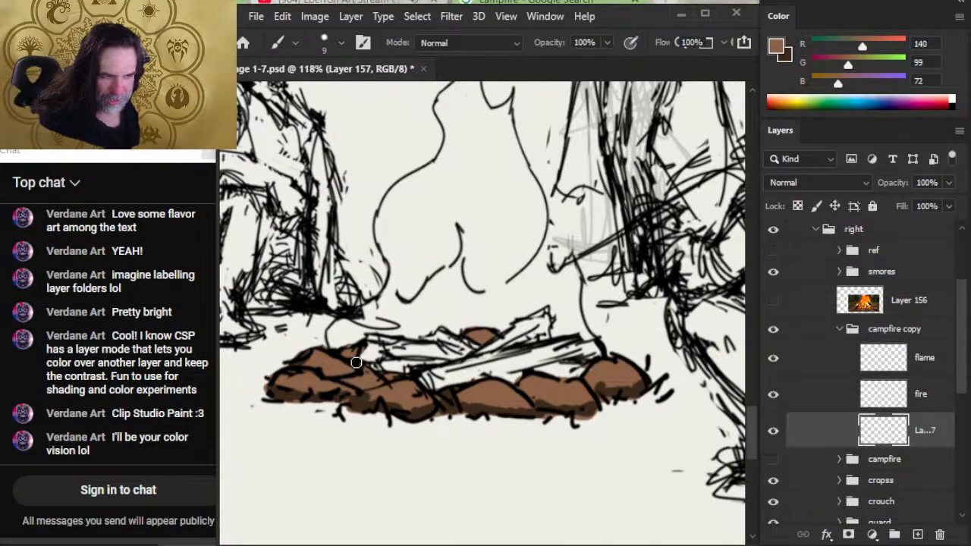
- Show the campfire photo and sample light rock highlight color 206, 166, 148 from the lit edge of a rock
click(774, 301)
alt+click(471, 293)
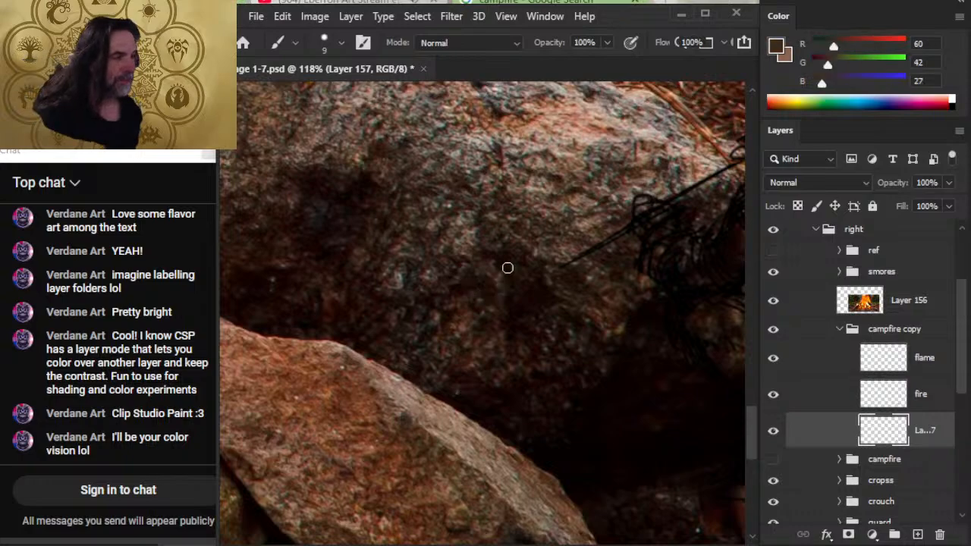
alt+click(597, 136)
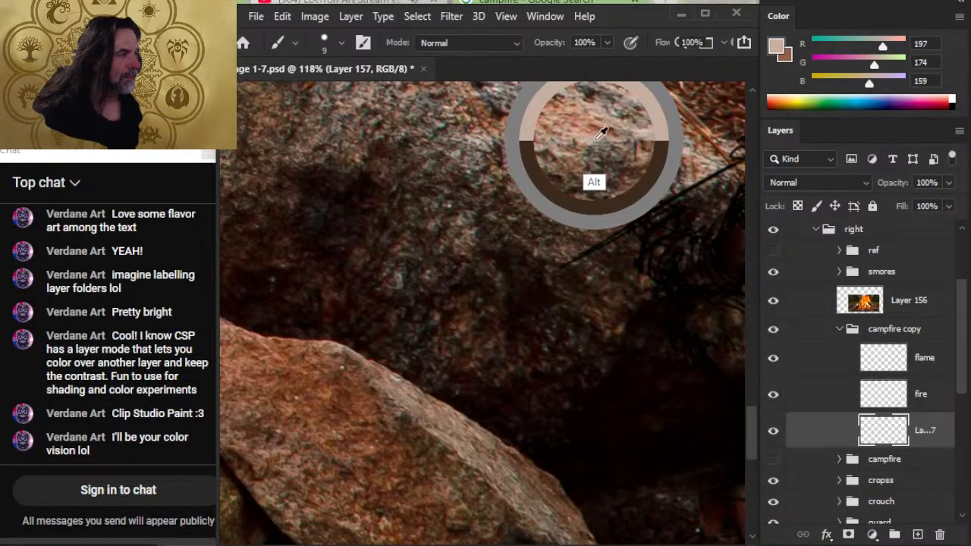
drag(649, 215, 546, 225)
drag(349, 241, 453, 270)
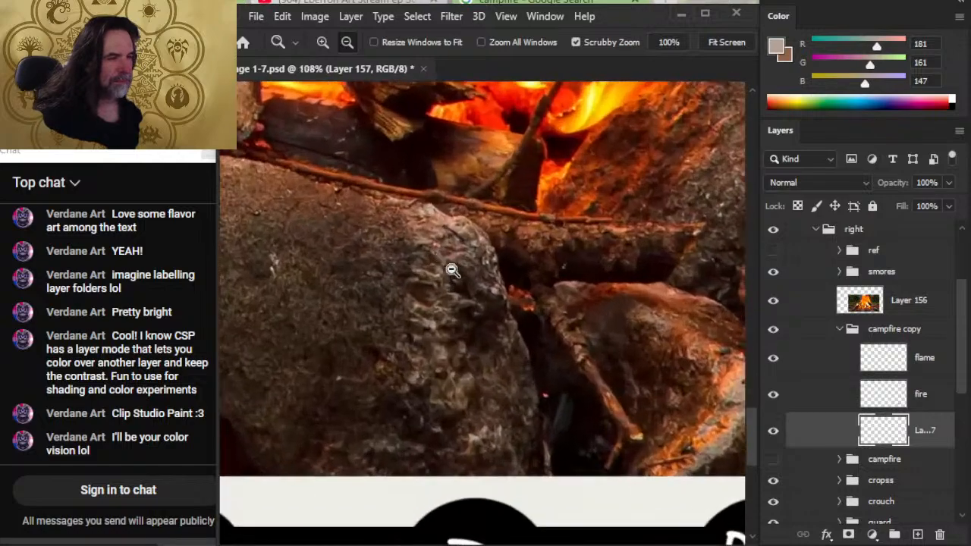
alt+click(444, 217)
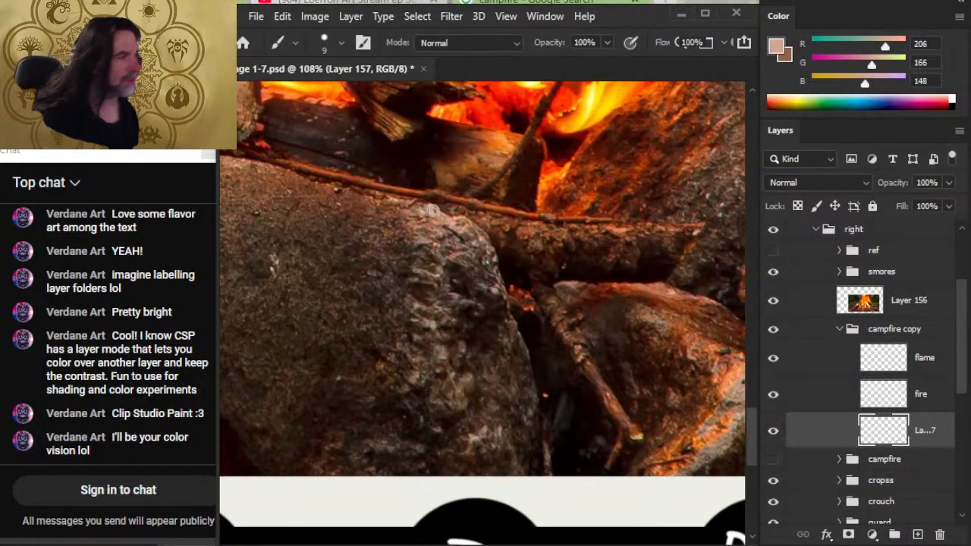
- Hide the campfire photo and paint light highlights on the leftmost campfire rocks with a 5 px brush
click(774, 304)
drag(579, 345, 512, 345)
mouse_move(597, 417)
mouse_down()
mouse_move(484, 295)
mouse_move(375, 413)
mouse_move(241, 439)
mouse_up()
mouse_move(424, 345)
mouse_down()
mouse_move(458, 352)
mouse_move(423, 340)
mouse_move(455, 359)
mouse_move(429, 352)
mouse_move(408, 382)
mouse_move(452, 393)
mouse_up()
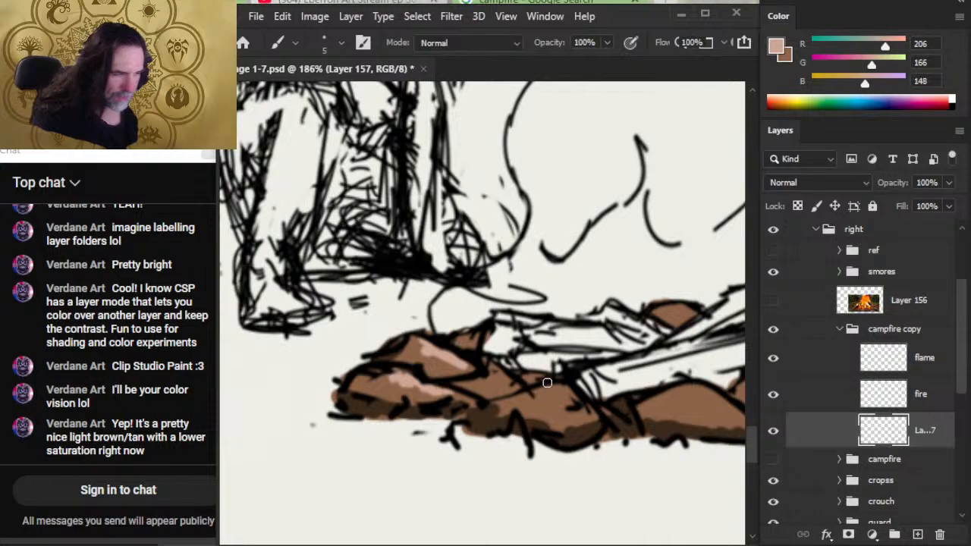
mouse_move(547, 383)
mouse_down()
mouse_move(539, 394)
mouse_move(557, 391)
mouse_up()
drag(497, 375, 506, 384)
- Paint the same light highlights on the middle and right campfire rocks and the small rock behind the logs
mouse_move(568, 387)
mouse_down()
mouse_move(573, 395)
mouse_move(438, 351)
mouse_move(484, 346)
mouse_up()
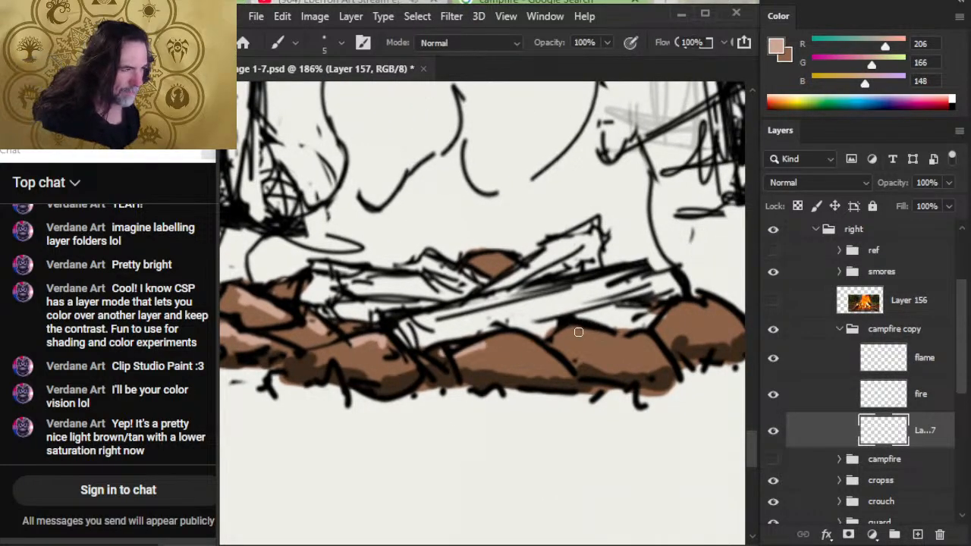
mouse_move(679, 310)
mouse_down()
mouse_move(666, 317)
mouse_move(716, 321)
mouse_up()
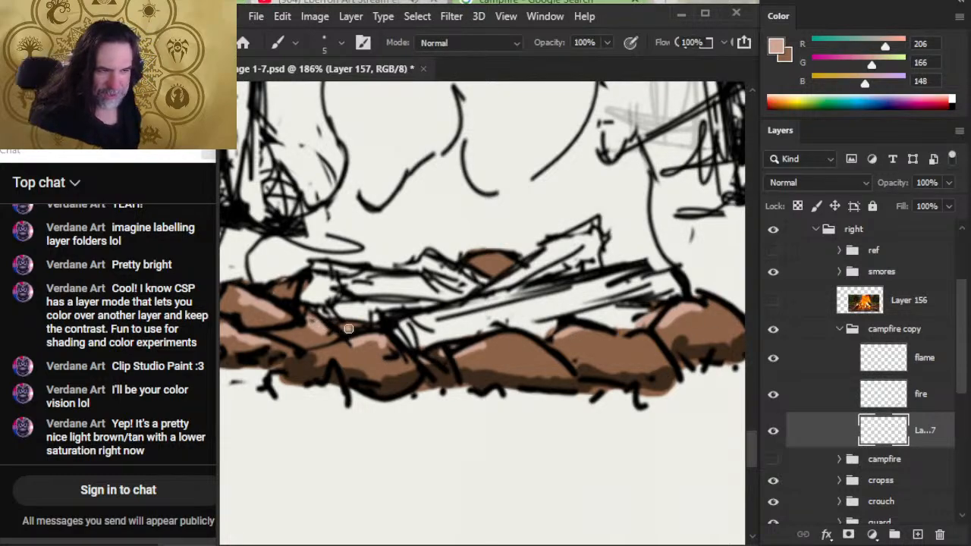
drag(494, 262, 489, 267)
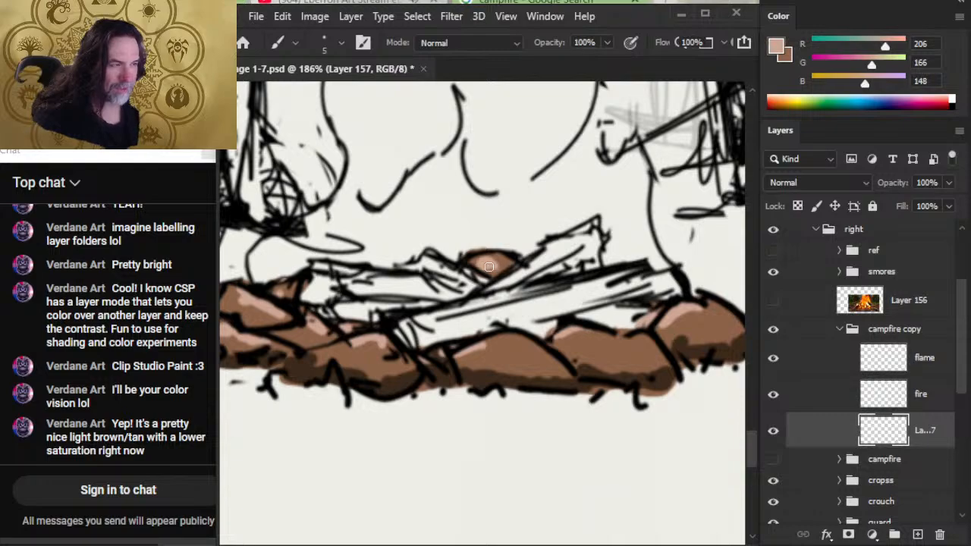
drag(411, 395, 599, 438)
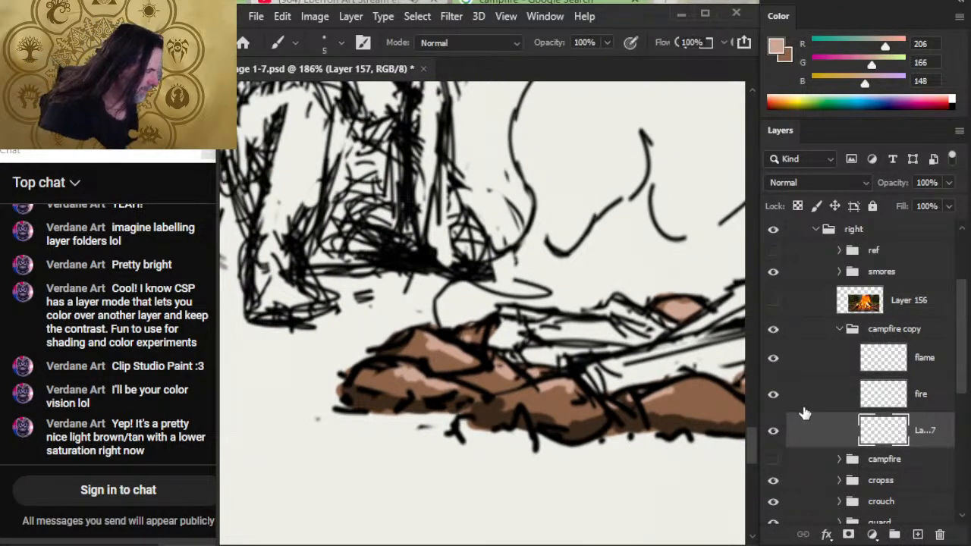
- Identify the fire linework layer by toggling its visibility, and merge it down into the rock color layer
right_click(804, 414)
key(Escape)
click(830, 359)
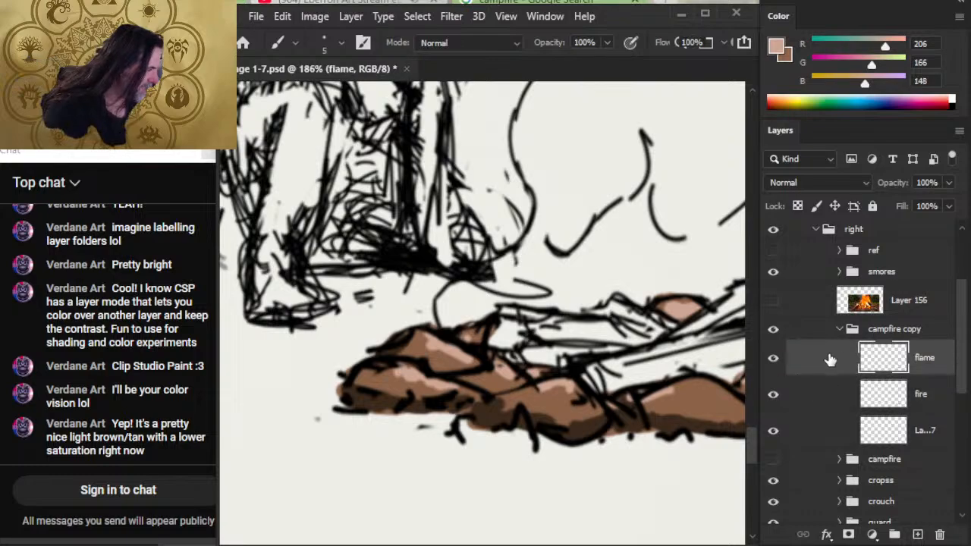
click(809, 406)
click(774, 398)
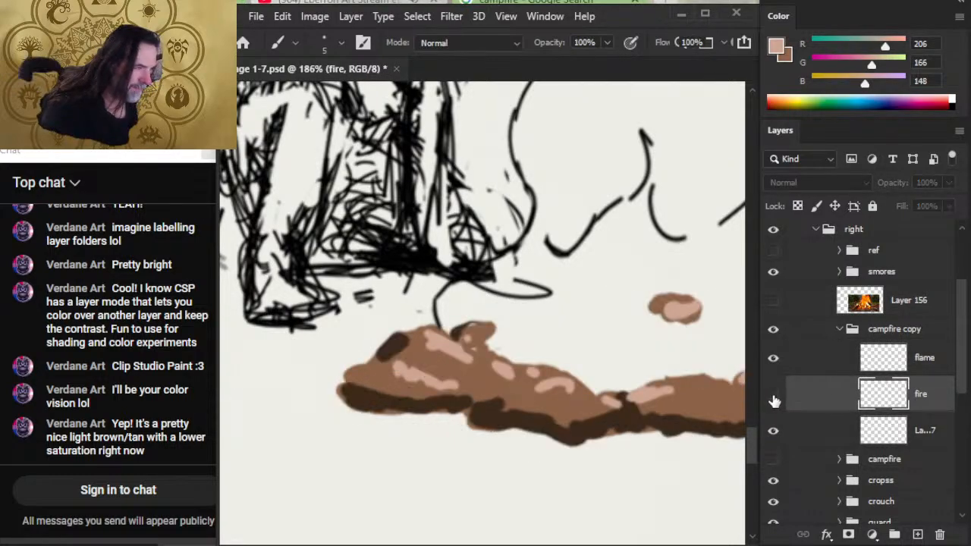
click(774, 400)
right_click(804, 391)
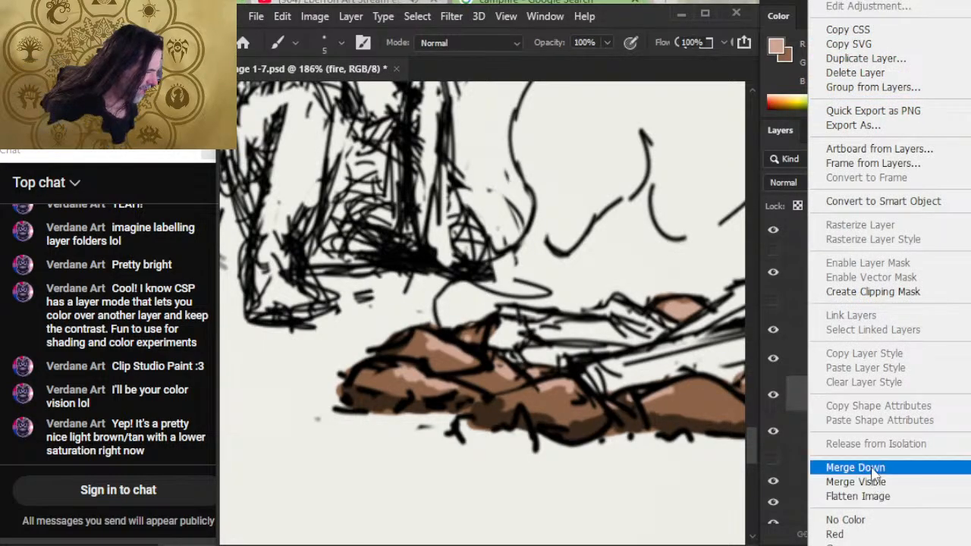
click(855, 467)
- Switch to the Smudge tool, choose the mountain texture brush tip and enlarge it to 125 px
key(r)
right_click(456, 341)
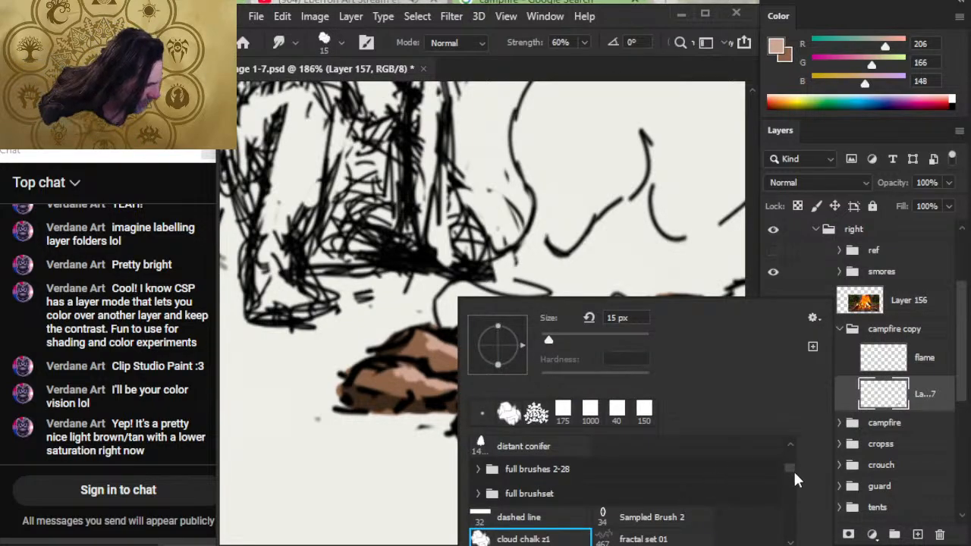
drag(789, 466, 794, 493)
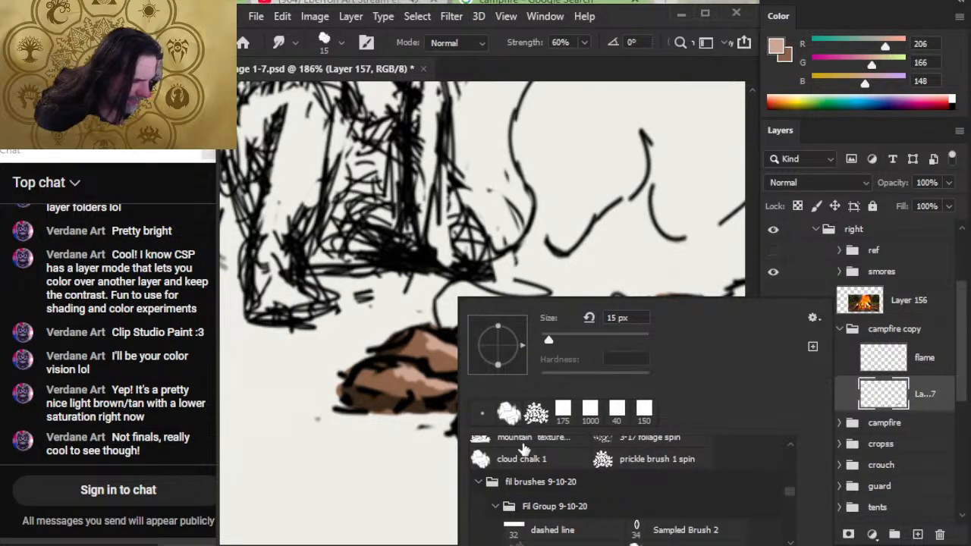
click(519, 439)
click(315, 448)
key(])
key(])
key(])
key(])
key(])
key(])
key(])
key(])
key(])
key(])
key(])
key(])
key(])
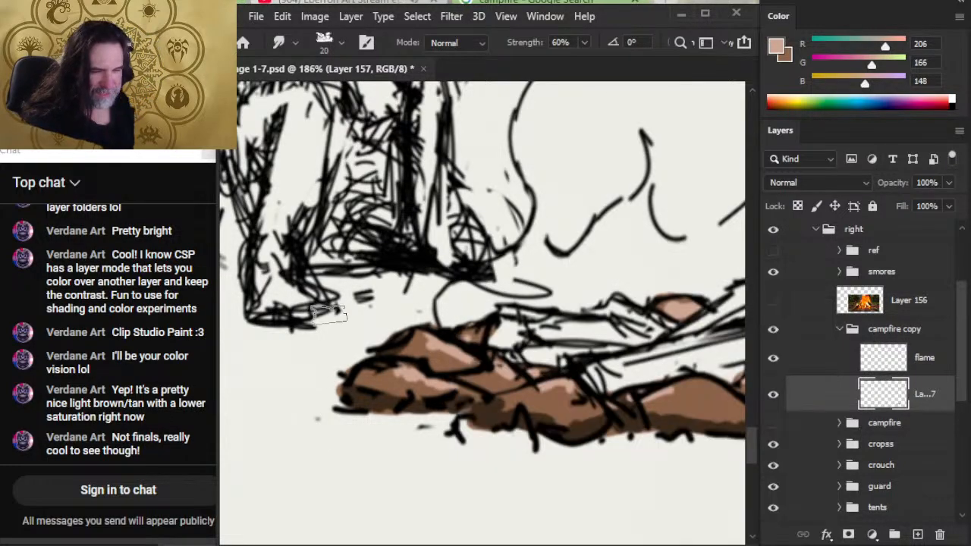
- Test the mountain texture tip with the Brush tool on the blank area beneath the rocks, undo the paint and return to a round tip
key(b)
scroll(400, 438, down, 5)
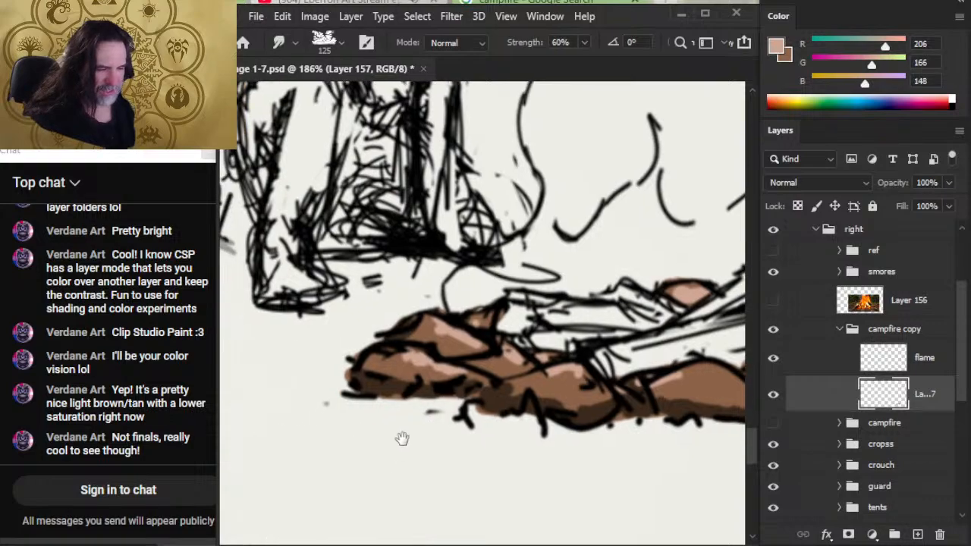
right_click(402, 382)
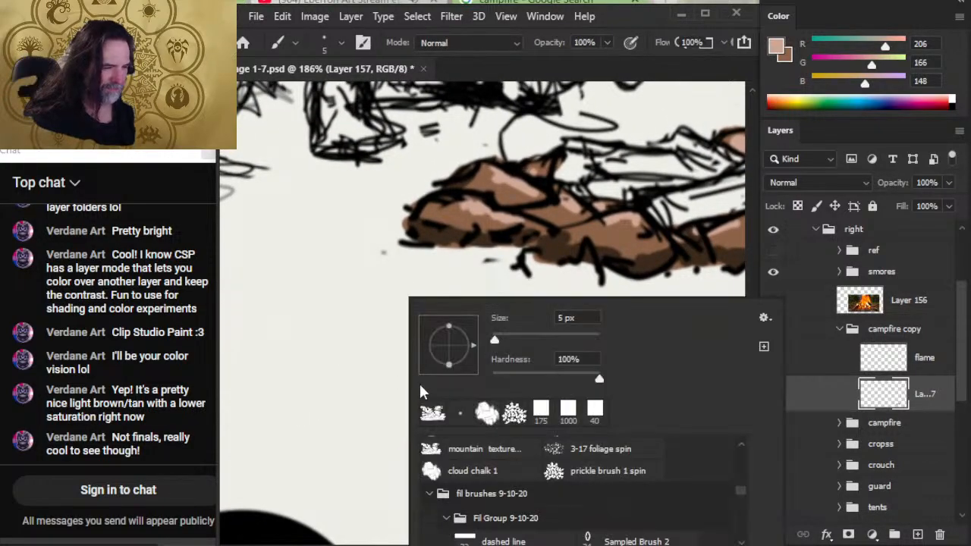
click(357, 320)
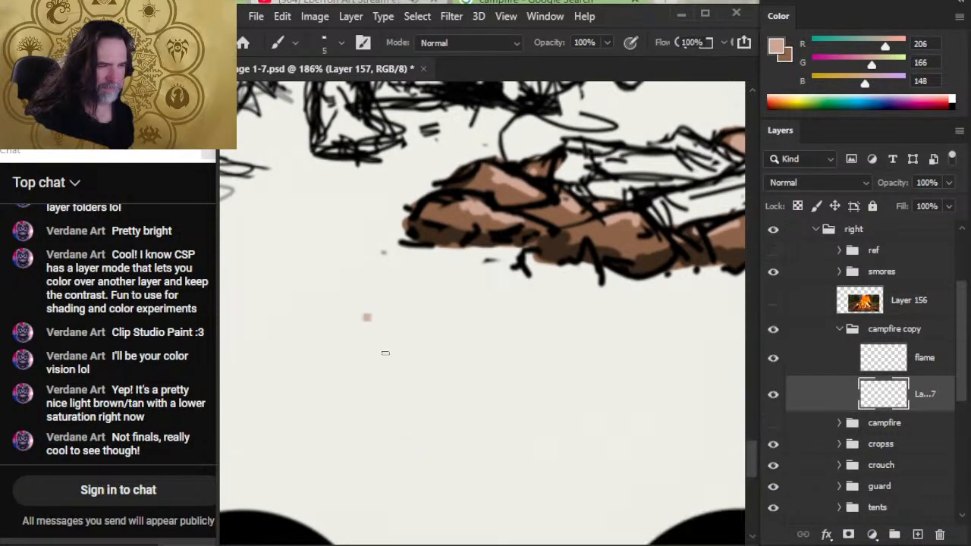
key(])
key(])
key(])
key(])
key(])
key(])
key(])
key(])
key(])
key(])
key(])
key(])
key(])
key(])
key(])
key(])
key(])
key(])
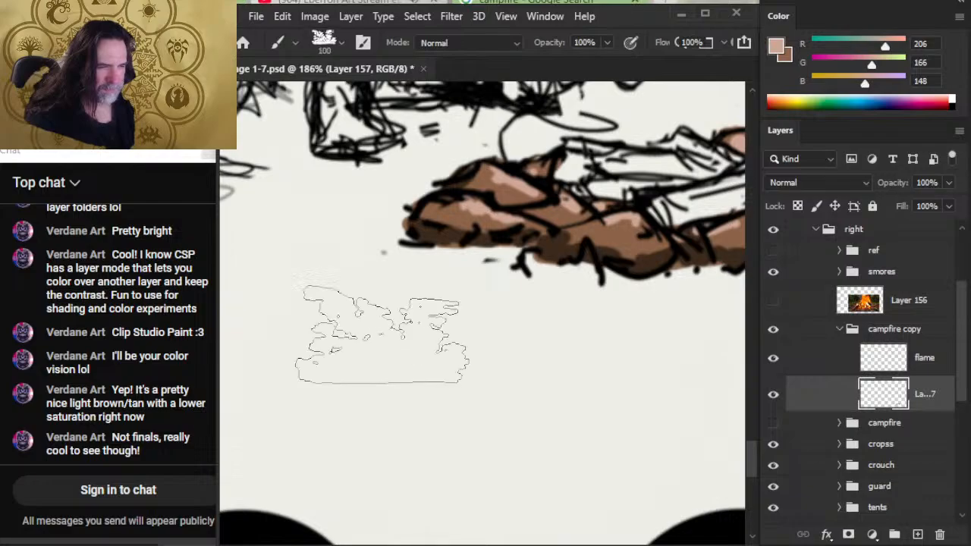
click(404, 360)
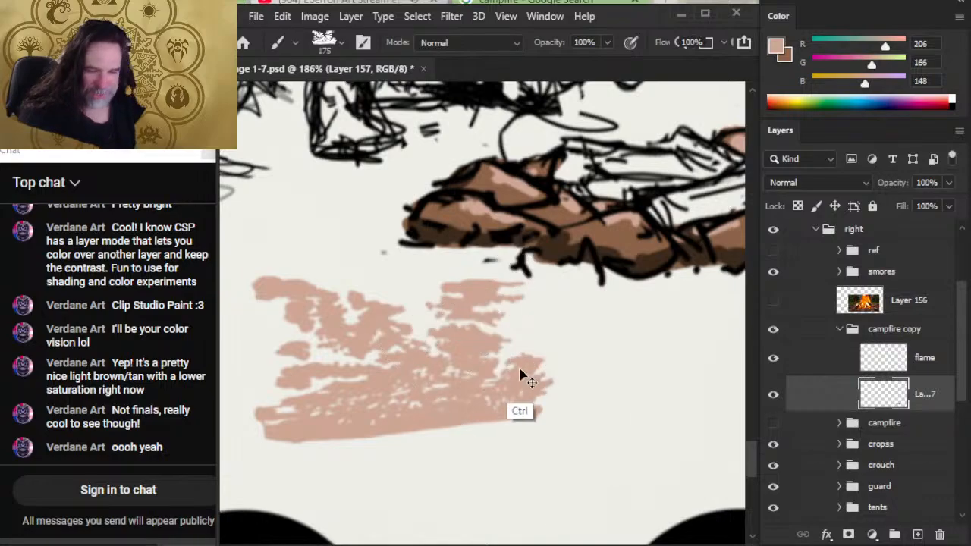
mouse_move(521, 374)
mouse_down()
mouse_move(673, 371)
mouse_move(573, 351)
mouse_move(702, 340)
mouse_move(699, 287)
mouse_up()
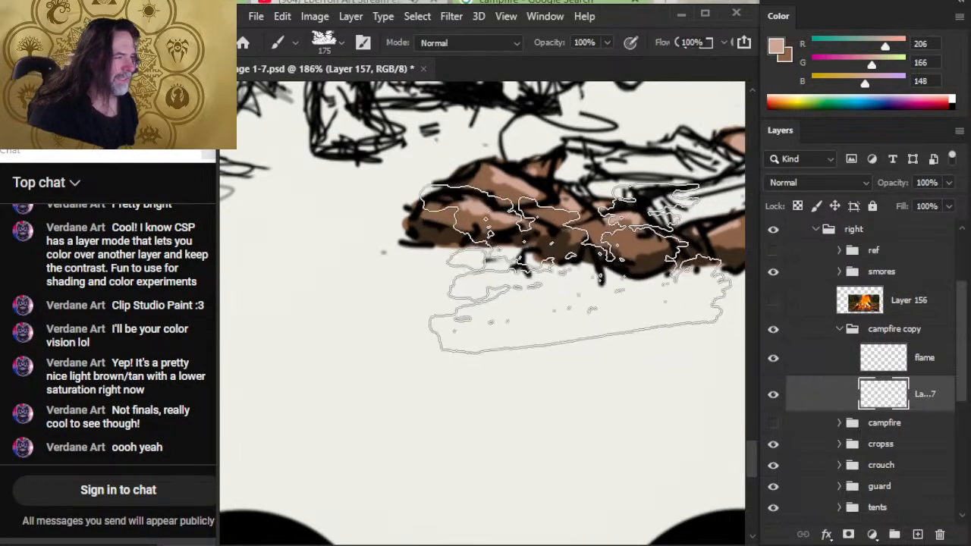
right_click(585, 317)
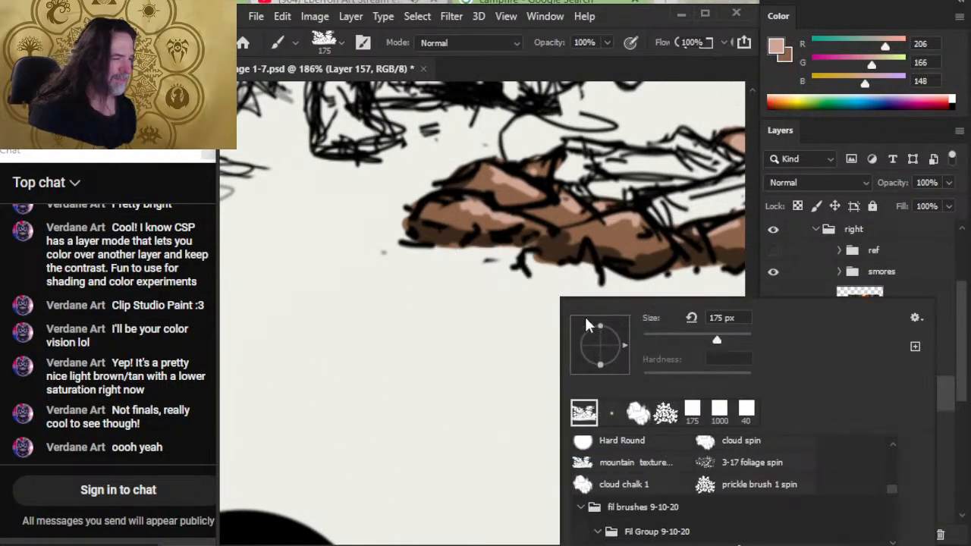
click(637, 417)
key(Return)
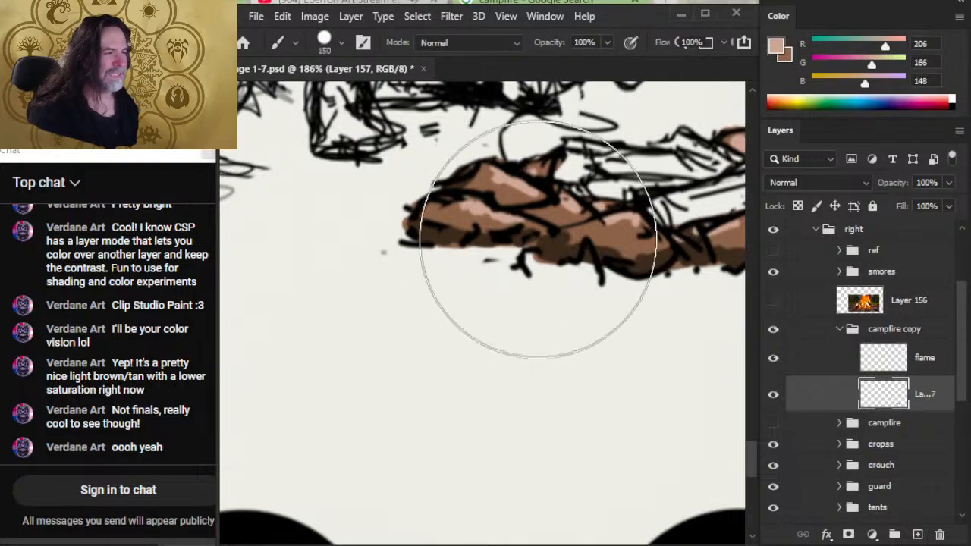
- Set the Smudge tool to 10 px and 100% strength for working on the front left rock
key(z)
click(540, 215)
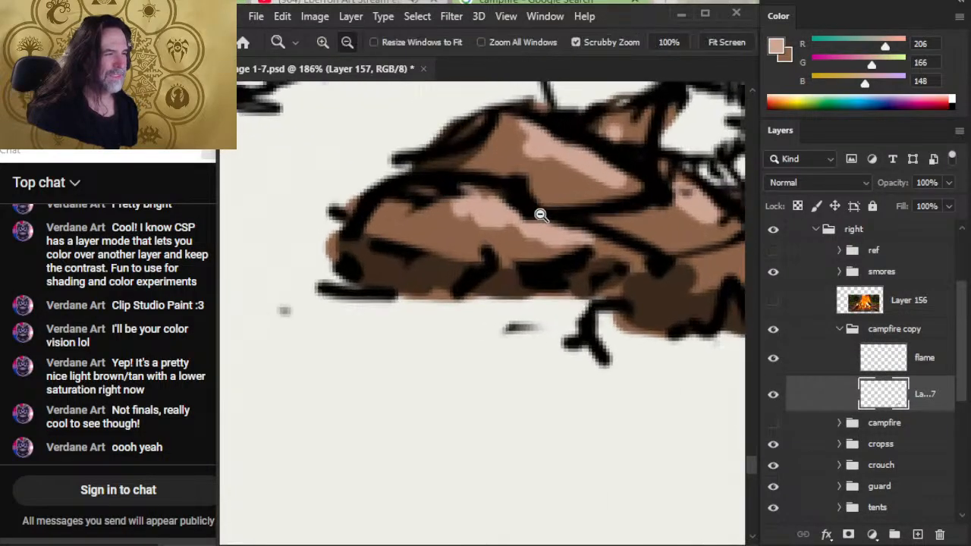
key(bracketleft)
key(bracketleft)
key(bracketleft)
key(bracketleft)
key(bracketleft)
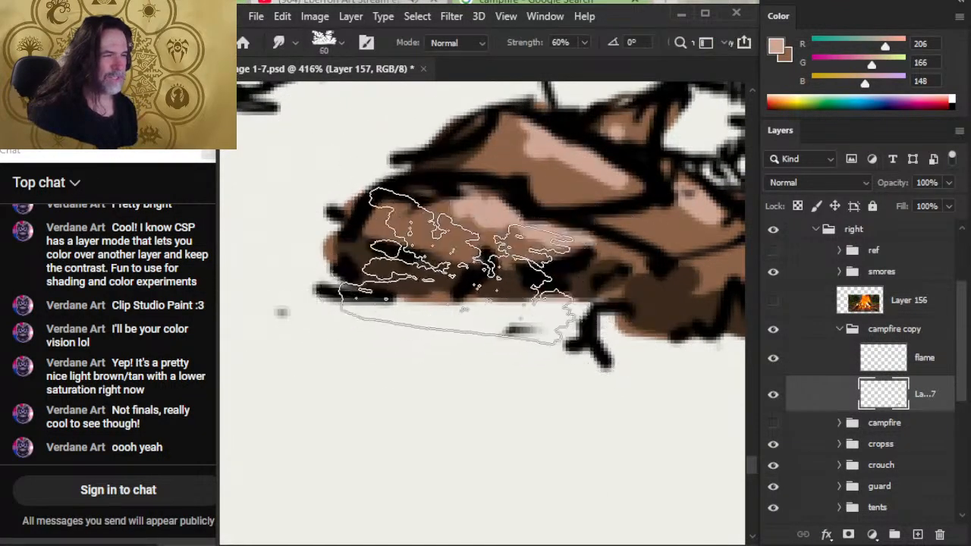
key(bracketleft)
key(bracketleft)
key(bracketleft)
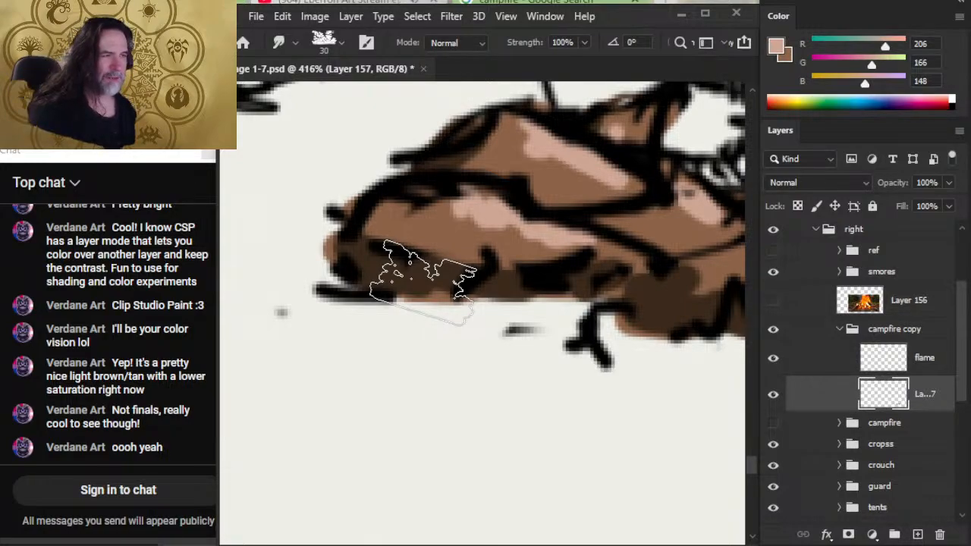
key(bracketleft)
key(bracketleft)
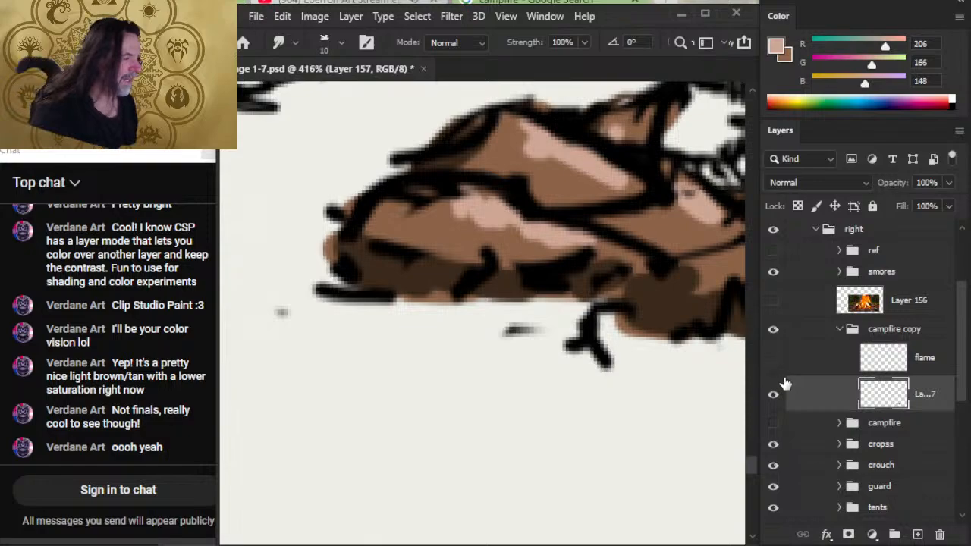
- Hide the flame layer and toggle the merged campfire layer to check what it contains
click(774, 394)
click(775, 394)
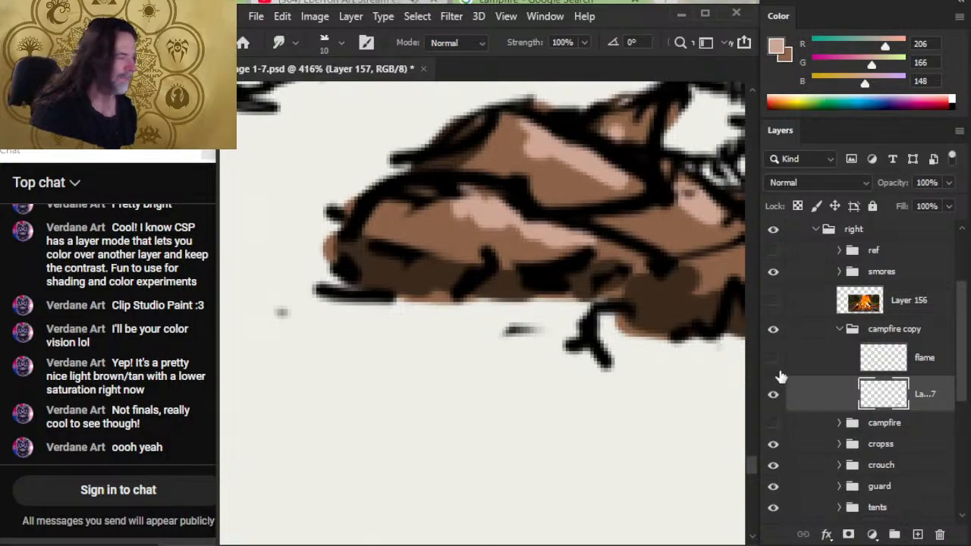
click(775, 361)
click(774, 362)
- Start smudging the front left rock's highlight, refining the Smudge tool to 5 px at 100% strength
key(ctrl+space)
mouse_move(449, 203)
mouse_down()
mouse_move(484, 206)
mouse_move(458, 213)
mouse_move(453, 196)
mouse_up()
key(bracketleft)
key(bracketleft)
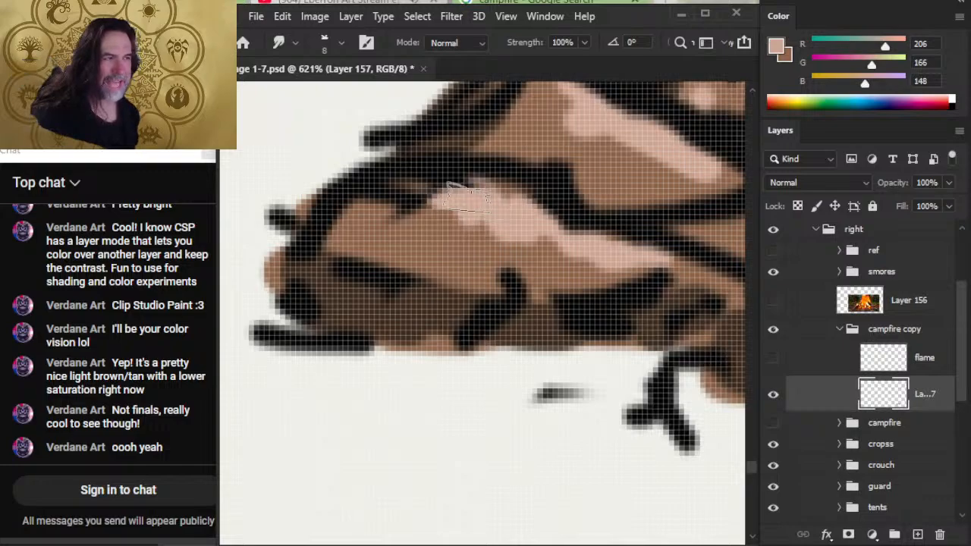
key(bracketleft)
key(7)
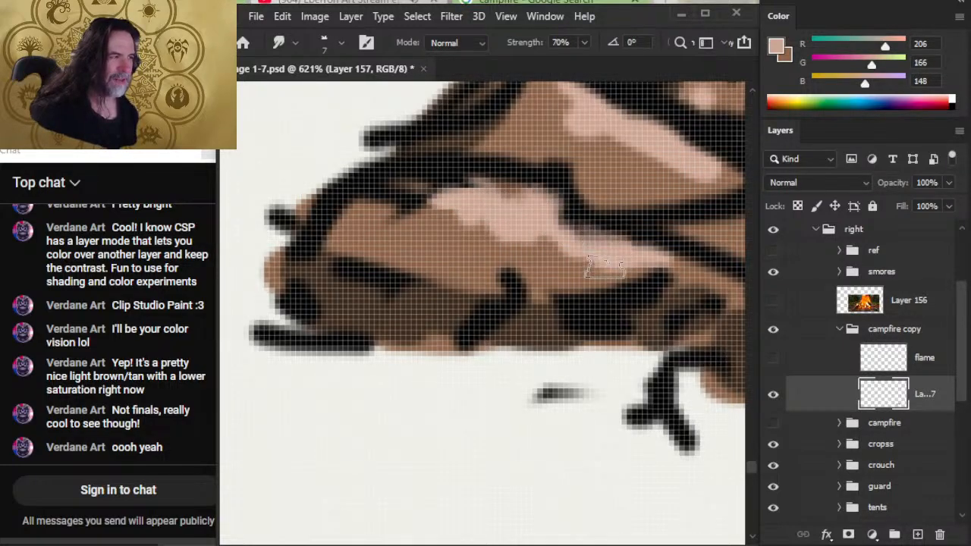
key(8)
key(9)
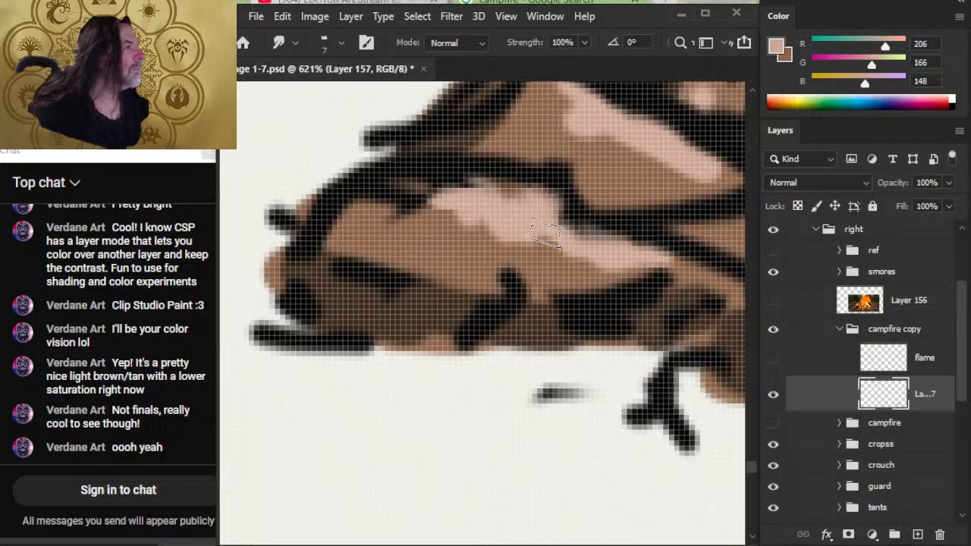
key(bracketleft)
key(bracketleft)
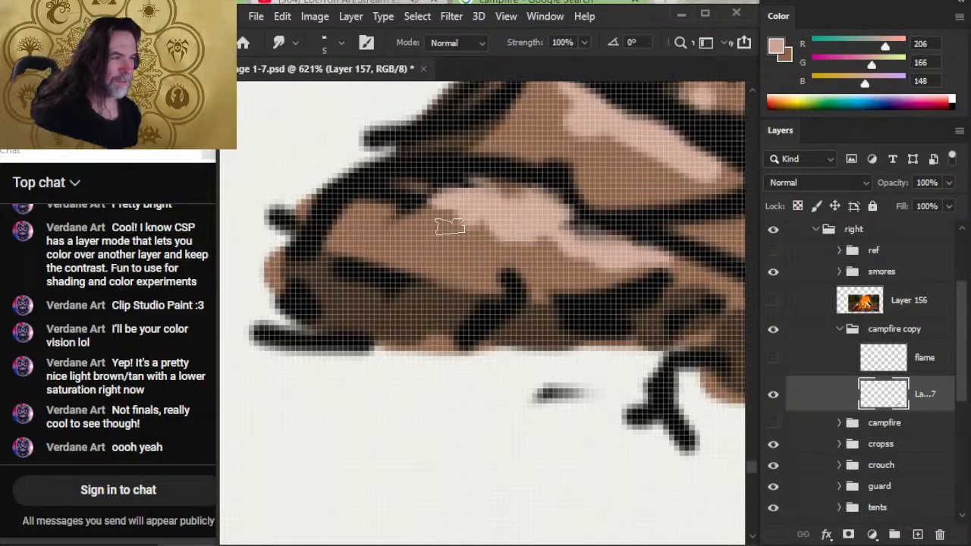
- Smudge the front left rock's highlight, shadow and black outlines into each other for a rough stone texture
mouse_move(450, 226)
mouse_down()
mouse_move(538, 246)
mouse_move(486, 252)
mouse_move(536, 227)
mouse_move(534, 240)
mouse_move(448, 188)
mouse_move(403, 200)
mouse_move(366, 190)
mouse_move(324, 222)
mouse_move(358, 225)
mouse_move(345, 264)
mouse_move(303, 250)
mouse_move(338, 266)
mouse_move(321, 279)
mouse_move(341, 290)
mouse_move(308, 275)
mouse_move(311, 296)
mouse_move(382, 285)
mouse_move(397, 299)
mouse_move(363, 265)
mouse_move(392, 263)
mouse_move(451, 279)
mouse_move(412, 290)
mouse_move(418, 304)
mouse_move(379, 286)
mouse_move(372, 318)
mouse_move(435, 306)
mouse_move(438, 318)
mouse_move(468, 323)
mouse_move(466, 309)
mouse_move(470, 335)
mouse_move(410, 318)
mouse_move(538, 310)
mouse_move(507, 322)
mouse_move(514, 336)
mouse_move(518, 303)
mouse_move(543, 339)
mouse_move(519, 310)
mouse_move(524, 278)
mouse_move(508, 251)
mouse_move(515, 271)
mouse_move(508, 256)
mouse_move(473, 300)
mouse_move(493, 344)
mouse_move(500, 310)
mouse_move(457, 289)
mouse_move(466, 308)
mouse_move(472, 297)
mouse_move(573, 314)
mouse_move(552, 312)
mouse_move(563, 287)
mouse_move(612, 292)
mouse_move(566, 283)
mouse_move(581, 294)
mouse_move(637, 276)
mouse_up()
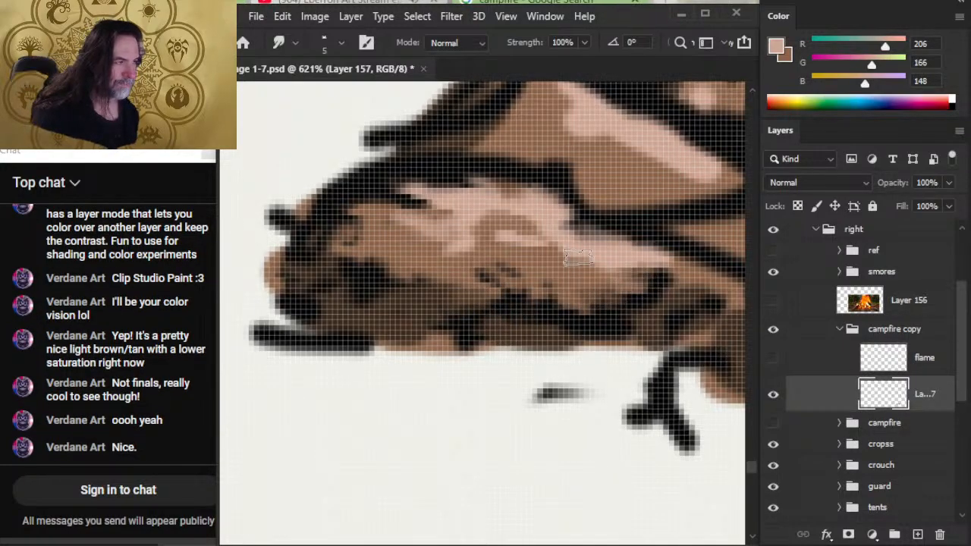
mouse_move(578, 258)
mouse_down()
mouse_move(645, 284)
mouse_move(552, 211)
mouse_move(553, 151)
mouse_move(590, 173)
mouse_move(527, 162)
mouse_move(492, 144)
mouse_move(451, 147)
mouse_move(443, 184)
mouse_move(433, 174)
mouse_move(472, 145)
mouse_move(428, 139)
mouse_move(488, 119)
mouse_move(495, 95)
mouse_move(384, 125)
mouse_move(390, 136)
mouse_move(470, 121)
mouse_up()
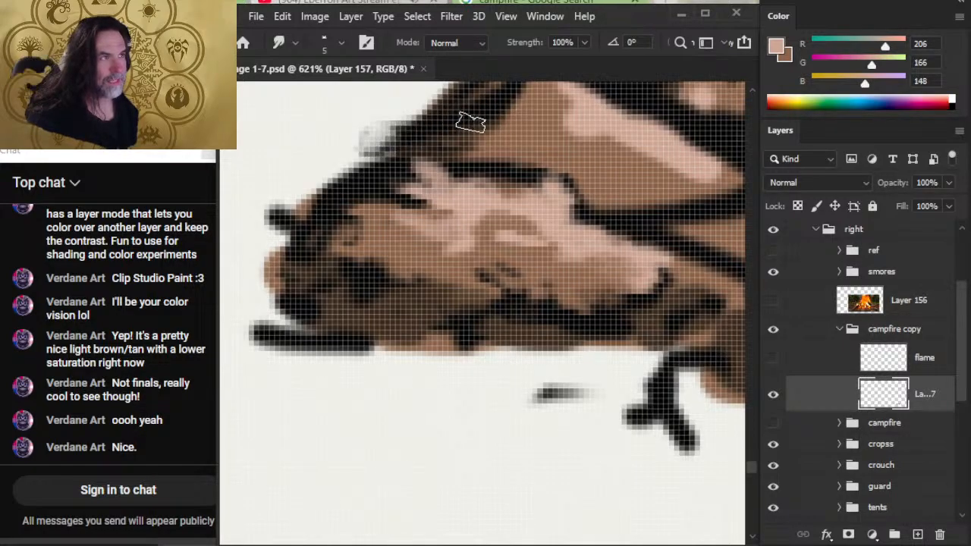
mouse_move(440, 193)
mouse_down()
mouse_move(427, 164)
mouse_move(443, 173)
mouse_up()
key(alt+space)
drag(478, 237, 337, 255)
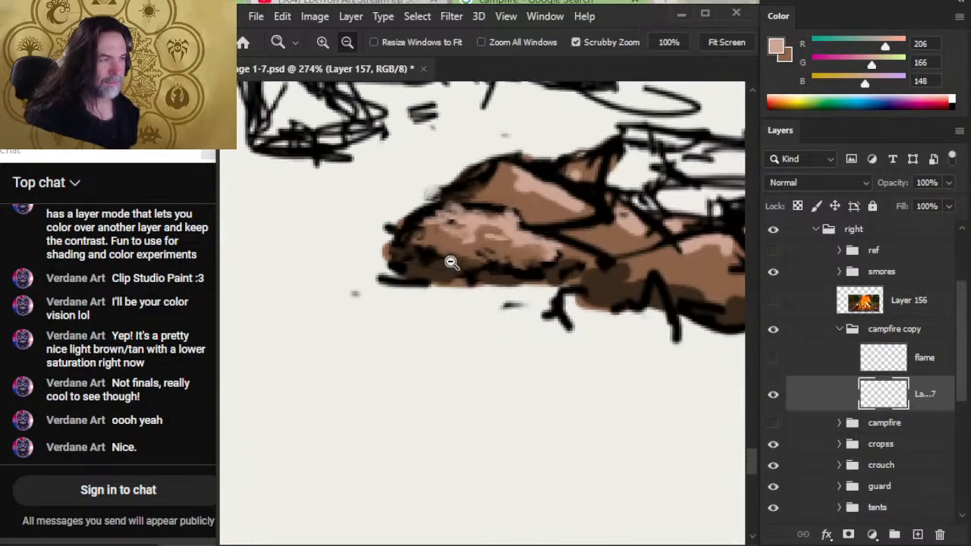
- Smudge the right end of the front left rock's highlight into its dark lower edge with the 5 px Smudge tool
drag(533, 272, 471, 281)
drag(587, 312, 522, 324)
drag(446, 260, 510, 290)
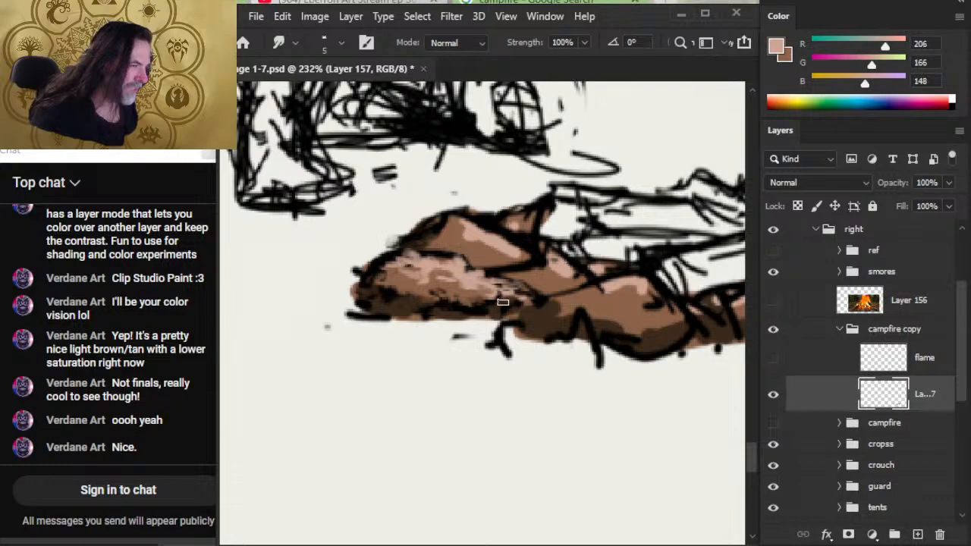
drag(503, 302, 466, 292)
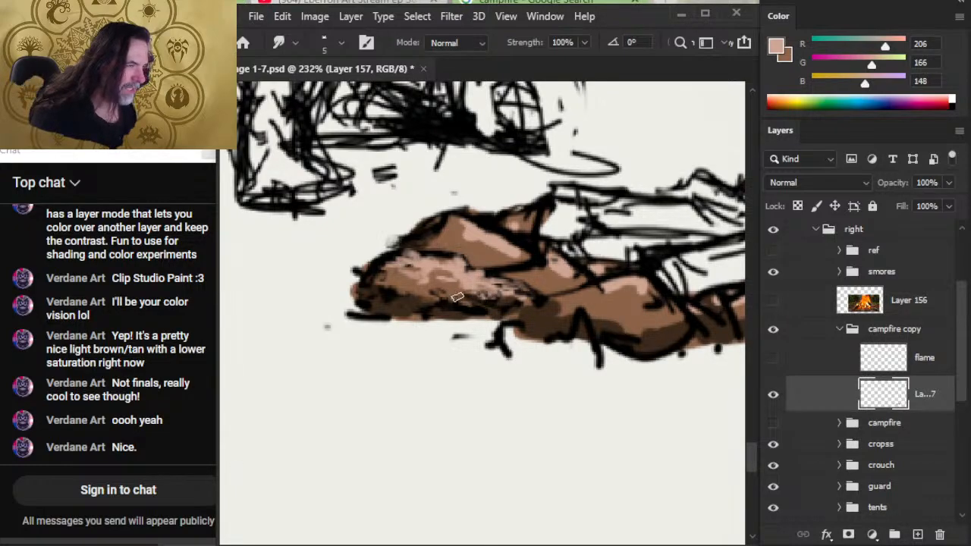
key(z)
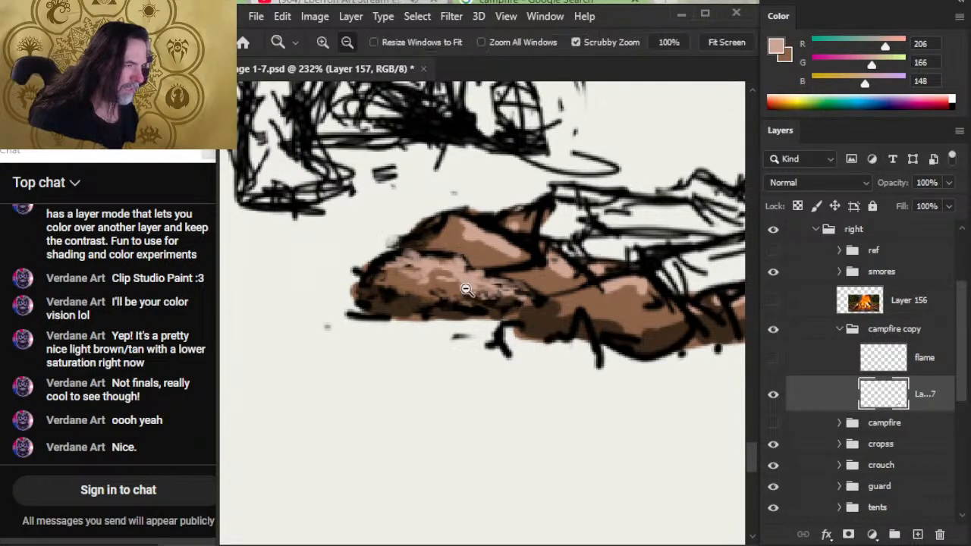
drag(458, 286, 504, 292)
key(b)
key(r)
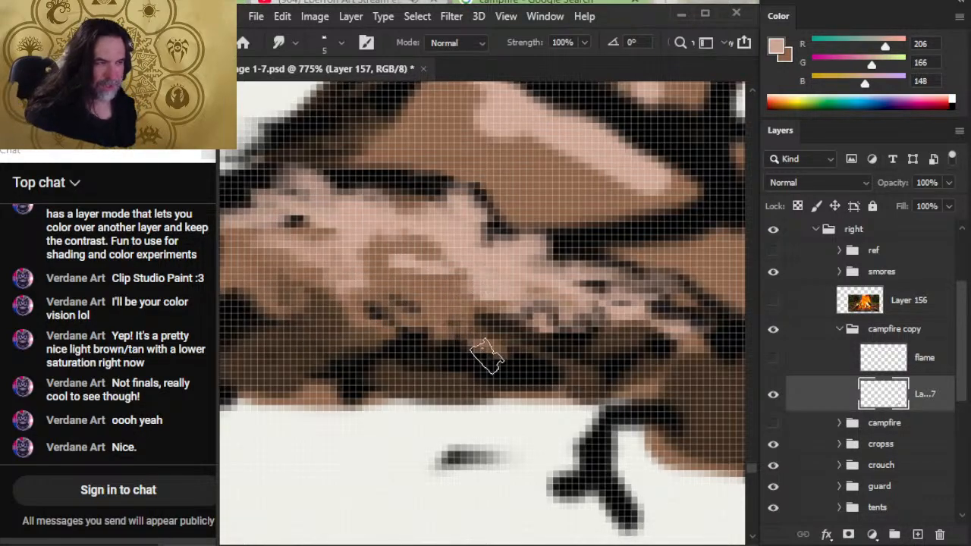
- Reduce the Smudge tool to 4 px and blend the front left rock's upper outline, highlight and right tip into finer stone texture
key(alt+space)
drag(573, 352, 490, 386)
drag(589, 423, 541, 414)
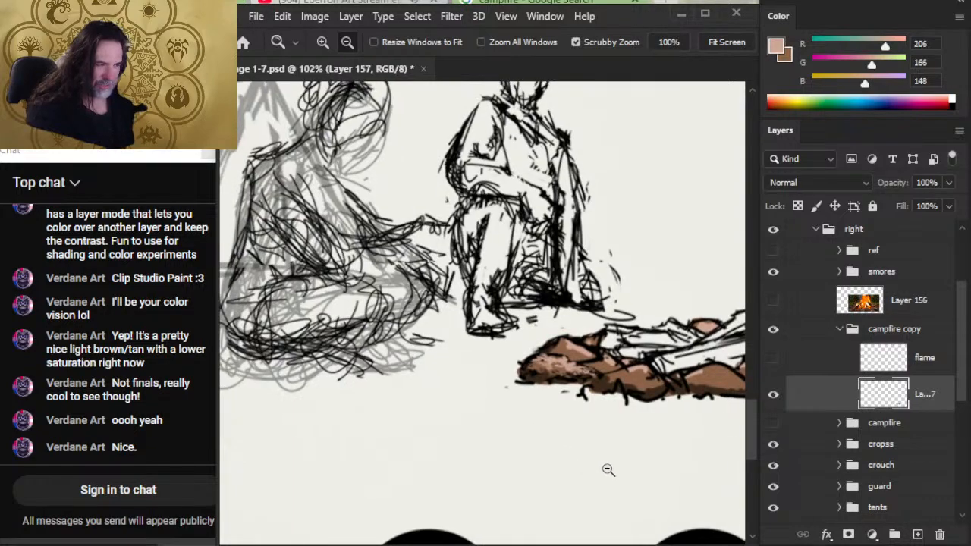
drag(601, 391, 528, 349)
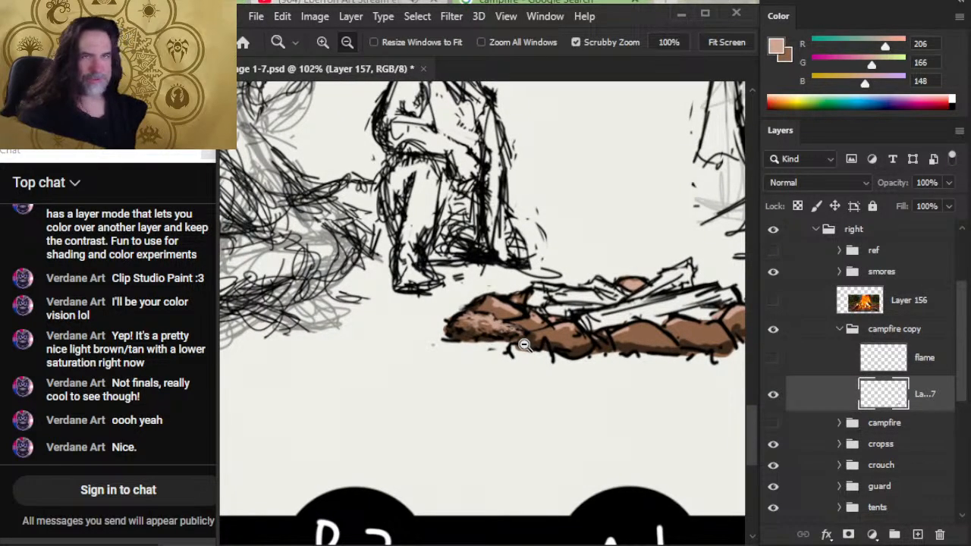
drag(506, 322, 595, 322)
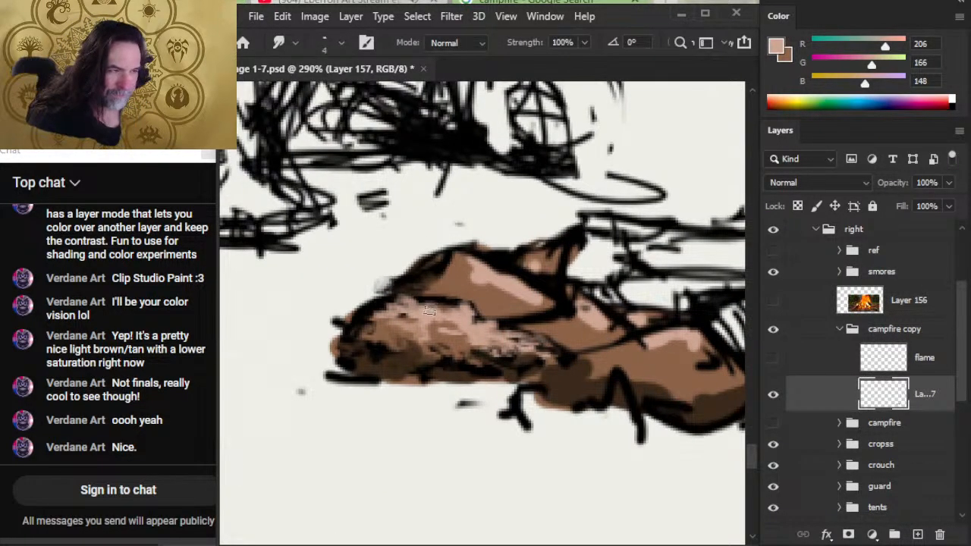
mouse_move(429, 311)
mouse_down()
mouse_move(464, 313)
mouse_move(416, 310)
mouse_move(393, 299)
mouse_move(419, 296)
mouse_move(382, 291)
mouse_move(413, 300)
mouse_up()
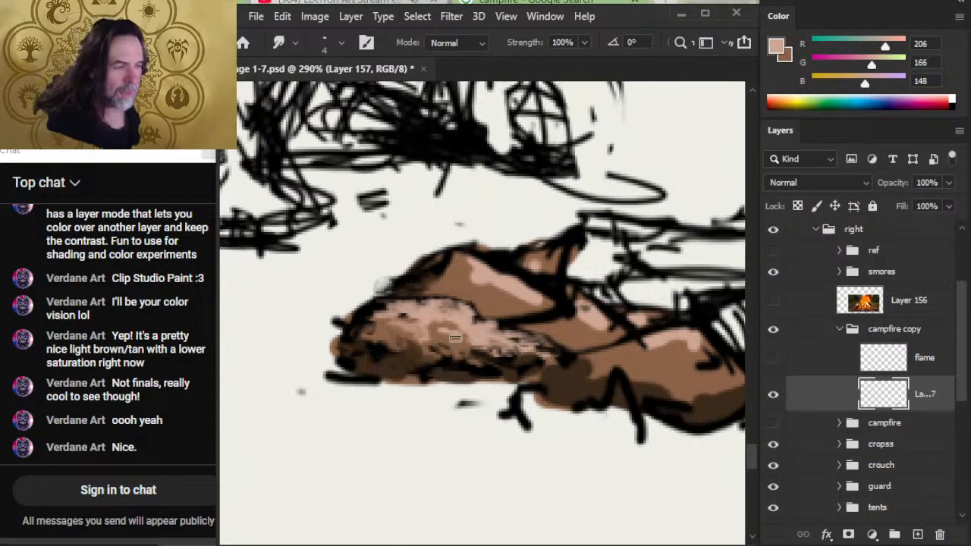
drag(455, 338, 497, 361)
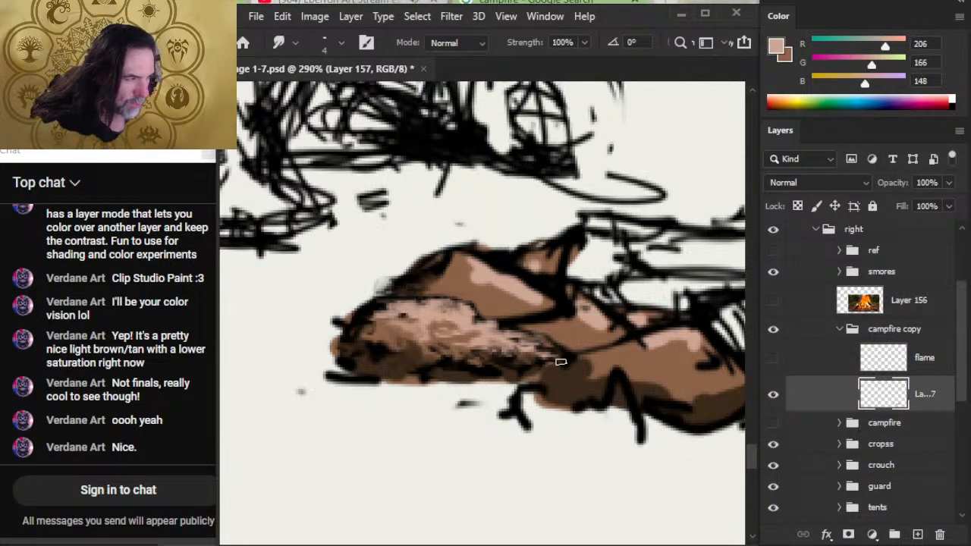
drag(565, 365, 549, 358)
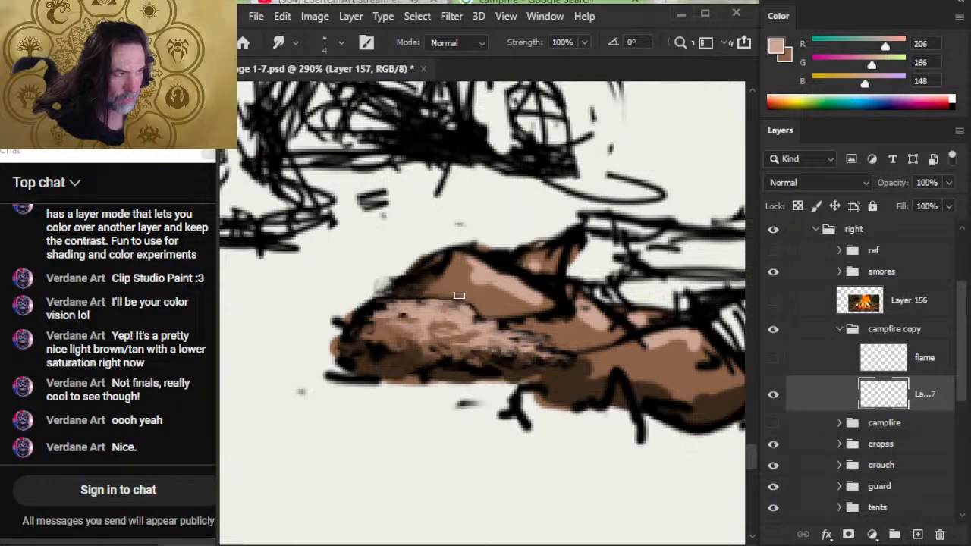
- Smudge the outer left outlines of the two left rocks inward and break up the black line atop the second rock
mouse_move(455, 289)
mouse_down()
mouse_move(403, 287)
mouse_move(422, 284)
mouse_move(394, 275)
mouse_up()
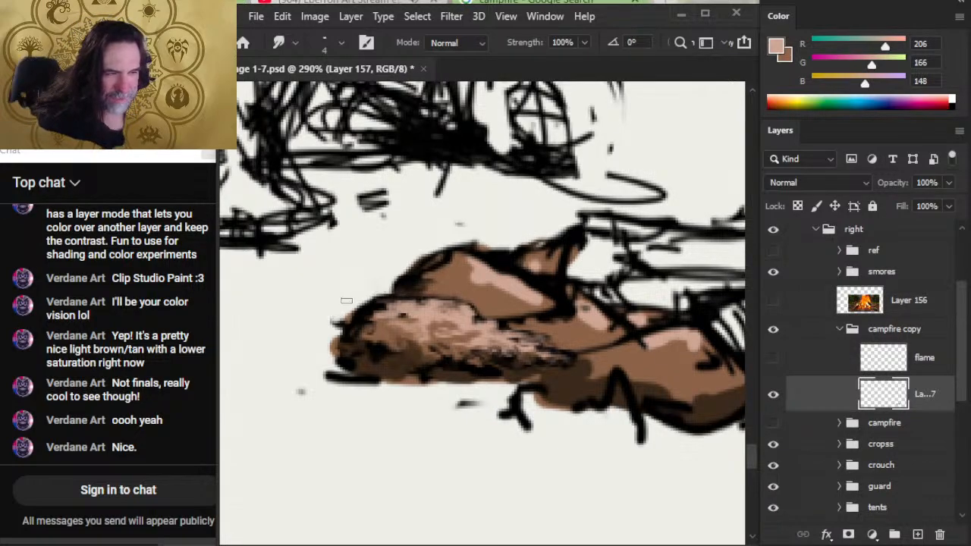
drag(338, 310, 339, 324)
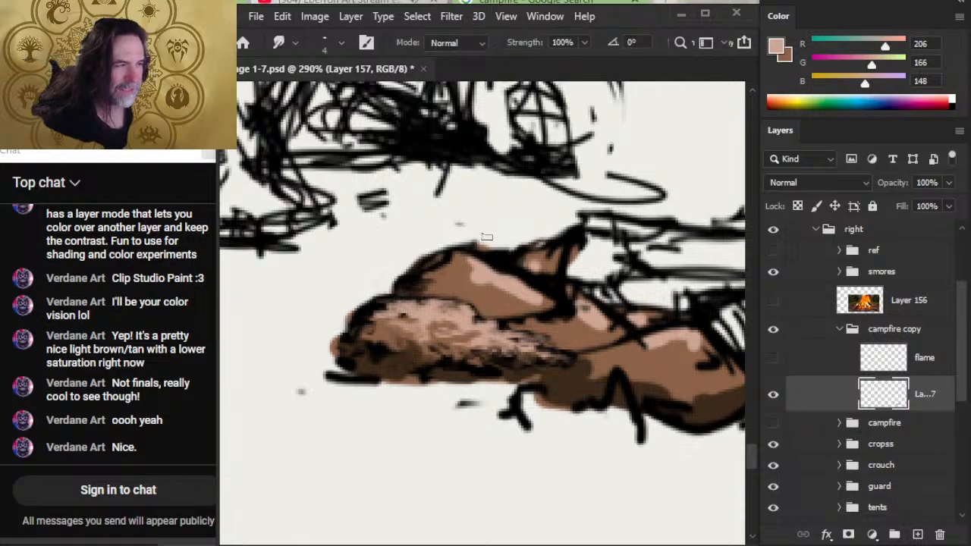
drag(485, 238, 471, 241)
mouse_move(496, 280)
mouse_down()
mouse_move(482, 259)
mouse_move(474, 267)
mouse_move(480, 261)
mouse_move(486, 281)
mouse_move(462, 258)
mouse_move(459, 246)
mouse_move(484, 251)
mouse_move(460, 237)
mouse_move(487, 254)
mouse_move(464, 251)
mouse_move(500, 259)
mouse_up()
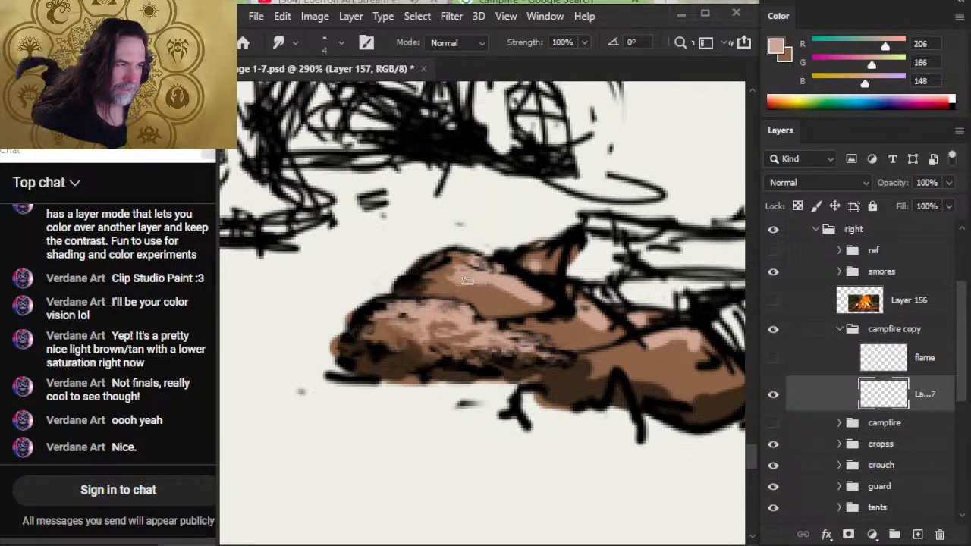
- Smudge the second rock's highlight and outlines and the pointed rock behind it into rough texture, working down from 15 to 8 and 5 px
key(bracketright)
key(bracketright)
key(bracketright)
key(bracketright)
key(bracketright)
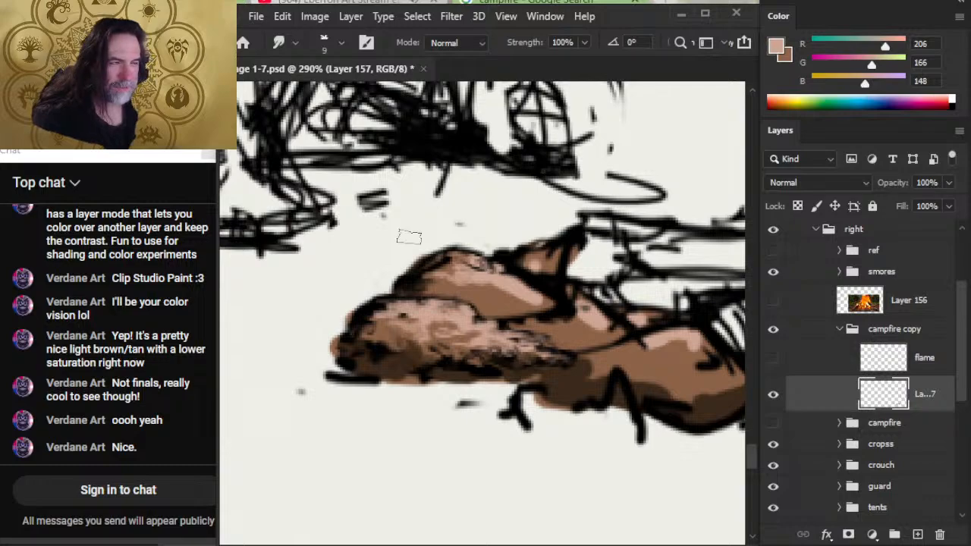
key(bracketright)
key(bracketright)
key(bracketright)
key(bracketright)
key(bracketright)
key(bracketright)
key(bracketright)
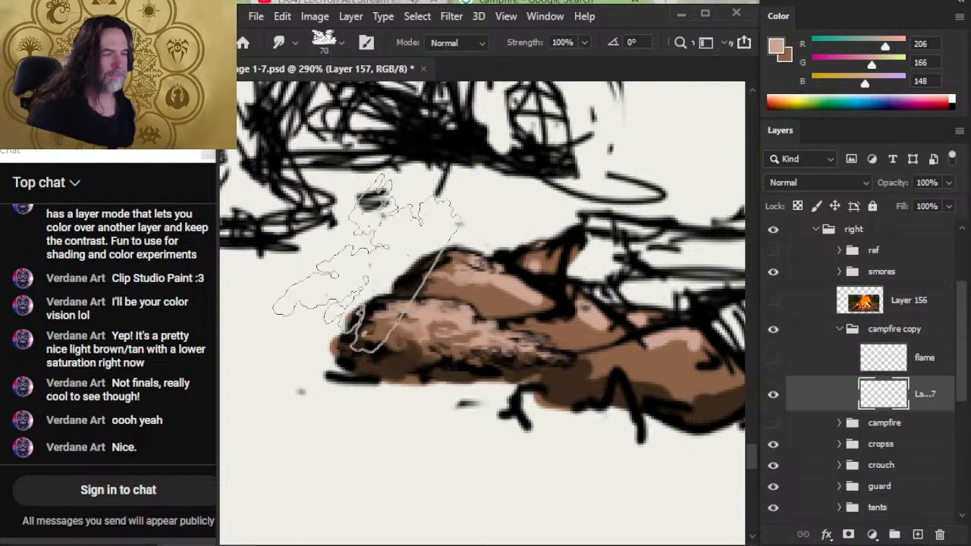
key(bracketleft)
key(bracketleft)
key(bracketleft)
key(bracketleft)
key(bracketleft)
key(bracketleft)
key(bracketleft)
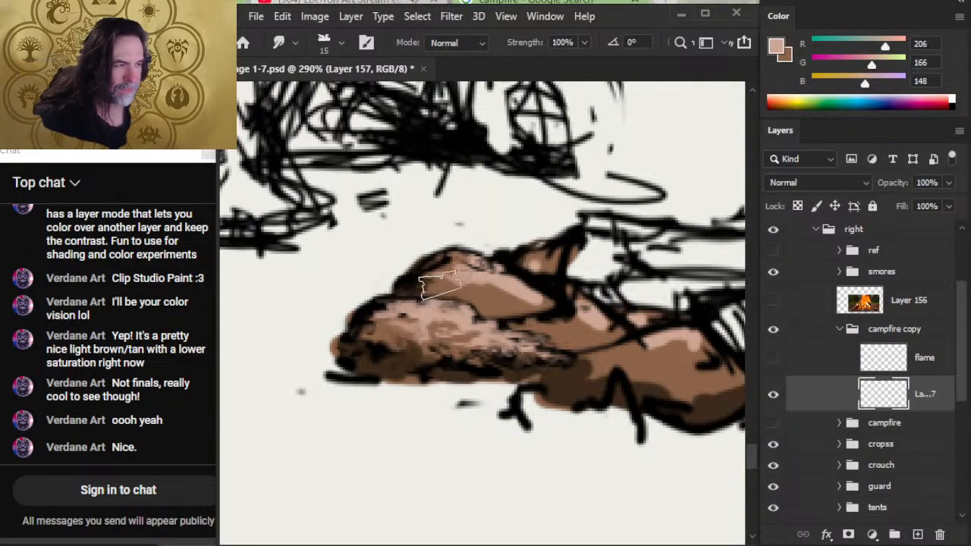
key(bracketleft)
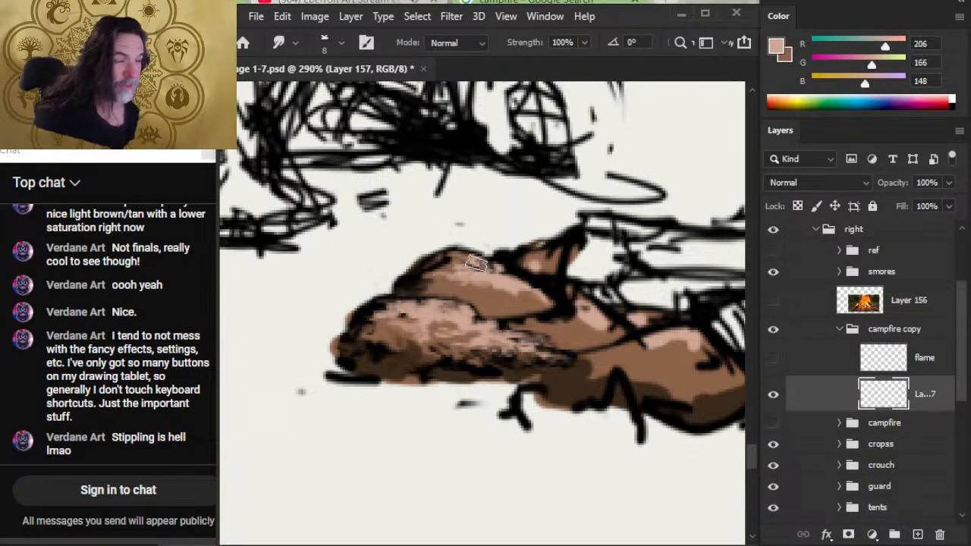
key(bracketleft)
key(bracketleft)
key(bracketleft)
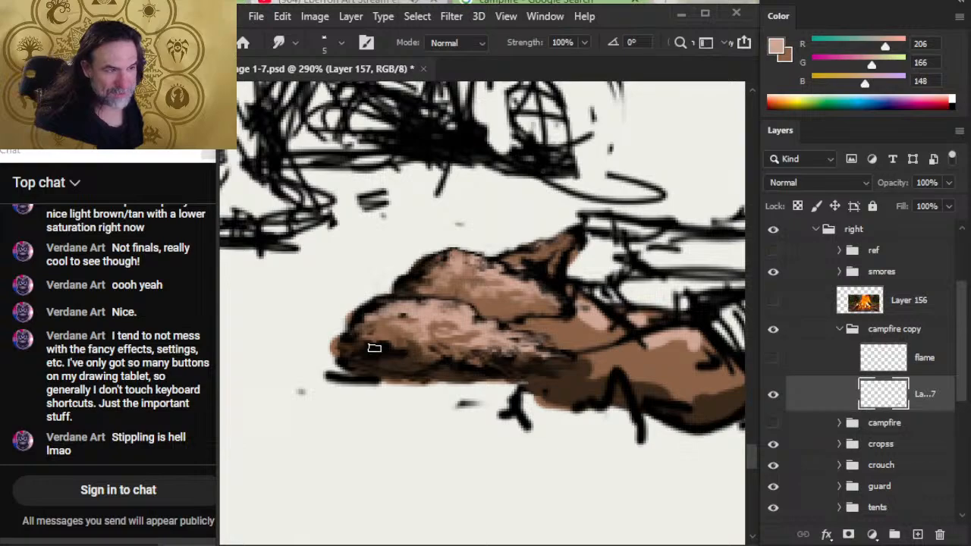
- Soften the front left rock's shadow and left outline with the Smudge tool at 60% strength and 6 px
key(alt+space)
drag(466, 355, 377, 348)
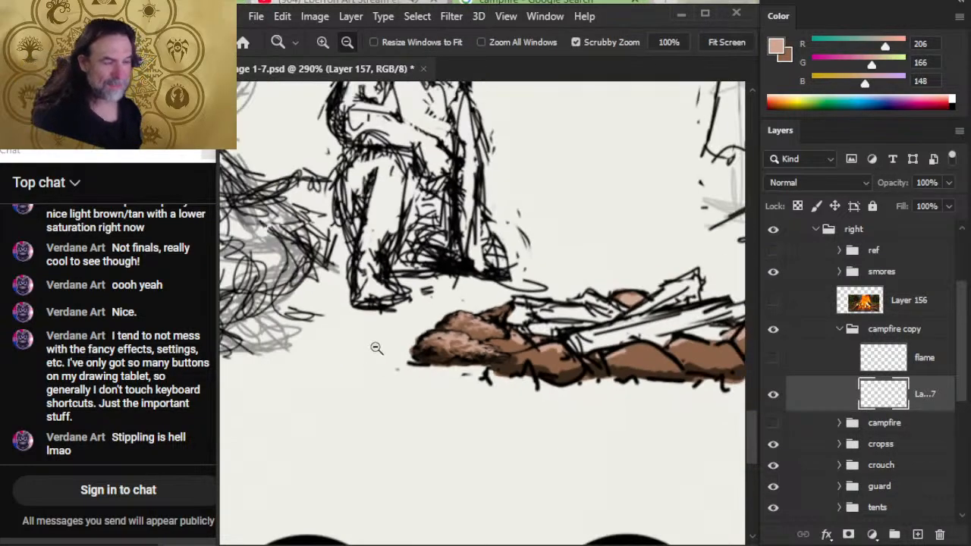
mouse_move(492, 389)
mouse_down()
mouse_move(468, 389)
mouse_move(457, 411)
mouse_up()
drag(466, 369, 519, 391)
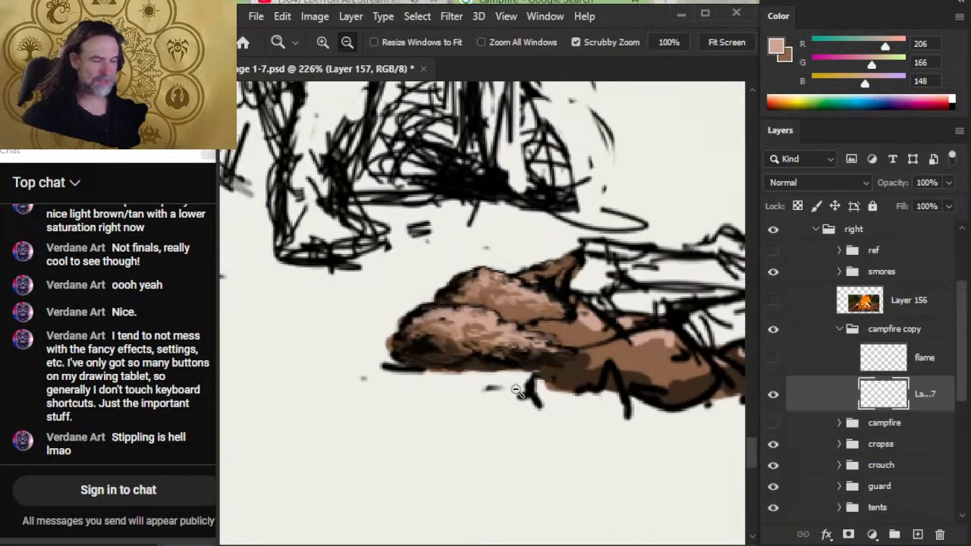
right_click(489, 321)
click(472, 370)
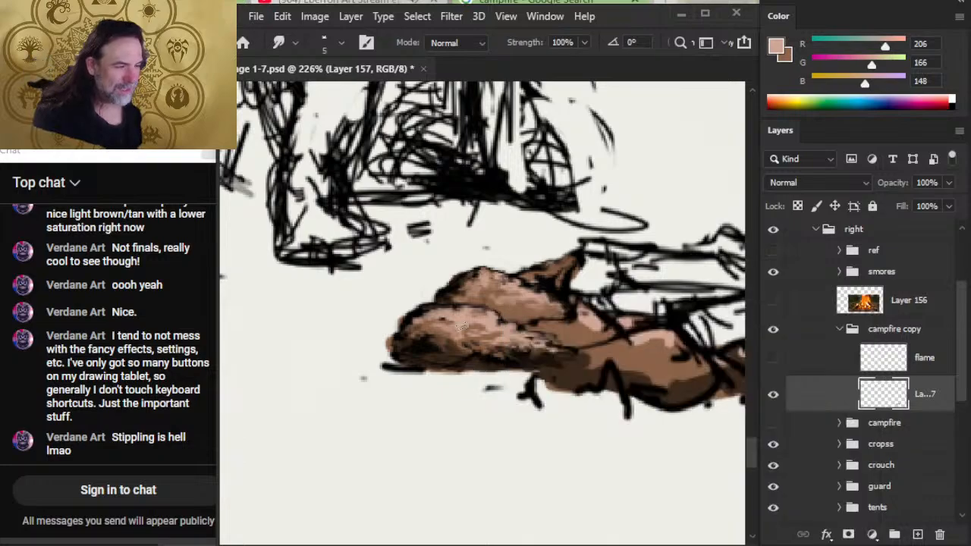
key(bracketright)
key(bracketright)
key(bracketright)
key(6)
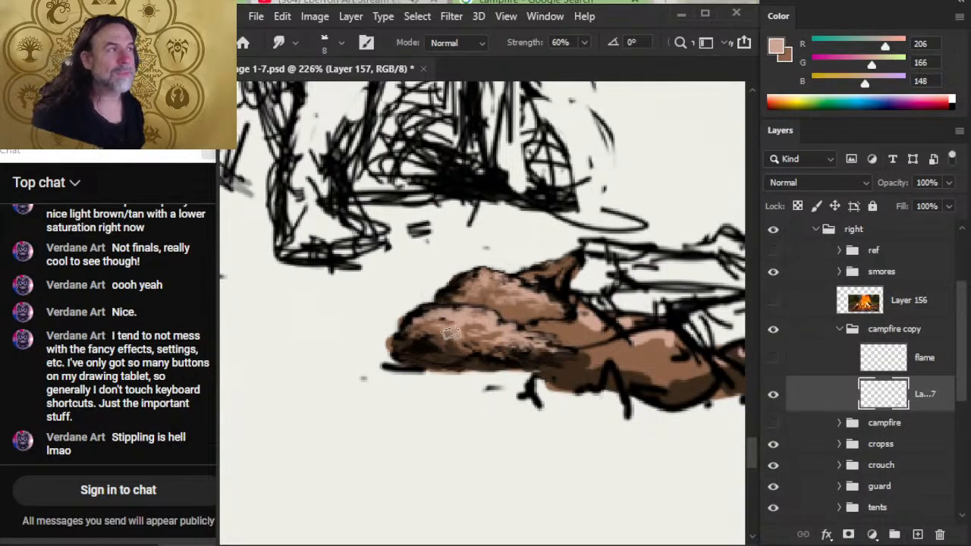
key(bracketleft)
key(bracketleft)
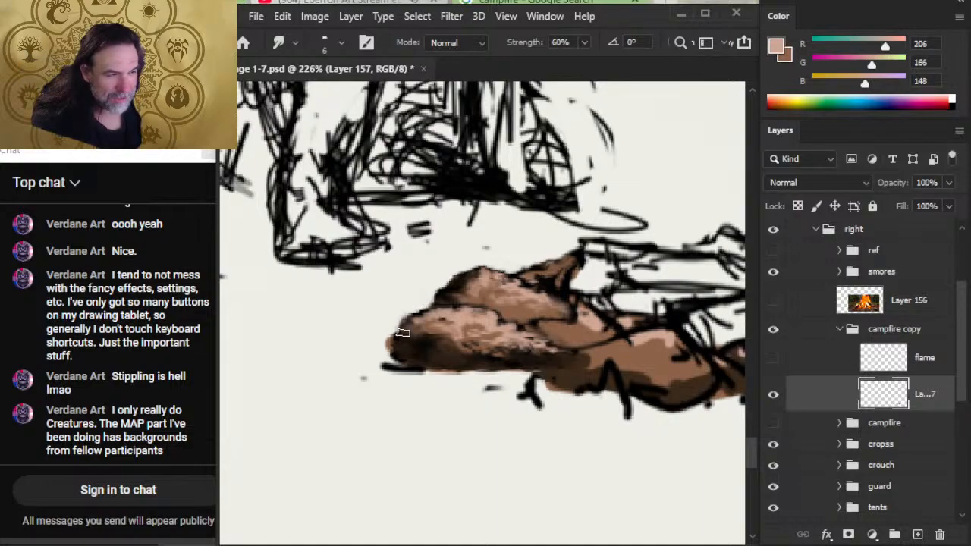
- Trim the stray black outline at the front left rock's lower left edge with the 7 px Eraser and check the whole campfire
key(e)
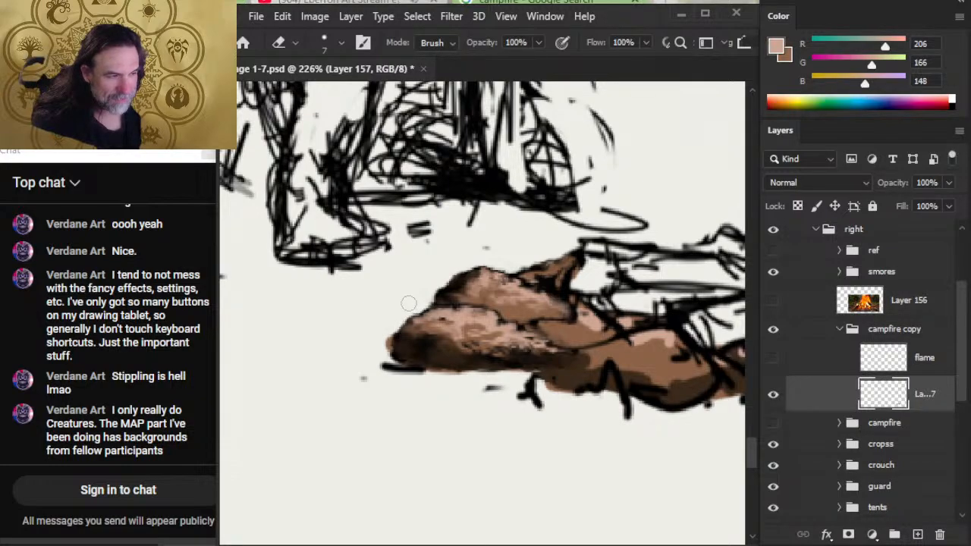
key(z)
alt+click(402, 377)
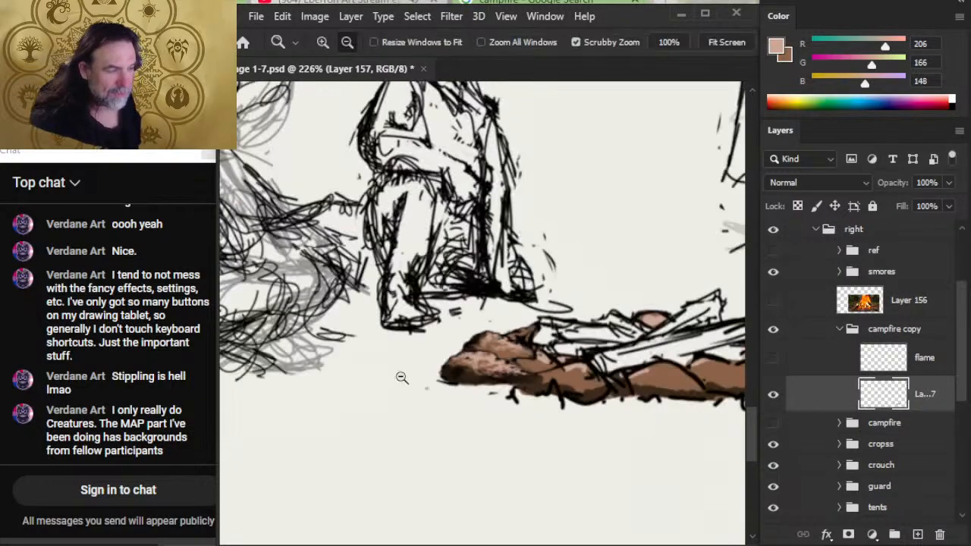
alt+click(402, 377)
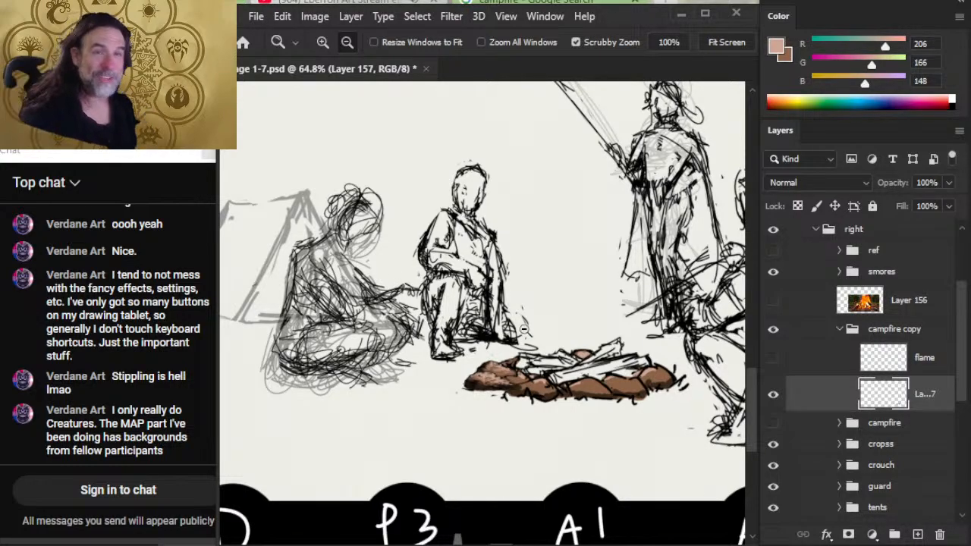
mouse_move(501, 390)
mouse_down()
mouse_move(560, 377)
mouse_move(577, 419)
mouse_up()
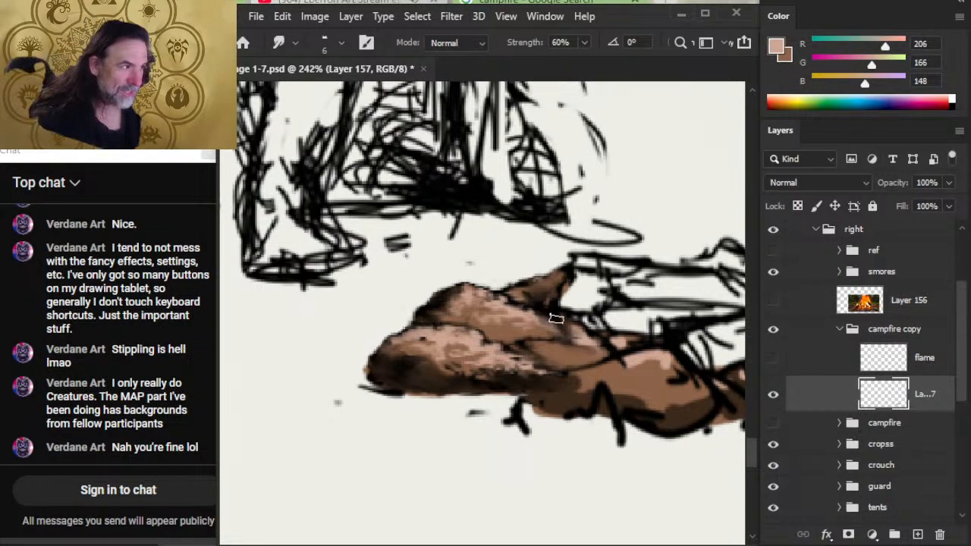
- Paint a black line down from the pointed rock along the second rock's right edge, and save the document
key(b)
key(x)
mouse_move(553, 316)
mouse_down()
mouse_move(562, 336)
mouse_move(588, 351)
mouse_up()
key(r)
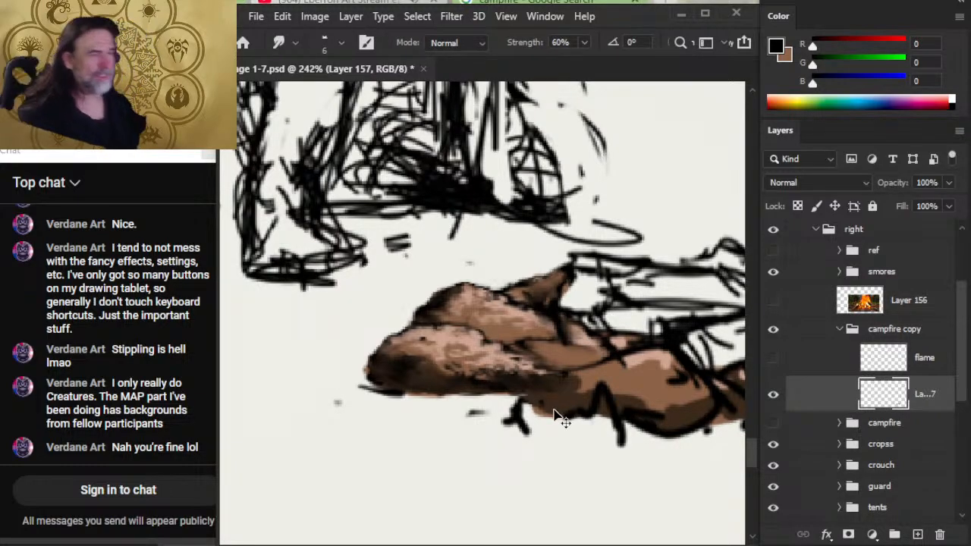
key(ctrl+s)
- Move the campfire copy group inside the original campfire group, collapse that group and make it visible
key(z)
drag(609, 370, 557, 433)
drag(630, 440, 482, 411)
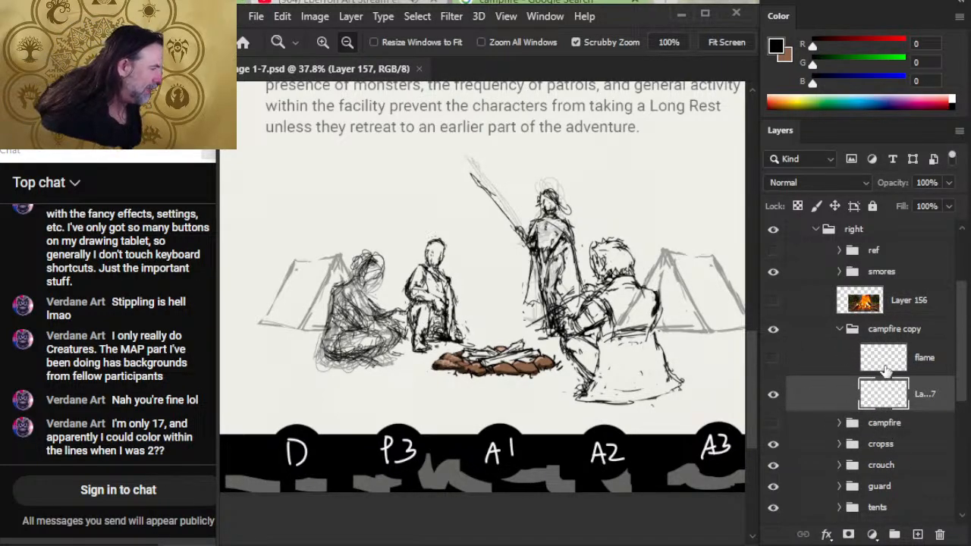
click(839, 423)
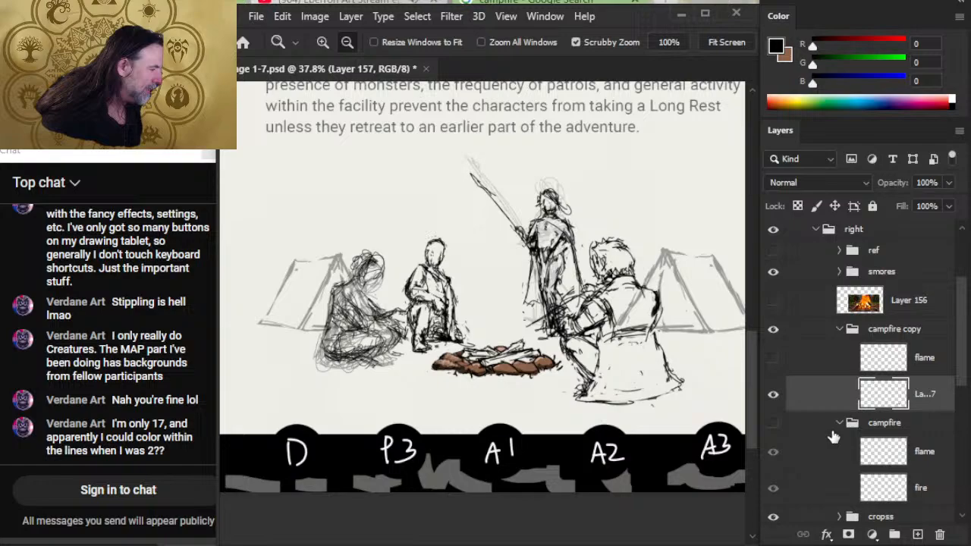
click(827, 332)
click(839, 329)
drag(820, 337, 832, 372)
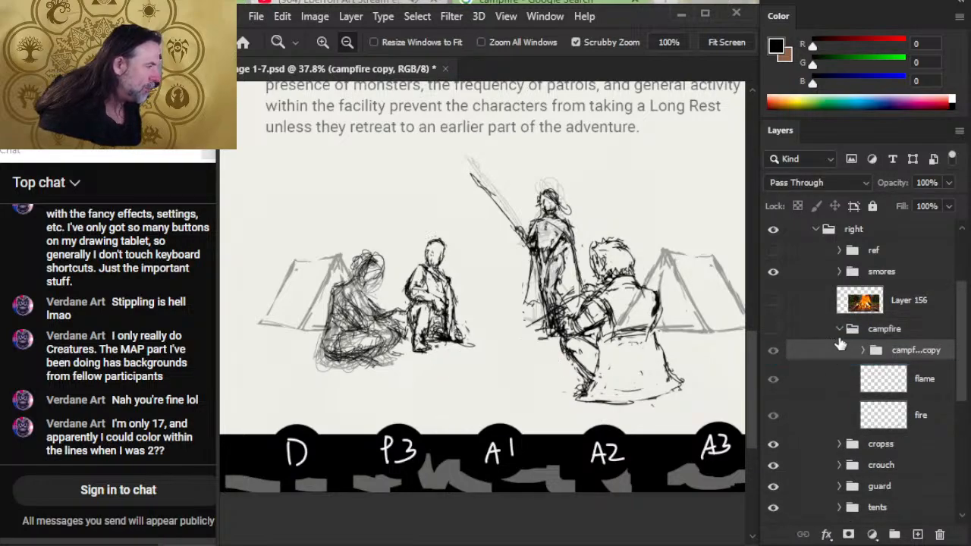
click(839, 330)
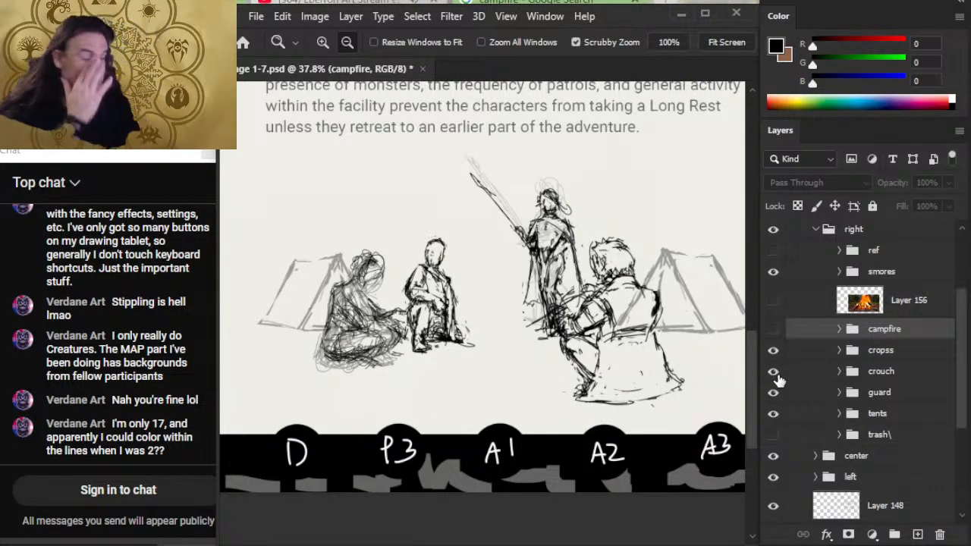
click(774, 329)
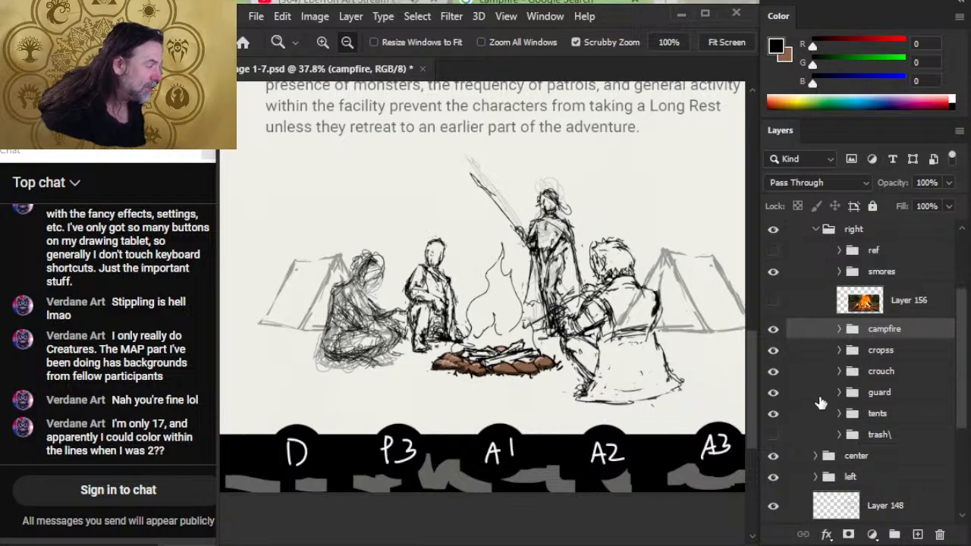
- Hide the nested campfire copy group so only the original flame and fire linework shows
click(839, 329)
click(773, 349)
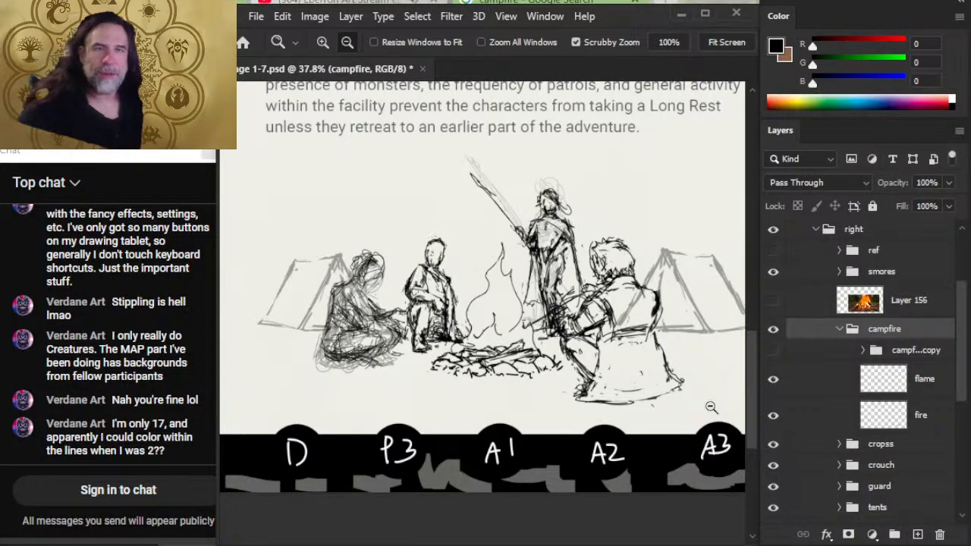
click(545, 355)
drag(438, 317, 465, 322)
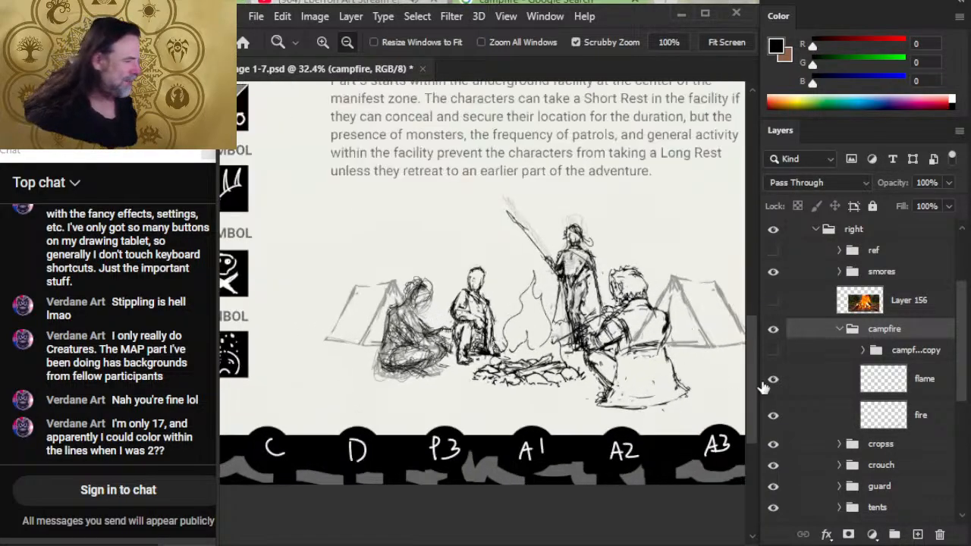
- Move the Layer 156 fire reference photo into the campfire group and collapse that group
click(838, 330)
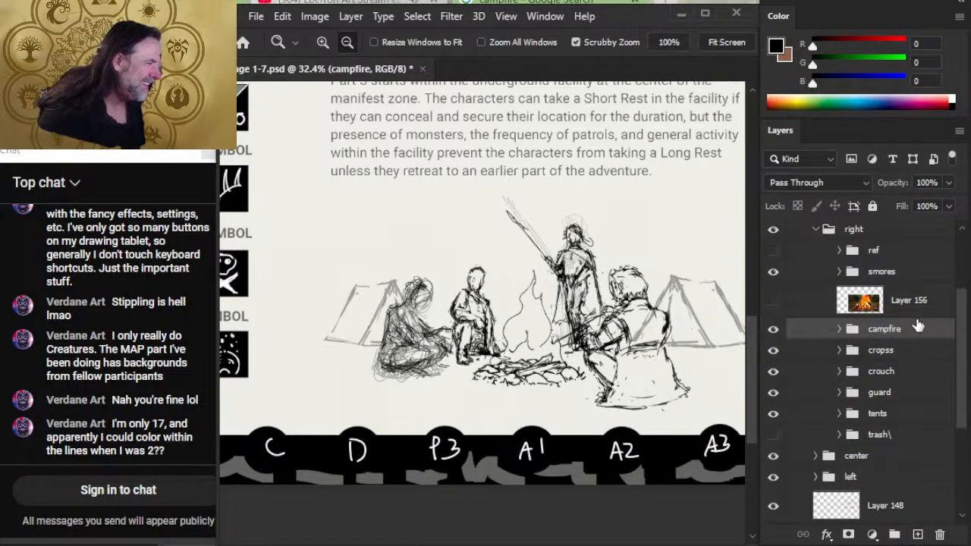
click(840, 330)
drag(905, 304, 871, 329)
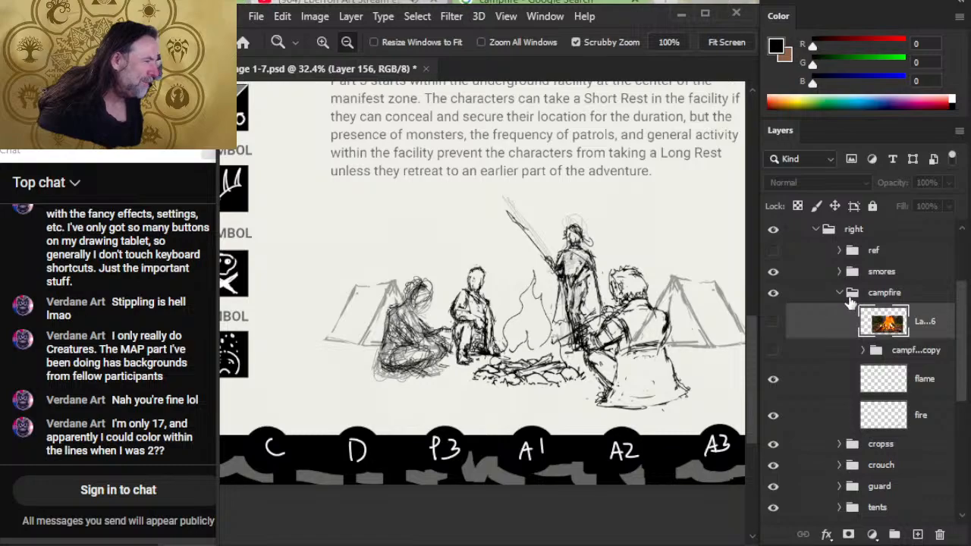
click(840, 293)
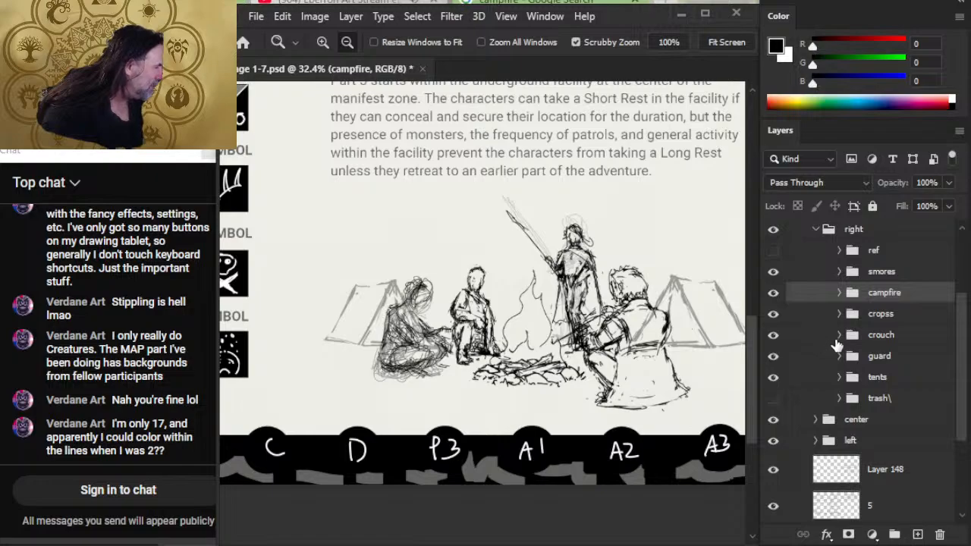
- Expand the cropss group and move its cross-legged figure slightly right, closer to the crouching figure
click(834, 318)
click(839, 314)
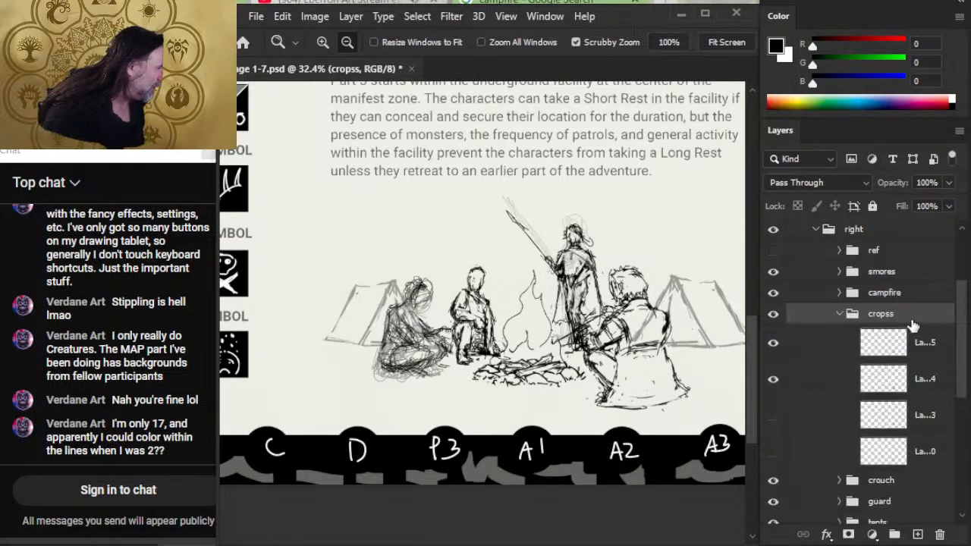
click(774, 332)
click(774, 332)
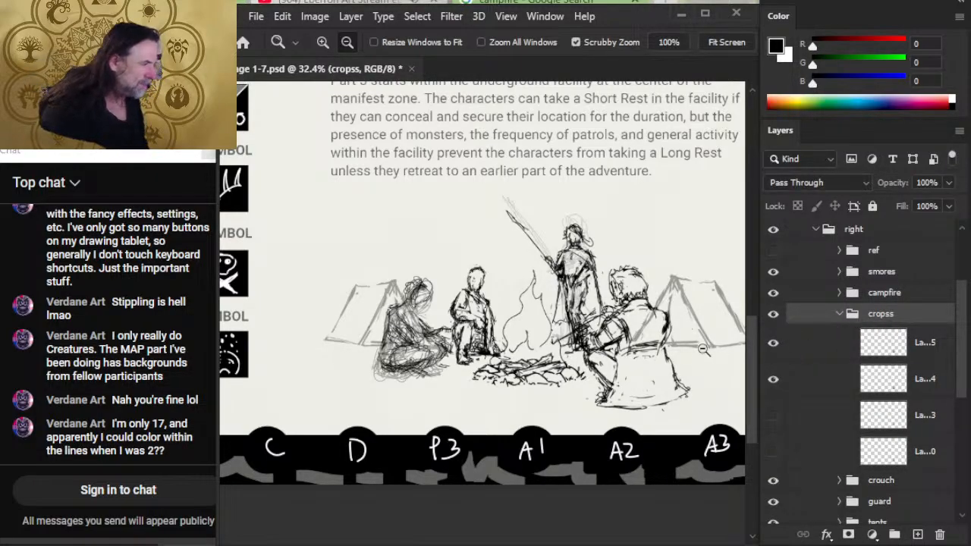
key(v)
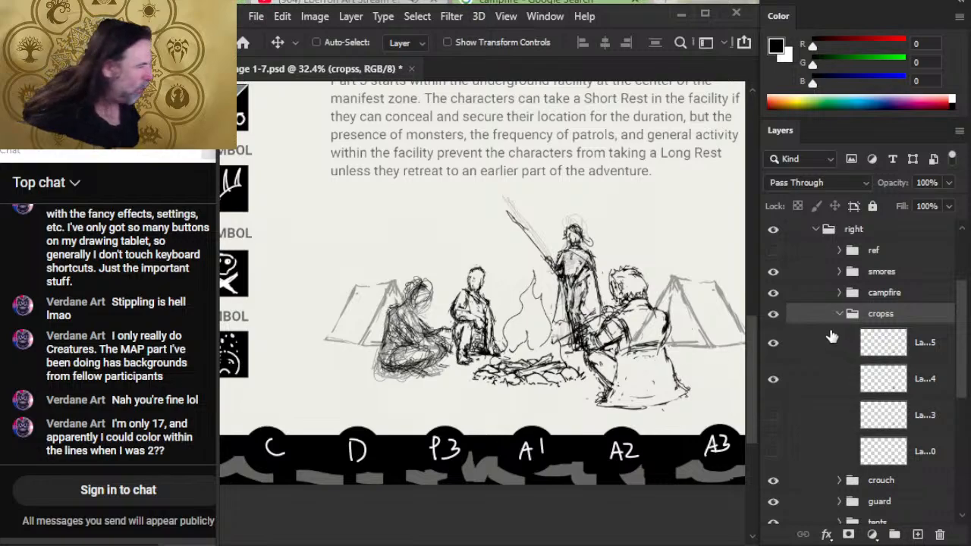
drag(541, 354, 500, 350)
drag(530, 389, 562, 394)
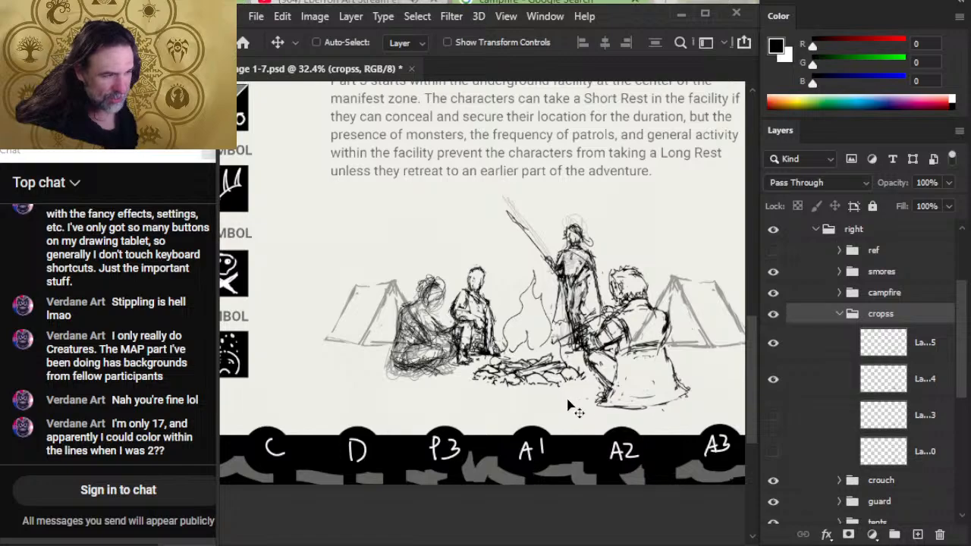
- Enlarge the cross-legged figure slightly from its upper-left corner with a free transform and nudge it into place
key(z)
alt+click(574, 408)
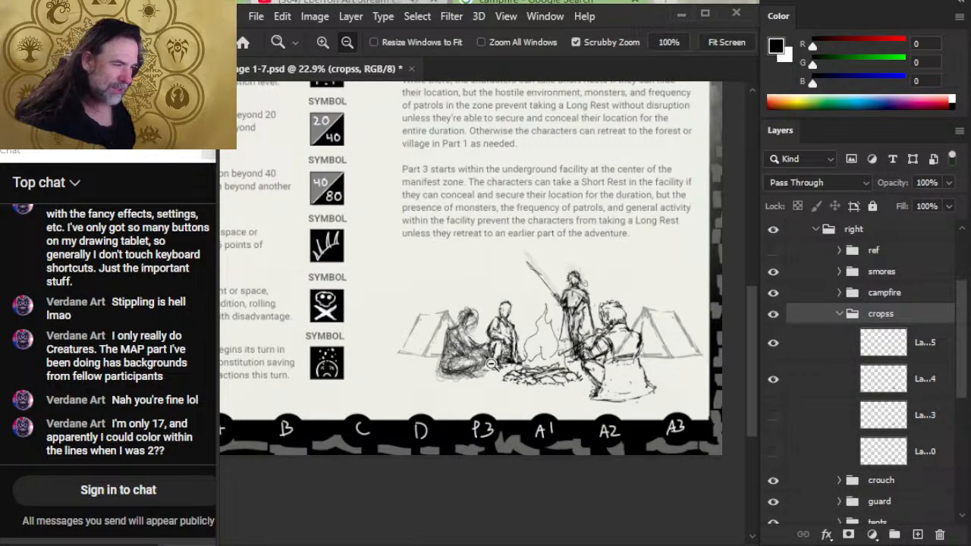
key(m)
right_click(491, 364)
click(532, 232)
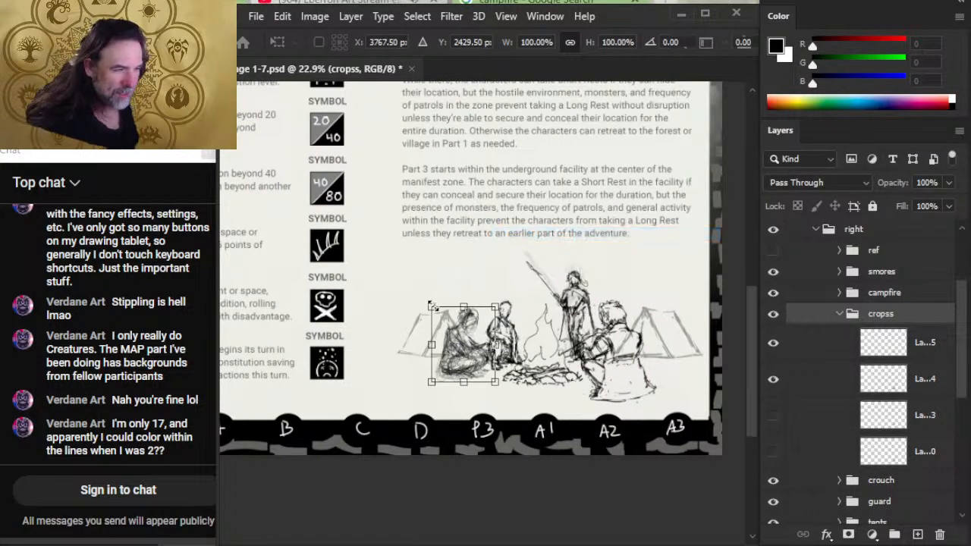
drag(431, 306, 426, 303)
key(Return)
key(l)
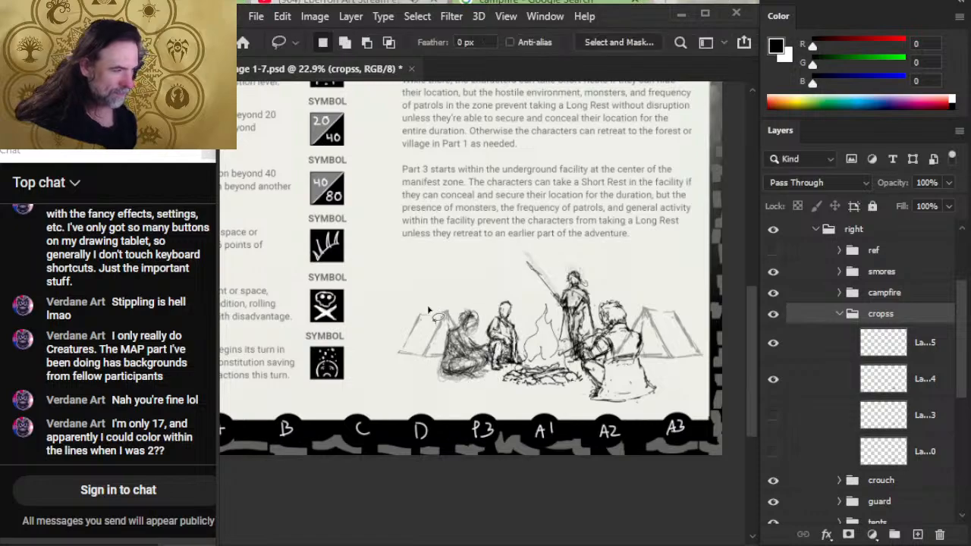
key(v)
drag(583, 384, 585, 387)
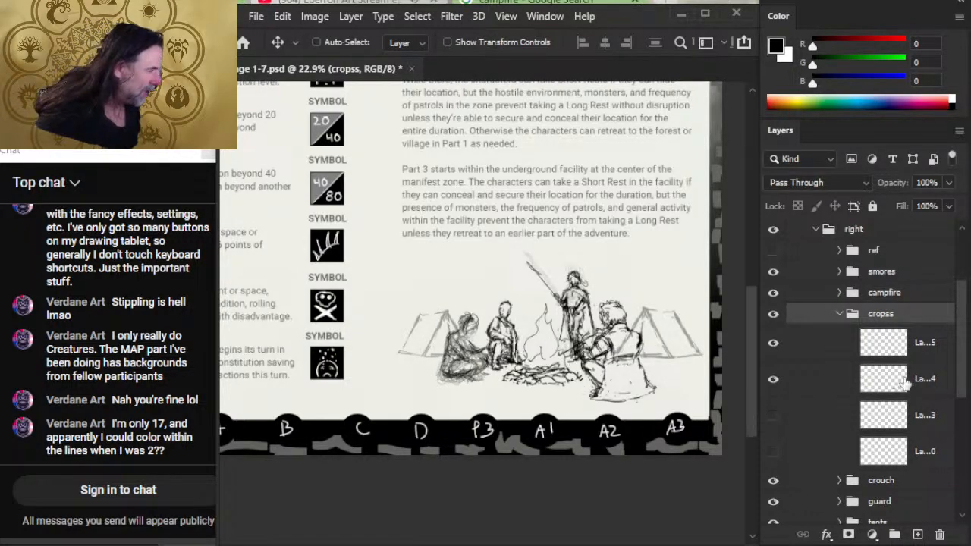
- Select the guard group and nudge the standing guard slightly to the right
click(820, 298)
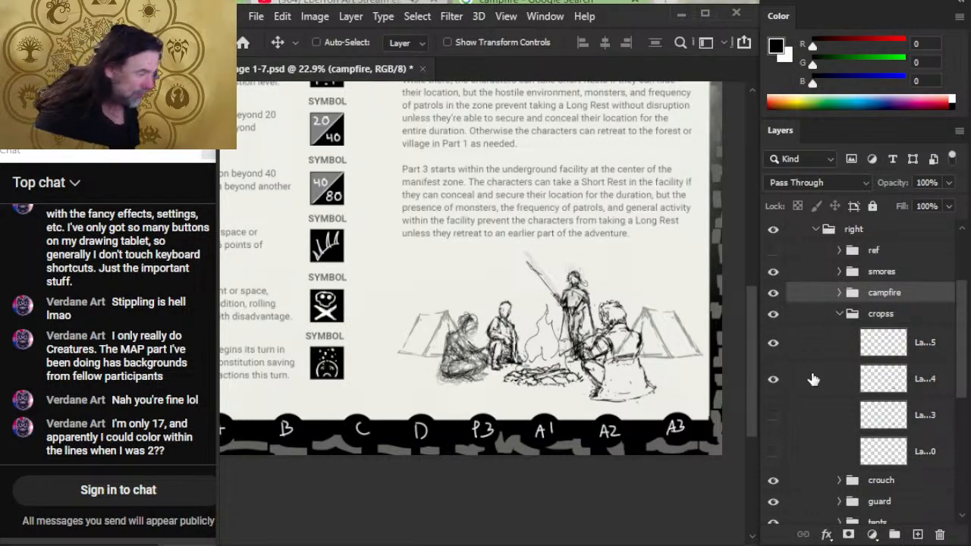
click(820, 507)
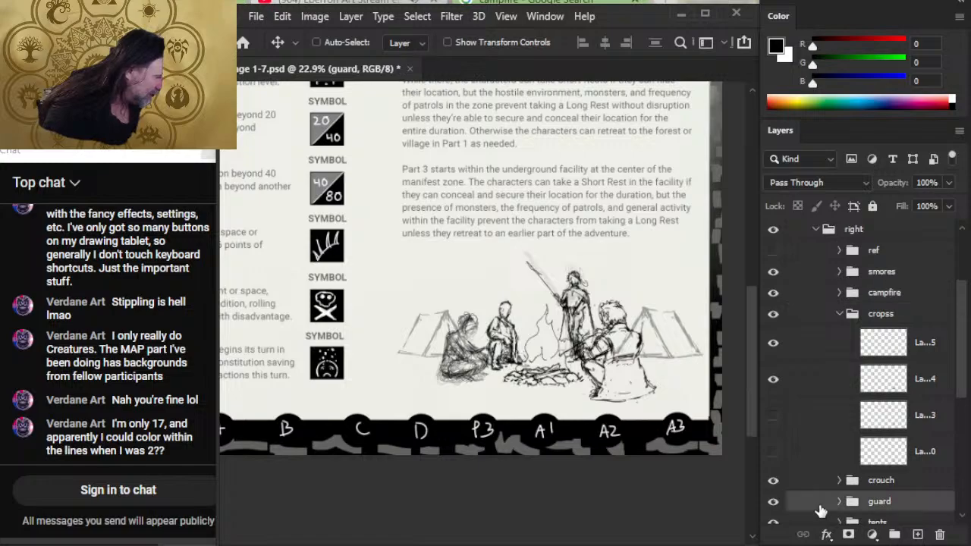
key(shift+Right)
key(shift+Right)
key(shift+Right)
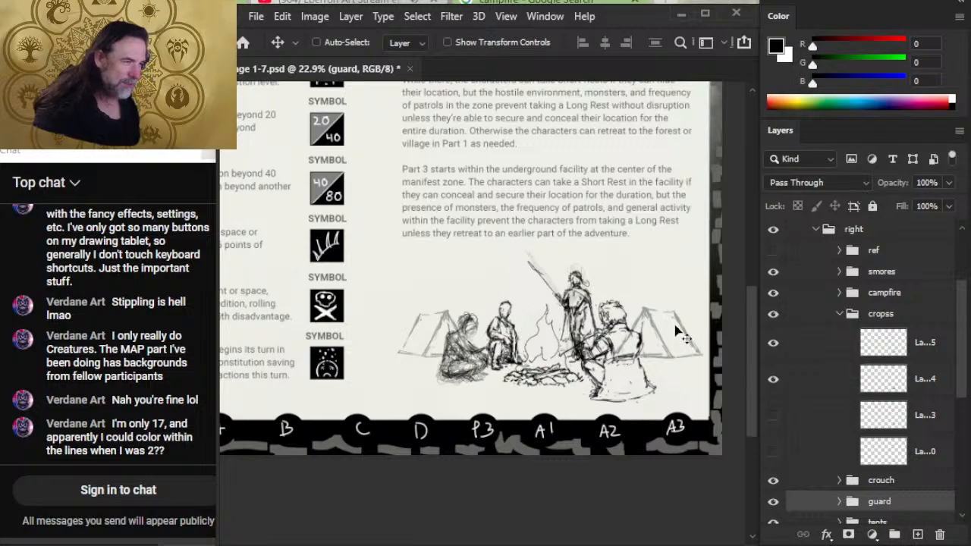
- Compare the cross-legged figure's two sketch layers in the cropss group by switching their visibility
click(840, 314)
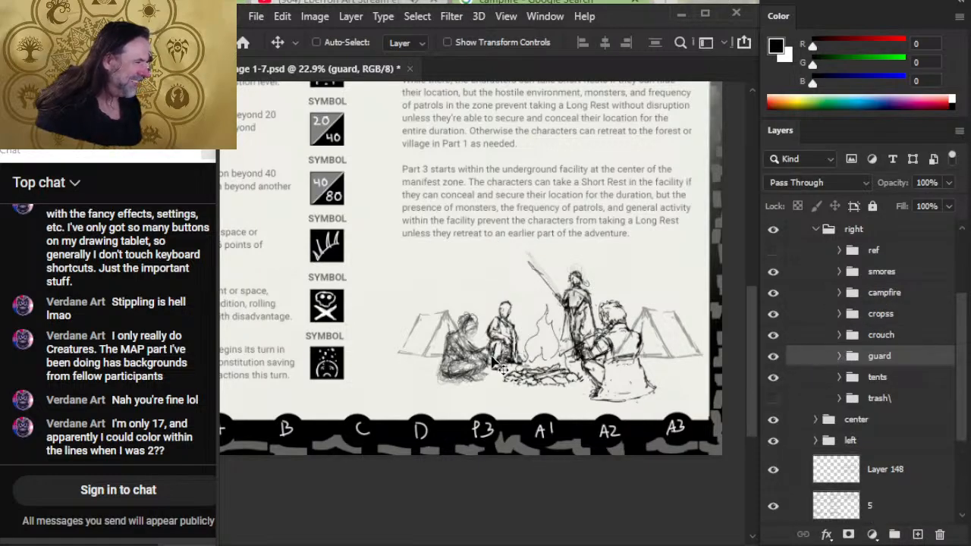
click(839, 314)
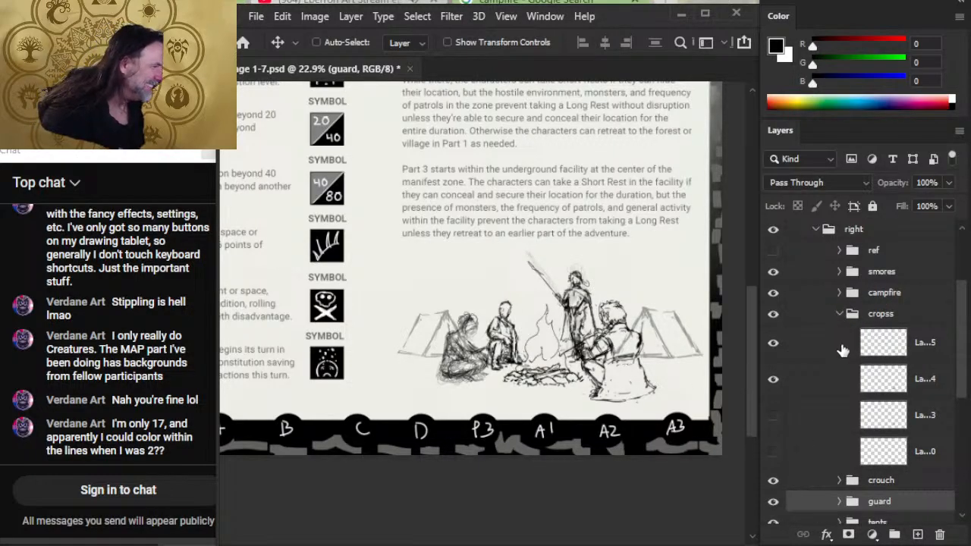
key(z)
drag(455, 335, 501, 361)
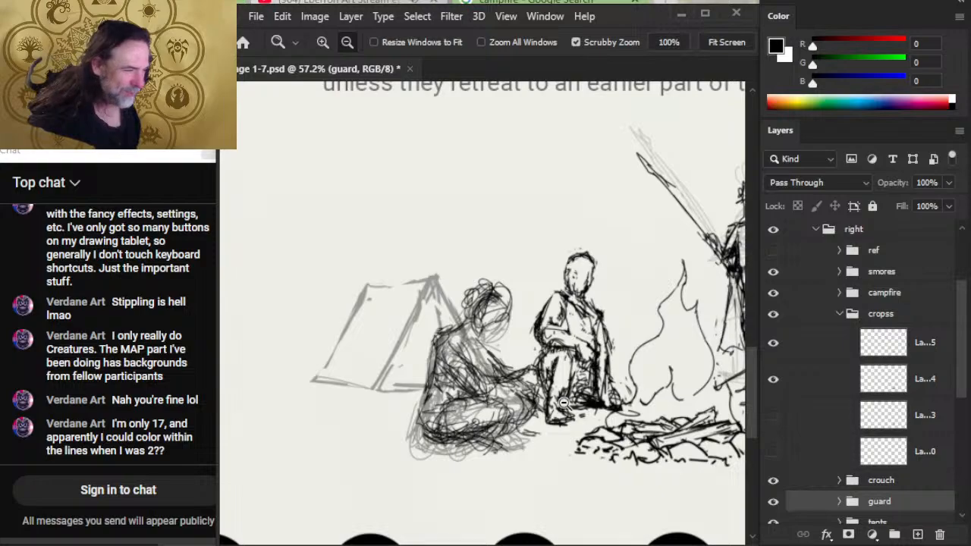
drag(616, 424, 595, 419)
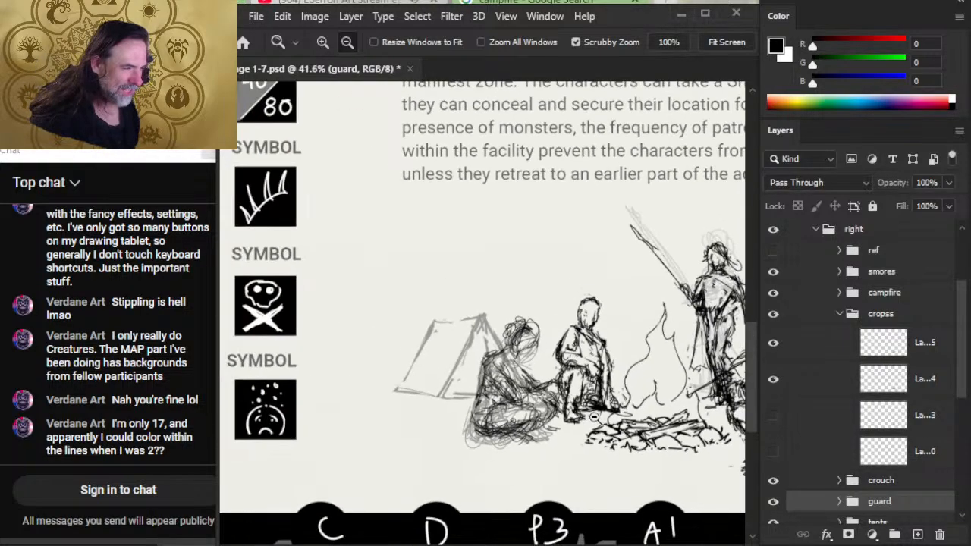
key(e)
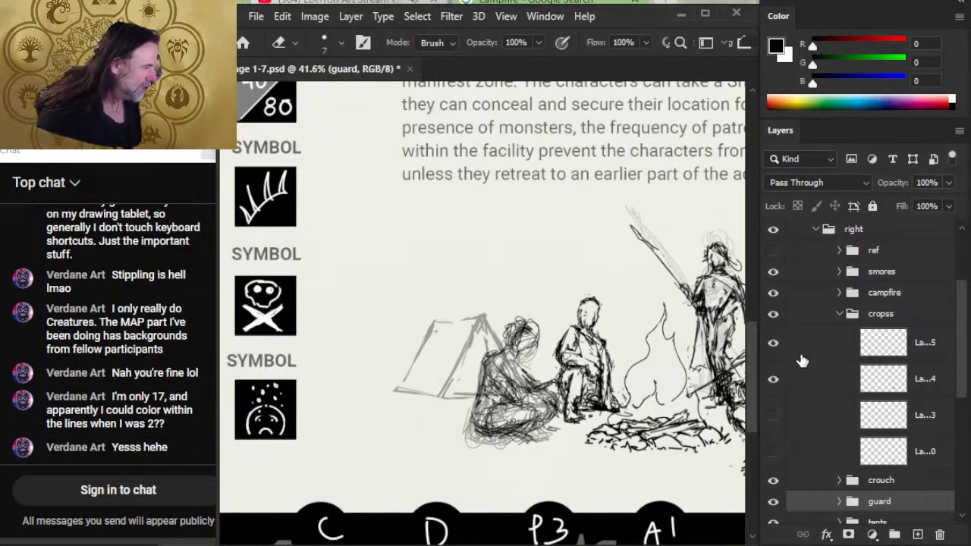
click(774, 345)
click(774, 345)
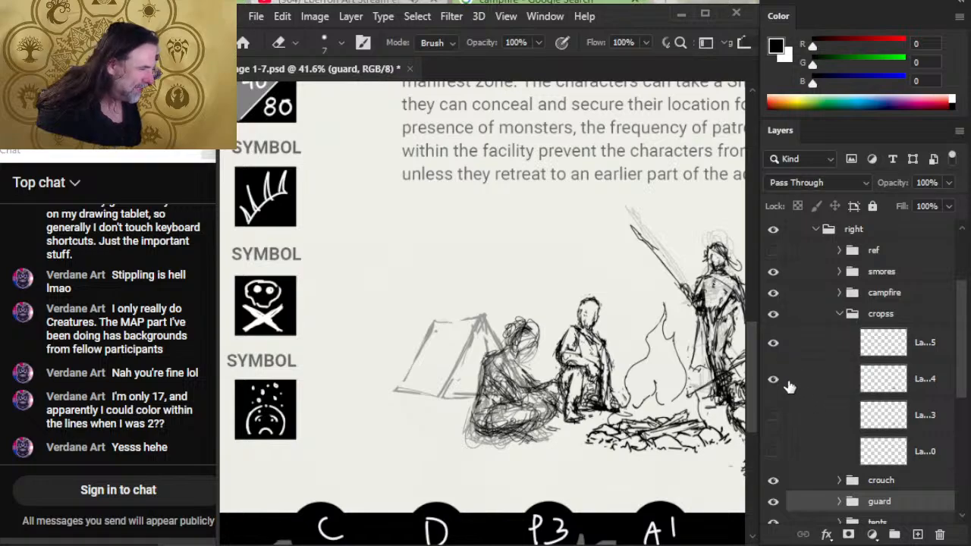
click(775, 380)
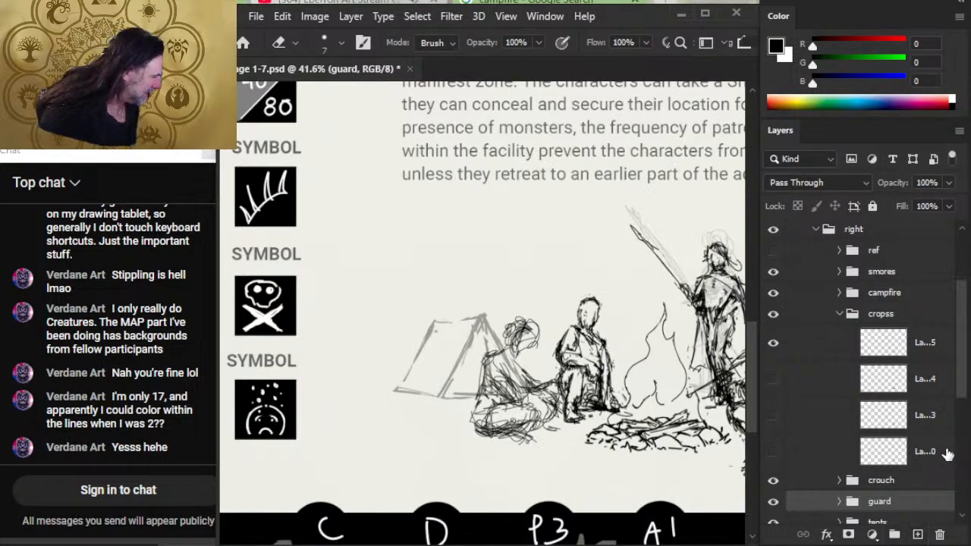
- Hide the tents group and add a new layer above Layer 155 in the cropss group
scroll(911, 432, down, 2)
click(775, 480)
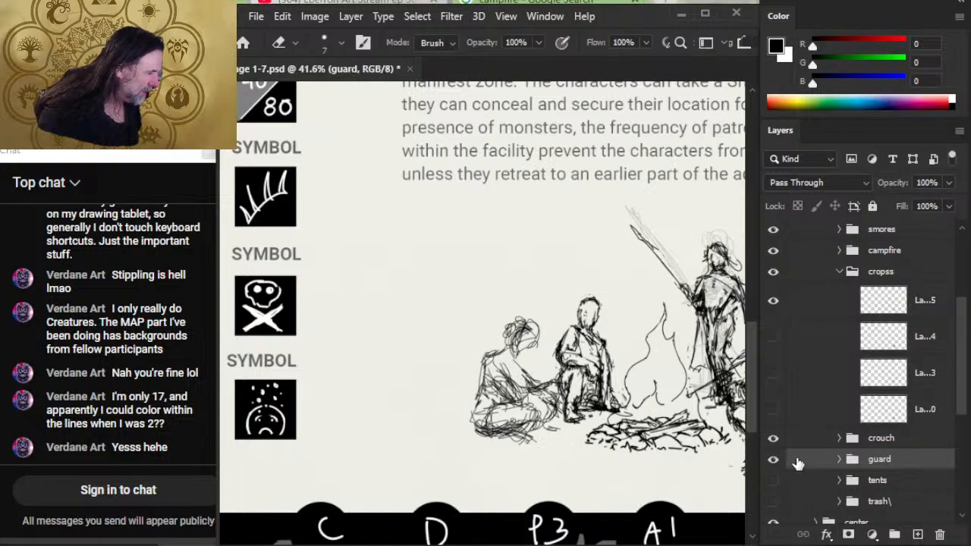
click(830, 301)
click(918, 535)
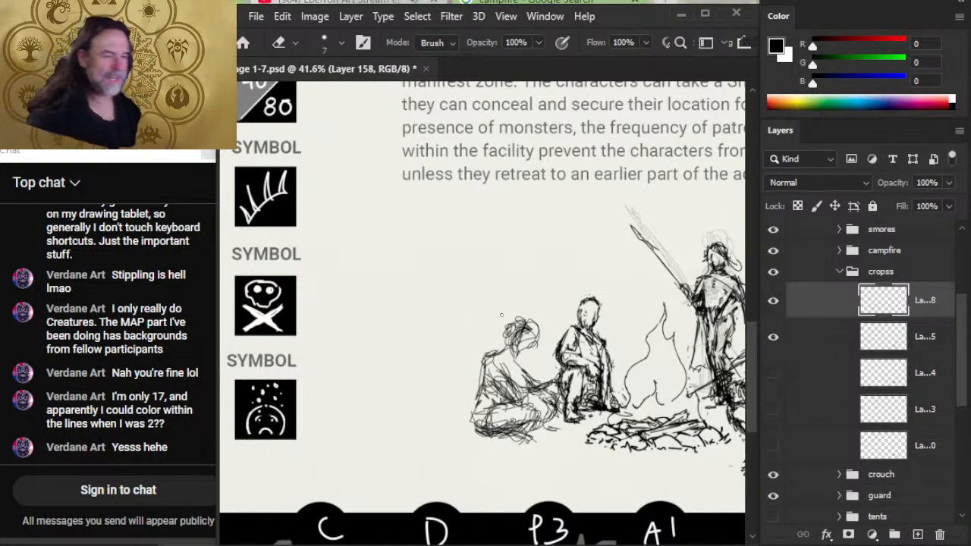
- Show Layer 154 and fade the cross-legged figure's rough sketches, setting Layer 154 to 21% and Layer 155 to 39% opacity
click(831, 345)
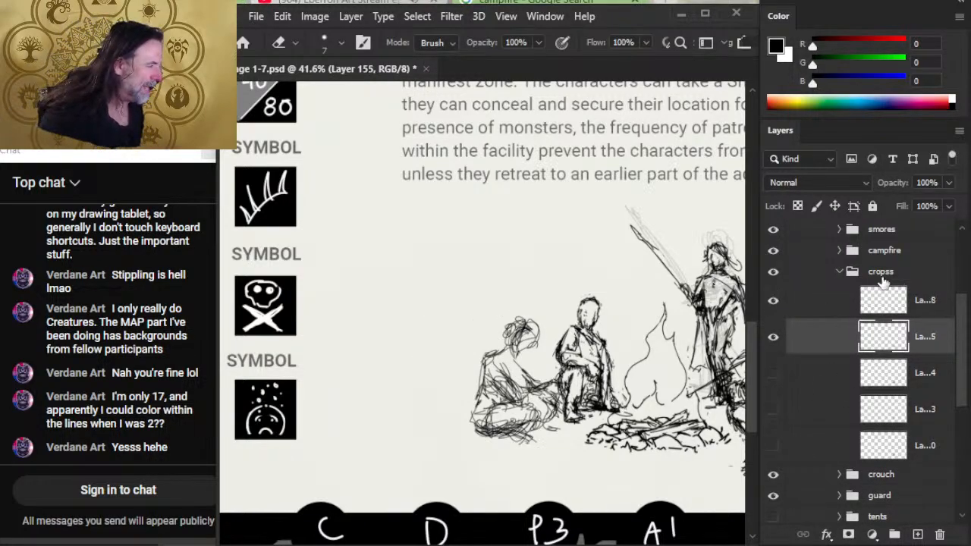
click(773, 373)
click(948, 183)
drag(948, 204, 923, 205)
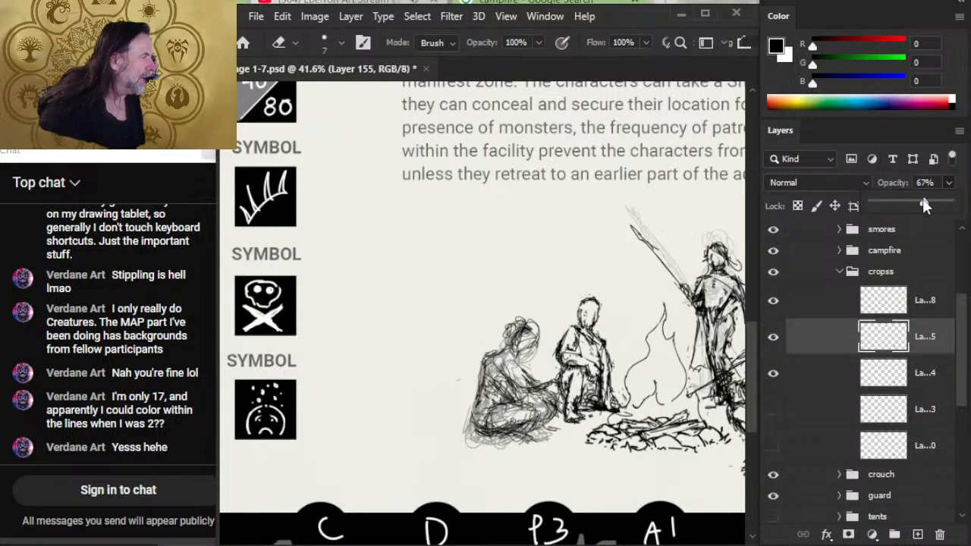
click(830, 369)
click(949, 182)
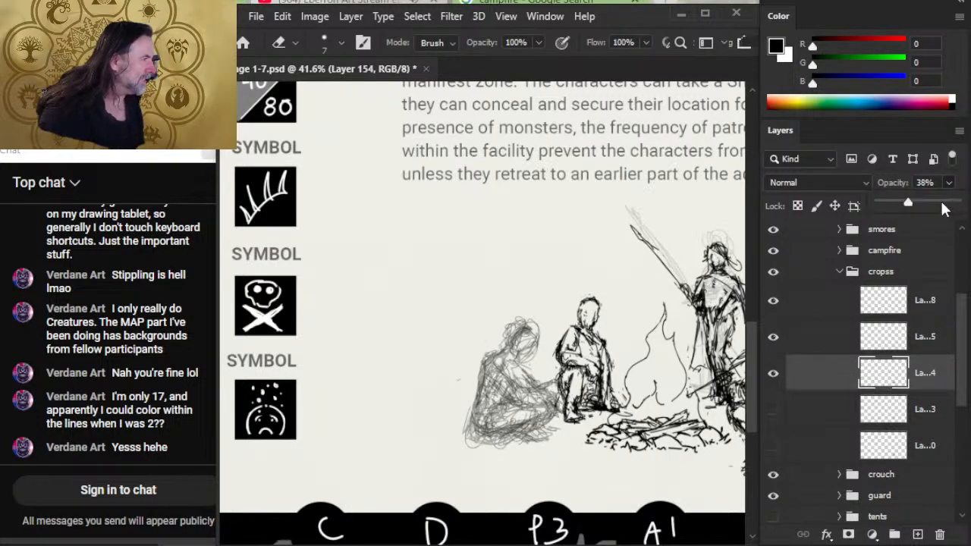
drag(908, 204, 894, 204)
click(831, 364)
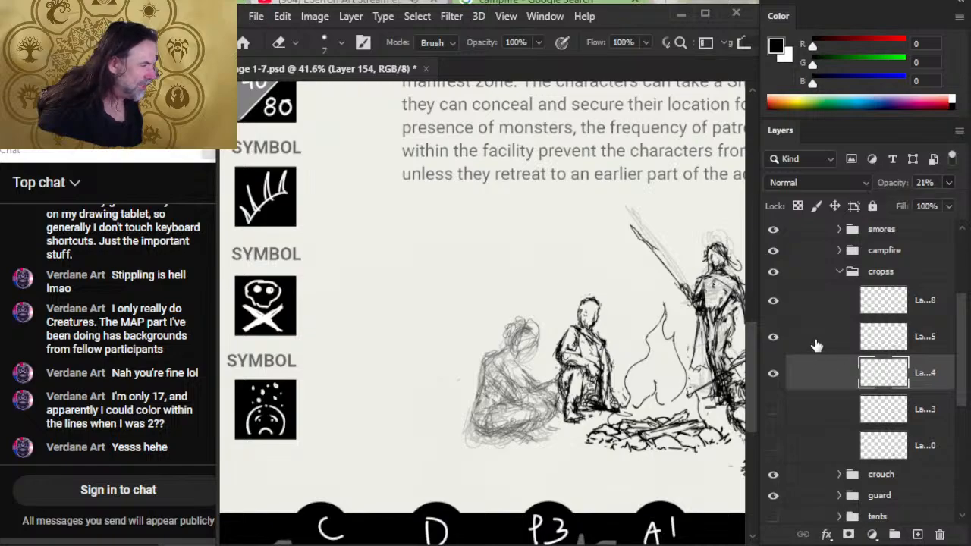
click(818, 343)
click(948, 183)
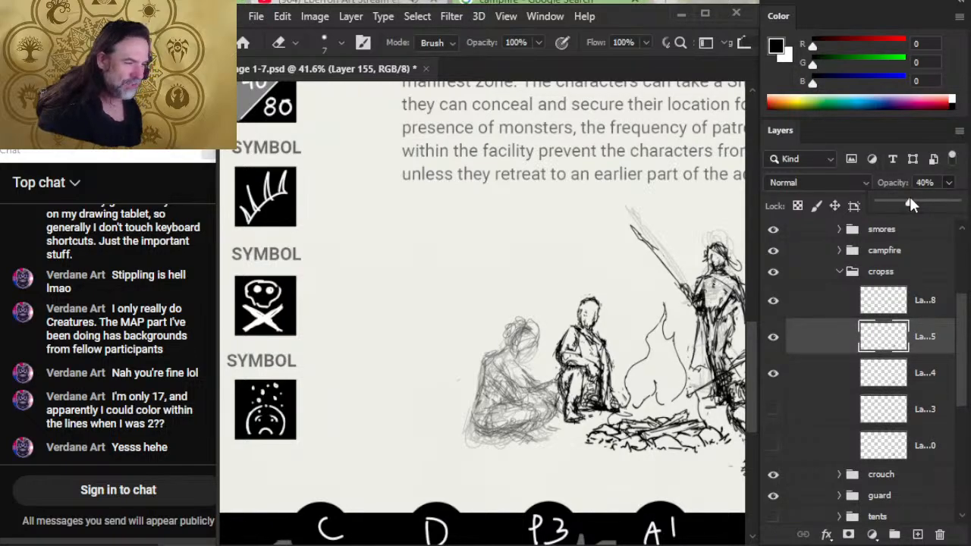
drag(909, 198, 903, 195)
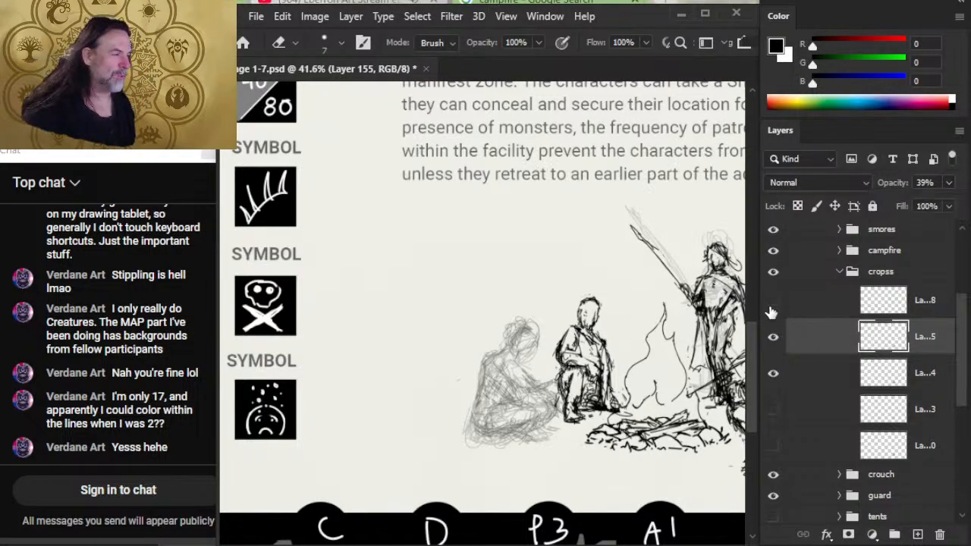
- On Layer 158, ink the cross-legged figure's head, hair and shoulder in black over the faded sketch with the 2 px Brush
click(830, 303)
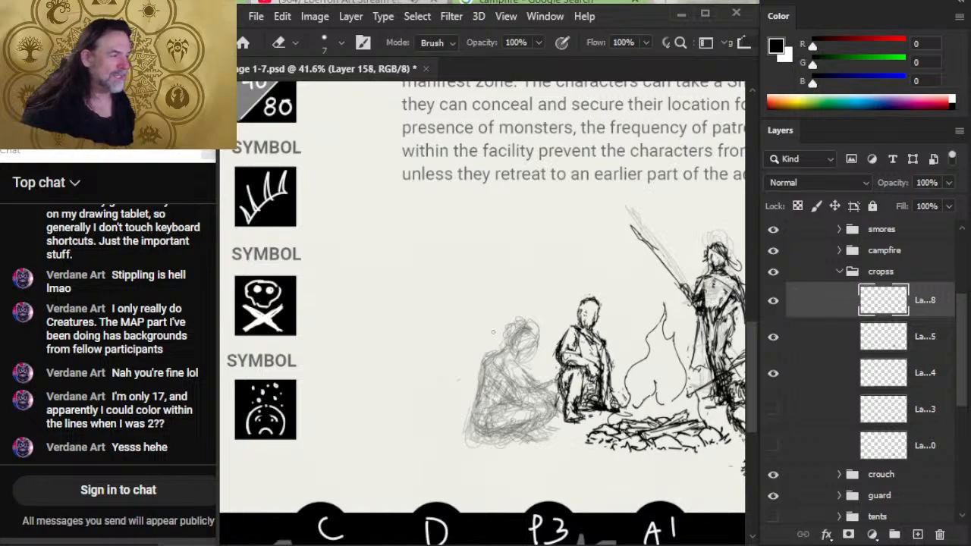
key(z)
drag(532, 340, 574, 343)
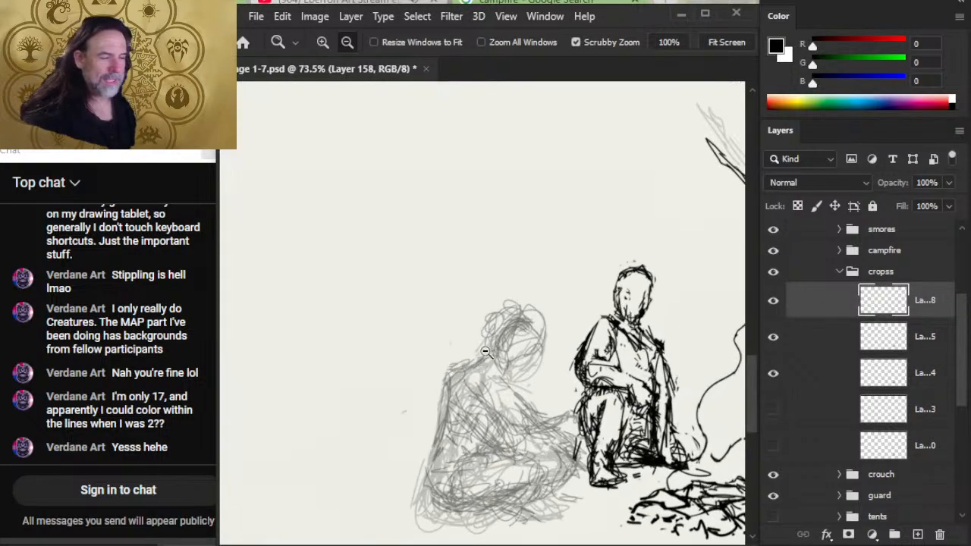
key(b)
drag(502, 359, 519, 372)
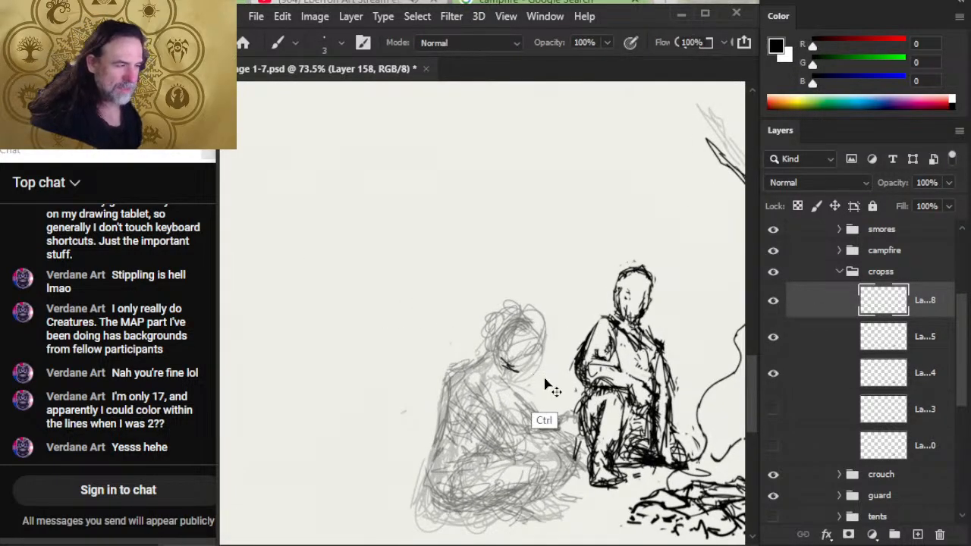
key(ctrl+z)
key(ctrl+z)
key([)
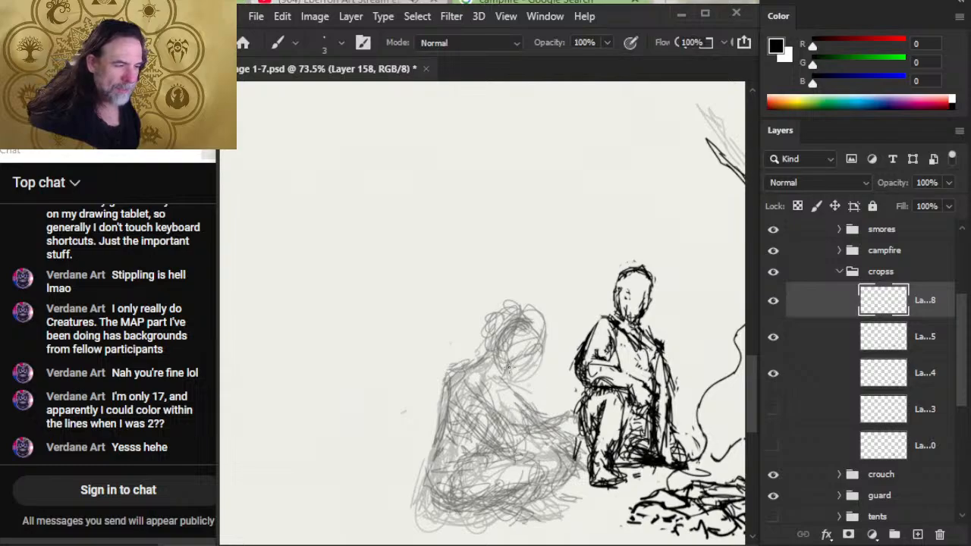
mouse_move(503, 364)
mouse_down()
mouse_move(525, 372)
mouse_move(542, 346)
mouse_move(545, 330)
mouse_move(503, 318)
mouse_move(492, 337)
mouse_move(531, 308)
mouse_move(480, 373)
mouse_move(480, 358)
mouse_move(437, 380)
mouse_move(439, 400)
mouse_up()
- Trim the new black lines along the figure's shoulder and the back of the head with the 9 px Eraser
key(e)
mouse_move(454, 361)
mouse_down()
mouse_move(430, 375)
mouse_move(447, 362)
mouse_move(438, 376)
mouse_up()
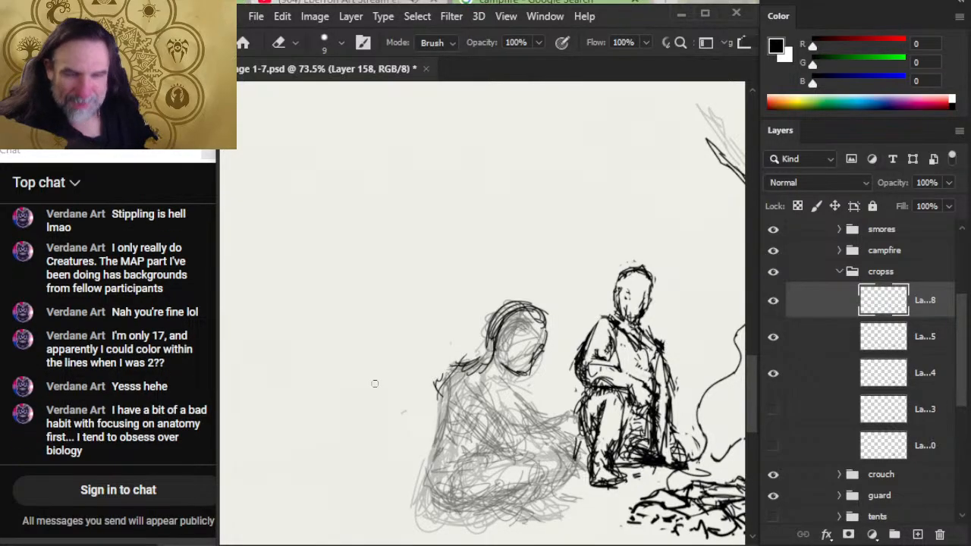
mouse_move(497, 342)
mouse_down()
mouse_move(492, 331)
mouse_move(510, 312)
mouse_move(493, 357)
mouse_move(444, 389)
mouse_move(464, 376)
mouse_up()
key(b)
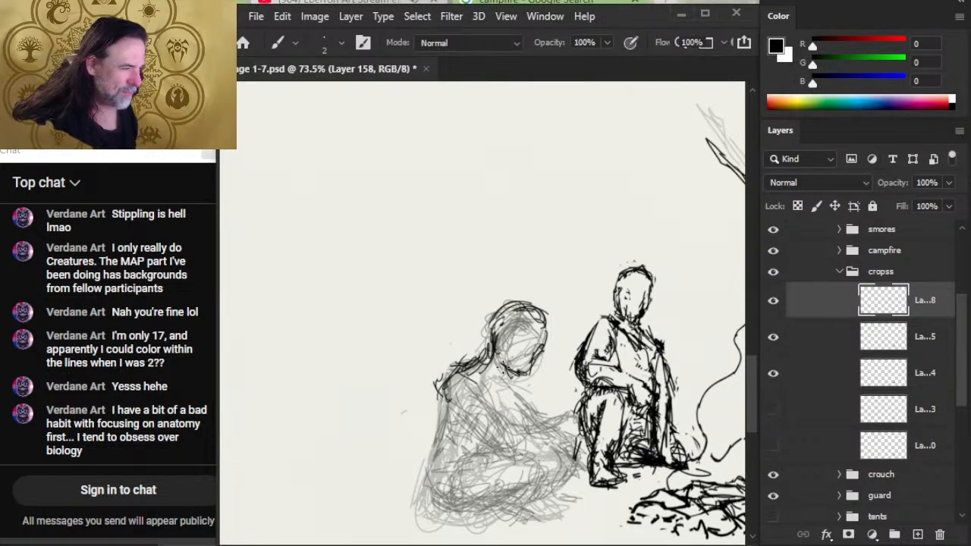
- Refine the cross-legged figure's jaw and chin on Layer 158, trimming excess lines and inking the neck below the chin
key(e)
mouse_move(504, 372)
mouse_down()
mouse_move(516, 378)
mouse_move(529, 366)
mouse_move(546, 326)
mouse_up()
key(b)
key(e)
key(b)
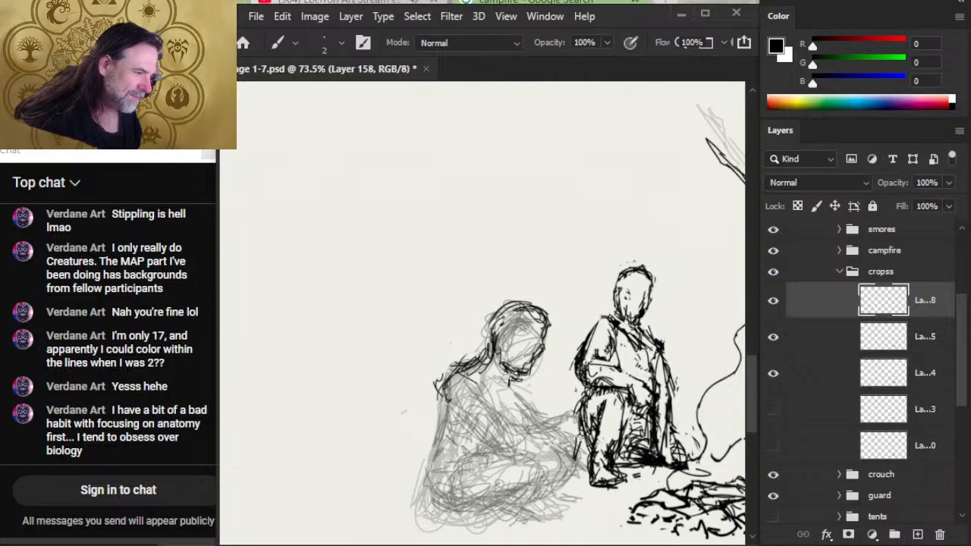
drag(520, 371, 514, 388)
key(e)
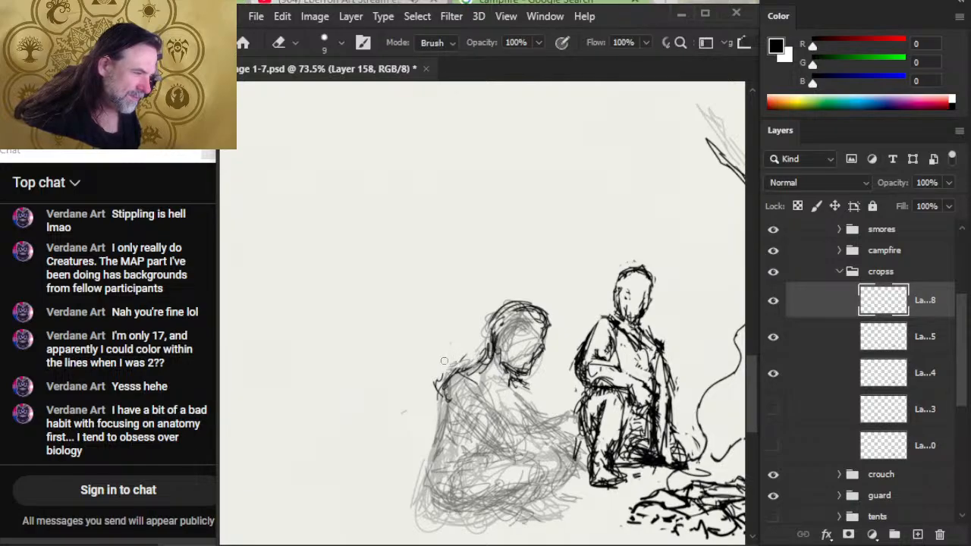
- Ink the cross-legged figure's near upper arm, chest fold and far arm outline in black over the faded sketch
key(b)
mouse_move(446, 377)
mouse_down()
mouse_move(432, 410)
mouse_move(463, 409)
mouse_move(491, 436)
mouse_up()
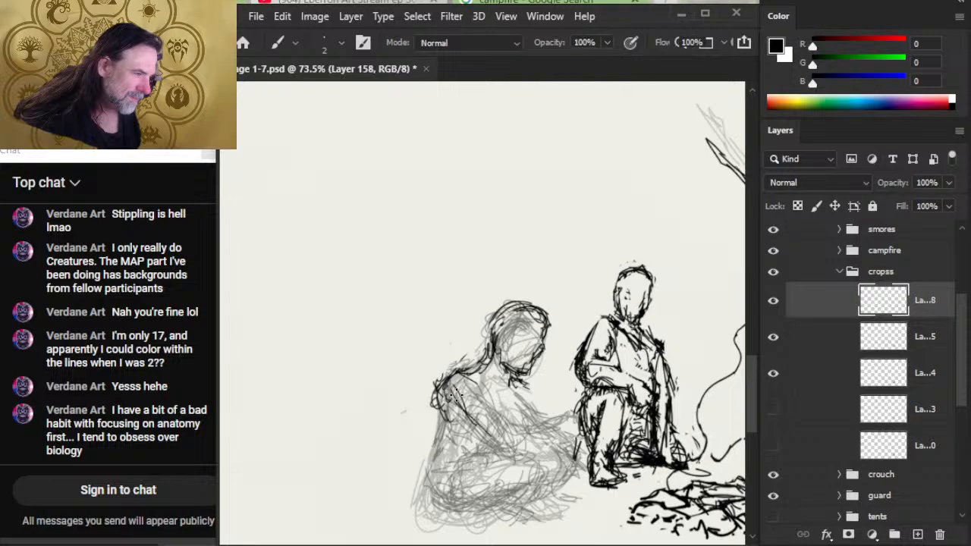
drag(460, 394, 502, 440)
drag(515, 384, 521, 409)
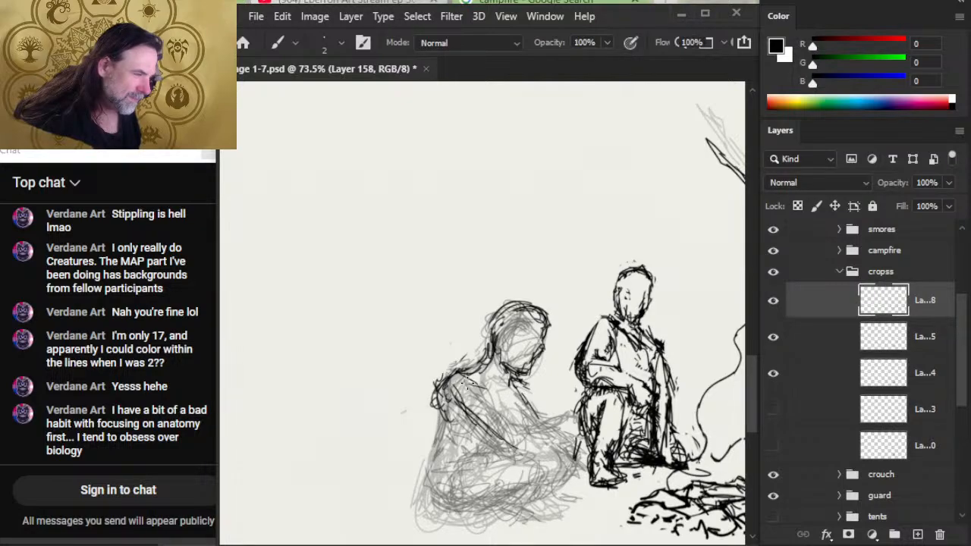
mouse_move(466, 384)
mouse_down()
mouse_move(508, 394)
mouse_move(531, 385)
mouse_move(555, 428)
mouse_up()
key(e)
key(b)
key(e)
key(b)
drag(519, 391, 550, 427)
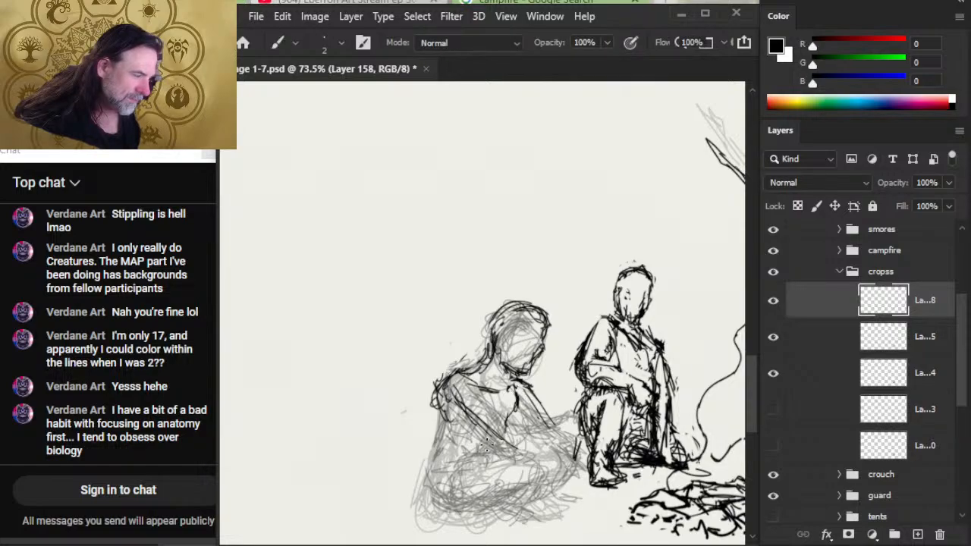
- Clean up the outer edge of the figure's near shoulder and re-ink the line running down the back
key(e)
drag(443, 390, 439, 452)
key(b)
key(e)
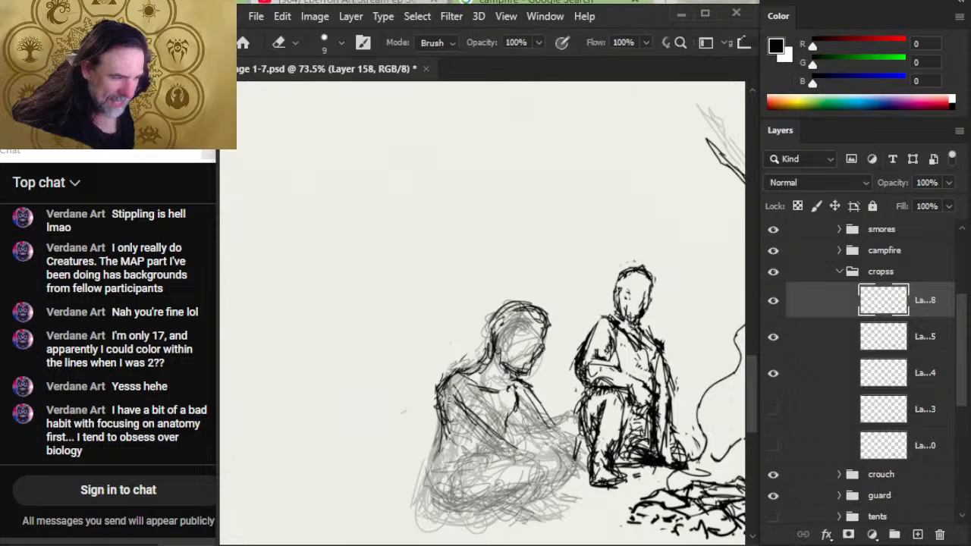
- Rework the near upper arm with eraser and brush strokes and thin the outline of the far arm
mouse_move(441, 383)
mouse_down()
mouse_move(446, 404)
mouse_move(475, 416)
mouse_move(460, 422)
mouse_move(469, 418)
mouse_up()
key(b)
mouse_move(471, 386)
mouse_down()
mouse_move(464, 410)
mouse_move(472, 425)
mouse_move(482, 411)
mouse_move(487, 436)
mouse_up()
key(e)
key(b)
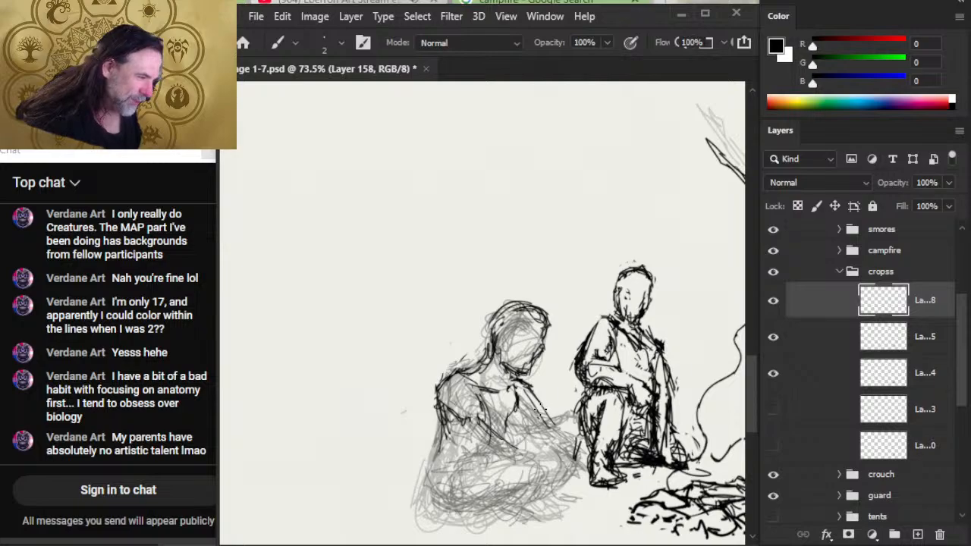
key(e)
mouse_move(552, 391)
mouse_down()
mouse_move(530, 419)
mouse_move(531, 441)
mouse_up()
key(b)
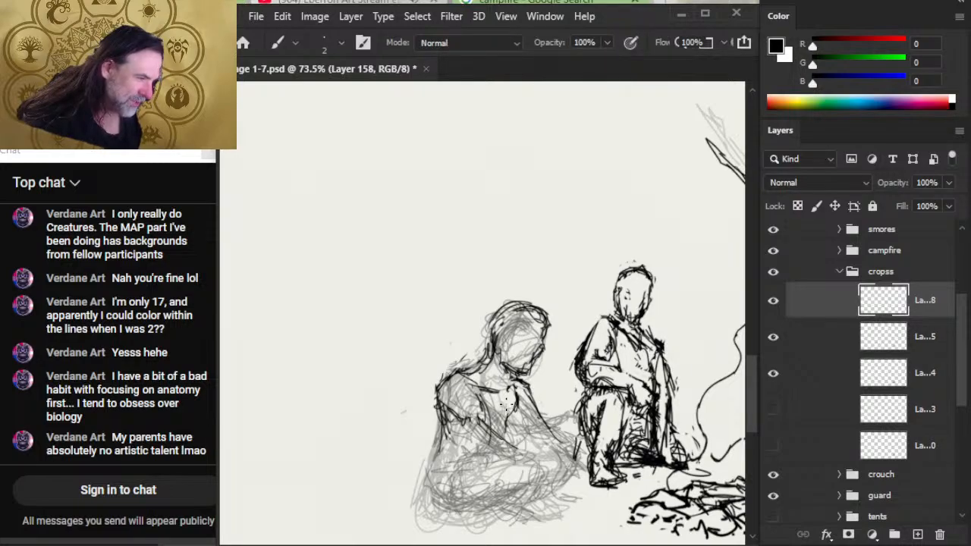
- Trim and re-ink the slope from the back of the figure's neck down to the near shoulder
key(e)
mouse_move(474, 384)
mouse_down()
mouse_move(493, 393)
mouse_move(487, 334)
mouse_up()
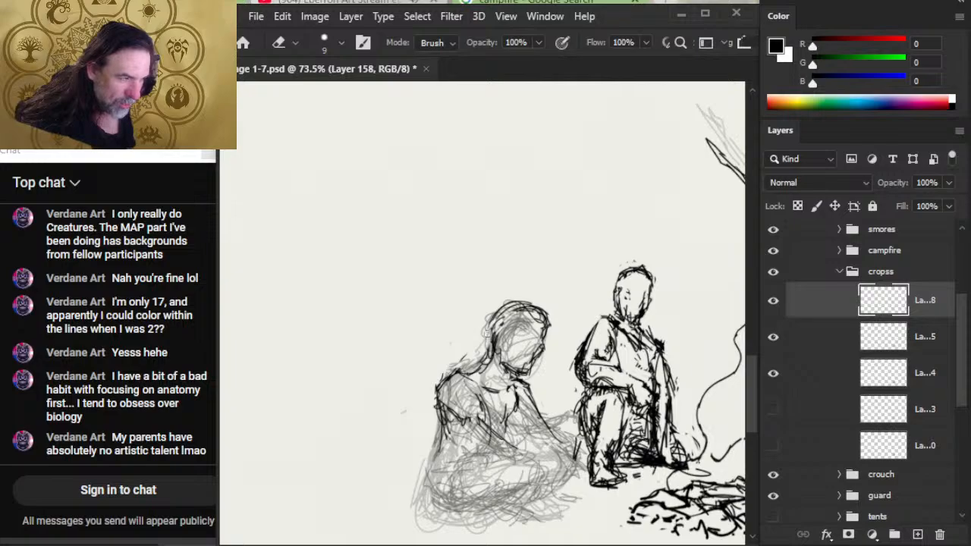
key(b)
key(e)
mouse_move(457, 375)
mouse_down()
mouse_move(453, 402)
mouse_move(471, 369)
mouse_move(444, 388)
mouse_move(485, 372)
mouse_up()
key(b)
key(e)
- Reshape the hair outline at the back and crown of the figure's head with alternating erasing and inking
mouse_move(490, 339)
mouse_down()
mouse_move(479, 368)
mouse_move(506, 300)
mouse_up()
key(b)
mouse_move(524, 305)
mouse_down()
mouse_move(491, 320)
mouse_move(493, 307)
mouse_up()
key(e)
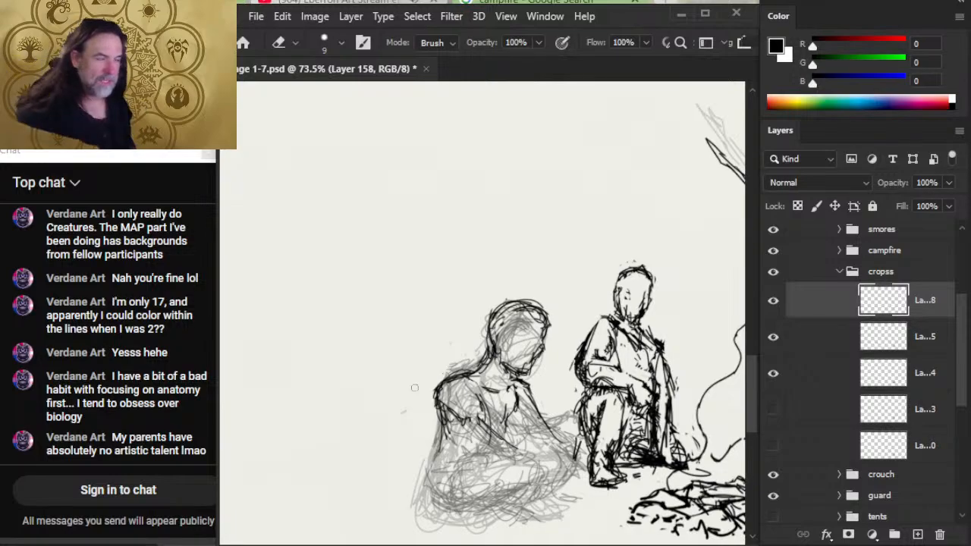
mouse_move(503, 303)
mouse_down()
mouse_move(488, 327)
mouse_move(485, 319)
mouse_move(506, 302)
mouse_move(496, 324)
mouse_move(523, 301)
mouse_up()
key(b)
key(e)
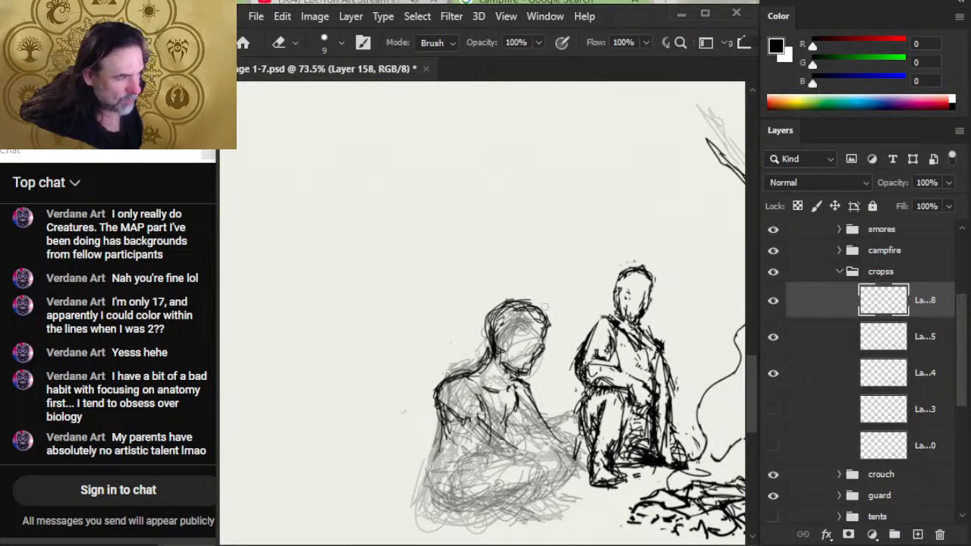
- Ink the figure's brow line and rework the front edge of the face down to the jaw
key(b)
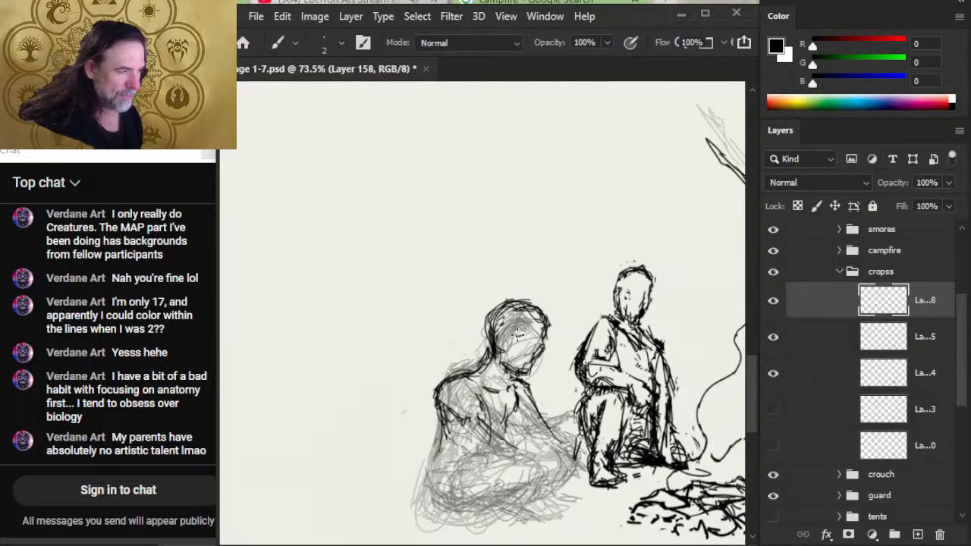
key(e)
mouse_move(529, 332)
mouse_down()
mouse_move(521, 337)
mouse_move(545, 353)
mouse_move(532, 366)
mouse_up()
key(b)
key(e)
key(b)
key(e)
key(b)
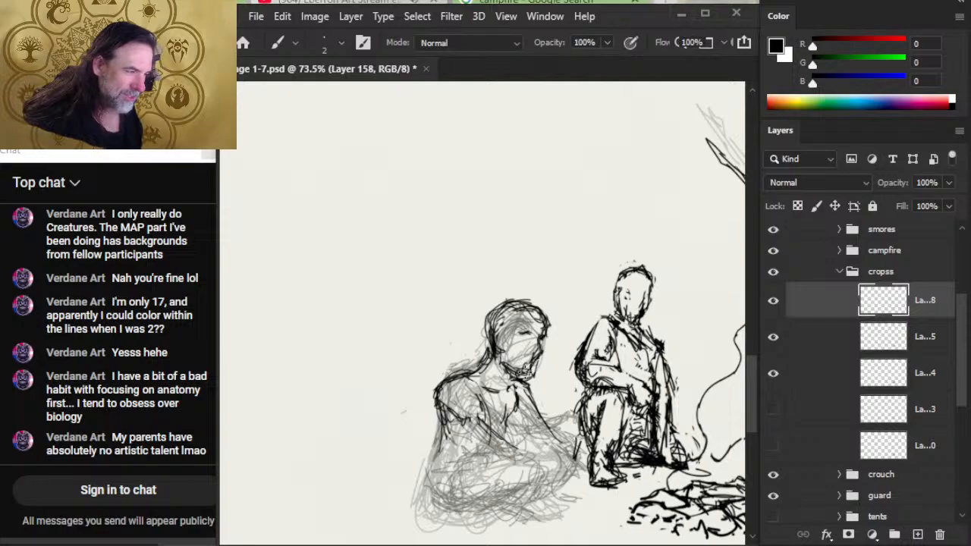
- Tidy the figure's chin and jawline and ink short strokes where the neck meets the collar
key(e)
drag(540, 363, 536, 372)
key(b)
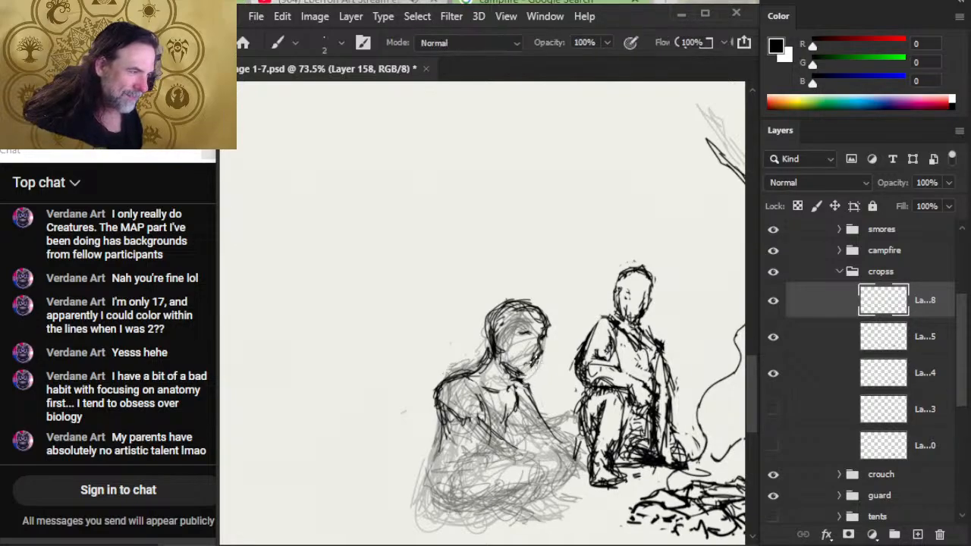
key(e)
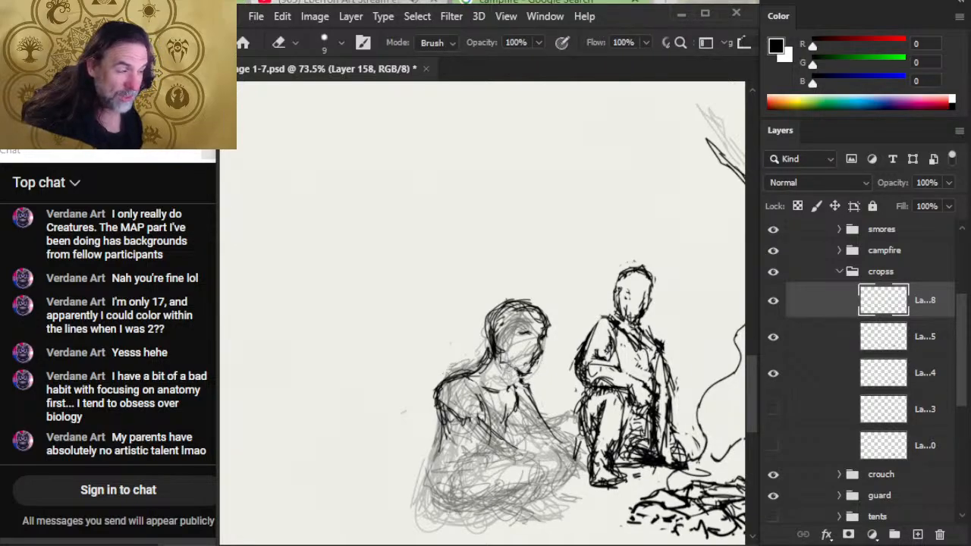
key(b)
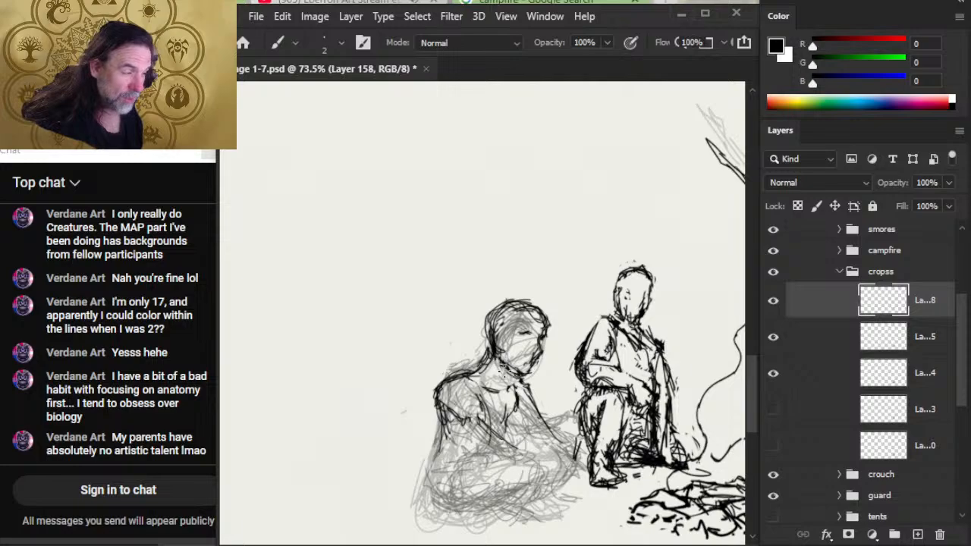
key(e)
key(b)
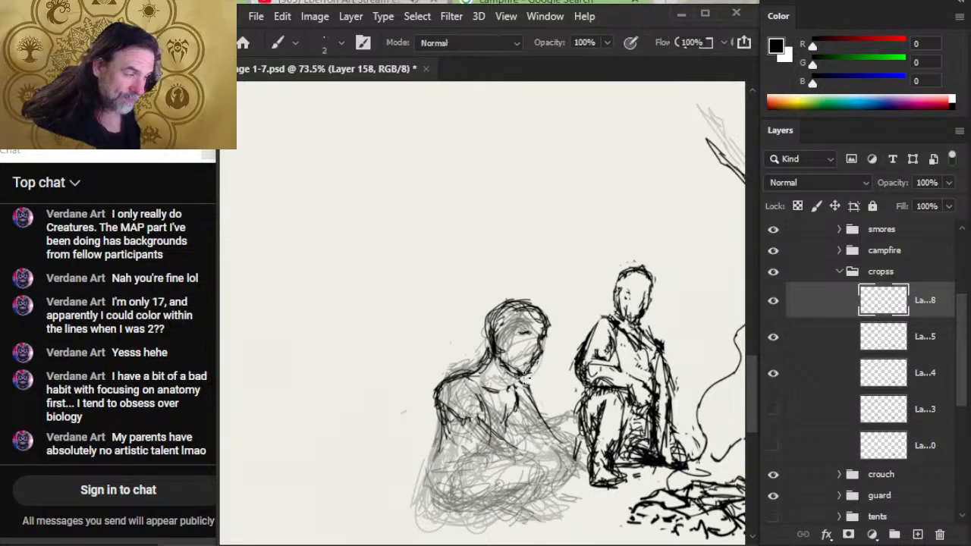
key(e)
key(b)
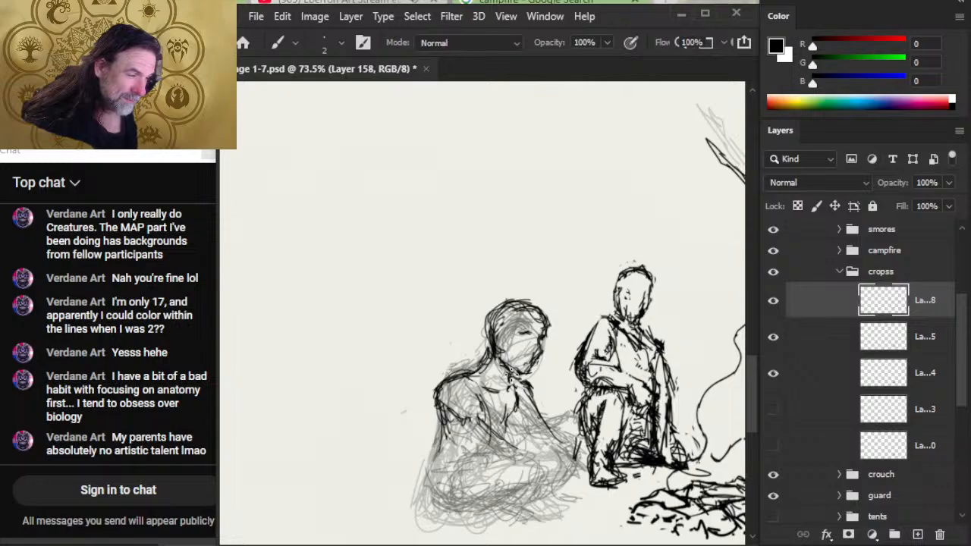
key(e)
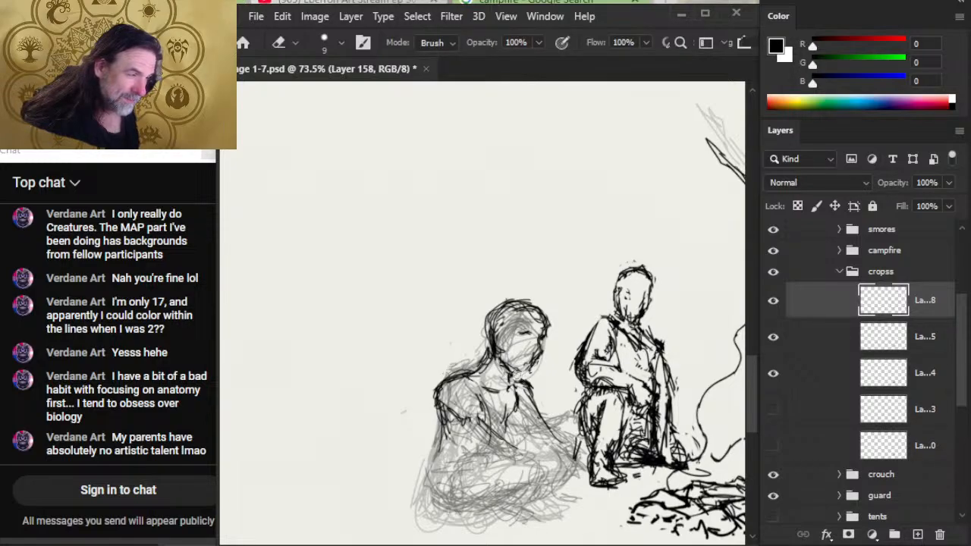
key(b)
- Erase part of the brow line and redraw the figure's eye
key(e)
mouse_move(530, 327)
mouse_down()
mouse_move(519, 337)
mouse_move(531, 333)
mouse_up()
key(b)
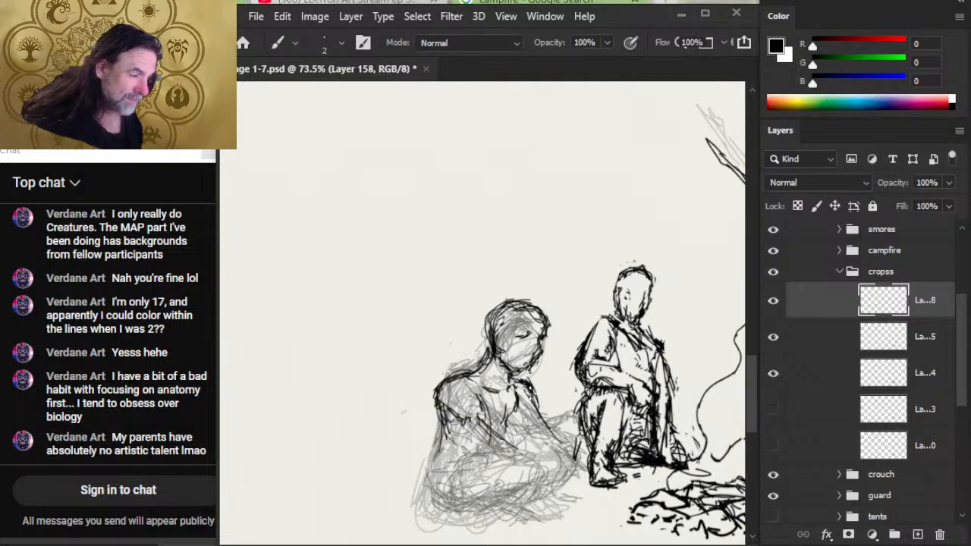
- Ink the near arm's lines from the armpit down to the forearm and trim the shoulder's outer edge
mouse_move(486, 406)
mouse_down()
mouse_move(519, 445)
mouse_move(478, 464)
mouse_up()
drag(449, 420, 521, 469)
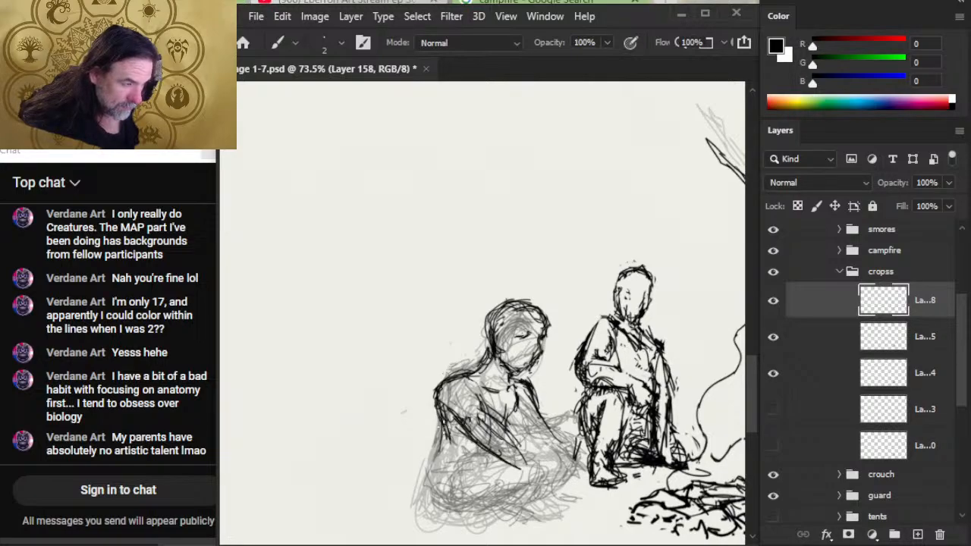
key(e)
drag(435, 395, 464, 354)
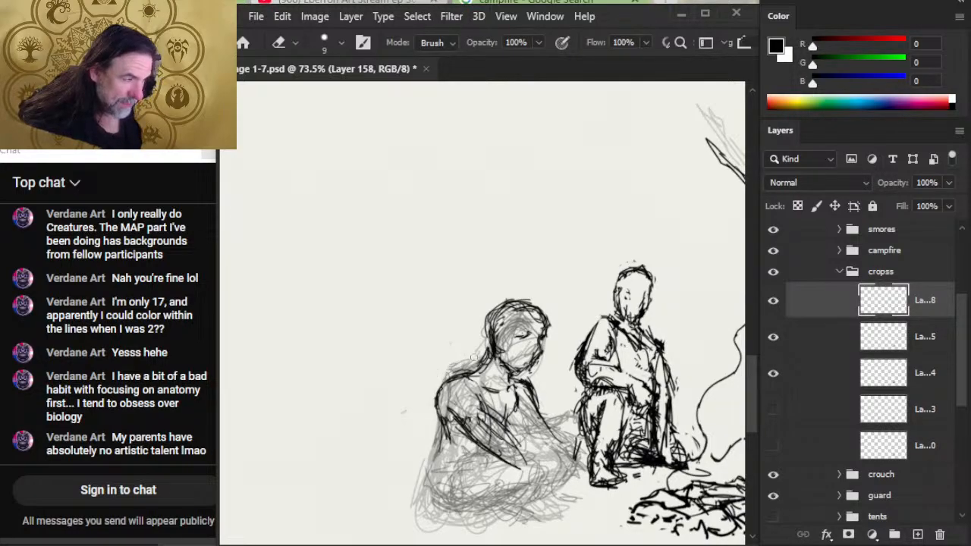
- Ink the figure's back, hip and folded thigh, and smooth the near shoulder's outline
drag(562, 389, 494, 380)
drag(561, 432, 507, 400)
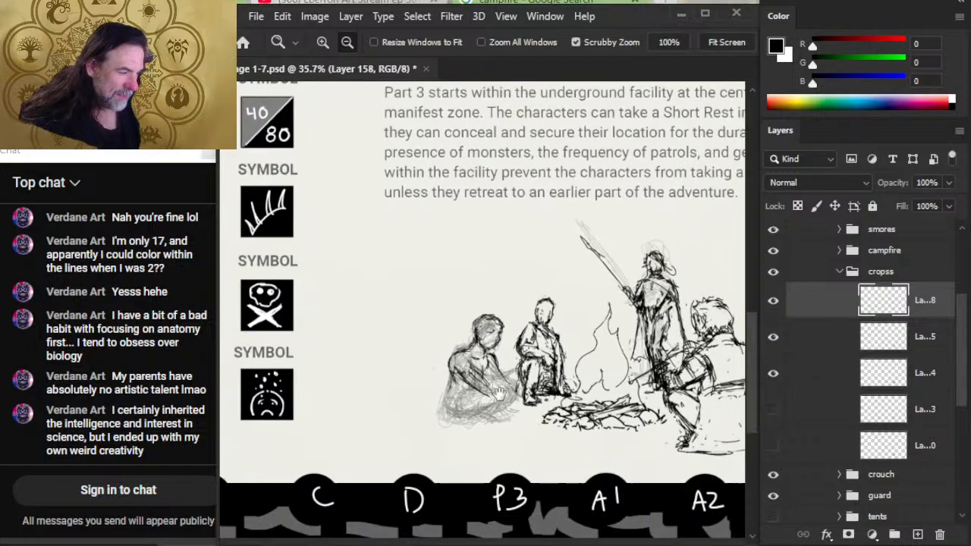
drag(464, 376, 548, 380)
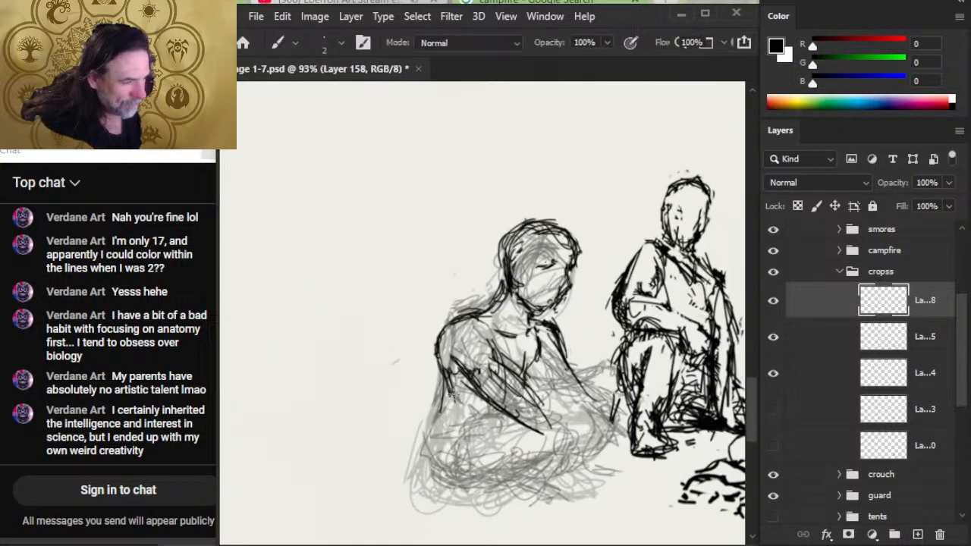
mouse_move(450, 392)
mouse_down()
mouse_move(448, 373)
mouse_move(439, 455)
mouse_move(446, 464)
mouse_move(436, 448)
mouse_move(470, 472)
mouse_move(501, 414)
mouse_move(460, 436)
mouse_move(477, 416)
mouse_move(434, 432)
mouse_move(444, 409)
mouse_move(440, 454)
mouse_up()
key(e)
key(b)
key(e)
mouse_move(469, 282)
mouse_down()
mouse_move(447, 315)
mouse_move(444, 361)
mouse_move(460, 307)
mouse_move(446, 357)
mouse_up()
key(b)
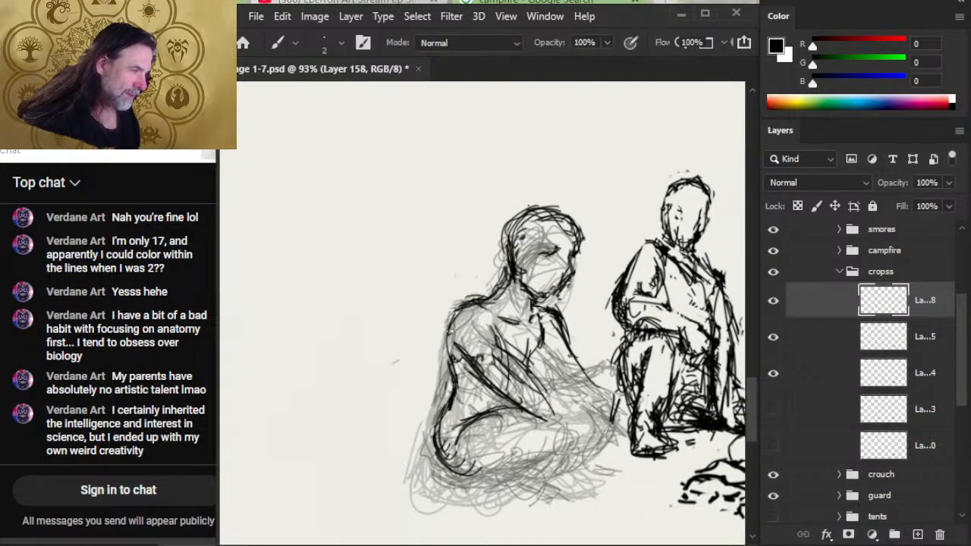
mouse_move(469, 302)
mouse_down()
mouse_move(452, 366)
mouse_move(447, 319)
mouse_move(503, 278)
mouse_move(463, 308)
mouse_move(452, 355)
mouse_up()
- Erase stray lines across the near upper arm, the chest and the inner side of the far arm
key(e)
key(b)
key(e)
mouse_move(522, 354)
mouse_down()
mouse_move(488, 348)
mouse_move(529, 410)
mouse_move(541, 409)
mouse_move(480, 340)
mouse_up()
mouse_move(573, 318)
mouse_down()
mouse_move(545, 357)
mouse_move(550, 366)
mouse_move(570, 348)
mouse_move(559, 330)
mouse_move(576, 357)
mouse_move(547, 438)
mouse_move(524, 401)
mouse_move(517, 418)
mouse_move(513, 405)
mouse_move(553, 415)
mouse_up()
key(b)
- Ink the near forearm reaching from the elbow past the knee and trim the lines around the elbow
key(e)
key(b)
mouse_move(552, 413)
mouse_down()
mouse_move(538, 393)
mouse_move(604, 437)
mouse_up()
key(e)
mouse_move(535, 406)
mouse_down()
mouse_move(531, 415)
mouse_move(533, 395)
mouse_up()
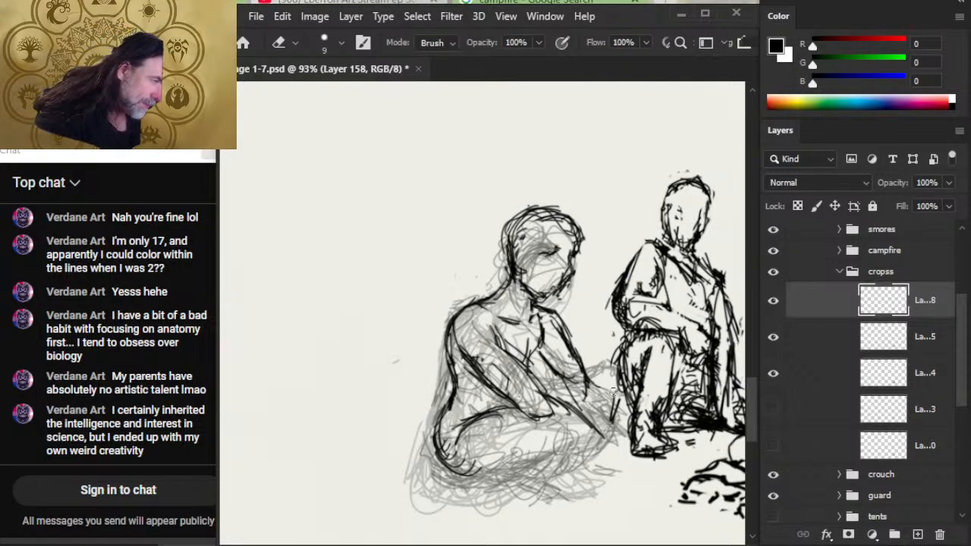
- Ink the far forearm, the near forearm's lower edge and the hanging hand with its fingers in front of the knee
key(b)
drag(582, 372, 598, 402)
drag(592, 384, 607, 425)
drag(563, 378, 613, 437)
mouse_move(530, 415)
mouse_down()
mouse_move(596, 444)
mouse_move(614, 474)
mouse_up()
drag(604, 433, 616, 468)
mouse_move(613, 450)
mouse_down()
mouse_move(618, 475)
mouse_move(600, 467)
mouse_move(613, 479)
mouse_move(595, 485)
mouse_move(611, 484)
mouse_up()
right_click(598, 449)
drag(601, 423, 616, 463)
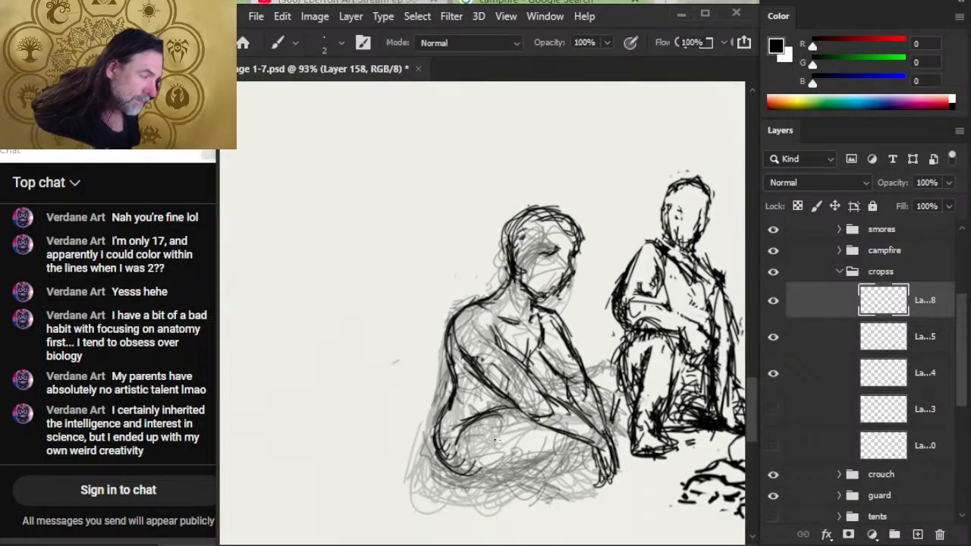
- Rework the top of the folded thigh and ink the knee and the underside of the crossed leg
key(e)
drag(464, 428, 500, 412)
mouse_move(500, 410)
mouse_down()
mouse_move(467, 422)
mouse_move(540, 416)
mouse_move(566, 433)
mouse_move(557, 428)
mouse_move(559, 465)
mouse_move(505, 477)
mouse_move(441, 460)
mouse_move(516, 478)
mouse_move(459, 478)
mouse_move(534, 470)
mouse_move(471, 490)
mouse_up()
key(b)
key(e)
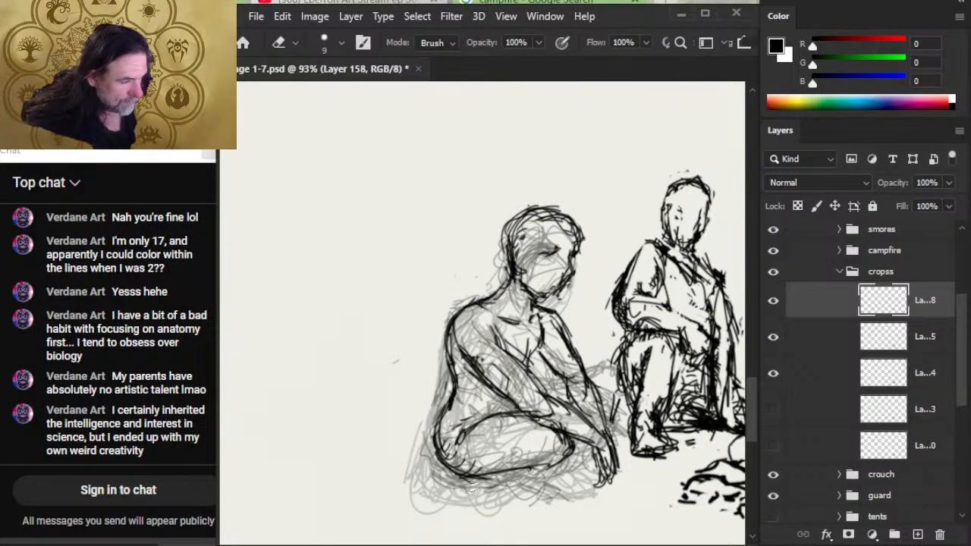
mouse_move(531, 412)
mouse_down()
mouse_move(484, 419)
mouse_move(536, 417)
mouse_up()
key(b)
- Draw small fold lines at the hip behind the near elbow and trim the overlapping strokes
mouse_move(463, 428)
mouse_down()
mouse_move(481, 420)
mouse_move(485, 428)
mouse_up()
mouse_move(465, 413)
mouse_down()
mouse_move(482, 432)
mouse_move(461, 438)
mouse_up()
key(e)
mouse_move(480, 415)
mouse_down()
mouse_move(463, 428)
mouse_move(480, 434)
mouse_up()
key(b)
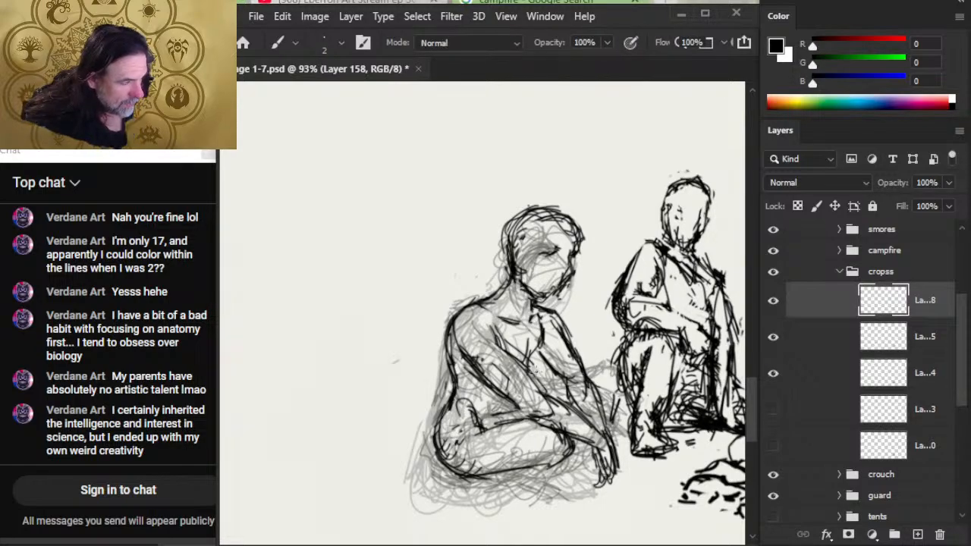
- Ink the side of the chest, the crook of the near elbow and the fold under the collar
mouse_move(529, 357)
mouse_down()
mouse_move(537, 326)
mouse_move(534, 382)
mouse_move(530, 368)
mouse_move(566, 393)
mouse_up()
mouse_move(568, 402)
mouse_down()
mouse_move(539, 386)
mouse_move(546, 395)
mouse_move(535, 387)
mouse_move(529, 407)
mouse_up()
key(e)
key(b)
mouse_move(547, 346)
mouse_down()
mouse_move(493, 402)
mouse_move(519, 405)
mouse_move(542, 313)
mouse_move(561, 330)
mouse_move(560, 346)
mouse_up()
key(e)
key(b)
- Redraw the far upper arm's outline and erase its excess inner lines
mouse_move(561, 311)
mouse_down()
mouse_move(585, 382)
mouse_move(583, 369)
mouse_up()
key(e)
mouse_move(562, 317)
mouse_down()
mouse_move(566, 332)
mouse_move(534, 313)
mouse_move(548, 307)
mouse_move(563, 341)
mouse_move(557, 385)
mouse_up()
key(b)
- Lasso the far upper arm, move it slightly into place against the torso and deselect it
key(l)
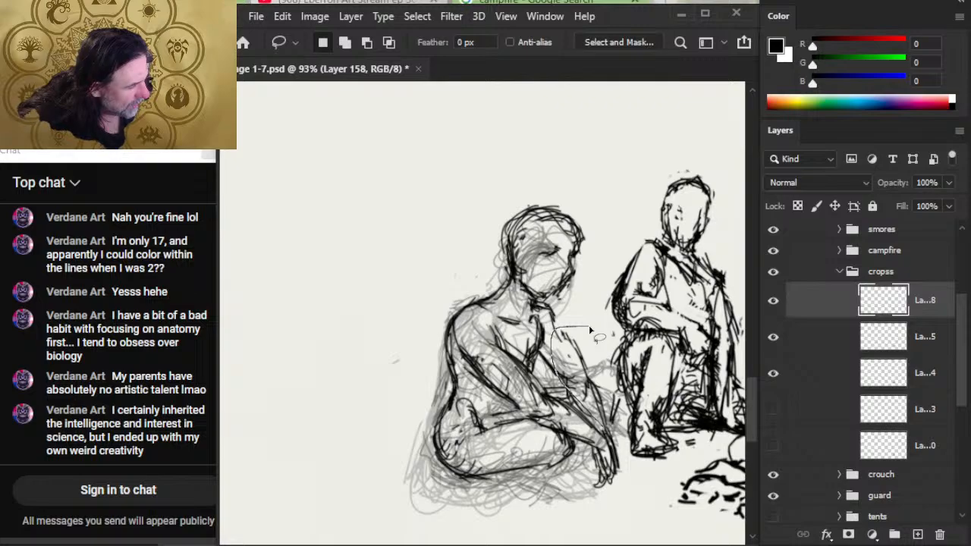
mouse_move(590, 329)
mouse_down()
mouse_move(611, 436)
mouse_move(591, 331)
mouse_up()
key(v)
drag(575, 373, 582, 383)
key(ctrl+d)
key(l)
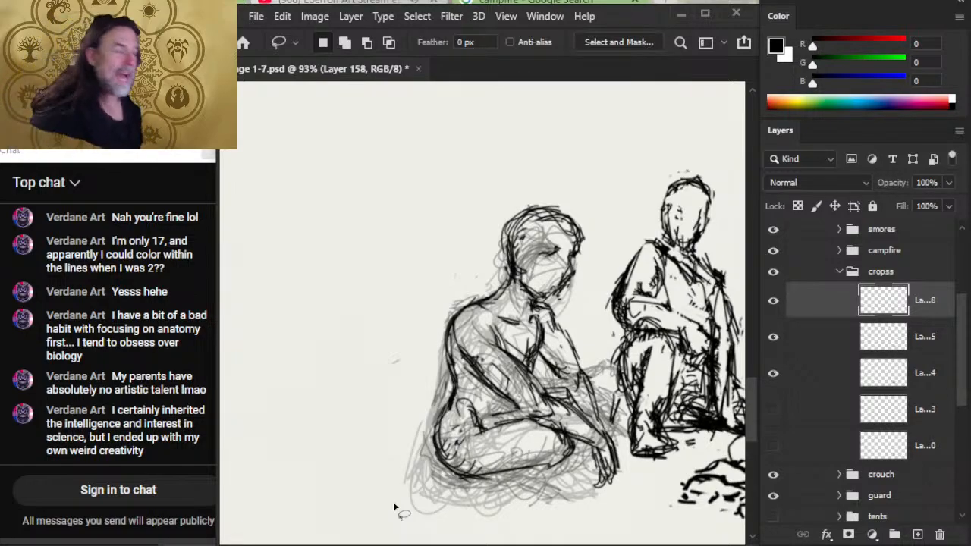
- Clean up the neckline and upper chest, erasing excess lines and re-inking the collar and chest strokes
key(e)
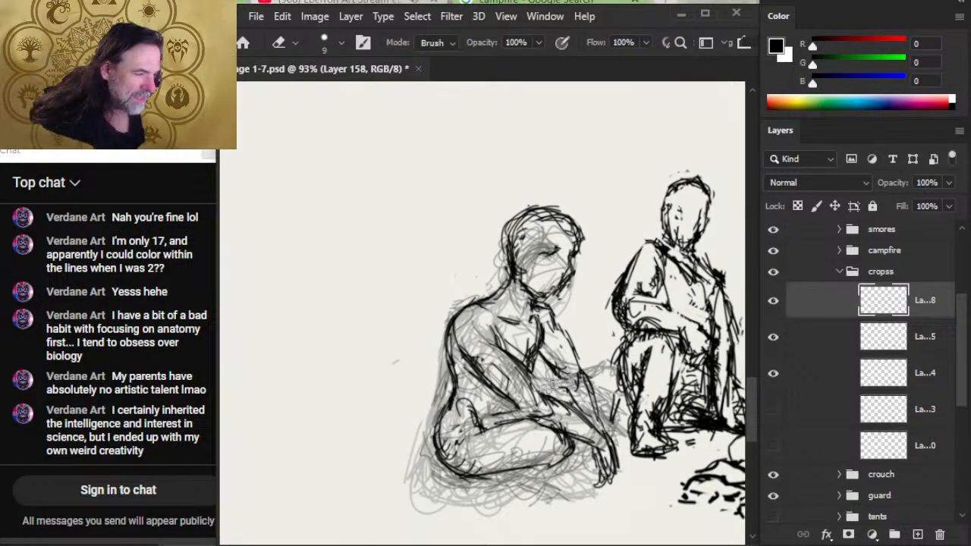
mouse_move(526, 338)
mouse_down()
mouse_move(534, 347)
mouse_move(541, 325)
mouse_move(530, 317)
mouse_up()
key(b)
key(e)
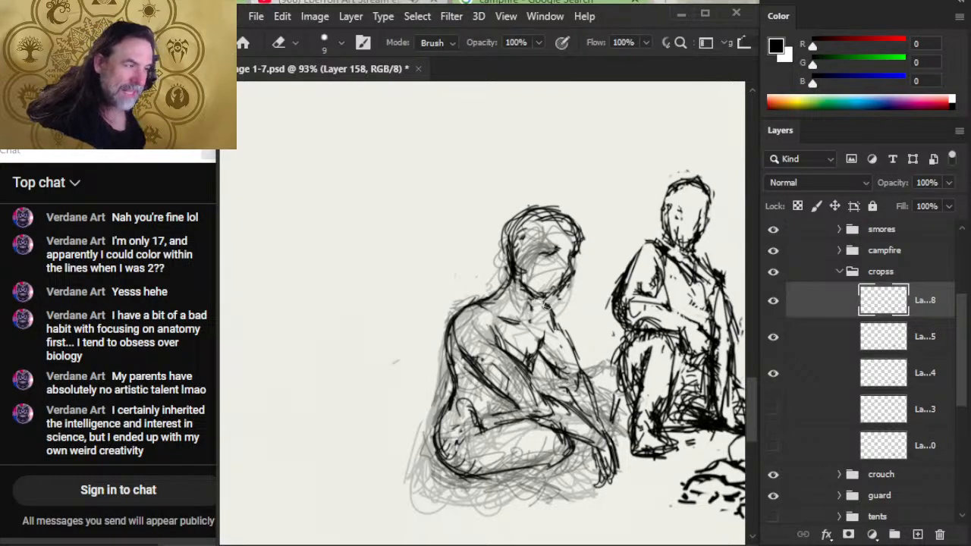
key(b)
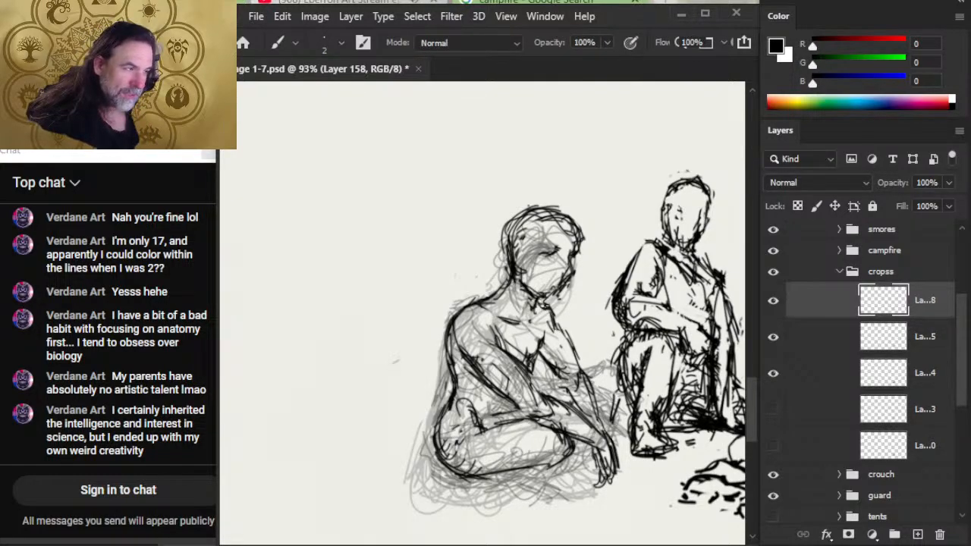
key(e)
key(b)
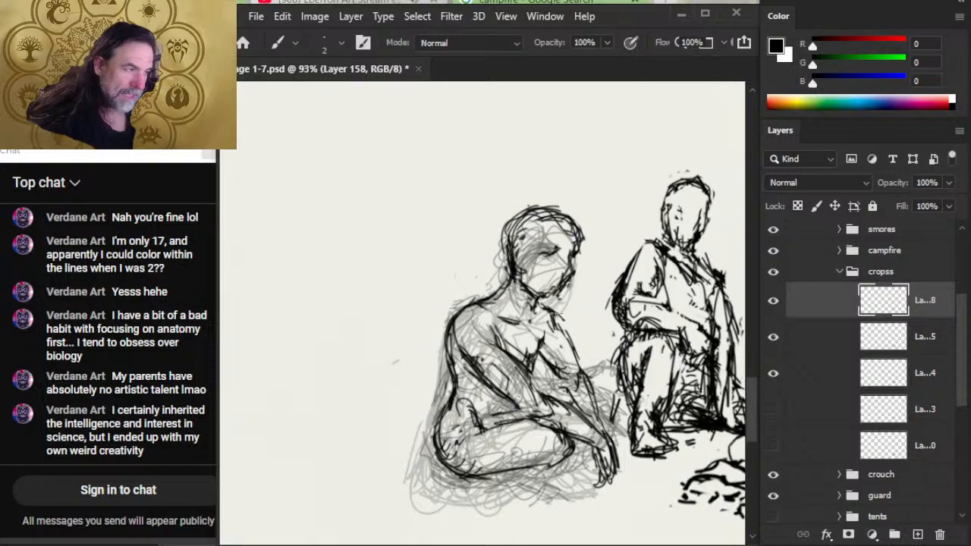
- Refine the cross-legged figure's far shoulder and upper chest, erasing stray lines and re-inking the shoulder contour
key(e)
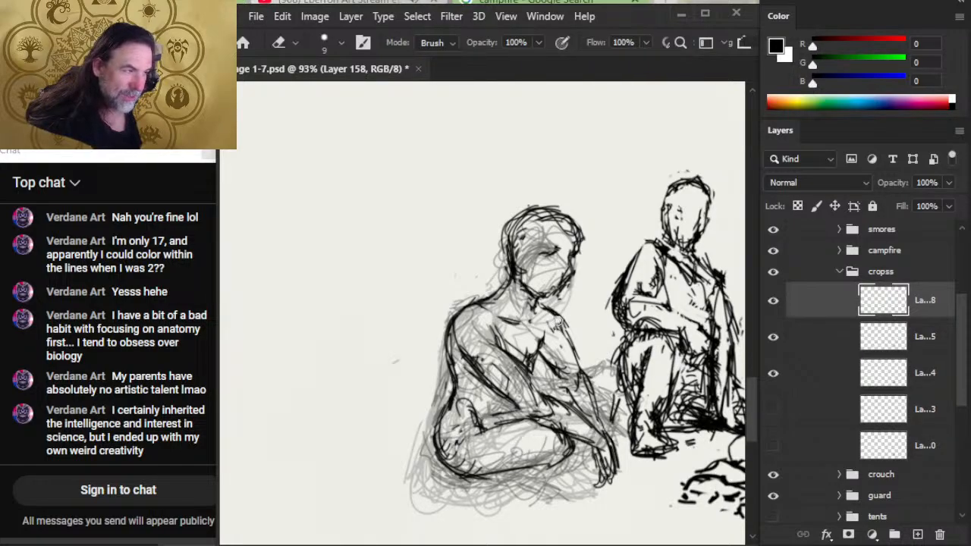
key(b)
key(e)
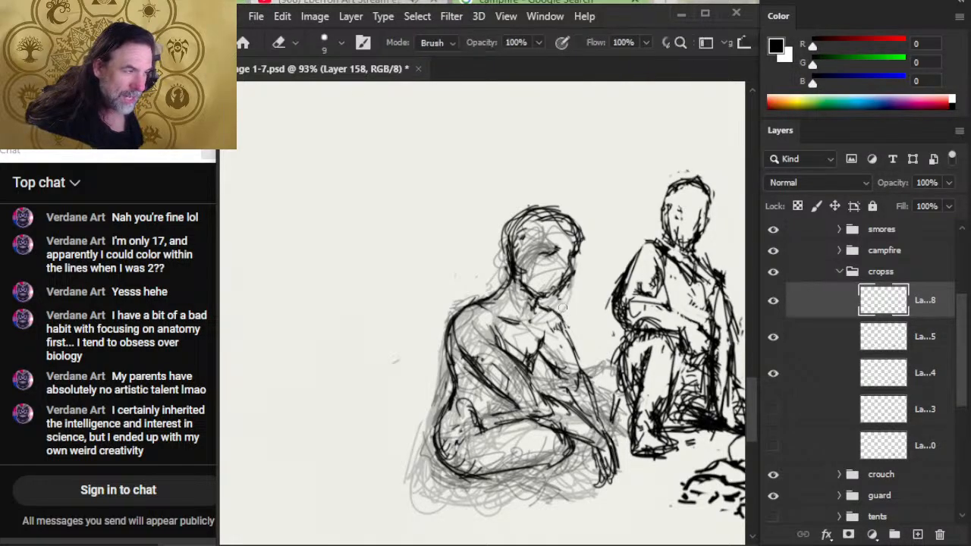
key(b)
key(e)
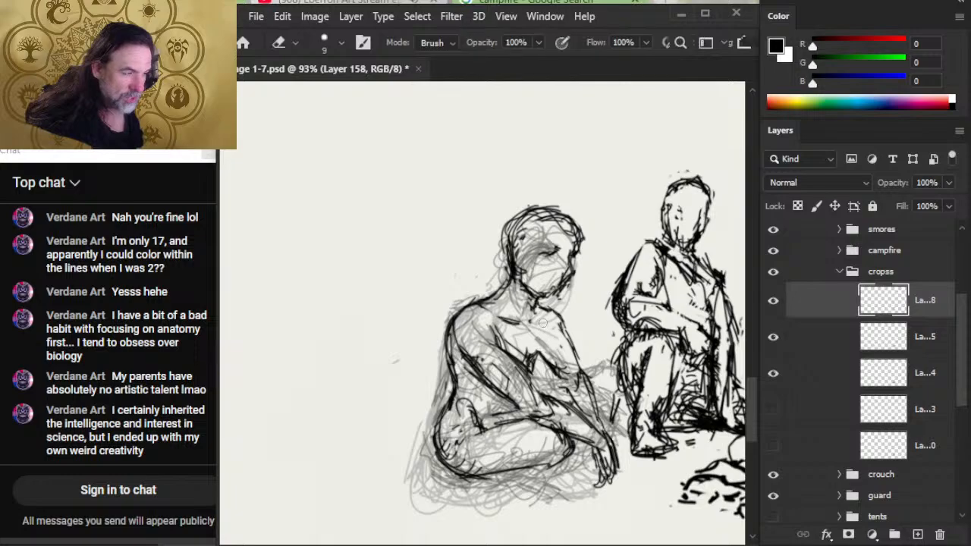
mouse_move(502, 316)
mouse_down()
mouse_move(522, 324)
mouse_move(474, 309)
mouse_move(486, 300)
mouse_move(468, 305)
mouse_move(486, 301)
mouse_up()
key(b)
key(e)
key(b)
key(e)
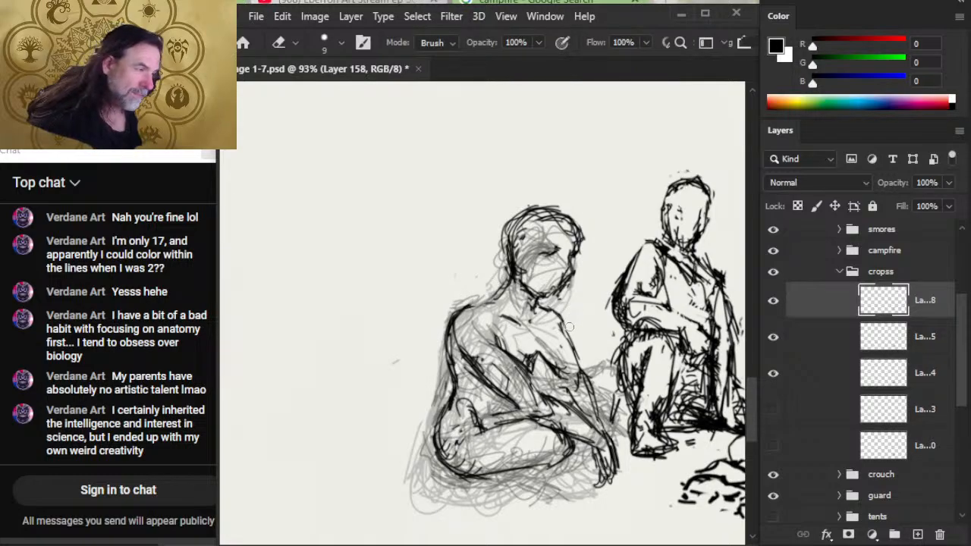
- Rework the chest fold beside the far arm and the collarbone lines, erasing excess strokes and re-inking them
mouse_move(558, 355)
mouse_down()
mouse_move(549, 375)
mouse_move(530, 347)
mouse_move(541, 357)
mouse_move(543, 339)
mouse_move(536, 370)
mouse_up()
key(b)
key(e)
mouse_move(540, 331)
mouse_down()
mouse_move(541, 344)
mouse_move(544, 328)
mouse_move(507, 331)
mouse_up()
key(b)
key(e)
key(b)
key(e)
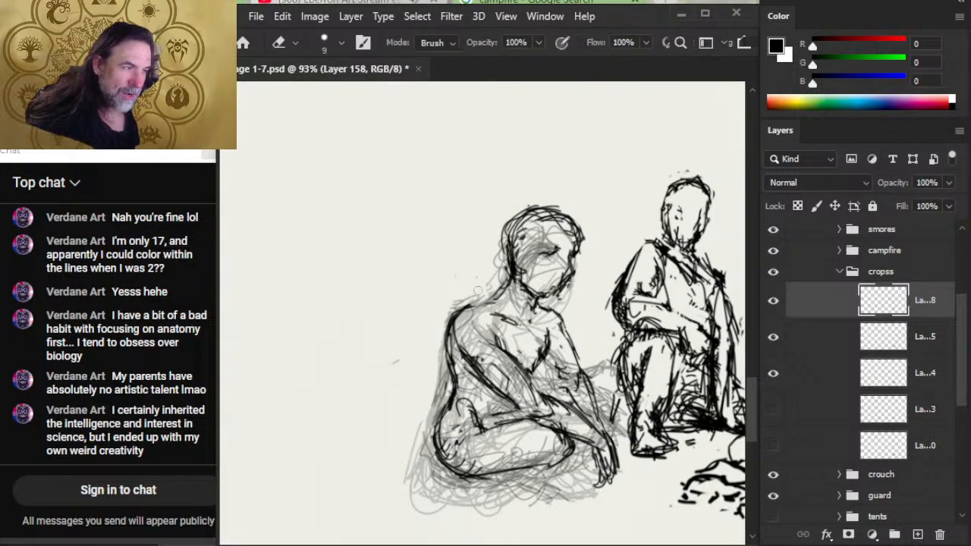
- Erase the old lines at the back of the cross-legged figure's head and redraw the skull outline and ear
mouse_move(518, 266)
mouse_down()
mouse_move(507, 233)
mouse_move(513, 262)
mouse_move(515, 216)
mouse_move(505, 258)
mouse_move(507, 237)
mouse_move(525, 213)
mouse_up()
key(b)
mouse_move(504, 236)
mouse_down()
mouse_move(504, 261)
mouse_move(525, 211)
mouse_move(504, 256)
mouse_up()
key(e)
key(b)
drag(515, 217, 498, 252)
mouse_move(499, 240)
mouse_down()
mouse_move(507, 263)
mouse_move(526, 272)
mouse_move(516, 266)
mouse_up()
key(e)
key(b)
key(e)
key(b)
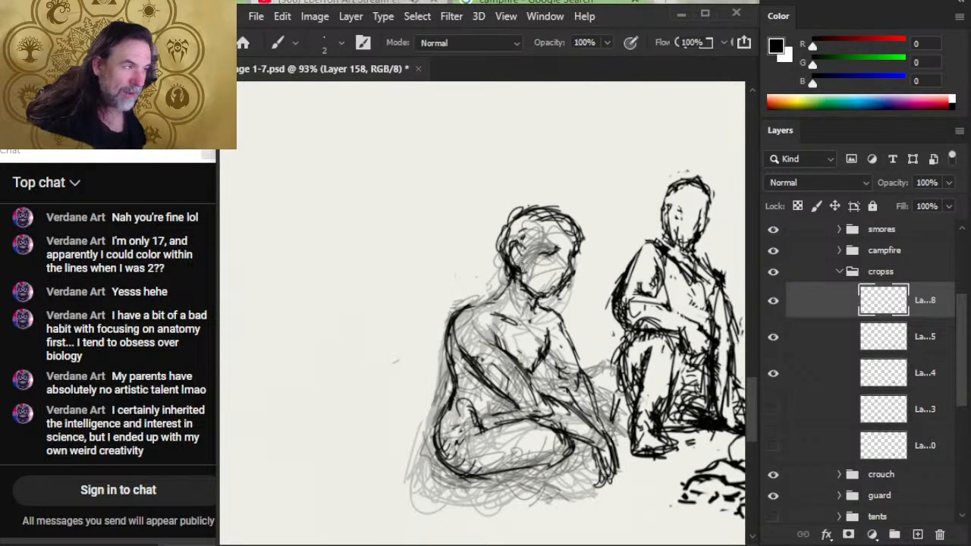
- Ink the brow line and add jagged hair tufts around the back and top of the cross-legged figure's head
drag(541, 253, 559, 249)
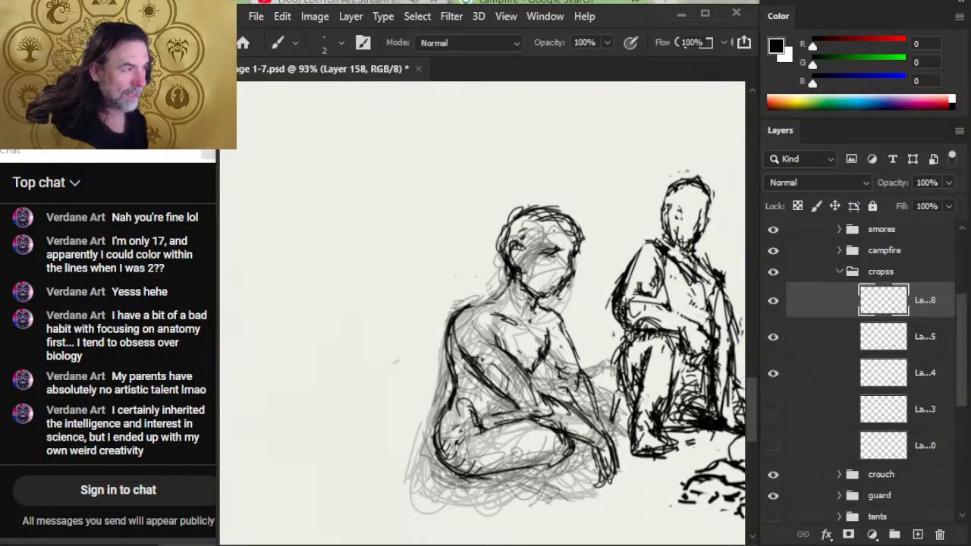
drag(540, 229, 492, 235)
key(e)
key(b)
mouse_move(493, 232)
mouse_down()
mouse_move(507, 250)
mouse_move(525, 203)
mouse_up()
key(e)
key(b)
mouse_move(525, 210)
mouse_down()
mouse_move(568, 205)
mouse_move(559, 213)
mouse_move(573, 231)
mouse_up()
key(e)
key(b)
key(e)
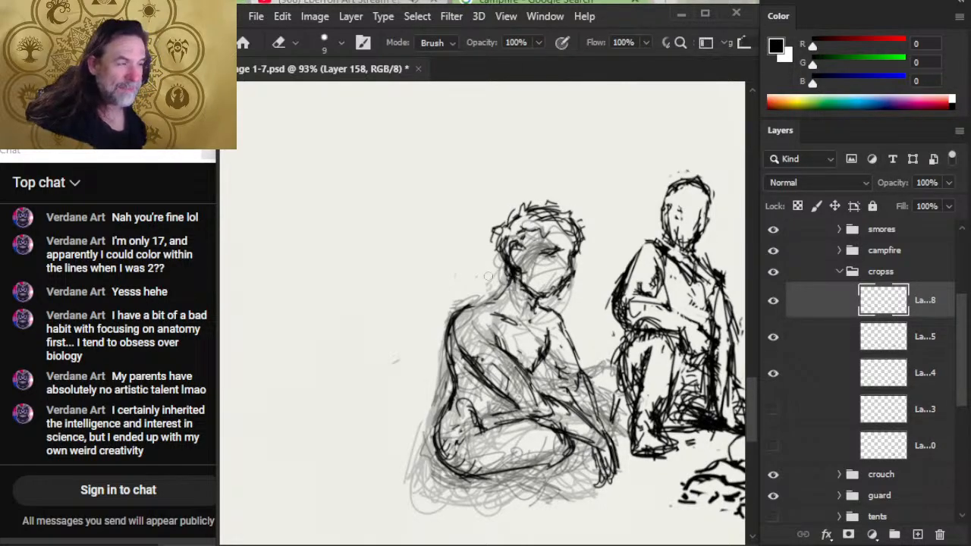
- Erase the outer back line behind the near arm and re-ink the near shoulder and upper arm contour
mouse_move(488, 272)
mouse_down()
mouse_move(494, 222)
mouse_move(514, 276)
mouse_move(460, 302)
mouse_move(468, 305)
mouse_move(451, 384)
mouse_move(467, 372)
mouse_move(448, 391)
mouse_up()
key(b)
key(e)
key(b)
mouse_move(469, 307)
mouse_down()
mouse_move(453, 357)
mouse_move(470, 313)
mouse_move(480, 328)
mouse_move(459, 355)
mouse_up()
key(e)
mouse_move(460, 355)
mouse_down()
mouse_move(463, 307)
mouse_move(504, 284)
mouse_move(509, 269)
mouse_move(499, 265)
mouse_move(517, 323)
mouse_up()
- Clean up the base of the cross-legged figure's neck, erasing excess lines and re-inking the throat and collarbone strokes
key(b)
key(e)
key(b)
key(e)
drag(514, 289, 524, 315)
mouse_move(523, 316)
mouse_down()
mouse_move(539, 304)
mouse_move(531, 309)
mouse_move(549, 311)
mouse_move(528, 302)
mouse_up()
key(b)
key(e)
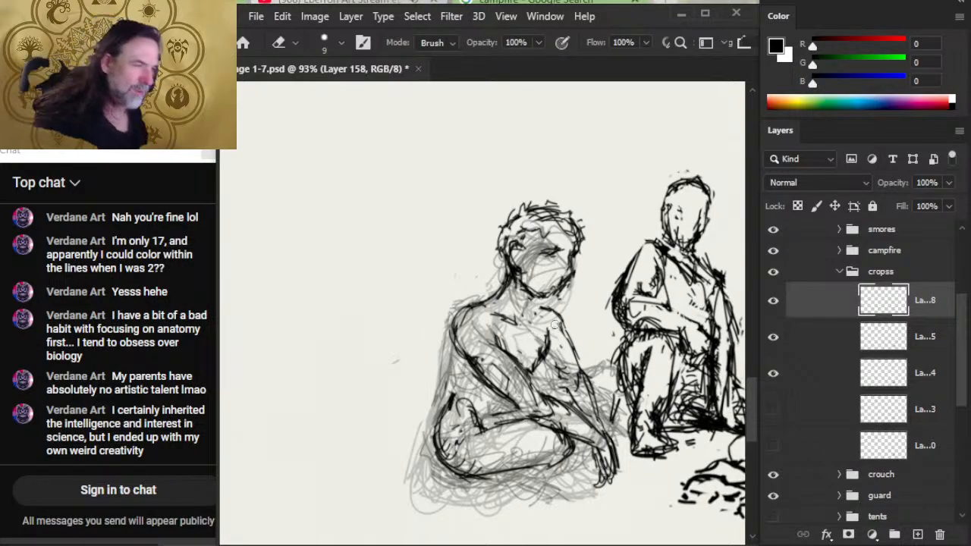
key(b)
mouse_move(546, 297)
mouse_down()
mouse_move(533, 306)
mouse_move(537, 322)
mouse_up()
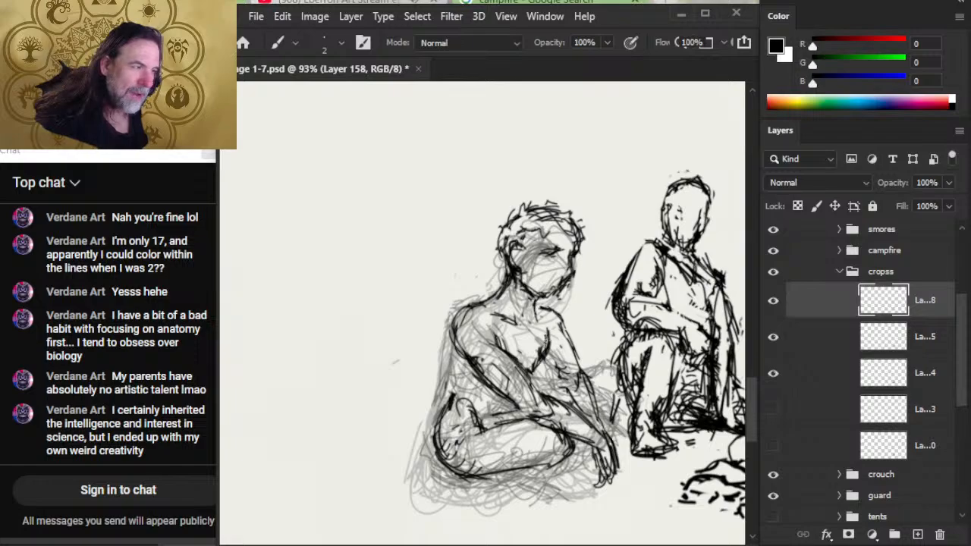
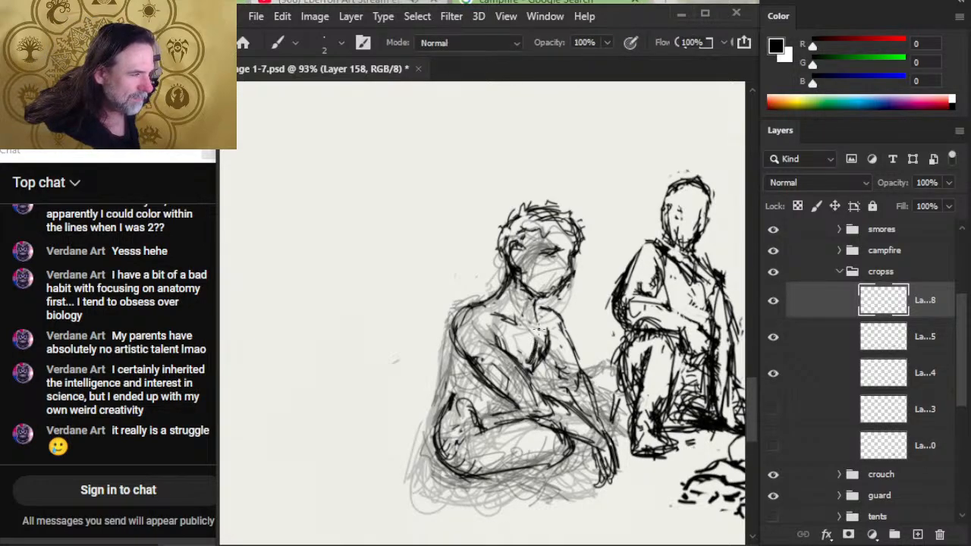
- Clean up the cross-legged figure's upper chest, re-inking the collarbone strokes and erasing stray marks by the jaw
key(e)
mouse_move(538, 327)
mouse_down()
mouse_move(538, 296)
mouse_move(550, 306)
mouse_move(536, 307)
mouse_move(565, 323)
mouse_up()
key(b)
key(e)
key(b)
key(e)
drag(568, 283, 564, 287)
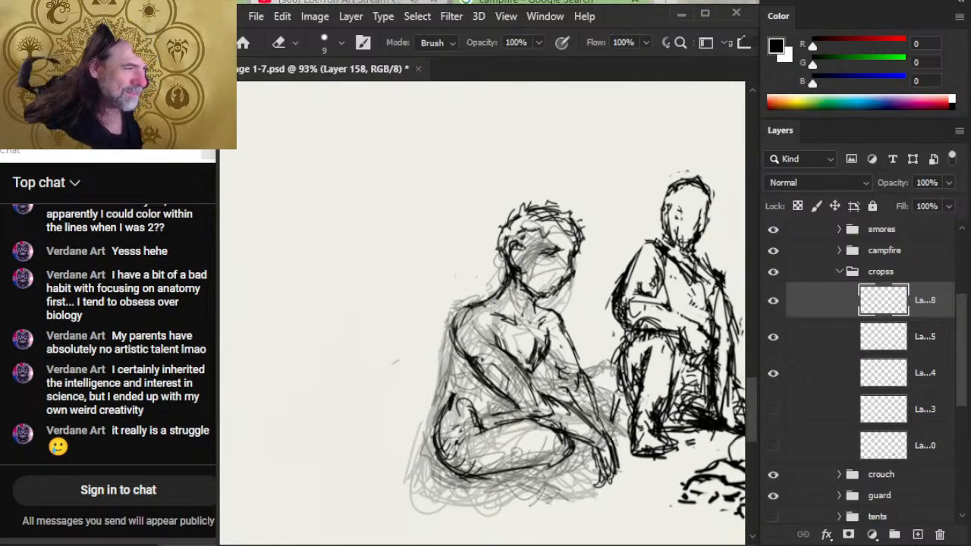
- Ink the cross-legged figure's back contour from the near shoulder to the hip, erasing excess lines at the waist
key(b)
drag(455, 315, 454, 378)
drag(454, 343, 444, 414)
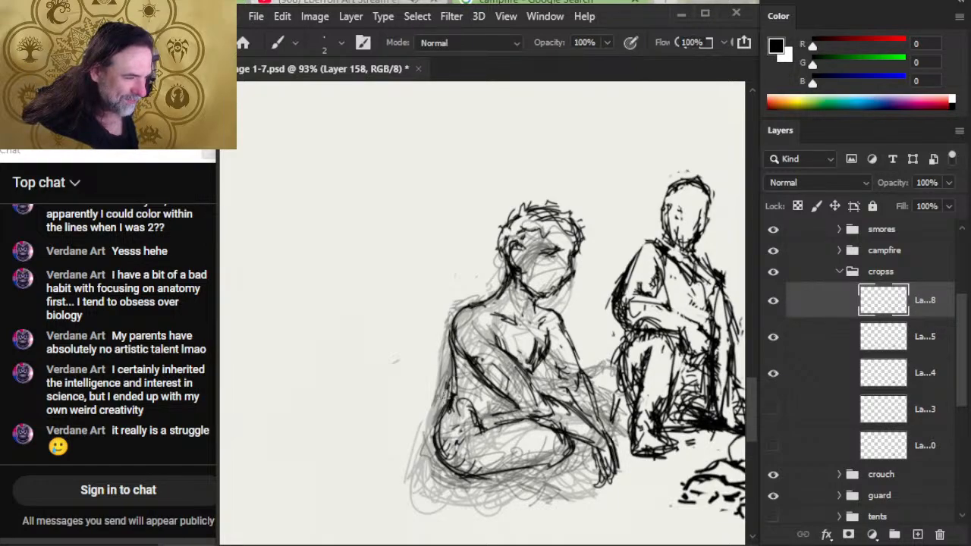
key(e)
drag(455, 377, 456, 408)
key(b)
mouse_move(456, 355)
mouse_down()
mouse_move(457, 380)
mouse_move(433, 428)
mouse_up()
- Erase the old strokes between the hip and lap and ink a curved upper contour for the near thigh
key(e)
mouse_move(448, 392)
mouse_down()
mouse_move(434, 427)
mouse_move(475, 427)
mouse_up()
key(b)
key(e)
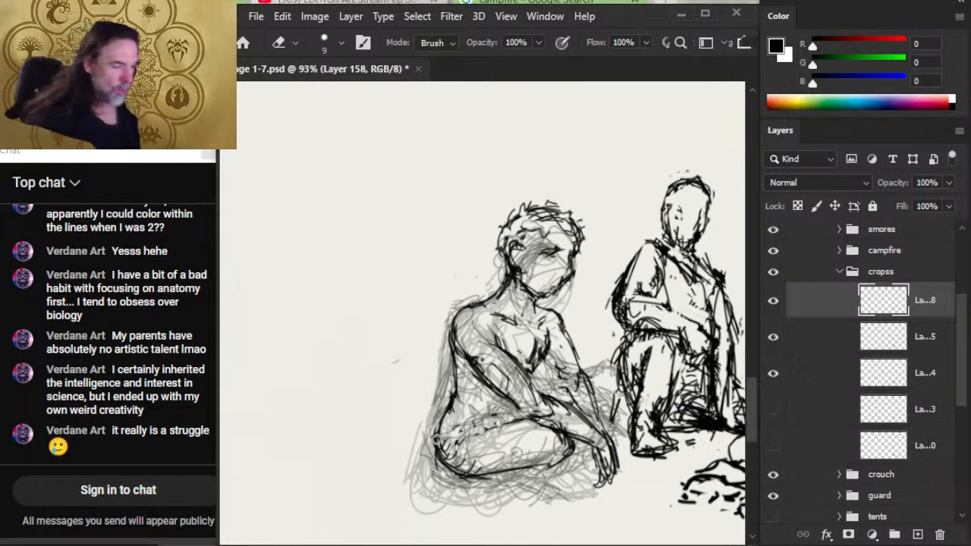
key(b)
mouse_move(462, 440)
mouse_down()
mouse_move(507, 415)
mouse_move(557, 418)
mouse_up()
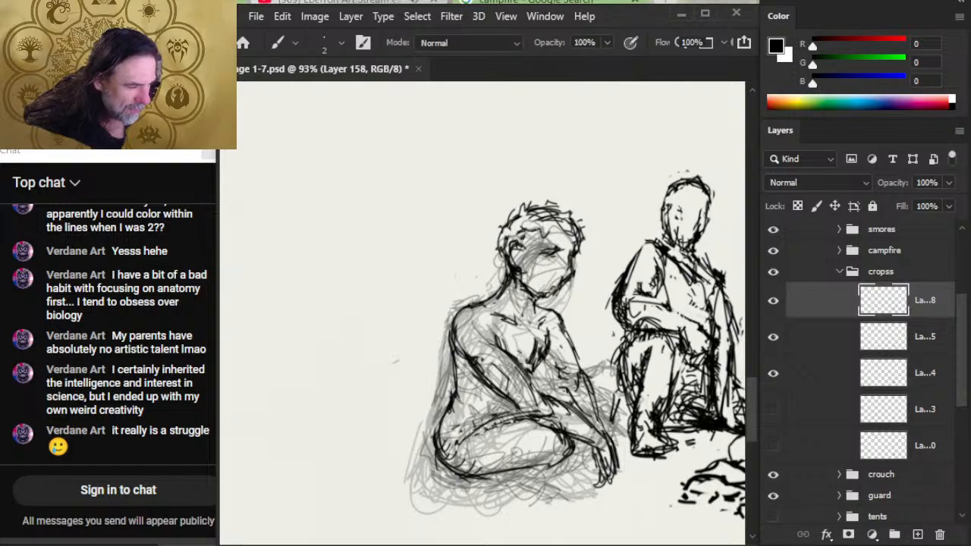
- Refine the top line of the near thigh, erasing doubled strokes and cleaning up where the forearm crosses the knee
key(e)
drag(487, 423, 543, 422)
key(b)
mouse_move(463, 439)
mouse_down()
mouse_move(519, 423)
mouse_move(560, 427)
mouse_move(546, 425)
mouse_move(563, 437)
mouse_move(487, 430)
mouse_move(559, 423)
mouse_up()
key(e)
key(b)
key(e)
key(b)
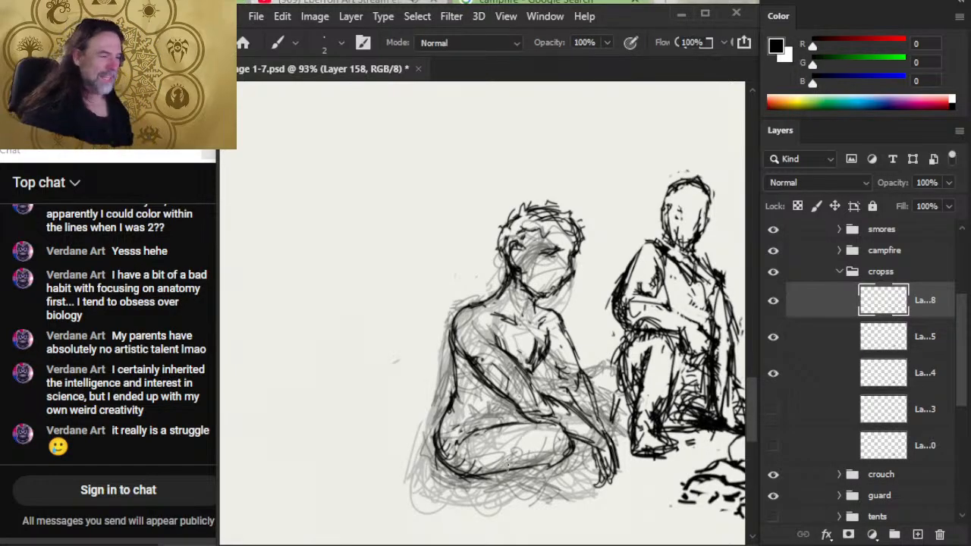
key(e)
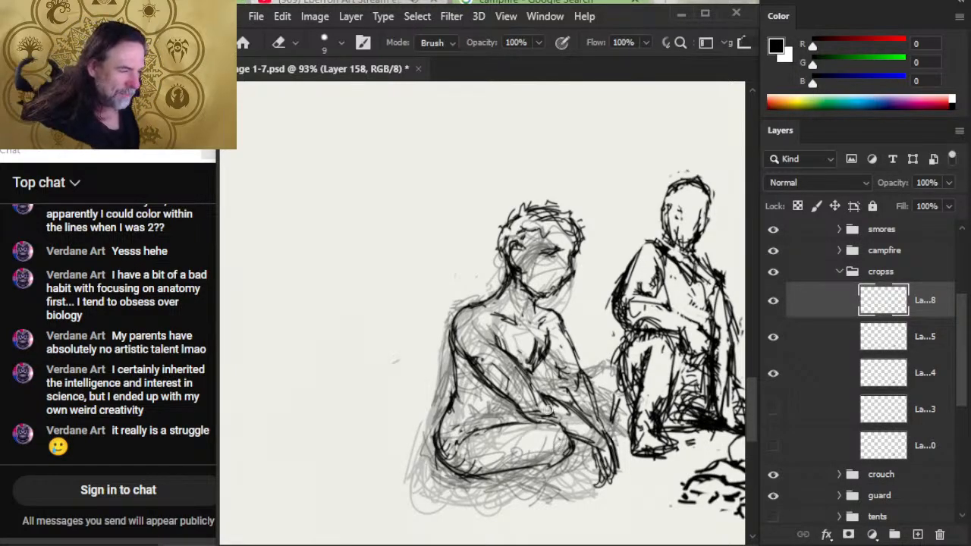
mouse_move(547, 408)
mouse_down()
mouse_move(576, 425)
mouse_move(542, 405)
mouse_move(570, 396)
mouse_move(581, 418)
mouse_up()
key(b)
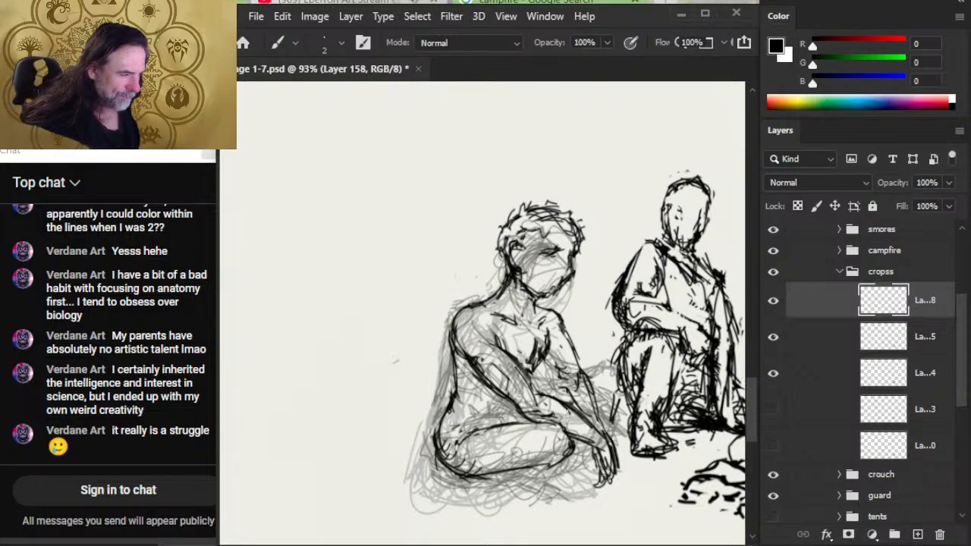
- Erase the rough lines around the cross-legged figure's hip and re-ink the hip and underside of the thigh
key(e)
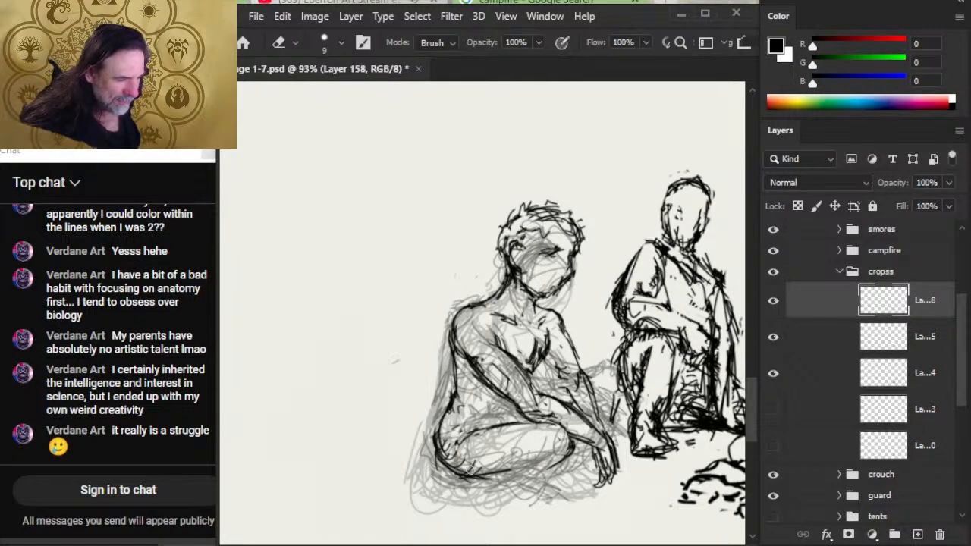
drag(470, 470, 443, 450)
mouse_move(462, 409)
mouse_down()
mouse_move(451, 411)
mouse_move(443, 462)
mouse_up()
drag(434, 416, 434, 402)
drag(435, 440, 436, 470)
key(b)
mouse_move(446, 410)
mouse_down()
mouse_move(440, 475)
mouse_move(501, 464)
mouse_move(530, 476)
mouse_move(568, 434)
mouse_move(514, 422)
mouse_move(543, 420)
mouse_move(564, 423)
mouse_move(577, 441)
mouse_move(542, 467)
mouse_move(578, 461)
mouse_move(592, 470)
mouse_move(571, 478)
mouse_move(597, 480)
mouse_up()
- Ink the lower leg and folded foot beneath the cross-legged figure's near hand
key(e)
key(b)
drag(584, 443, 596, 490)
drag(536, 466, 598, 491)
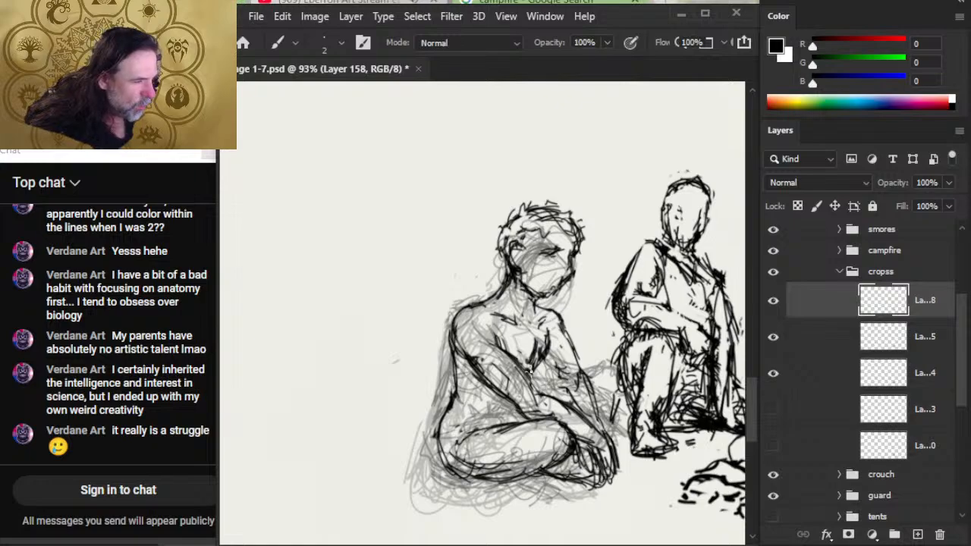
- Erase excess lines between the chest and far arm and re-ink the inner contour of the far arm
key(e)
mouse_move(549, 330)
mouse_down()
mouse_move(550, 352)
mouse_move(538, 369)
mouse_move(534, 345)
mouse_move(533, 368)
mouse_move(549, 356)
mouse_move(569, 384)
mouse_up()
key(b)
key(e)
key(b)
key(e)
key(b)
key(e)
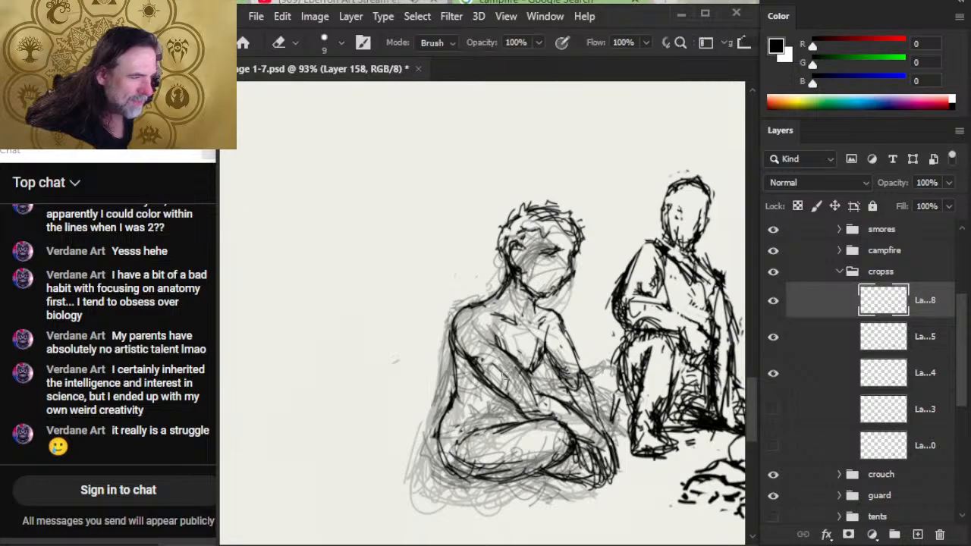
- Thin the heavy lines along the near arm and re-ink the elbow, forearm and crossing wrist contours
drag(453, 340, 502, 391)
mouse_move(476, 358)
mouse_down()
mouse_move(513, 405)
mouse_move(540, 420)
mouse_up()
key(b)
key(e)
key(b)
drag(504, 395, 529, 419)
drag(516, 410, 539, 421)
drag(530, 387, 561, 399)
mouse_move(518, 367)
mouse_down()
mouse_move(546, 402)
mouse_move(571, 387)
mouse_up()
- Ink the center line of the cross-legged figure's torso below the chest, cleaning up the surrounding strokes
key(e)
key(b)
mouse_move(538, 349)
mouse_down()
mouse_move(569, 381)
mouse_move(537, 388)
mouse_up()
key(e)
key(b)
key(e)
- Refine the chin and jawline of the cross-legged figure and erase stray lines behind the neck
mouse_move(535, 349)
mouse_down()
mouse_move(526, 341)
mouse_move(537, 300)
mouse_move(552, 301)
mouse_move(538, 299)
mouse_move(540, 320)
mouse_move(563, 281)
mouse_up()
key(b)
key(e)
key(b)
key(e)
key(b)
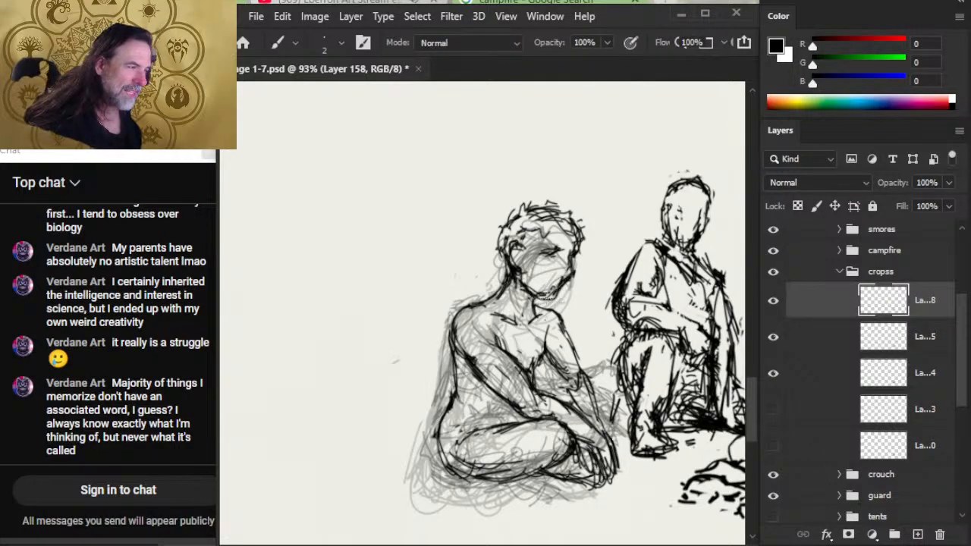
key(e)
key(b)
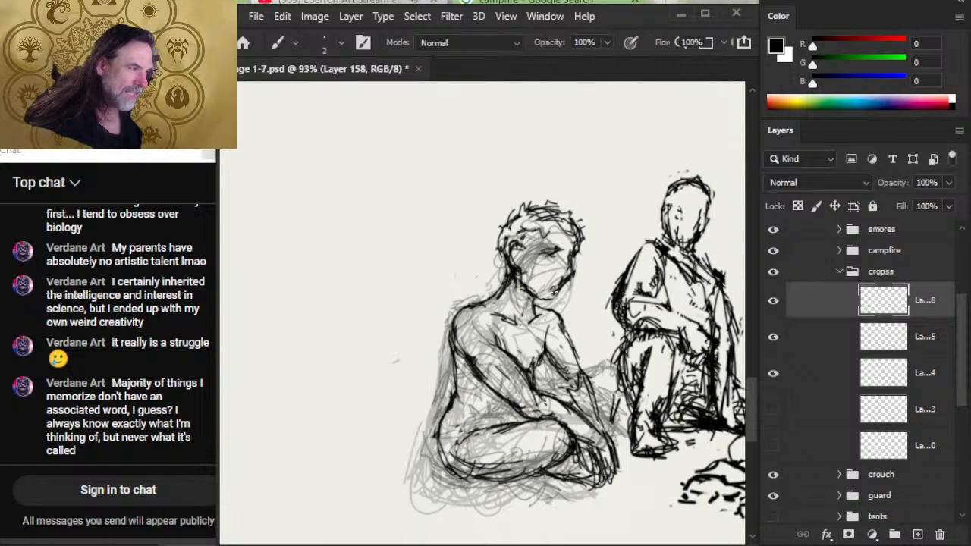
key(e)
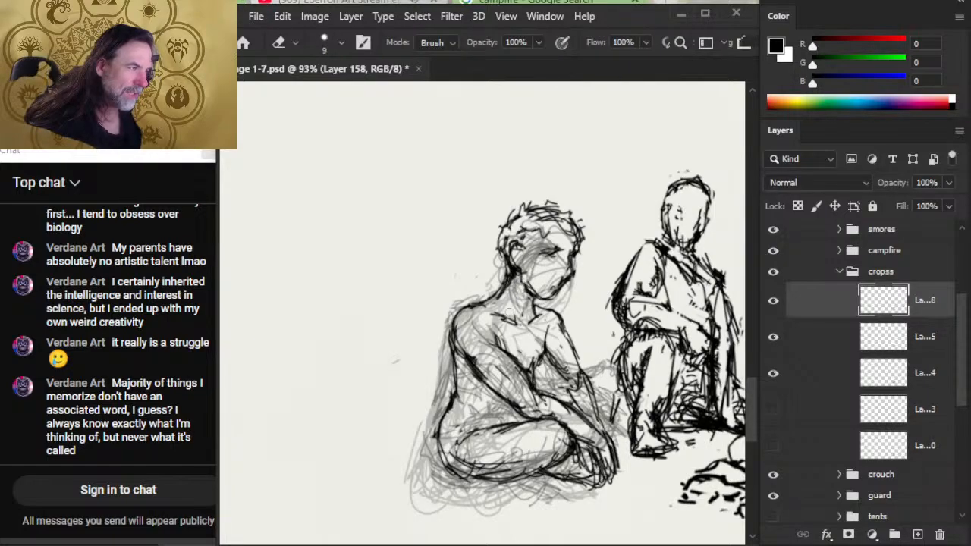
drag(479, 296, 500, 277)
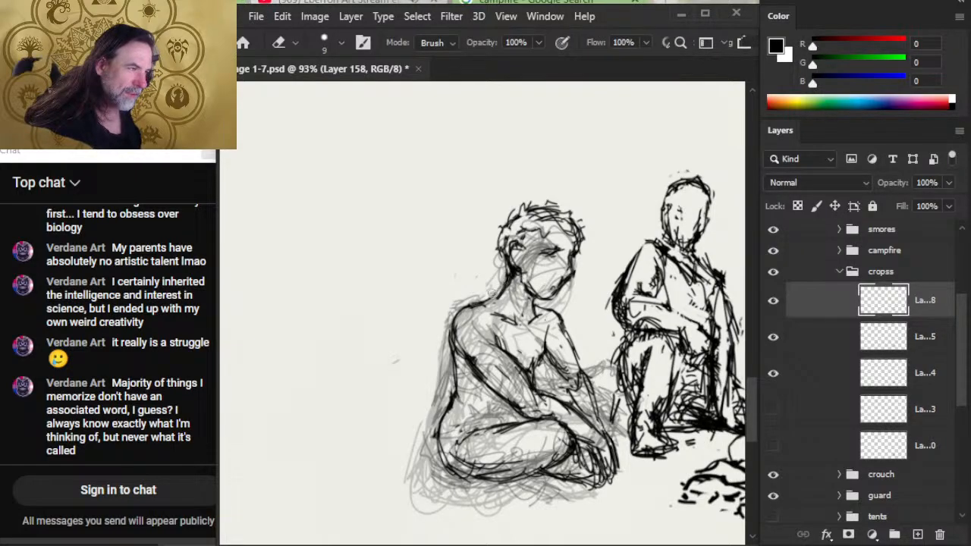
- Lasso the cross-legged figure's head, scale it down slightly with Free Transform, and clear the selection
key(z)
drag(534, 320, 453, 310)
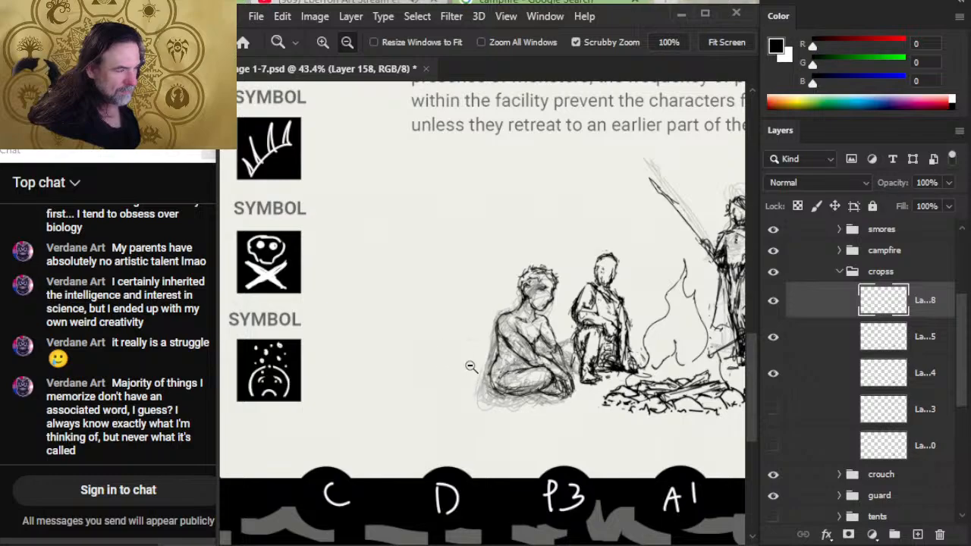
click(516, 315)
key(l)
drag(528, 228, 509, 278)
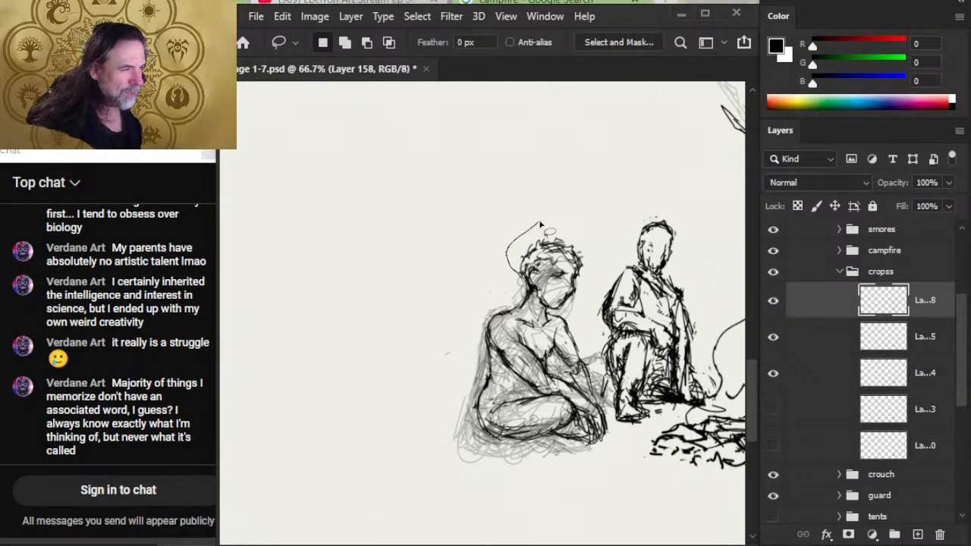
drag(540, 224, 551, 224)
right_click(489, 284)
click(547, 400)
key(Return)
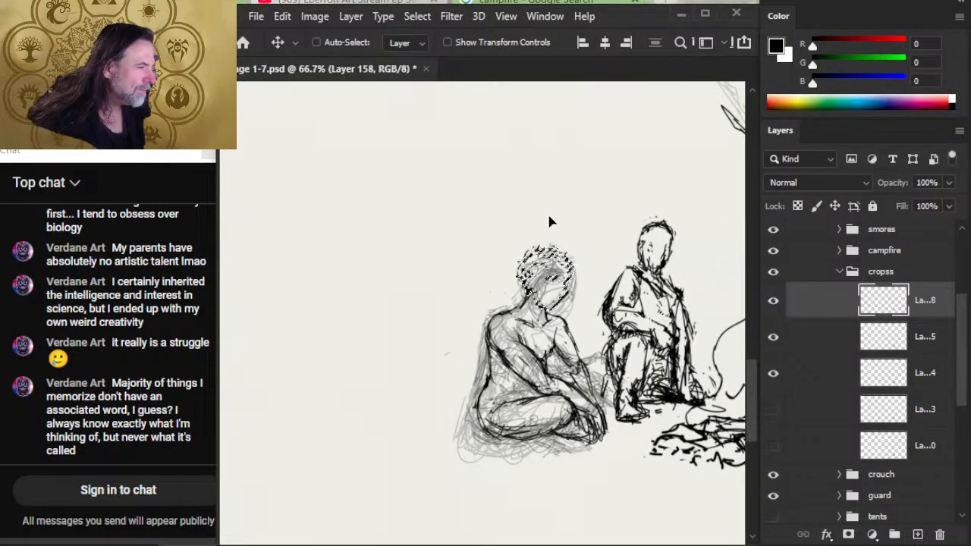
key(ctrl+d)
key(l)
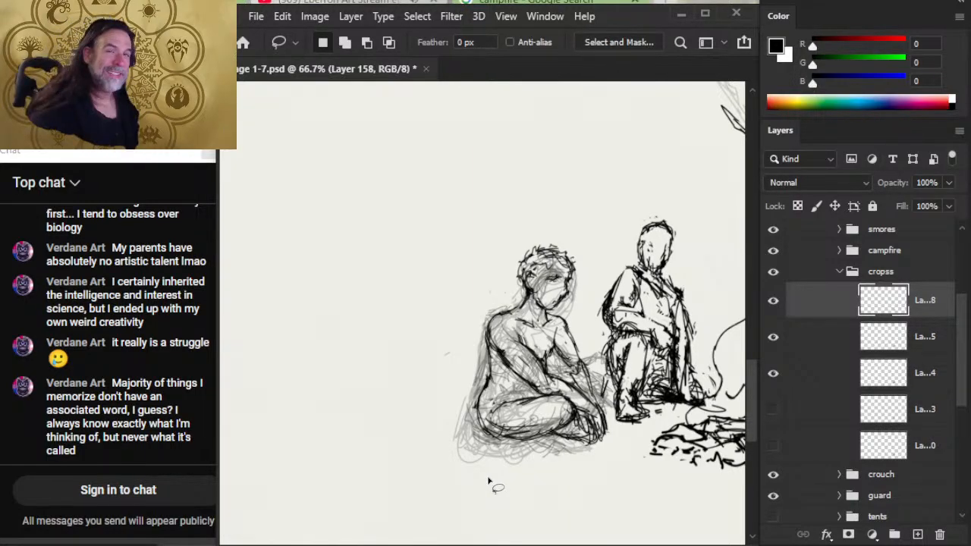
- Rework the cross-legged figure's lower back, inking the curve into the hip and erasing excess strokes
key(e)
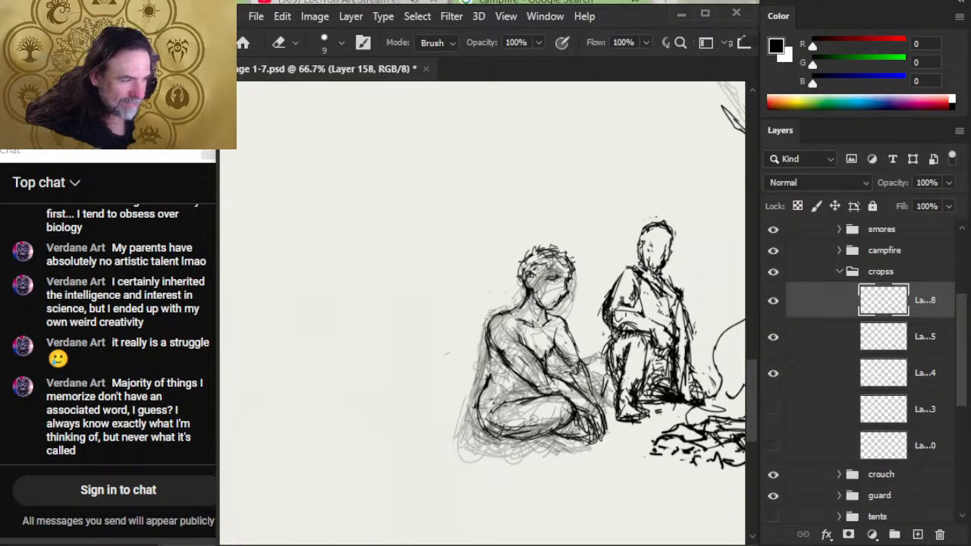
key(b)
drag(492, 345, 488, 417)
drag(492, 382, 489, 428)
key(e)
drag(493, 384, 487, 431)
key(b)
- Switch to the browser and search Google for "neck muscle diagram"
key(alt+Tab)
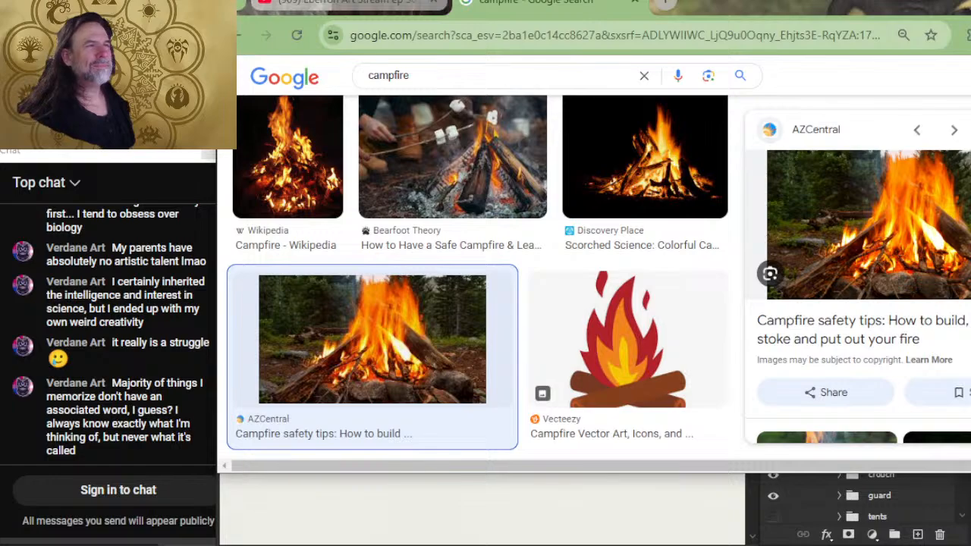
click(384, 38)
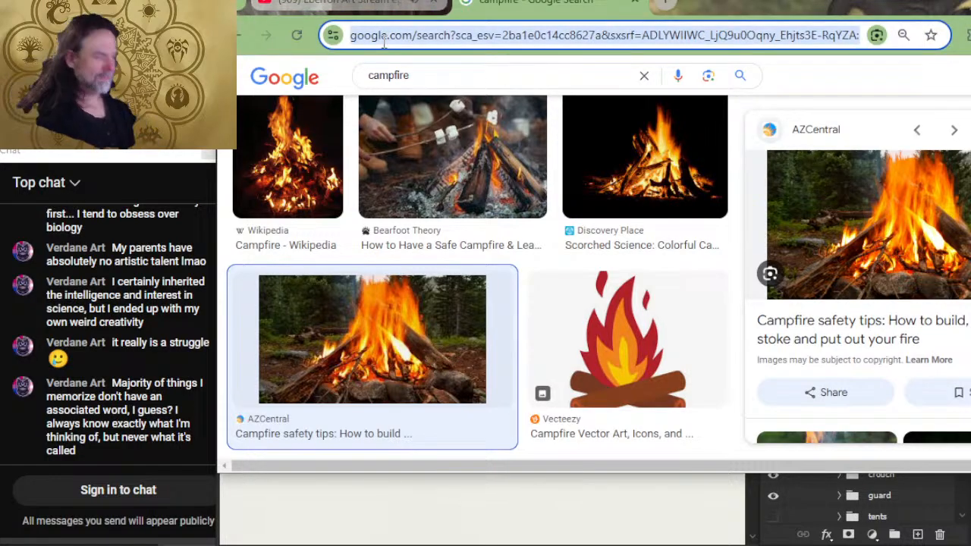
text(neck mus)
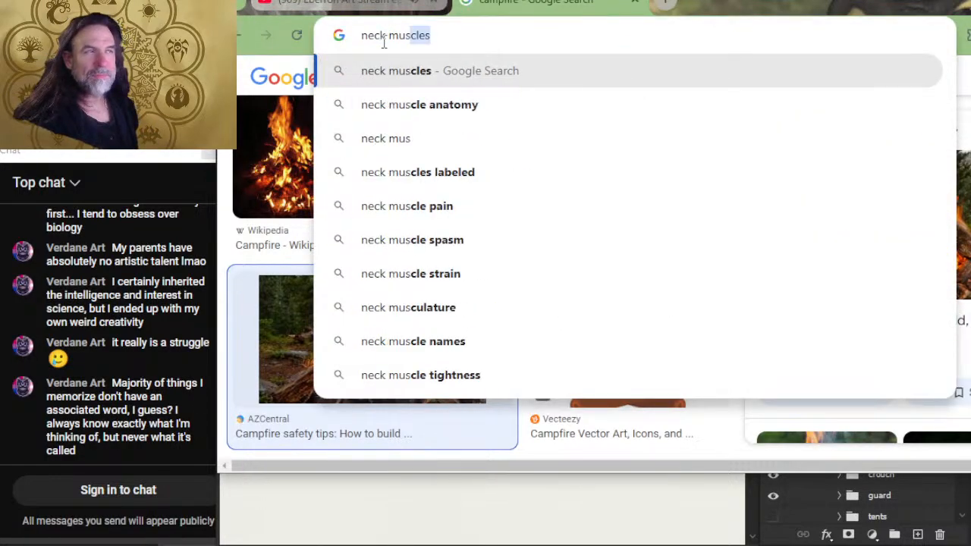
text(cle d)
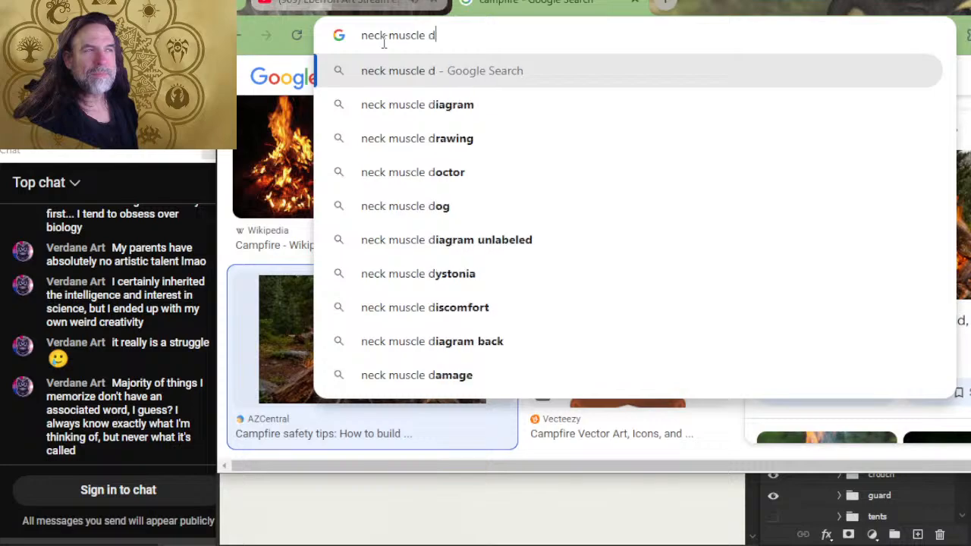
text(iagra)
key(Return)
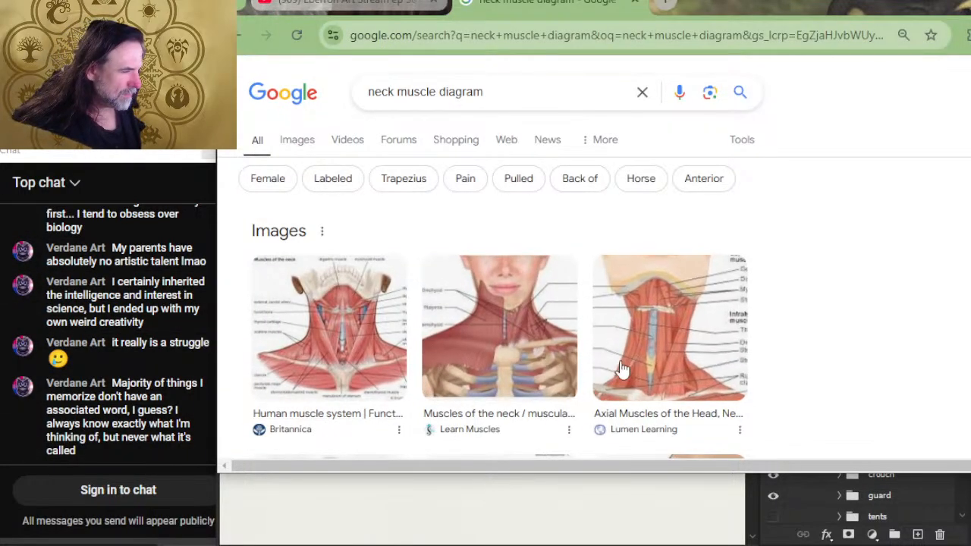
- Open the Britannica neck muscle diagram full size, study it, close both reference pages and return to Photoshop
click(345, 339)
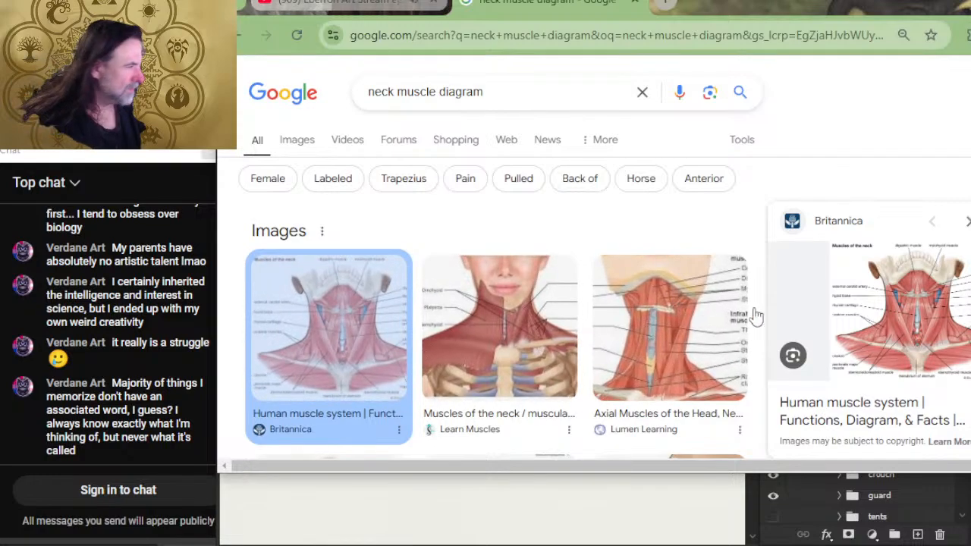
right_click(891, 322)
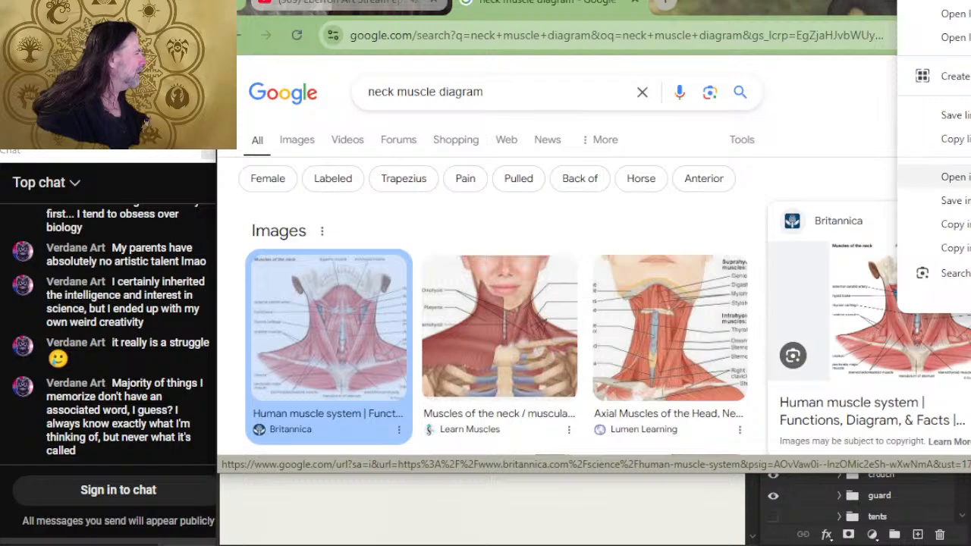
click(949, 176)
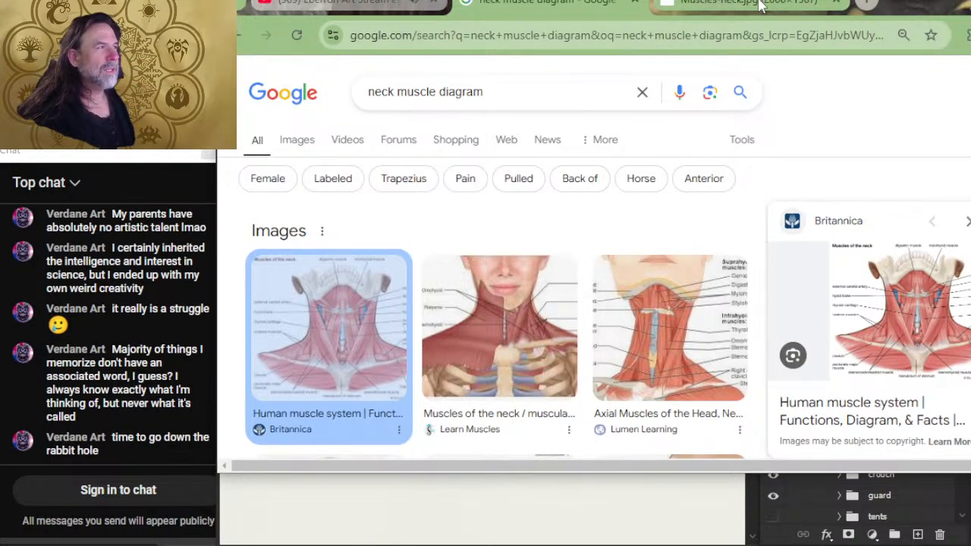
click(751, 6)
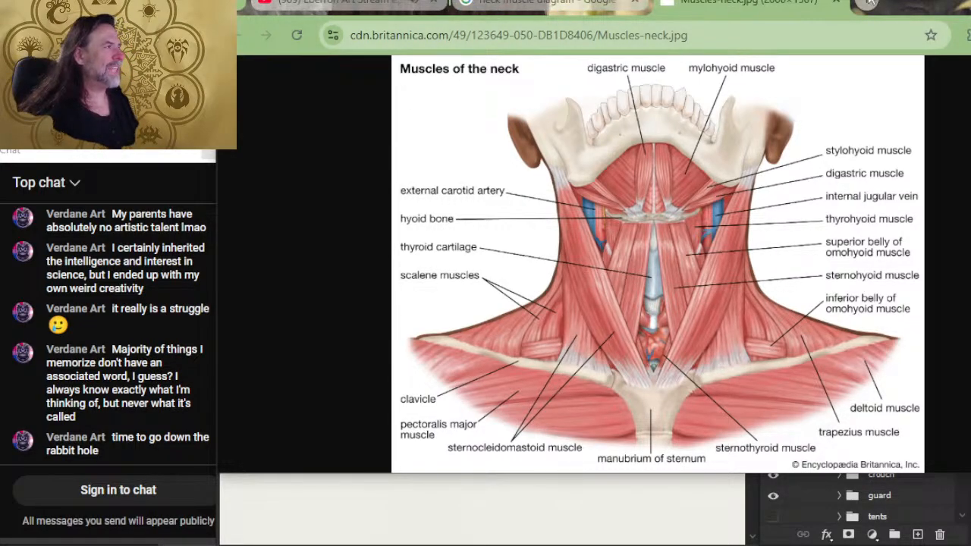
click(836, 10)
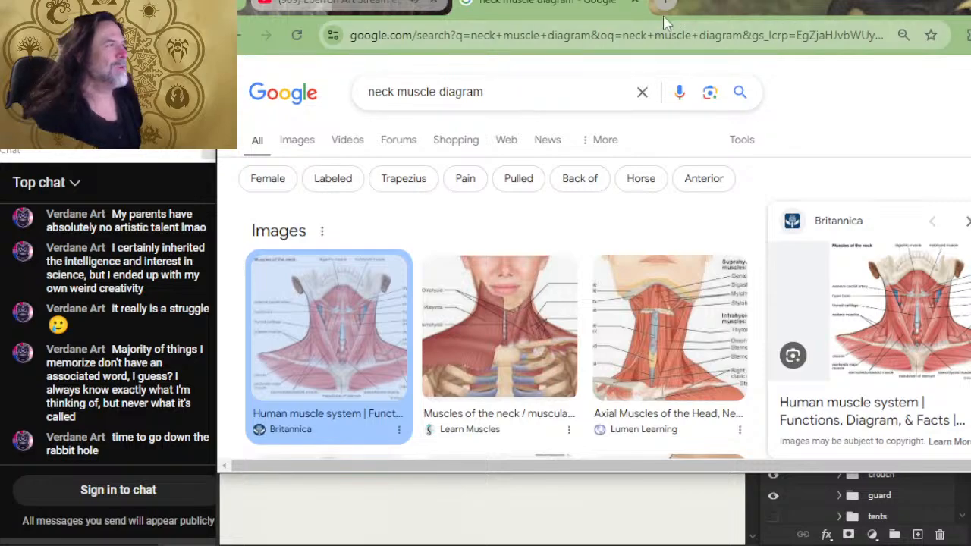
click(635, 2)
key(alt+Tab)
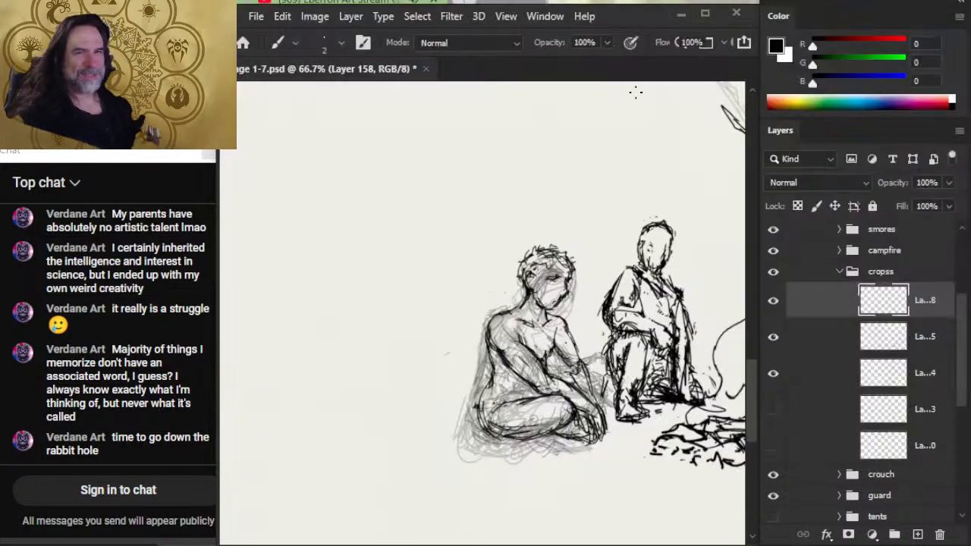
- Ink darker strokes along the cross-legged figure's lower back down to the seat
key(z)
drag(477, 370, 491, 385)
key(e)
key(b)
mouse_move(501, 361)
mouse_down()
mouse_move(483, 404)
mouse_move(487, 438)
mouse_up()
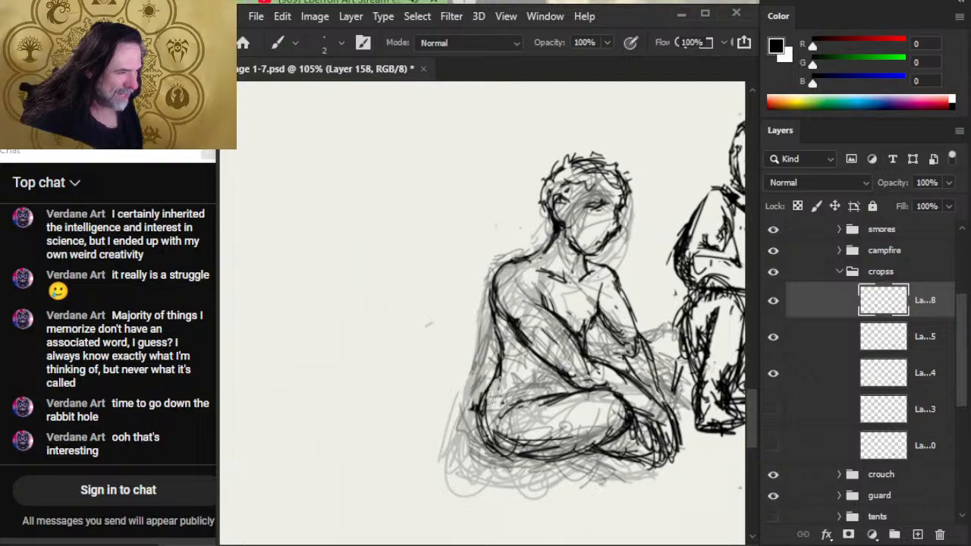
mouse_move(487, 390)
mouse_down()
mouse_move(489, 435)
mouse_move(473, 414)
mouse_move(498, 435)
mouse_move(489, 436)
mouse_up()
- Re-ink the curve of the hip and buttock into the thigh's underside, erasing overlapping lines inside it
key(e)
key(b)
drag(503, 375, 492, 448)
drag(492, 396, 516, 455)
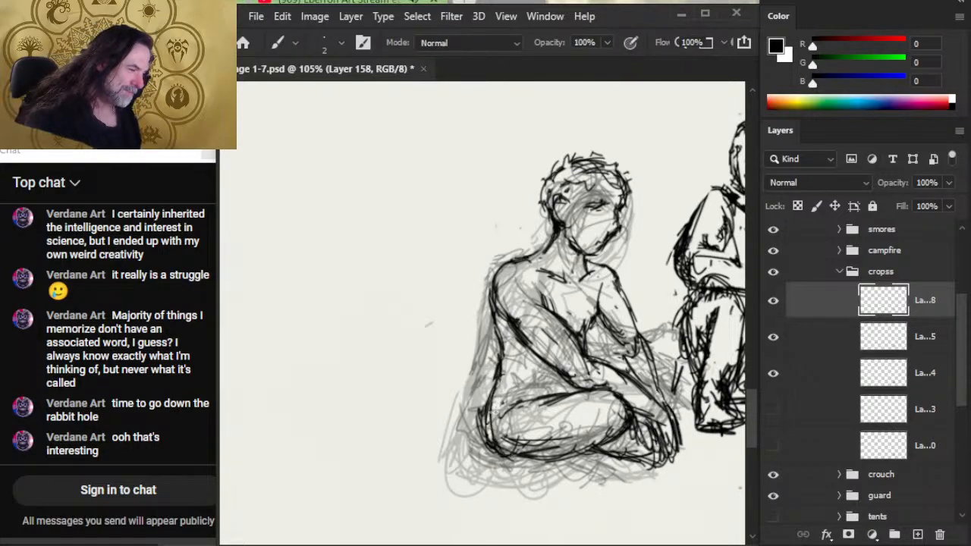
drag(493, 414, 521, 453)
key(e)
drag(507, 396, 489, 444)
key(b)
drag(501, 378, 479, 453)
- Erase the doubled strokes along the top of the near thigh and redraw its upper contour toward the knee
key(e)
mouse_move(548, 396)
mouse_down()
mouse_move(509, 426)
mouse_move(530, 404)
mouse_move(517, 391)
mouse_move(545, 393)
mouse_move(519, 406)
mouse_move(525, 389)
mouse_move(569, 416)
mouse_move(555, 410)
mouse_move(589, 391)
mouse_up()
key(b)
key(e)
key(b)
key(e)
key(b)
key(e)
- Strengthen the lower hip contour and erase stray lines beneath the thigh and outside the lower back
mouse_move(480, 404)
mouse_down()
mouse_move(493, 455)
mouse_move(476, 416)
mouse_up()
key(b)
mouse_move(507, 452)
mouse_down()
mouse_move(509, 398)
mouse_move(485, 419)
mouse_up()
key(e)
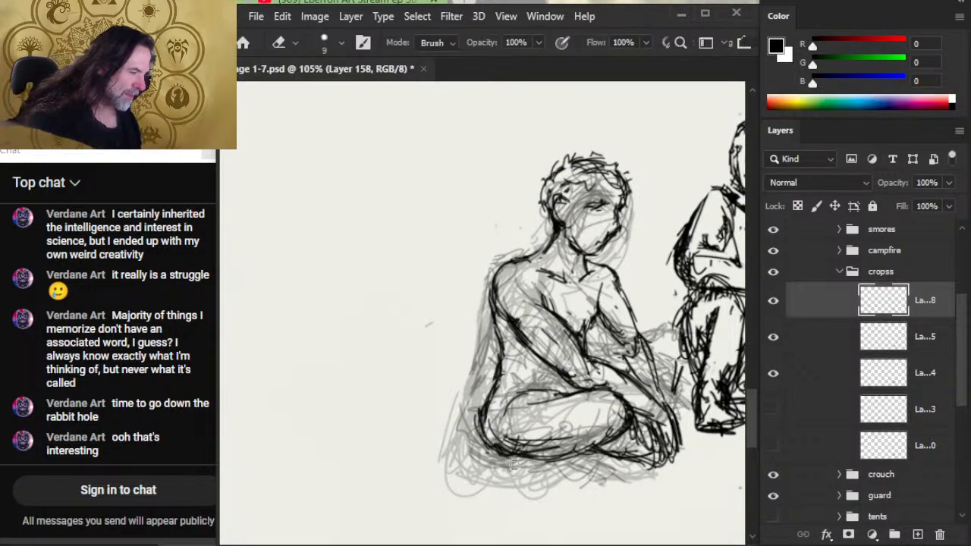
mouse_move(512, 464)
mouse_down()
mouse_move(539, 462)
mouse_move(507, 459)
mouse_move(524, 458)
mouse_move(497, 446)
mouse_move(569, 463)
mouse_up()
key(b)
key(e)
drag(478, 432, 496, 363)
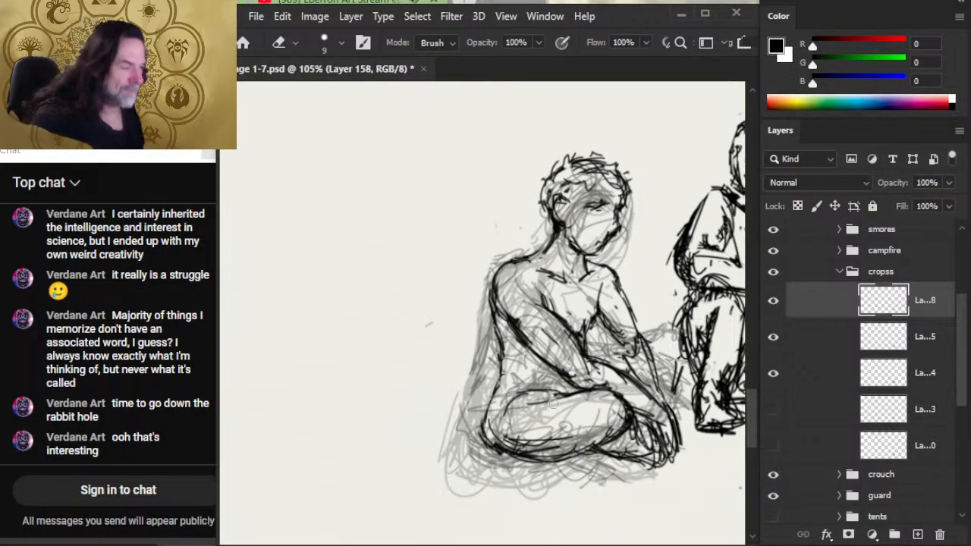
- Ink the side of the torso beneath the near arm and the chest edge beside the far arm
key(b)
drag(534, 348, 534, 382)
key(e)
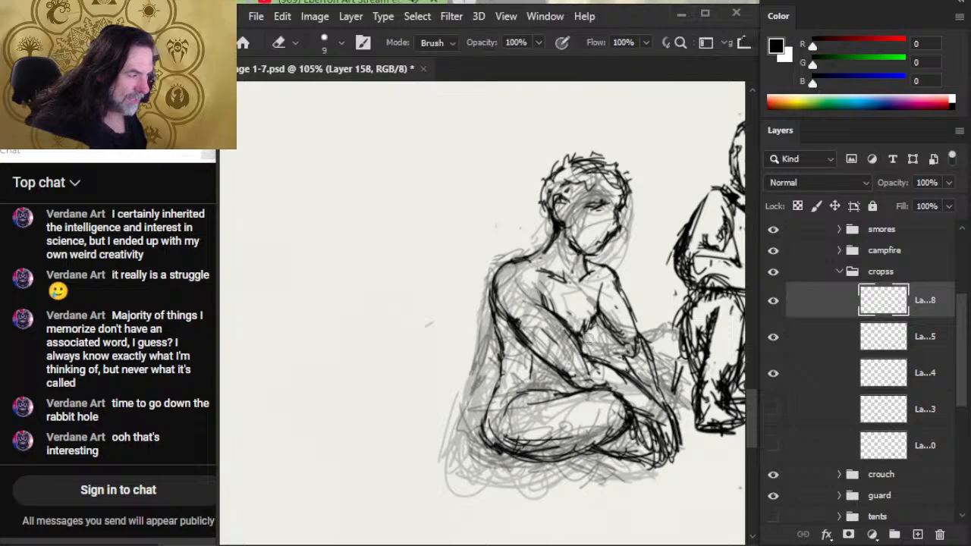
key(b)
drag(594, 325, 596, 299)
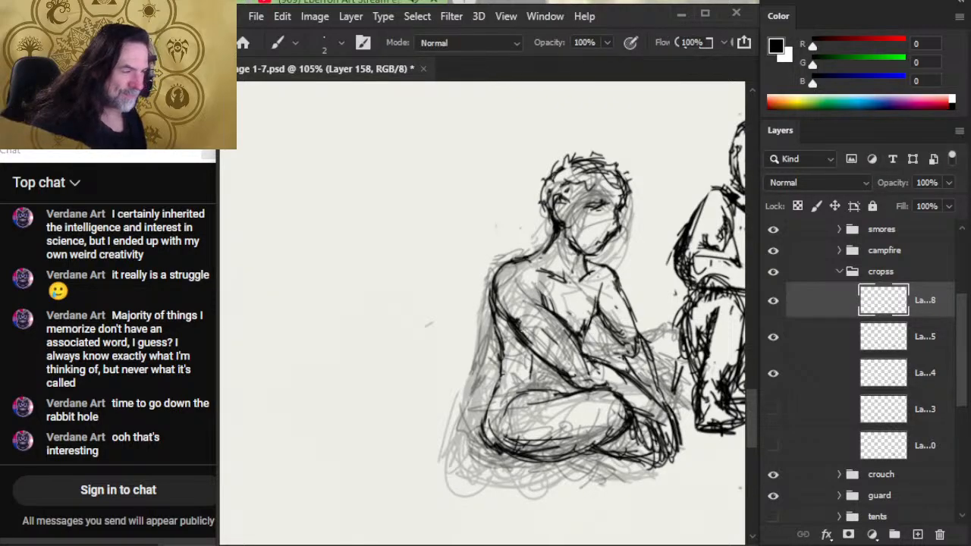
- Clean up and strengthen the far arm's contour from the elbow along the forearm toward the hand
key(e)
key(b)
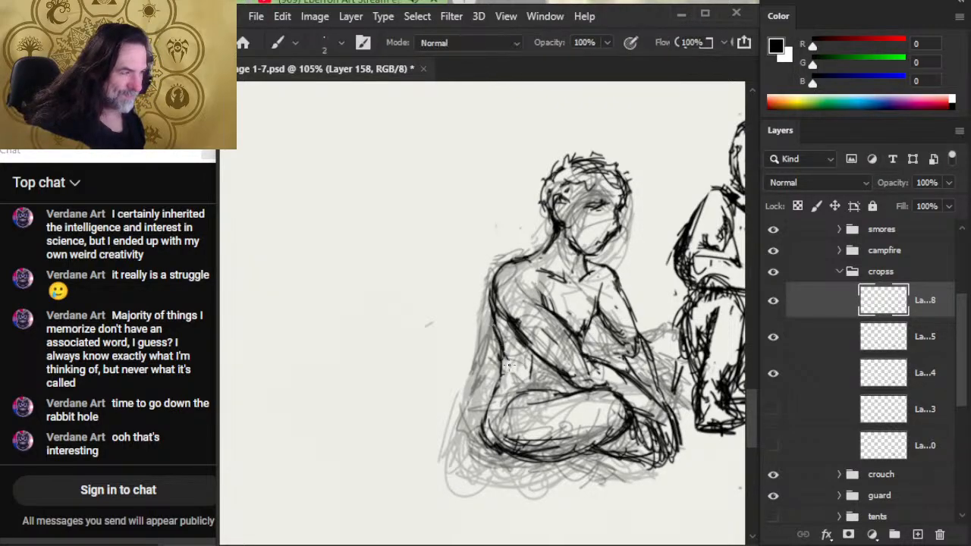
key(e)
key(b)
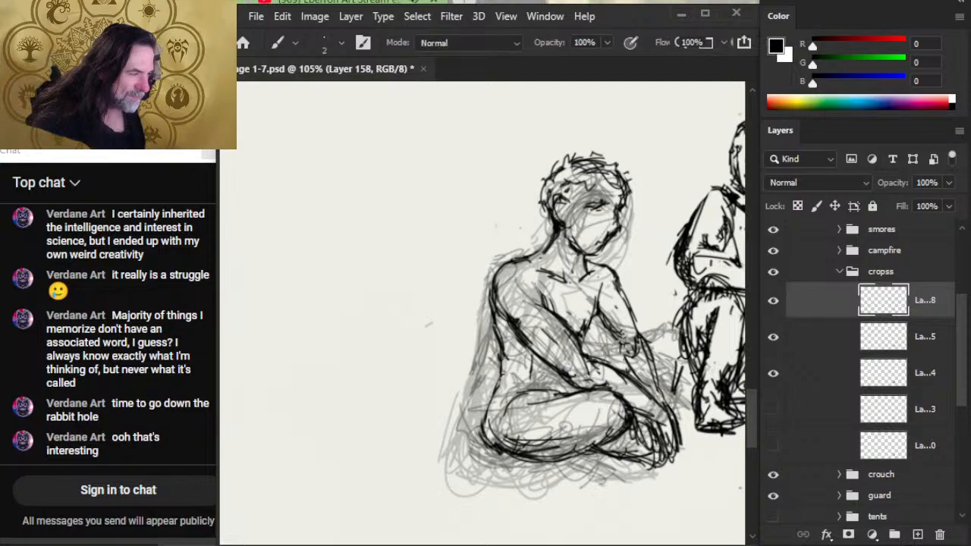
mouse_move(621, 337)
mouse_down()
mouse_move(654, 358)
mouse_move(648, 350)
mouse_move(671, 422)
mouse_up()
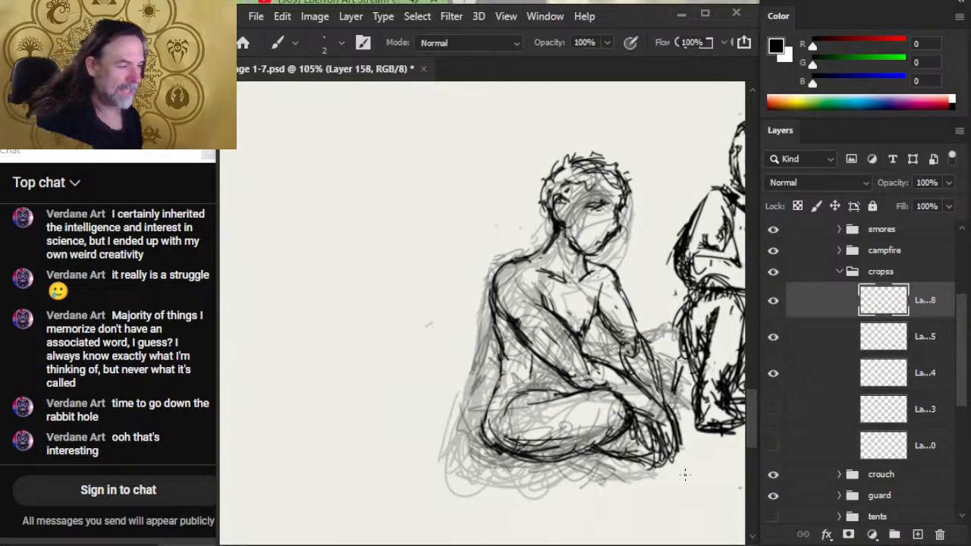
key(e)
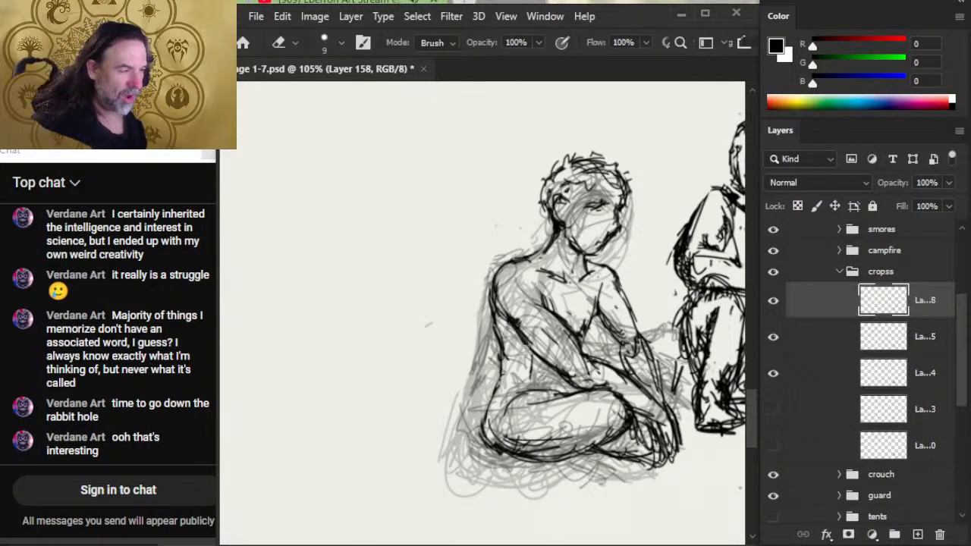
- Darken the back of the near upper arm and erase stray strokes around its rounded shoulder
key(b)
drag(500, 310, 528, 348)
drag(494, 311, 517, 336)
key(e)
mouse_move(497, 304)
mouse_down()
mouse_move(501, 262)
mouse_move(519, 259)
mouse_up()
key(b)
key(e)
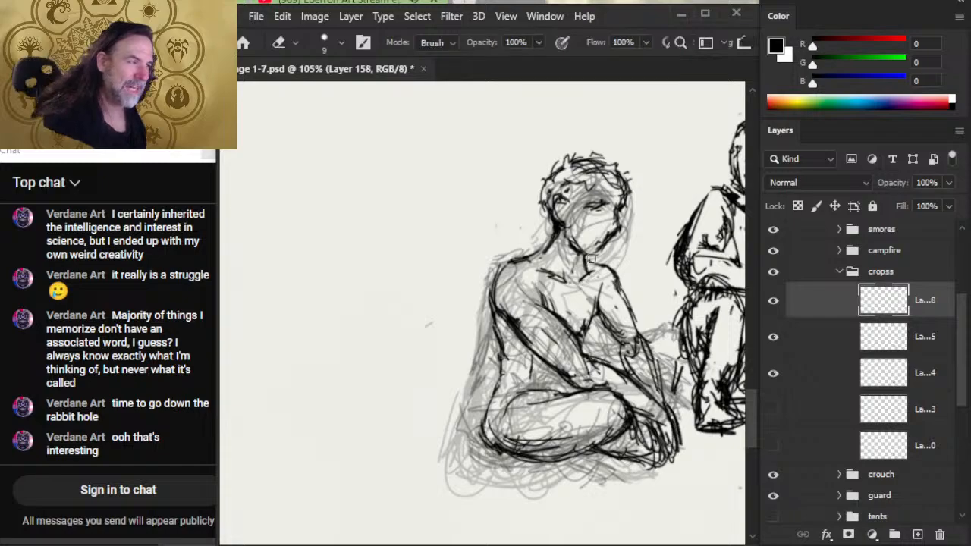
- Ink the neck line below the chin and trim the outer edge of the slope from neck to near shoulder
key(b)
key(e)
key(b)
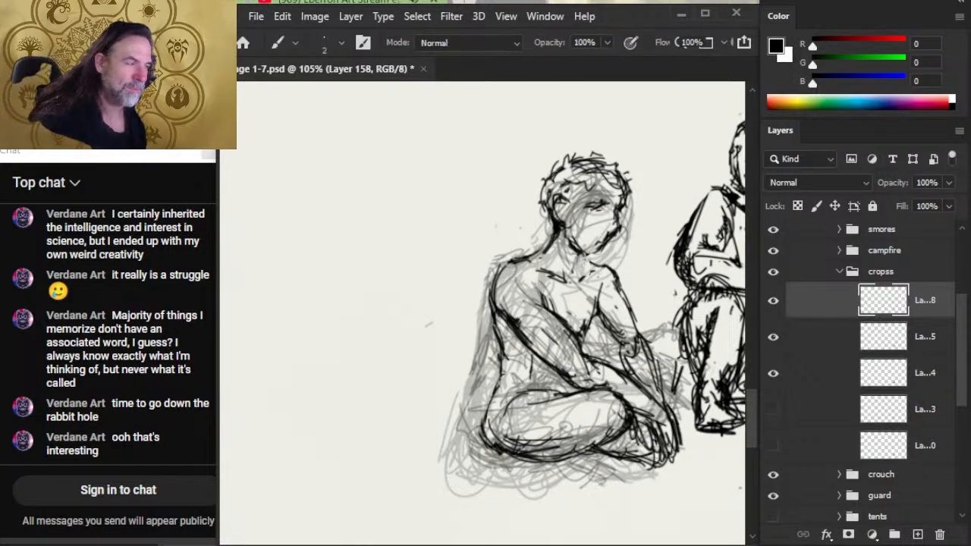
drag(580, 257, 605, 269)
key(e)
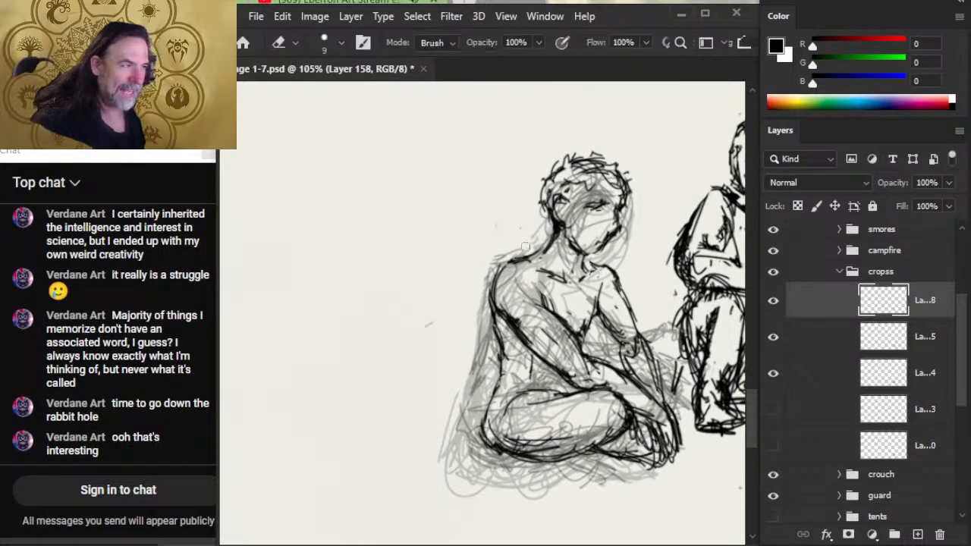
mouse_move(535, 245)
mouse_down()
mouse_move(520, 255)
mouse_move(551, 242)
mouse_move(558, 223)
mouse_up()
key(b)
drag(583, 260, 587, 264)
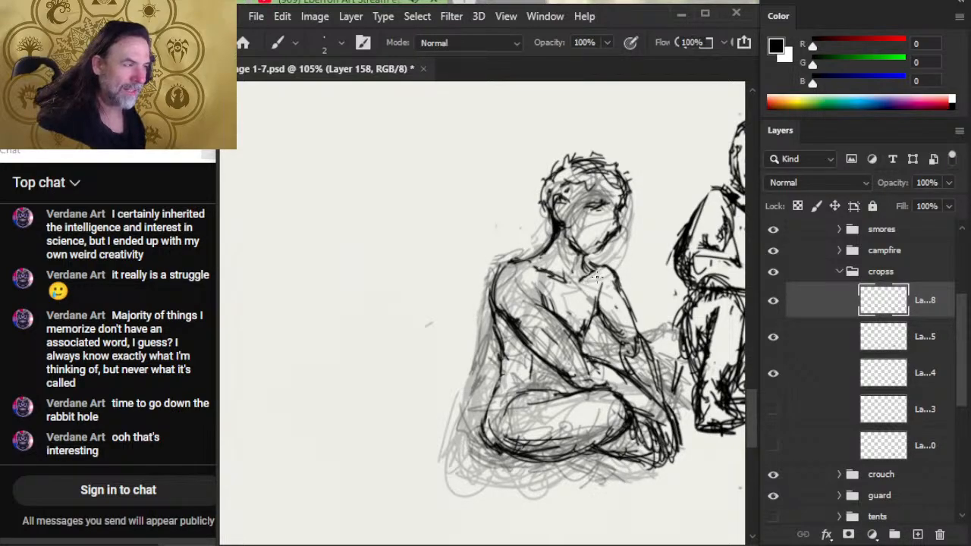
- Erase overlapping strokes at the base of the throat and redraw the collarbones meeting there
key(e)
mouse_move(582, 266)
mouse_down()
mouse_move(585, 276)
mouse_move(593, 265)
mouse_move(582, 280)
mouse_up()
key(b)
key(e)
key(b)
key(e)
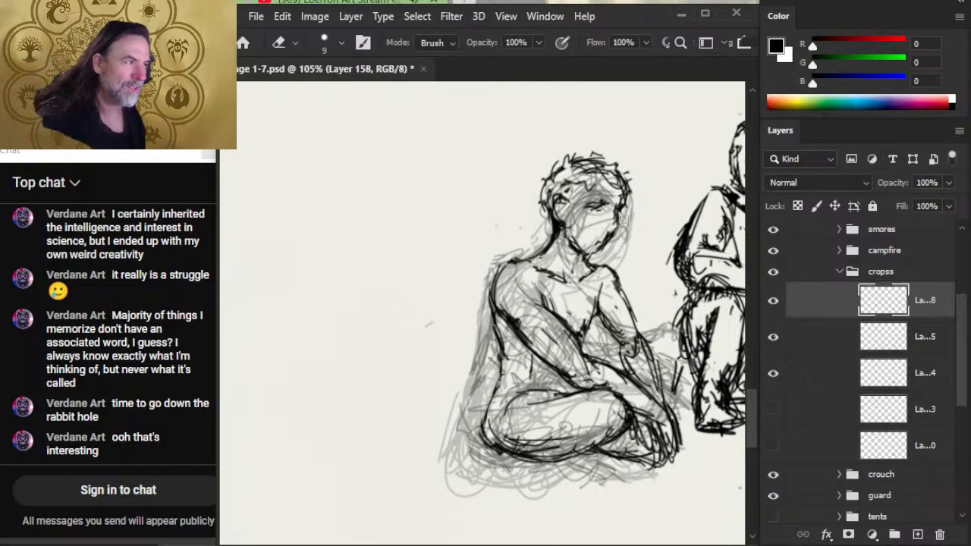
- Ink the crease from the near collarbone toward the armpit and short strokes down the middle of the chest
key(b)
key(e)
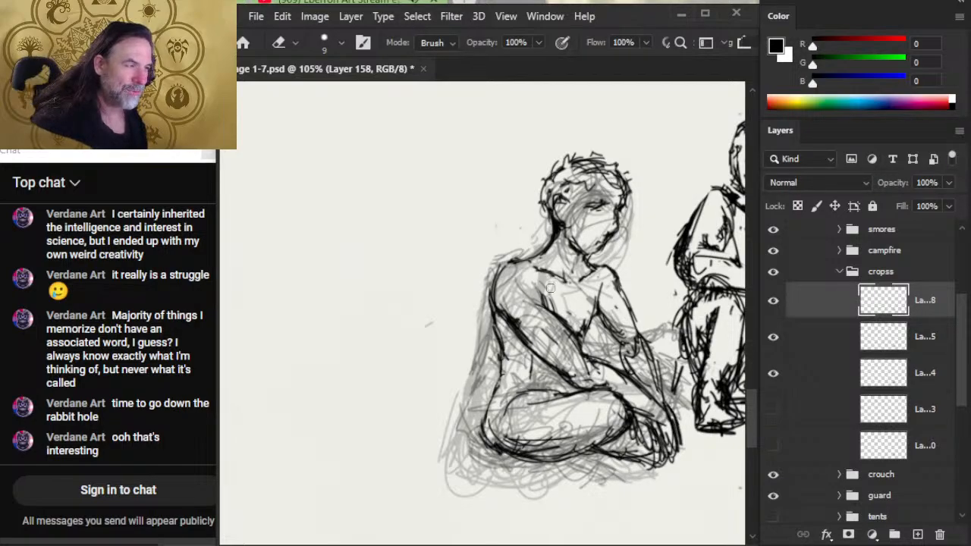
key(b)
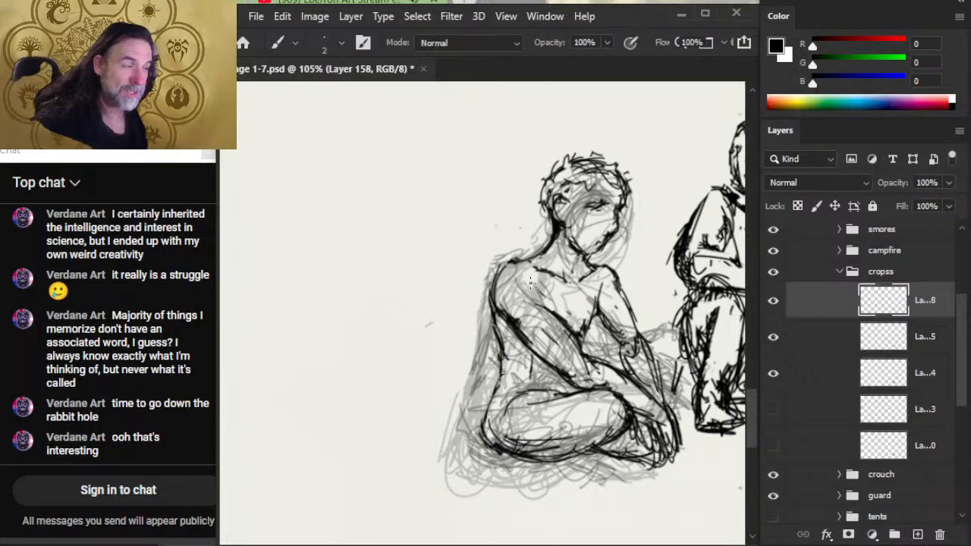
key(e)
key(b)
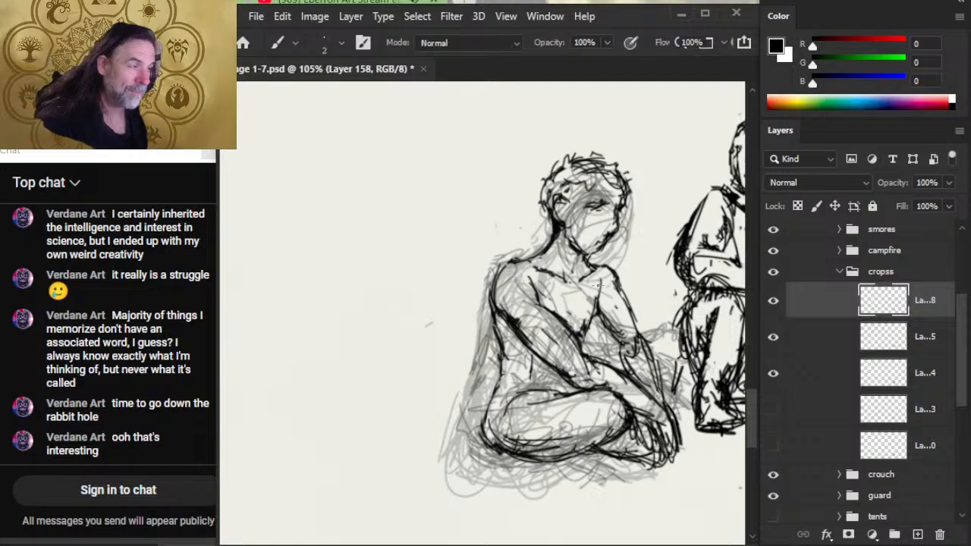
key(e)
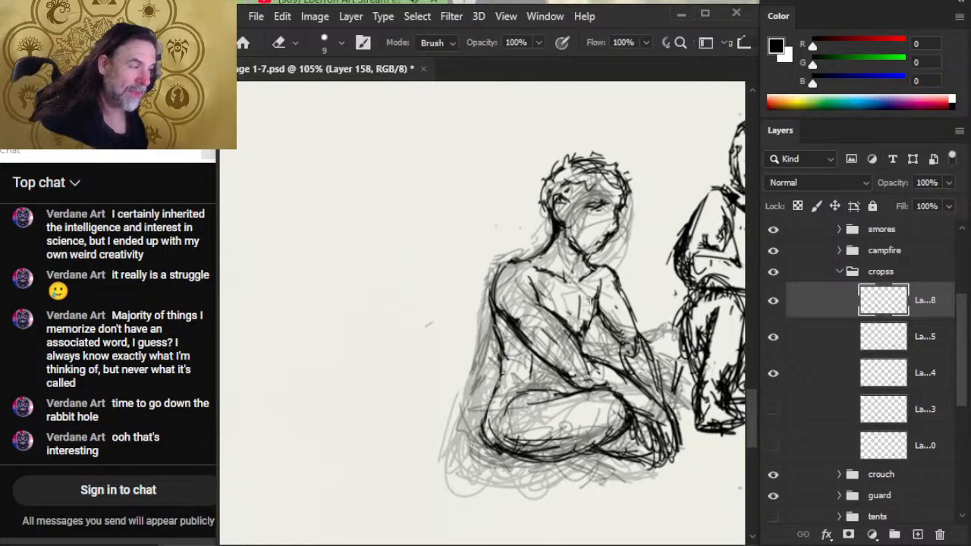
key(b)
key(e)
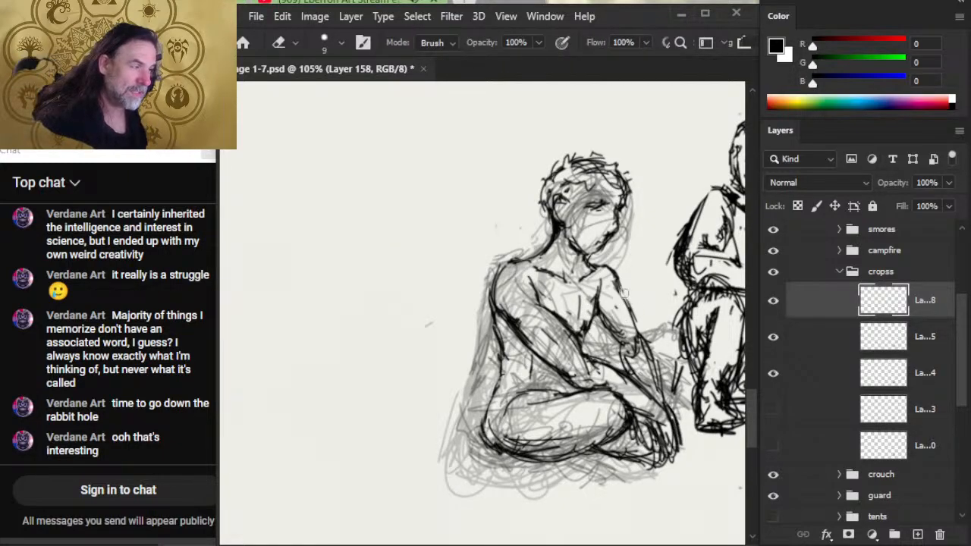
- Re-ink the outer contour of the far shoulder and upper arm
key(b)
mouse_move(620, 291)
mouse_down()
mouse_move(631, 315)
mouse_move(622, 285)
mouse_move(588, 261)
mouse_move(615, 270)
mouse_move(621, 296)
mouse_up()
key(e)
key(b)
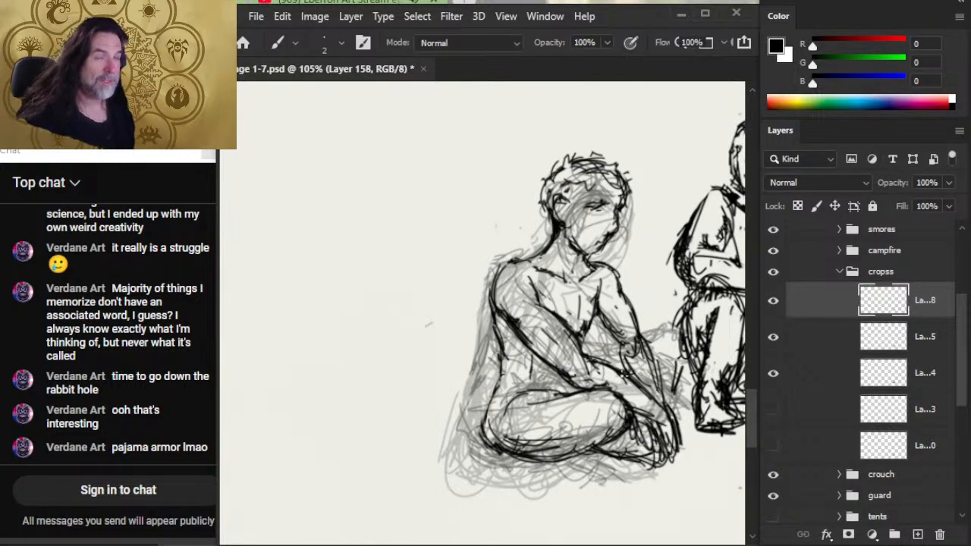
key(e)
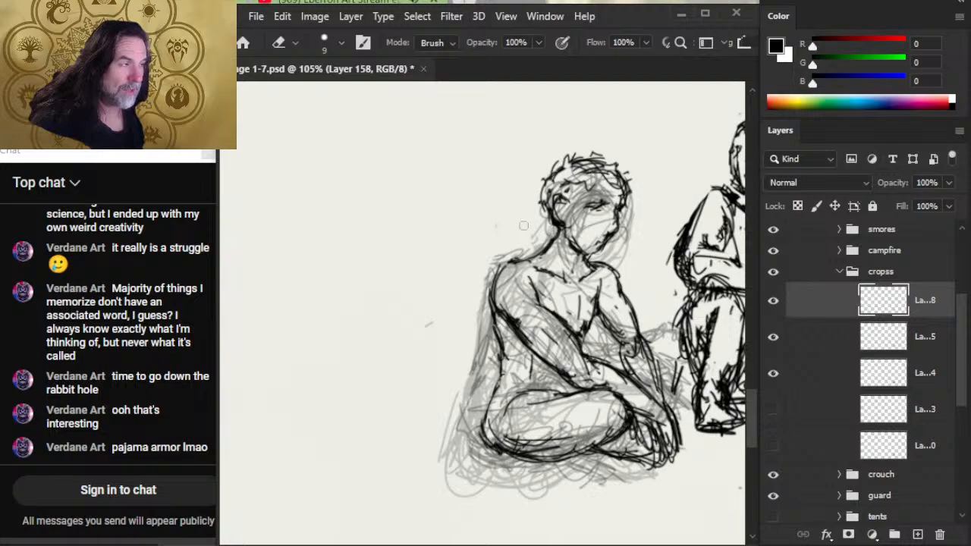
- Erase excess ink along the nape and redraw the back of the neck with a cleaner line
mouse_move(548, 225)
mouse_down()
mouse_move(557, 221)
mouse_move(551, 243)
mouse_up()
key(b)
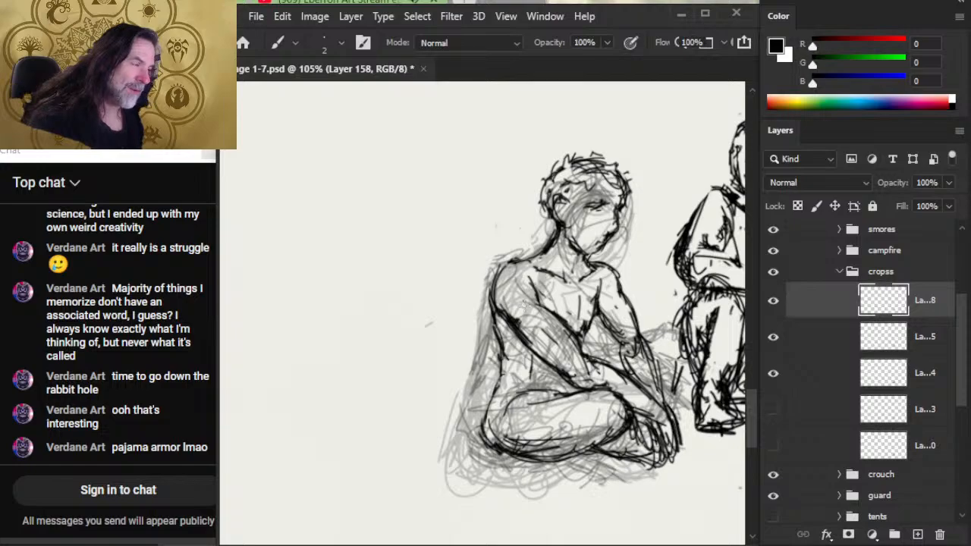
key(e)
mouse_move(543, 244)
mouse_down()
mouse_move(551, 252)
mouse_move(554, 239)
mouse_up()
key(b)
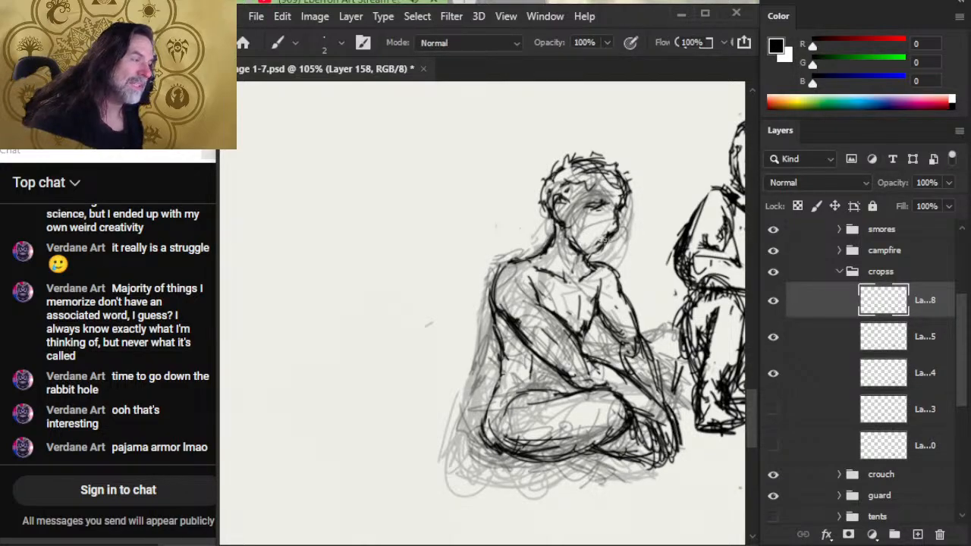
- Lasso the figure's head, nudge it slightly forward away from the nape, and deselect it
key(l)
mouse_move(528, 181)
mouse_down()
mouse_move(523, 209)
mouse_move(557, 224)
mouse_move(565, 253)
mouse_move(583, 257)
mouse_move(631, 242)
mouse_move(650, 173)
mouse_move(585, 228)
mouse_up()
key(v)
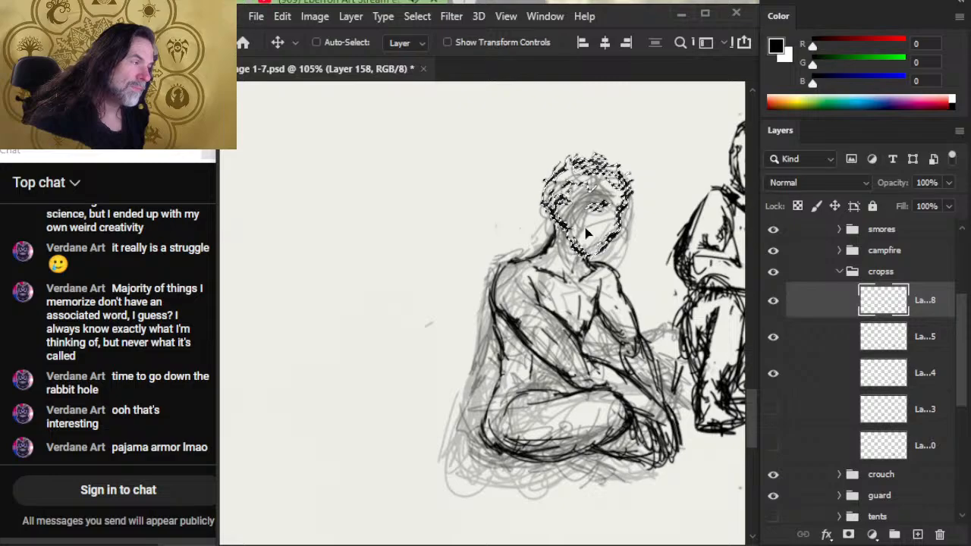
key(ctrl+d)
key(l)
key(b)
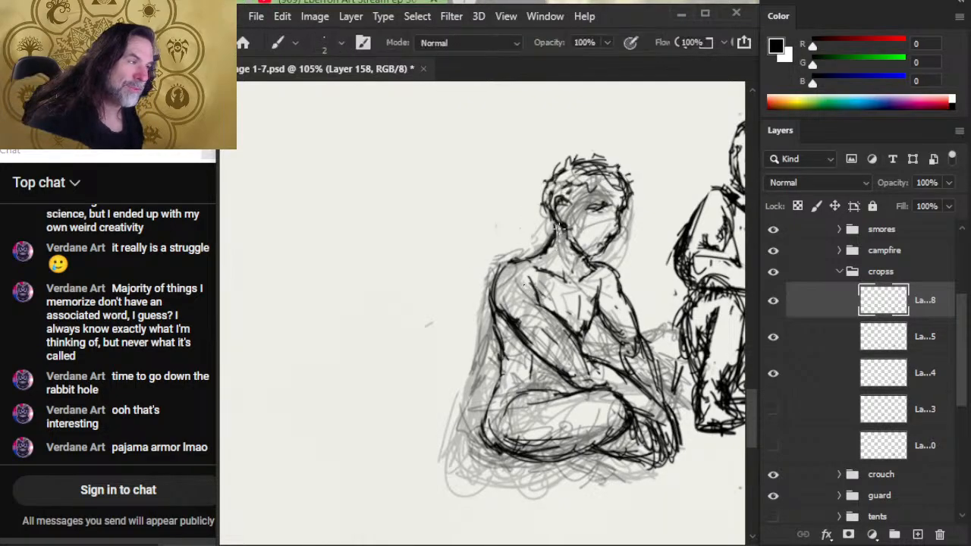
- Erase the old nape line and redraw the back of the neck from the shifted head into the near shoulder
key(e)
key(b)
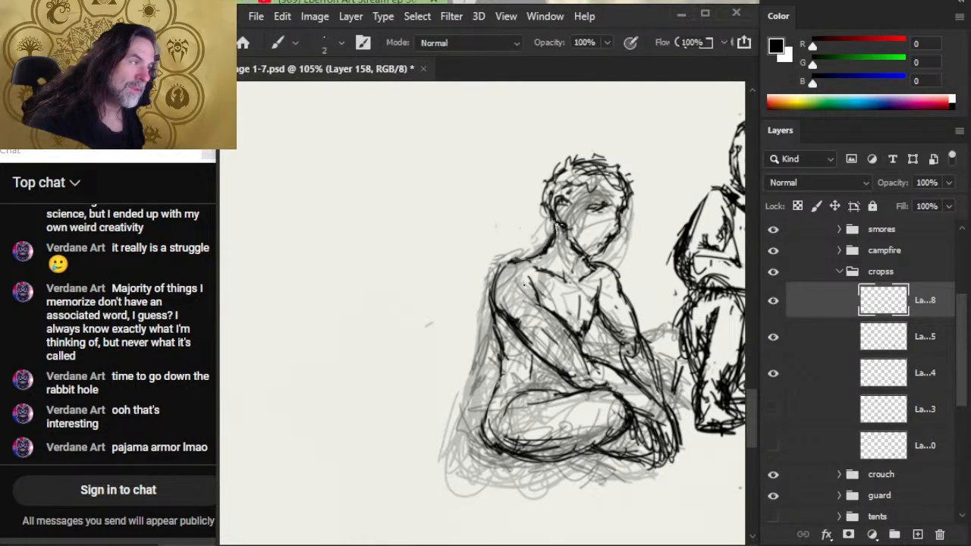
key(l)
key(e)
key(b)
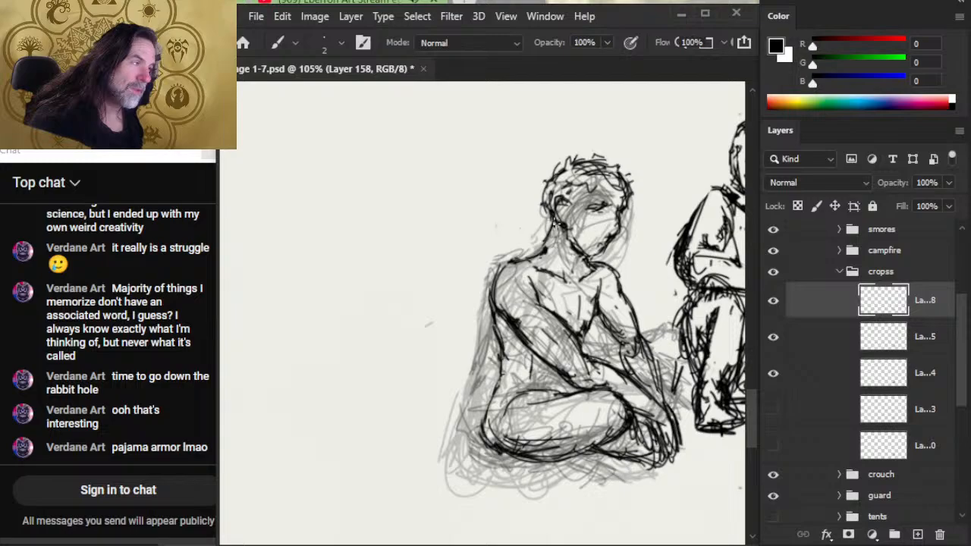
key(e)
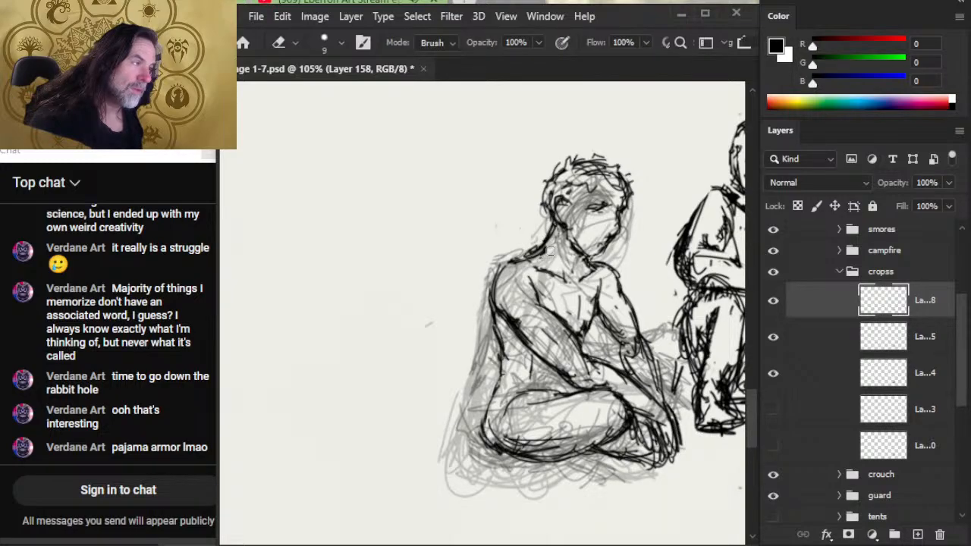
key(b)
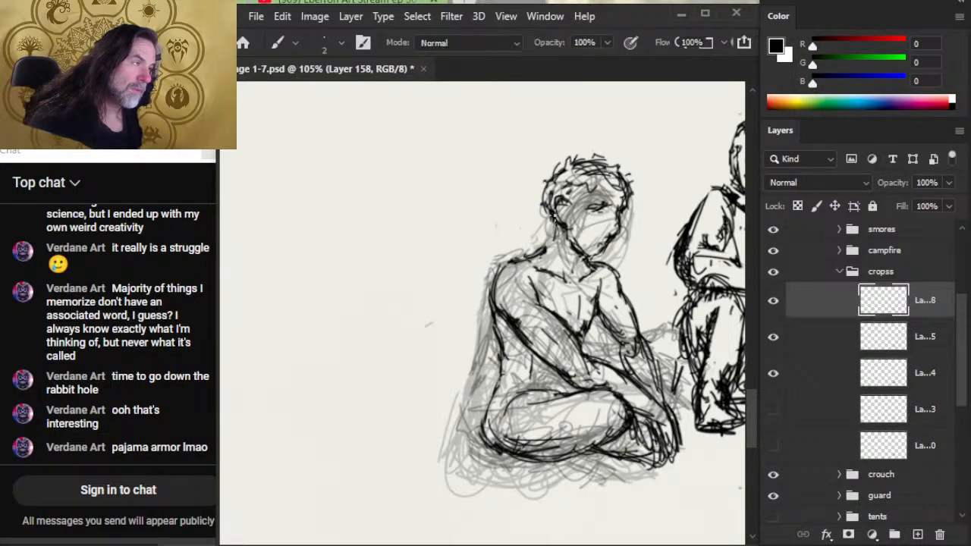
drag(554, 233, 534, 257)
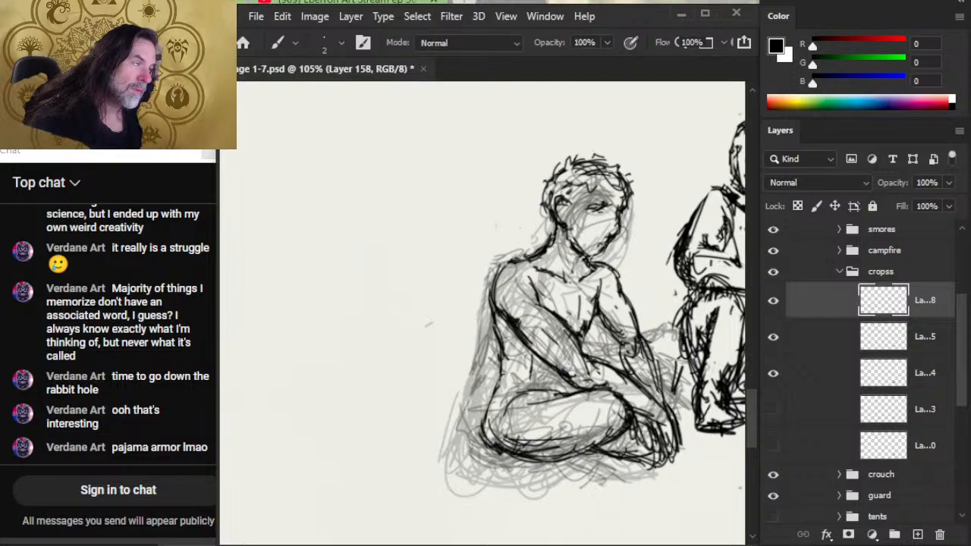
key(e)
key(b)
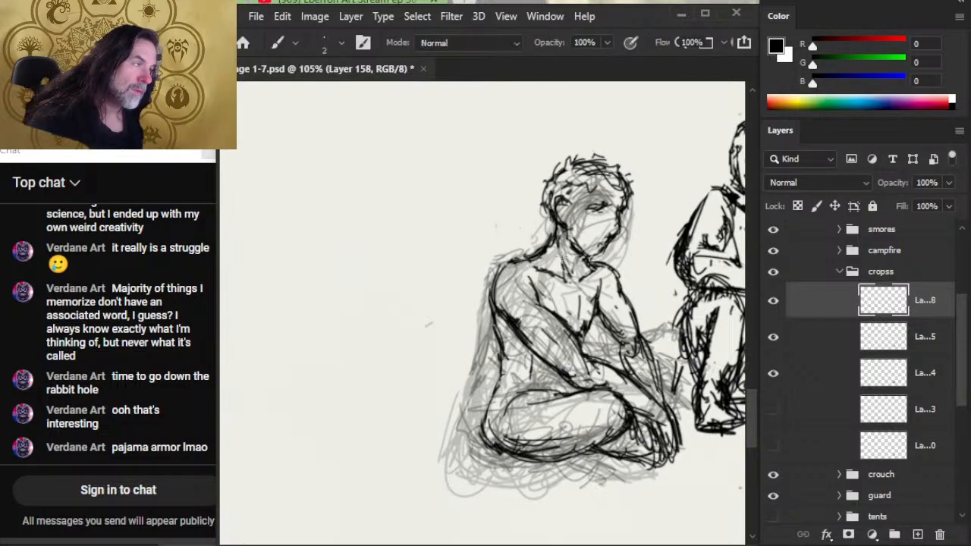
- Ink the near side of the throat down to the collarbone and erase stray lines beneath the jaw
drag(560, 254, 563, 275)
key(e)
key(b)
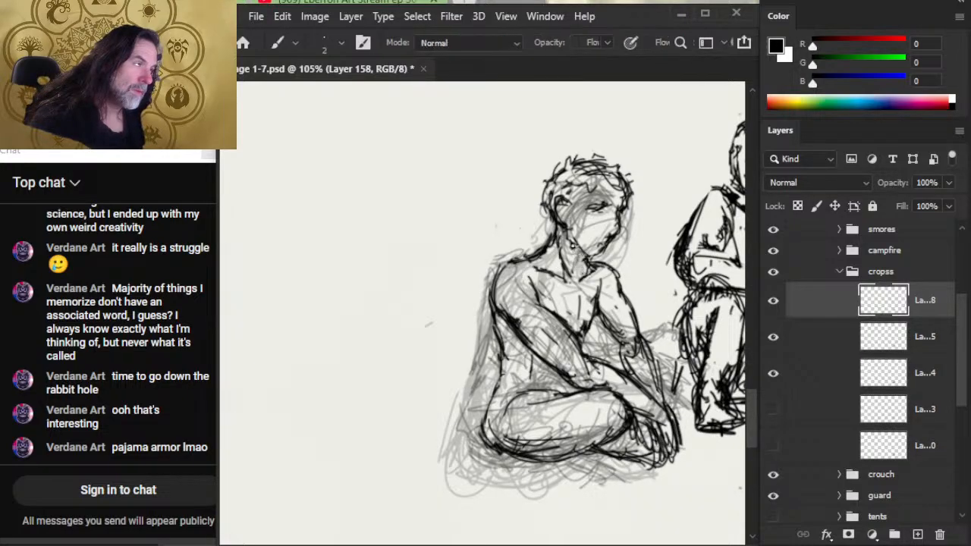
key(e)
mouse_move(575, 247)
mouse_down()
mouse_move(597, 267)
mouse_move(593, 261)
mouse_move(585, 272)
mouse_move(589, 260)
mouse_up()
key(b)
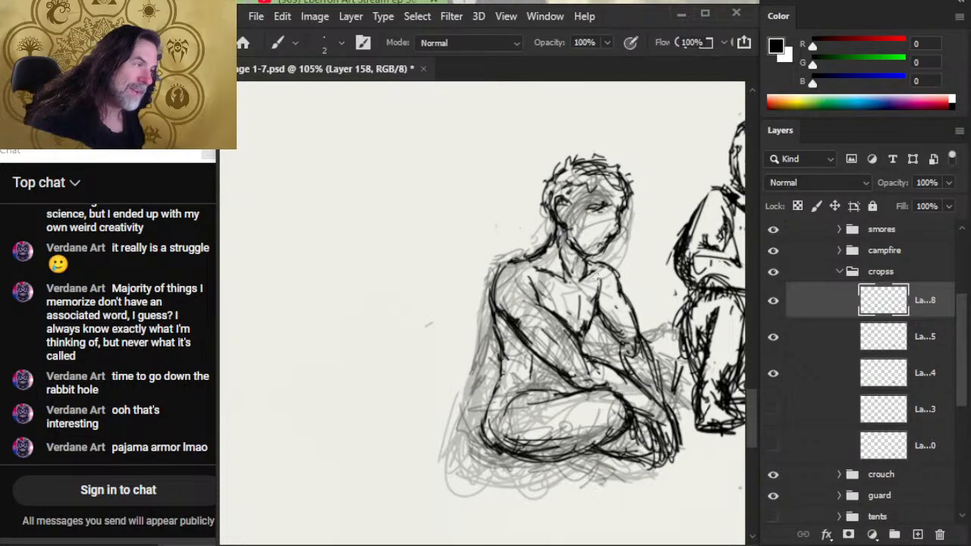
- Trim the slope between neck and near shoulder, and re-ink the near collarbone
key(e)
key(b)
key(e)
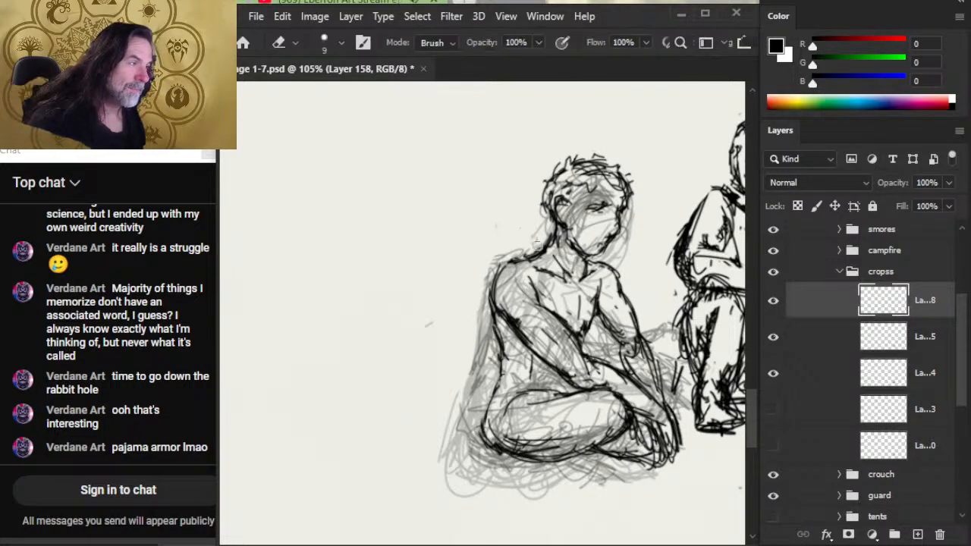
mouse_move(538, 243)
mouse_down()
mouse_move(544, 251)
mouse_move(534, 253)
mouse_move(550, 238)
mouse_move(535, 255)
mouse_move(548, 241)
mouse_move(530, 249)
mouse_move(549, 227)
mouse_move(531, 254)
mouse_up()
key(b)
key(e)
key(b)
key(e)
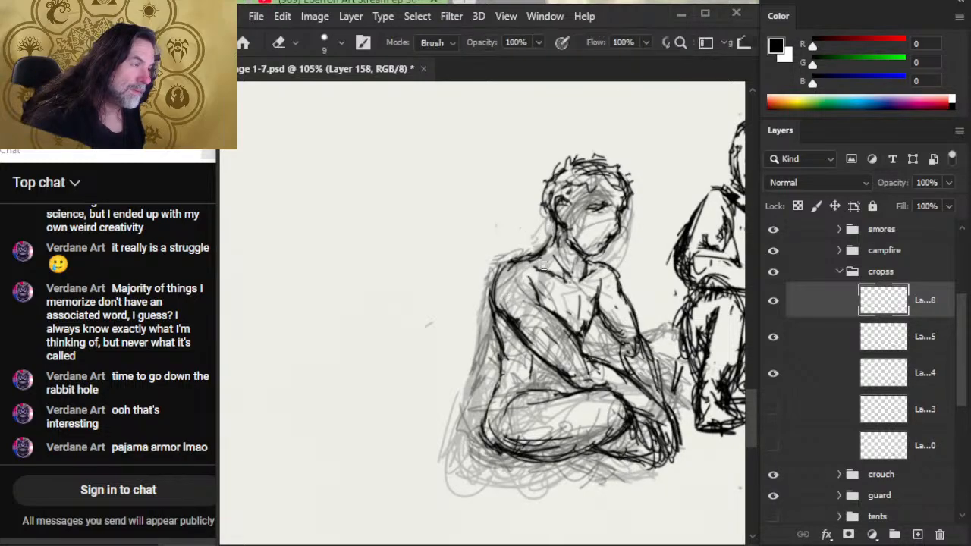
- Ink the underside of the seated figure's folded legs from the hip to the near foot
drag(594, 299, 540, 298)
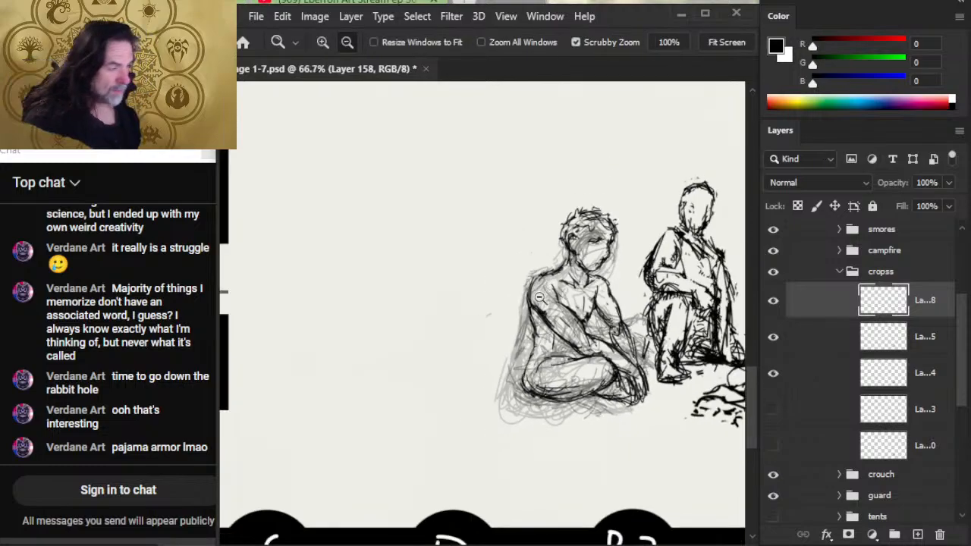
key(b)
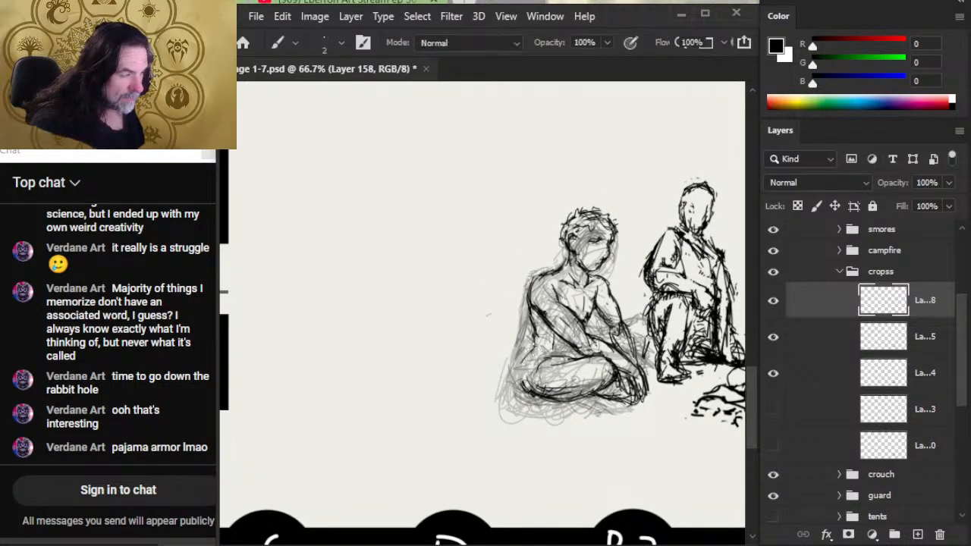
key(e)
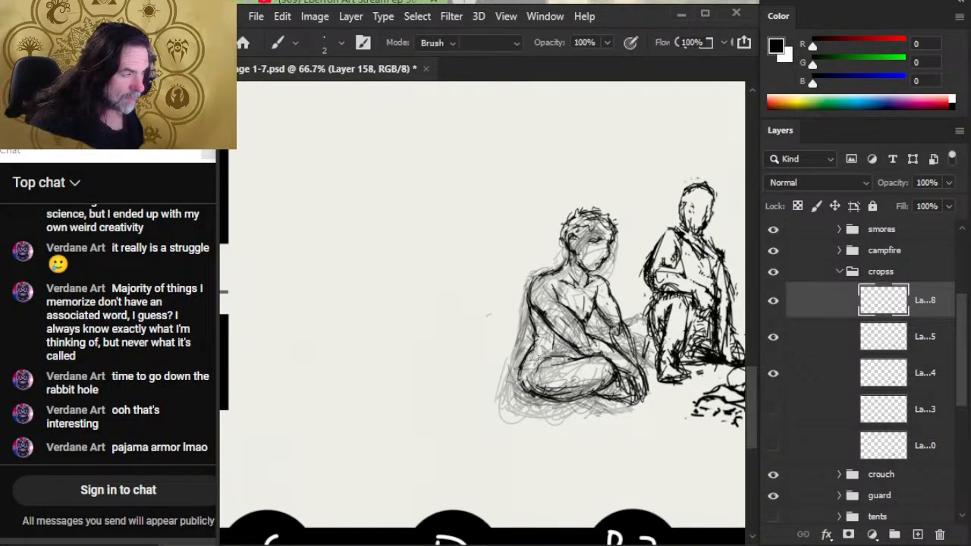
key(b)
mouse_move(525, 374)
mouse_down()
mouse_move(529, 393)
mouse_move(572, 397)
mouse_move(608, 384)
mouse_move(672, 392)
mouse_move(662, 384)
mouse_move(591, 396)
mouse_move(621, 399)
mouse_move(595, 406)
mouse_move(619, 408)
mouse_up()
- Outline both feet of the cross-legged figure and trim the protruding tip of the far foot
key(e)
key(b)
key(e)
key(b)
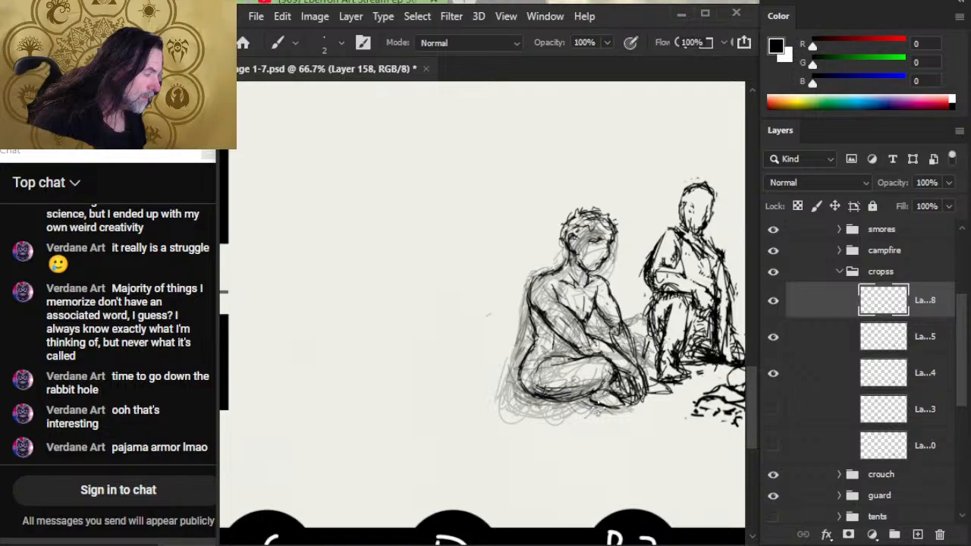
key(e)
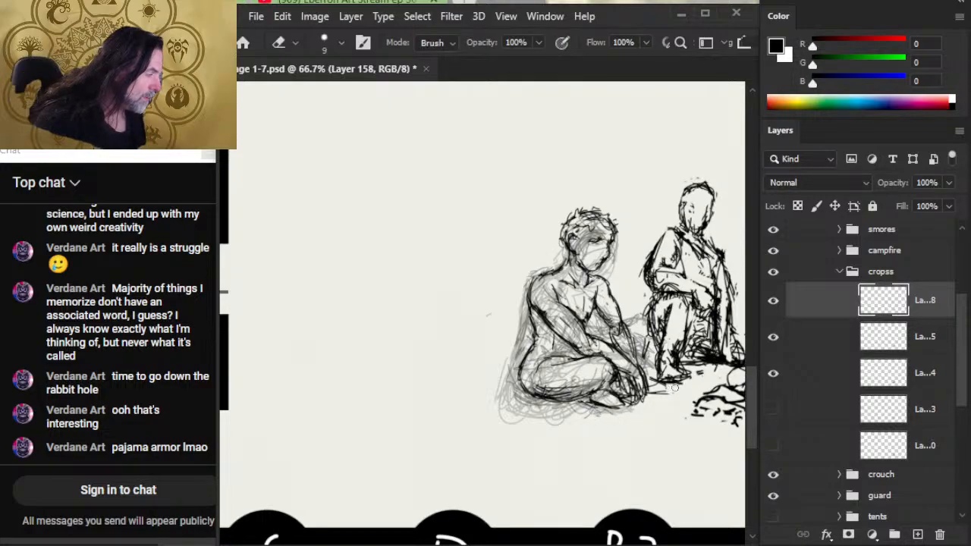
drag(676, 387, 665, 391)
key(b)
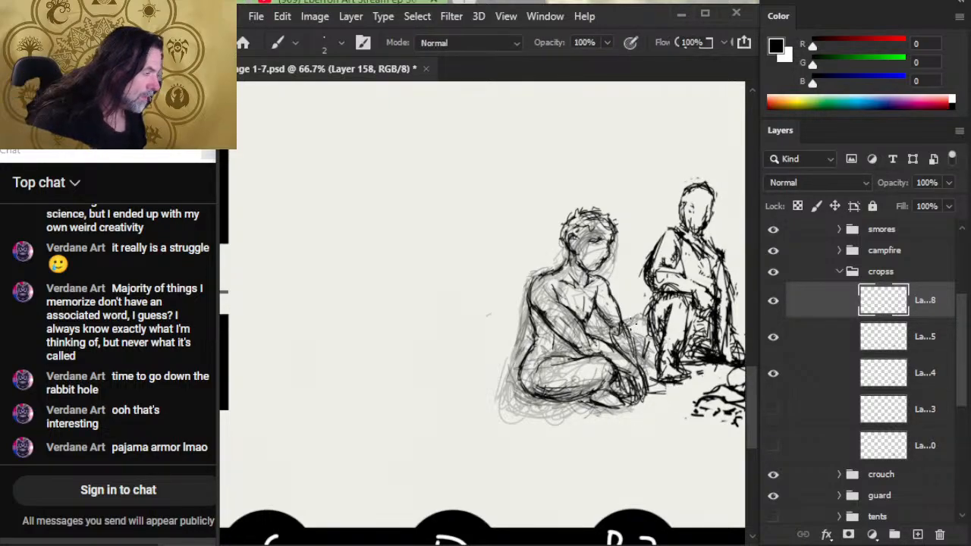
- Re-ink the near arm's upper contour from the shoulder to the forearm, cleaning up the lines between arm and chest
mouse_move(623, 319)
mouse_down()
mouse_move(637, 361)
mouse_move(574, 305)
mouse_move(584, 327)
mouse_up()
key(e)
key(b)
drag(555, 297, 579, 328)
drag(562, 303, 594, 343)
key(e)
key(b)
key(e)
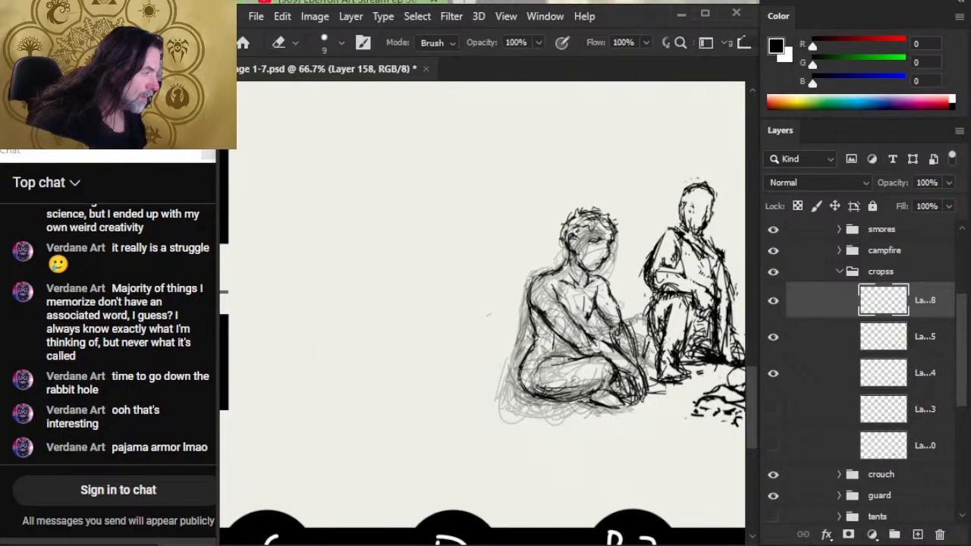
- Redraw the far arm's contour from the shoulder down to the elbow, erasing stray lines around it
key(b)
mouse_move(618, 300)
mouse_down()
mouse_move(628, 330)
mouse_move(586, 321)
mouse_move(587, 308)
mouse_move(587, 323)
mouse_move(595, 320)
mouse_up()
key(e)
key(b)
key(e)
key(b)
key(e)
key(b)
key(e)
key(b)
- Ink the top of the near thigh where it meets the waist and clean up its edge
mouse_move(549, 343)
mouse_down()
mouse_move(582, 346)
mouse_move(541, 365)
mouse_move(547, 355)
mouse_move(571, 355)
mouse_up()
key(e)
key(b)
key(e)
key(b)
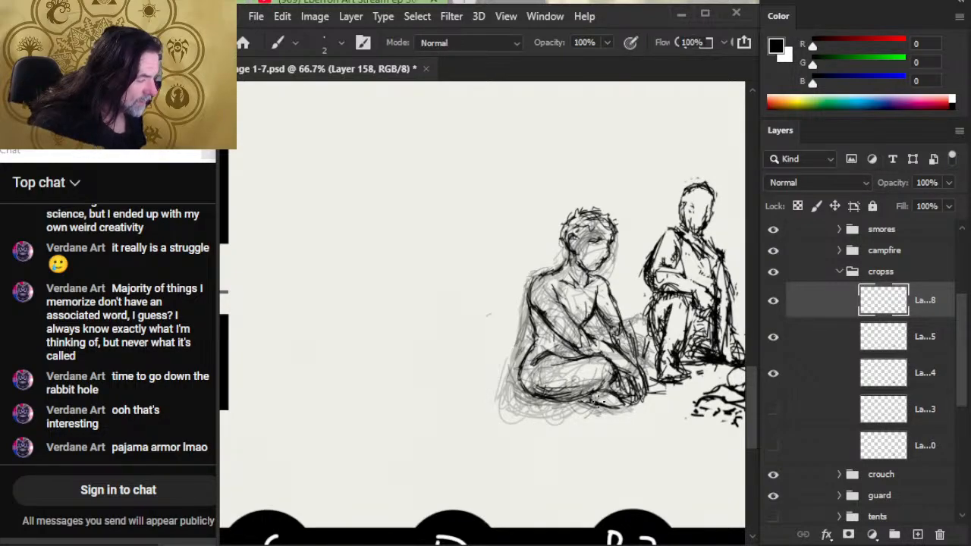
- Erase the excess lines where the near shin meets the foot and re-ink the foot's outline
key(e)
key(b)
key(e)
mouse_move(574, 398)
mouse_down()
mouse_move(595, 405)
mouse_move(539, 398)
mouse_move(594, 397)
mouse_up()
key(b)
key(e)
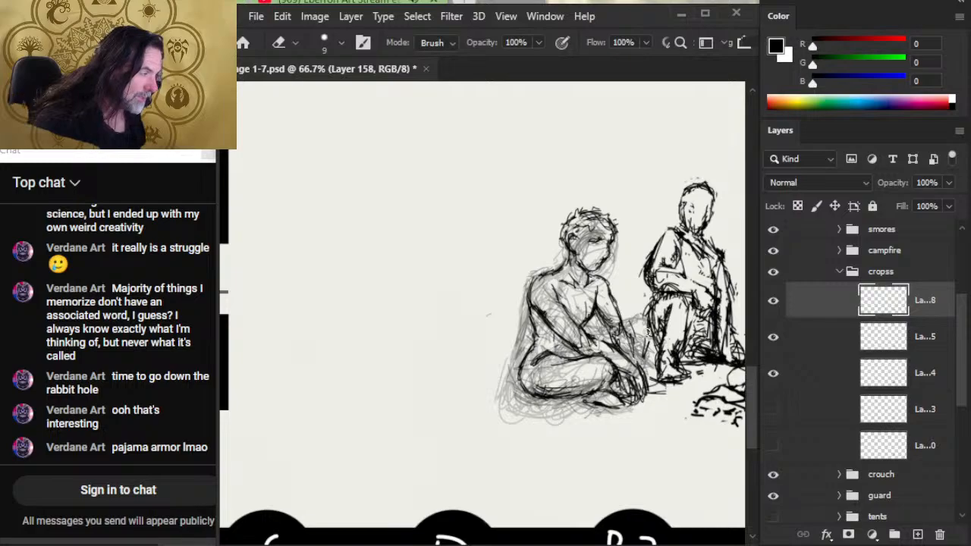
- Lasso the figure's eye area and nudge it slightly forward and down on the face
key(b)
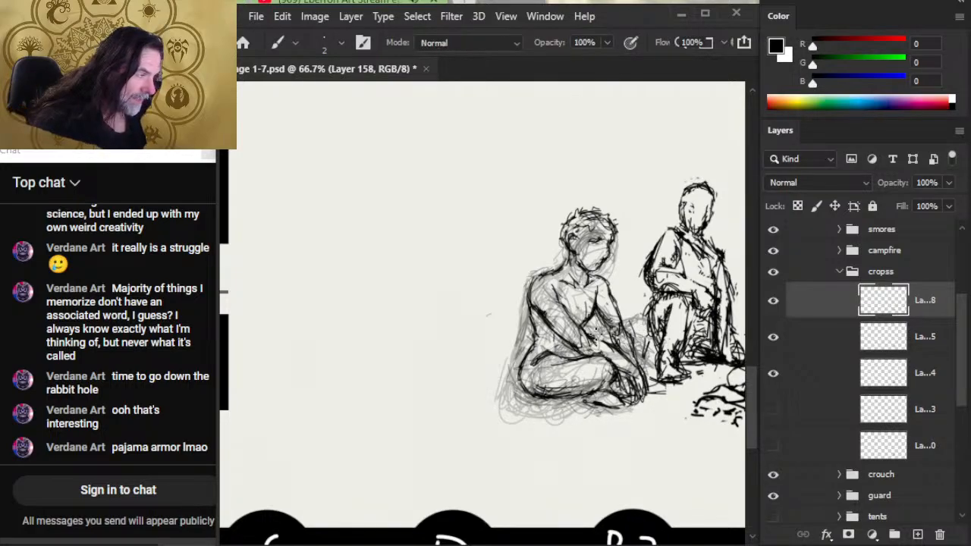
key(e)
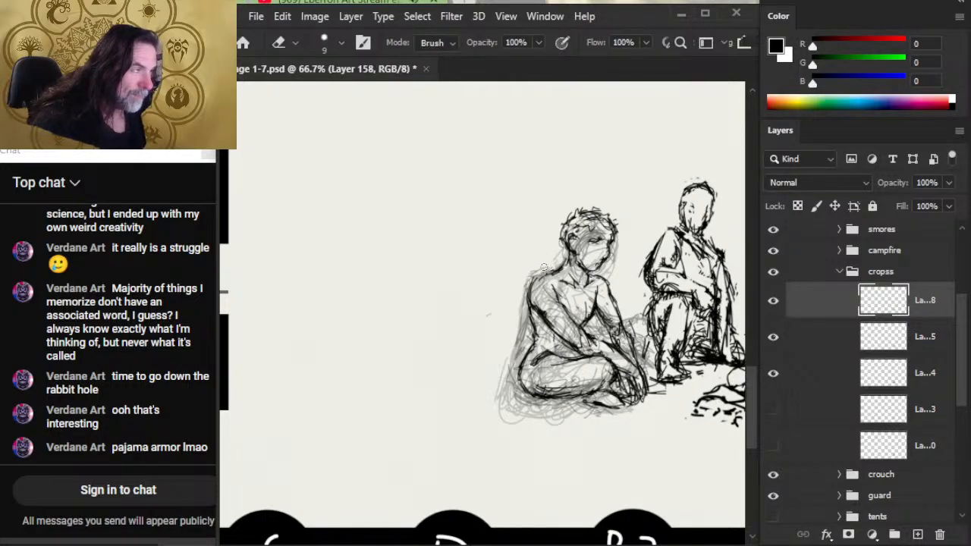
key(b)
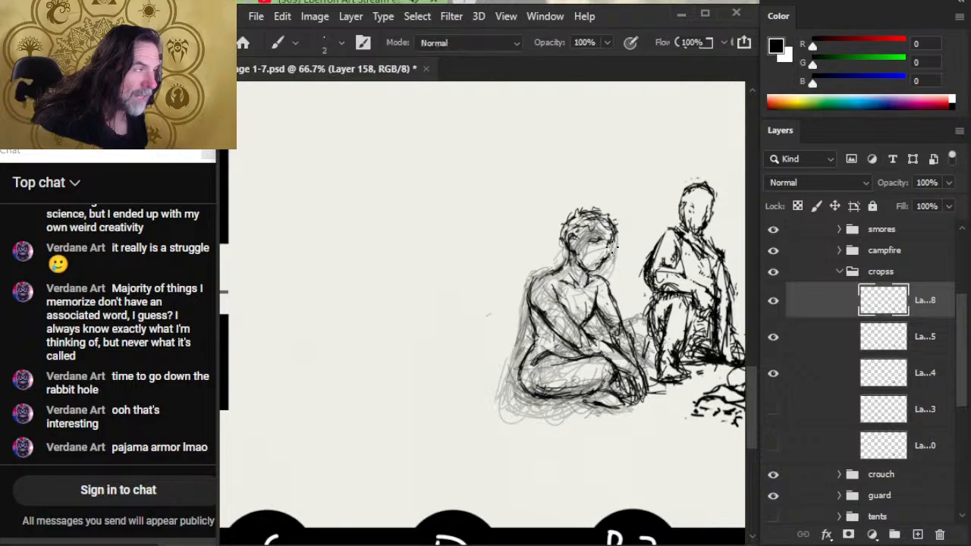
key(l)
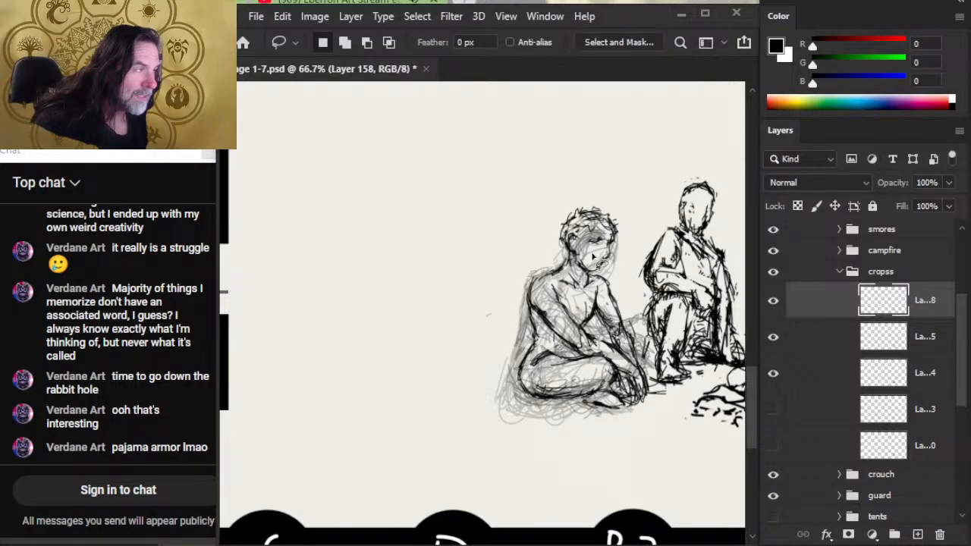
key(v)
drag(595, 240, 598, 243)
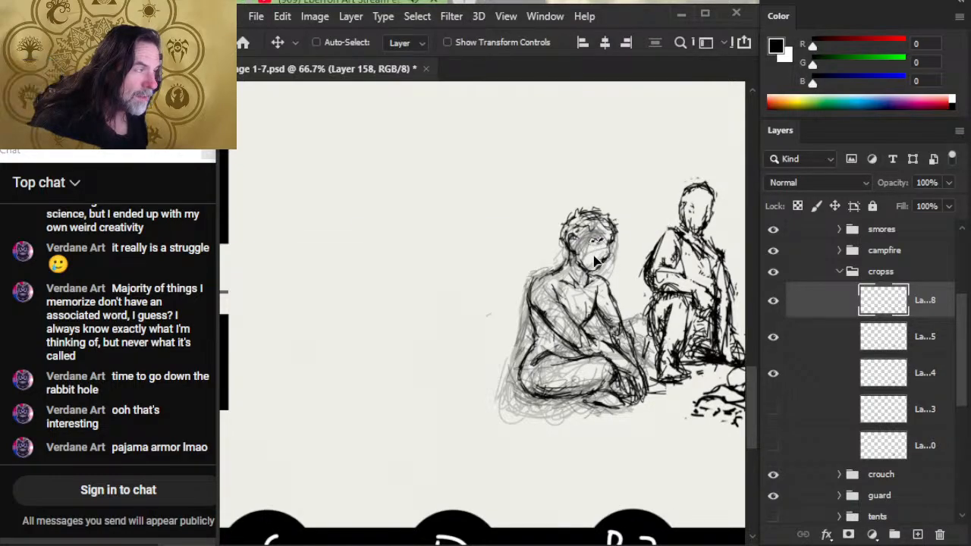
key(l)
- Ink hair strands over the ear and forehead, erasing the old lines beneath them
key(b)
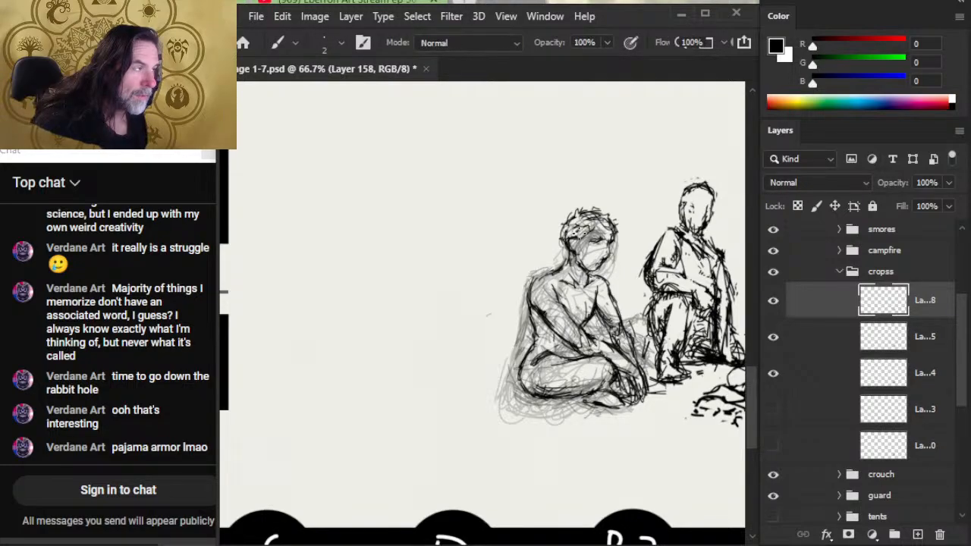
key(e)
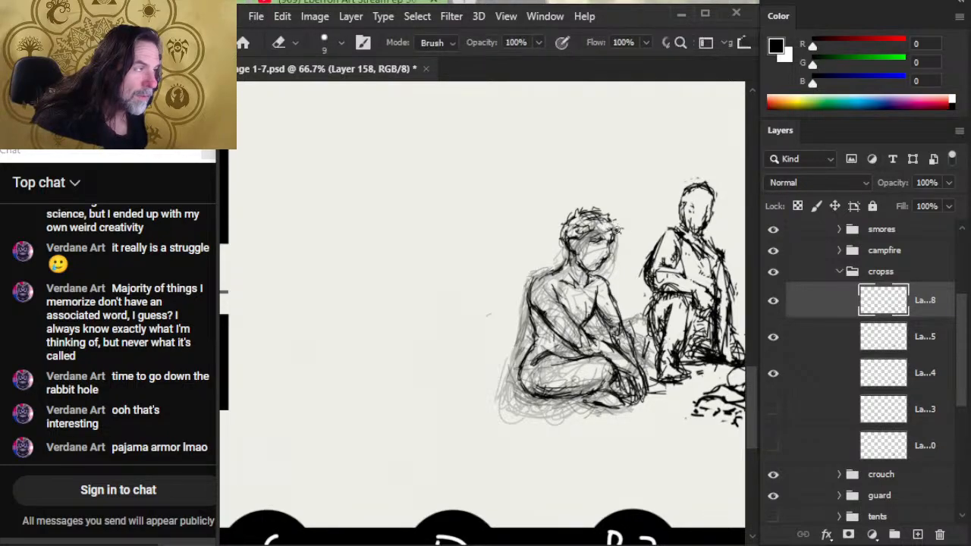
key(b)
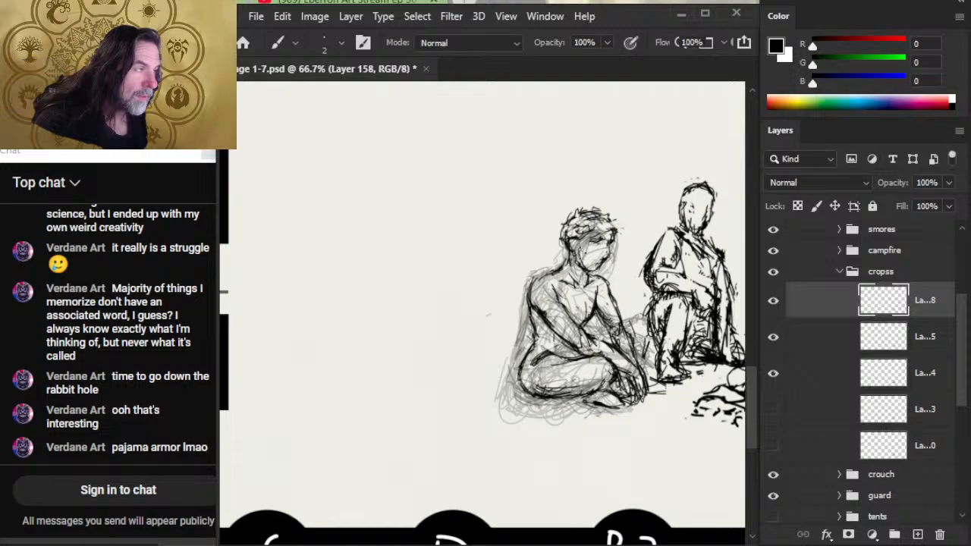
key(e)
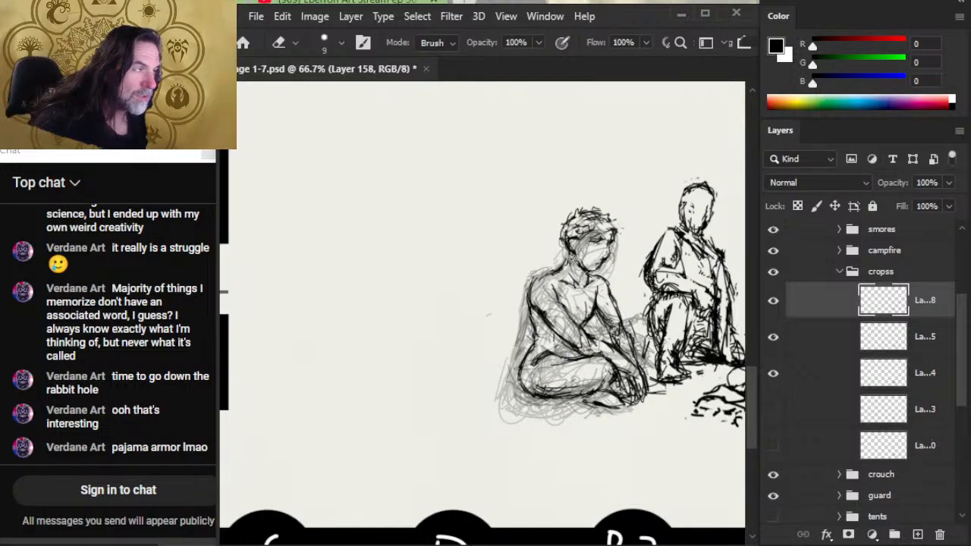
key(b)
key(e)
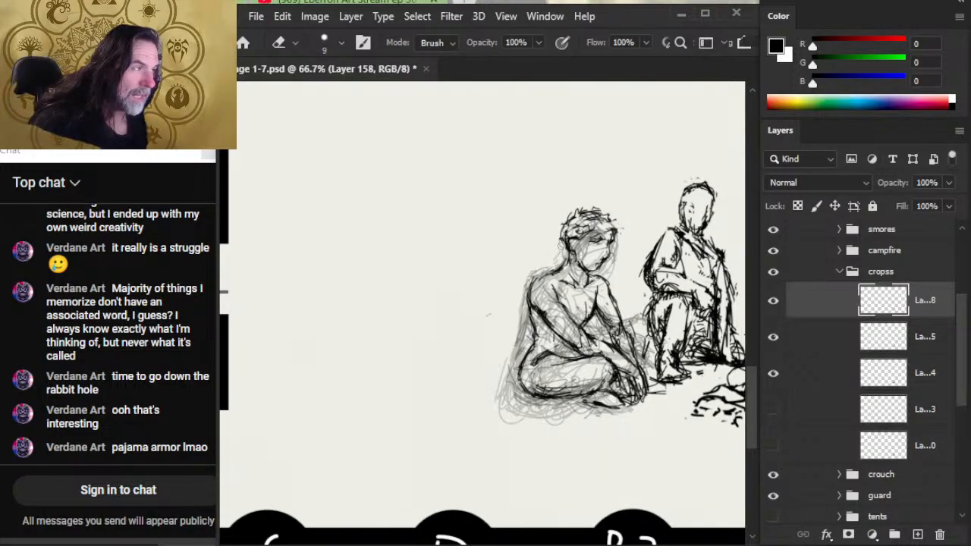
- Add shaggy hair strands at the back of the head down to the nape
key(b)
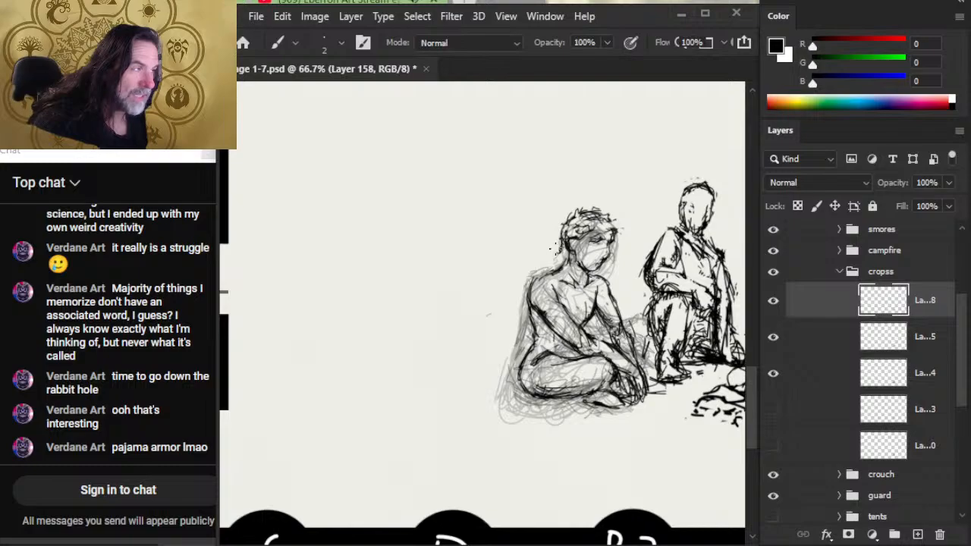
key(e)
key(b)
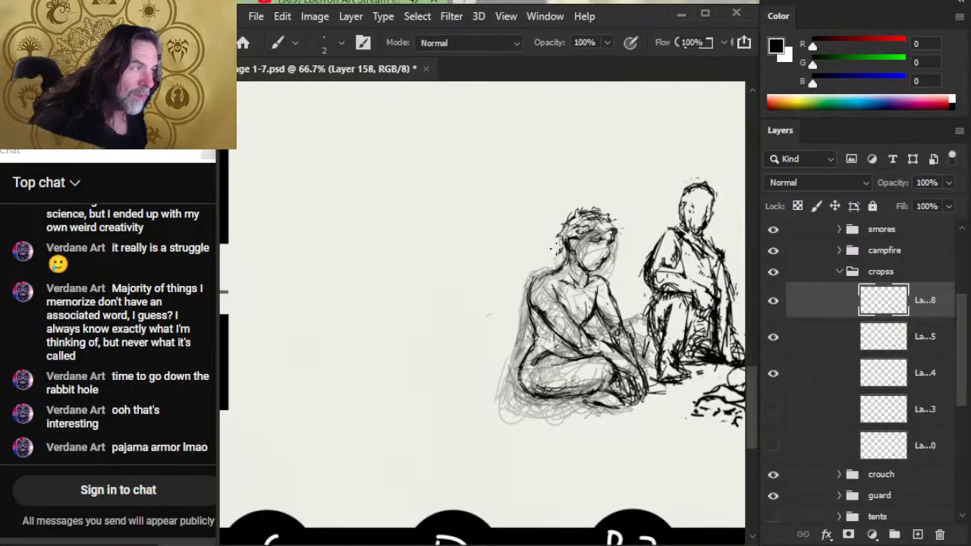
key(e)
key(b)
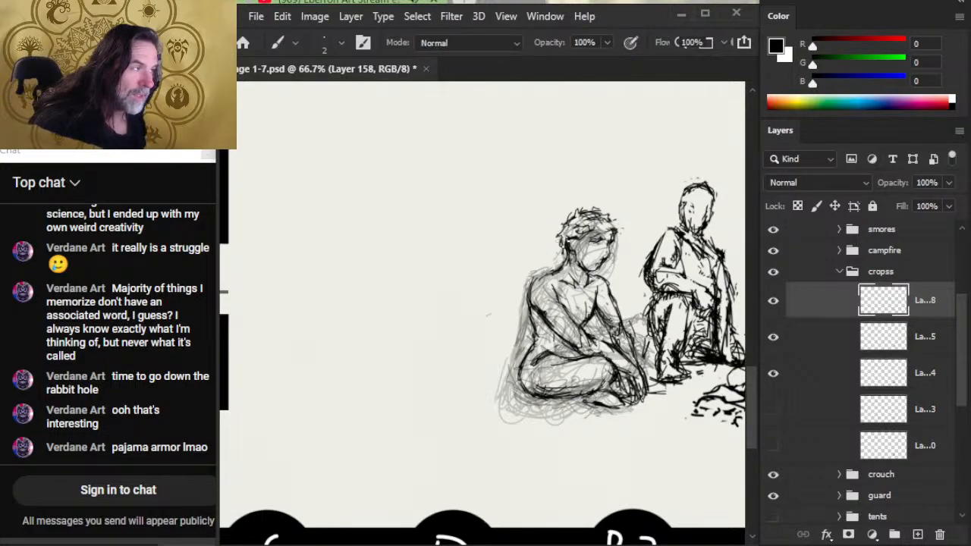
- Erase the old crown outline and redraw the hair as loose tufts over the top and fringe
key(e)
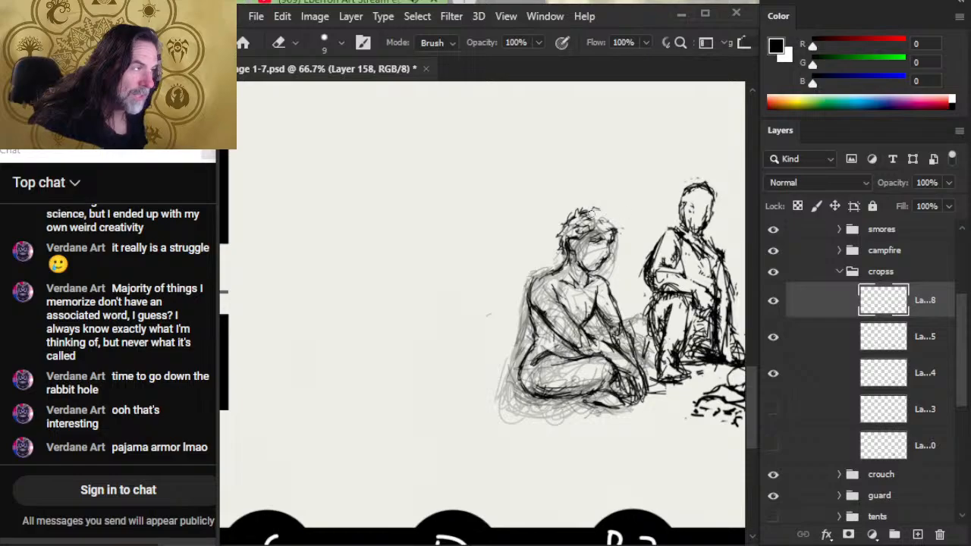
key(b)
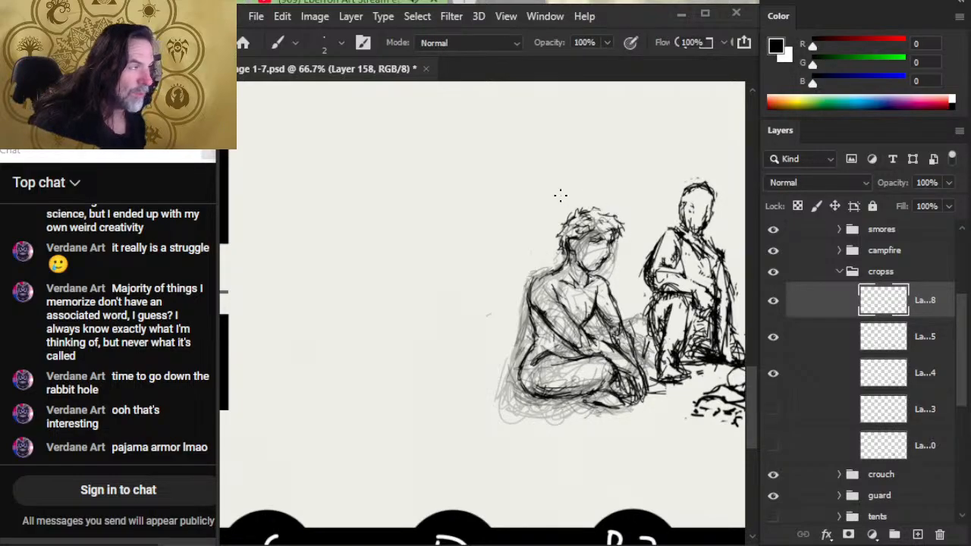
key(e)
key(b)
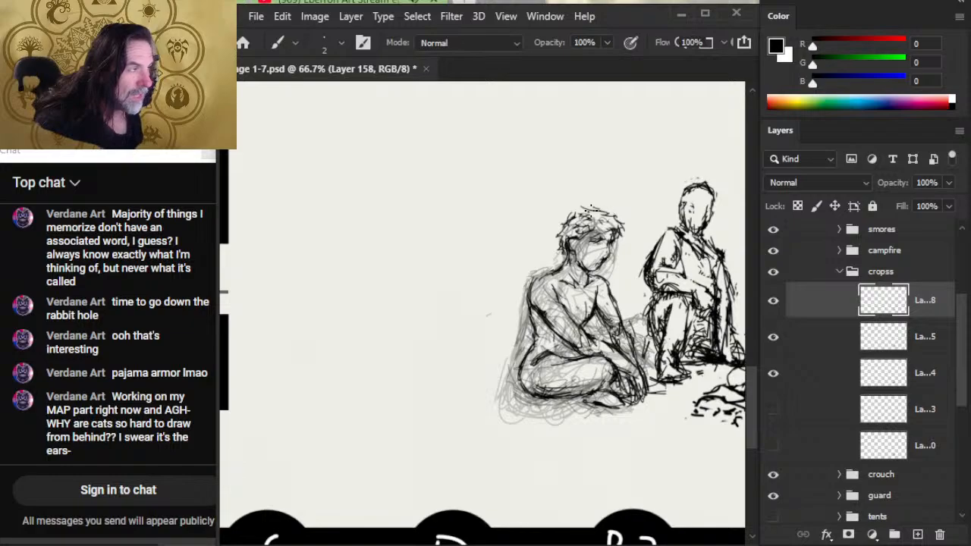
key(e)
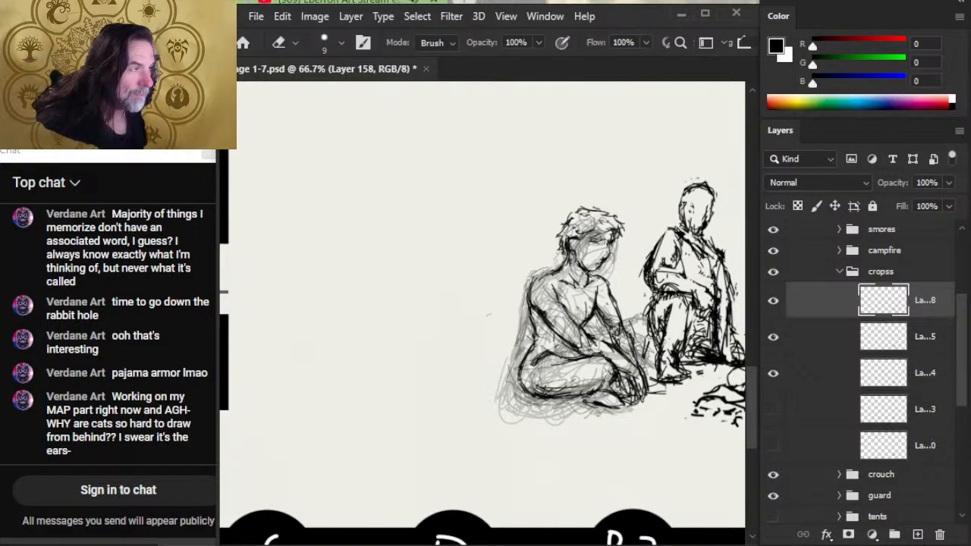
- Reduce the eraser size to 8 and refine the eye, nose and mouth with alternating ink and erasing
key(bracketleft)
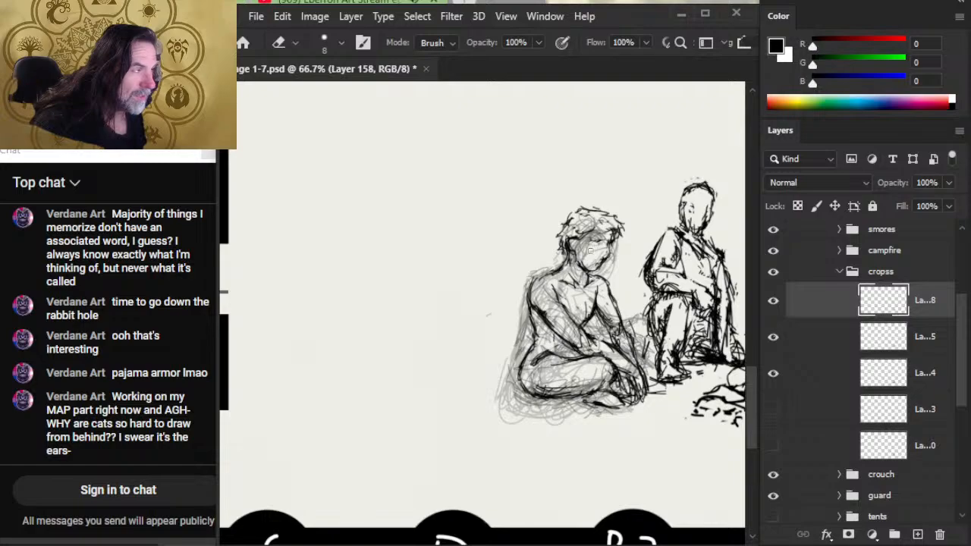
key(b)
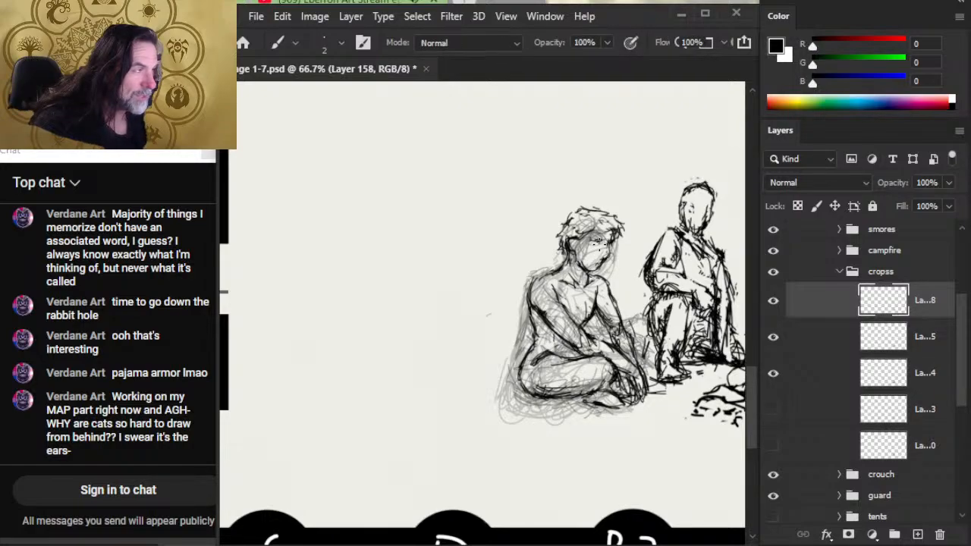
key(e)
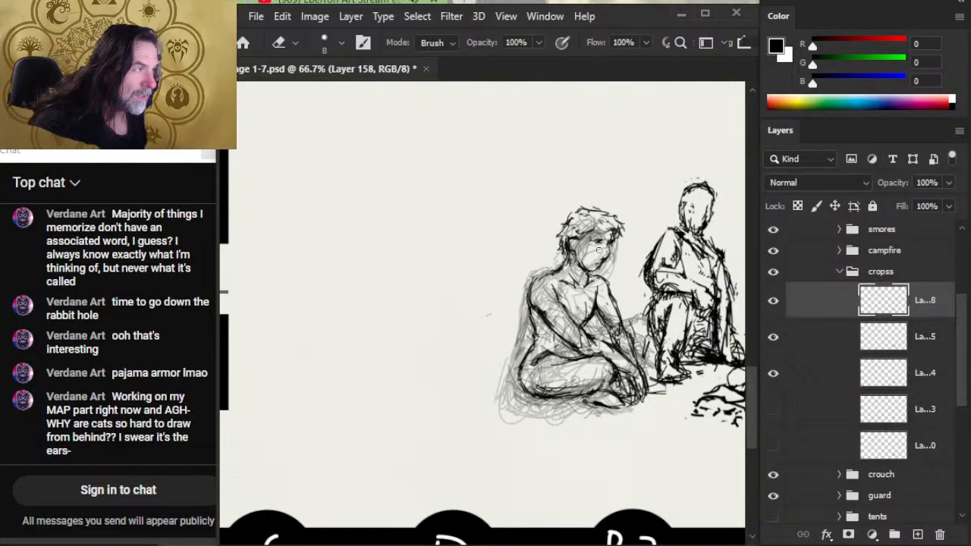
key(b)
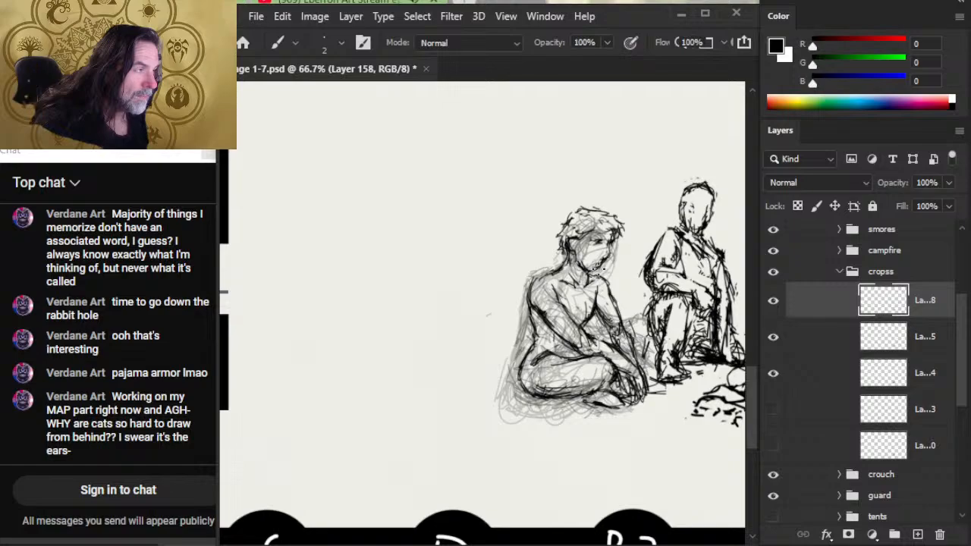
key(e)
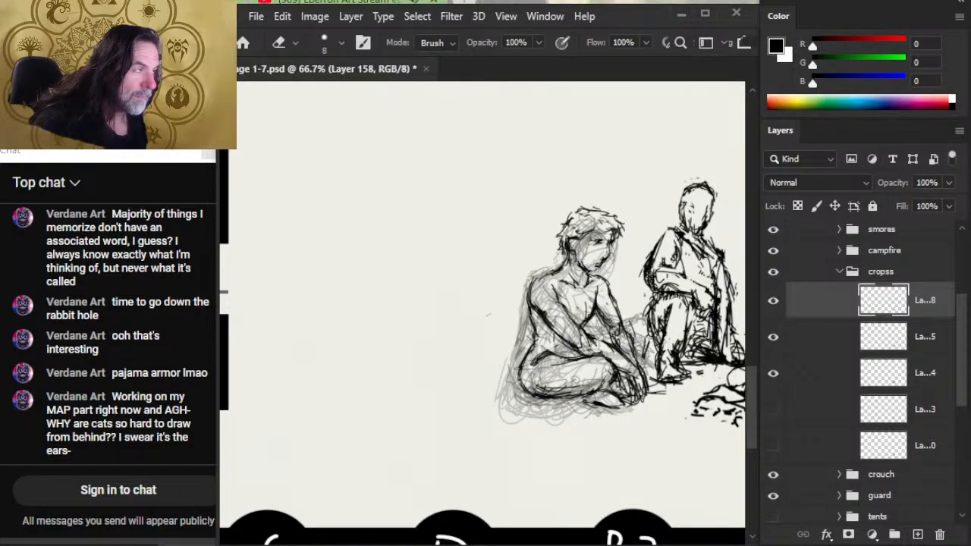
key(b)
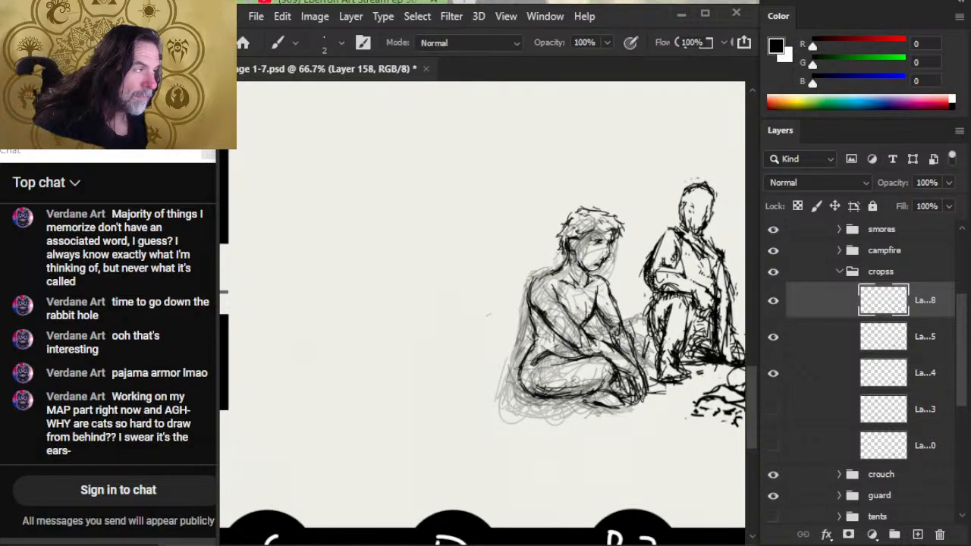
- Darken the mouth and chin, and clean up the cheek and jaw lines
mouse_move(603, 266)
mouse_down()
mouse_move(608, 237)
mouse_move(600, 263)
mouse_up()
key(e)
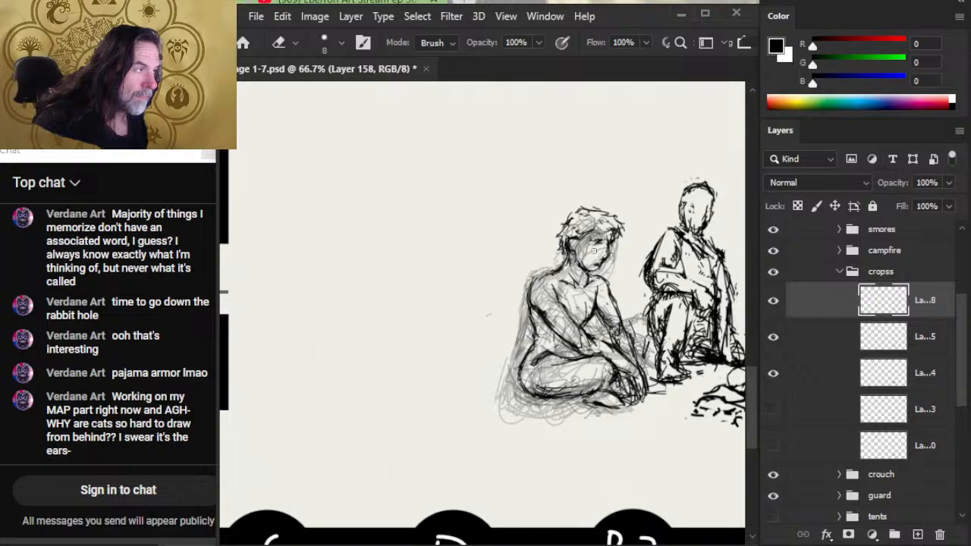
key(b)
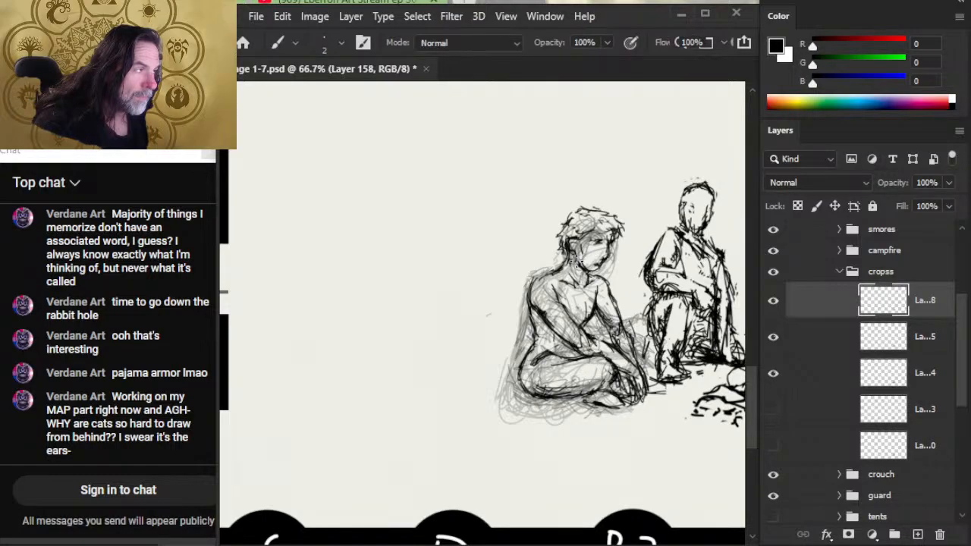
key(e)
key(b)
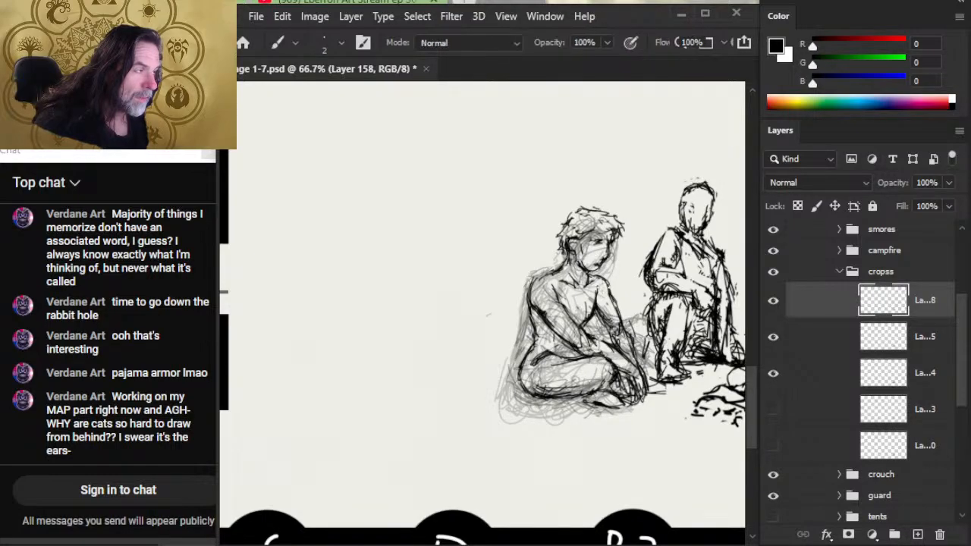
- Refine the cross-legged figure's chest contour and outer arm edge by alternating ink strokes and erasing
key(e)
key(b)
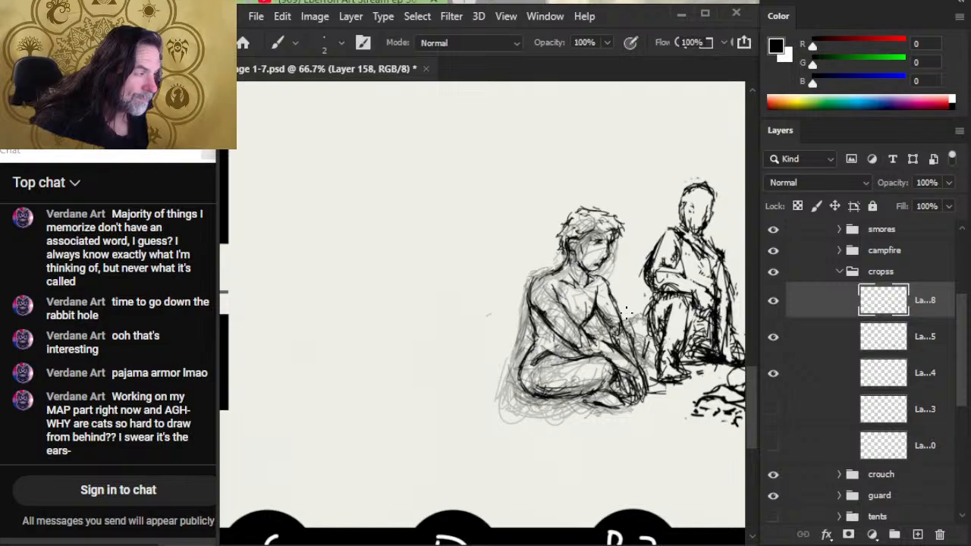
key(e)
key(b)
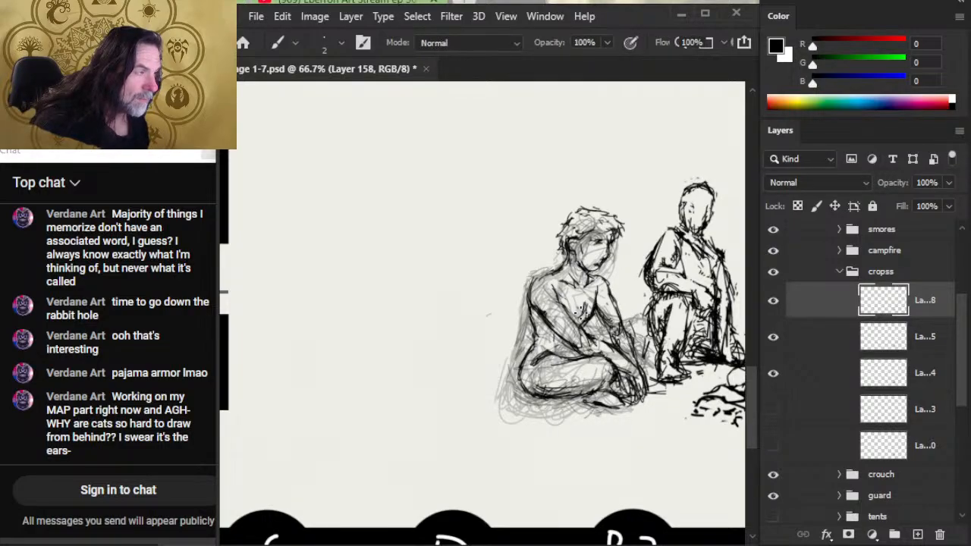
key(e)
key(b)
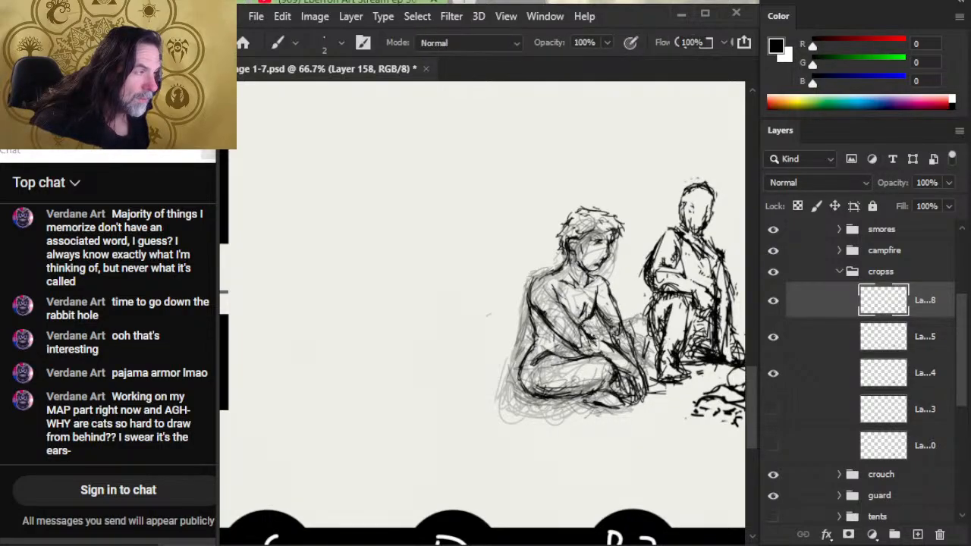
key(e)
key(b)
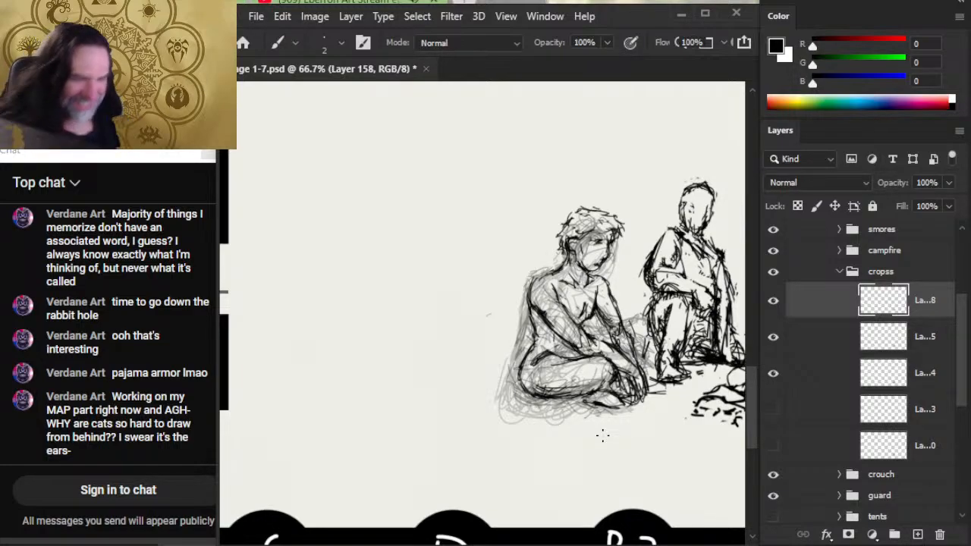
- Touch up the outline of the figure's shoulder and upper back with light erasing and inking
key(e)
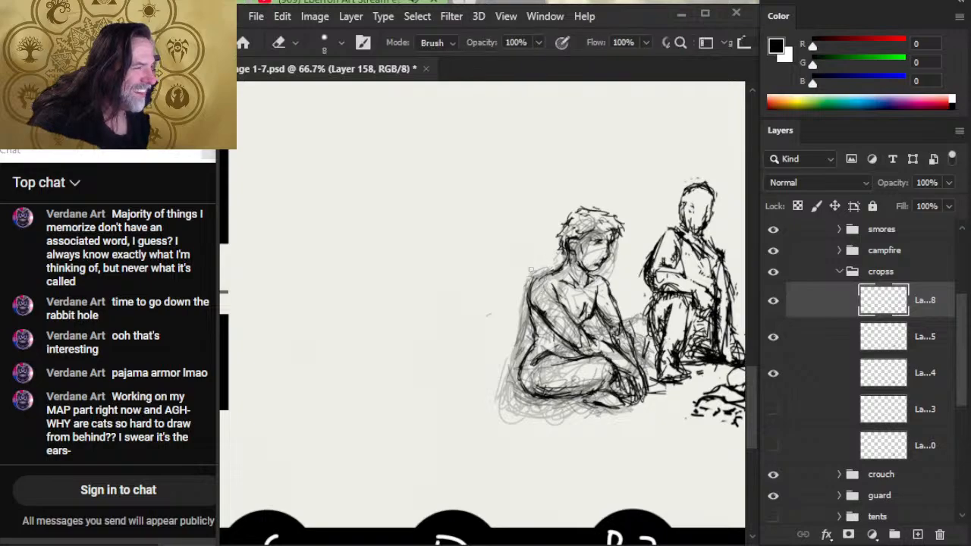
key(b)
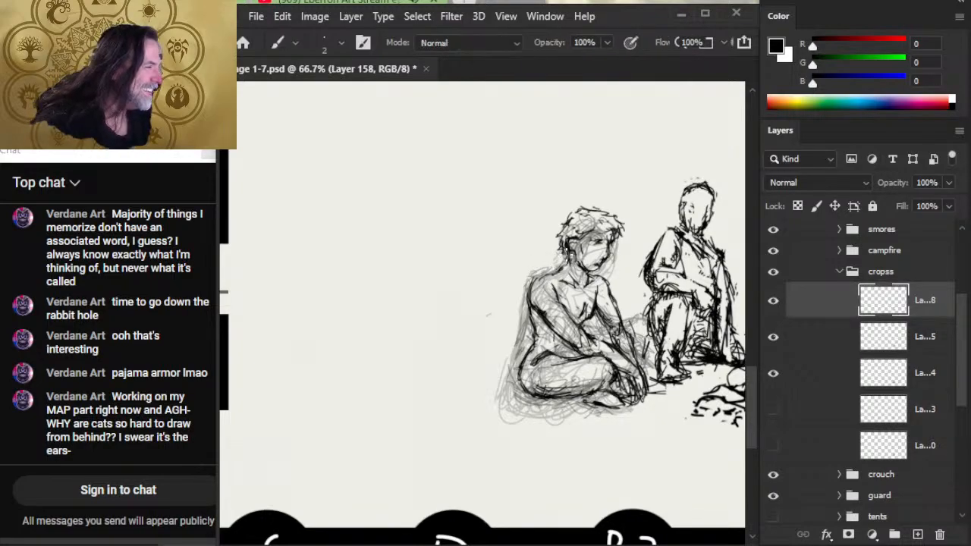
key(e)
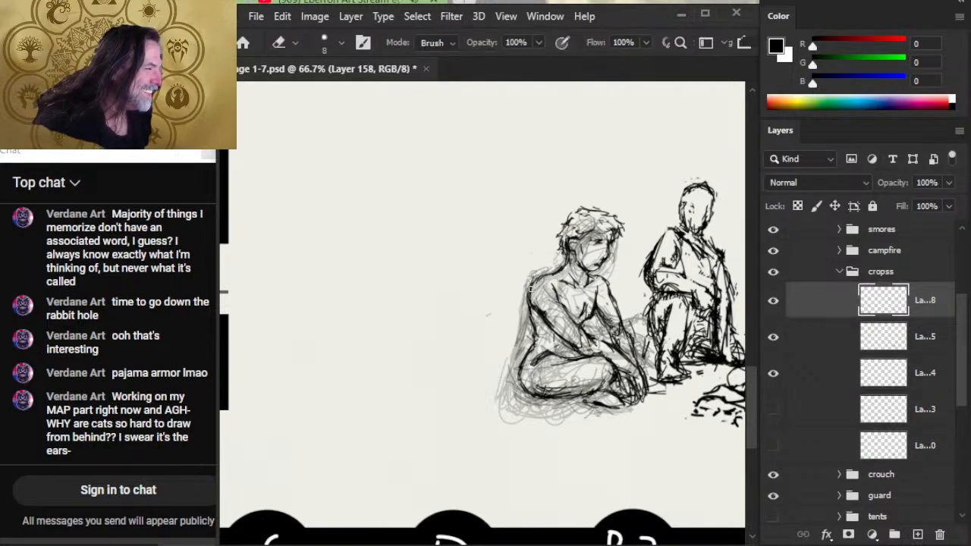
- Lasso the inked back and hip outline, nudge it slightly inward and clear the selection
key(l)
drag(498, 332, 522, 278)
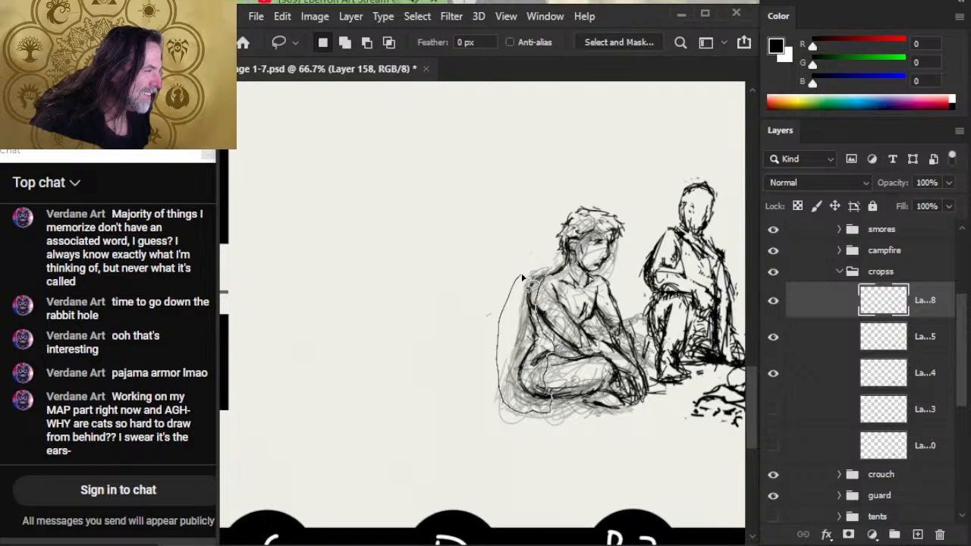
drag(522, 279, 540, 270)
key(v)
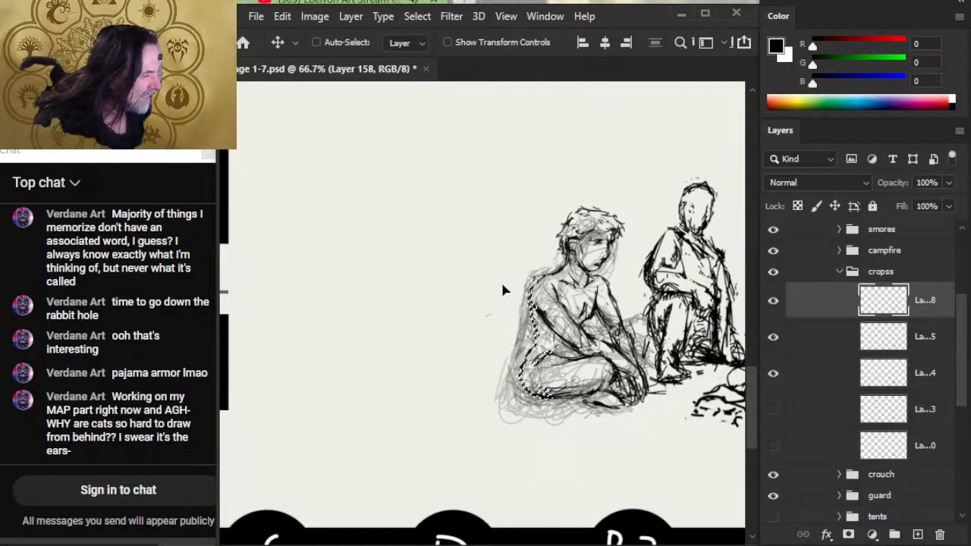
key(ctrl+d)
key(l)
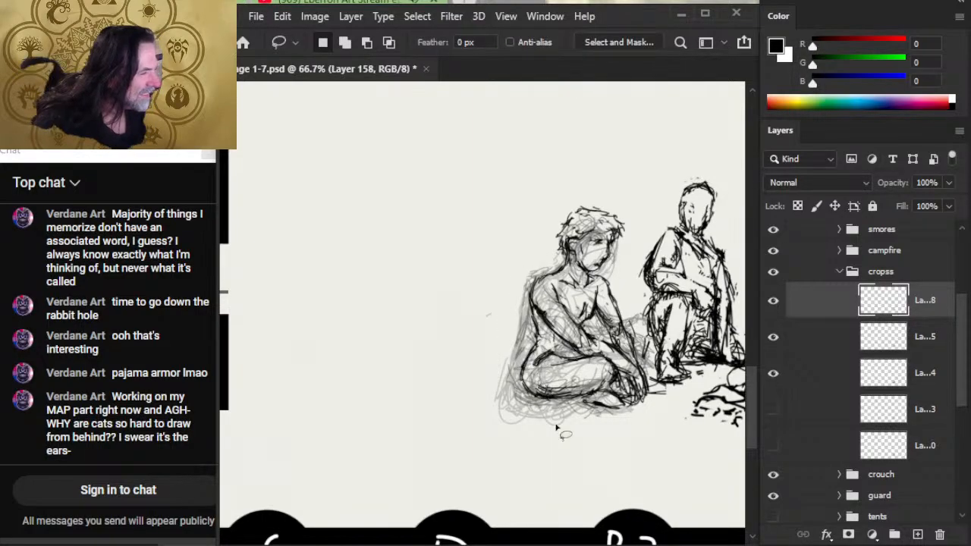
- Rework the figure's eye and brow with small ink marks and erasing, and touch up the mouth
key(alt+space)
mouse_move(560, 389)
mouse_down()
mouse_move(525, 378)
mouse_move(513, 386)
mouse_up()
drag(610, 402, 541, 413)
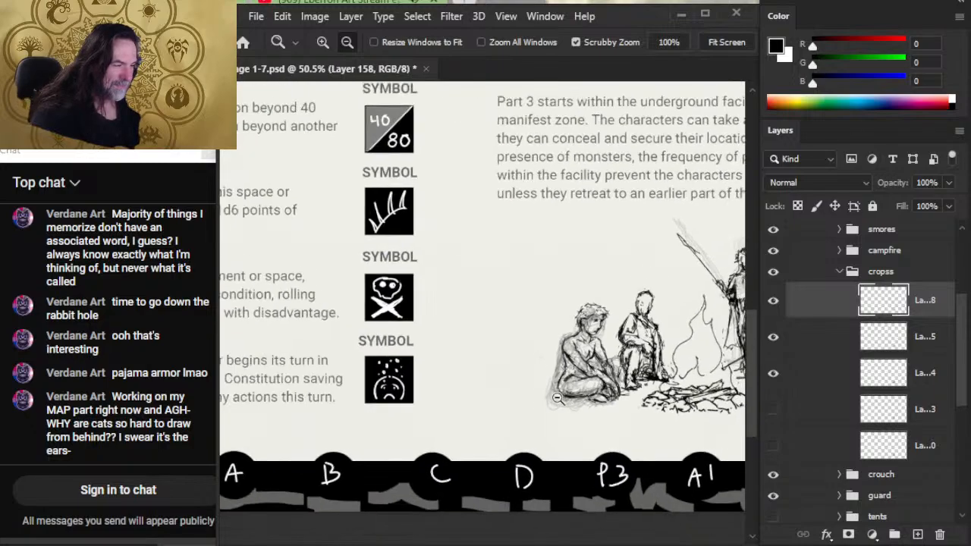
drag(627, 463, 486, 364)
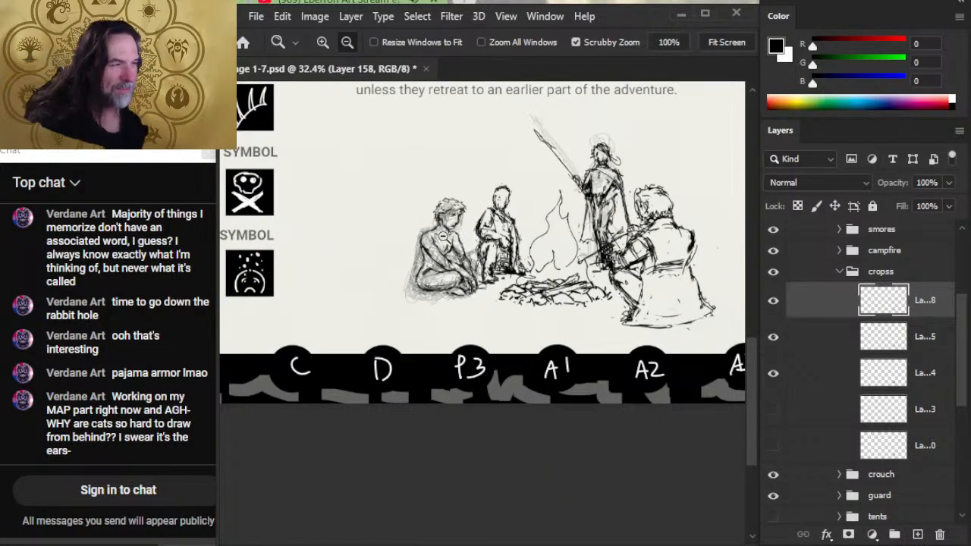
drag(434, 237, 475, 258)
key(e)
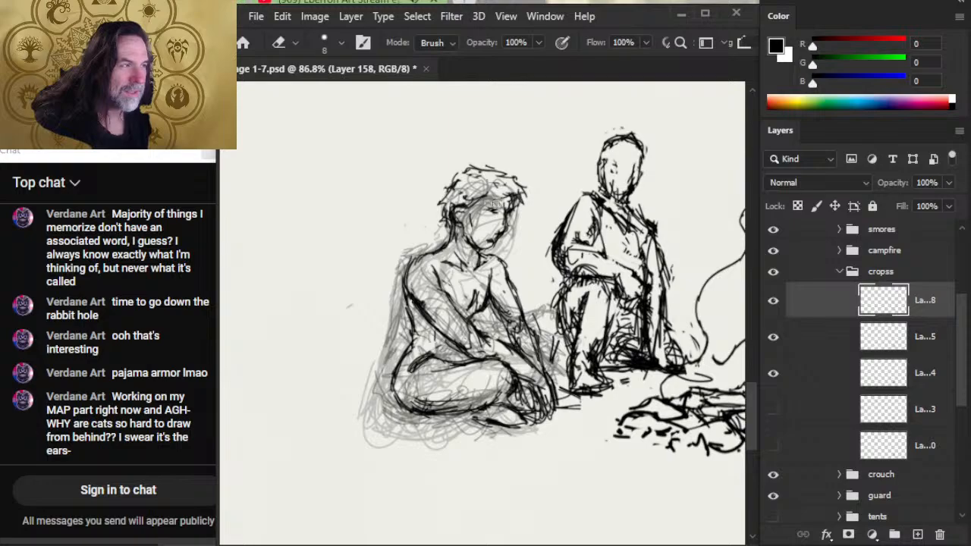
key(b)
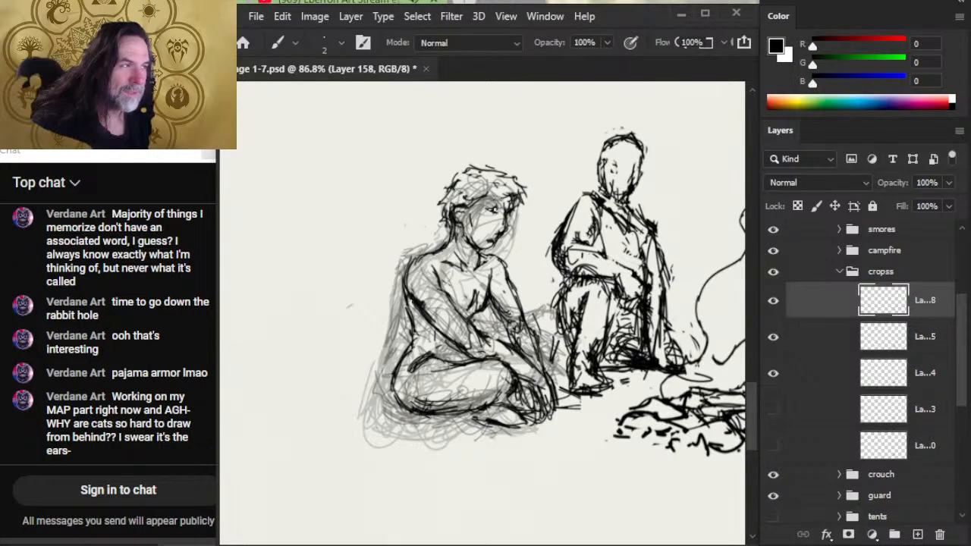
key(e)
mouse_move(498, 214)
mouse_down()
mouse_move(488, 212)
mouse_move(495, 208)
mouse_up()
key(b)
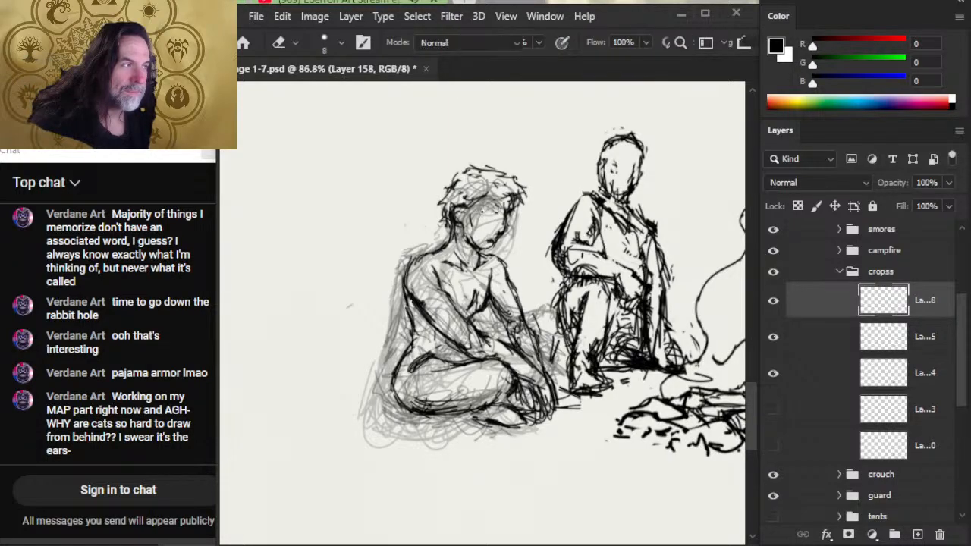
key(e)
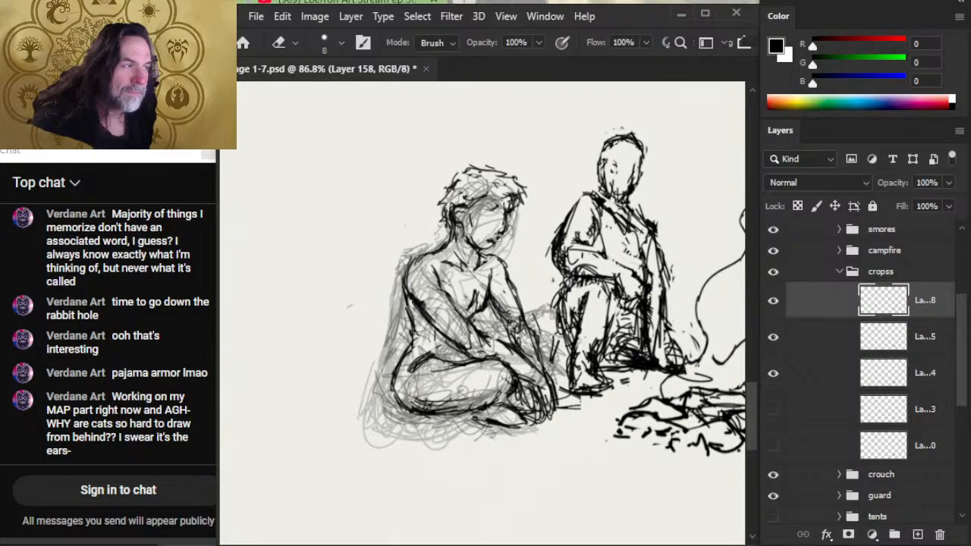
- Clean up the underside of the crossed leg and the foot, and erase stray ground lines beside the neighbouring seated figure
key(z)
drag(609, 303, 529, 296)
drag(613, 362, 462, 341)
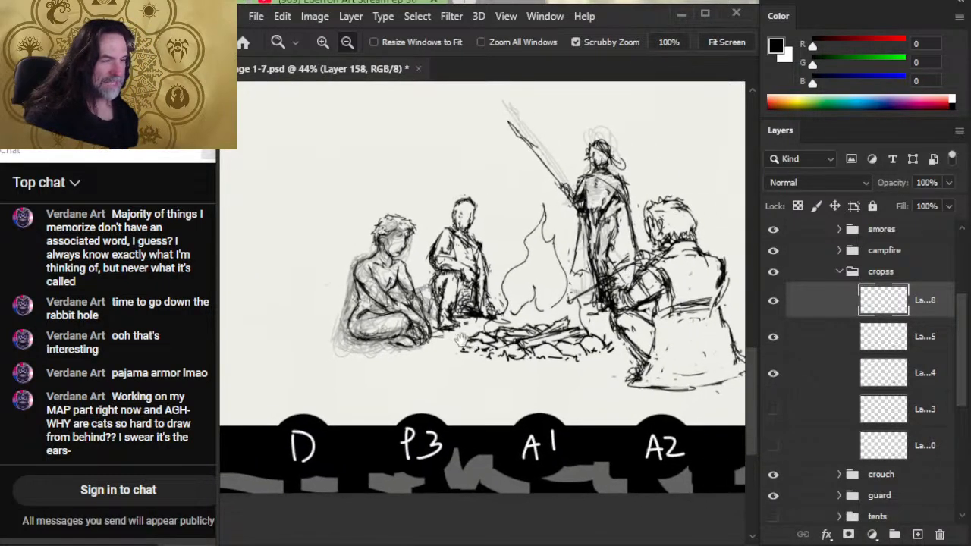
drag(410, 305, 425, 306)
key(b)
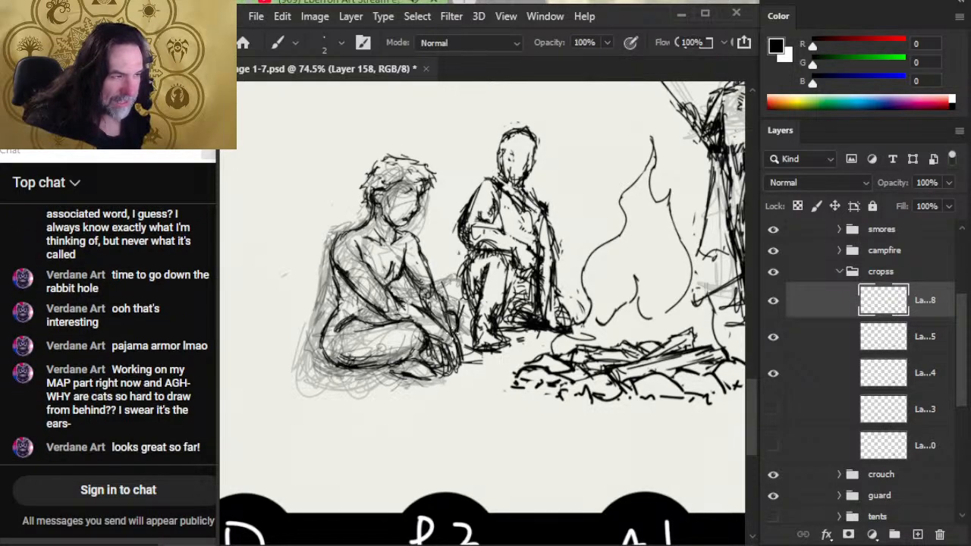
key(e)
mouse_move(372, 368)
mouse_down()
mouse_move(404, 363)
mouse_move(366, 367)
mouse_up()
key(b)
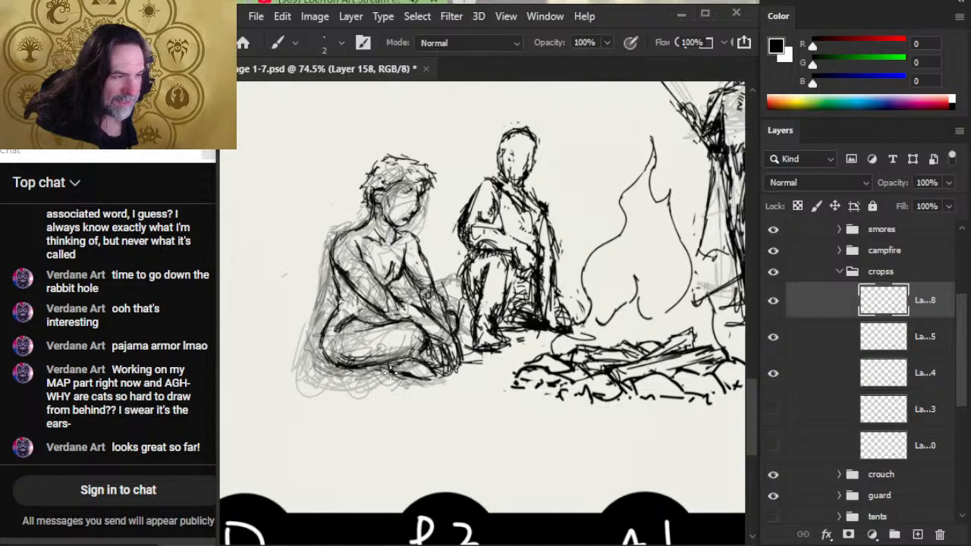
key(e)
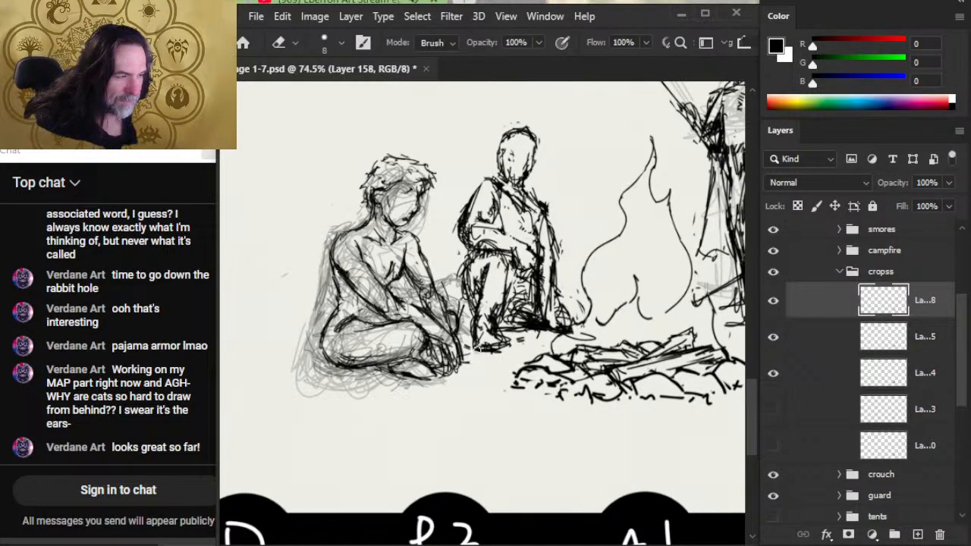
key(b)
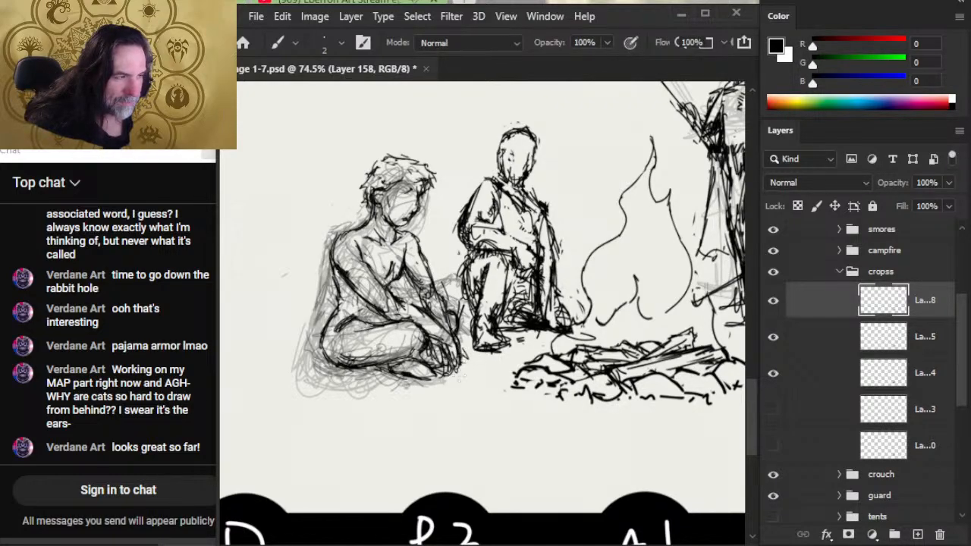
- Refine the cross-legged figure's jaw and neck lines below the chin with alternating ink and erasing
drag(501, 328, 421, 315)
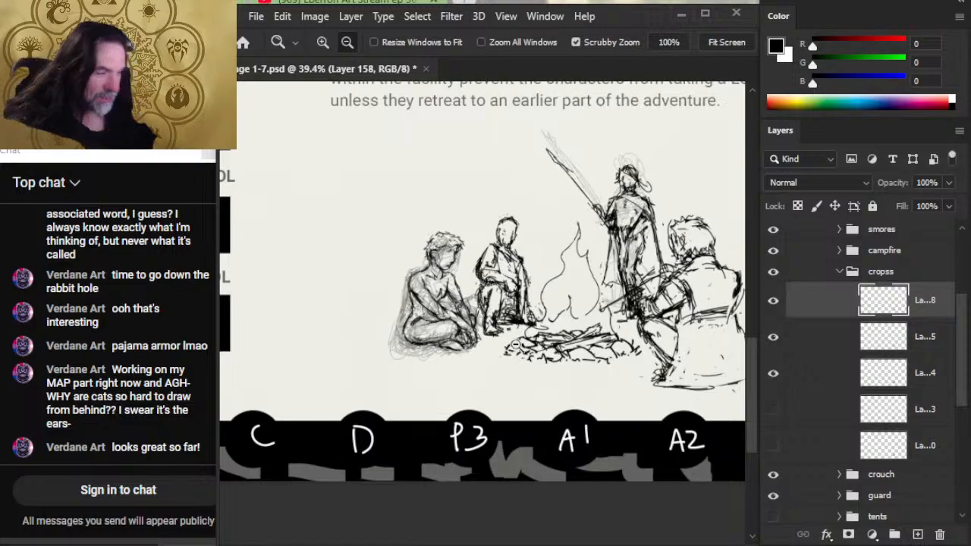
drag(505, 350, 401, 354)
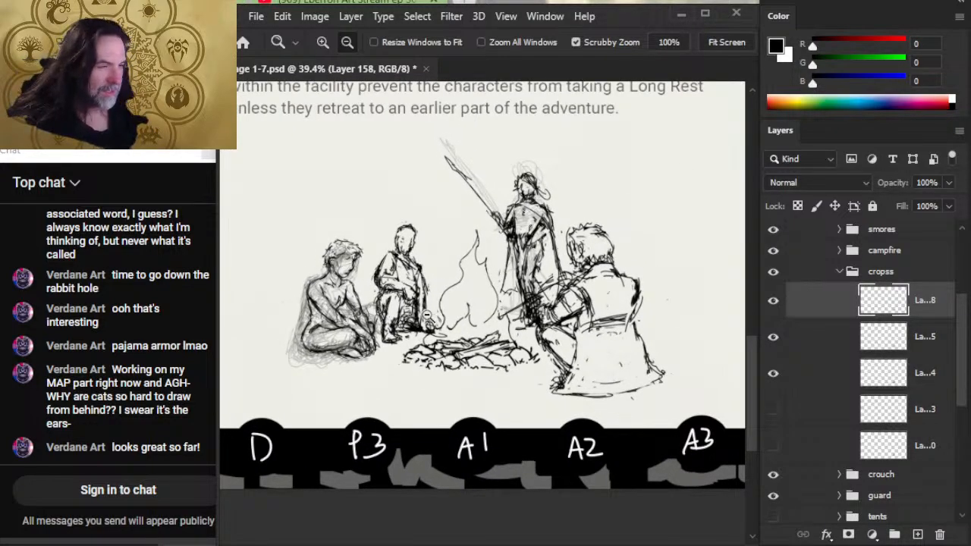
click(346, 273)
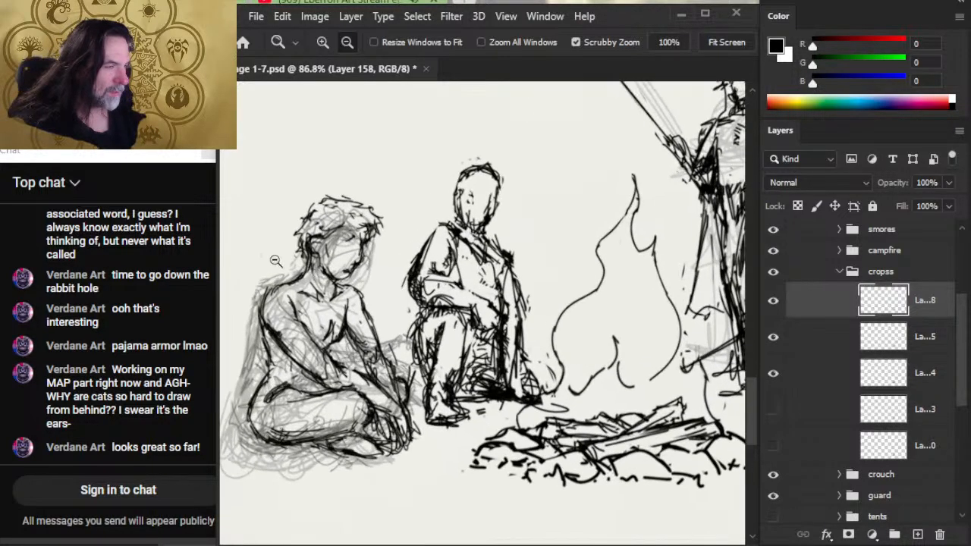
key(e)
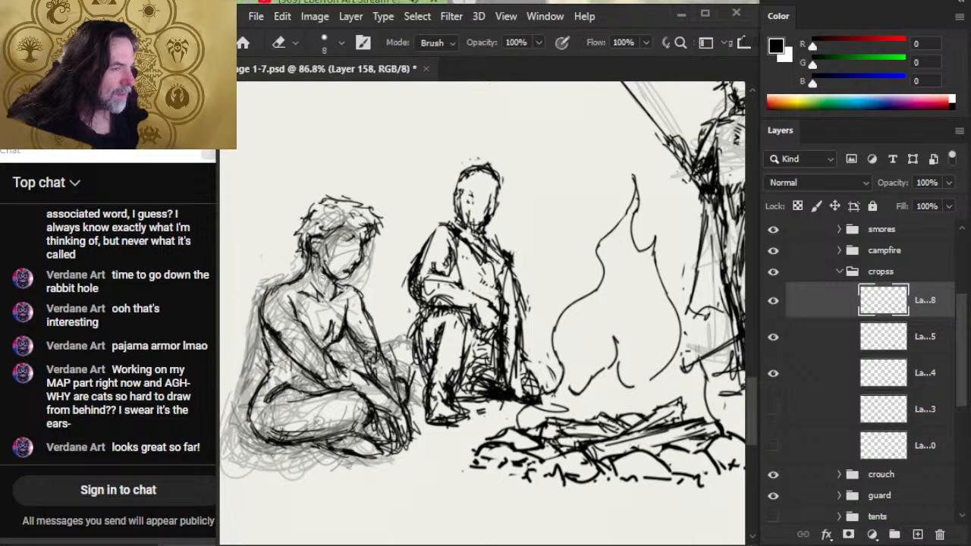
key(b)
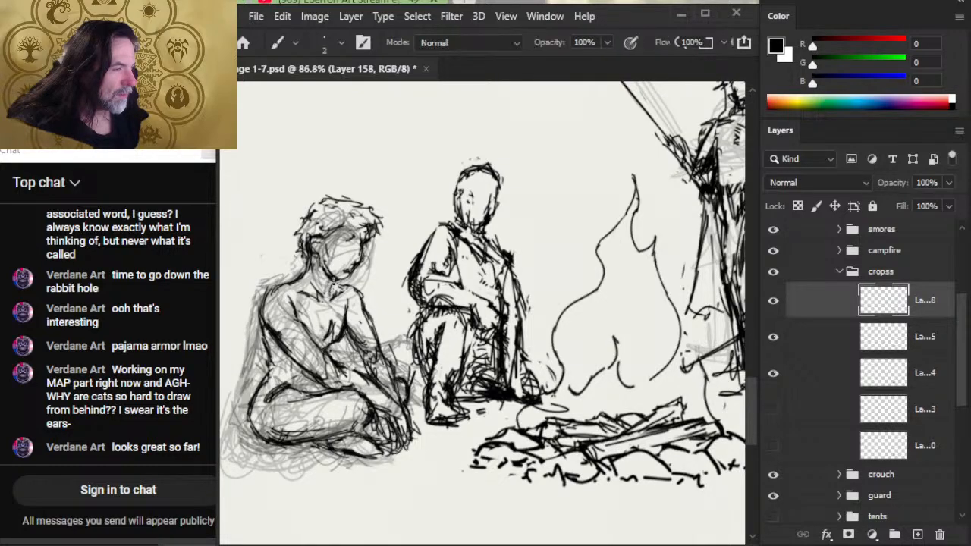
key(e)
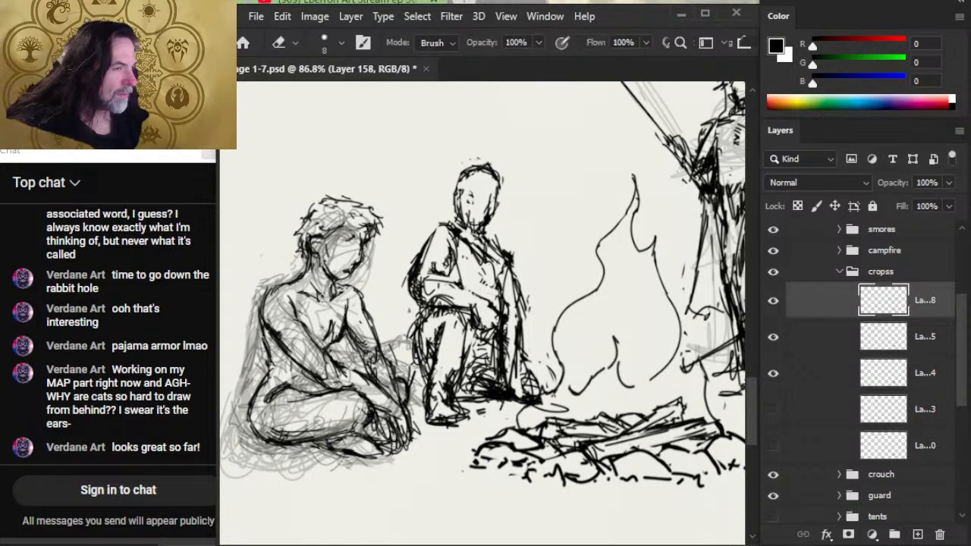
key(b)
key(e)
key(b)
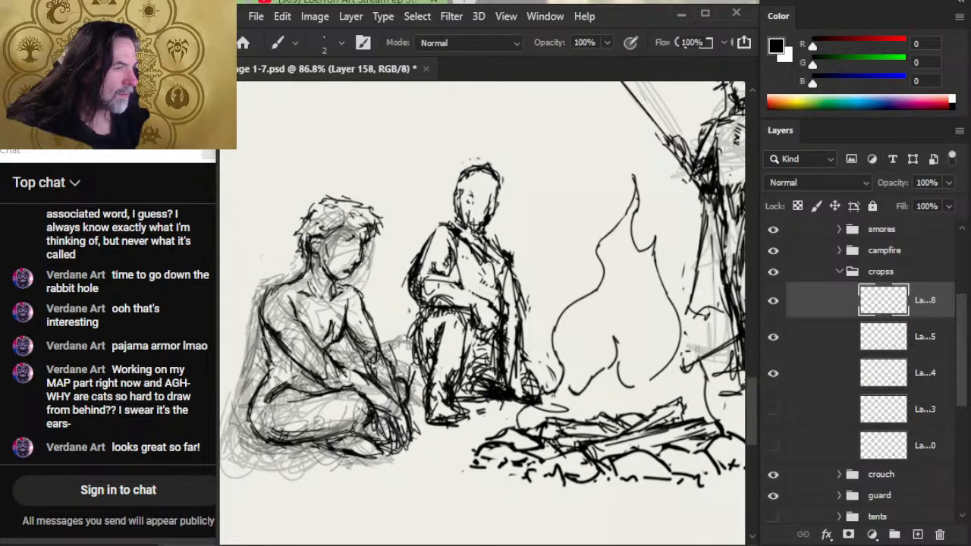
key(e)
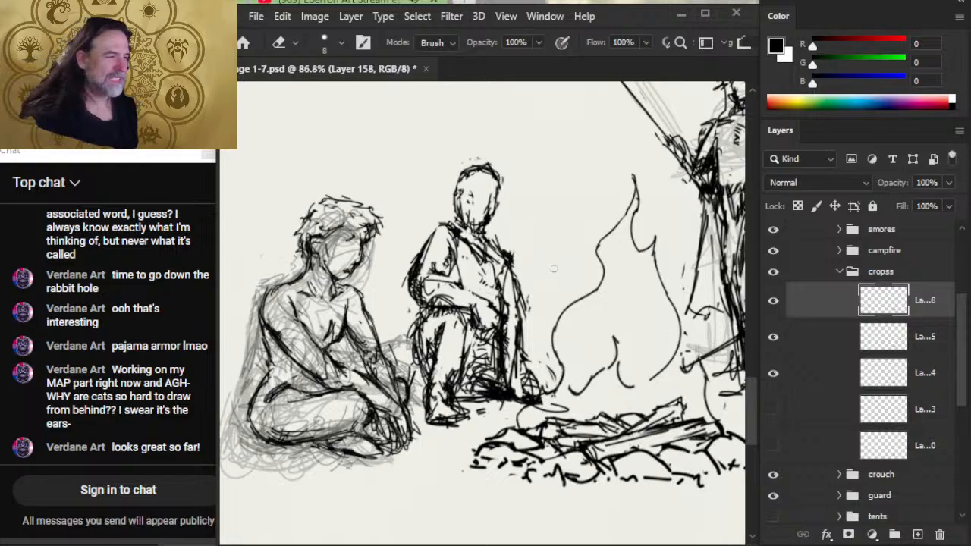
key(z)
drag(586, 280, 497, 285)
drag(635, 332, 617, 339)
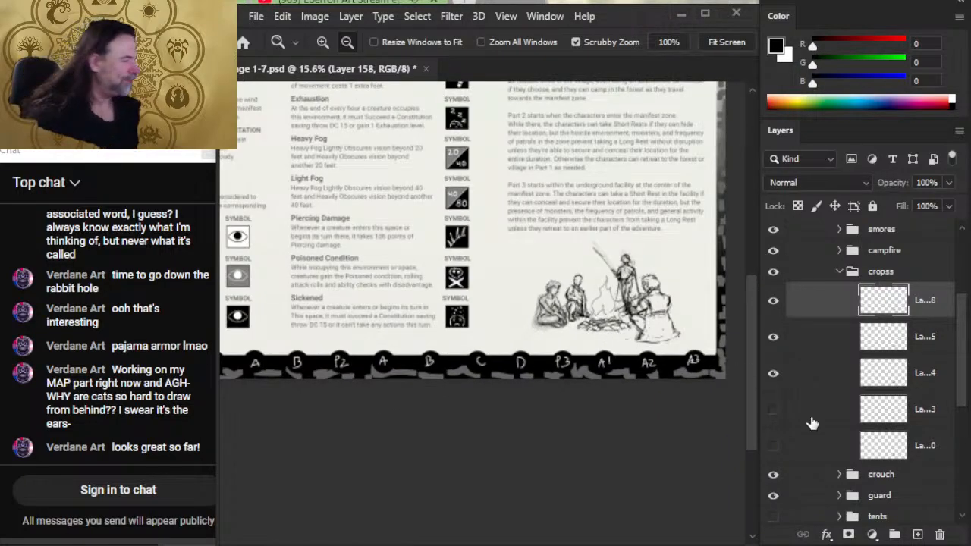
click(772, 425)
click(773, 447)
click(775, 415)
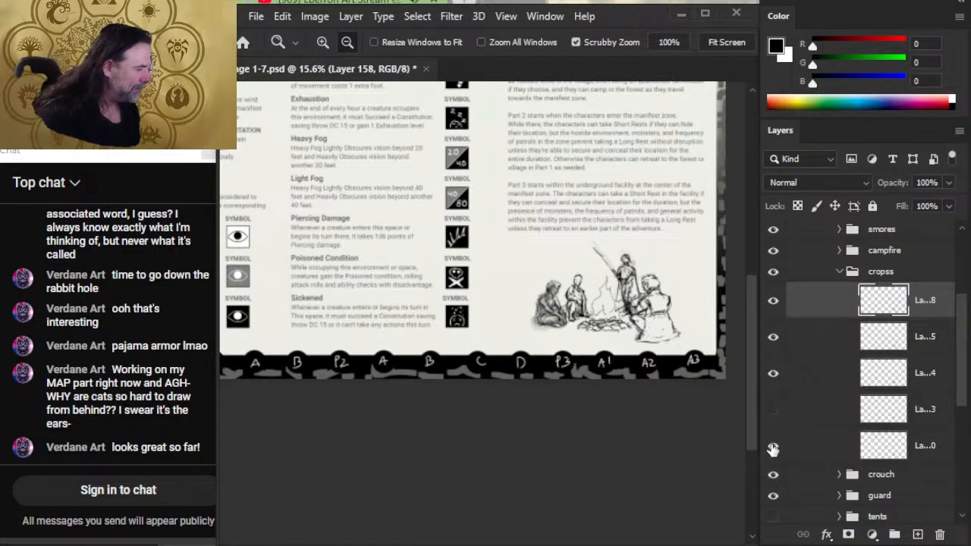
click(772, 447)
- Show the tents group and check the whole campfire composition with it at page scale
click(773, 517)
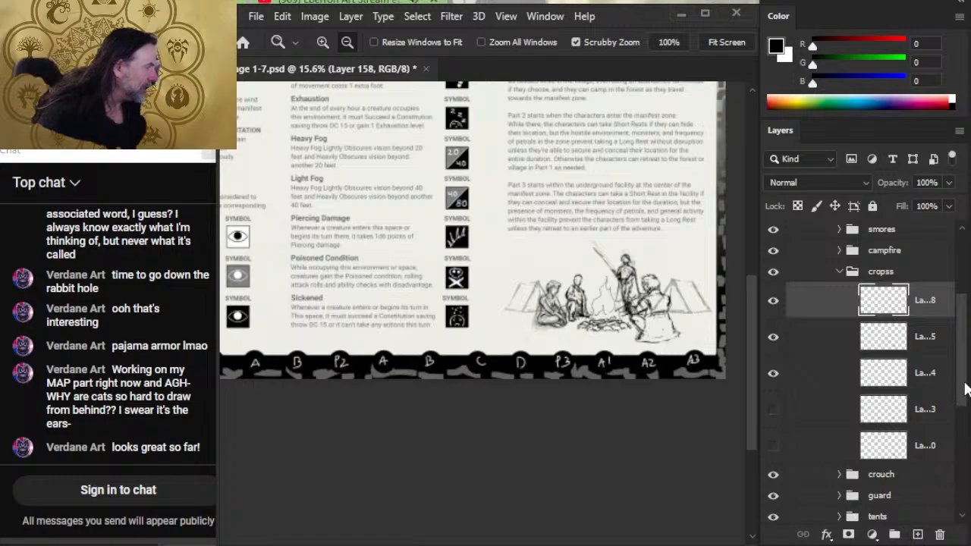
mouse_move(965, 388)
mouse_down()
mouse_move(960, 428)
mouse_move(960, 385)
mouse_up()
scroll(588, 285, up, 2)
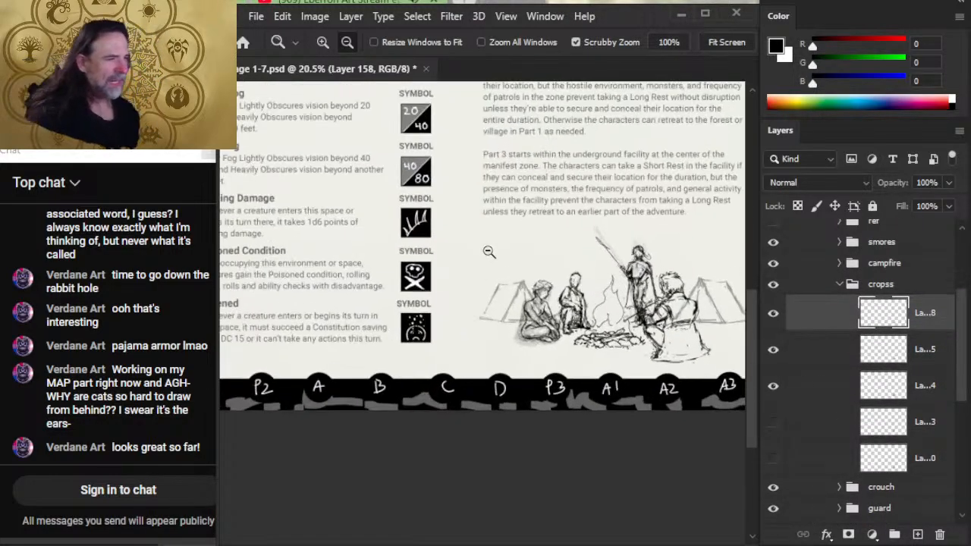
drag(598, 295, 486, 268)
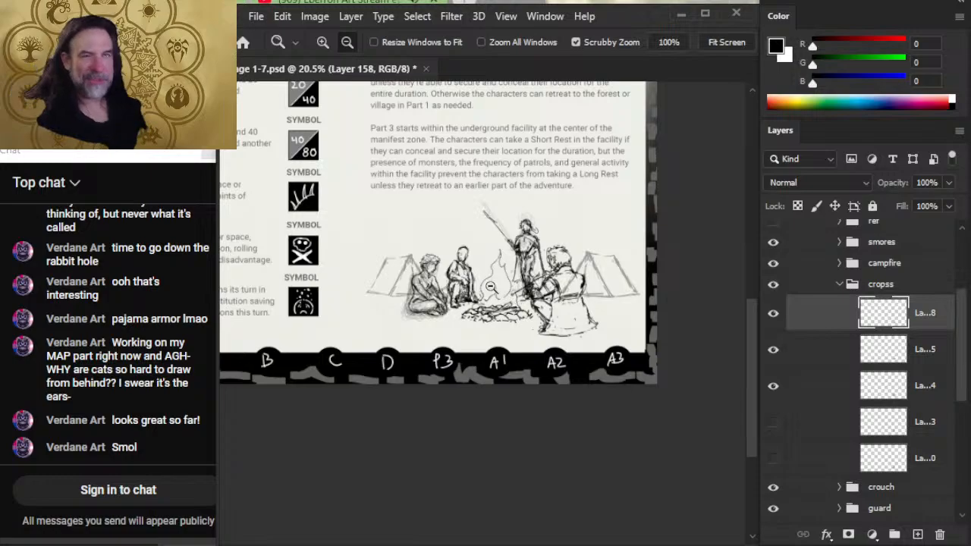
alt+click(540, 312)
alt+click(540, 311)
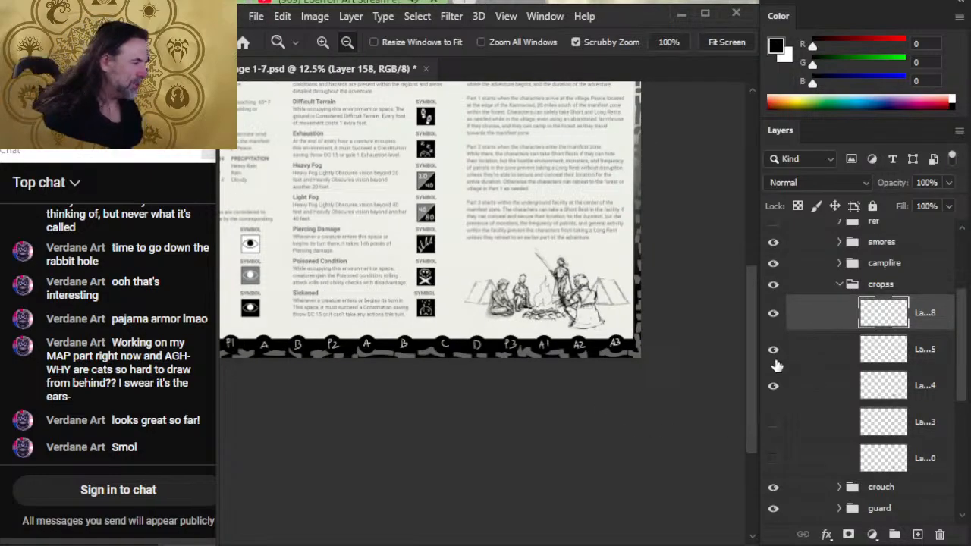
- Collapse the cropss group, select the drawing layer in the crouch group, and lower its opacity to 43%
drag(571, 288, 683, 291)
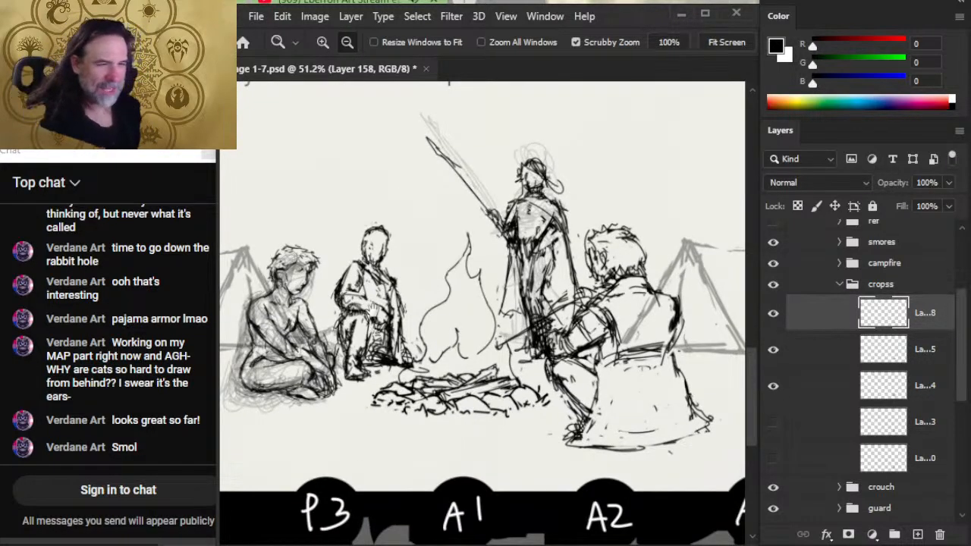
drag(461, 296, 541, 313)
click(843, 290)
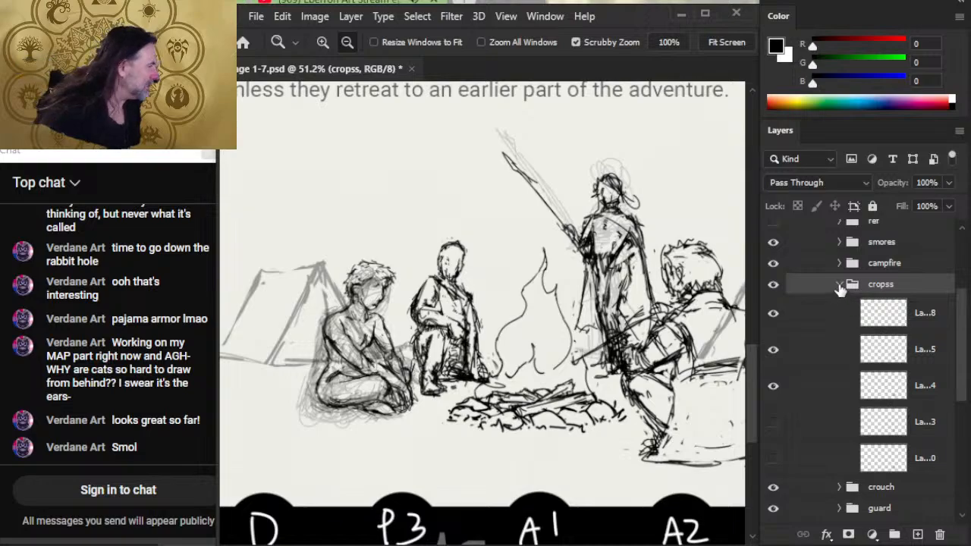
click(838, 286)
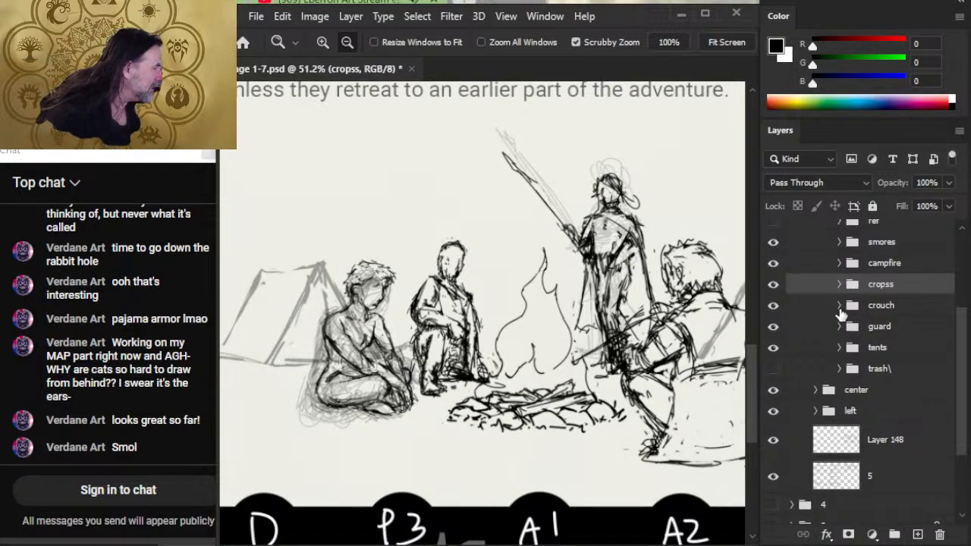
click(839, 305)
click(927, 334)
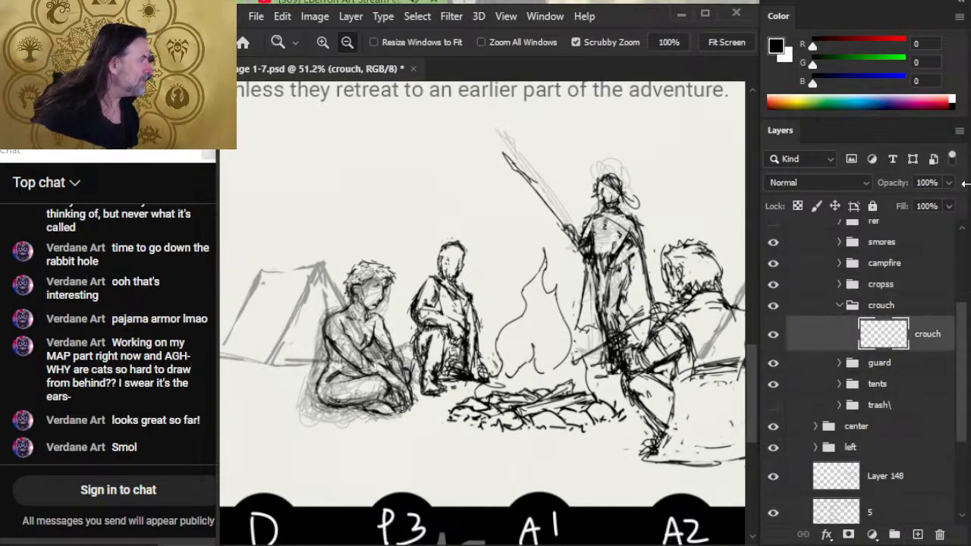
click(949, 183)
drag(948, 204, 905, 206)
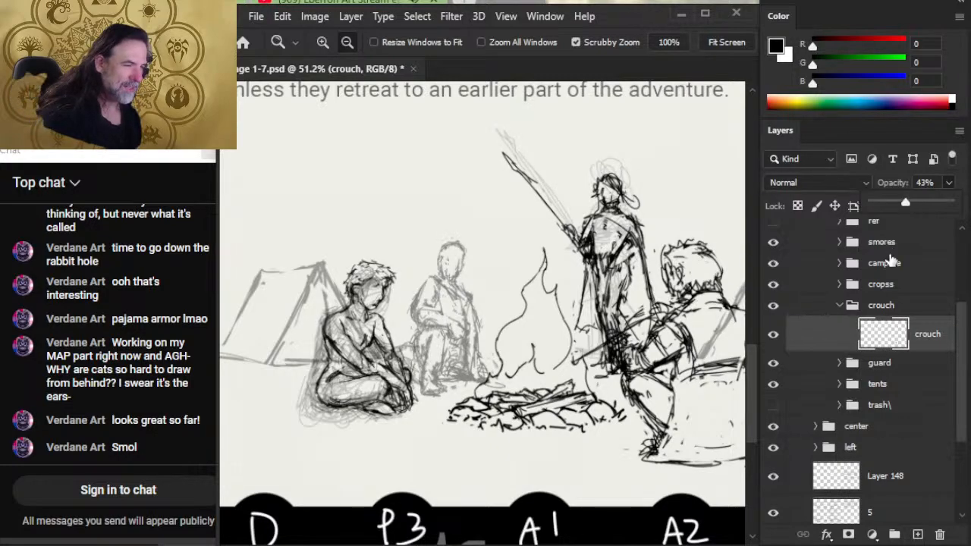
- Check the faded crouching figure against the rest of the campfire scene, both at page scale and up close
drag(425, 410, 389, 406)
drag(442, 315, 381, 343)
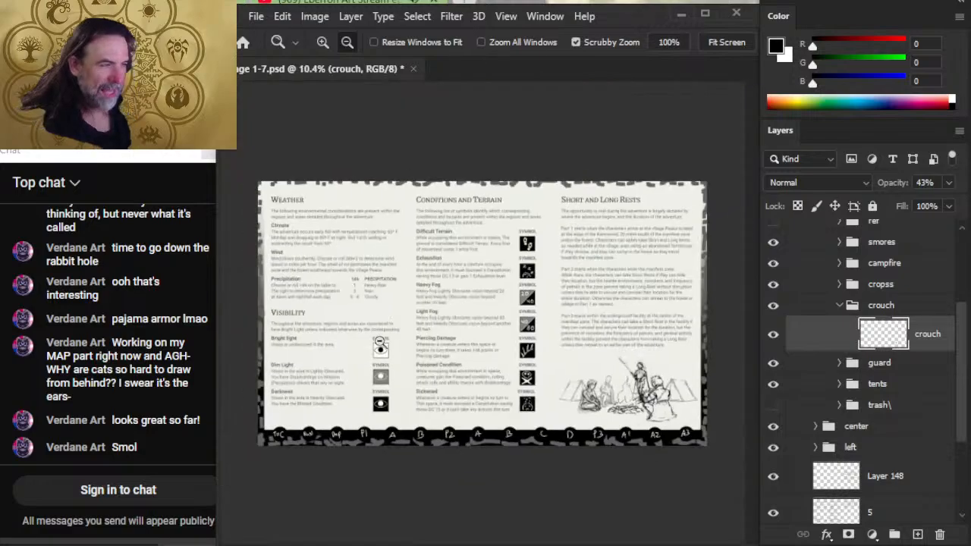
drag(595, 382, 632, 375)
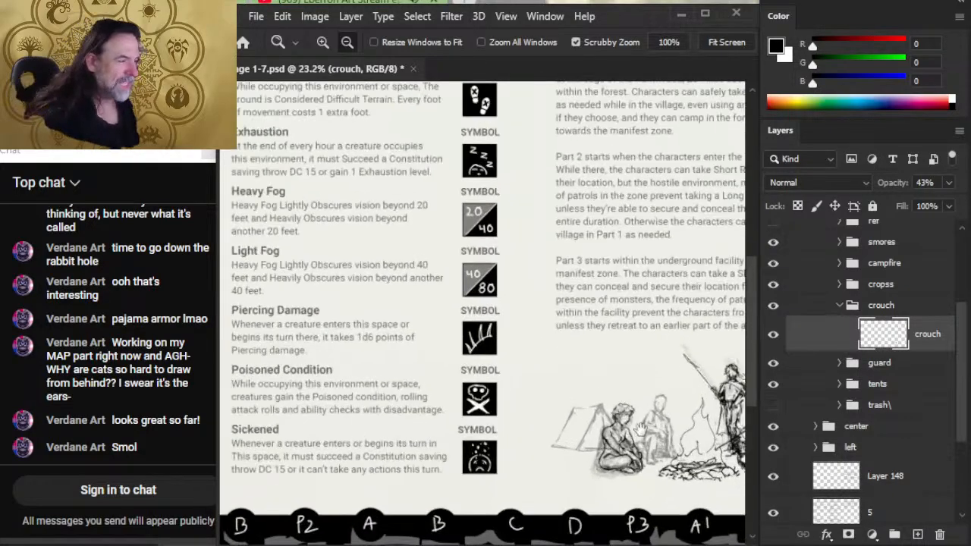
drag(640, 431, 578, 379)
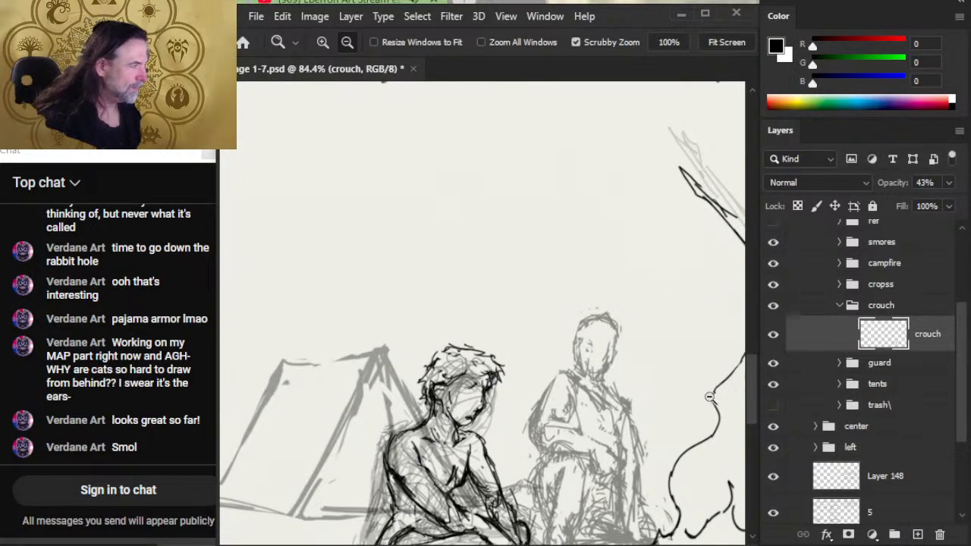
scroll(953, 393, up, 5)
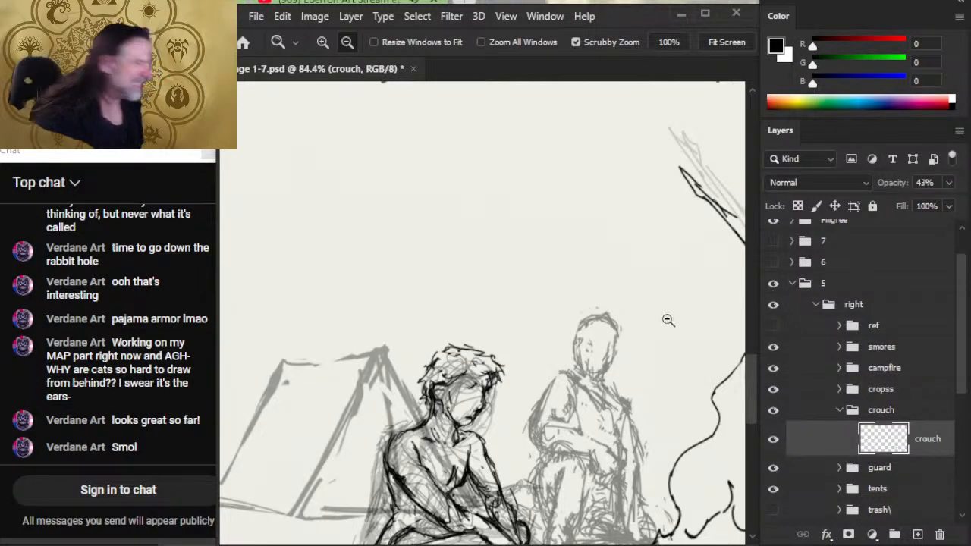
drag(554, 412, 443, 360)
drag(569, 468, 453, 333)
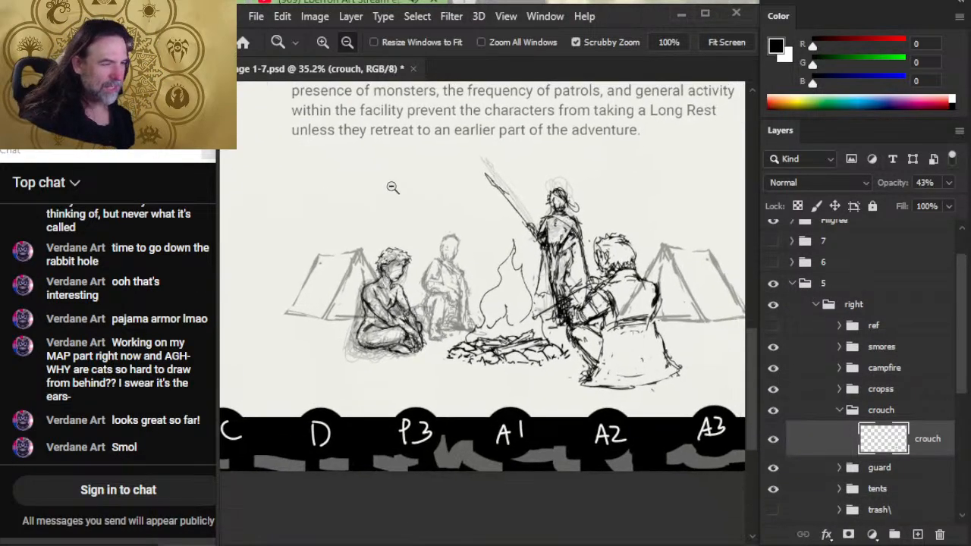
- Open the recent file Page 8-12.psd alongside the current document
click(301, 85)
click(259, 18)
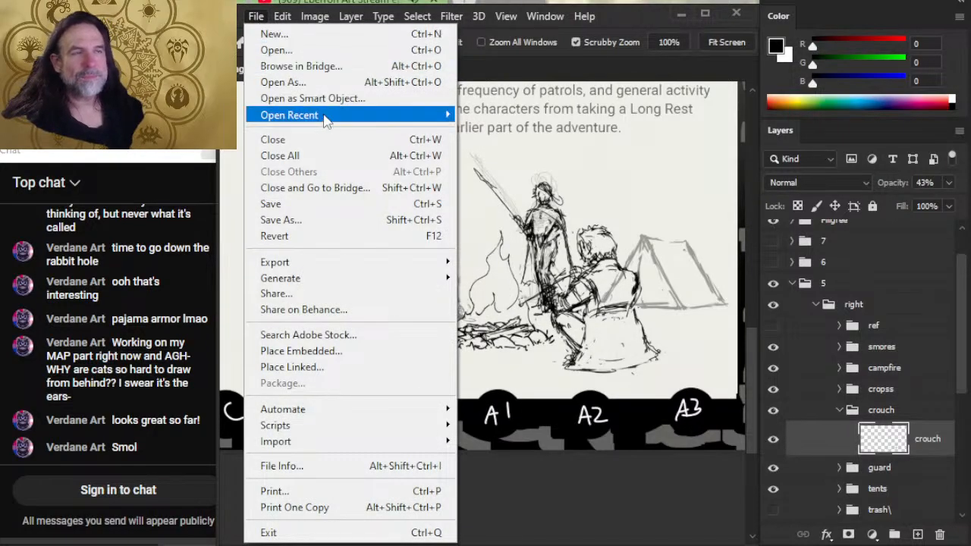
mouse_move(326, 116)
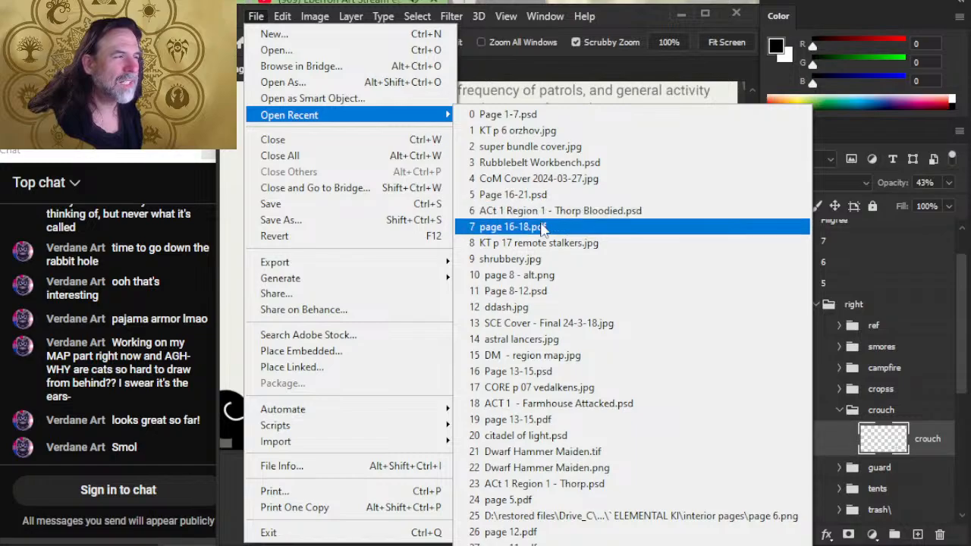
click(565, 292)
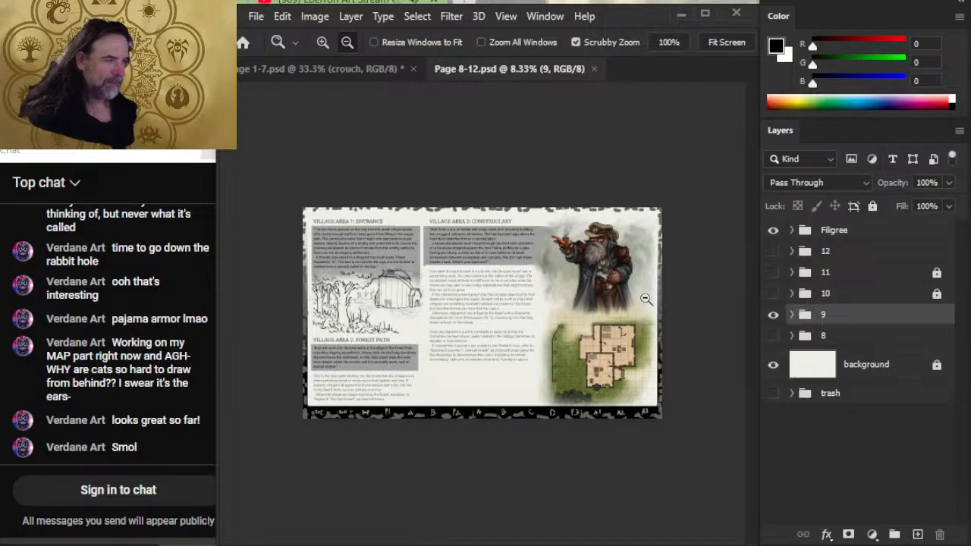
- Examine the page 9 spread and its constabulary floor plan up close
drag(347, 291, 395, 319)
drag(504, 363, 428, 352)
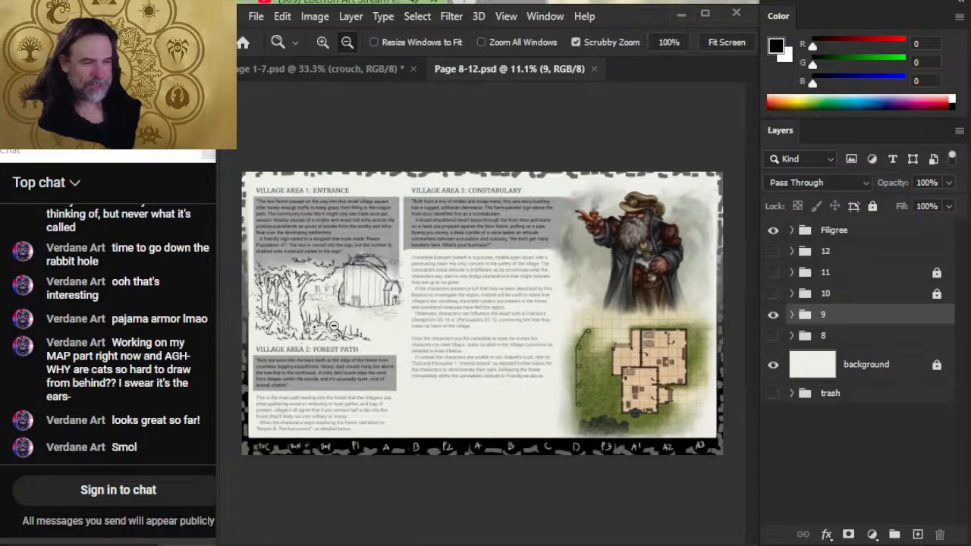
drag(639, 390, 492, 353)
alt+click(483, 358)
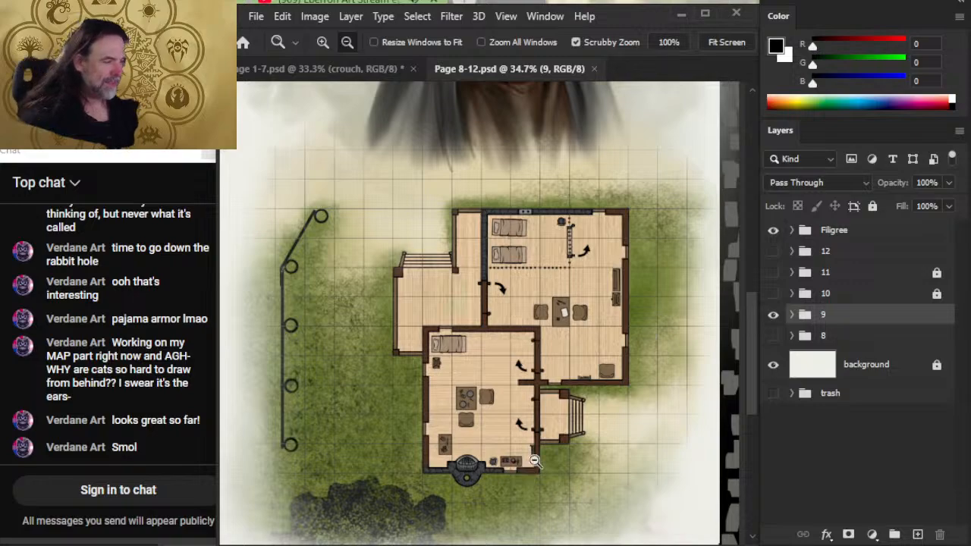
drag(582, 454, 550, 453)
- Examine the dwarf constable portrait above the floor plan and how it sits beside the page text
drag(581, 240, 539, 362)
drag(522, 273, 544, 286)
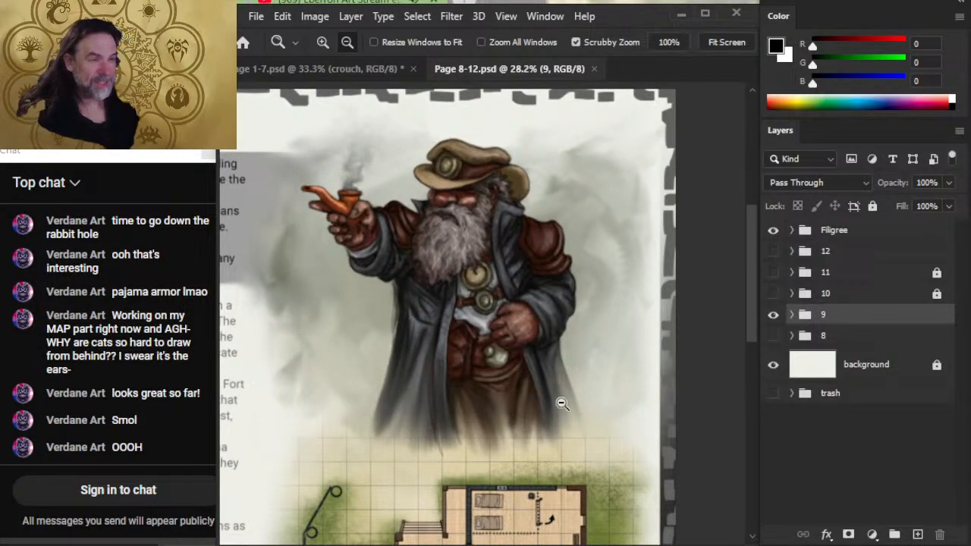
drag(596, 448, 570, 440)
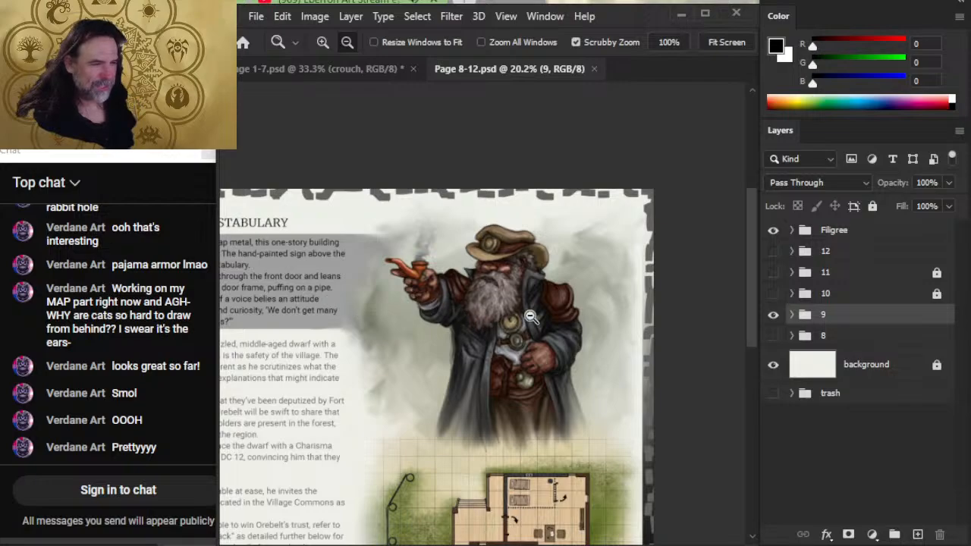
drag(501, 472, 517, 370)
drag(520, 186, 537, 150)
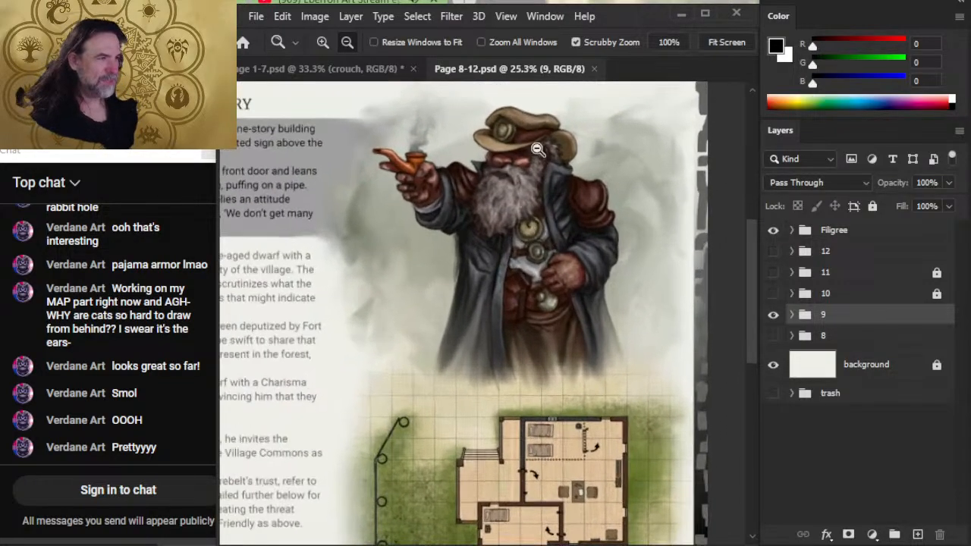
drag(526, 230, 541, 262)
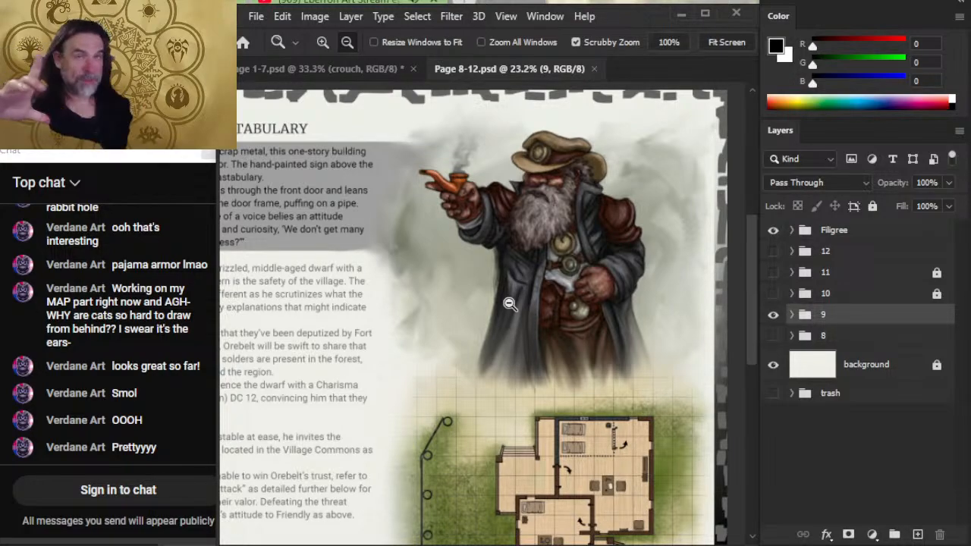
drag(641, 286, 625, 277)
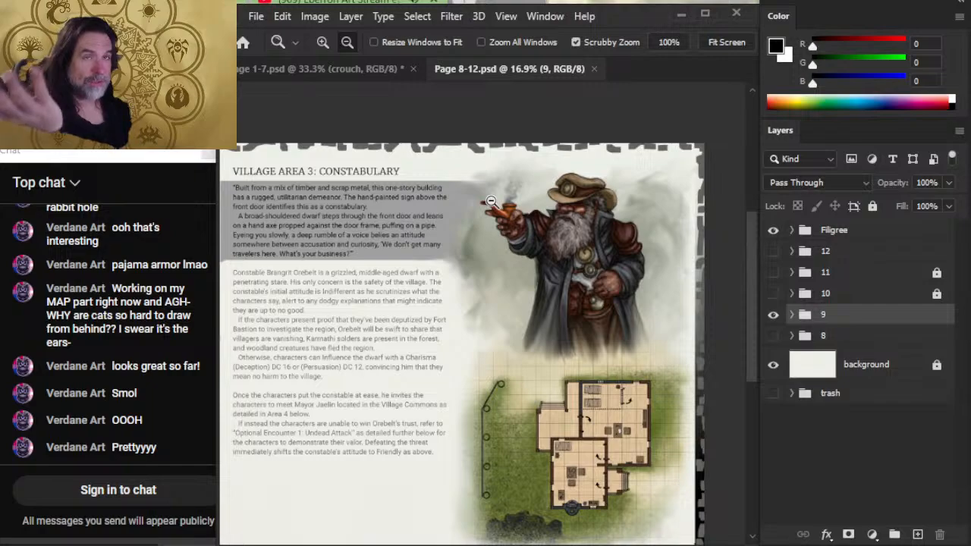
- Check the document's dimensions and resolution in Image Size, leaving them as they are
click(326, 18)
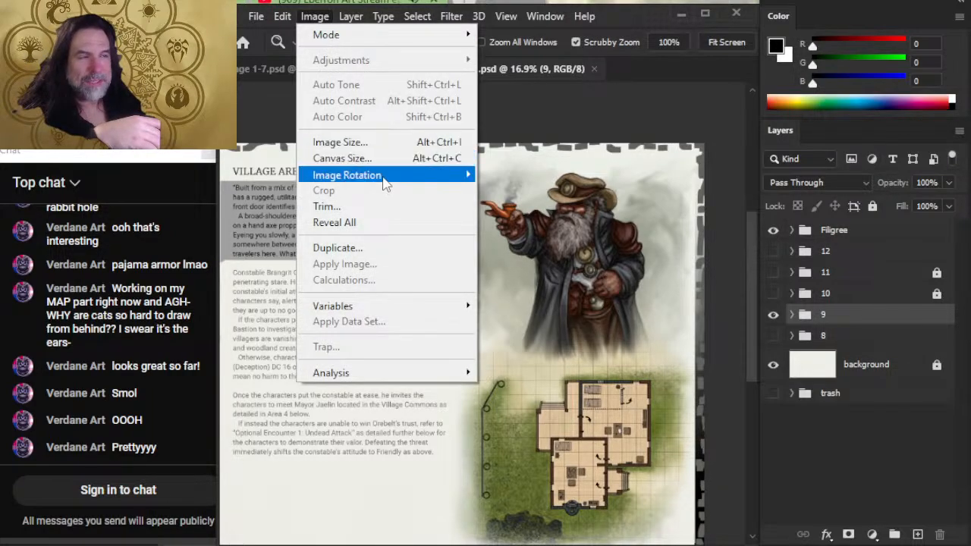
click(380, 152)
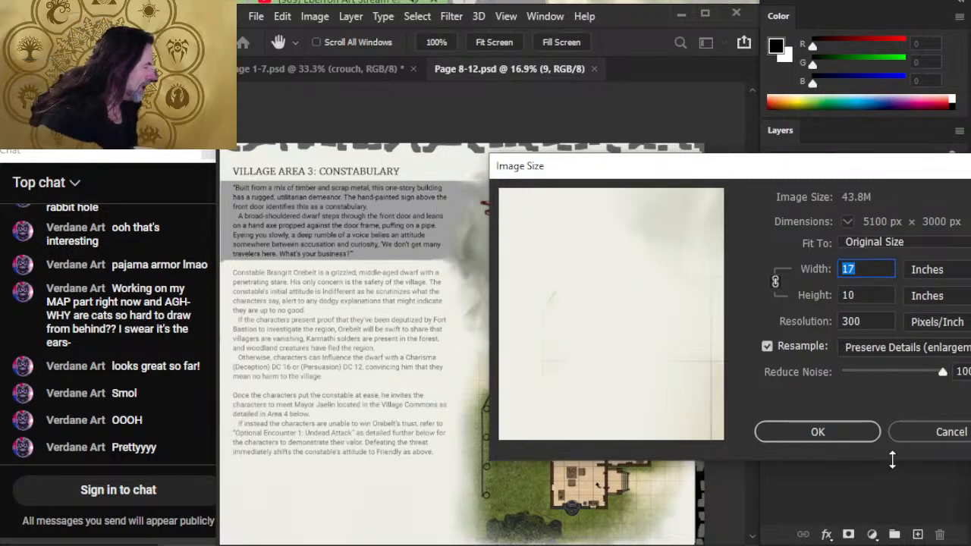
click(915, 434)
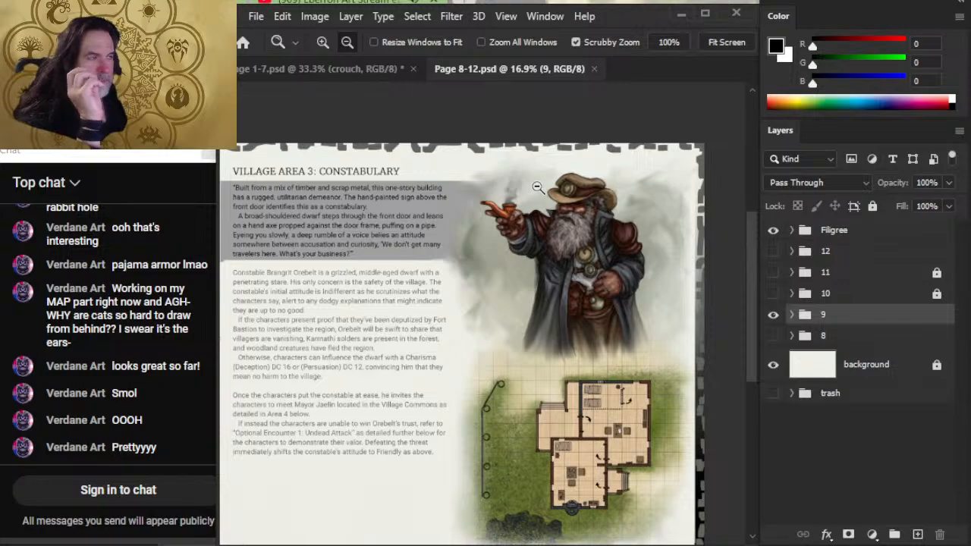
- Show group 10 in place of group 9 and examine the mayor portrait and the Commons Hall floor plan
click(562, 315)
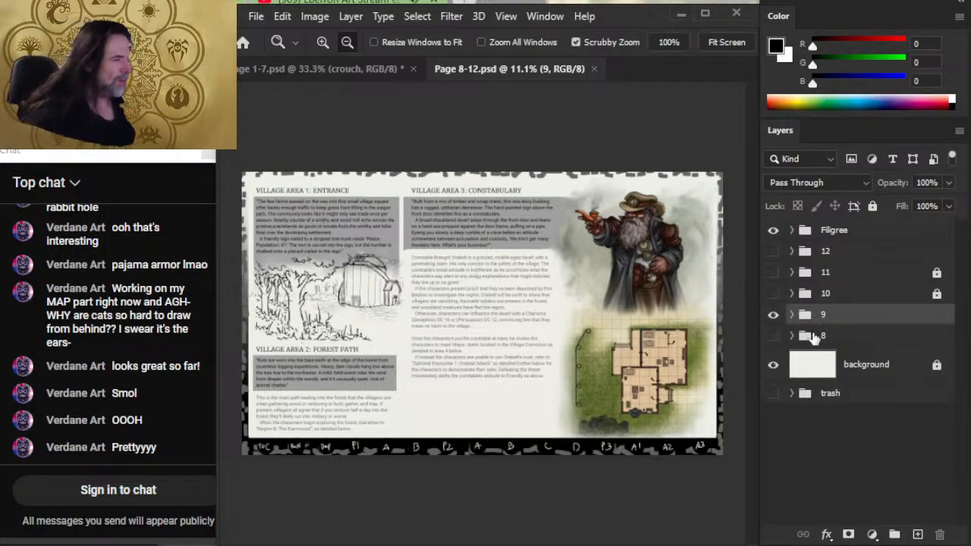
click(773, 314)
click(773, 293)
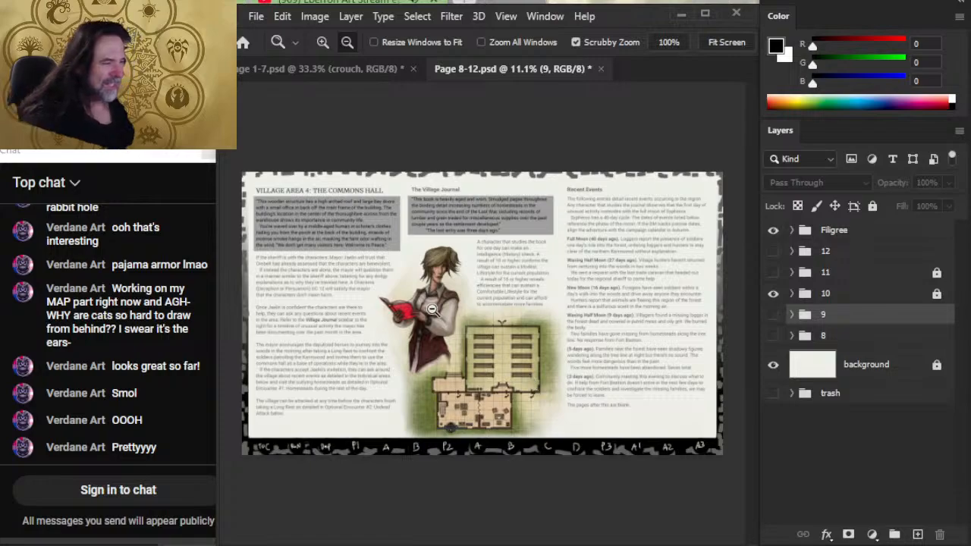
drag(389, 287, 529, 356)
drag(596, 382, 563, 346)
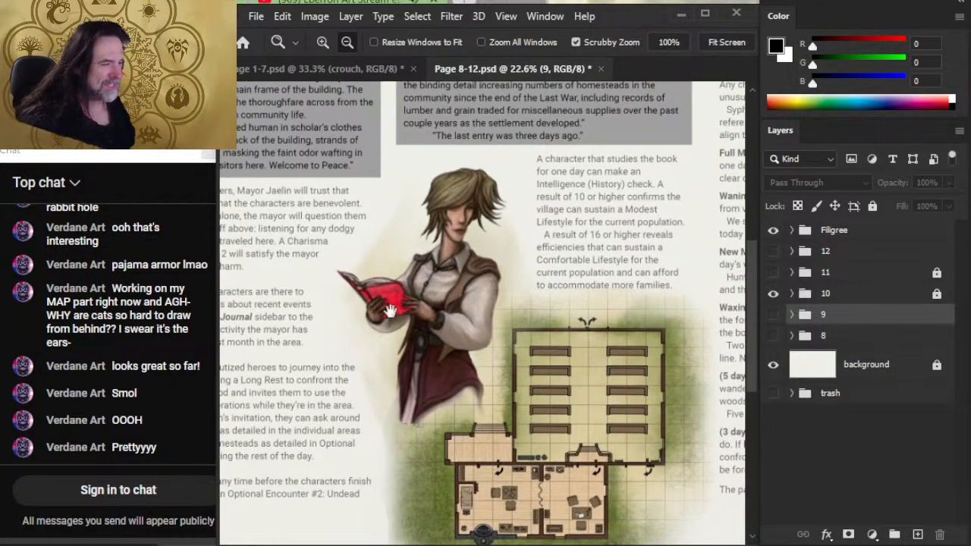
drag(593, 410, 584, 356)
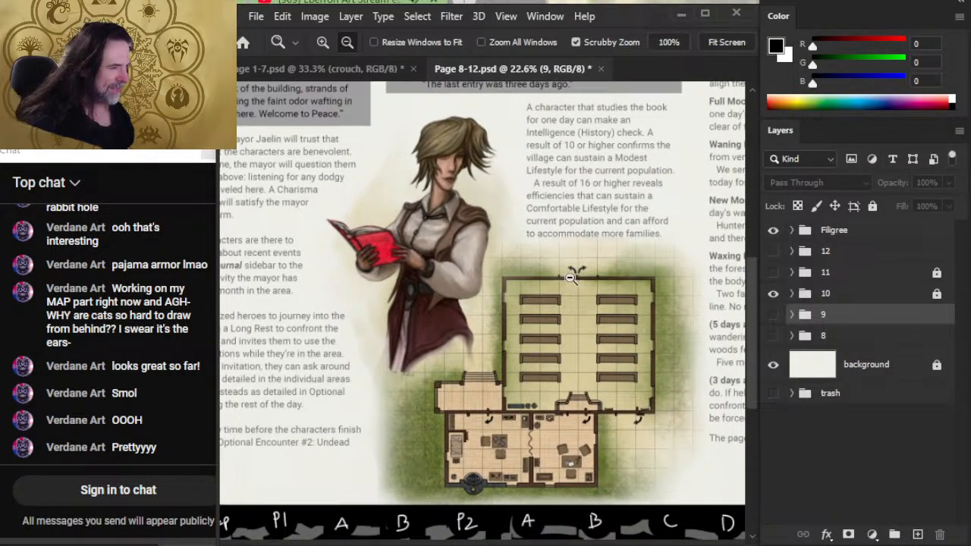
drag(516, 460, 508, 402)
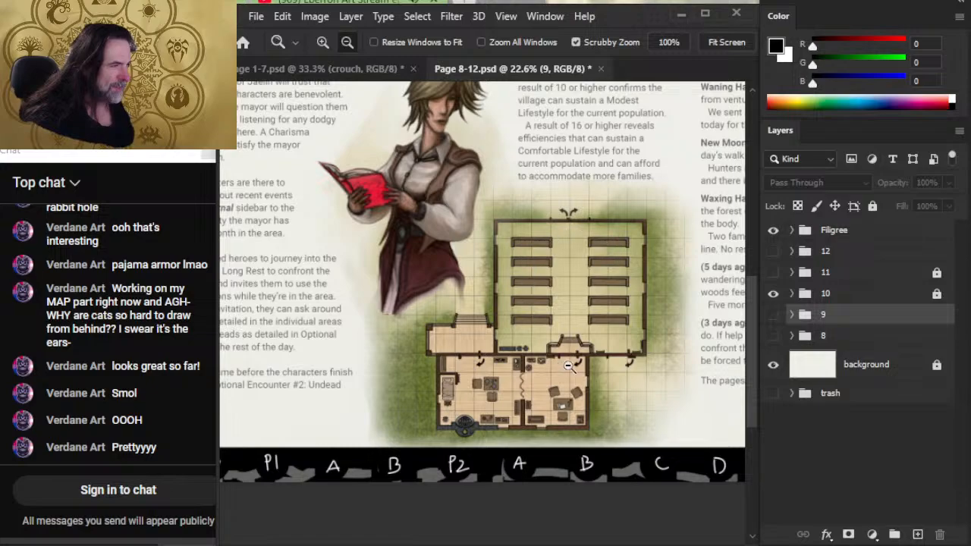
scroll(496, 390, up, 3)
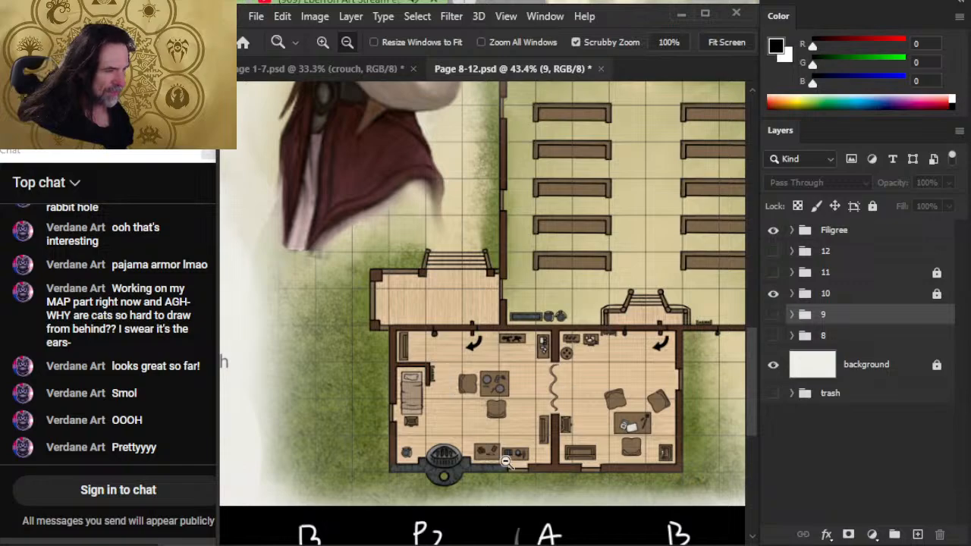
drag(645, 370, 524, 356)
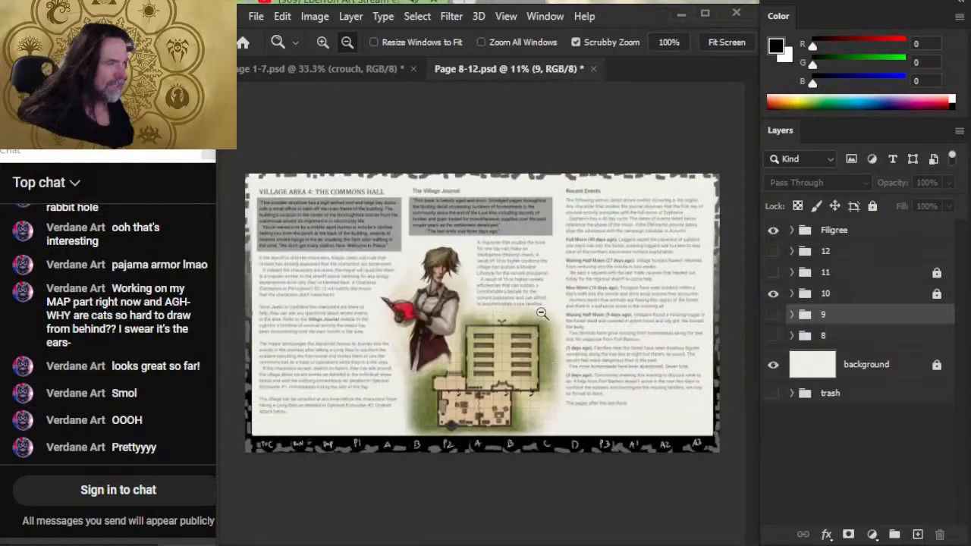
- Show group 8 in place of group 10 and examine the numbered village map
click(773, 292)
click(774, 336)
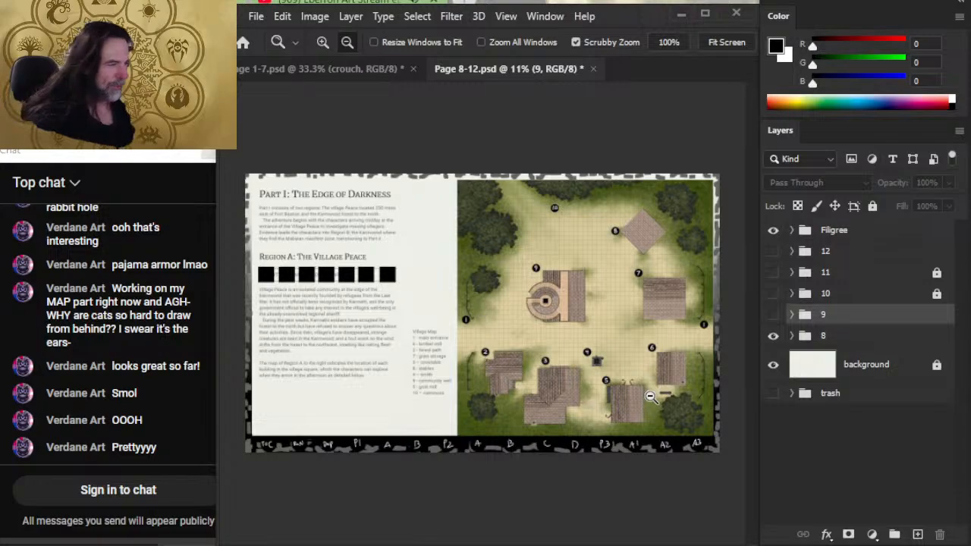
drag(650, 396, 578, 343)
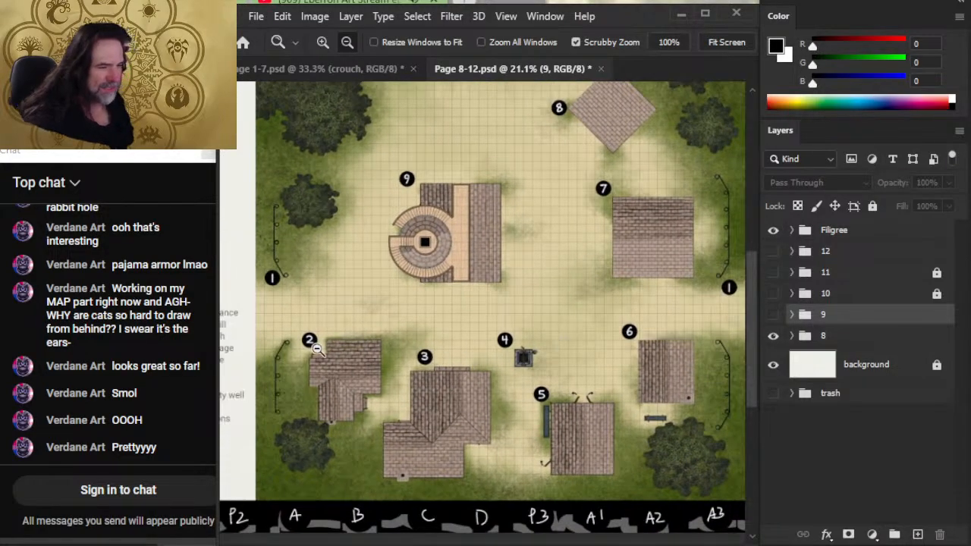
drag(566, 187, 550, 220)
- Hide groups 8 and 10 and show group 11 to view the villagers with the warehouse and stables maps
click(773, 335)
click(773, 292)
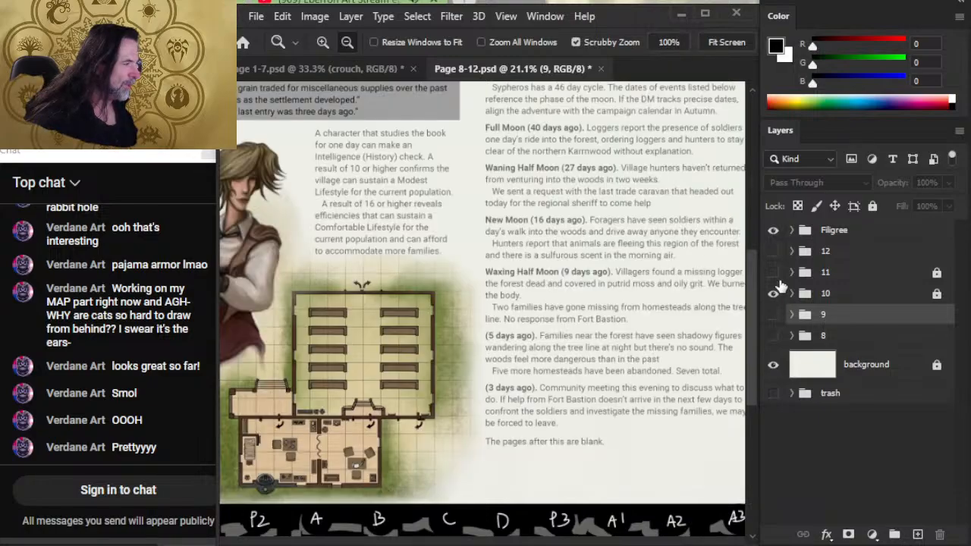
key(ctrl+0)
click(774, 293)
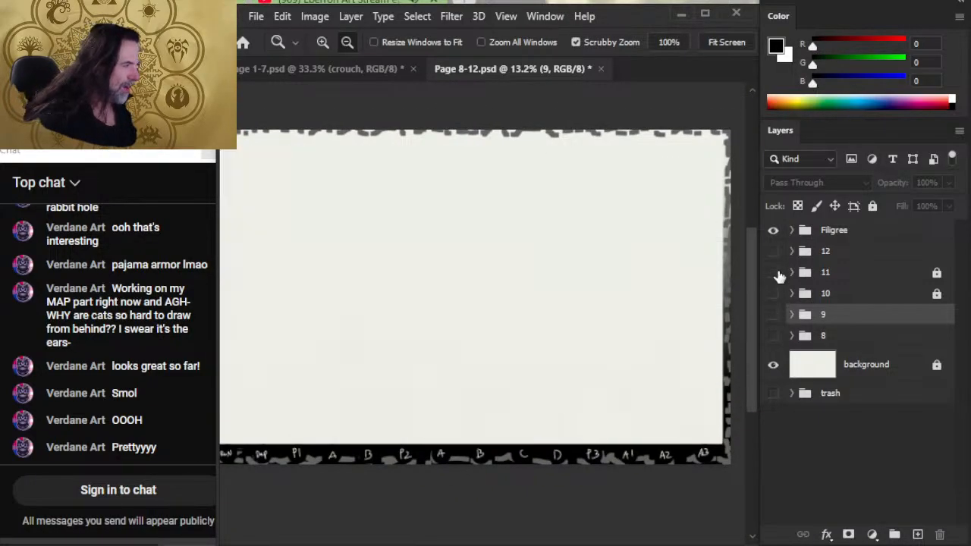
click(773, 272)
scroll(471, 282, up, 1)
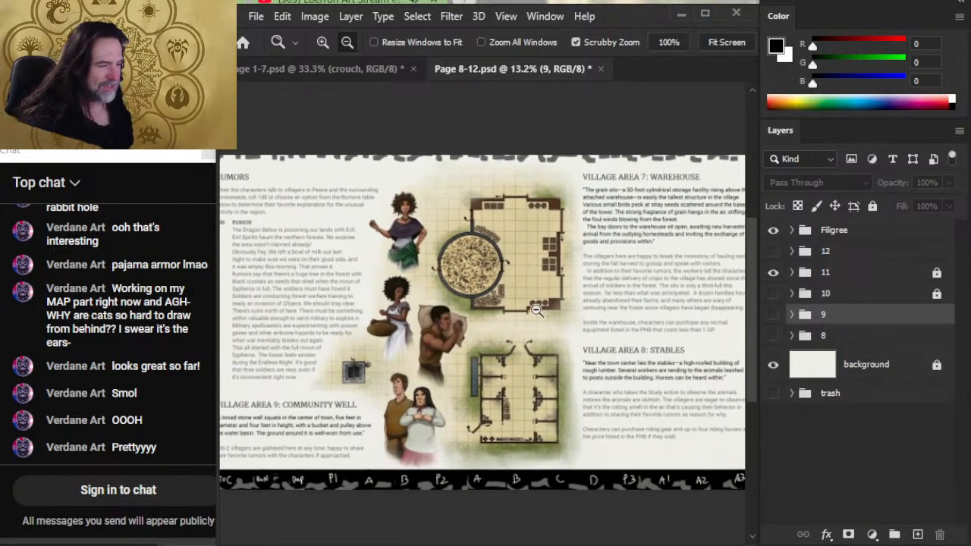
- Examine the stables map, community well, villager figures and warehouse map up close in group 11's spread
scroll(493, 311, up, 1)
scroll(504, 322, up, 3)
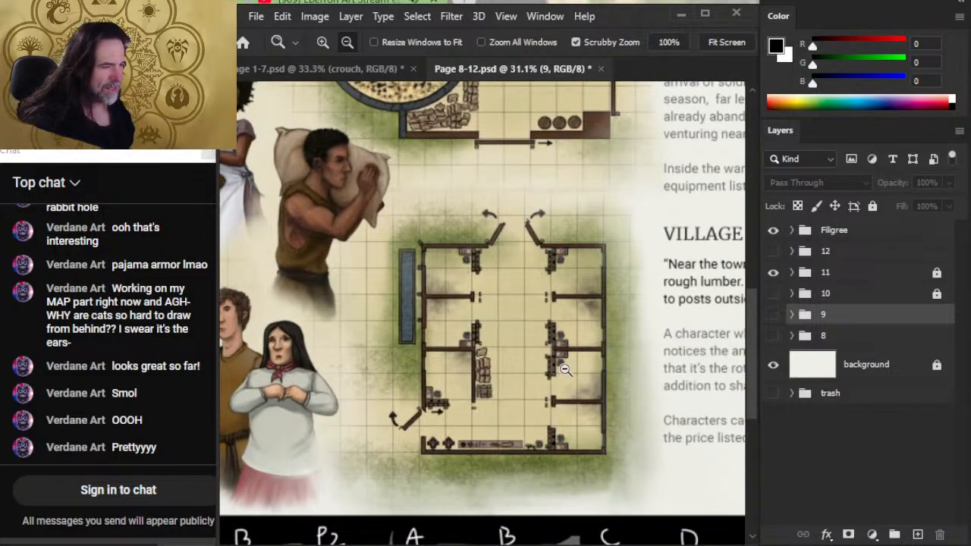
scroll(565, 370, down, 2)
scroll(325, 331, up, 3)
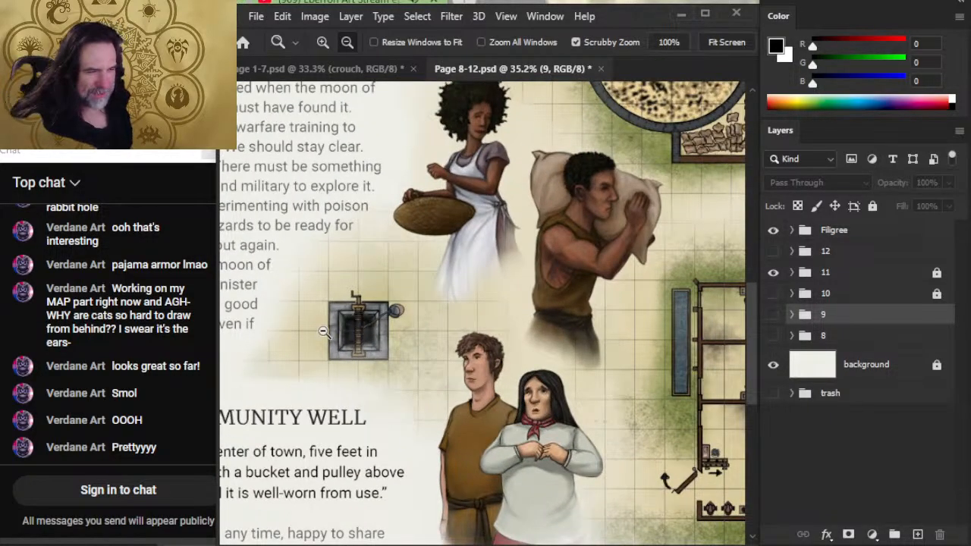
drag(495, 443, 551, 345)
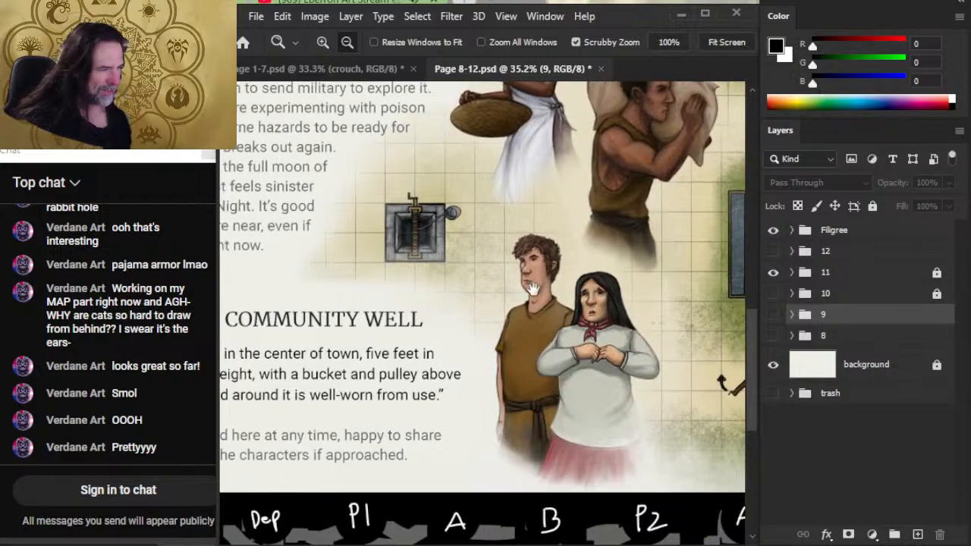
drag(610, 246, 428, 365)
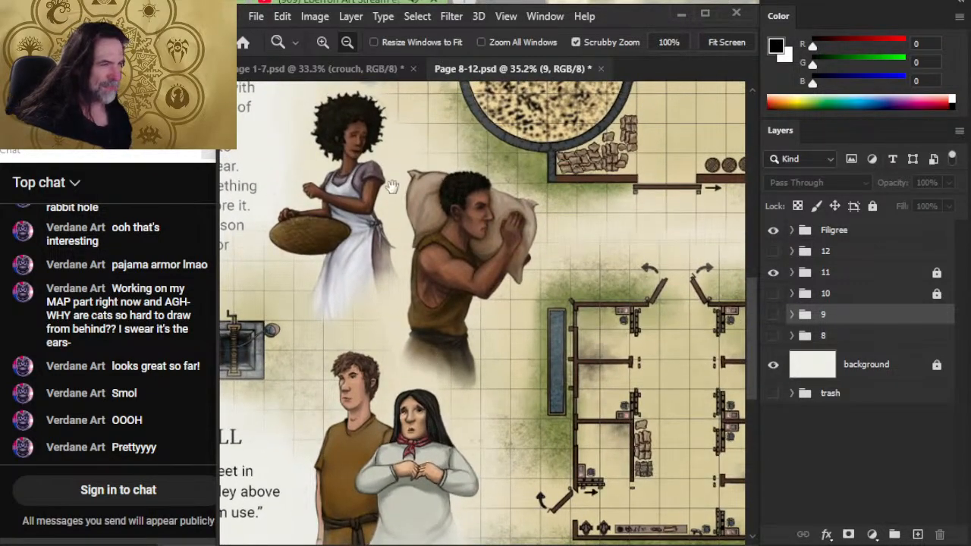
drag(513, 219, 410, 370)
drag(470, 276, 547, 371)
drag(677, 291, 585, 288)
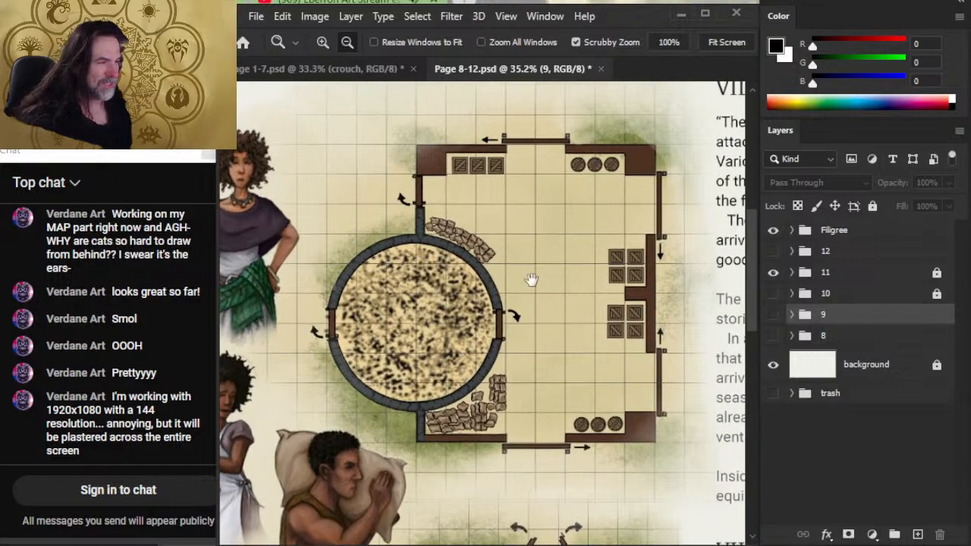
drag(626, 358, 516, 330)
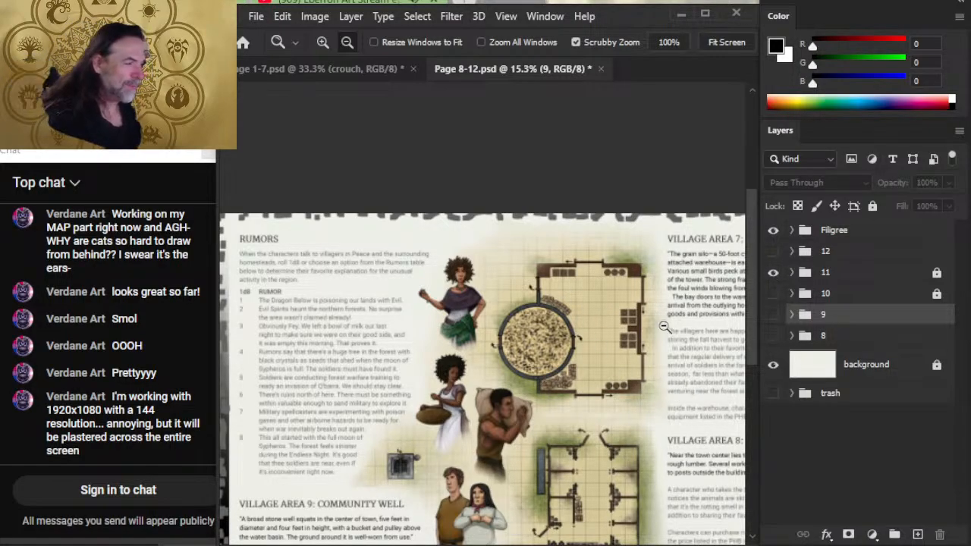
- Review the whole Rumors spread at reduced size, including the strip of chapter markers along the page's lower edge
drag(538, 381, 483, 287)
click(550, 246)
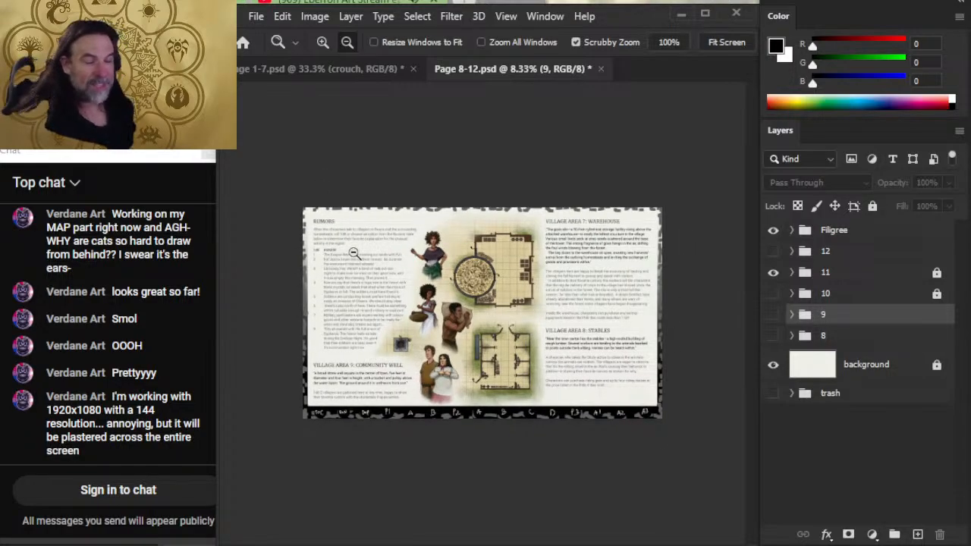
click(389, 217)
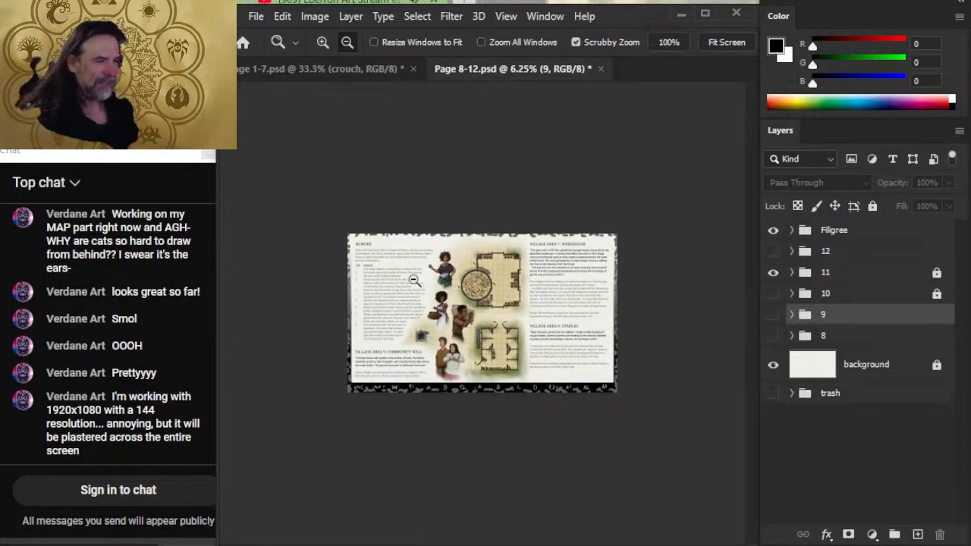
drag(415, 280, 459, 286)
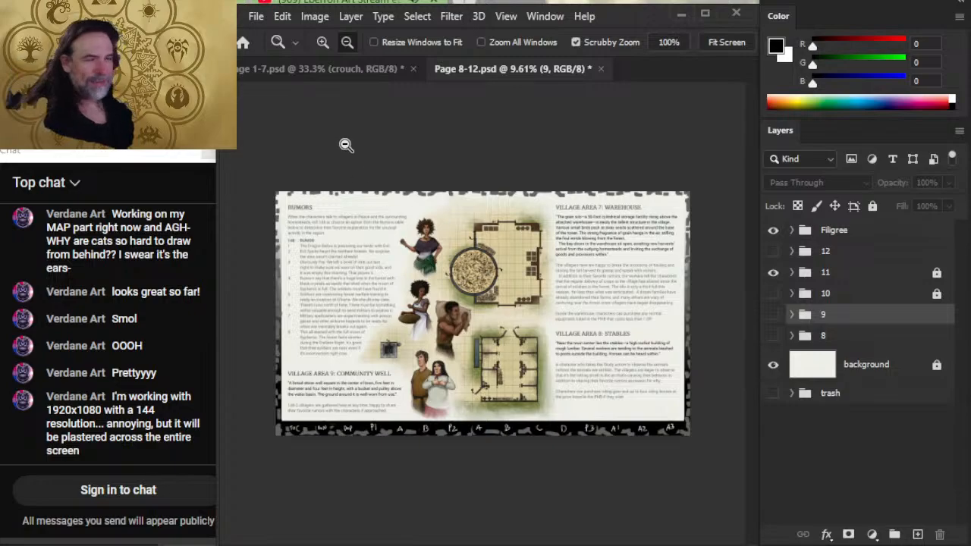
click(291, 157)
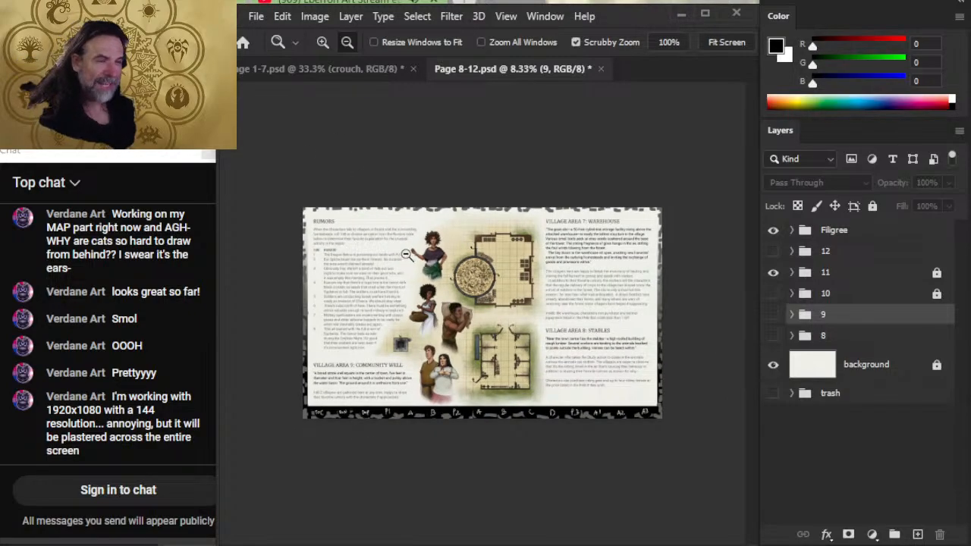
drag(405, 254, 469, 258)
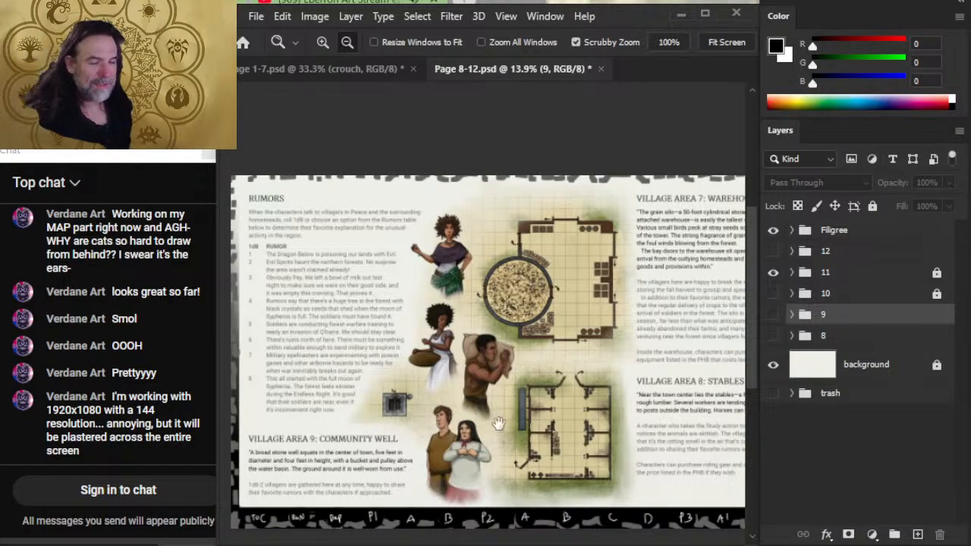
drag(497, 421, 403, 268)
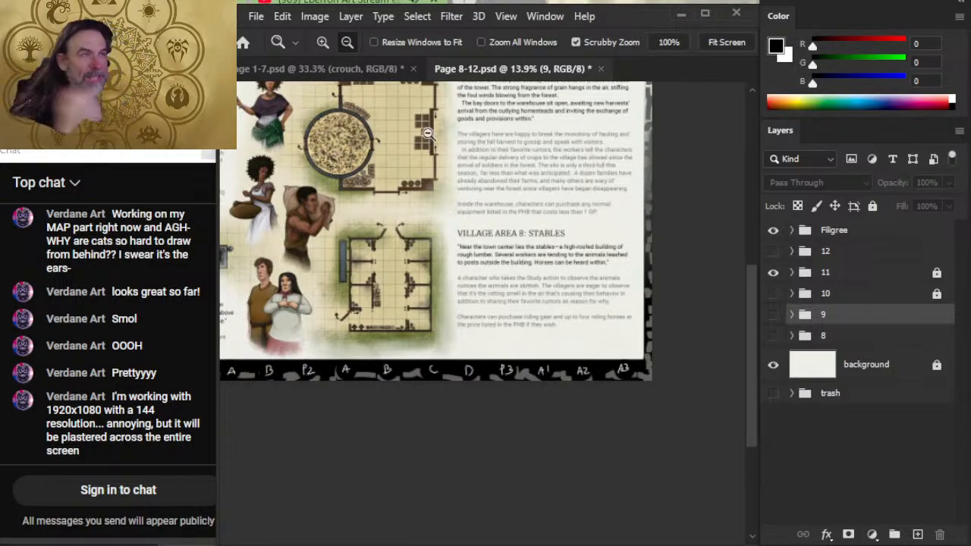
- Switch to the browser's YouTube stream page, follow the description's Spelljammer Combat & Exploration link, and open the product's full-size preview
key(alt+Tab)
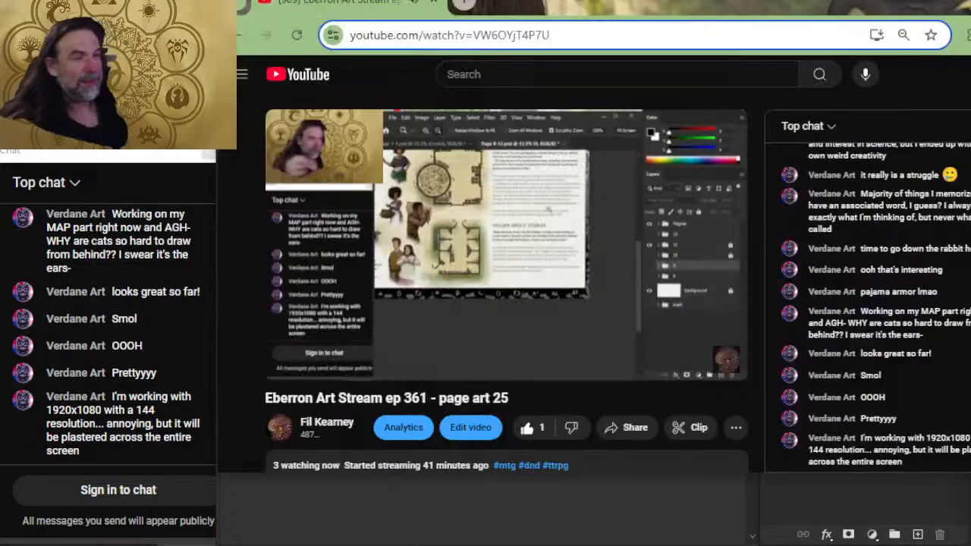
key(alt+Tab)
key(alt+Tab)
scroll(390, 331, down, 6)
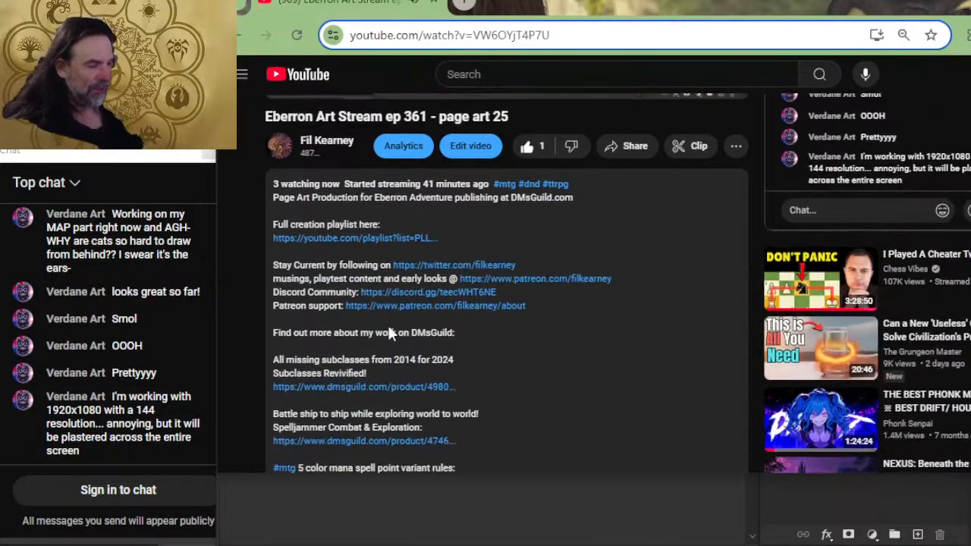
click(390, 302)
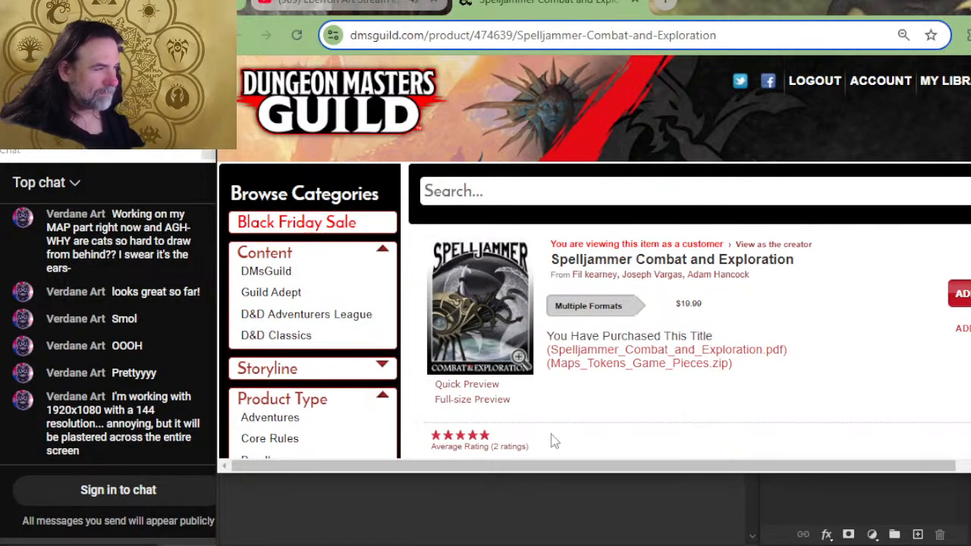
click(464, 402)
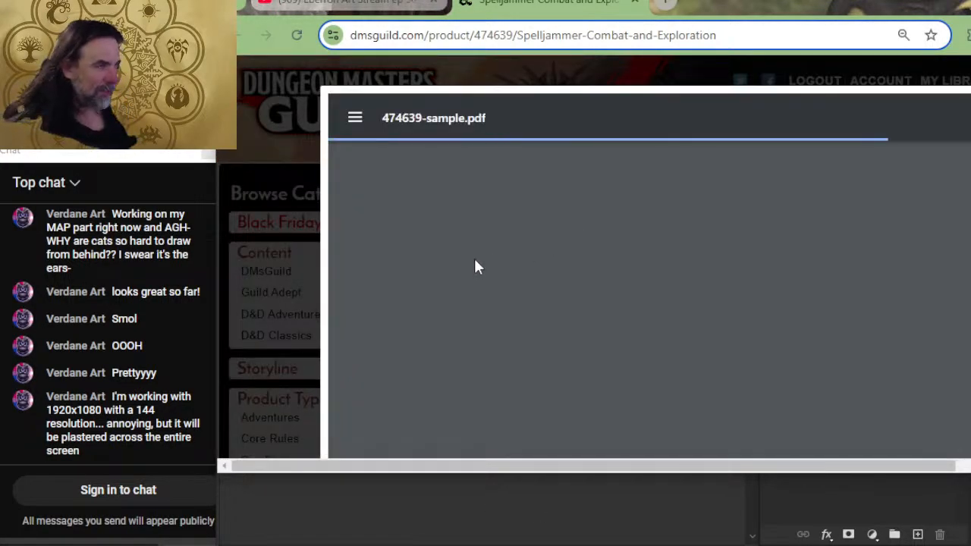
- Find the chapter icons beneath the sample PDF's contents page and follow the crossbow icon to the Combat chapter
scroll(546, 269, down, 10)
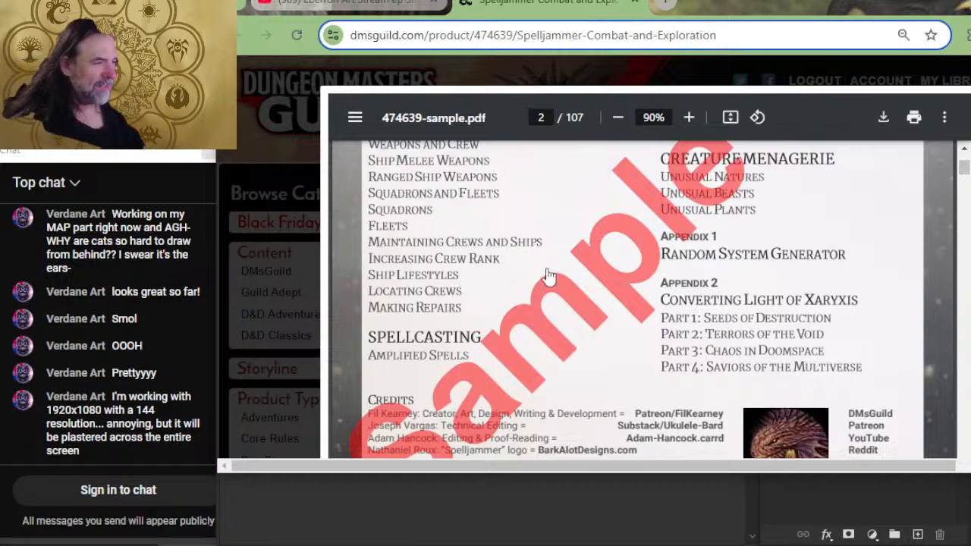
scroll(547, 274, down, 4)
scroll(554, 315, down, 2)
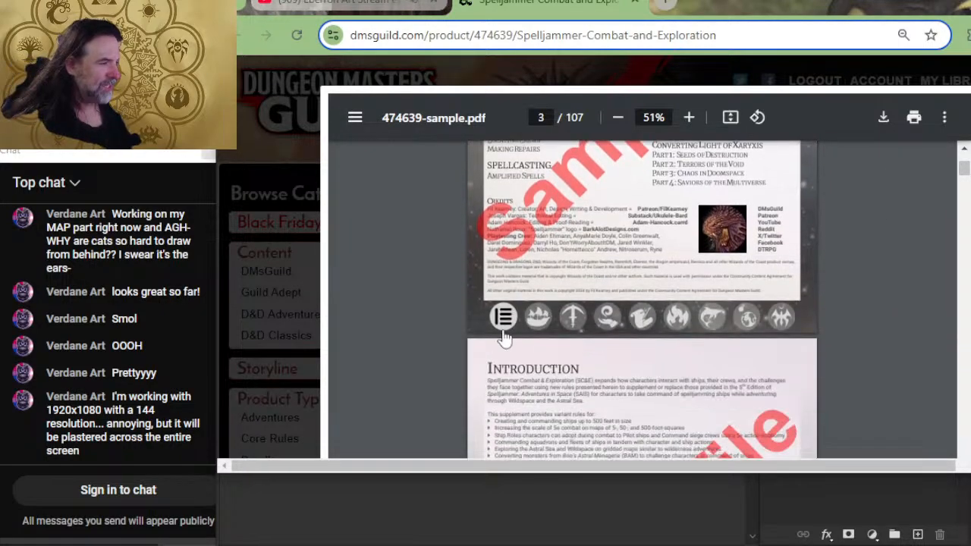
scroll(736, 322, up, 2)
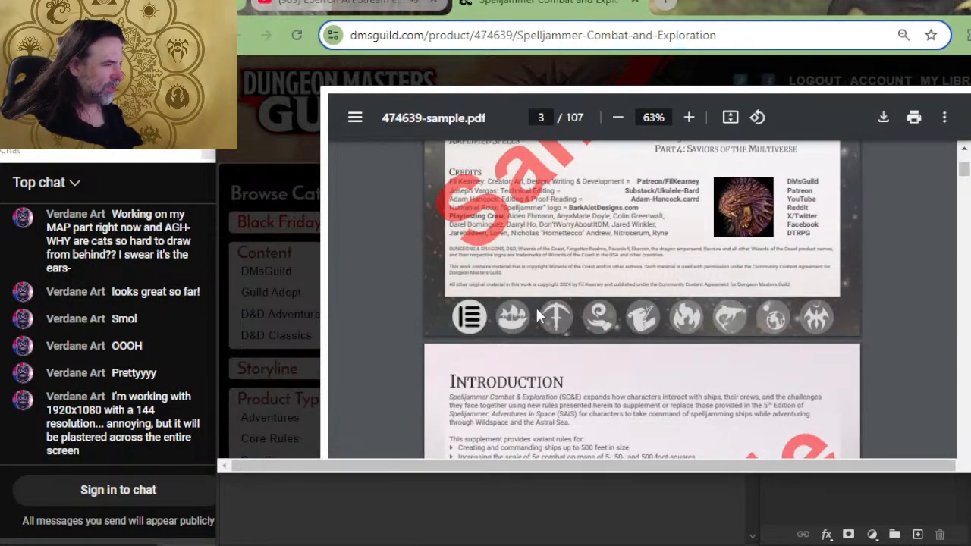
click(550, 316)
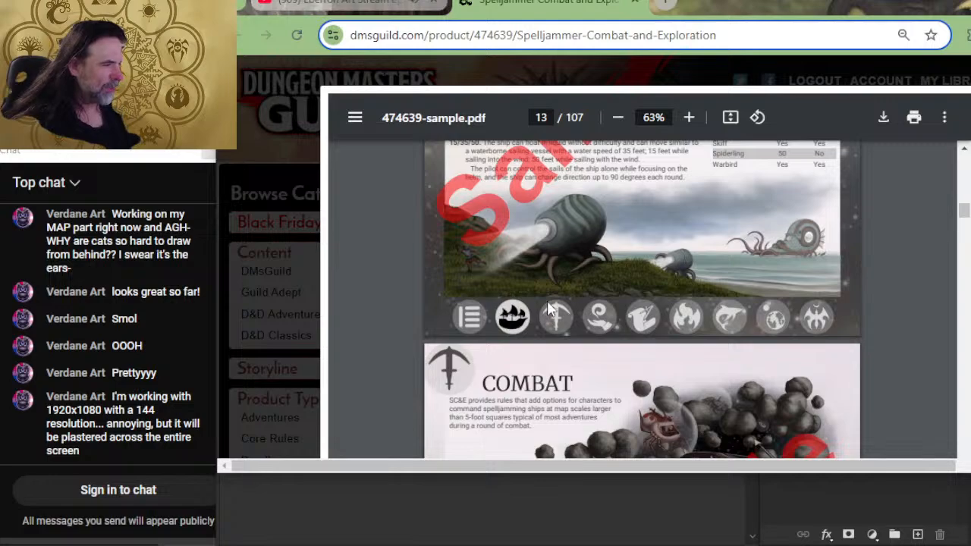
- Look over the Combat chapter's opening pages, then follow the page-footer link to the Spellcasting chapter and view its start
scroll(600, 347, down, 2)
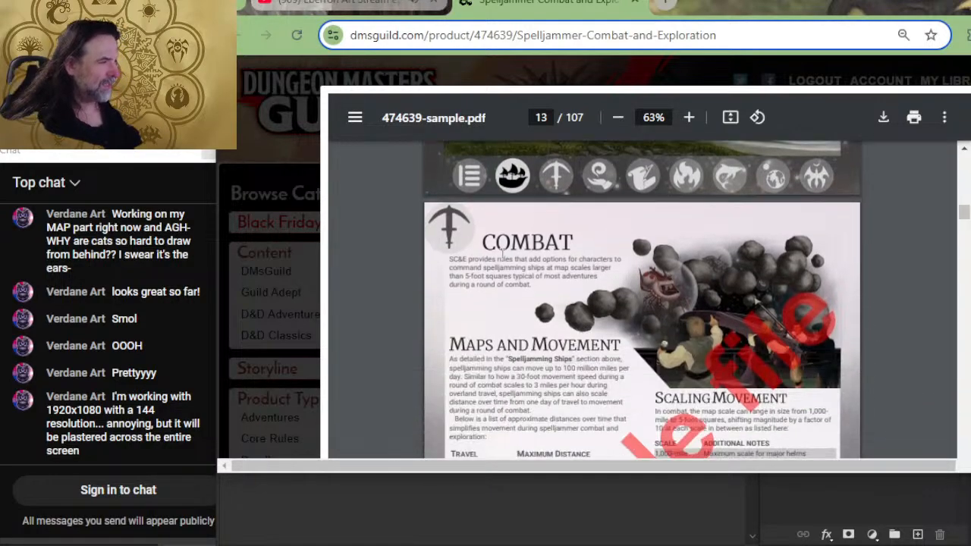
scroll(600, 334, down, 5)
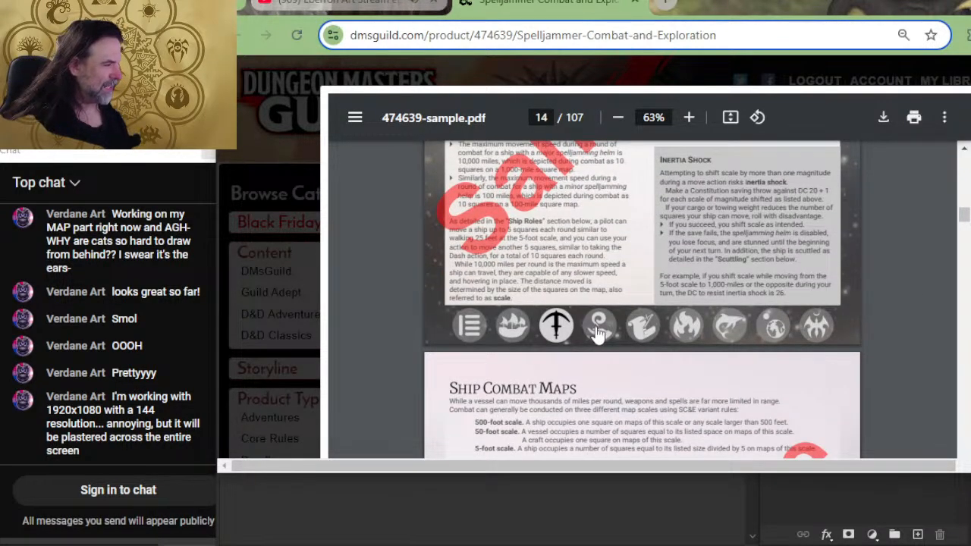
click(599, 327)
scroll(561, 322, down, 4)
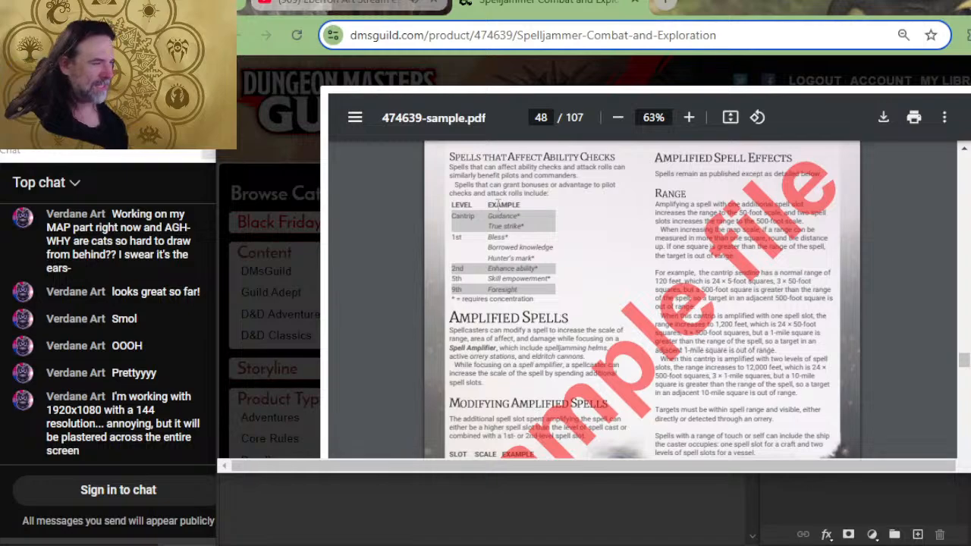
scroll(498, 203, up, 4)
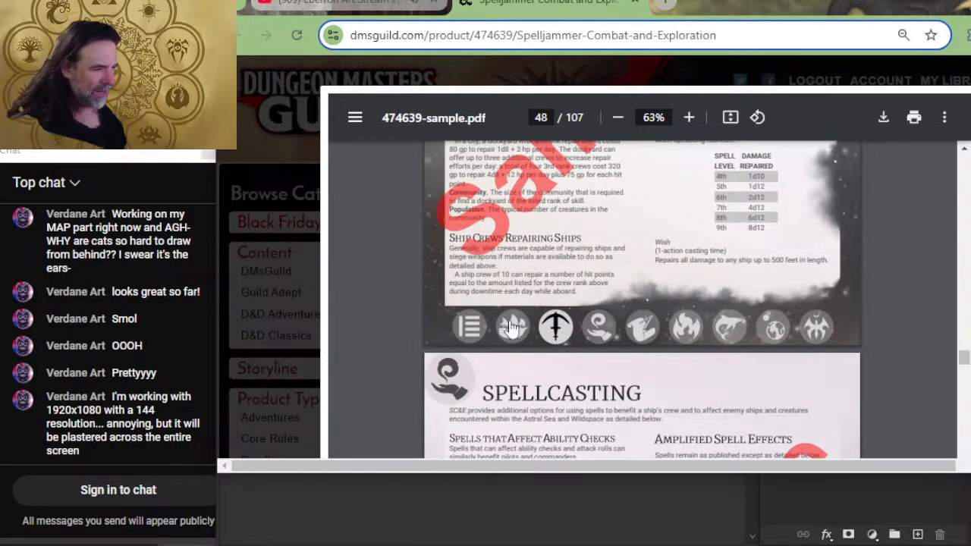
- Go to the Creature Menagerie chapter through the footer icons and examine its opening art and the neighbouring pages
click(733, 328)
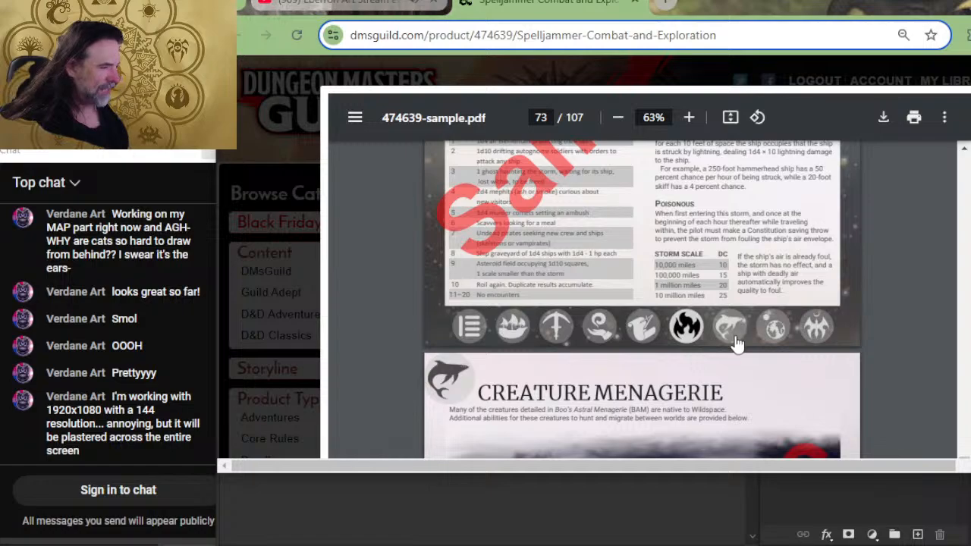
scroll(735, 343, down, 6)
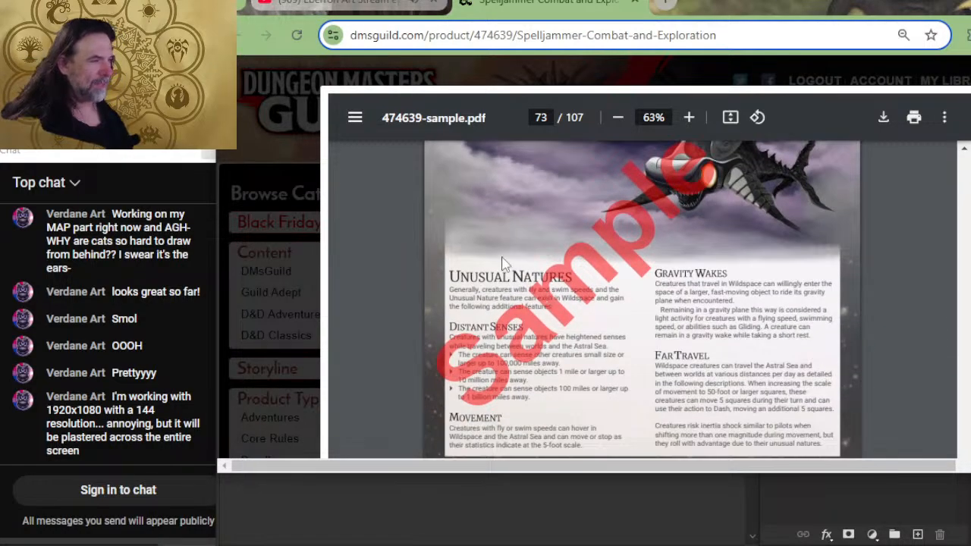
scroll(500, 258, up, 2)
scroll(475, 273, down, 5)
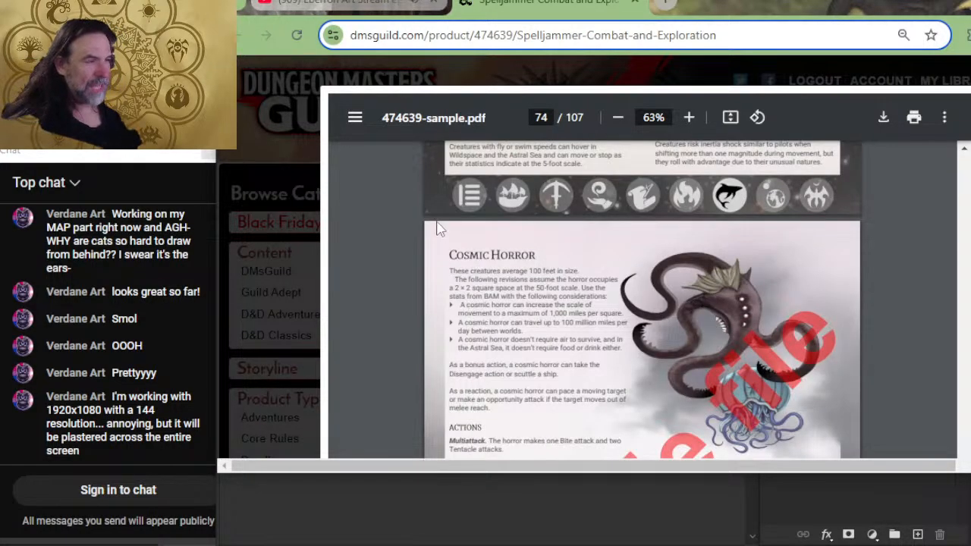
scroll(434, 189, up, 2)
scroll(854, 303, up, 5)
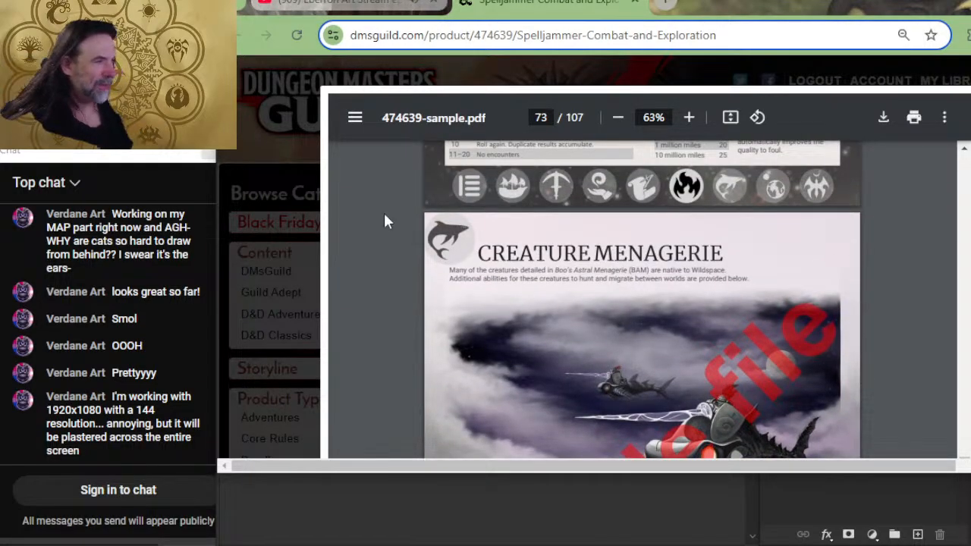
scroll(395, 220, up, 10)
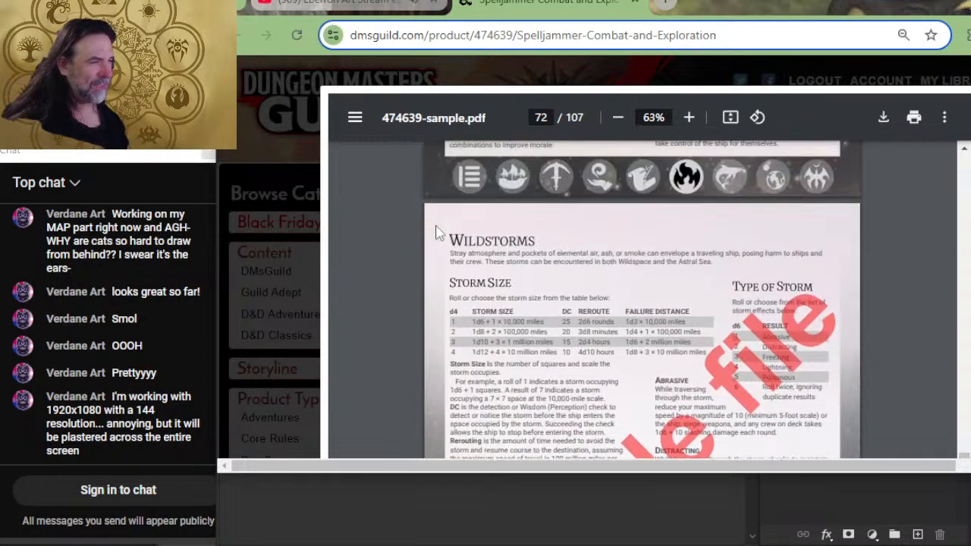
scroll(440, 239, down, 10)
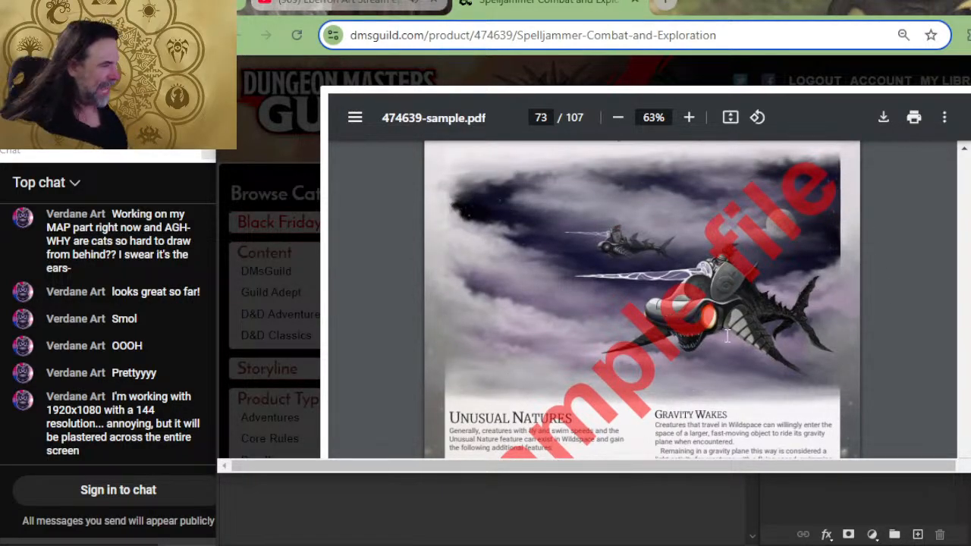
scroll(510, 220, down, 5)
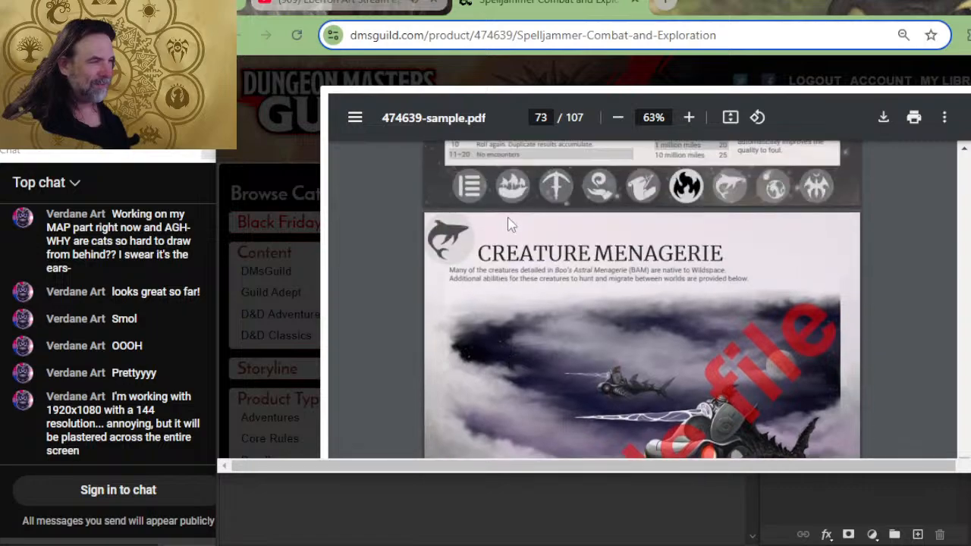
- Examine the Cosmic Horror and Esthetic entries and their artwork in the Creature Menagerie chapter
scroll(534, 242, down, 4)
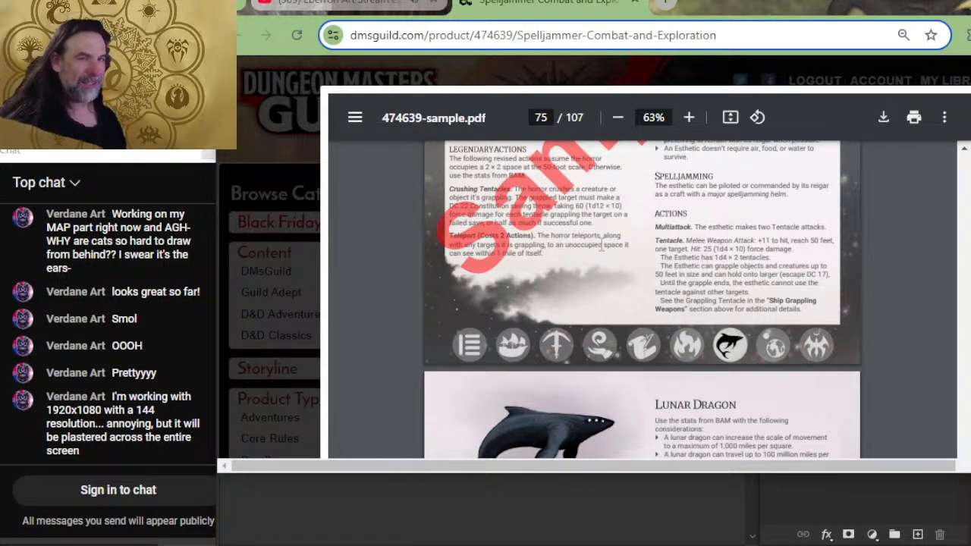
scroll(701, 180, up, 5)
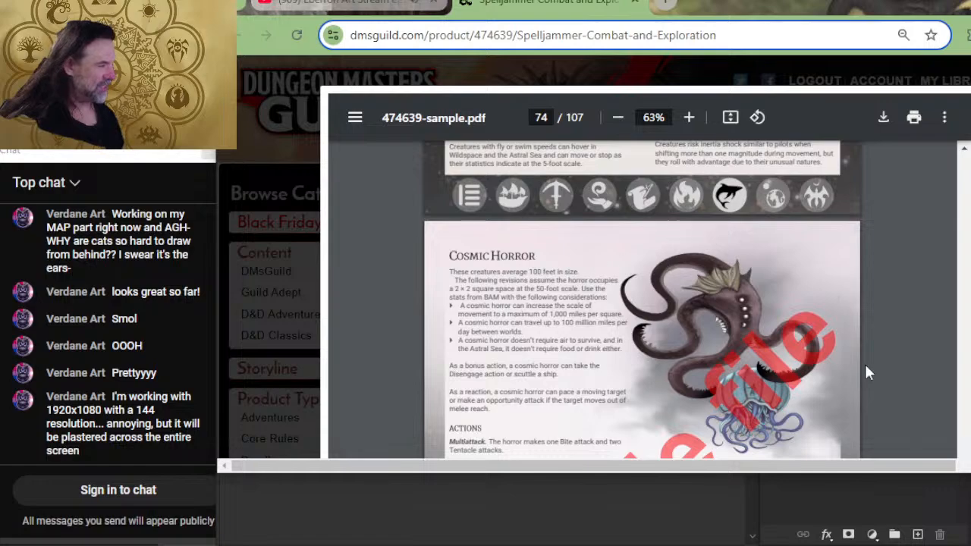
scroll(778, 396, down, 3)
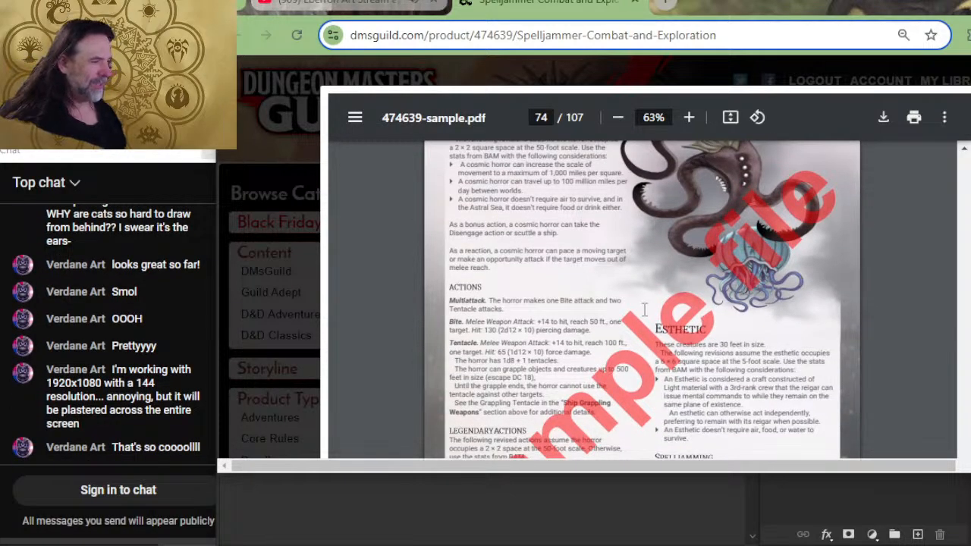
scroll(644, 310, down, 3)
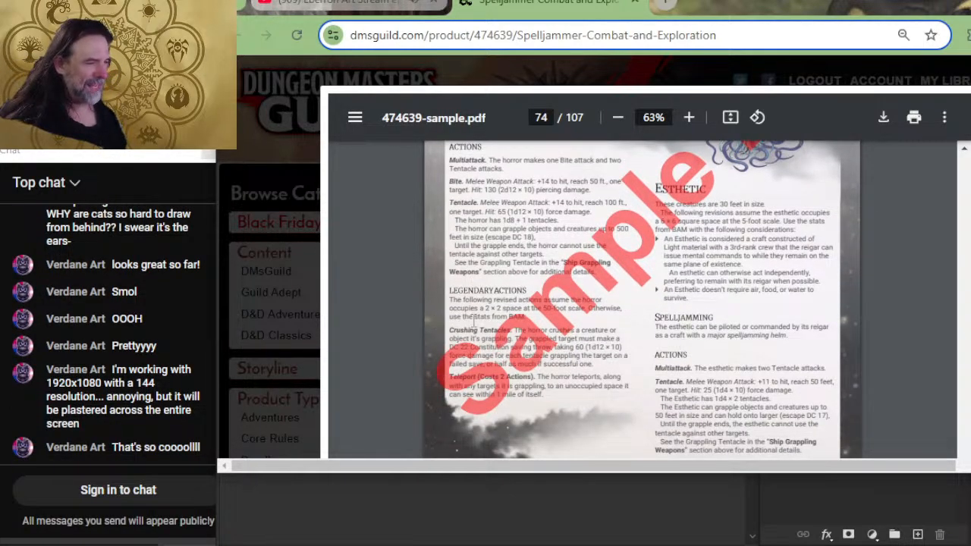
- Look through the remaining Creature Menagerie entries and artwork, from the Esthetic page through Kindori, Lunar Dragon, Megapede, Scavver and Space Guppy
scroll(585, 338, down, 3)
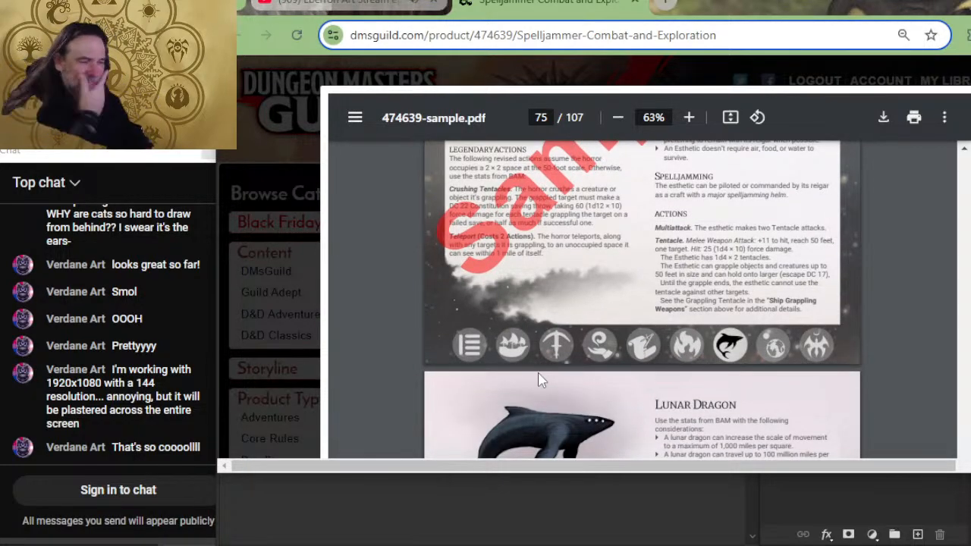
scroll(453, 400, down, 10)
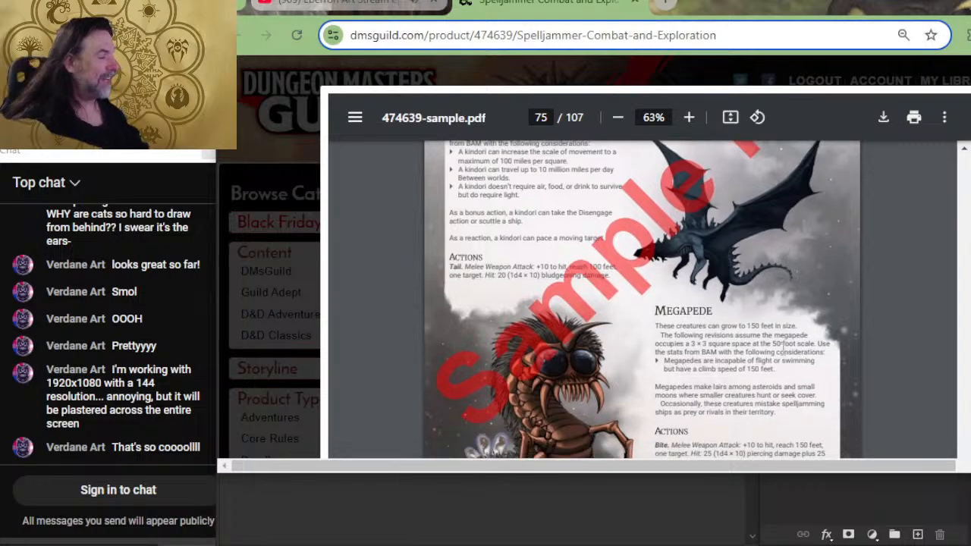
scroll(591, 338, down, 3)
scroll(584, 300, down, 2)
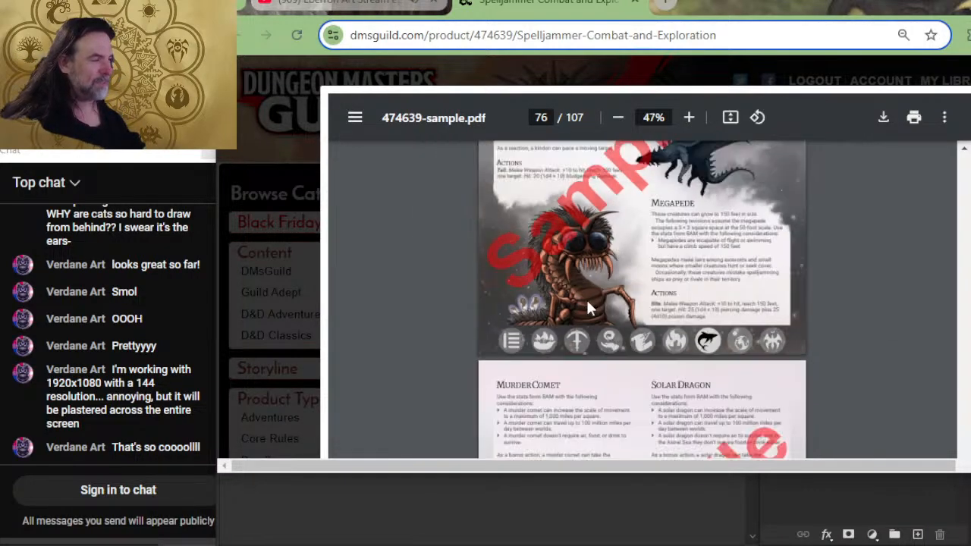
scroll(584, 298, up, 3)
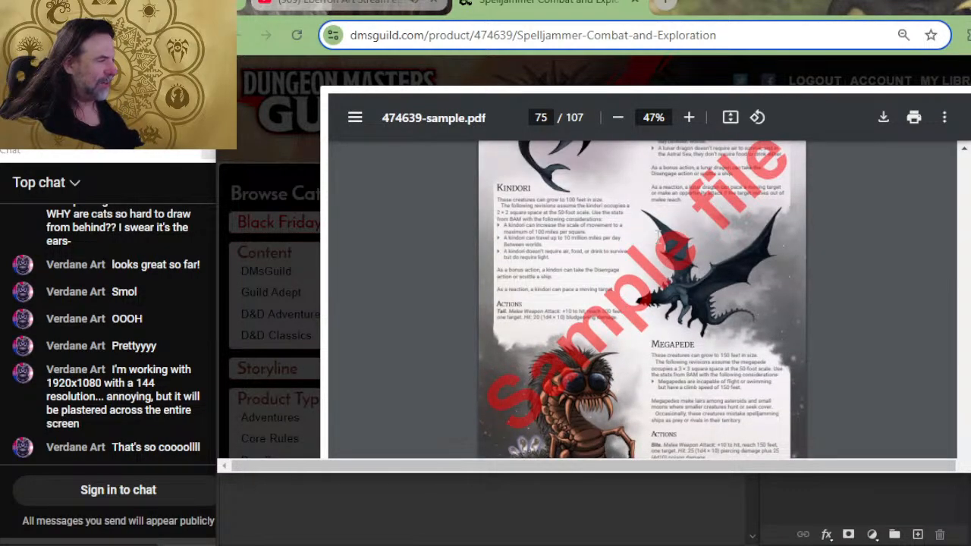
scroll(659, 234, down, 5)
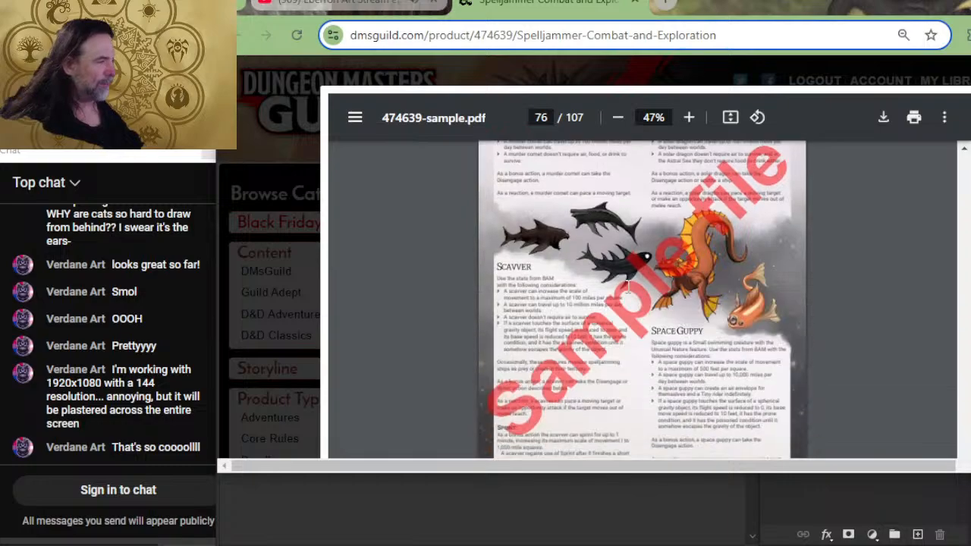
scroll(627, 284, down, 5)
scroll(479, 287, up, 5)
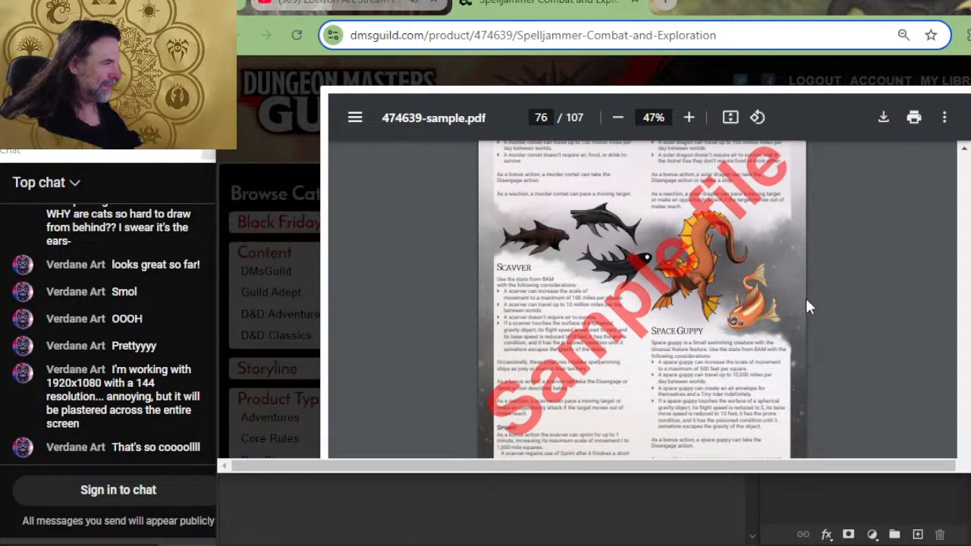
scroll(808, 307, up, 3)
- Look over the Unusual Beasts page and the Appendix 1 Random System Generator tables with their planet and volcanic landscape art
scroll(668, 279, down, 8)
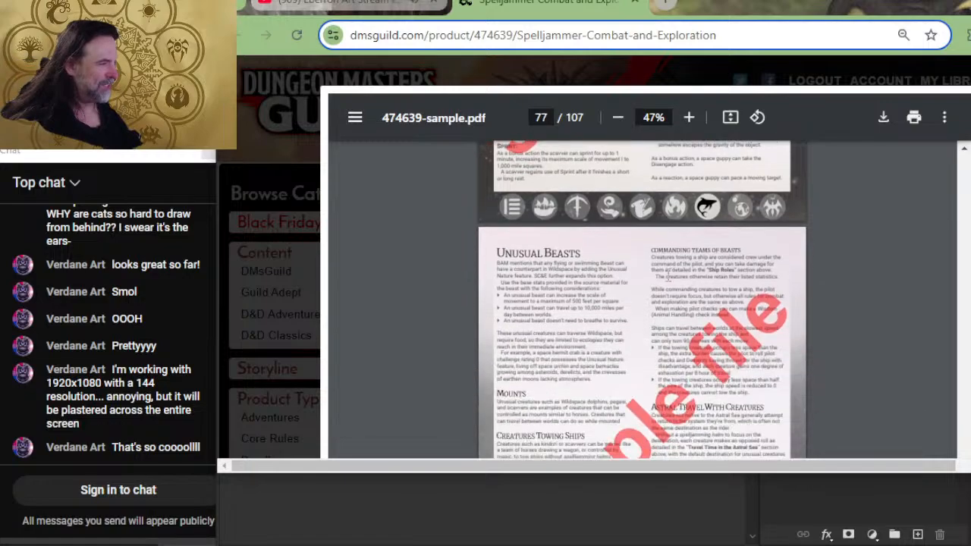
scroll(667, 279, down, 5)
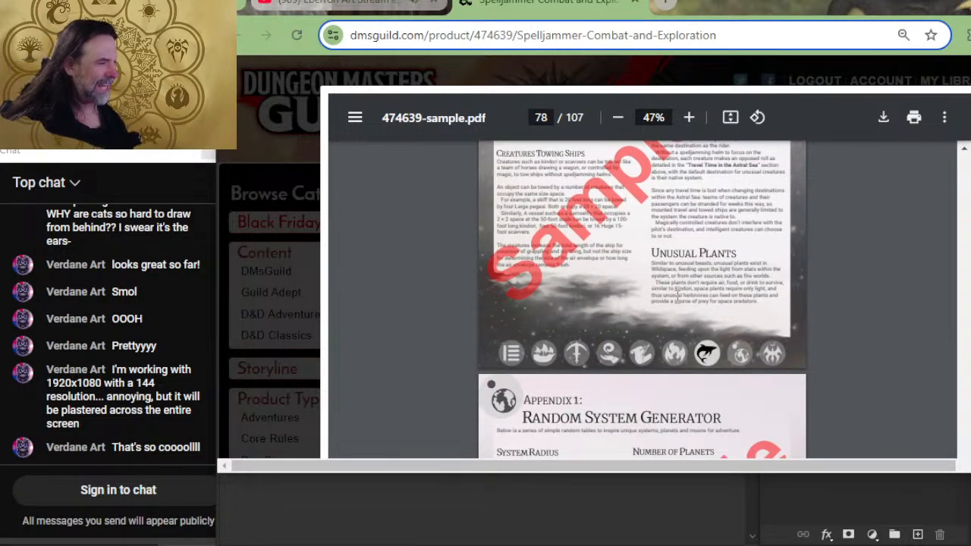
scroll(745, 308, down, 5)
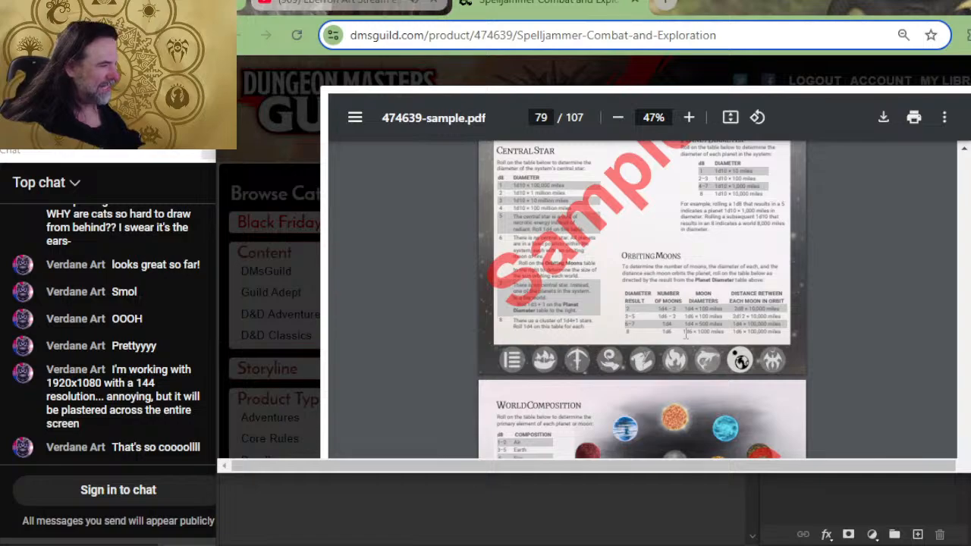
scroll(686, 334, down, 5)
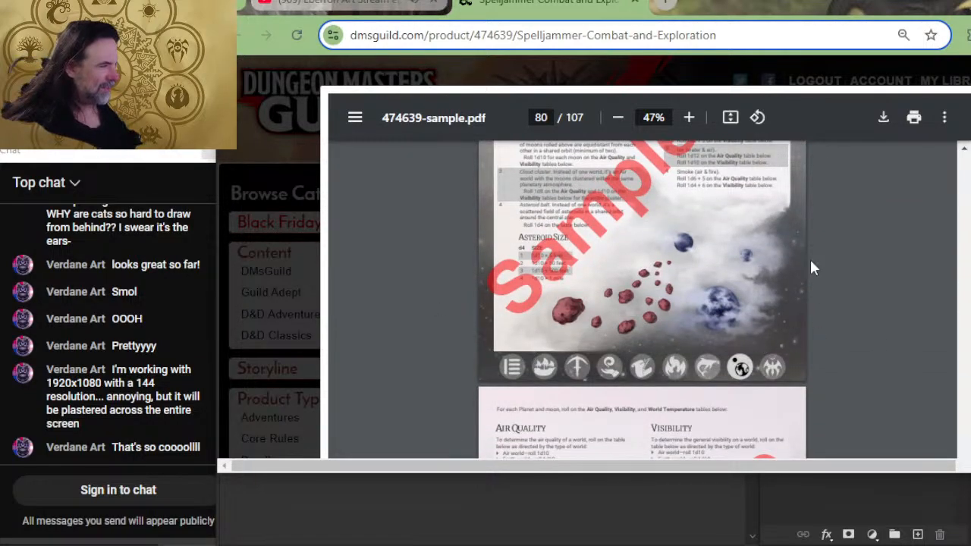
scroll(743, 323, down, 6)
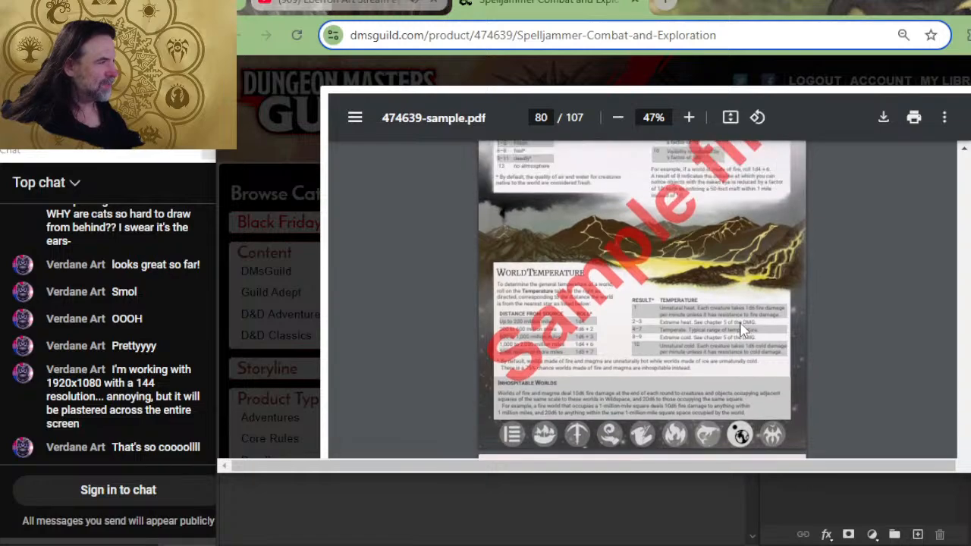
scroll(576, 326, up, 2)
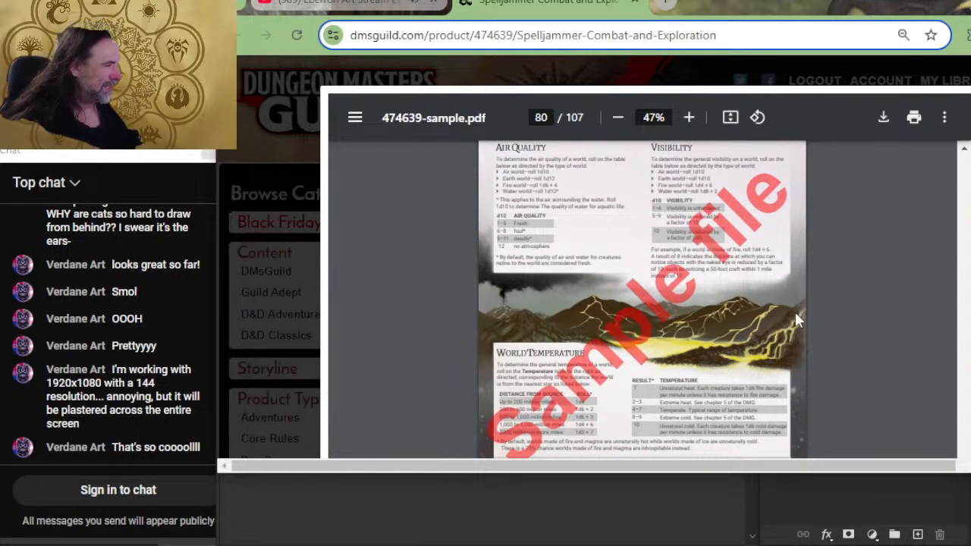
scroll(782, 352, down, 8)
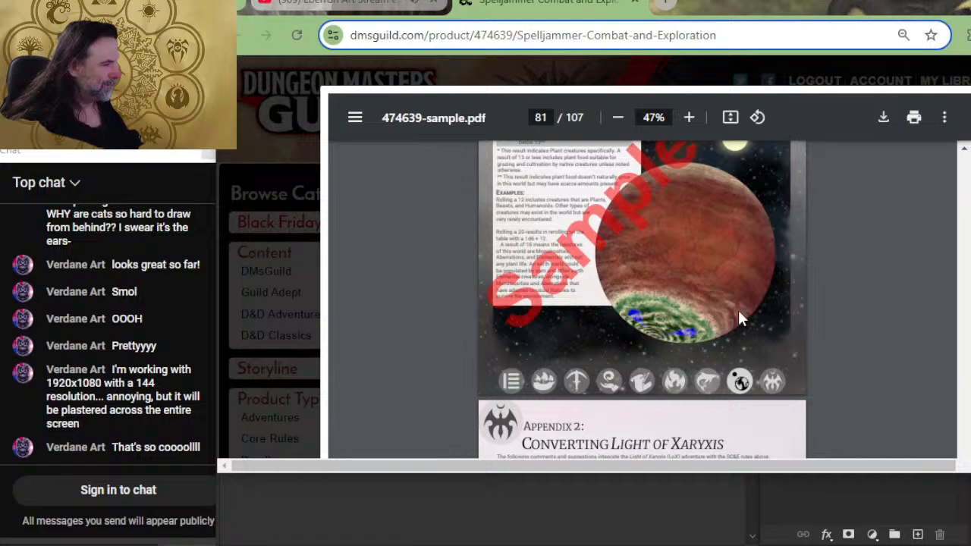
scroll(767, 241, up, 3)
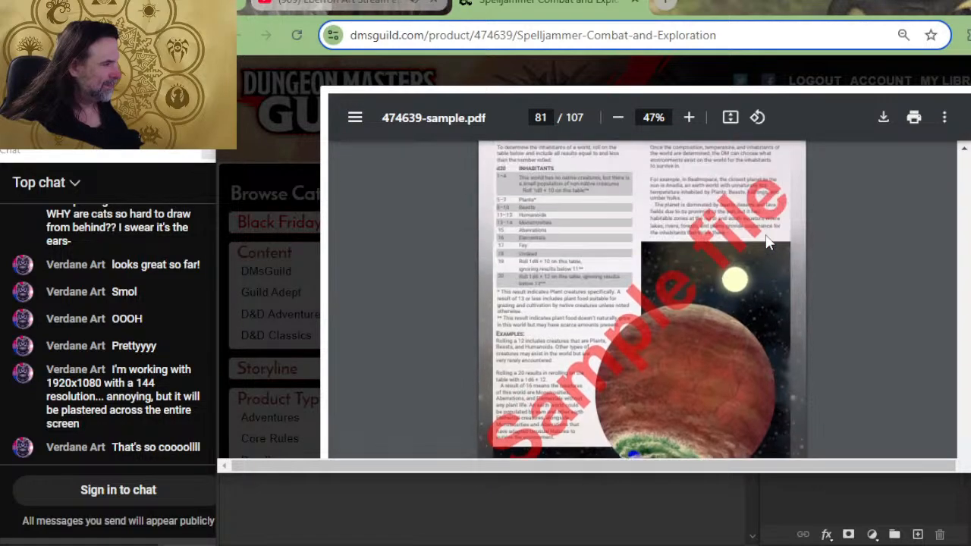
- Examine the Appendix 2 Converting Light of Xaryxis pages, including the ship and crew layouts and the asteroid map in Treacherous Salvage
scroll(766, 241, down, 8)
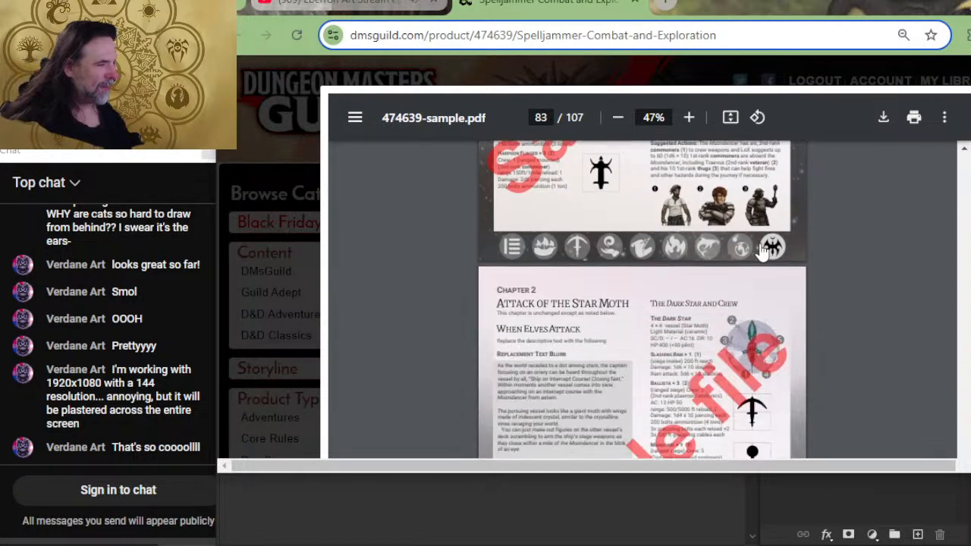
scroll(763, 253, down, 10)
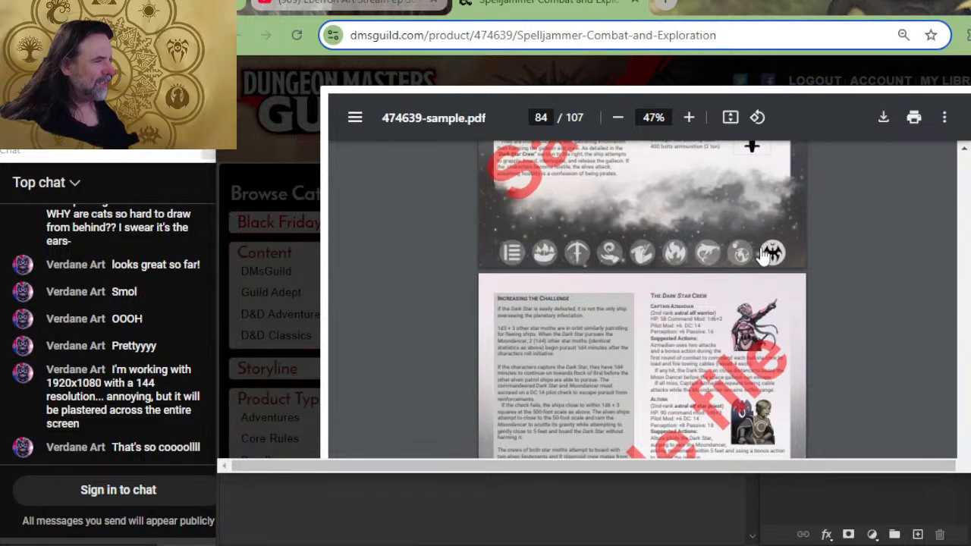
scroll(764, 252, up, 2)
scroll(692, 365, down, 15)
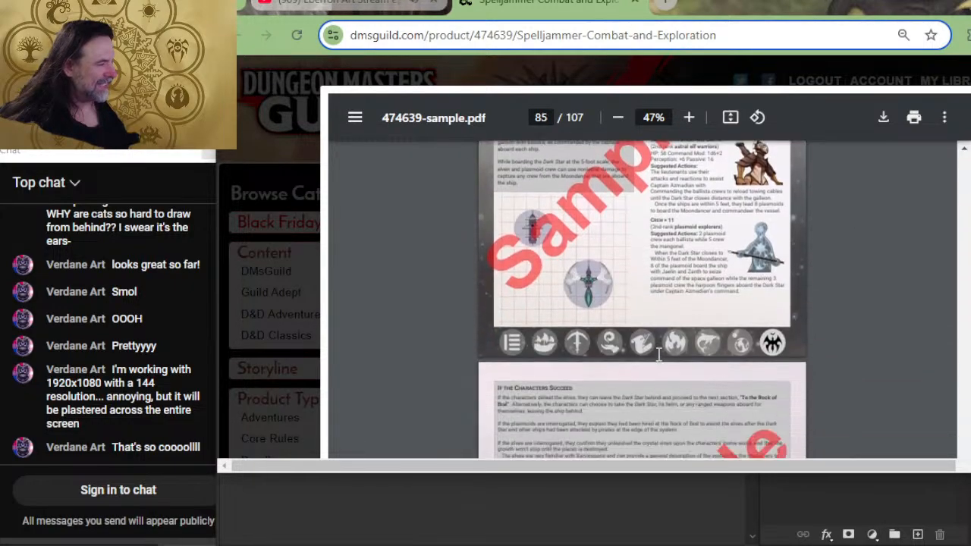
scroll(487, 315, up, 6)
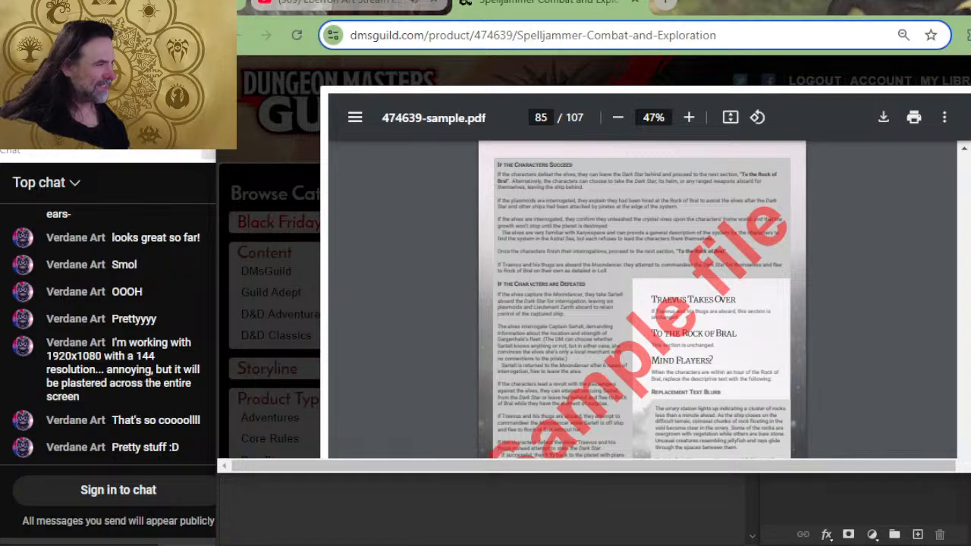
scroll(339, 258, down, 5)
scroll(339, 258, up, 2)
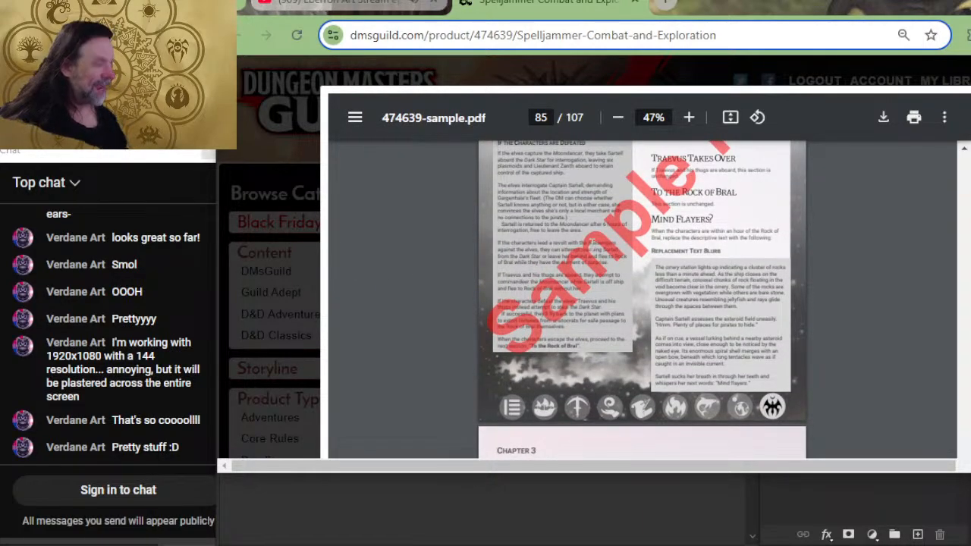
scroll(749, 270, down, 3)
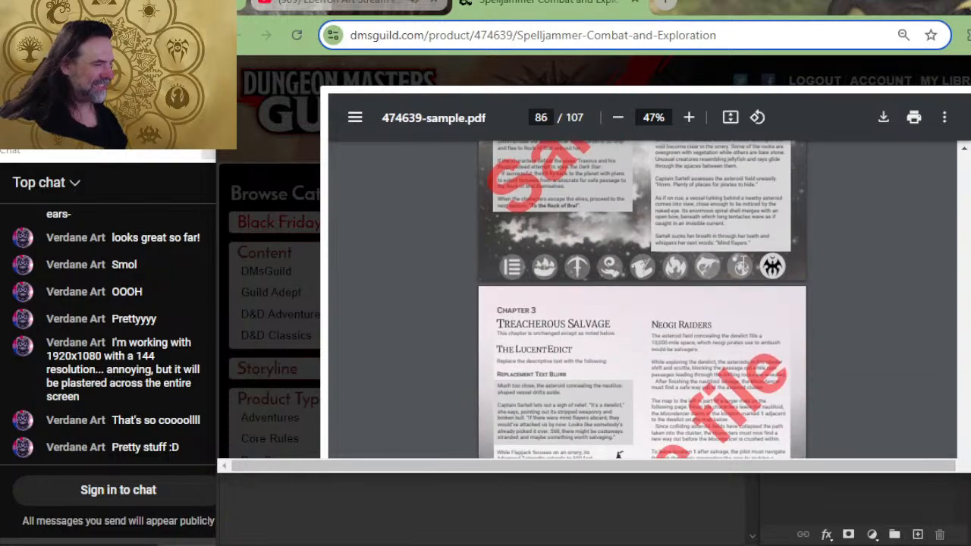
scroll(725, 288, down, 6)
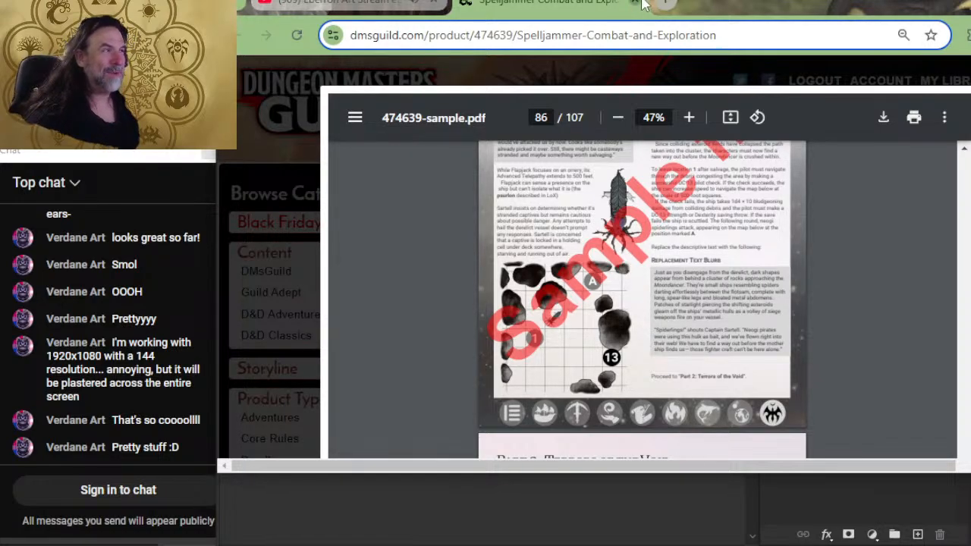
- Switch to Photoshop and examine the page 11 spread with the warehouse and stables maps in Page 8-12.psd
key(alt+Tab)
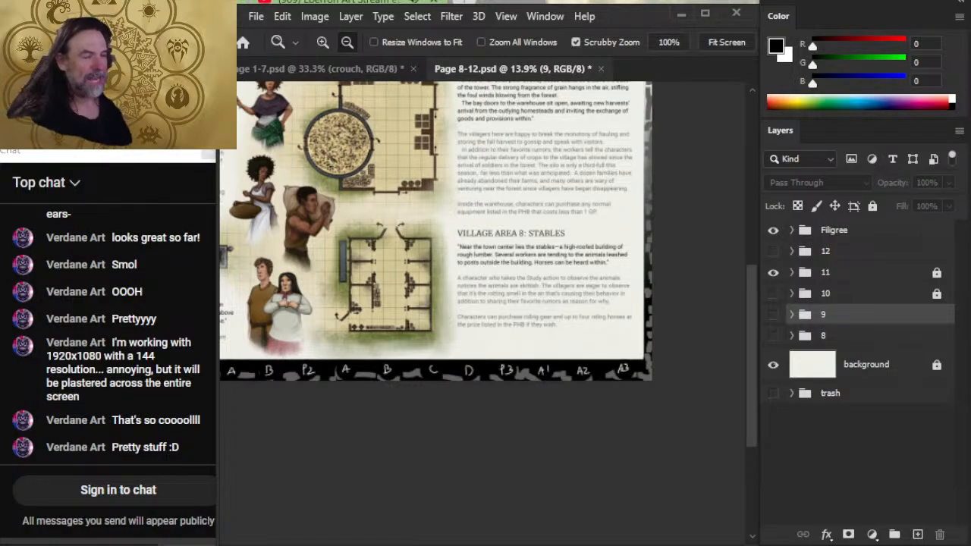
drag(430, 252, 532, 369)
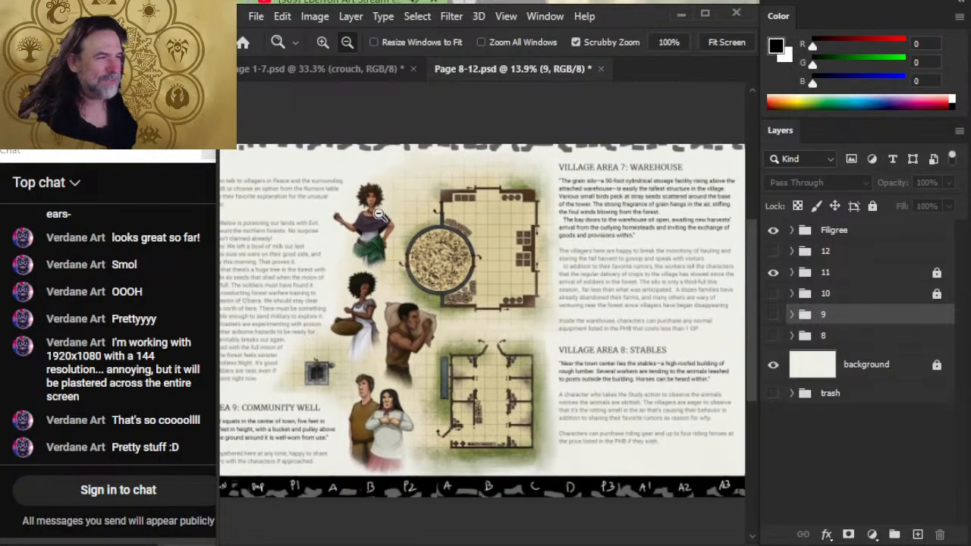
drag(615, 302, 535, 285)
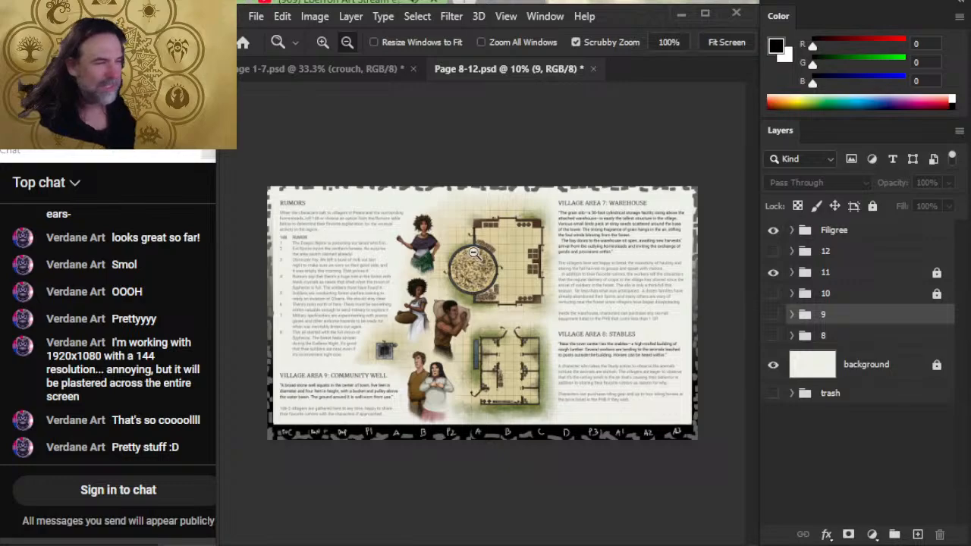
drag(633, 237, 717, 263)
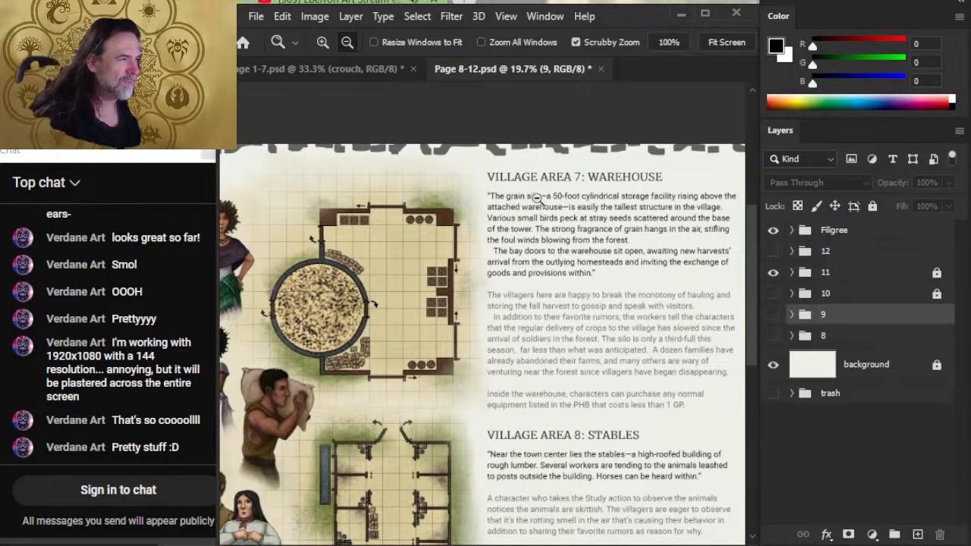
- Hide the 11 layer group and show group 10 to view the whole Commons Hall spread
click(773, 272)
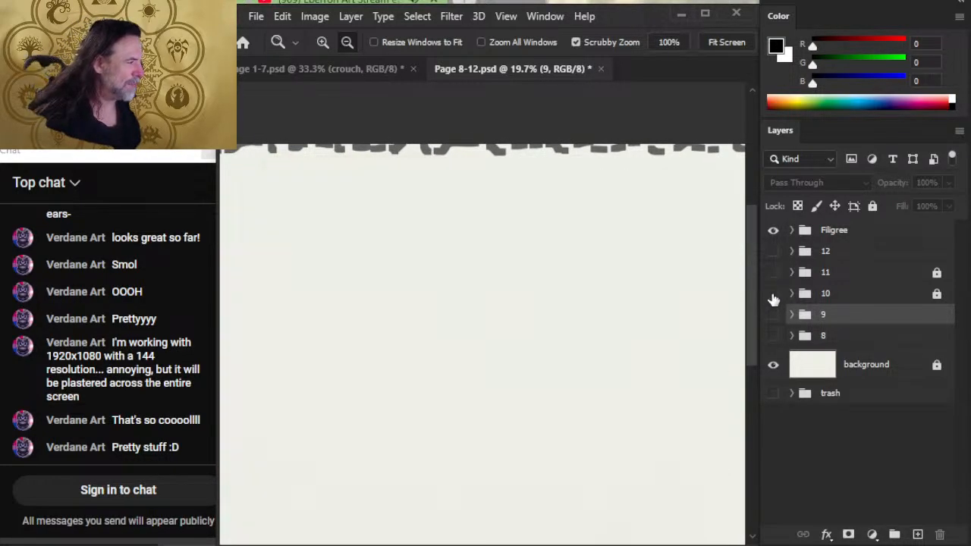
click(773, 294)
drag(571, 288, 474, 280)
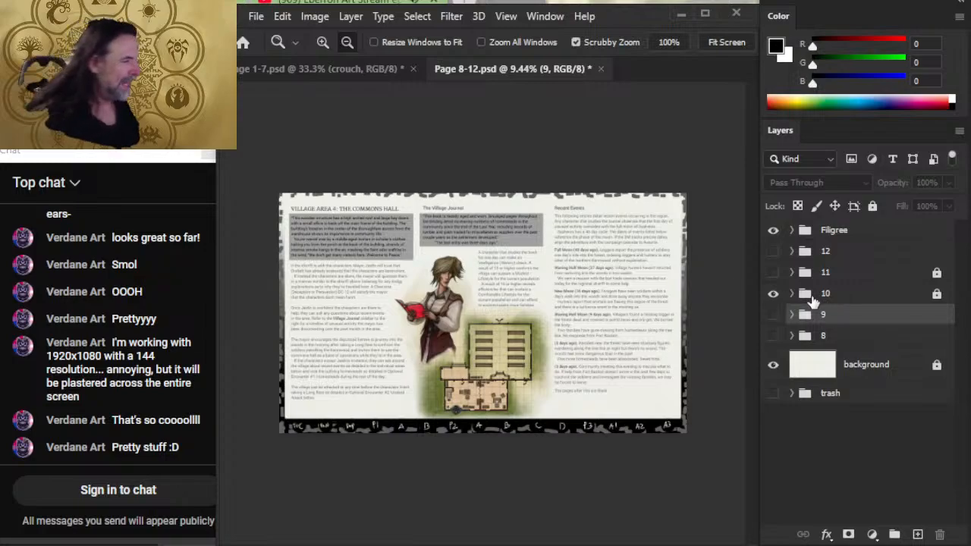
- Hide group 10 and show group 9 to inspect the village entrance sketch and the Constabulary artwork
click(773, 294)
click(773, 316)
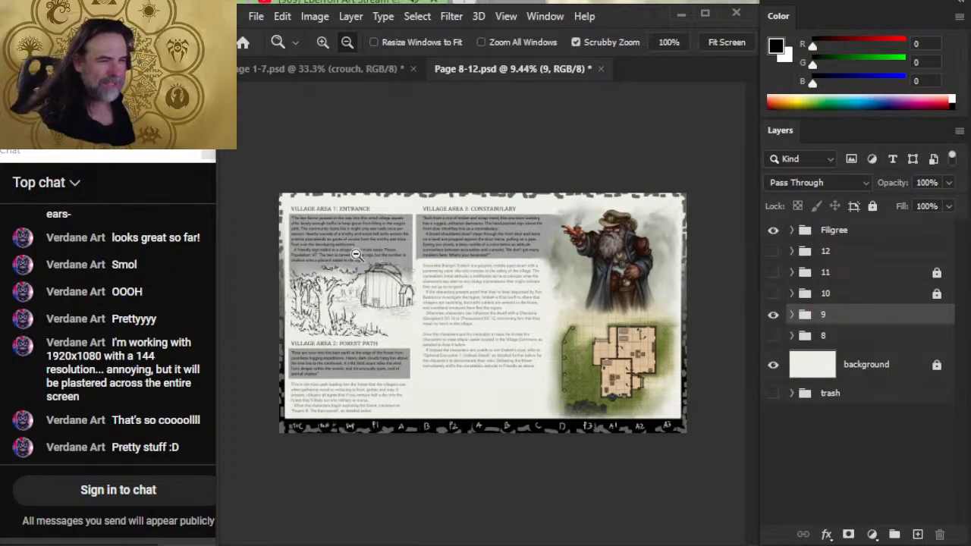
drag(320, 270, 675, 232)
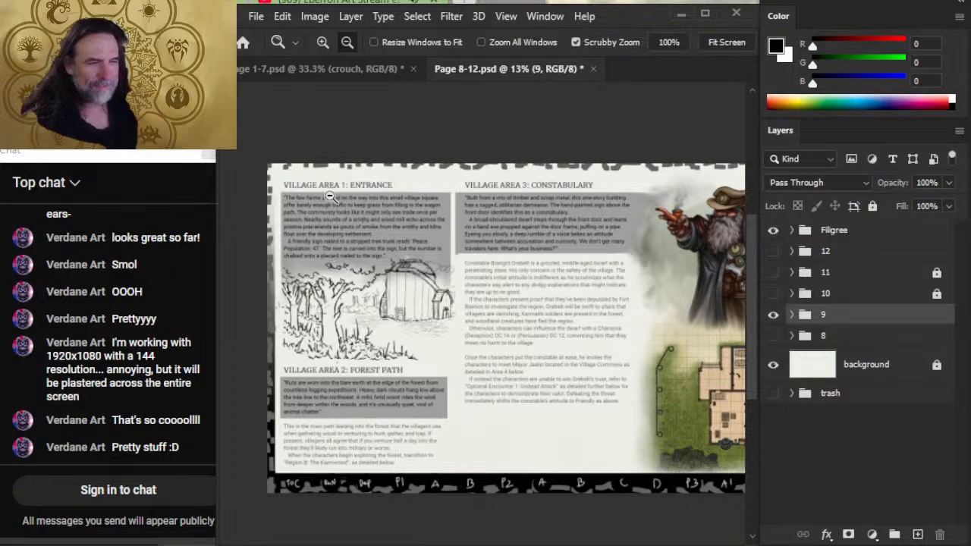
drag(587, 385, 564, 434)
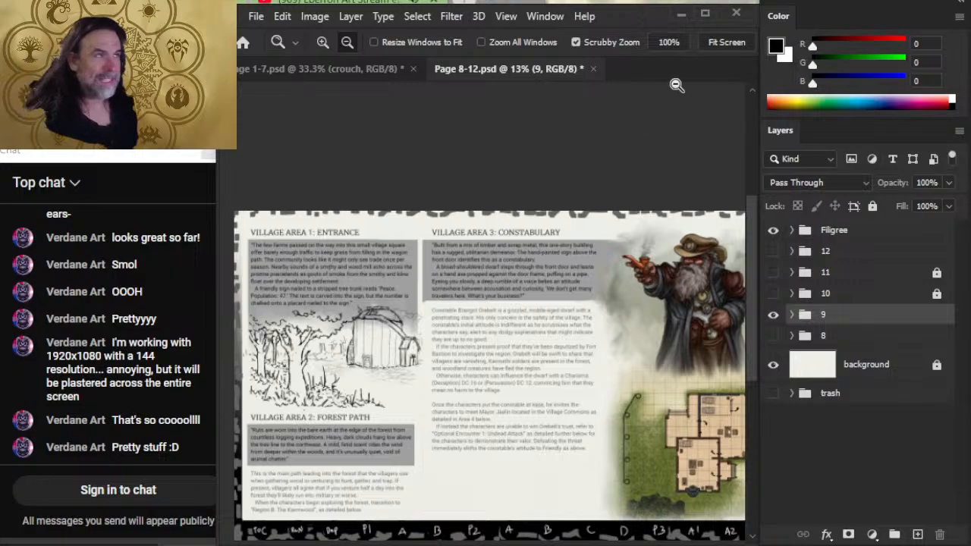
- Close Page 8-12.psd and return to the campfire sketch in Page 1-7.psd, framing the crouching figure up close for further drawing
click(593, 68)
click(483, 229)
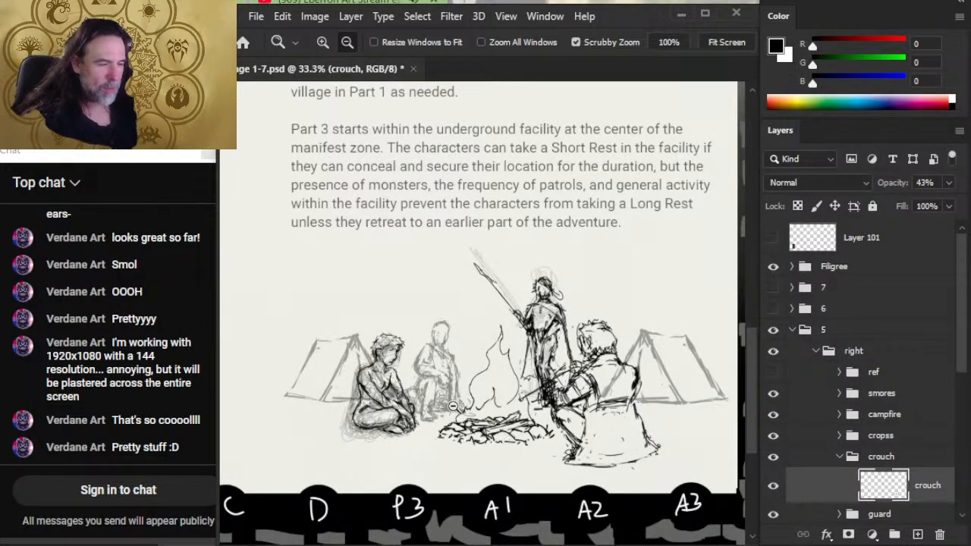
drag(454, 407, 490, 408)
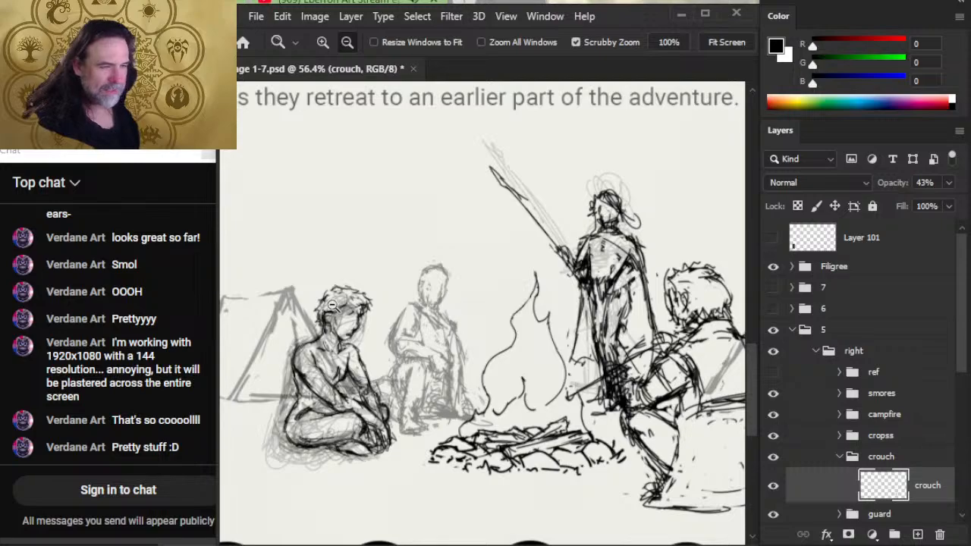
drag(338, 314, 376, 315)
key(e)
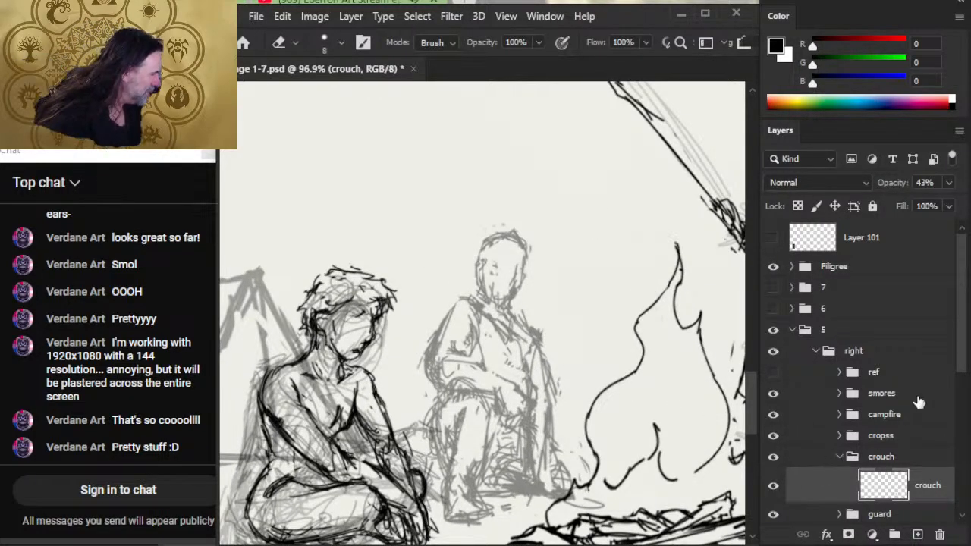
scroll(962, 356, down, 1)
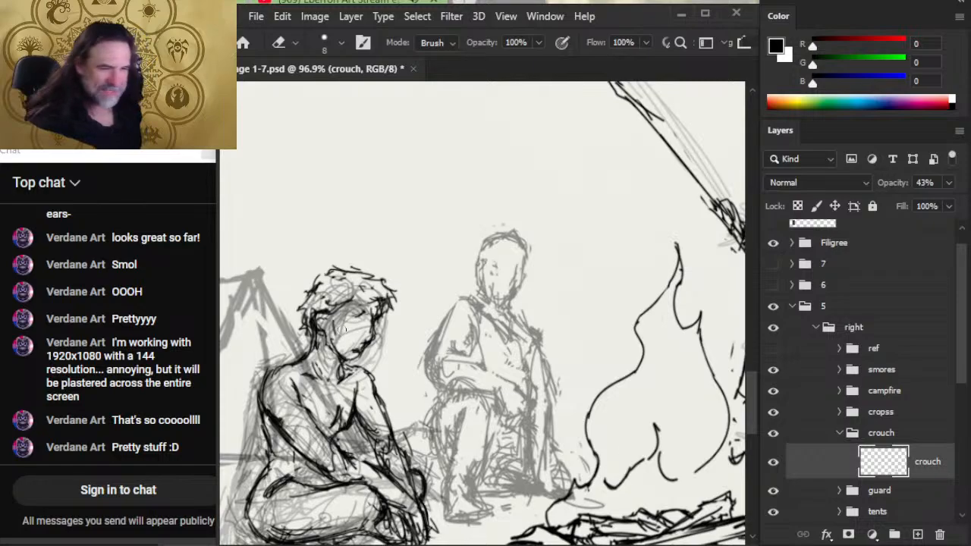
drag(344, 328, 404, 278)
key(z)
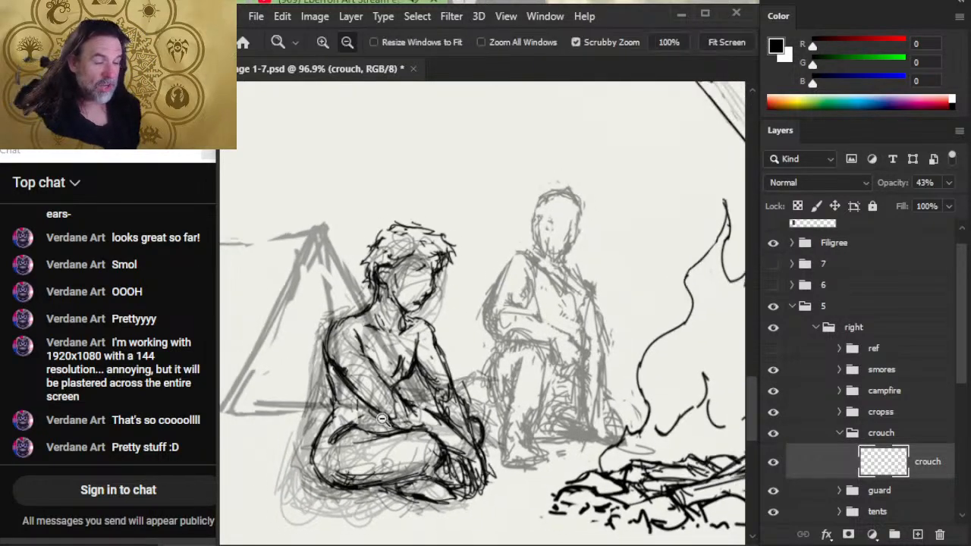
- Lasso the seated figure's head and torso and select its line-art layer in the cropss group
alt+click(382, 418)
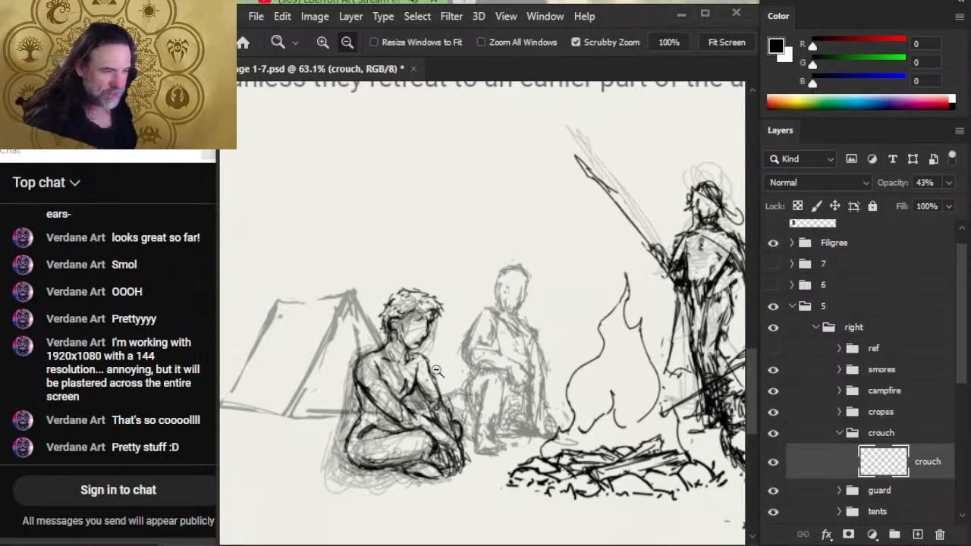
drag(633, 425, 560, 422)
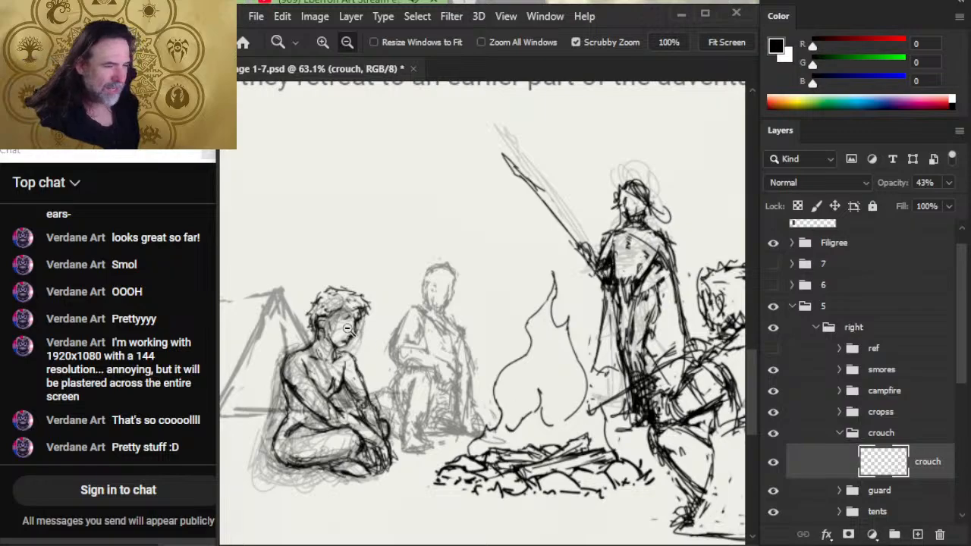
key(l)
drag(262, 327, 305, 298)
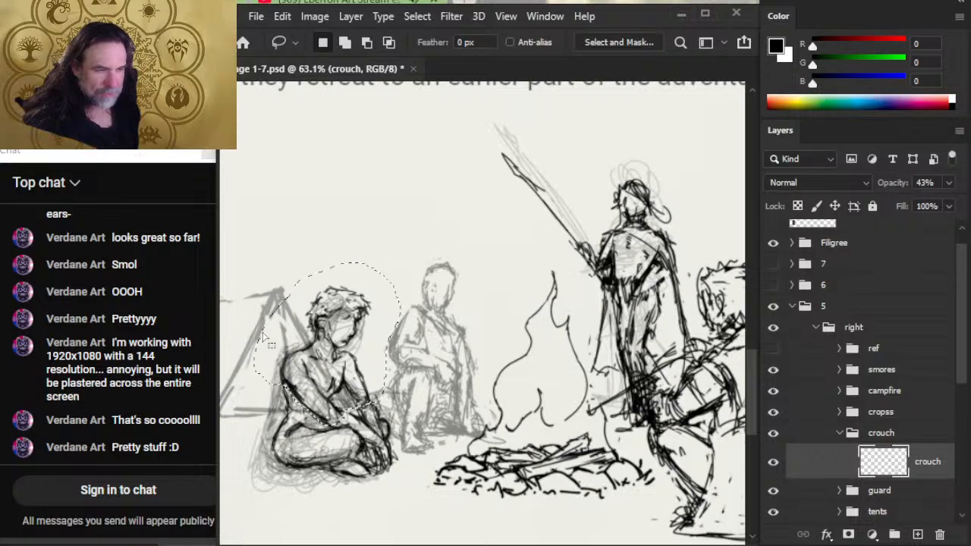
click(839, 412)
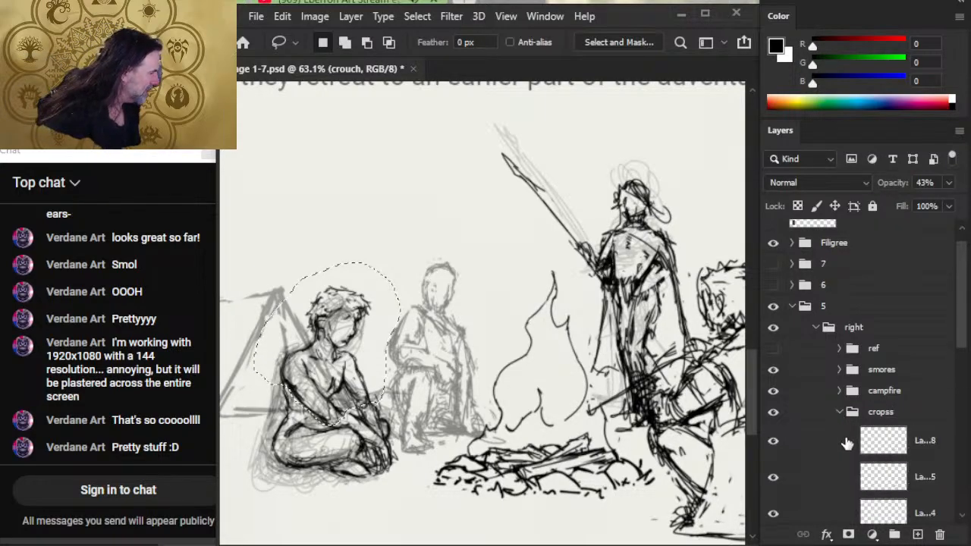
click(772, 442)
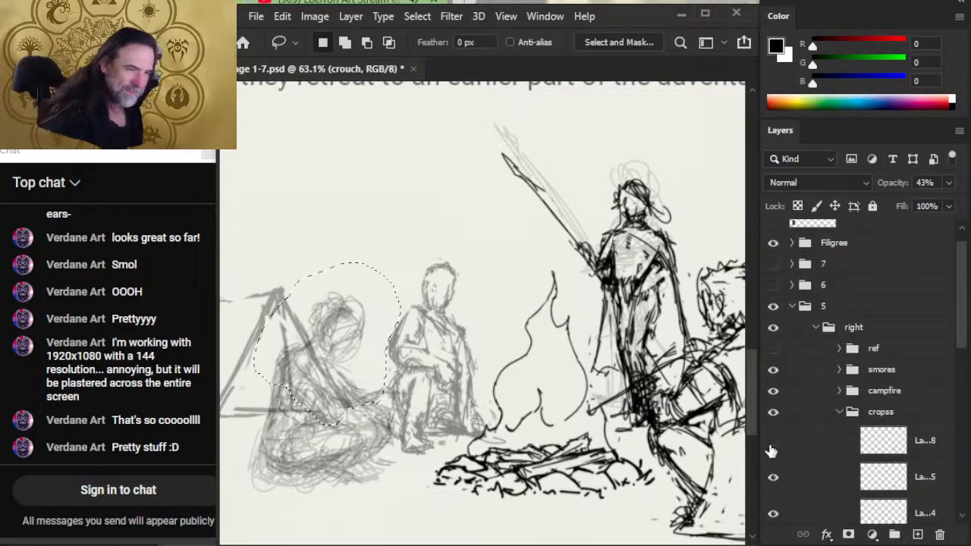
click(772, 446)
click(808, 452)
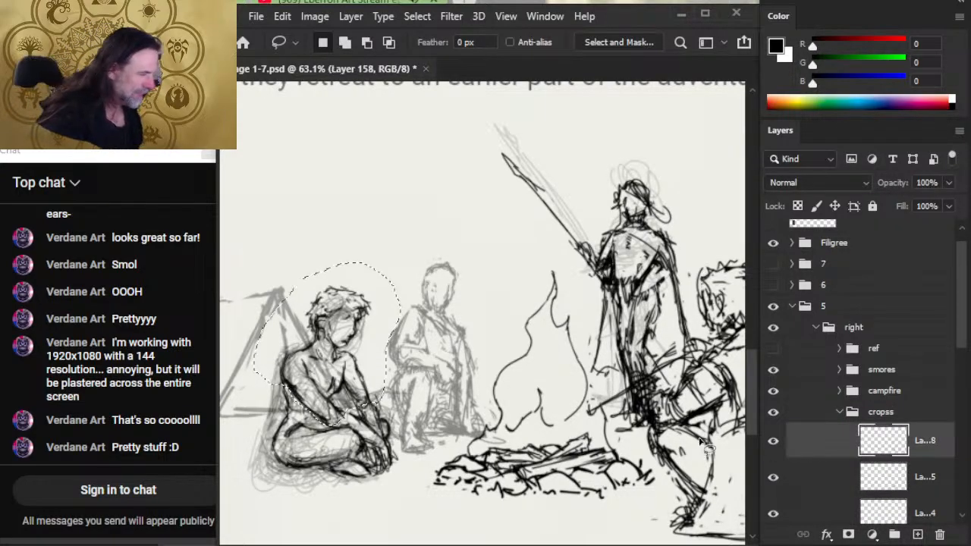
- Duplicate Layer 158 as Layer 158 copy and hide the original layer
right_click(878, 431)
click(873, 54)
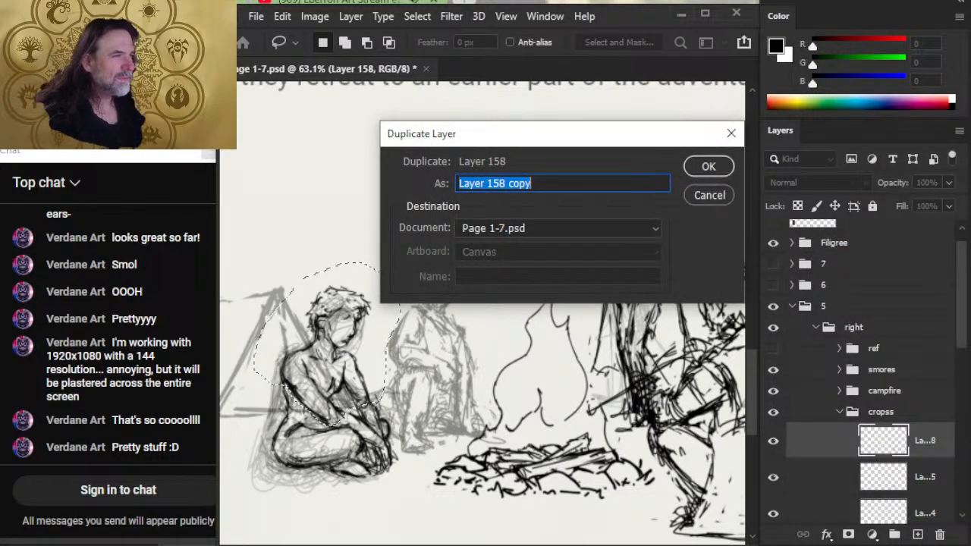
key(Return)
click(773, 476)
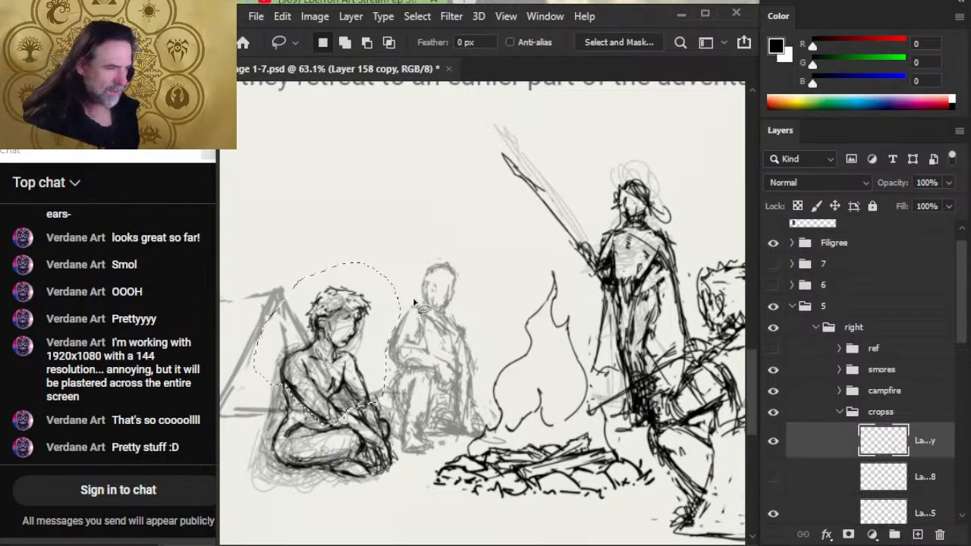
- Separate the lassoed upper body onto its own layer, scale it to 93.22% and nudge it slightly to the right
key(ctrl+j)
right_click(441, 287)
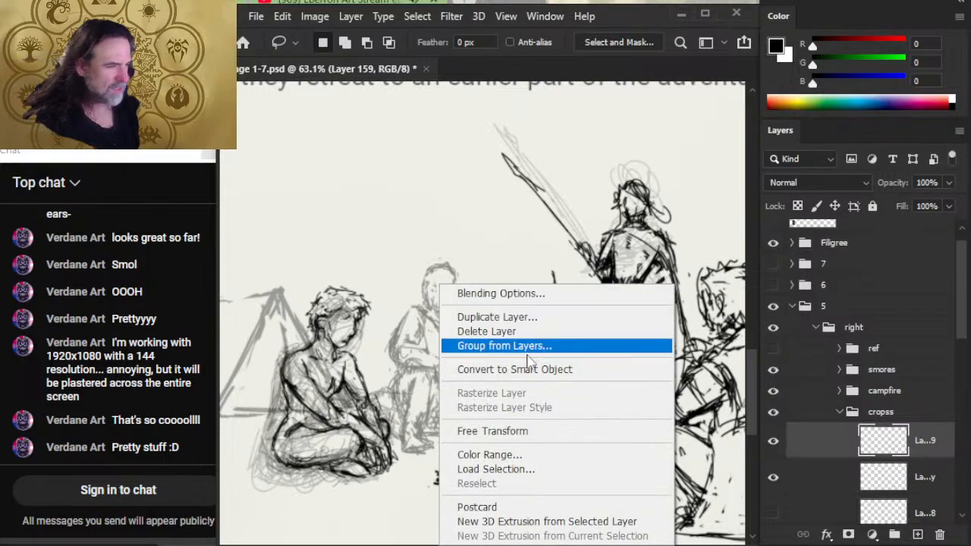
click(462, 431)
drag(335, 279, 327, 285)
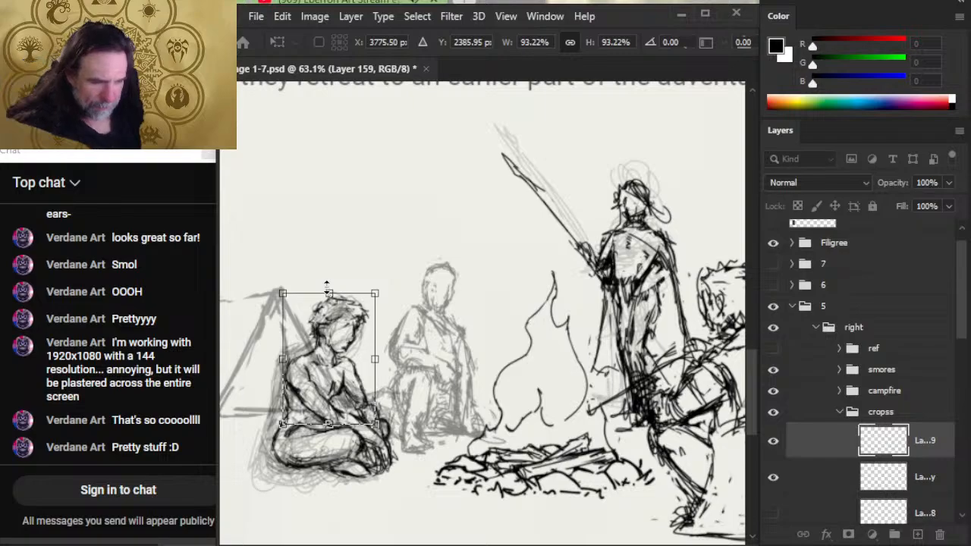
key(Right)
key(Right)
key(Right)
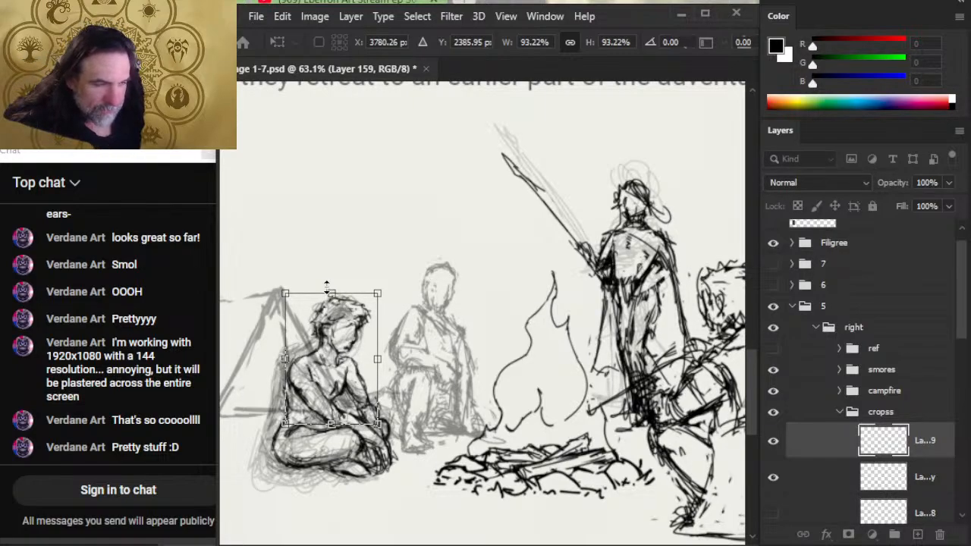
key(Return)
- Merge the resized upper body down into Layer 158 copy
key(e)
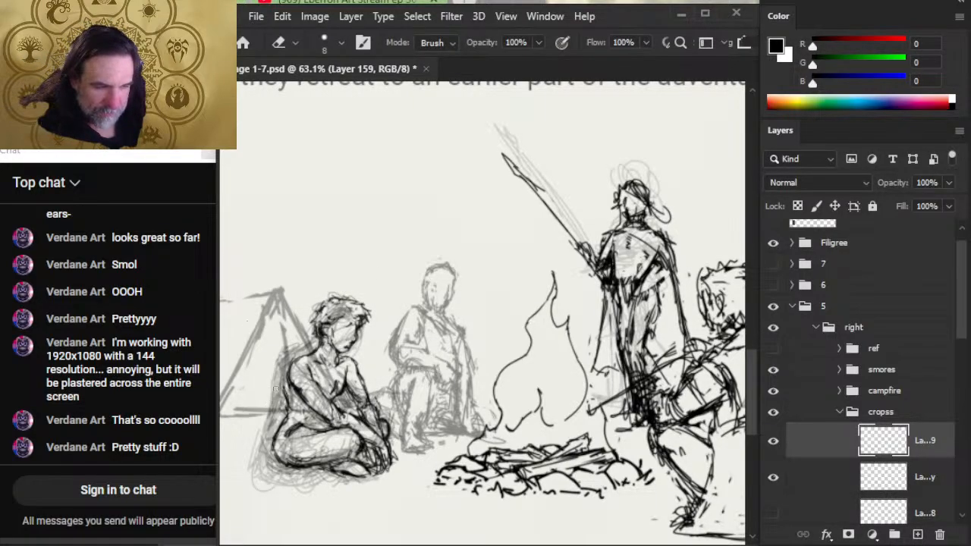
right_click(830, 442)
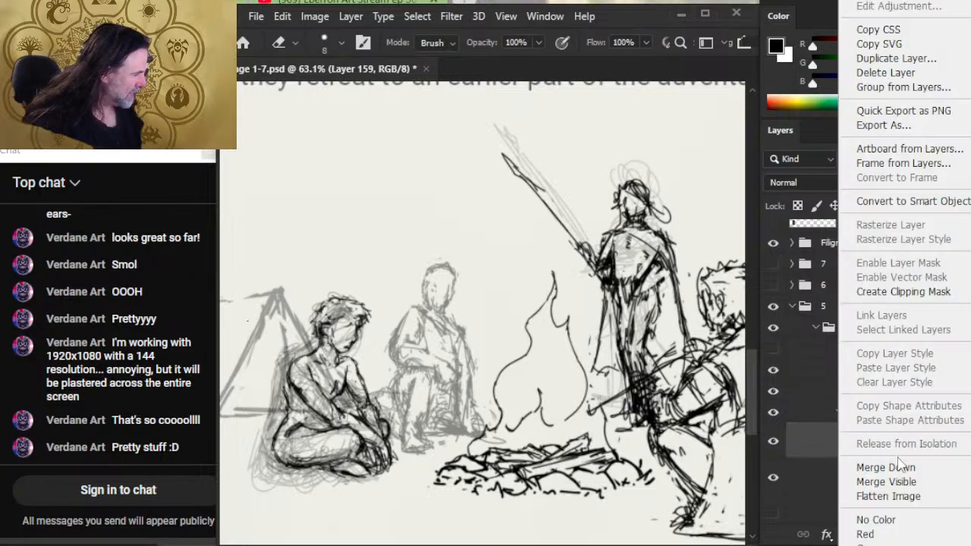
click(880, 466)
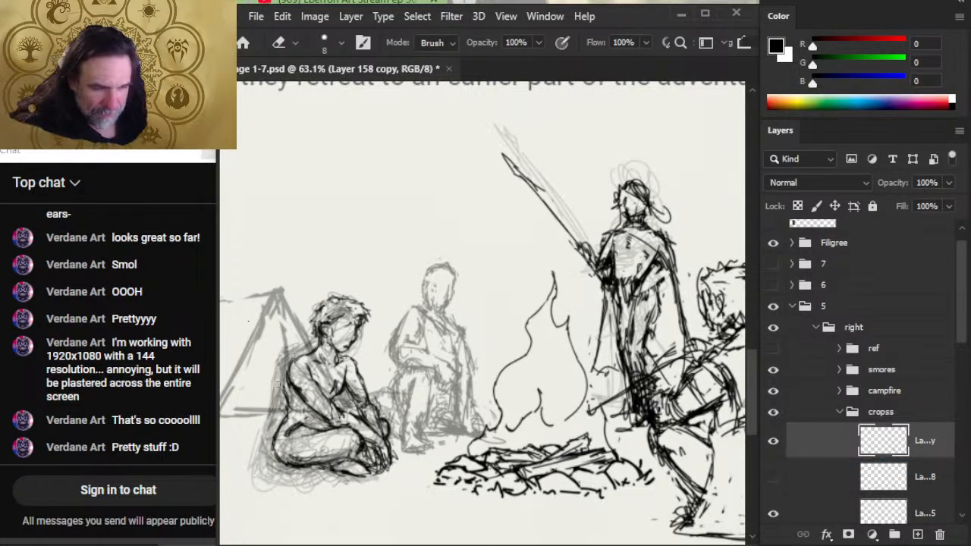
- Clean up and redraw the seated figure's lower back and hip where the resized torso meets the legs
key(l)
key(e)
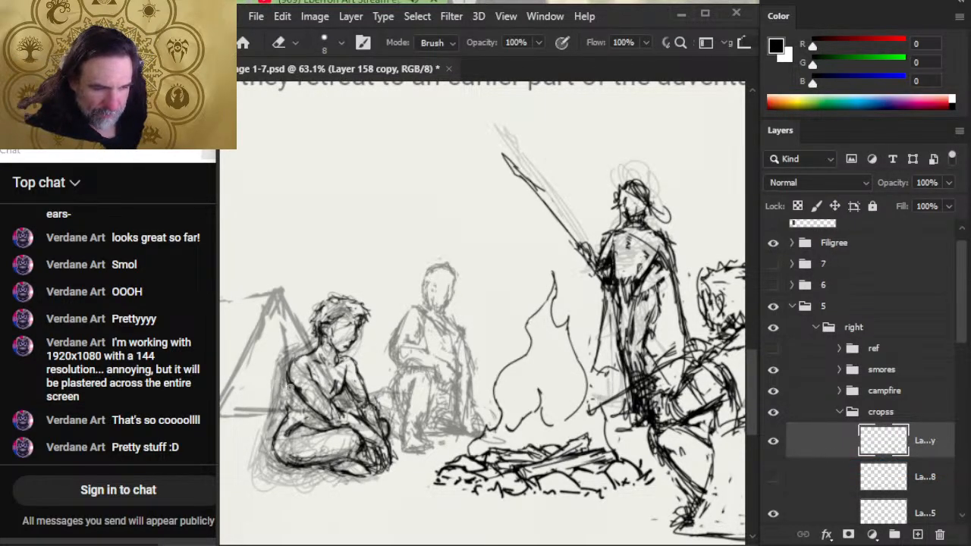
key(b)
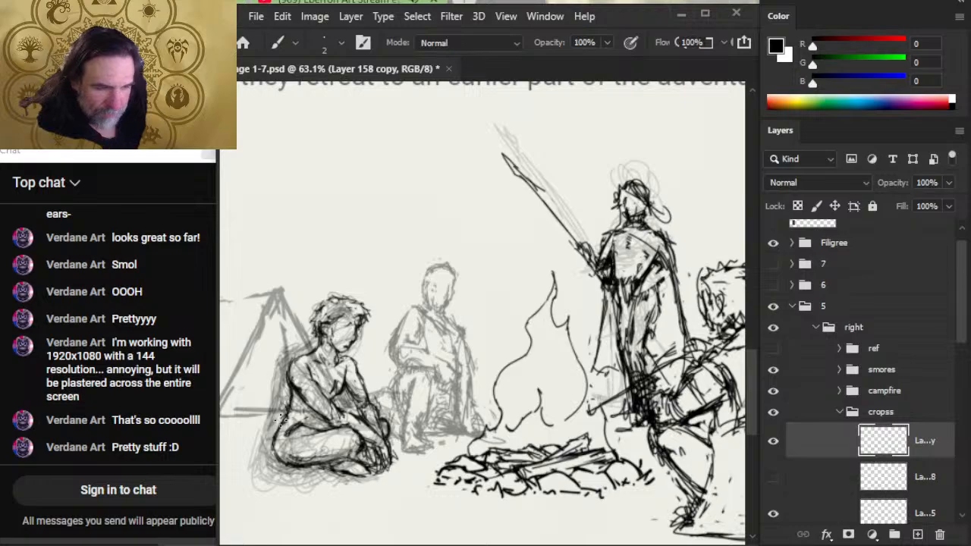
click(774, 444)
click(773, 444)
key(e)
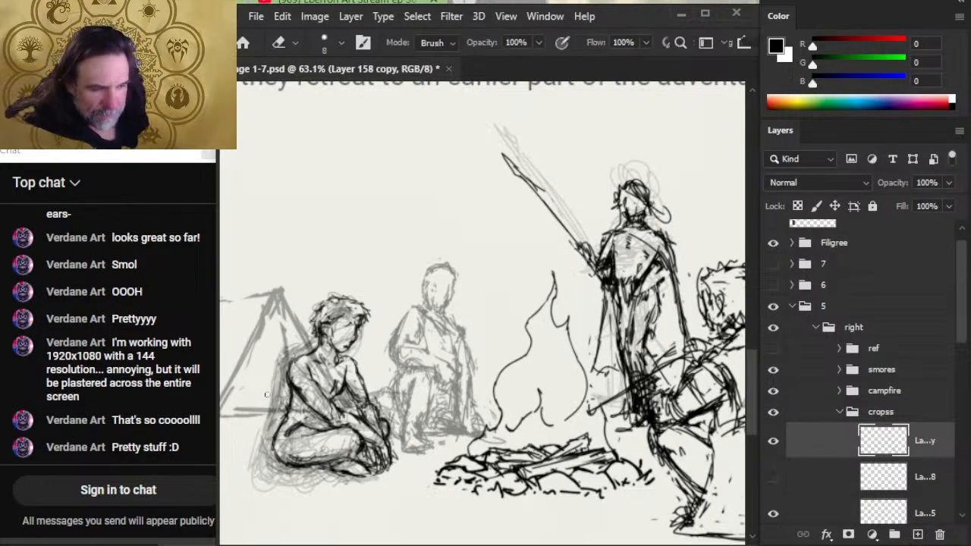
key(b)
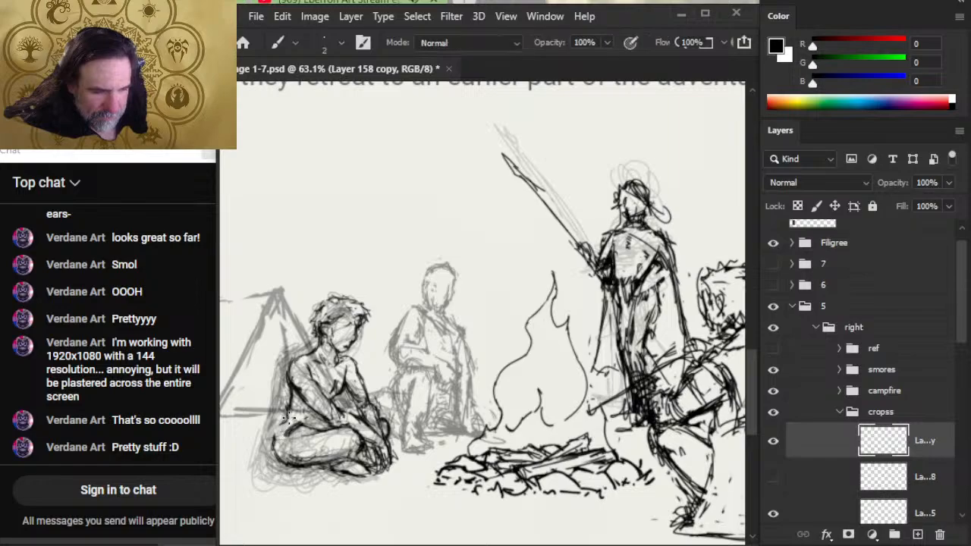
mouse_move(289, 405)
mouse_down()
mouse_move(279, 438)
mouse_move(288, 396)
mouse_move(275, 456)
mouse_up()
key(e)
key(b)
key(e)
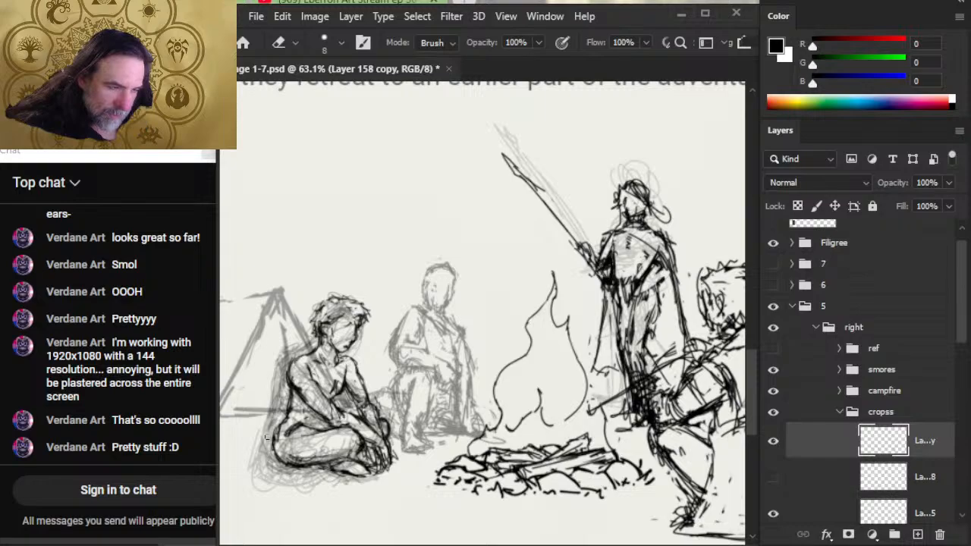
key(b)
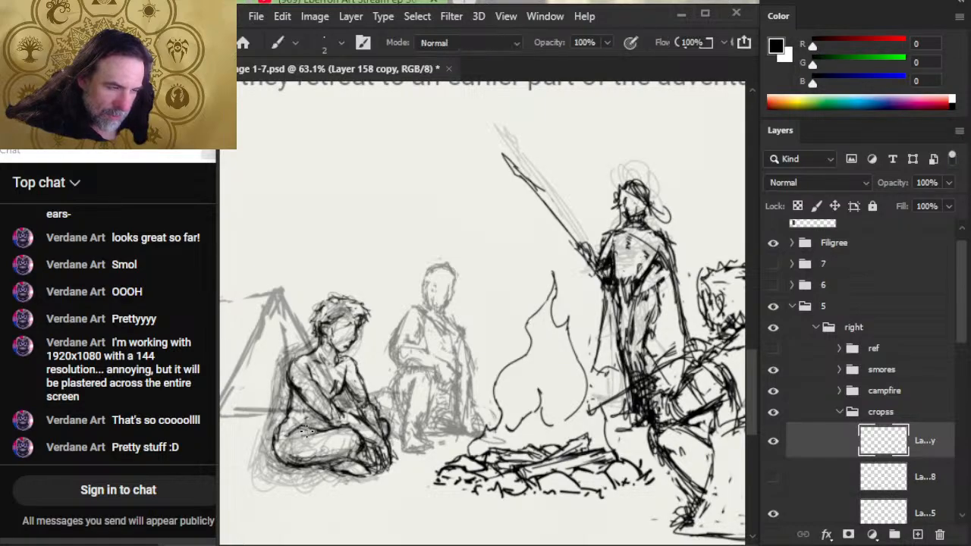
- Redraw the upper contour of the seated figure's folded thigh and erase excess lines across the leg
drag(284, 436, 309, 425)
key(e)
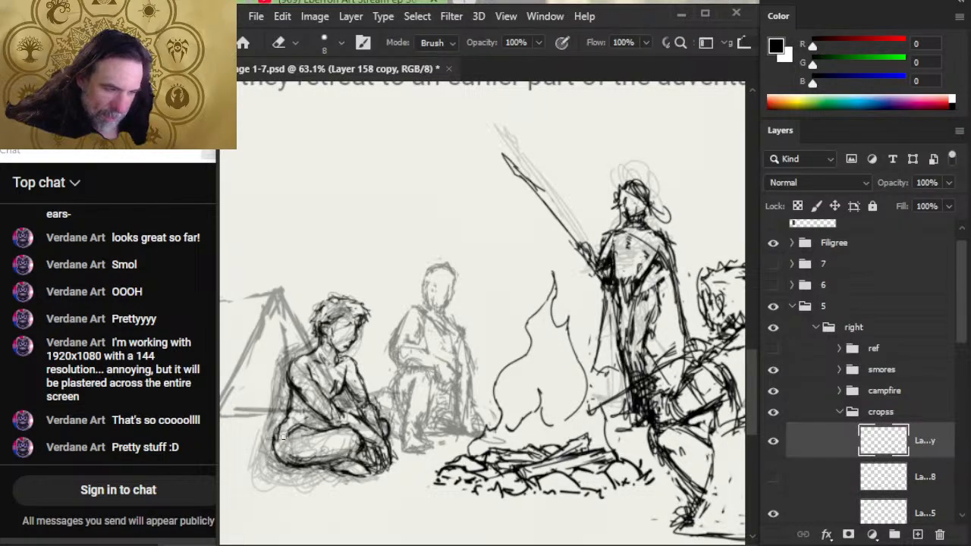
mouse_move(279, 464)
mouse_down()
mouse_move(308, 467)
mouse_move(289, 466)
mouse_move(310, 462)
mouse_move(280, 468)
mouse_move(323, 473)
mouse_move(303, 456)
mouse_move(343, 458)
mouse_move(327, 458)
mouse_move(340, 457)
mouse_move(365, 434)
mouse_up()
key(b)
key(e)
key(b)
key(e)
key(b)
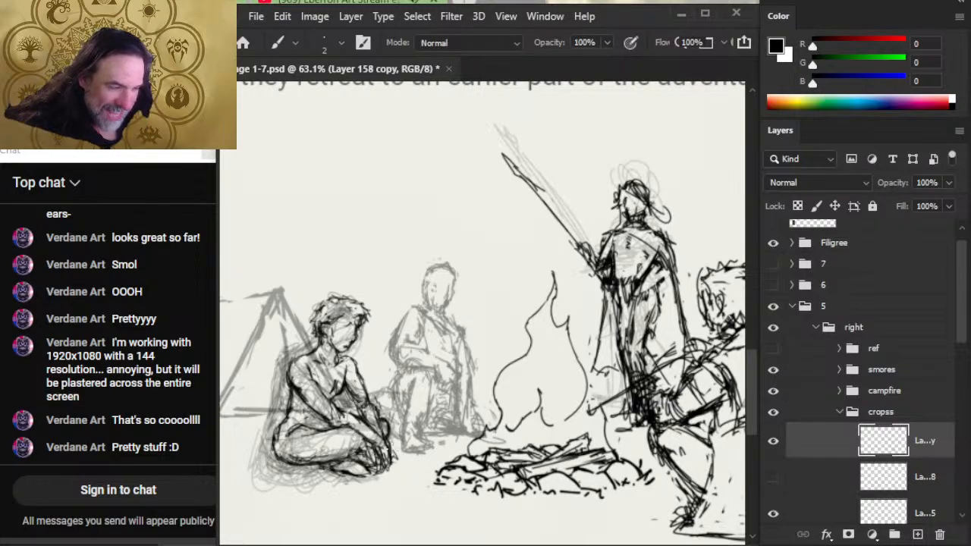
key(e)
key(b)
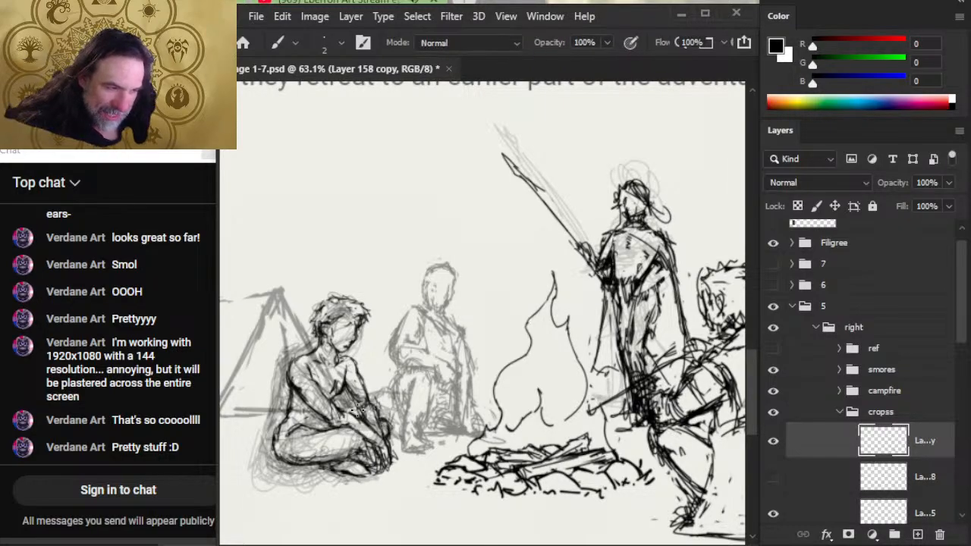
- Refine the seated figure's forearms above the lap by alternately erasing and redrawing their lines
key(e)
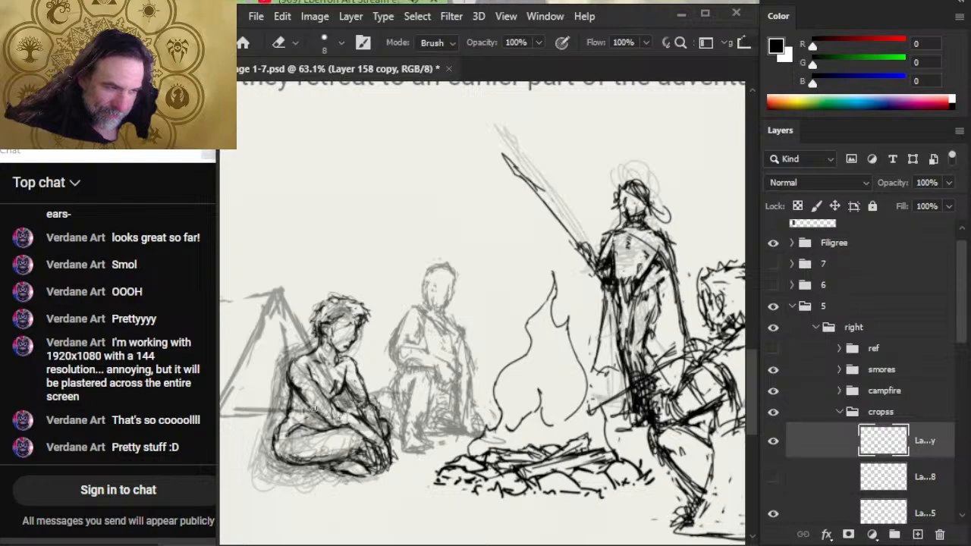
key(b)
key(e)
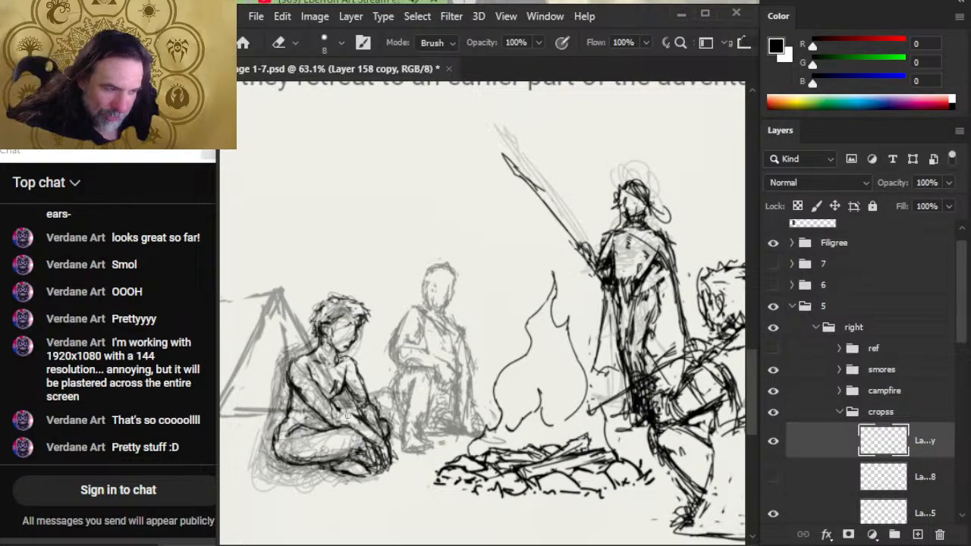
key(b)
drag(349, 416, 376, 436)
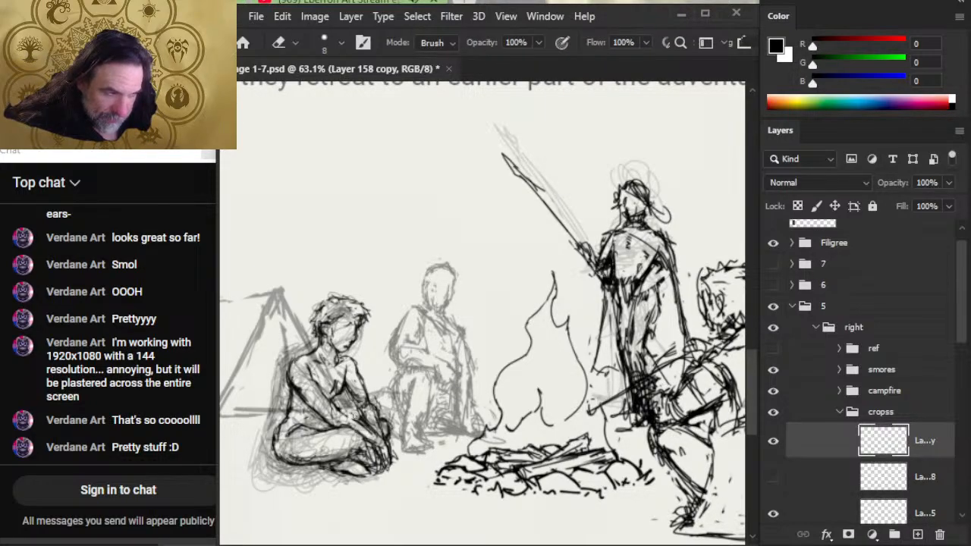
key(b)
key(e)
key(b)
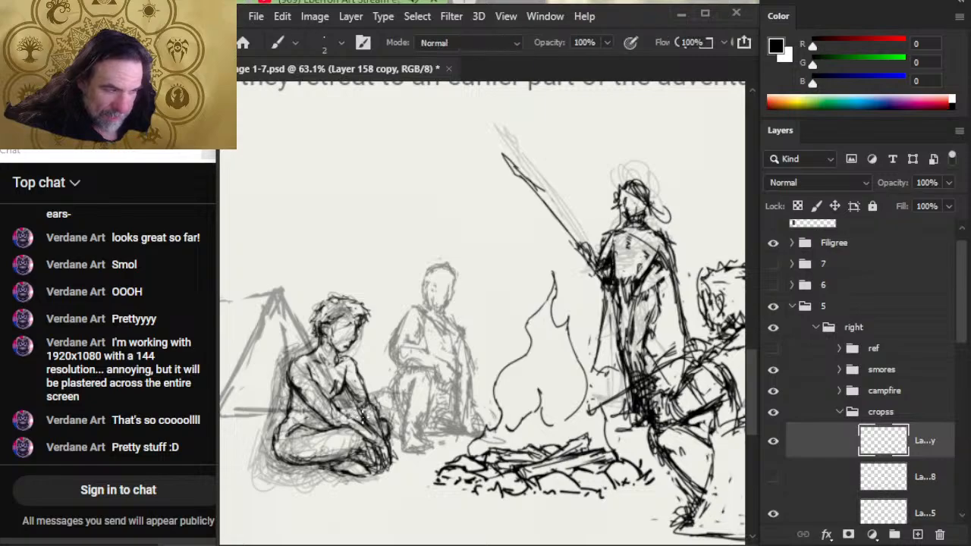
key(e)
key(b)
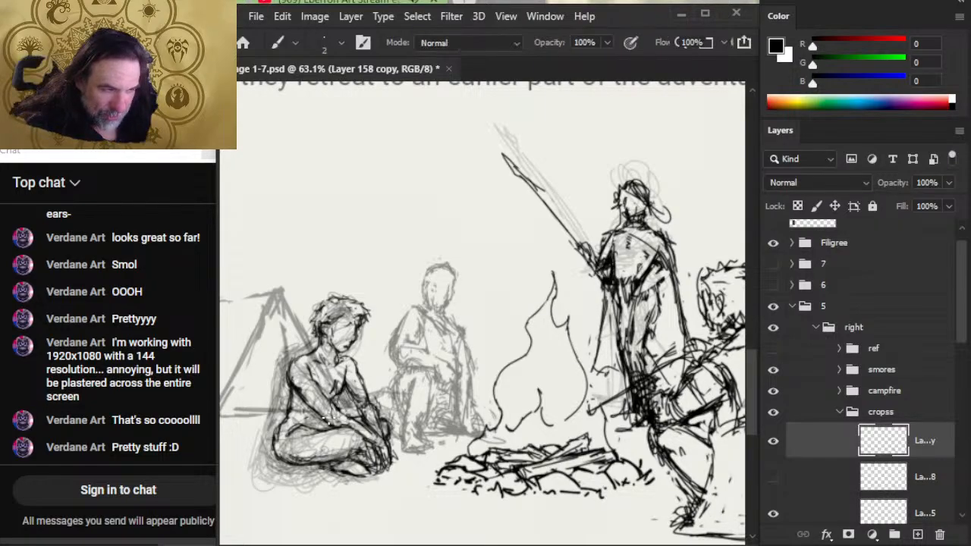
- Erase the outer edge of the seated figure's hip and redraw a slimmer back contour
key(e)
mouse_move(278, 425)
mouse_down()
mouse_move(273, 450)
mouse_move(285, 461)
mouse_up()
key(b)
key(e)
mouse_move(285, 426)
mouse_down()
mouse_move(282, 455)
mouse_move(281, 416)
mouse_up()
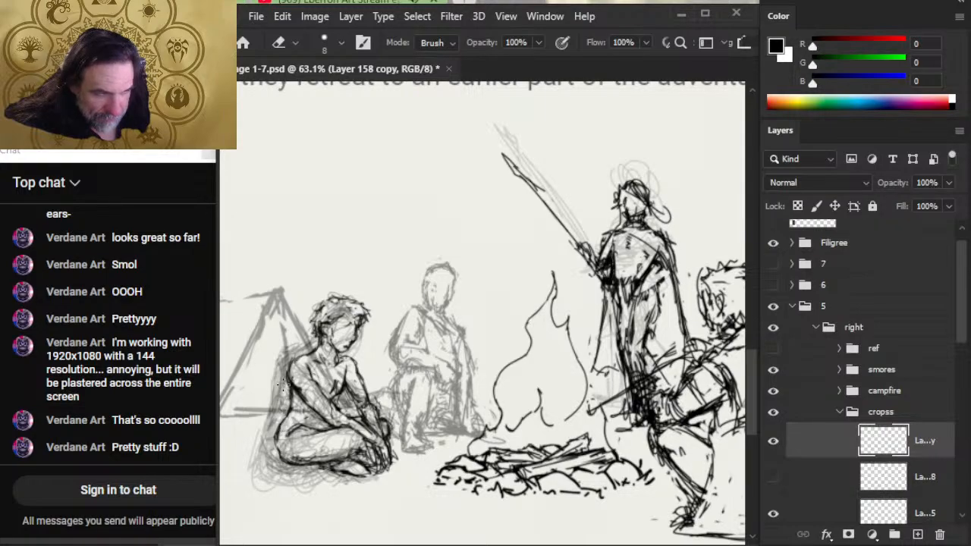
key(b)
drag(291, 381, 279, 417)
- Erase stray lines around the seated figure's waist and redraw the arm from the chest towards the hands
key(e)
mouse_move(351, 403)
mouse_down()
mouse_move(331, 400)
mouse_move(322, 421)
mouse_up()
key(b)
mouse_move(334, 384)
mouse_down()
mouse_move(315, 406)
mouse_move(380, 437)
mouse_up()
key(e)
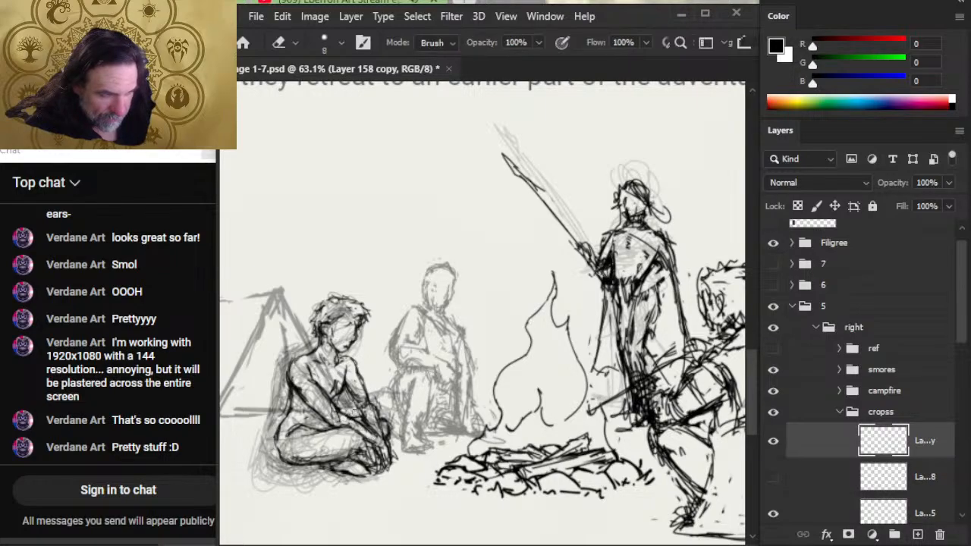
key(b)
key(e)
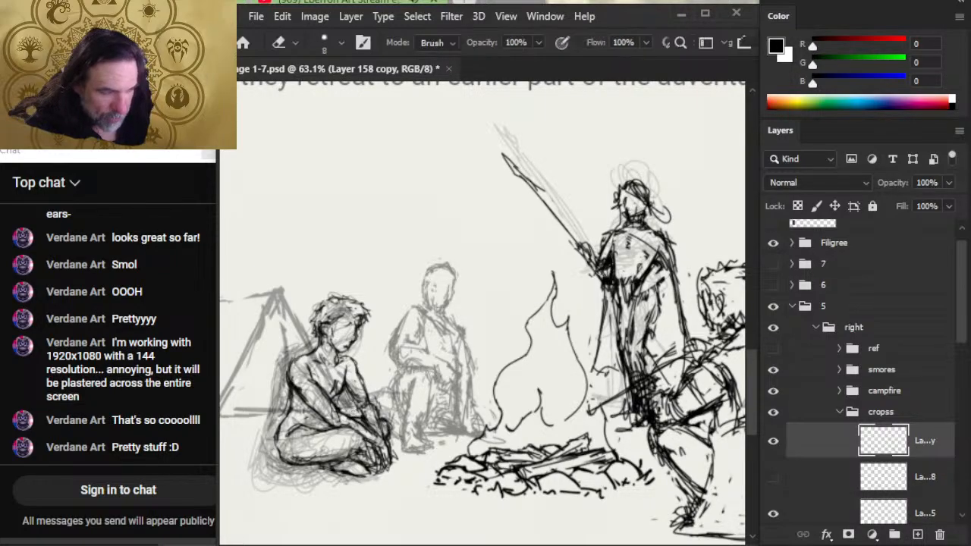
key(b)
key(e)
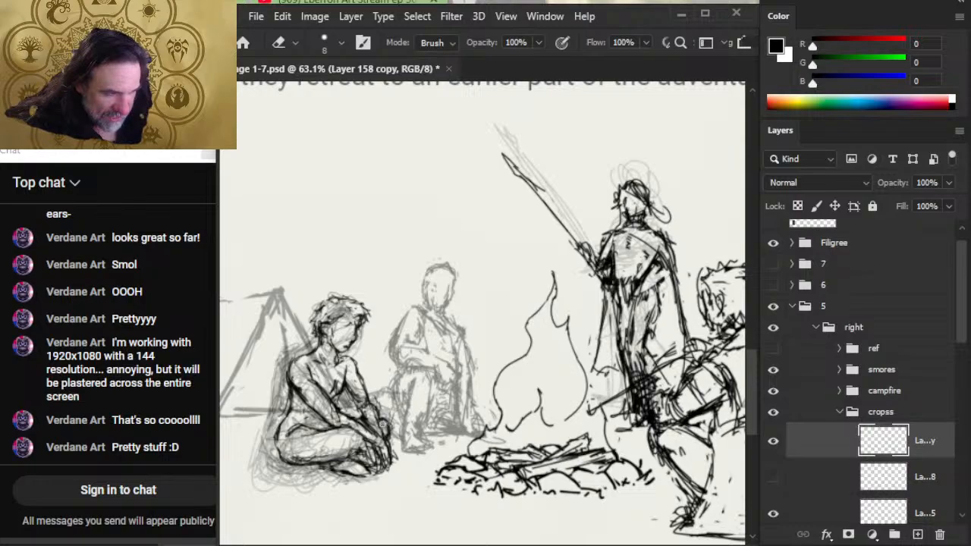
- Rework the seated figure's hands, shin and front foot with brush and eraser, and save the document
key(b)
mouse_move(367, 424)
mouse_down()
mouse_move(362, 414)
mouse_move(393, 443)
mouse_move(331, 460)
mouse_move(357, 448)
mouse_up()
key(e)
key(b)
key(e)
key(b)
key(e)
key(b)
key(e)
key(b)
mouse_move(346, 458)
mouse_down()
mouse_move(362, 449)
mouse_move(374, 466)
mouse_up()
key(e)
mouse_move(368, 461)
mouse_down()
mouse_move(376, 472)
mouse_move(374, 460)
mouse_up()
key(b)
mouse_move(387, 453)
mouse_down()
mouse_move(401, 468)
mouse_move(379, 465)
mouse_up()
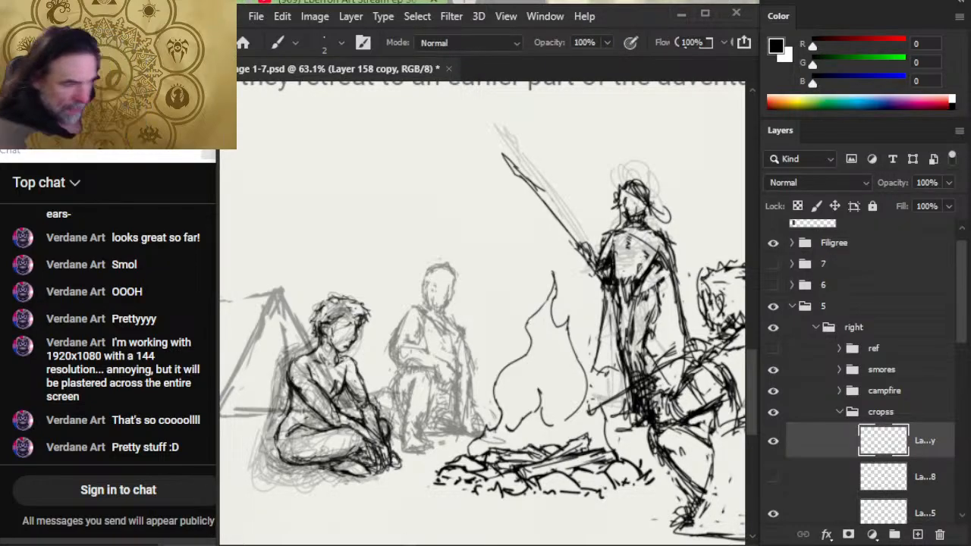
key(ctrl+s)
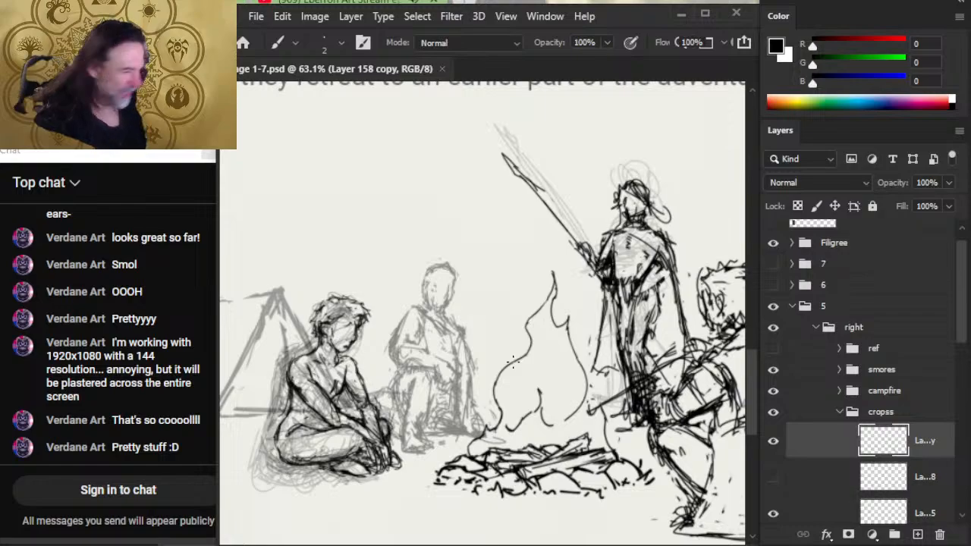
key(e)
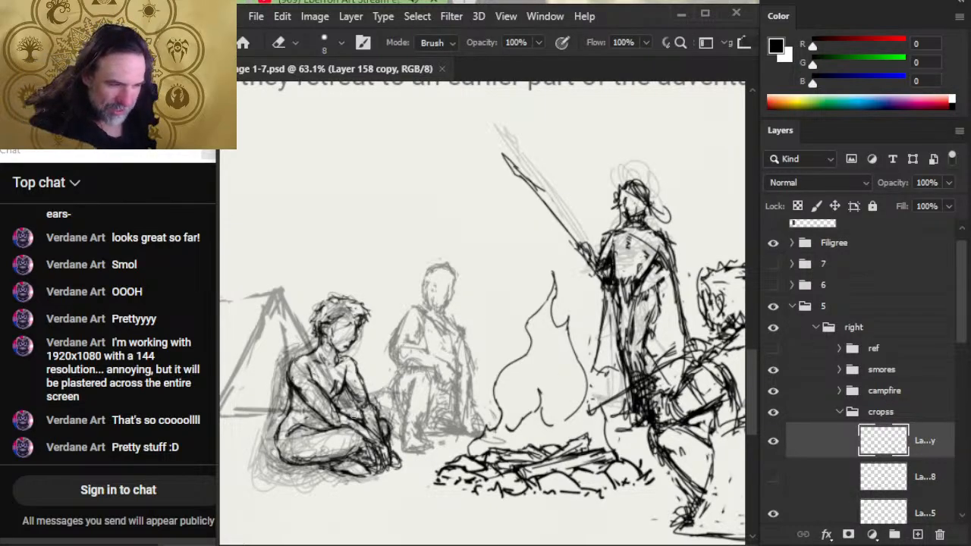
- Clean up the lines of the seated figure's forearms and hands with eraser and brush
mouse_move(350, 398)
mouse_down()
mouse_move(345, 375)
mouse_move(372, 403)
mouse_up()
key(b)
key(e)
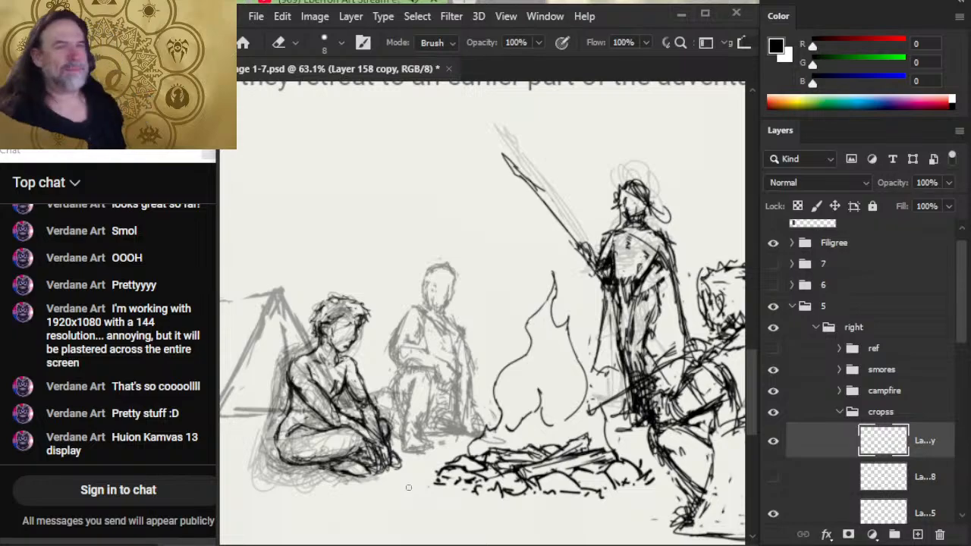
- Switch to ChromaCam, turn on Show Background for the webcam, and return to Photoshop
key(alt+Tab)
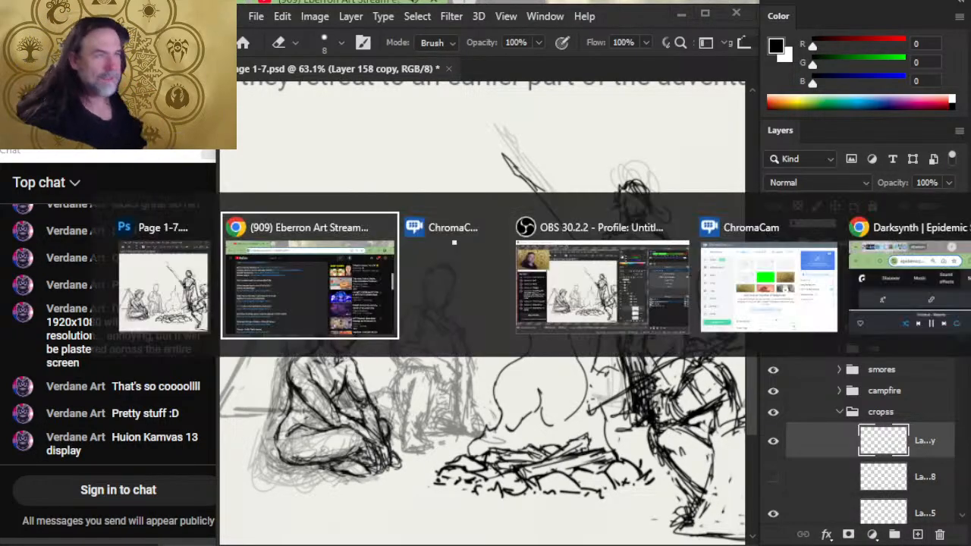
key(alt+Tab)
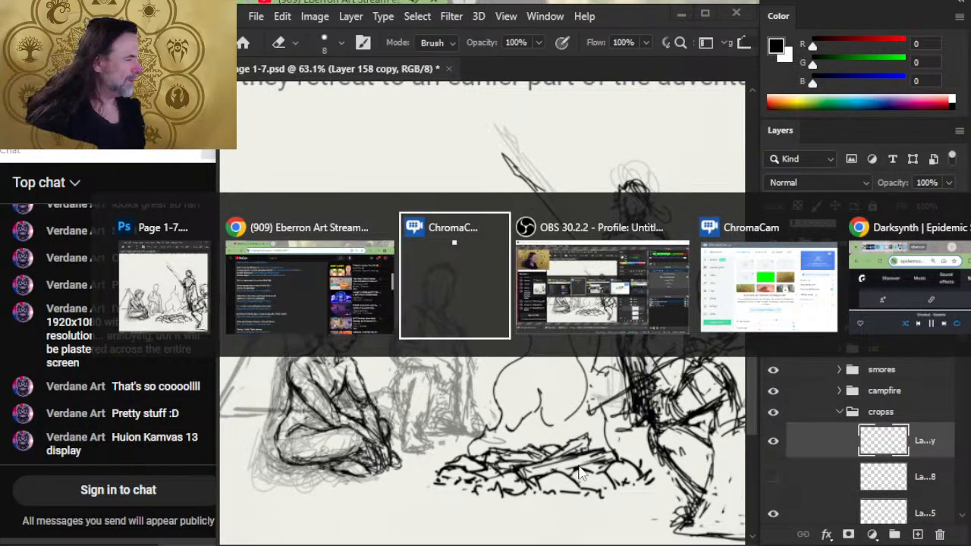
key(alt+Tab)
key(alt+Tab)
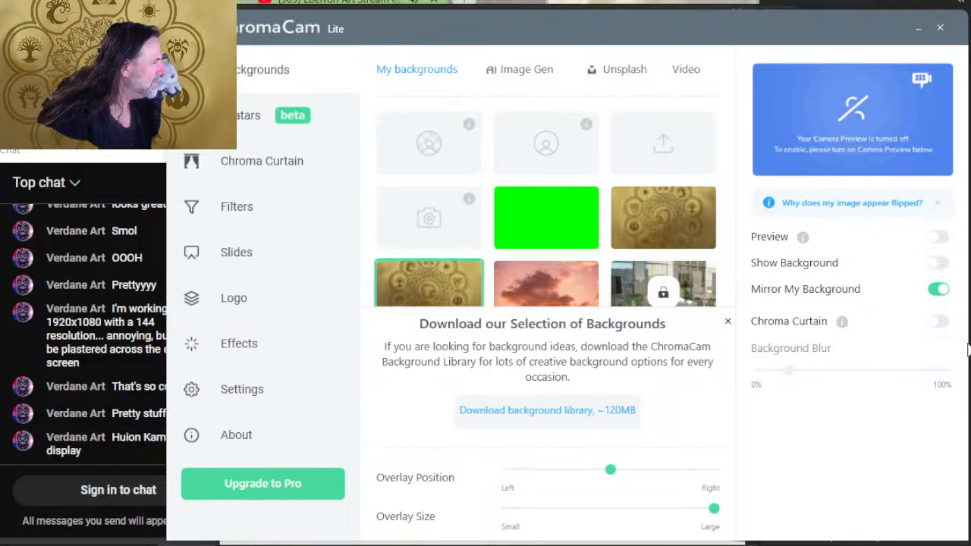
click(931, 271)
click(932, 266)
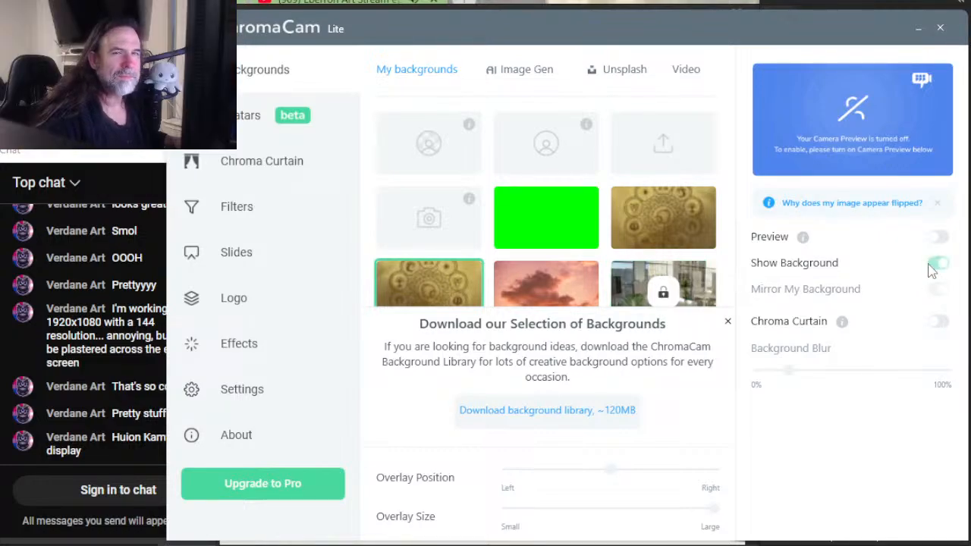
key(alt+Tab)
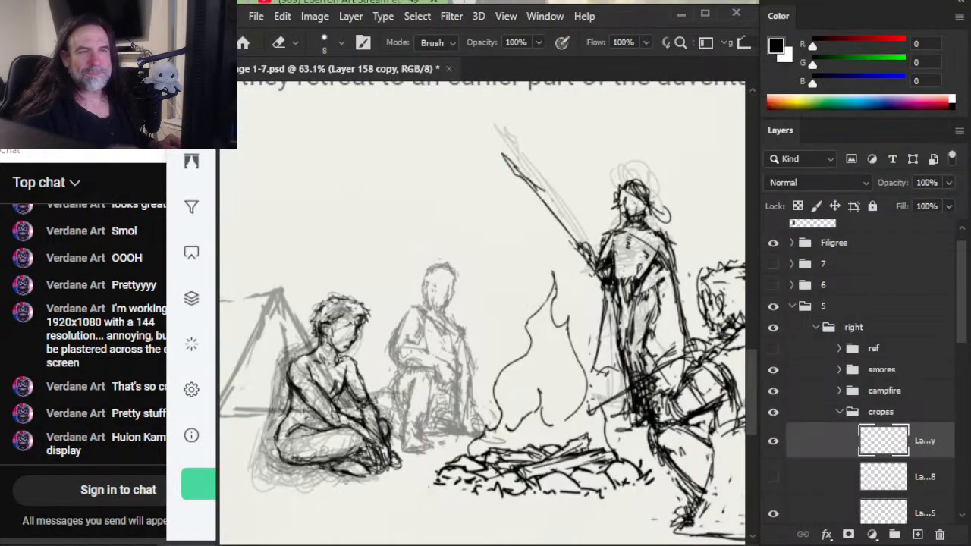
- Switch from Photoshop to OBS to check the streaming setup
key(alt+Tab)
key(alt+Tab)
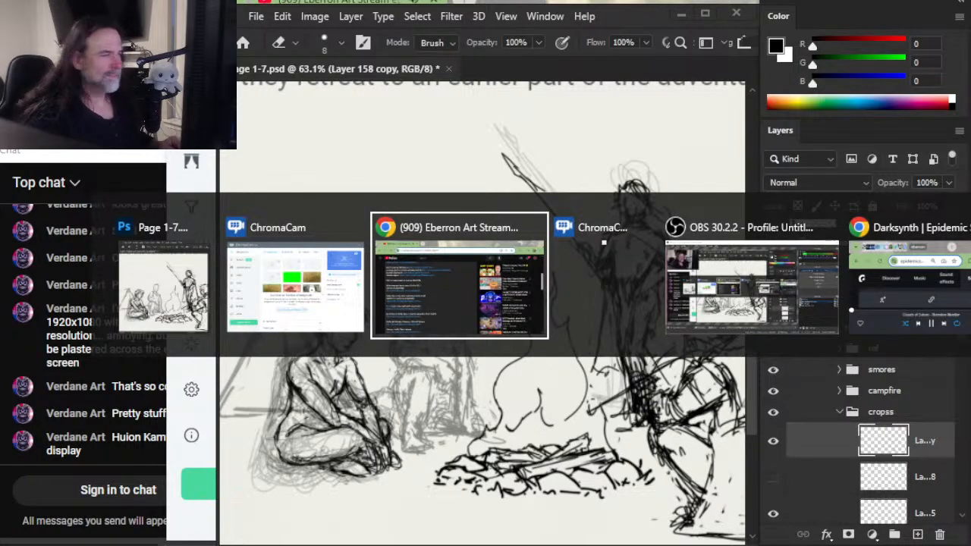
key(alt+shift+Tab)
key(alt+Tab)
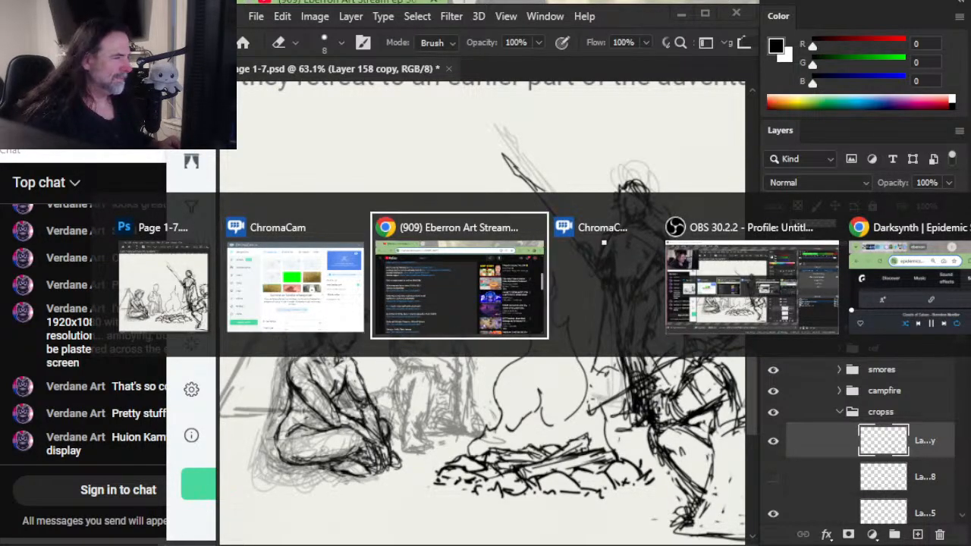
key(alt+Tab)
key(alt+Tab)
key(alt+Tab)
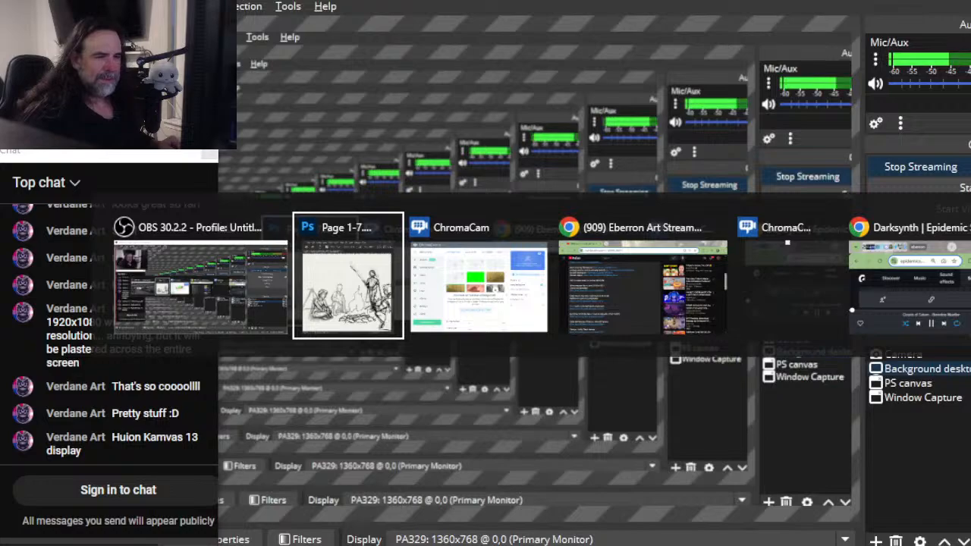
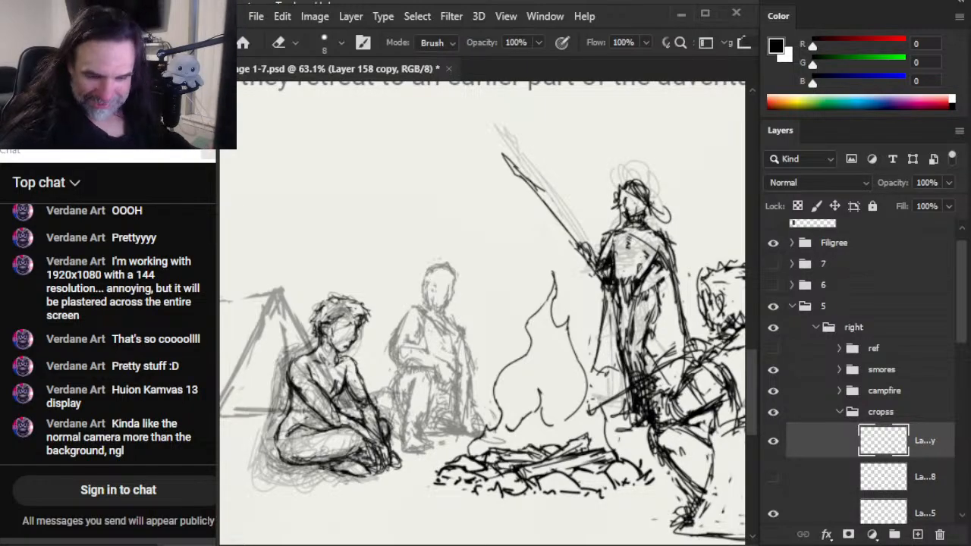
- Switch to ChromaCam, turn off Show Background for the webcam, and return to Photoshop
key(alt+Tab)
key(alt+Tab)
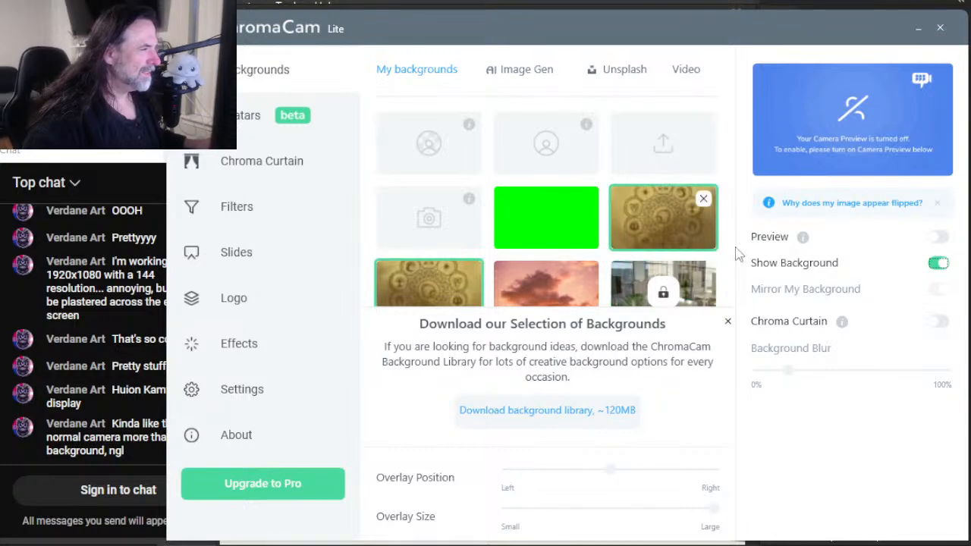
click(939, 263)
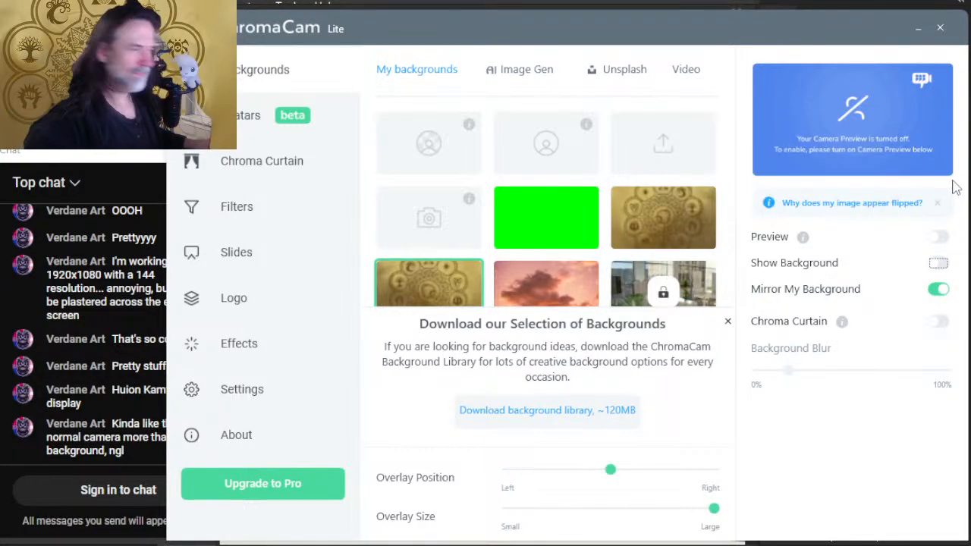
key(alt+Tab)
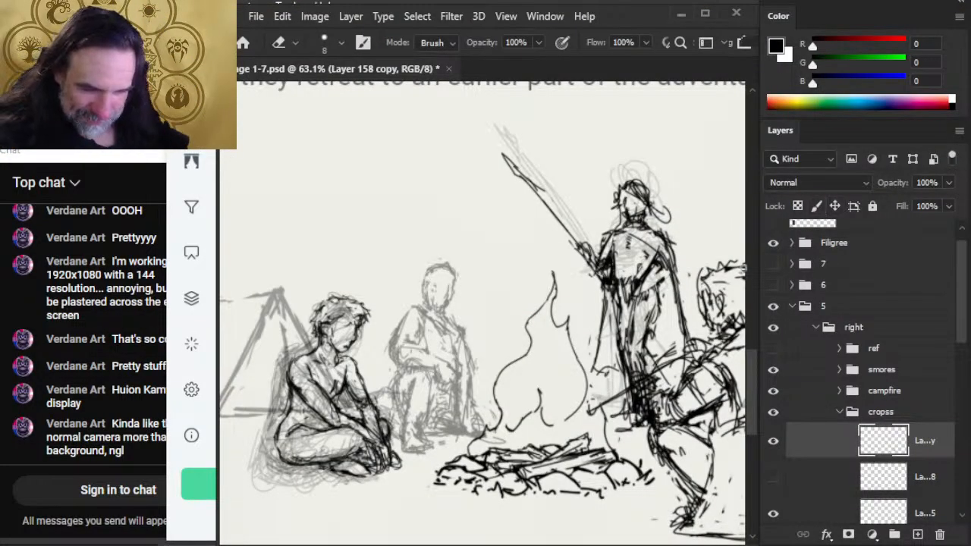
- Switch to OBS to check how the webcam and display sources look in the stream
key(alt+Tab)
key(alt+Tab)
key(alt+Tab)
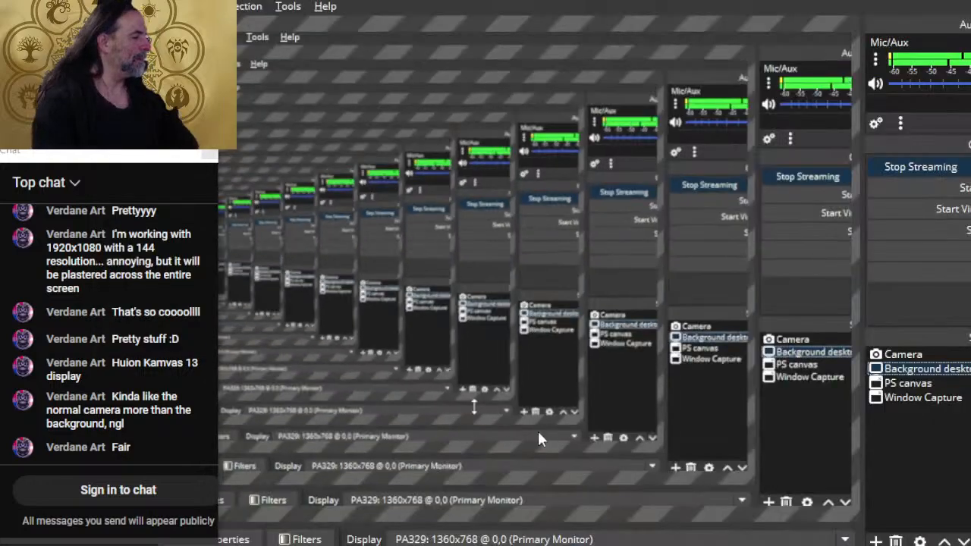
- Go back to ChromaCam, turn on Show Background, and switch to Photoshop
key(alt+Tab)
key(alt+Tab)
key(alt+Tab)
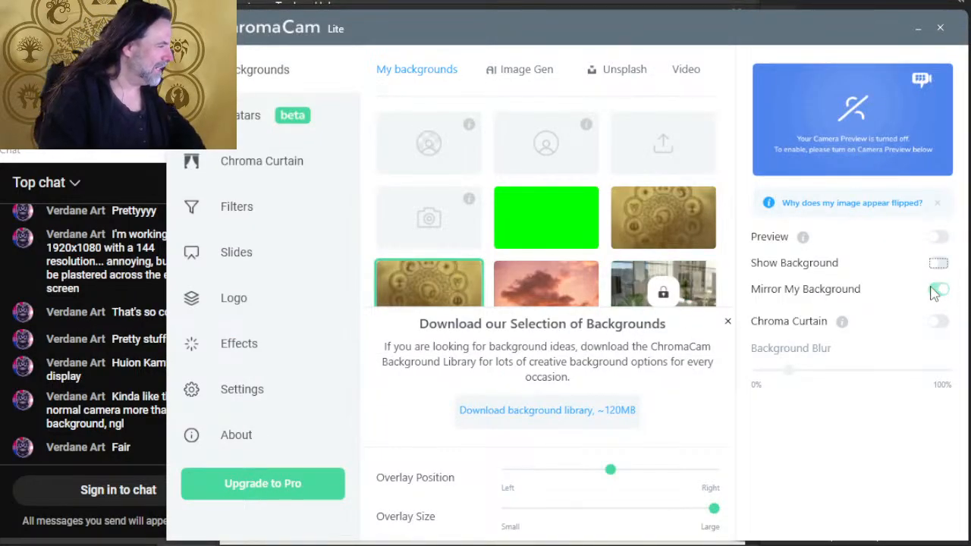
click(938, 263)
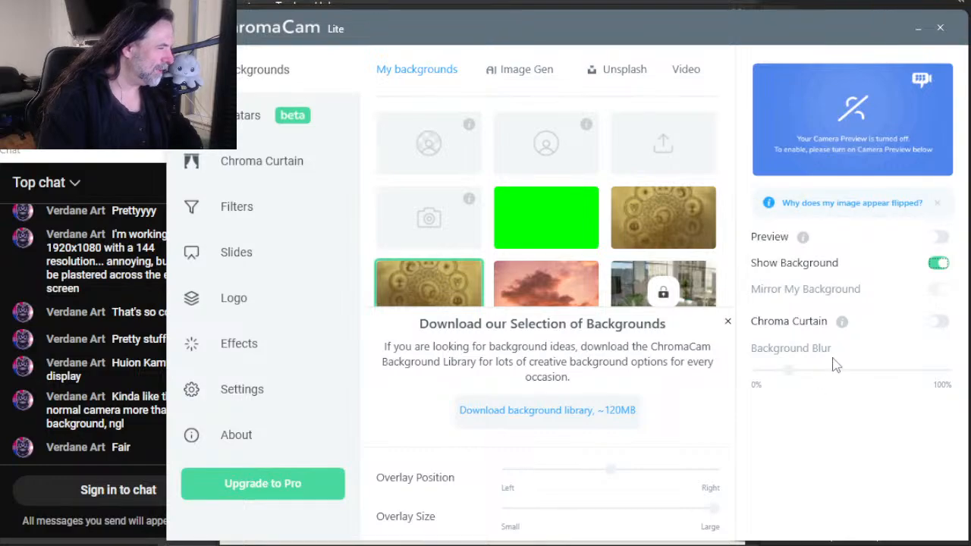
key(alt+Tab)
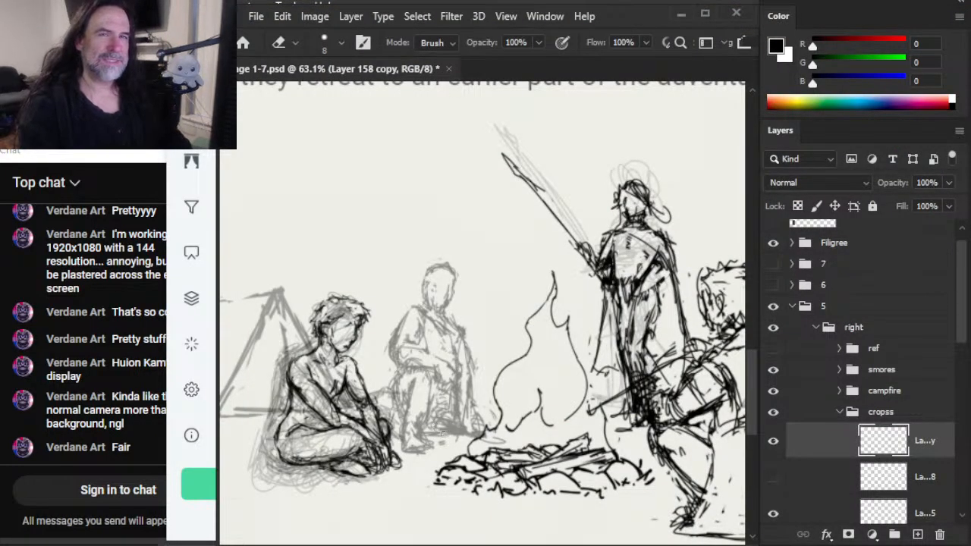
- Compare the webcam with Show Background on and off in ChromaCam, leave it off, and return to Photoshop
key(alt+Tab)
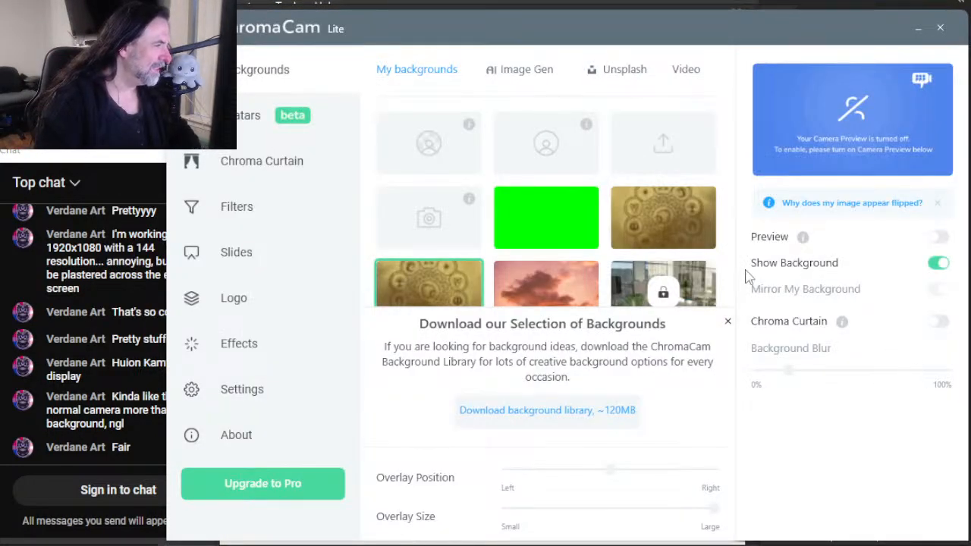
click(940, 264)
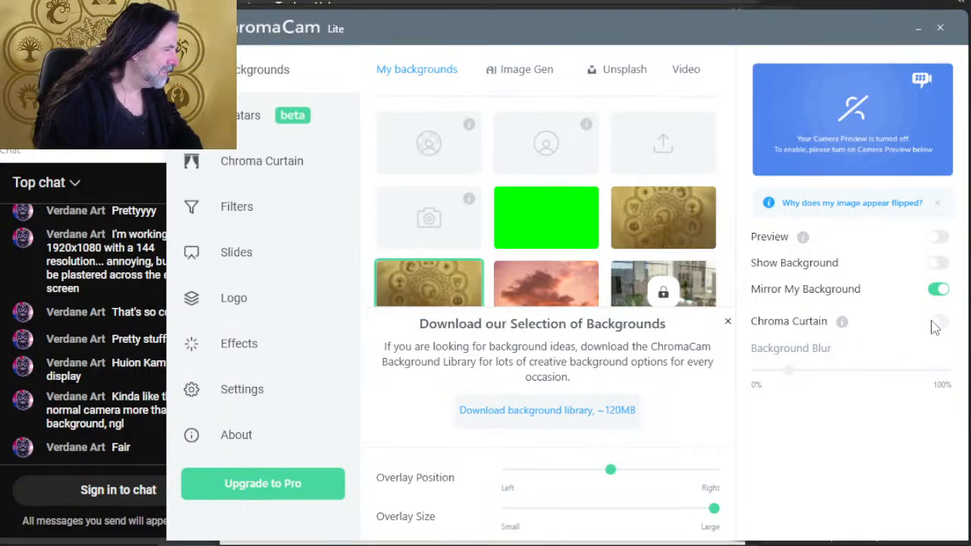
click(939, 263)
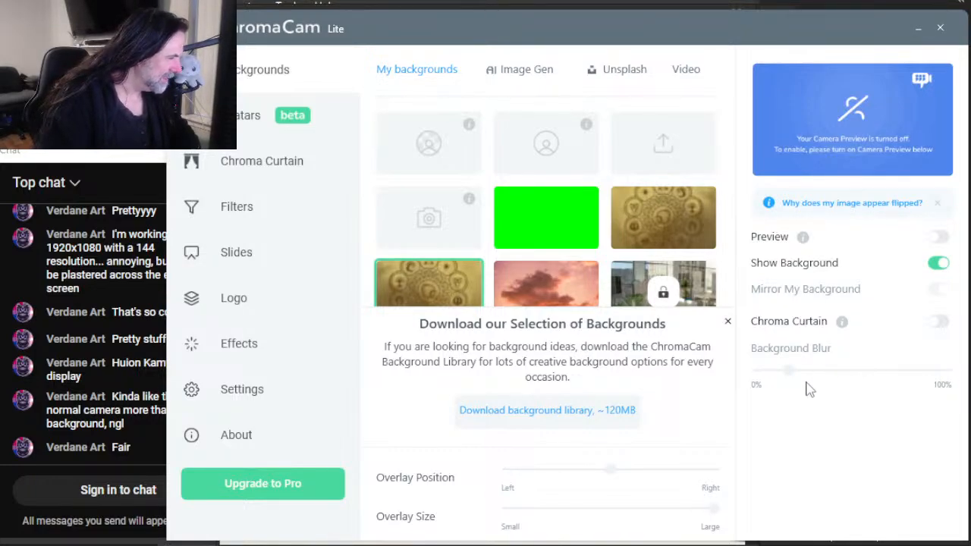
click(939, 289)
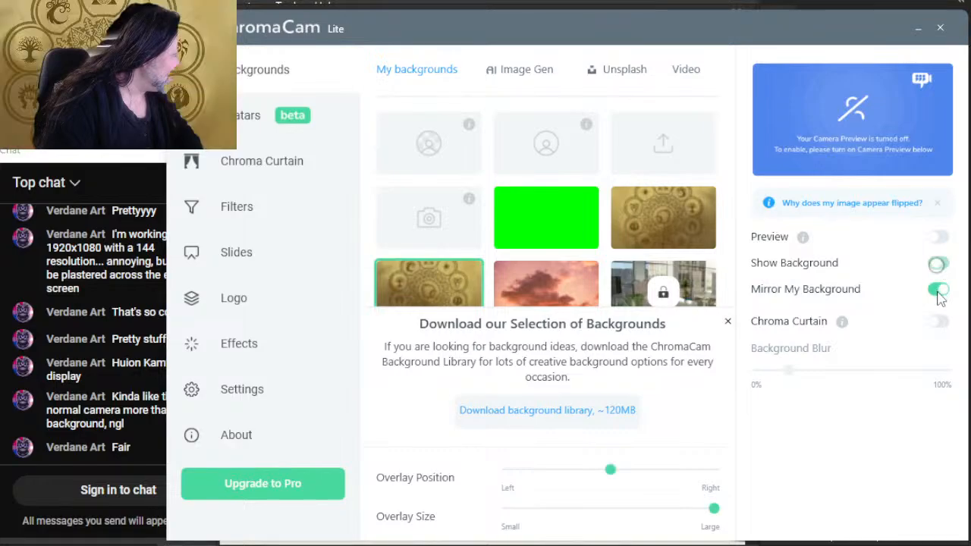
key(alt+Tab)
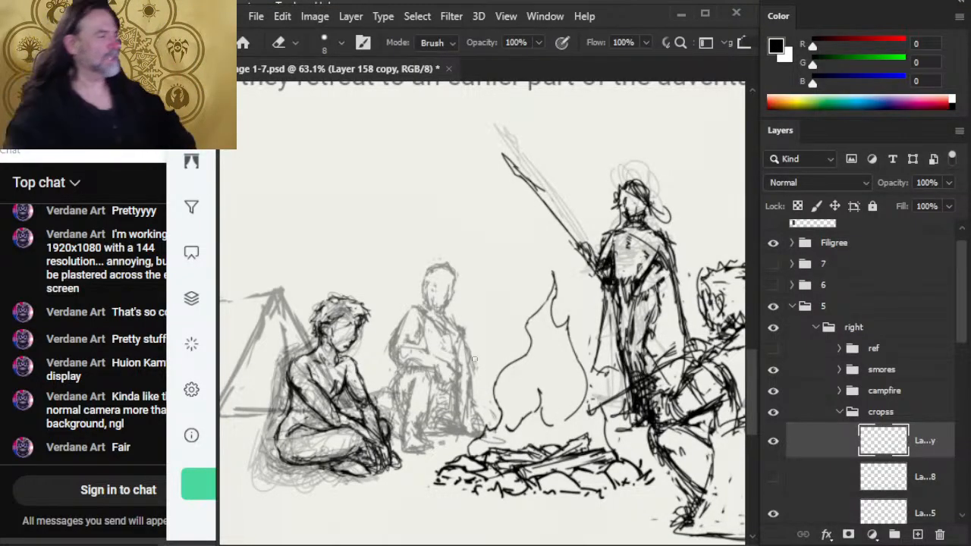
key(alt+Tab)
key(alt+Tab)
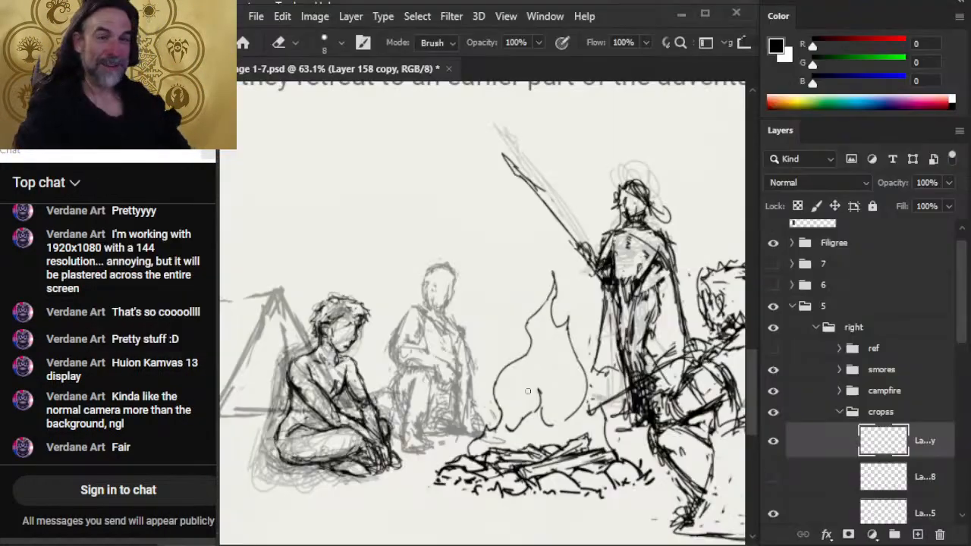
- Collapse the cropss group and add a new layer above the crouch layer inside the crouch group for brush work
scroll(455, 512, down, 3)
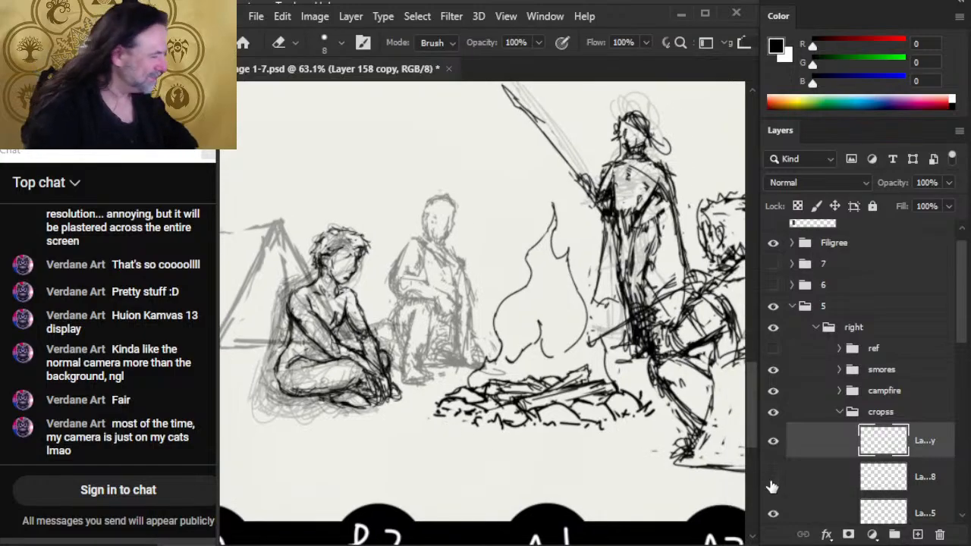
click(773, 442)
click(773, 442)
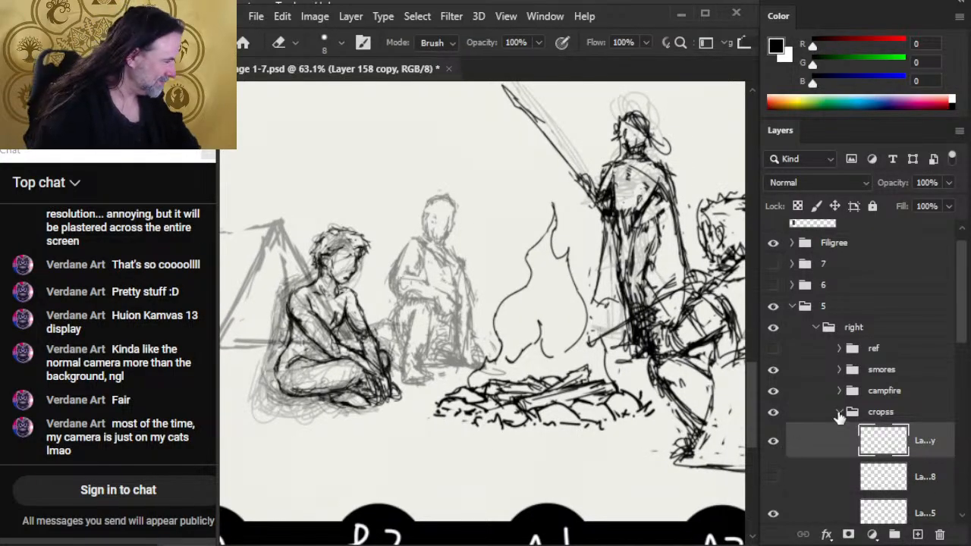
click(840, 412)
click(810, 472)
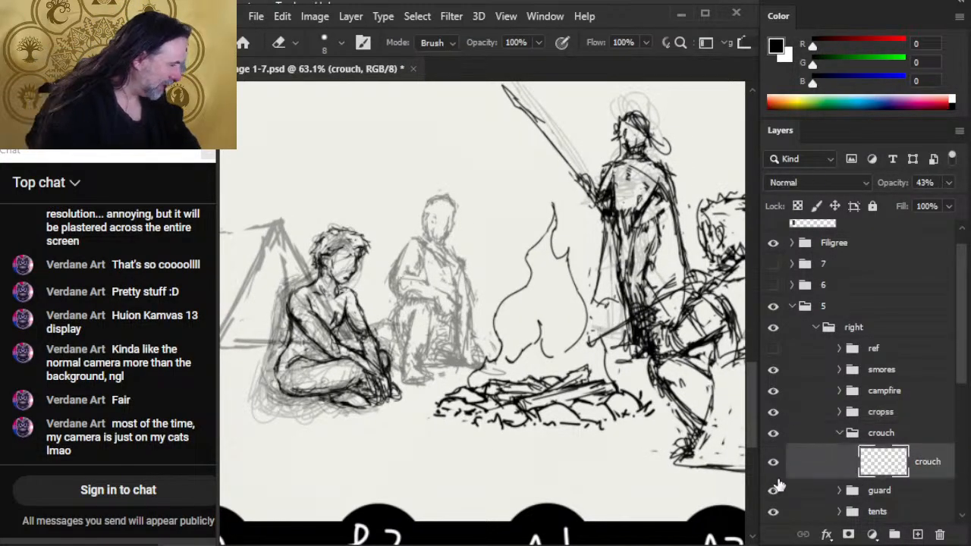
click(918, 535)
key(b)
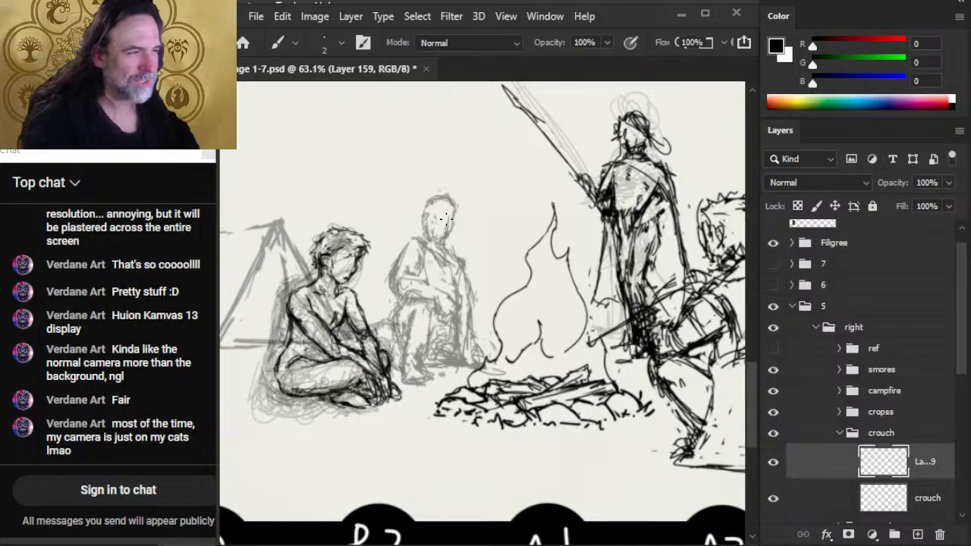
- Sketch a new head for the faint background figure, slightly toward the tent from the old head, using brush and eraser
mouse_move(430, 203)
mouse_down()
mouse_move(440, 243)
mouse_move(458, 228)
mouse_move(434, 195)
mouse_move(447, 244)
mouse_move(461, 228)
mouse_move(458, 203)
mouse_move(433, 230)
mouse_move(440, 202)
mouse_move(451, 243)
mouse_move(429, 205)
mouse_move(460, 244)
mouse_up()
key(e)
mouse_move(443, 244)
mouse_down()
mouse_move(451, 213)
mouse_move(414, 217)
mouse_move(434, 247)
mouse_up()
key(b)
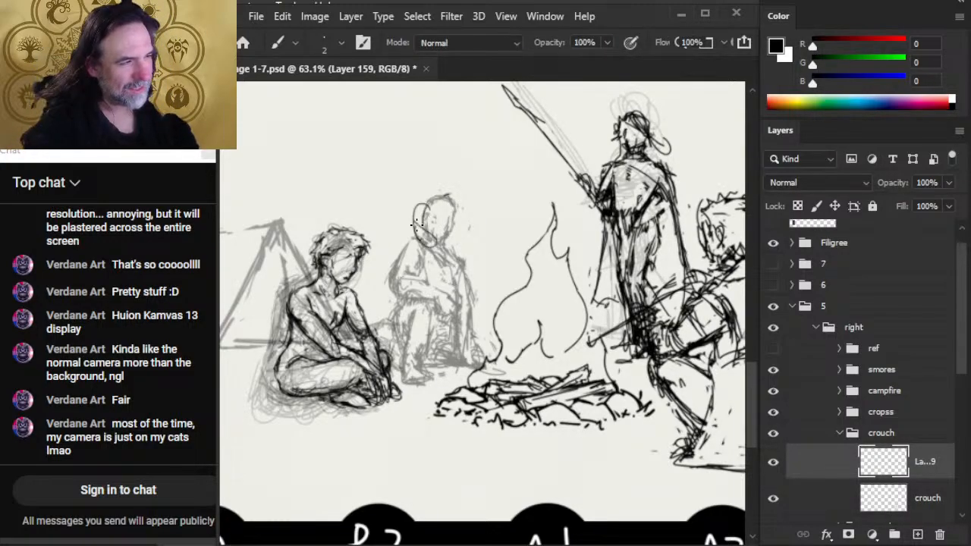
mouse_move(425, 199)
mouse_down()
mouse_move(415, 222)
mouse_move(409, 204)
mouse_move(440, 227)
mouse_move(394, 274)
mouse_move(429, 220)
mouse_move(446, 249)
mouse_up()
- Rough in the background figure's neck, both shoulders and the bent arm across the lap
mouse_move(438, 216)
mouse_down()
mouse_move(443, 245)
mouse_move(469, 271)
mouse_up()
key(e)
mouse_move(409, 235)
mouse_down()
mouse_move(403, 212)
mouse_move(416, 243)
mouse_up()
key(b)
drag(415, 243, 426, 248)
mouse_move(414, 199)
mouse_down()
mouse_move(419, 275)
mouse_move(405, 296)
mouse_up()
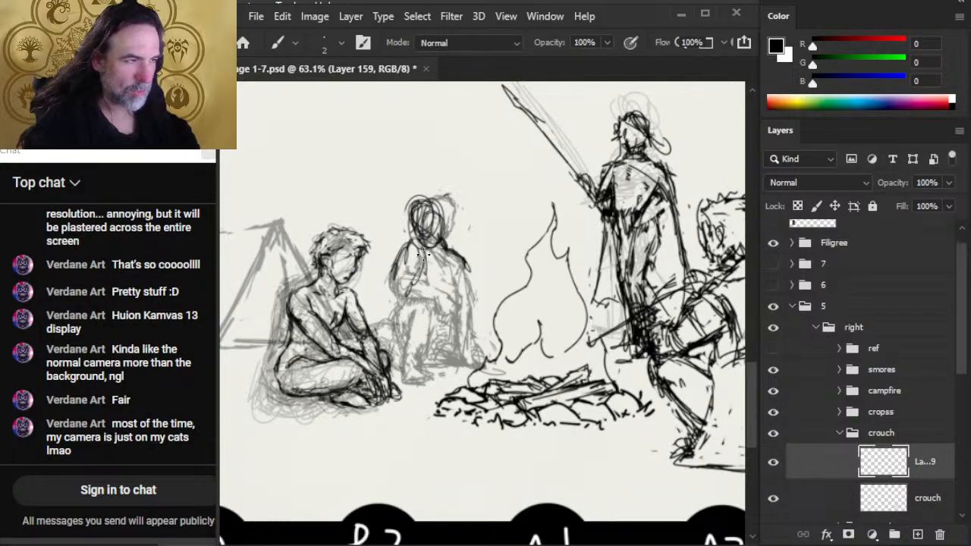
mouse_move(423, 249)
mouse_down()
mouse_move(396, 295)
mouse_move(449, 320)
mouse_up()
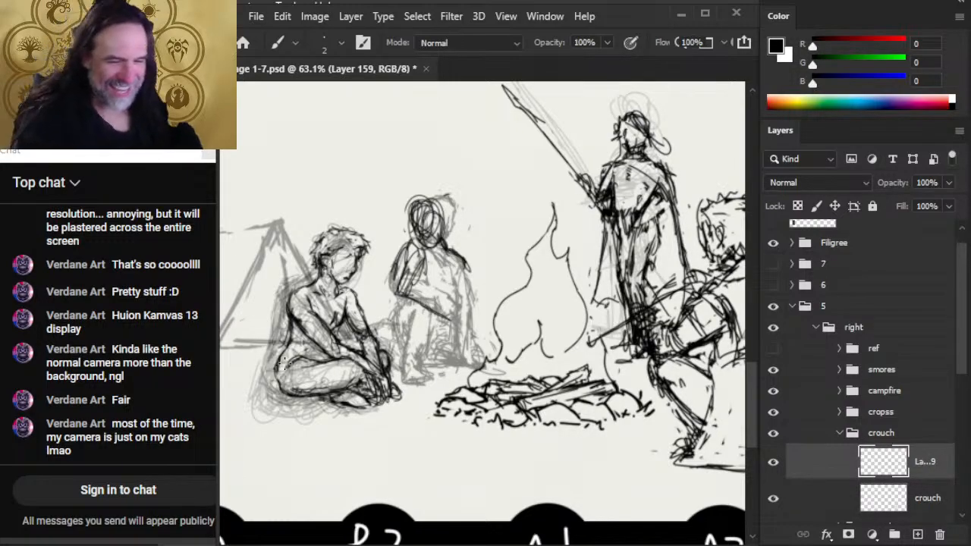
- Erase the background figure's rough arm and shoulder lines and redraw the shoulder and arm nearest the fire
key(e)
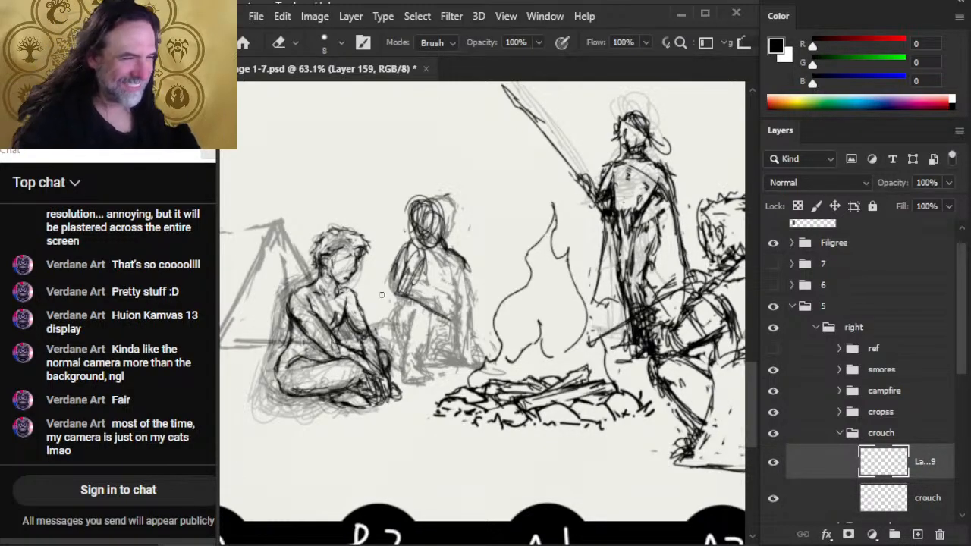
mouse_move(394, 252)
mouse_down()
mouse_move(402, 296)
mouse_move(420, 306)
mouse_up()
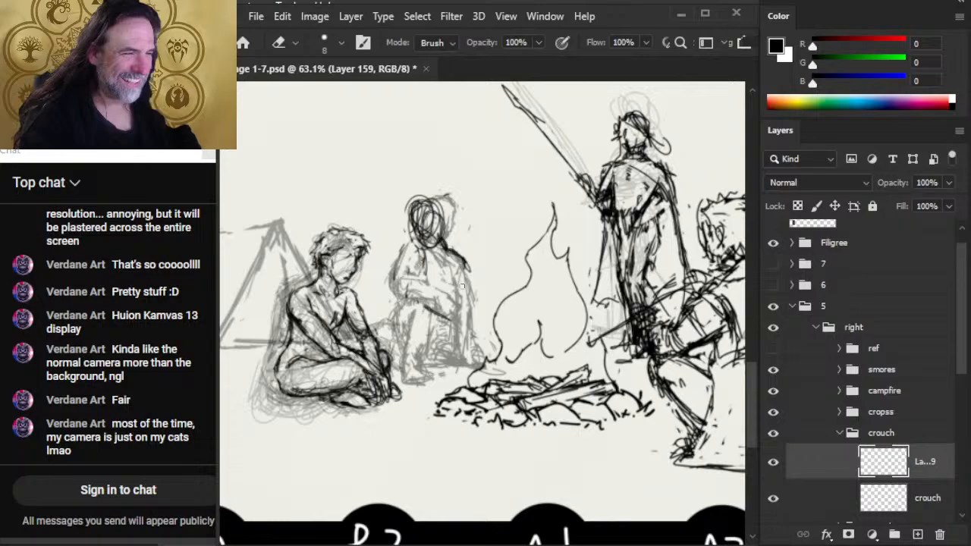
drag(454, 262, 451, 243)
key(b)
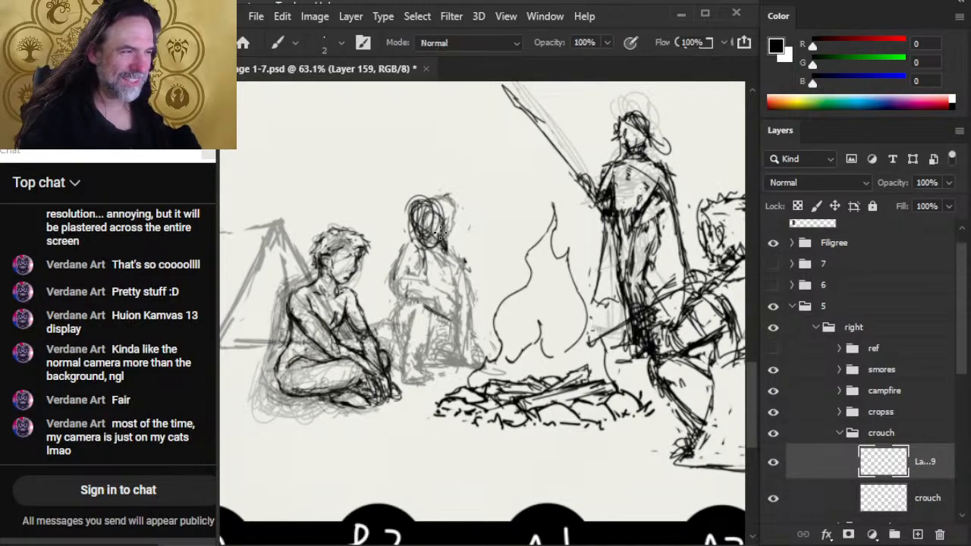
key(e)
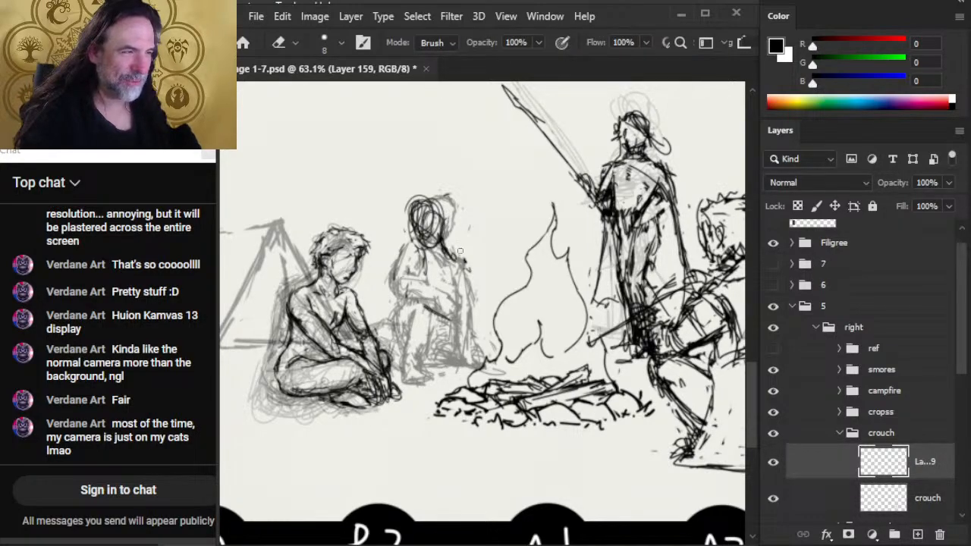
key(b)
drag(456, 262, 464, 286)
drag(463, 276, 467, 298)
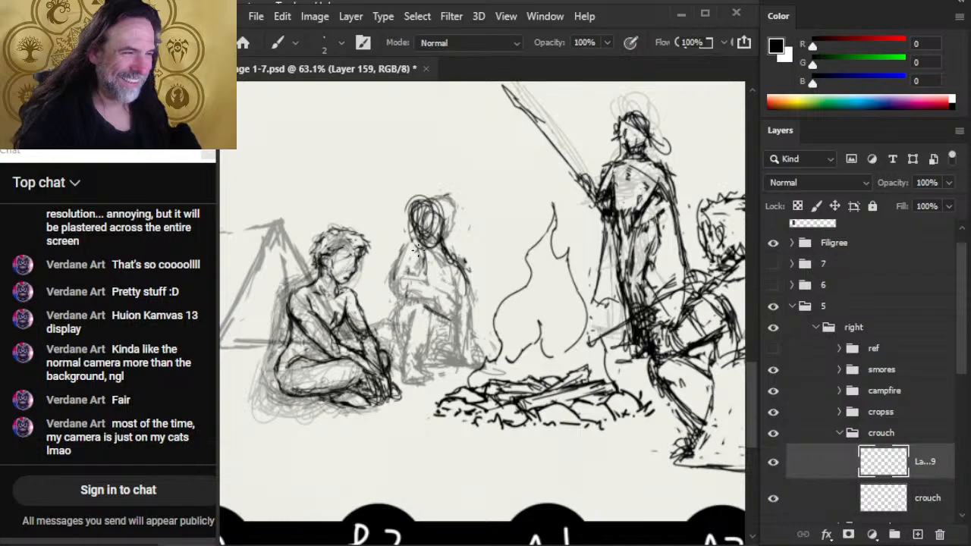
- Redraw the background figure's forearm across the lap and erase stray lines along the upper arm
mouse_move(416, 247)
mouse_down()
mouse_move(390, 297)
mouse_move(454, 313)
mouse_up()
drag(402, 293, 452, 317)
key(e)
drag(409, 254, 405, 280)
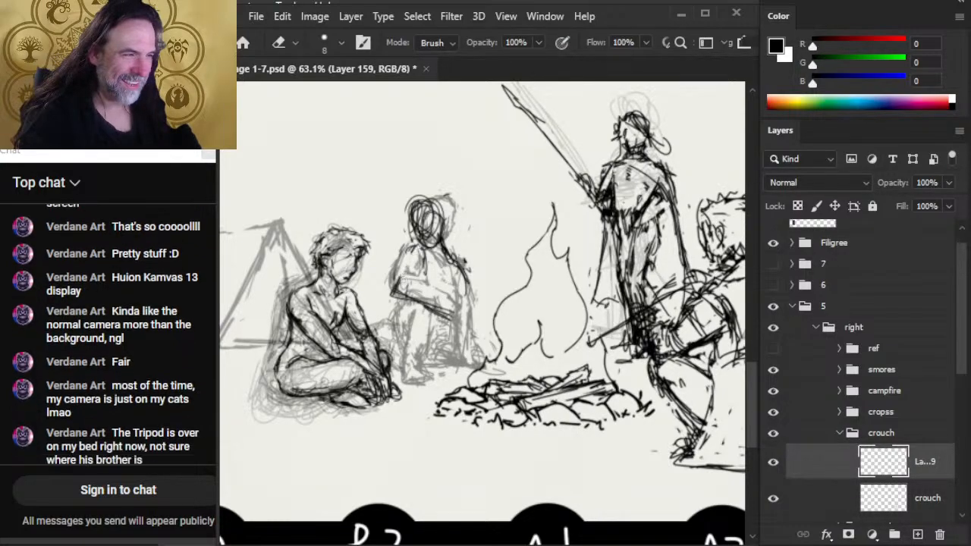
- Draw the outer contour of the background figure's tent-side shoulder and upper arm, and touch up the neck
key(b)
drag(414, 245, 396, 292)
drag(406, 263, 394, 293)
drag(421, 229, 399, 271)
drag(417, 230, 427, 240)
key(e)
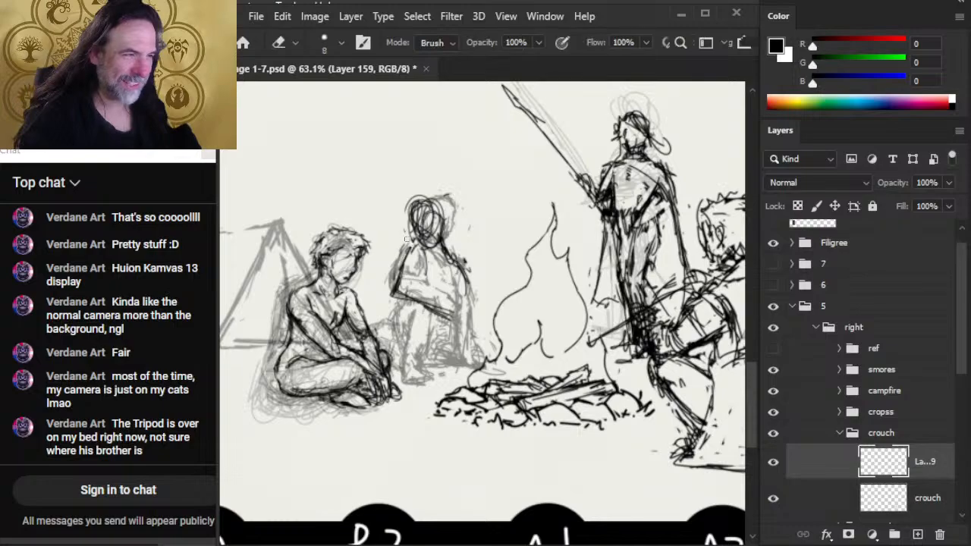
key(b)
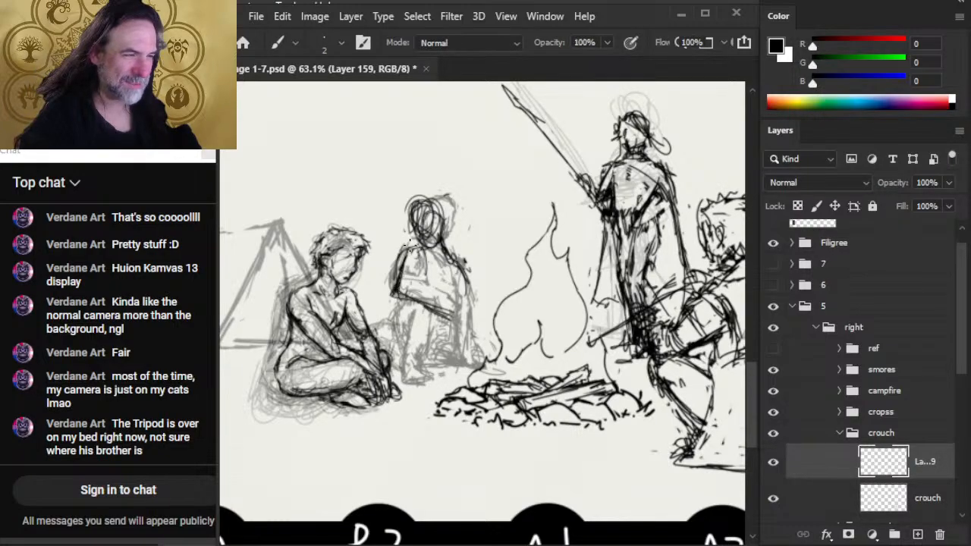
- Draw the inner line of the background figure's tent-side arm down to the hand and restate the top of the shoulder
mouse_move(407, 250)
mouse_down()
mouse_move(396, 295)
mouse_move(422, 257)
mouse_move(462, 313)
mouse_move(423, 298)
mouse_move(450, 318)
mouse_up()
key(e)
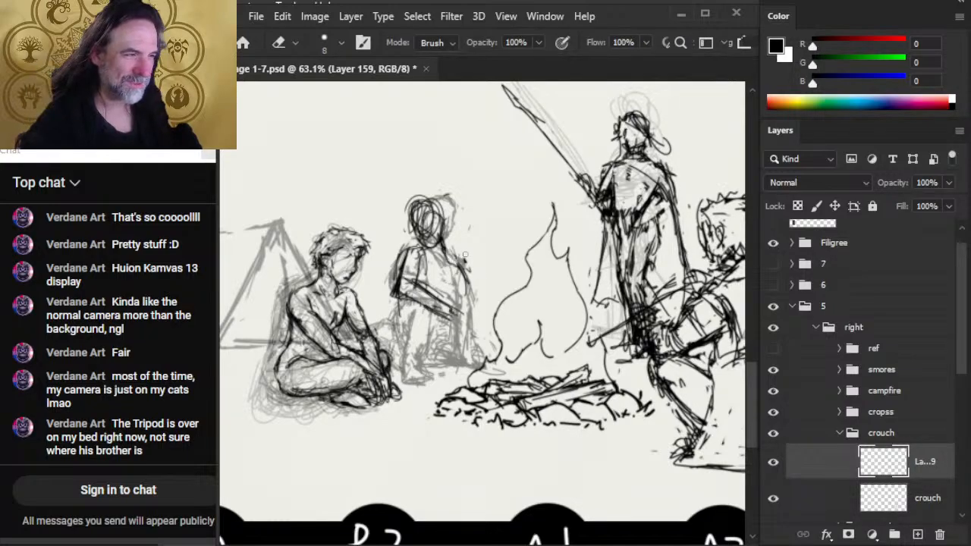
key(b)
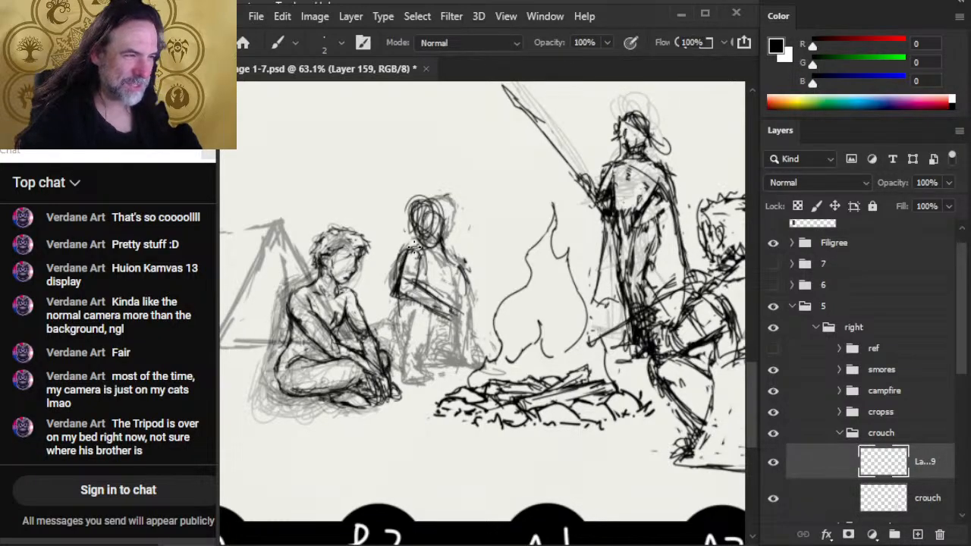
key(e)
key(b)
drag(406, 248, 427, 256)
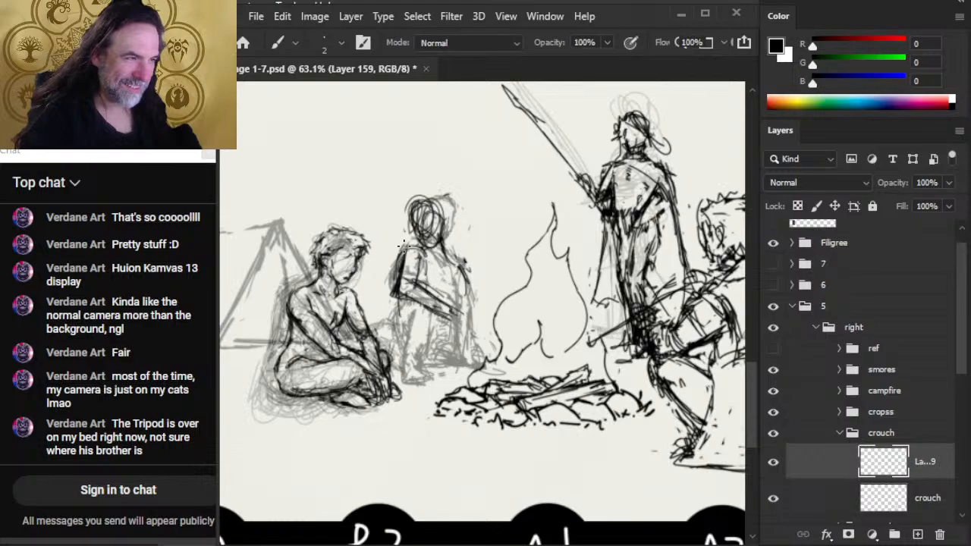
- Erase and redraw the outer edge of the background figure's tent-side upper arm down to the elbow
key(e)
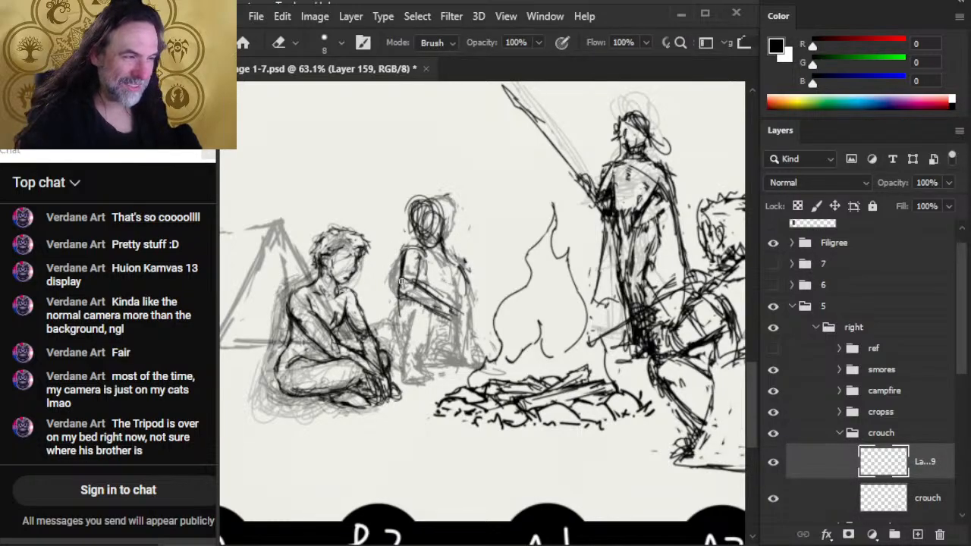
drag(404, 277, 399, 300)
key(b)
drag(402, 258, 396, 301)
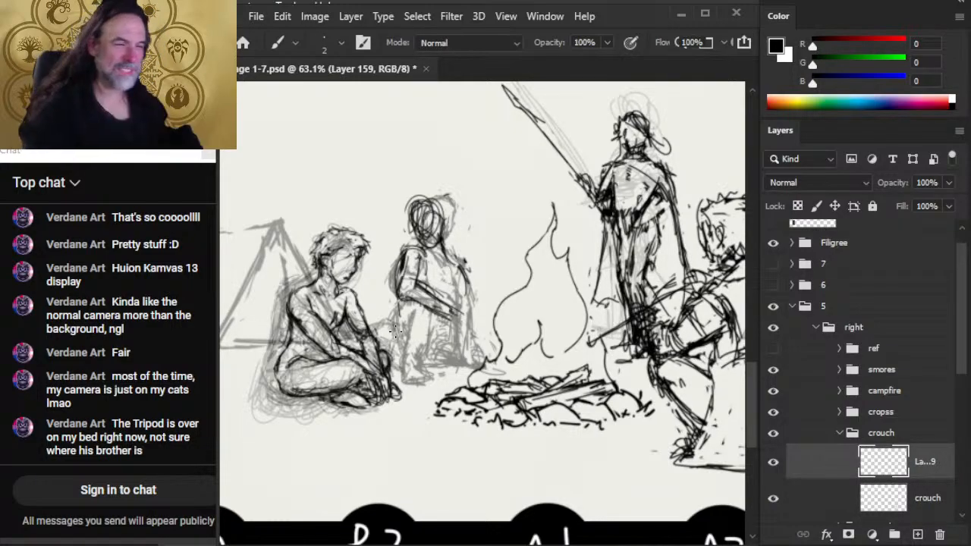
key(e)
drag(407, 259, 399, 299)
key(b)
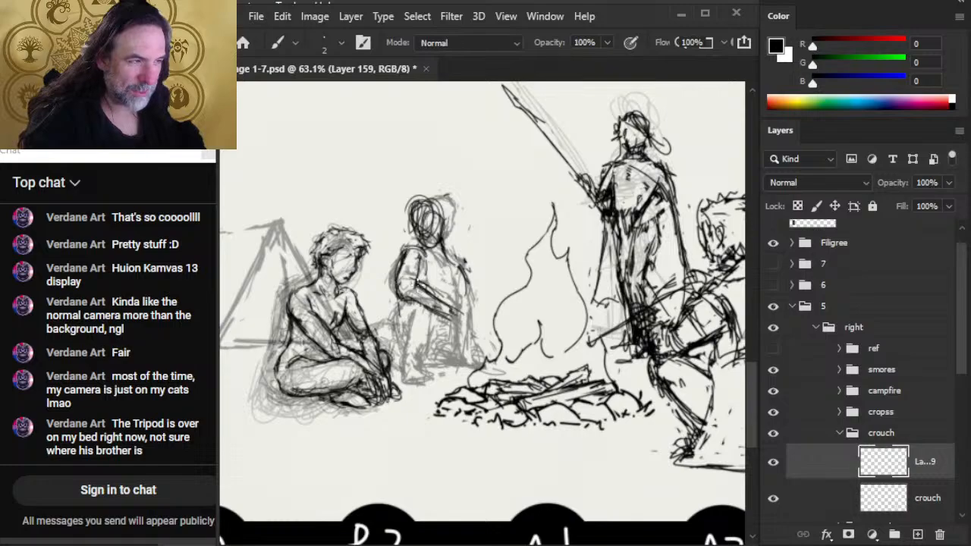
- Strengthen the inner upper arm and forearm lines of the background figure's tent-side arm with brush and eraser
drag(421, 255, 416, 284)
drag(424, 253, 416, 291)
key(e)
key(b)
mouse_move(420, 253)
mouse_down()
mouse_move(429, 301)
mouse_move(417, 290)
mouse_move(392, 296)
mouse_move(417, 286)
mouse_move(439, 308)
mouse_move(419, 286)
mouse_move(452, 305)
mouse_move(436, 286)
mouse_move(407, 298)
mouse_move(446, 317)
mouse_up()
key(e)
key(b)
key(e)
key(b)
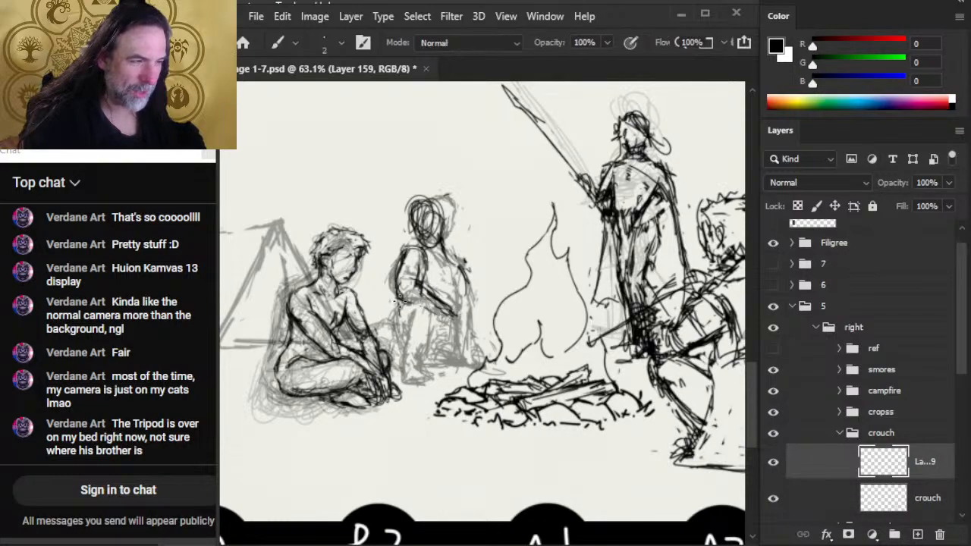
- Erase around the background figure's tent-side forearm and draw the hand hanging from its wrist with short downward strokes
key(e)
mouse_move(396, 297)
mouse_down()
mouse_move(459, 328)
mouse_move(448, 320)
mouse_up()
key(b)
drag(433, 312, 452, 331)
drag(449, 313, 453, 338)
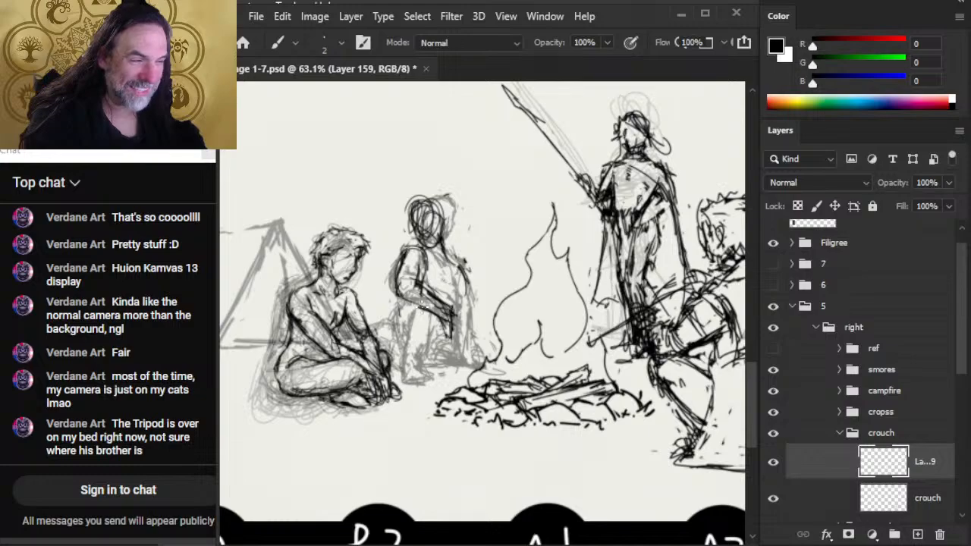
- Erase stray dark strokes at the background figure's fire-side shoulder and redraw the outer line of the tent-side upper arm
key(e)
mouse_move(474, 265)
mouse_down()
mouse_move(464, 282)
mouse_move(462, 258)
mouse_move(425, 262)
mouse_move(401, 251)
mouse_move(396, 296)
mouse_up()
key(b)
key(e)
key(b)
key(e)
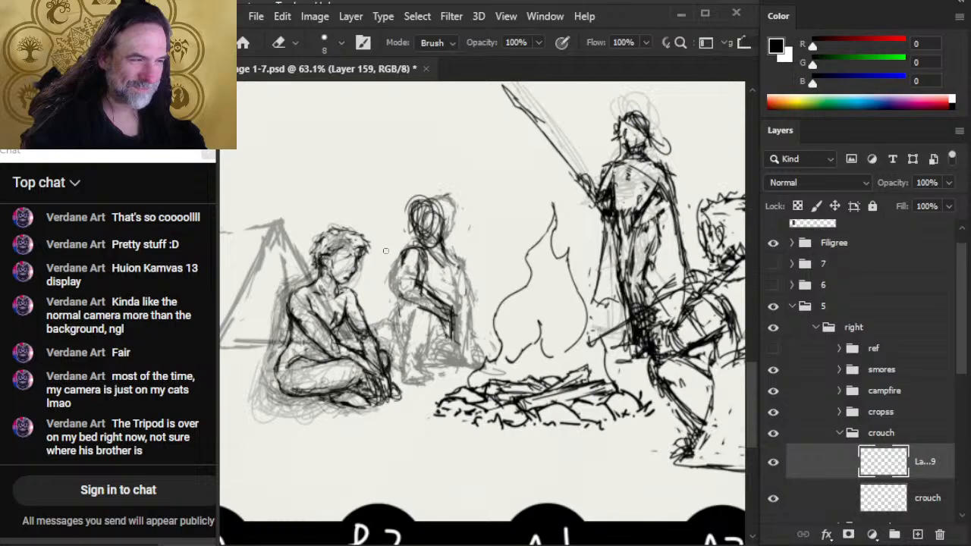
key(b)
drag(402, 253, 393, 308)
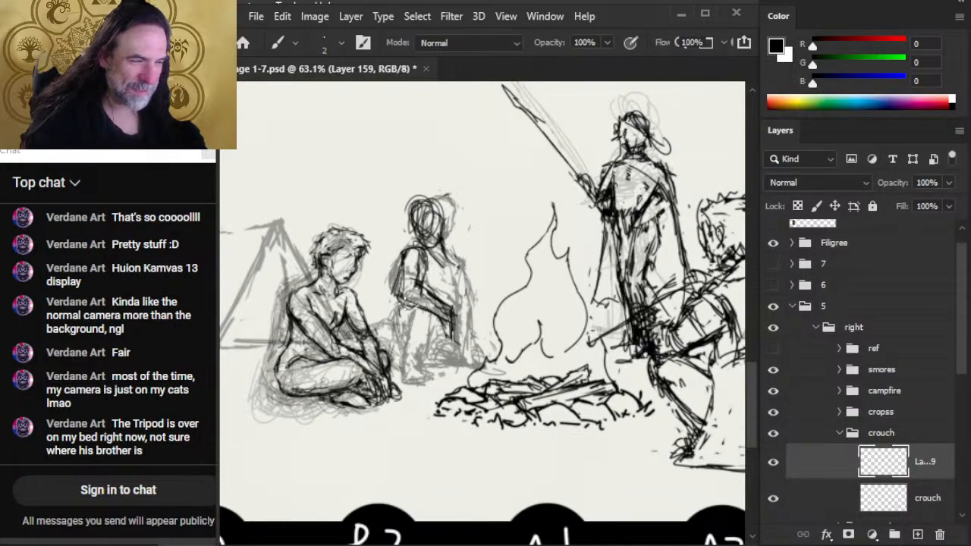
- Clean up the background figure's torso beside the tent-side arm and forearm with eraser and brush
key(e)
mouse_move(418, 263)
mouse_down()
mouse_move(412, 281)
mouse_move(451, 313)
mouse_up()
key(b)
key(e)
key(b)
- Draw the background figure's fire-side shoulder and arm from the neck down toward the ground
mouse_move(445, 249)
mouse_down()
mouse_move(461, 277)
mouse_move(452, 277)
mouse_move(457, 295)
mouse_up()
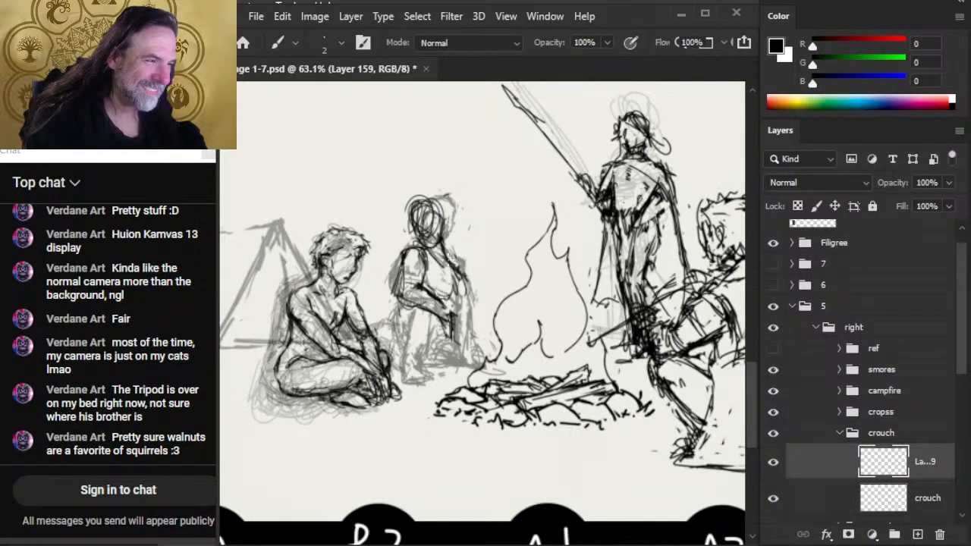
mouse_move(450, 260)
mouse_down()
mouse_move(467, 286)
mouse_move(471, 334)
mouse_up()
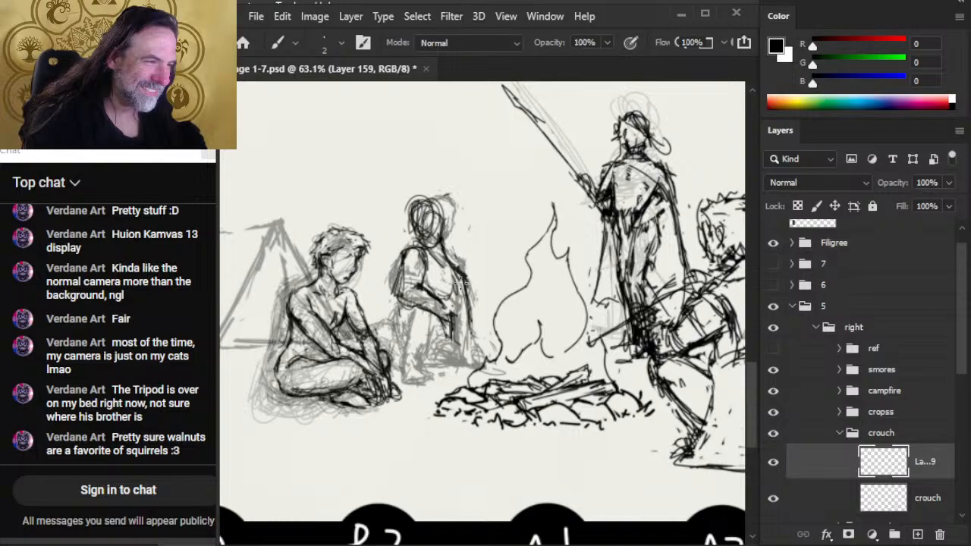
drag(463, 283, 476, 351)
drag(454, 302, 464, 346)
drag(458, 265, 465, 308)
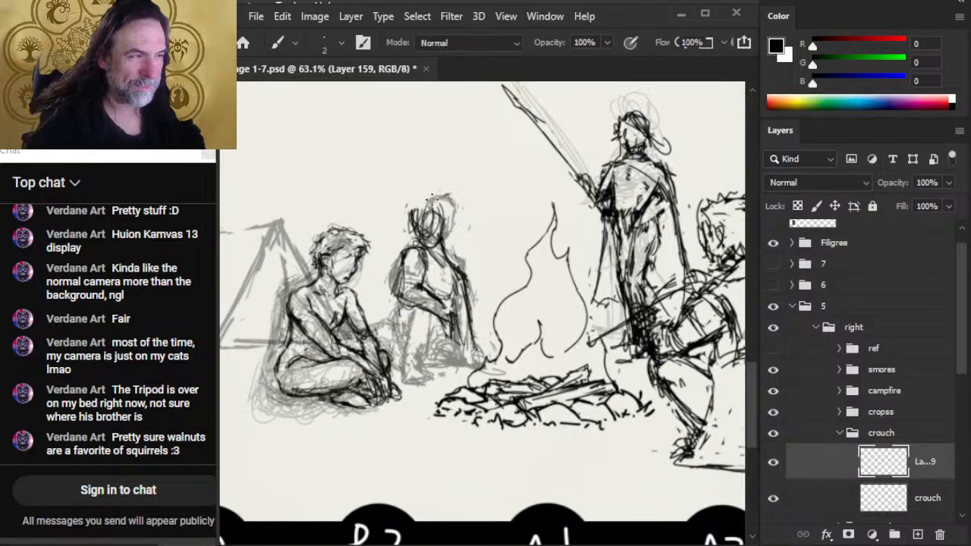
- Redraw the crown and fire-side contour of the background figure's head and touch up the fire-side upper arm
mouse_move(431, 196)
mouse_down()
mouse_move(413, 238)
mouse_move(457, 237)
mouse_move(448, 244)
mouse_up()
key(e)
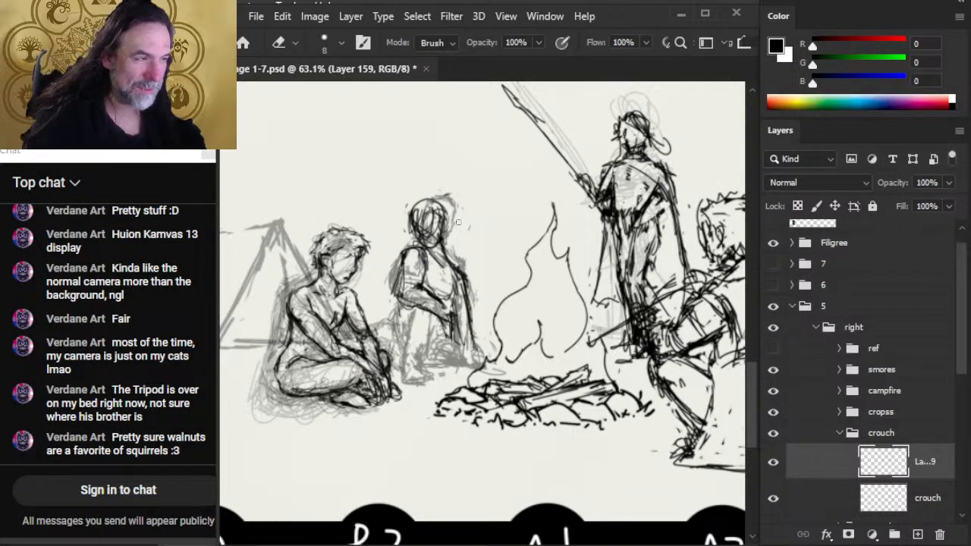
key(b)
drag(447, 271, 474, 292)
key(e)
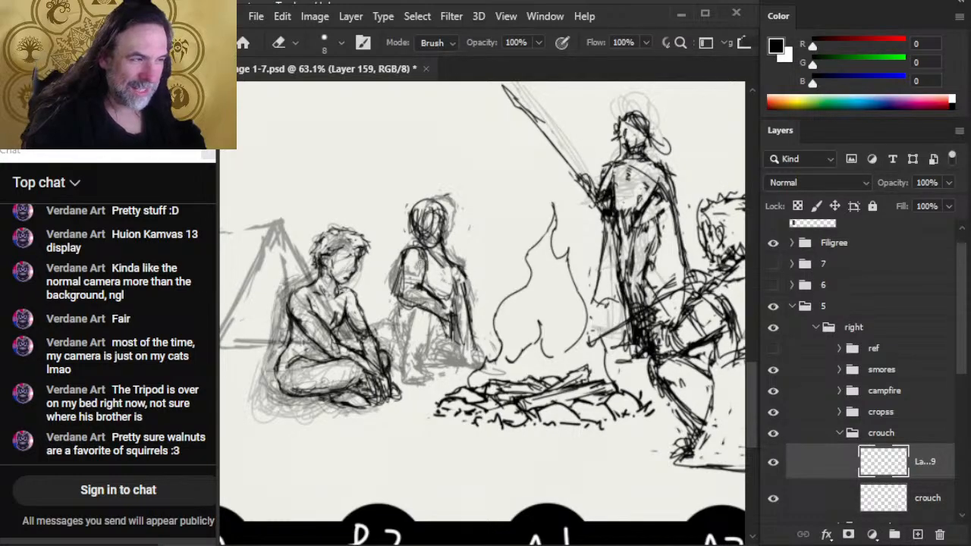
- Lighten the doubled outer edge of the background figure's tent-side upper arm and restate it from shoulder to elbow
key(b)
key(e)
drag(399, 265, 391, 295)
key(b)
drag(402, 247, 396, 308)
key(e)
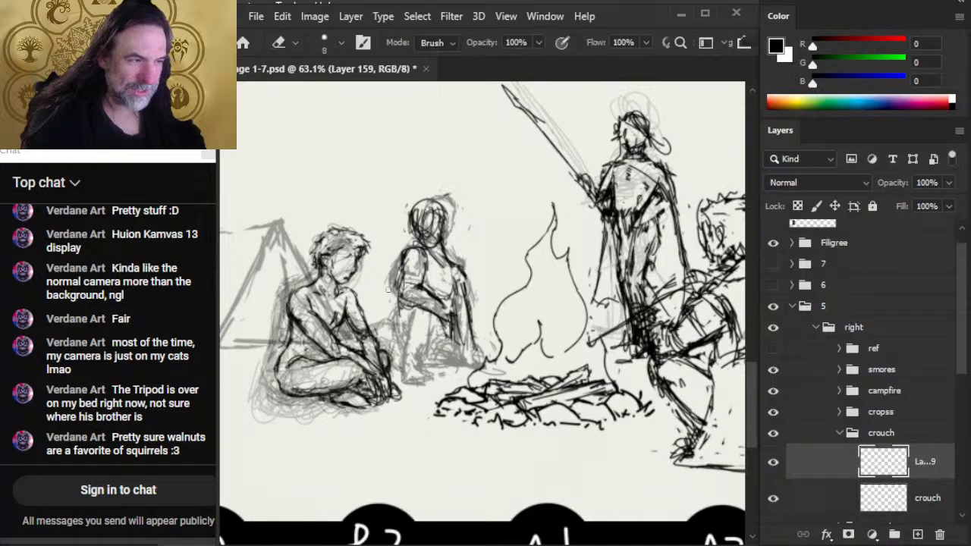
- Erase inside the background figure's tent-side elbow and redraw the forearm's lower and upper edges toward the hand
mouse_move(403, 272)
mouse_down()
mouse_move(398, 293)
mouse_move(411, 307)
mouse_up()
key(b)
mouse_move(400, 296)
mouse_down()
mouse_move(422, 305)
mouse_move(429, 295)
mouse_move(448, 312)
mouse_move(431, 288)
mouse_move(446, 314)
mouse_up()
key(e)
key(b)
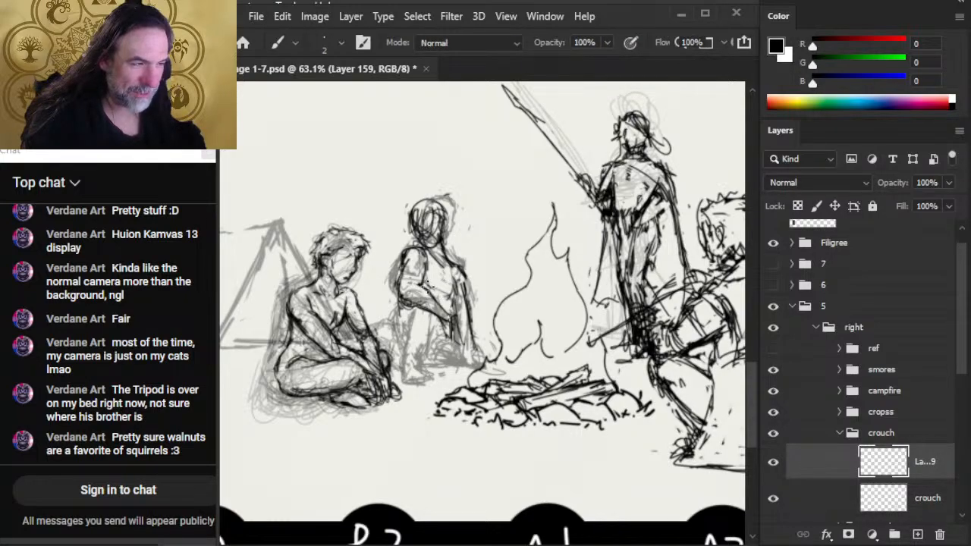
drag(425, 282, 449, 315)
- Reduce the eraser to size 7 and refine the background figure's fire-side shoulder and chest edge with eraser and brush
key(e)
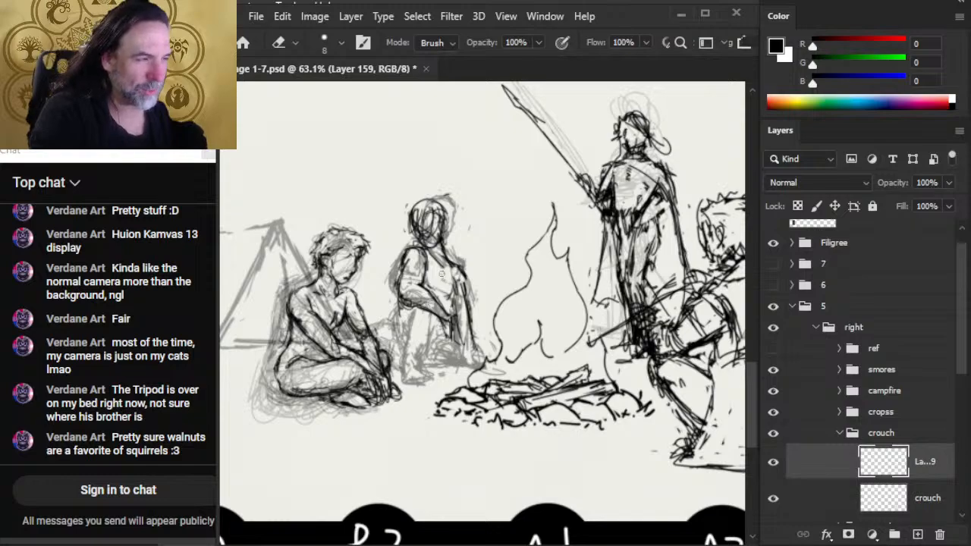
key(b)
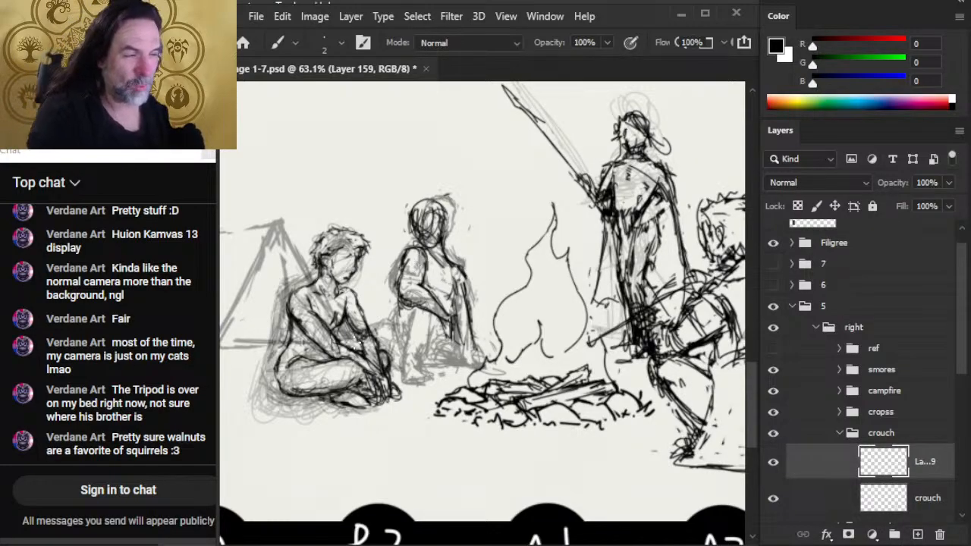
key(e)
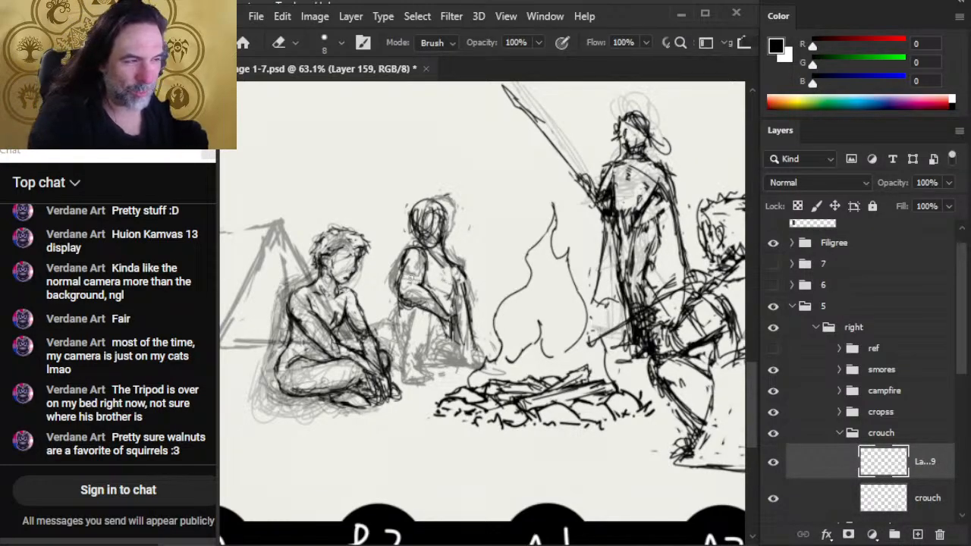
key(bracketleft)
key(b)
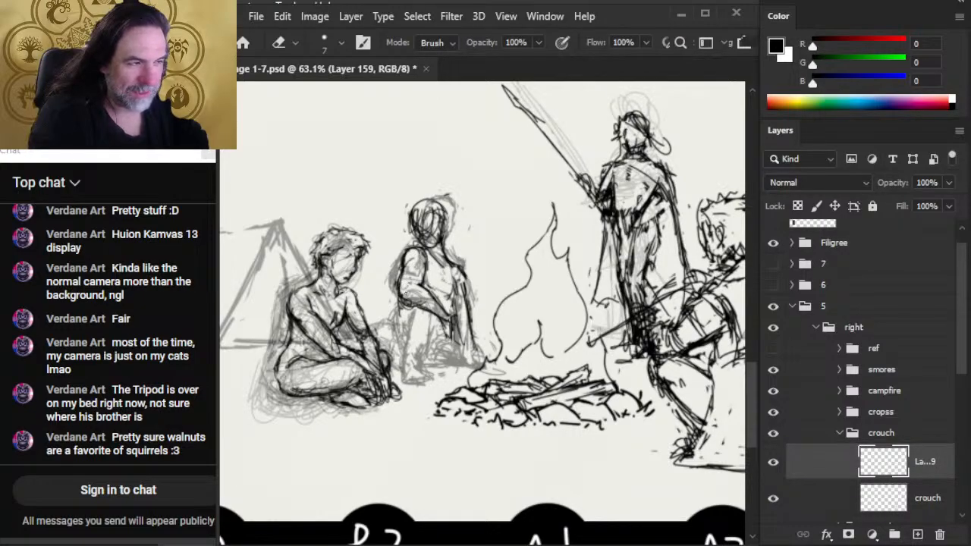
key(b)
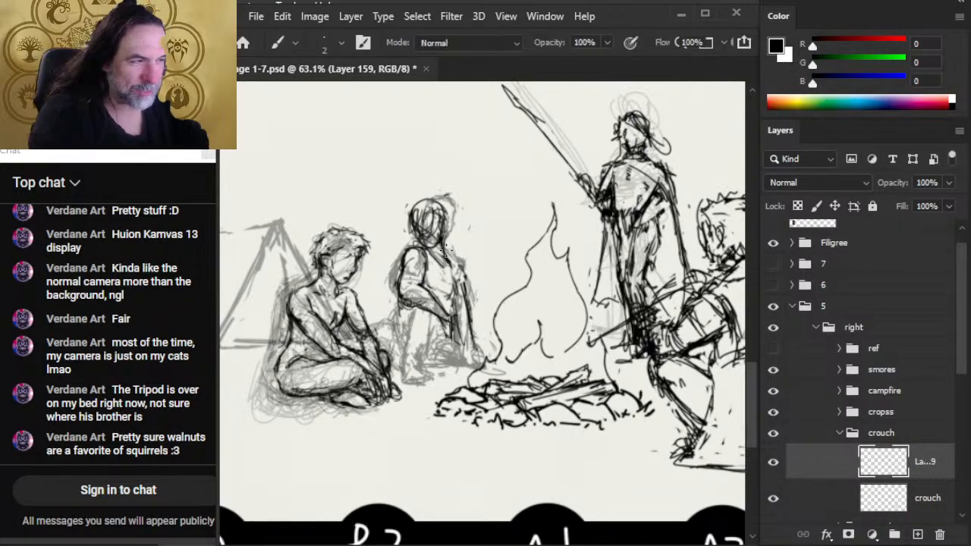
key(e)
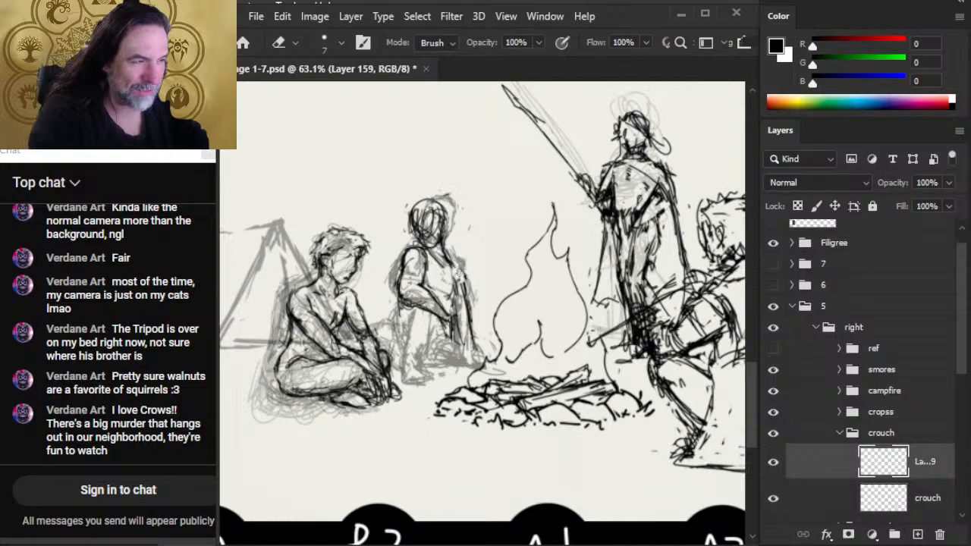
key(b)
key(e)
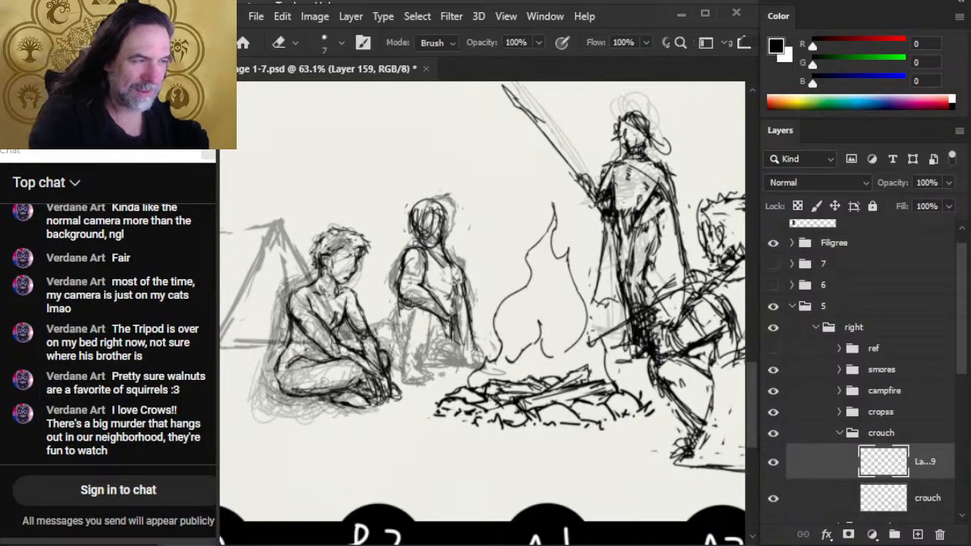
- Draw the background figure's chest line between the arms and clean up the strokes around it
key(b)
mouse_move(447, 297)
mouse_down()
mouse_move(430, 275)
mouse_move(452, 277)
mouse_move(449, 268)
mouse_up()
key(e)
key(b)
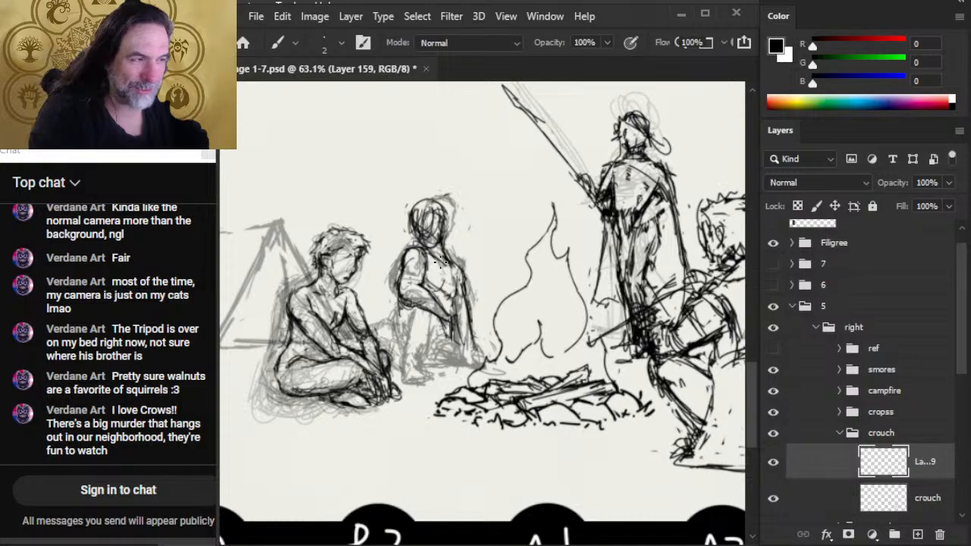
key(e)
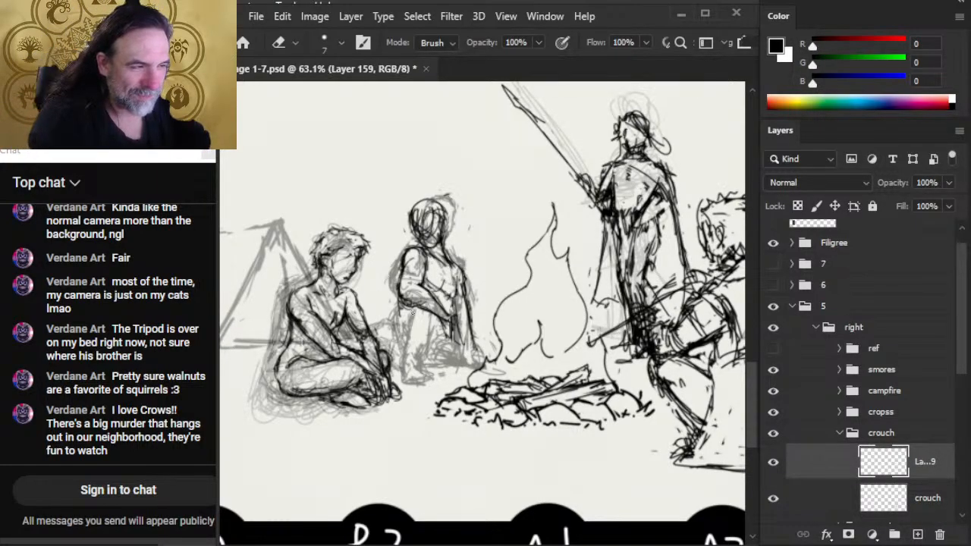
- Erase excess lines along the underside of the background figure's tent-side elbow and forearm
drag(402, 304, 431, 308)
key(b)
key(e)
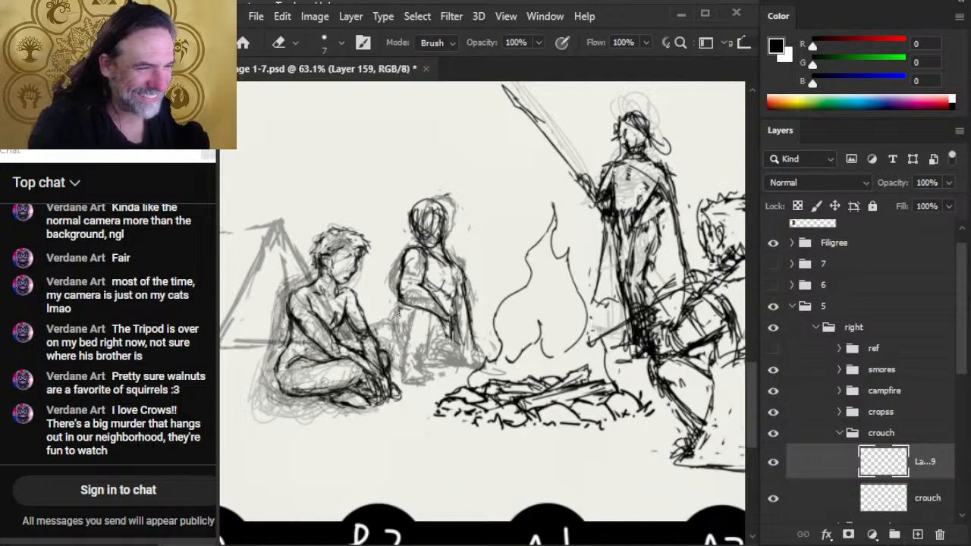
key(b)
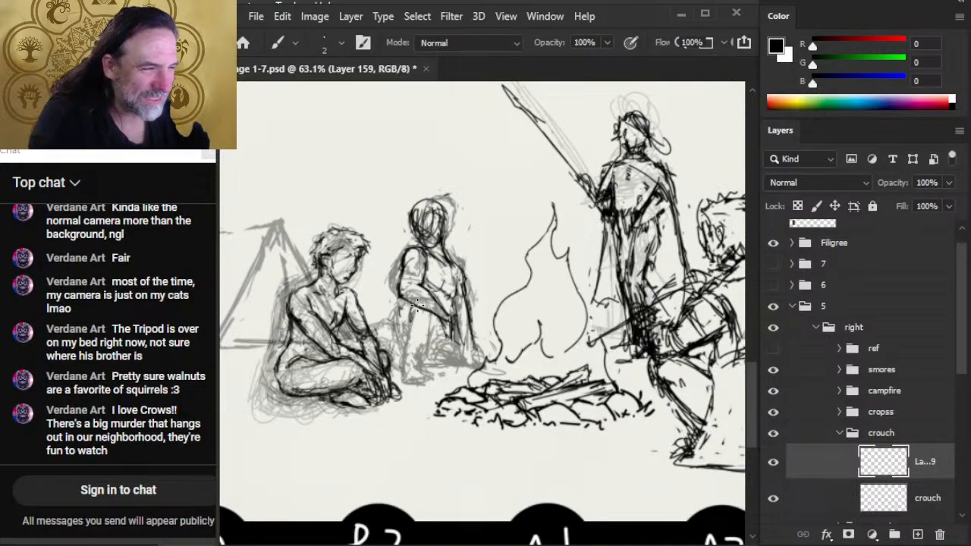
- Rough in leg lines below the background figure's tent-side forearm and erase back the excess strokes
mouse_move(418, 305)
mouse_down()
mouse_move(409, 315)
mouse_move(431, 314)
mouse_move(434, 323)
mouse_move(432, 378)
mouse_up()
drag(410, 303, 419, 338)
key(e)
drag(410, 310, 424, 361)
drag(433, 325, 431, 340)
mouse_move(418, 301)
mouse_down()
mouse_move(464, 303)
mouse_move(454, 288)
mouse_move(459, 299)
mouse_move(465, 275)
mouse_up()
key(b)
- Raise the background figure's redrawn upper body and rework the lines of its head, chest and waist
drag(461, 274, 450, 251)
mouse_move(402, 205)
mouse_down()
mouse_move(425, 242)
mouse_move(438, 202)
mouse_move(419, 233)
mouse_up()
drag(422, 223, 446, 200)
drag(443, 240, 449, 245)
drag(461, 287, 440, 312)
drag(410, 265, 407, 308)
drag(454, 261, 452, 314)
drag(461, 289, 447, 331)
drag(454, 322, 441, 339)
mouse_move(411, 304)
mouse_down()
mouse_move(405, 314)
mouse_move(410, 285)
mouse_up()
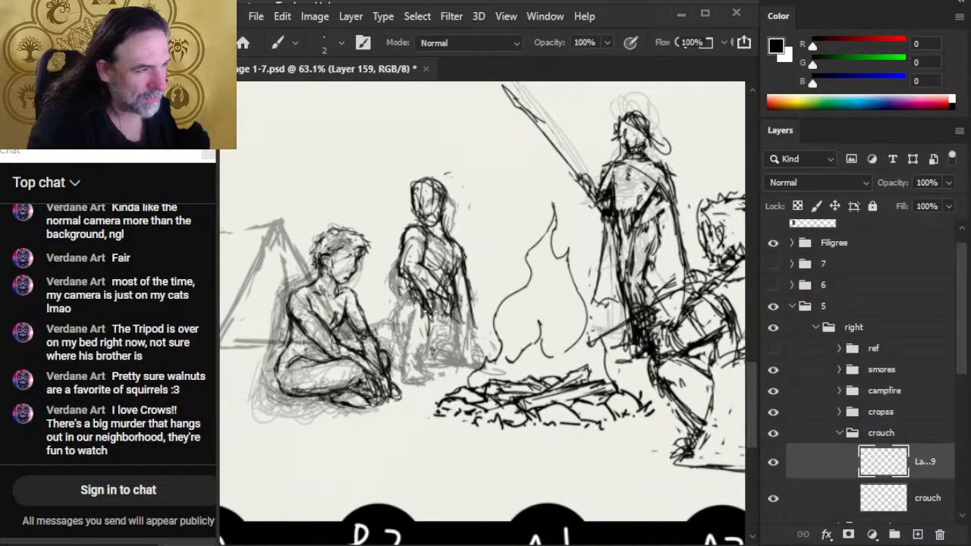
- Sketch the background figure's tent-side thigh and knee with overlapping rounded strokes below the waist
drag(411, 292, 395, 317)
drag(412, 293, 404, 311)
mouse_move(426, 316)
mouse_down()
mouse_move(413, 321)
mouse_move(440, 323)
mouse_up()
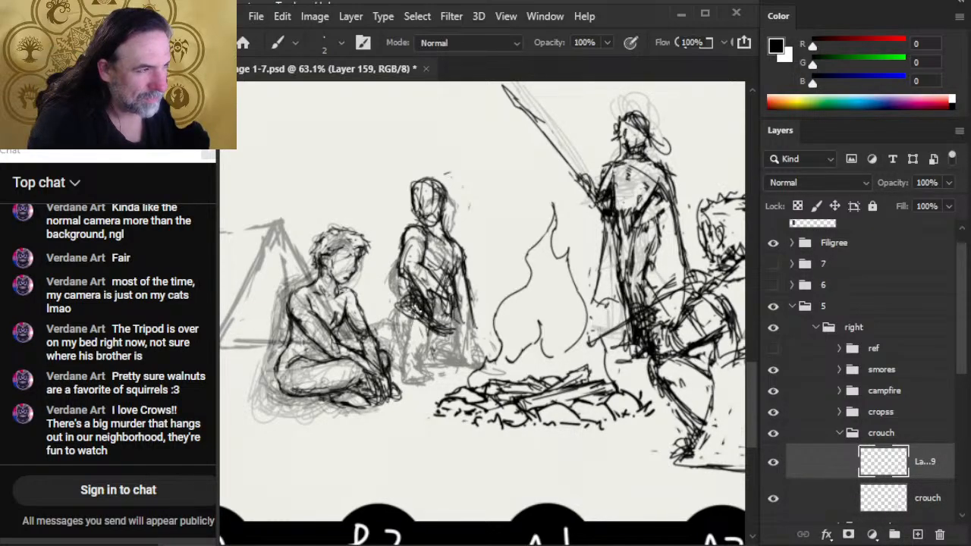
mouse_move(440, 297)
mouse_down()
mouse_move(447, 328)
mouse_move(390, 328)
mouse_up()
drag(411, 292, 388, 315)
drag(410, 312, 390, 333)
drag(425, 318, 416, 334)
drag(440, 301, 431, 308)
- Draw the background figure's tent-side lower leg from the hip area down to the foot
drag(451, 302, 414, 363)
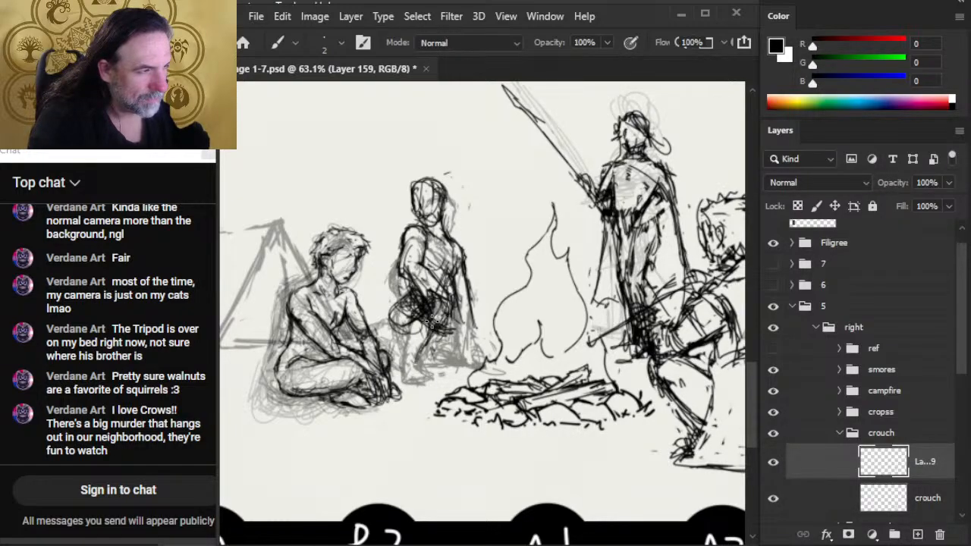
drag(430, 329, 410, 375)
drag(450, 305, 429, 327)
drag(421, 365, 414, 378)
- Sketch the background figure's fire-side leg from the waist down to the ground with repeated strokes
drag(451, 305, 448, 356)
drag(459, 311, 454, 360)
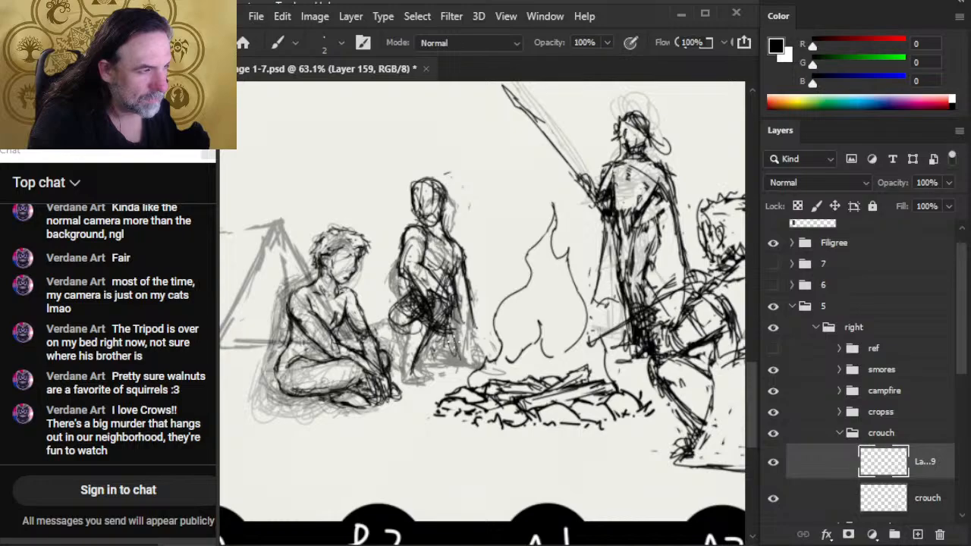
drag(455, 314, 449, 353)
mouse_move(470, 328)
mouse_down()
mouse_move(477, 369)
mouse_move(467, 360)
mouse_up()
drag(458, 316, 448, 328)
drag(469, 340, 455, 354)
mouse_move(465, 320)
mouse_down()
mouse_move(480, 374)
mouse_move(453, 363)
mouse_move(422, 375)
mouse_up()
- Shift the redrawn background figure on Layer 159 slightly toward the campfire
key(alt+space)
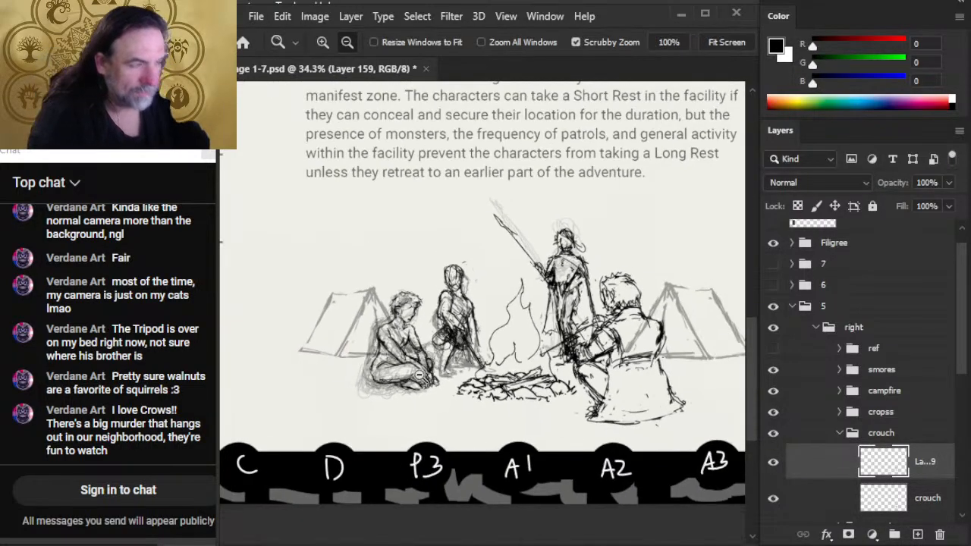
key(v)
drag(484, 379, 491, 377)
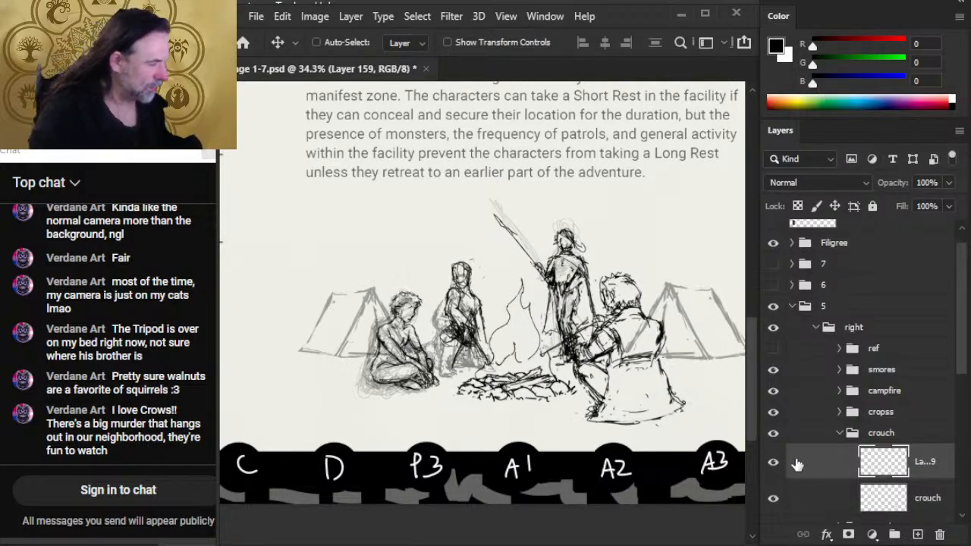
- Hide Layer 159 and reorder the crouch sketch layer above it, with the crouch layer's opacity at 43%
key(4)
key(3)
drag(827, 499, 827, 462)
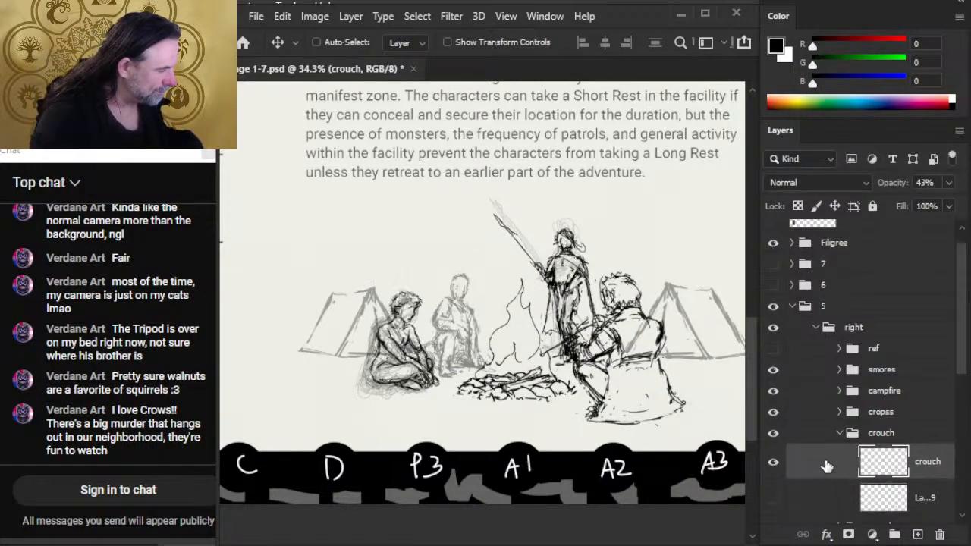
- Fade the crouch sketch further and add a new layer above it
click(950, 183)
click(917, 534)
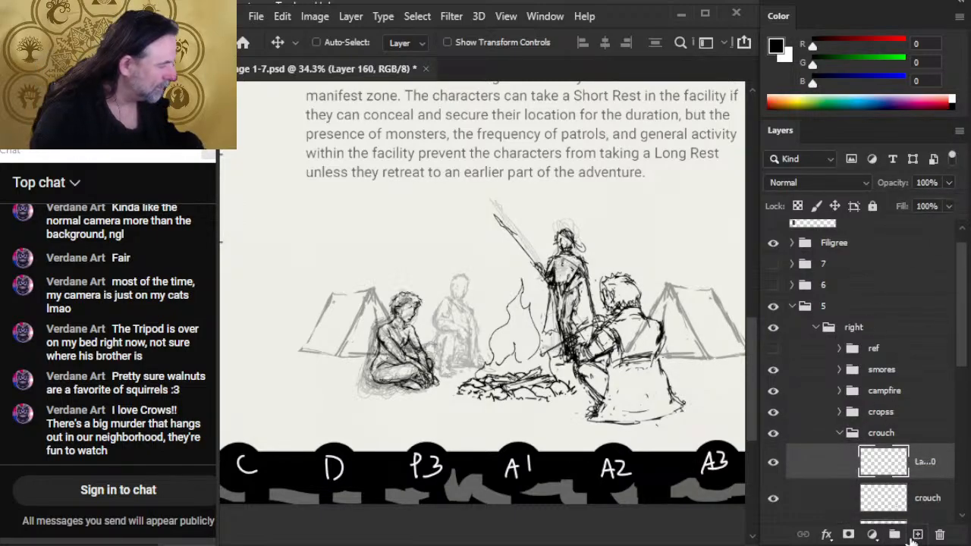
- Sketch the background figure's folded leg along the ground and the slanted thigh above it on the new layer
key(z)
click(478, 345)
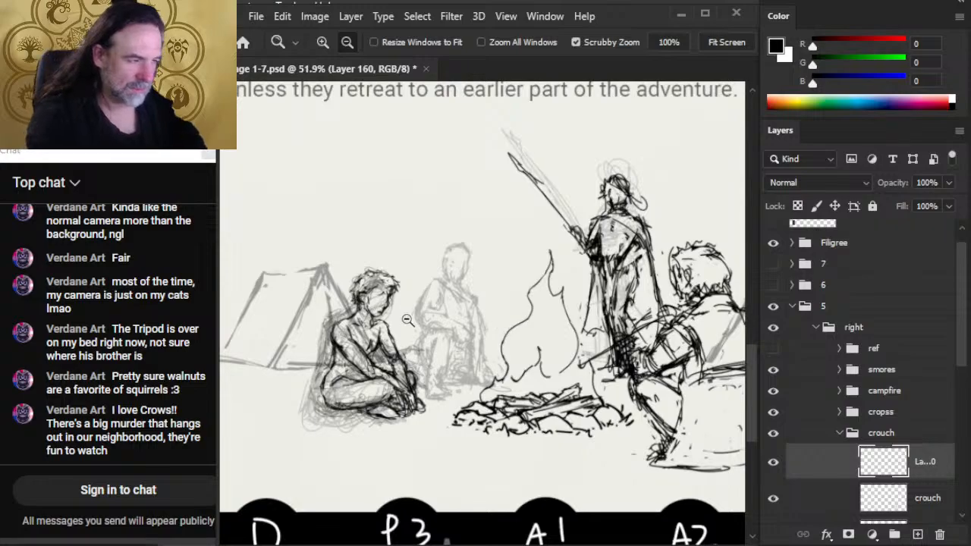
key(b)
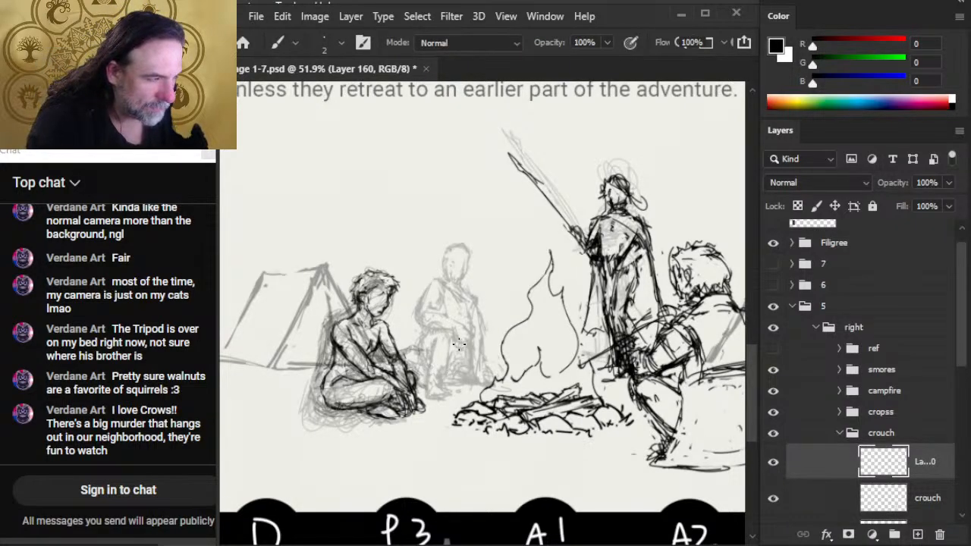
mouse_move(459, 345)
mouse_down()
mouse_move(493, 378)
mouse_move(484, 367)
mouse_move(490, 372)
mouse_move(417, 389)
mouse_move(411, 379)
mouse_up()
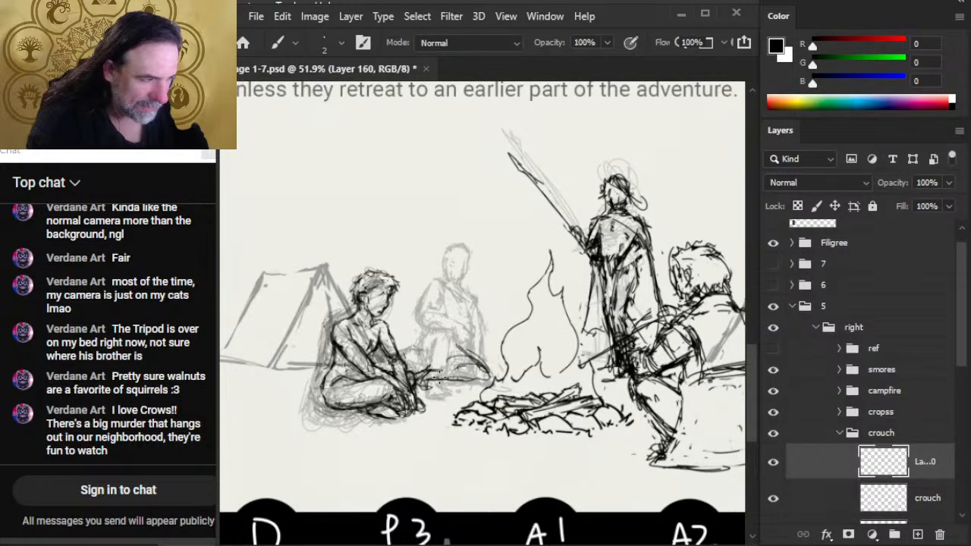
mouse_move(480, 370)
mouse_down()
mouse_move(425, 342)
mouse_move(448, 350)
mouse_move(471, 323)
mouse_move(430, 343)
mouse_move(428, 323)
mouse_move(469, 317)
mouse_up()
drag(458, 331, 478, 320)
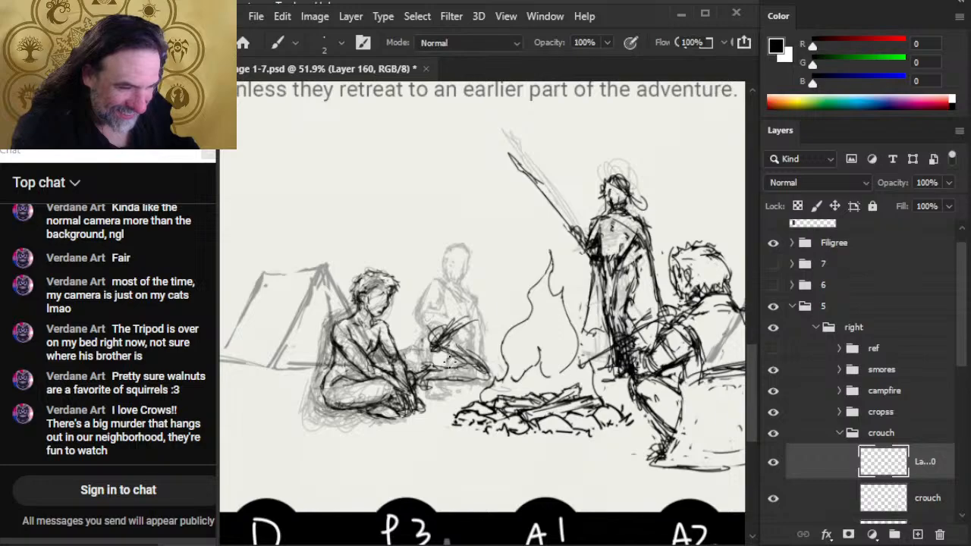
- Draw the background figure's vertical shin line down to the ground and trim the overlapping thigh strokes with the eraser
mouse_move(439, 346)
mouse_down()
mouse_move(478, 313)
mouse_move(440, 326)
mouse_move(435, 338)
mouse_move(474, 322)
mouse_move(462, 320)
mouse_move(462, 393)
mouse_up()
key(e)
key(b)
key(e)
key(b)
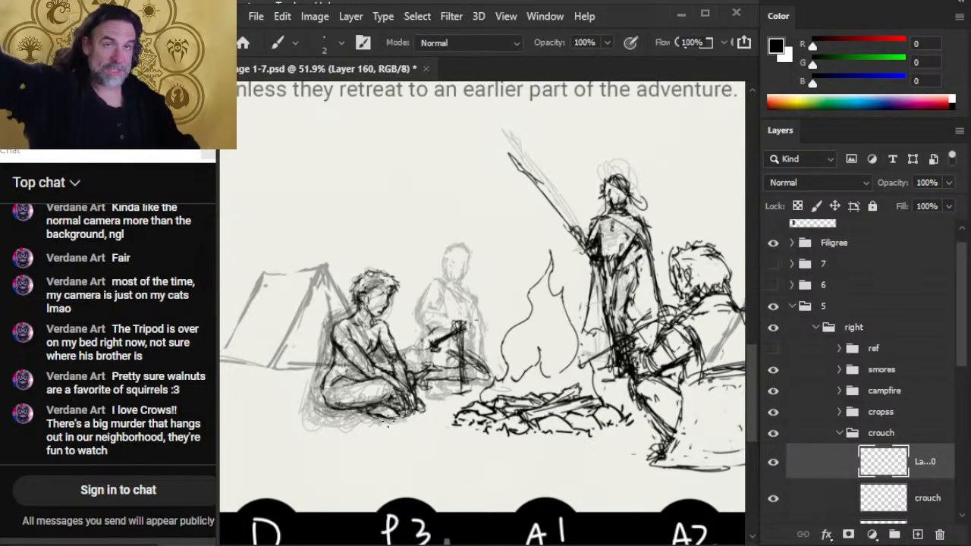
key(e)
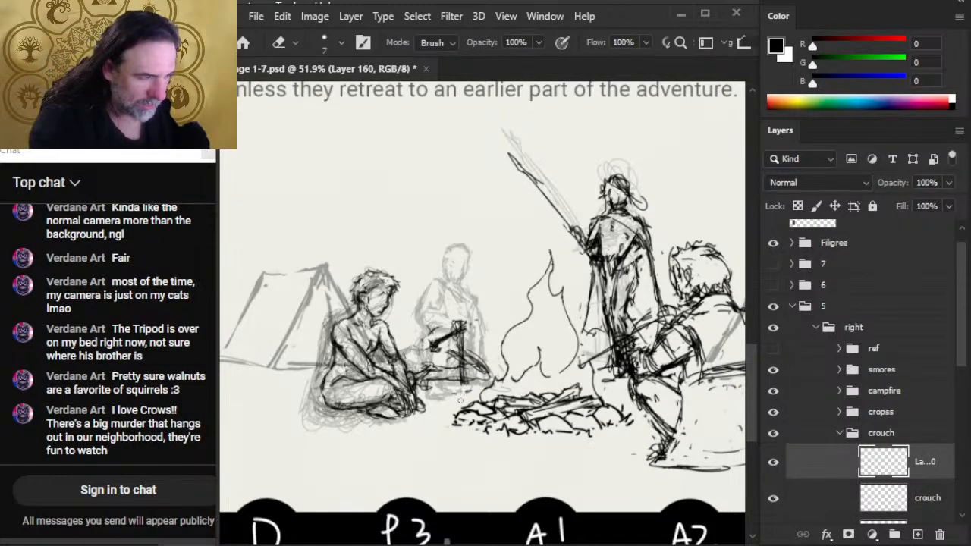
- Sketch the foot at the base of the background figure's upright shin, cleaning its lines with the eraser
key(b)
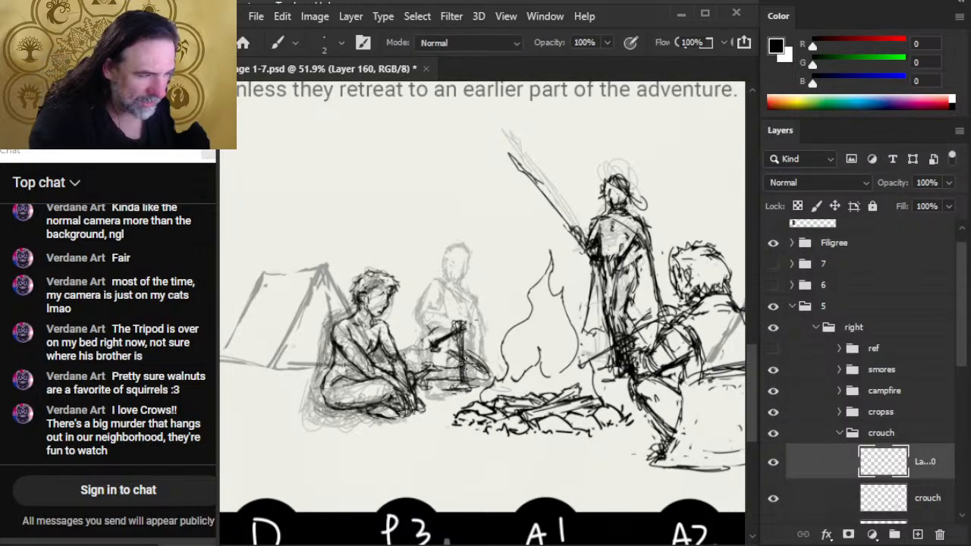
key(e)
key(b)
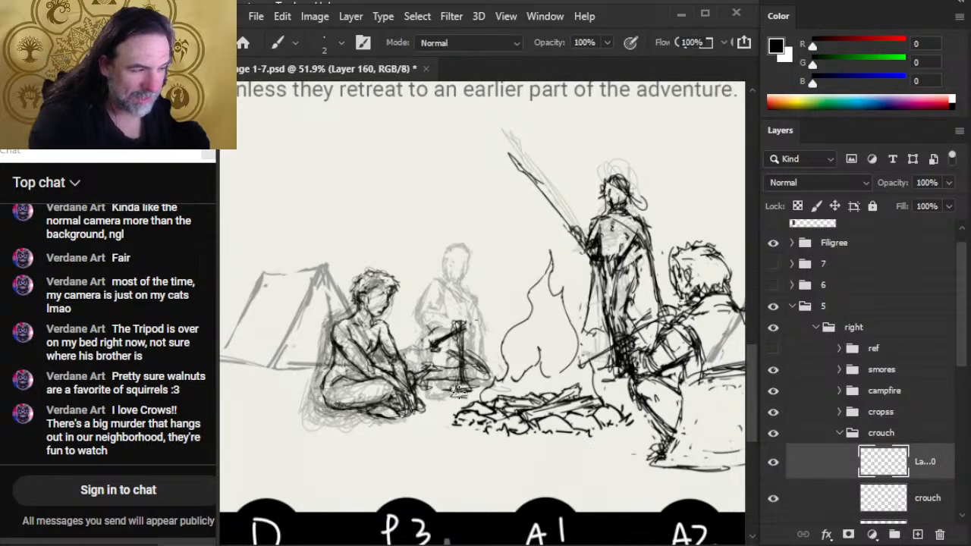
mouse_move(460, 380)
mouse_down()
mouse_move(470, 327)
mouse_move(423, 341)
mouse_move(463, 345)
mouse_move(463, 356)
mouse_move(433, 345)
mouse_move(464, 322)
mouse_move(434, 333)
mouse_move(422, 361)
mouse_move(446, 371)
mouse_up()
key(e)
key(b)
key(e)
key(b)
- Draw the curved outline of the background figure's raised thigh and hip, and extend the folded leg along the ground
mouse_move(421, 331)
mouse_down()
mouse_move(423, 371)
mouse_move(500, 381)
mouse_move(493, 372)
mouse_move(494, 384)
mouse_up()
key(e)
key(b)
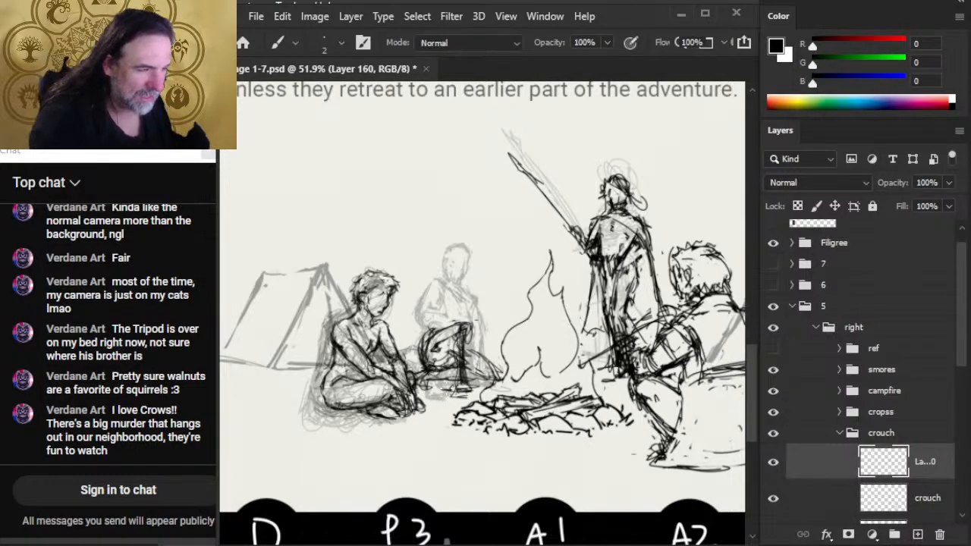
key(e)
mouse_move(432, 380)
mouse_down()
mouse_move(422, 387)
mouse_move(439, 378)
mouse_up()
key(b)
drag(422, 379, 440, 384)
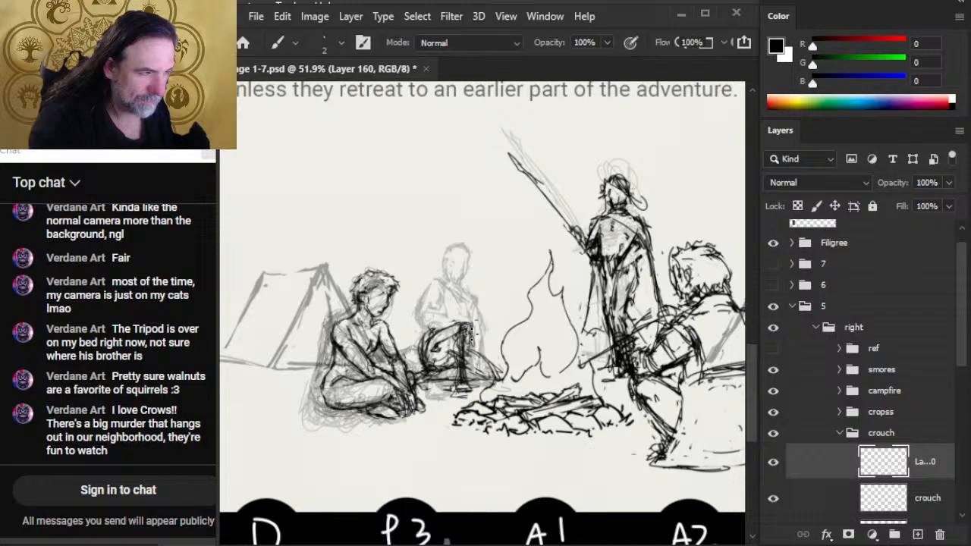
- Refine the background figure's bent knee and the contour of the shin below it with brush and eraser
mouse_move(470, 331)
mouse_down()
mouse_move(464, 351)
mouse_move(454, 333)
mouse_move(470, 319)
mouse_move(440, 350)
mouse_move(425, 344)
mouse_move(461, 318)
mouse_move(474, 348)
mouse_move(469, 373)
mouse_move(457, 349)
mouse_move(470, 347)
mouse_move(459, 352)
mouse_up()
key(e)
key(b)
key(e)
key(b)
key(e)
key(b)
mouse_move(455, 363)
mouse_down()
mouse_move(458, 325)
mouse_move(455, 372)
mouse_up()
mouse_move(455, 320)
mouse_down()
mouse_move(459, 378)
mouse_move(429, 372)
mouse_move(455, 348)
mouse_move(493, 368)
mouse_move(491, 385)
mouse_move(468, 370)
mouse_up()
- Sketch the background figure's arm slanting from the shoulder across the raised knee
key(e)
key(b)
key(e)
key(b)
mouse_move(440, 307)
mouse_down()
mouse_move(472, 321)
mouse_move(435, 293)
mouse_move(459, 323)
mouse_up()
mouse_move(445, 284)
mouse_down()
mouse_move(430, 297)
mouse_move(490, 332)
mouse_move(496, 351)
mouse_move(490, 340)
mouse_up()
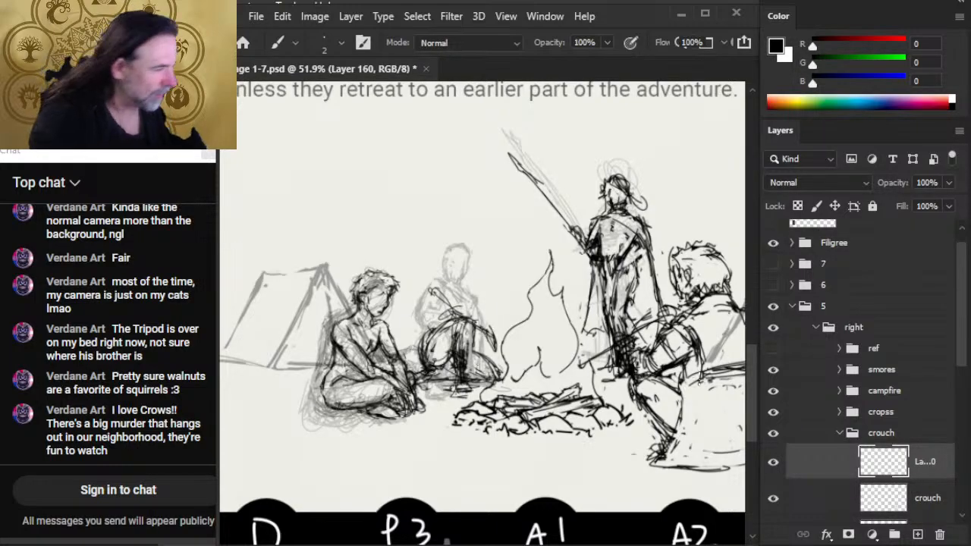
- Hide the campfire group and draw the background figure's upper arm, forearm over the knee, and first face lines
click(774, 390)
mouse_move(454, 301)
mouse_down()
mouse_move(429, 291)
mouse_move(447, 278)
mouse_move(438, 283)
mouse_up()
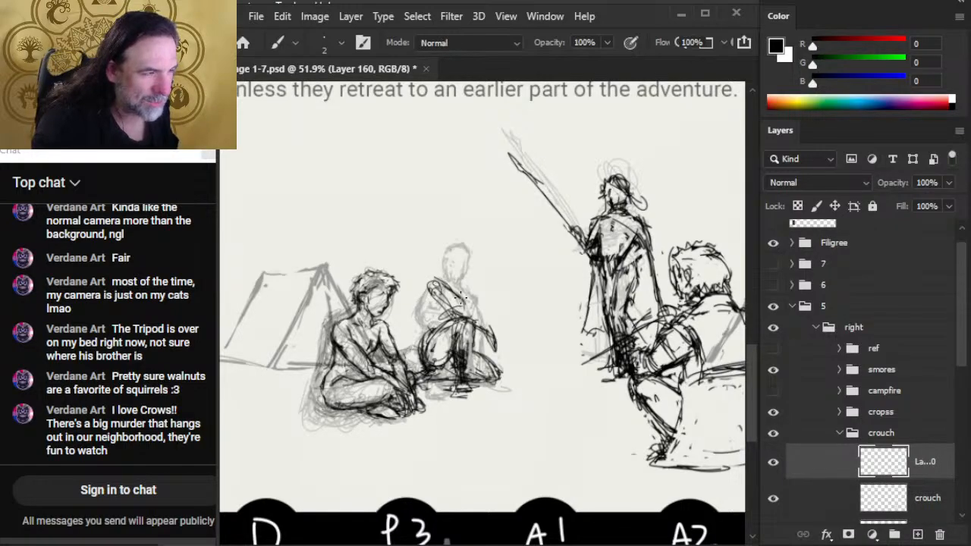
mouse_move(489, 349)
mouse_down()
mouse_move(502, 379)
mouse_move(477, 313)
mouse_move(450, 290)
mouse_move(465, 259)
mouse_move(478, 287)
mouse_move(468, 256)
mouse_up()
mouse_move(437, 299)
mouse_down()
mouse_move(429, 289)
mouse_move(425, 304)
mouse_move(425, 283)
mouse_move(437, 339)
mouse_move(447, 322)
mouse_move(436, 332)
mouse_move(462, 323)
mouse_move(443, 334)
mouse_move(454, 329)
mouse_up()
key(e)
key(b)
key(e)
key(b)
mouse_move(463, 320)
mouse_down()
mouse_move(434, 349)
mouse_move(461, 349)
mouse_move(443, 332)
mouse_move(474, 327)
mouse_up()
key(e)
key(b)
key(e)
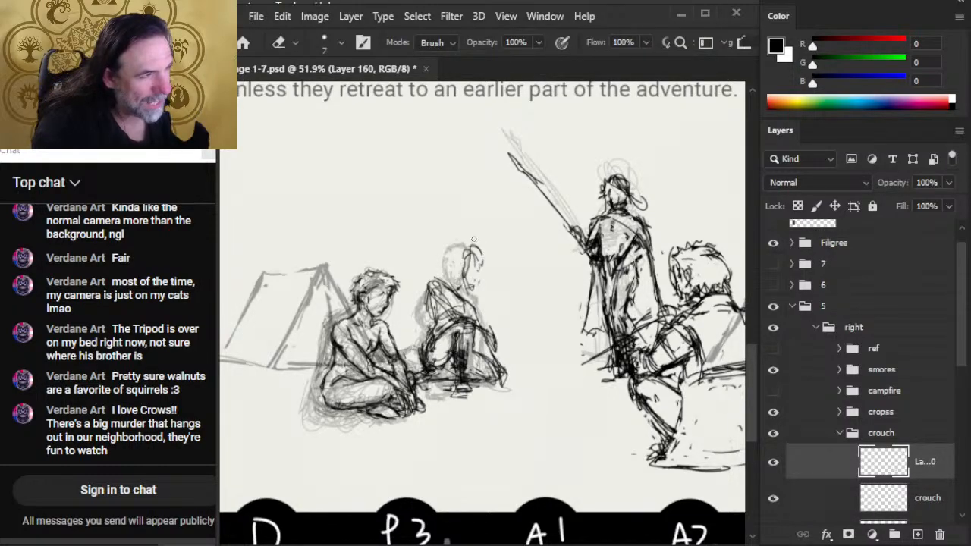
- Outline the background figure's head and hair around the face, tidying the strokes with the eraser
key(b)
mouse_move(462, 247)
mouse_down()
mouse_move(454, 286)
mouse_move(482, 274)
mouse_move(469, 301)
mouse_move(452, 276)
mouse_move(462, 293)
mouse_move(460, 243)
mouse_move(473, 275)
mouse_up()
key(e)
key(b)
key(e)
key(b)
key(e)
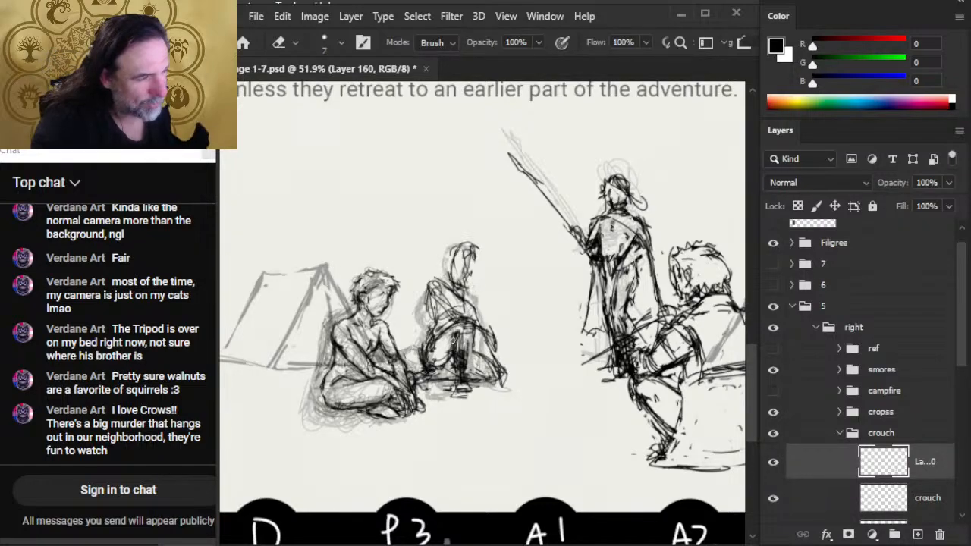
- Erase the dark overlapping strokes on the background figure's shin and redraw the shin and foot more cleanly
drag(508, 345, 510, 353)
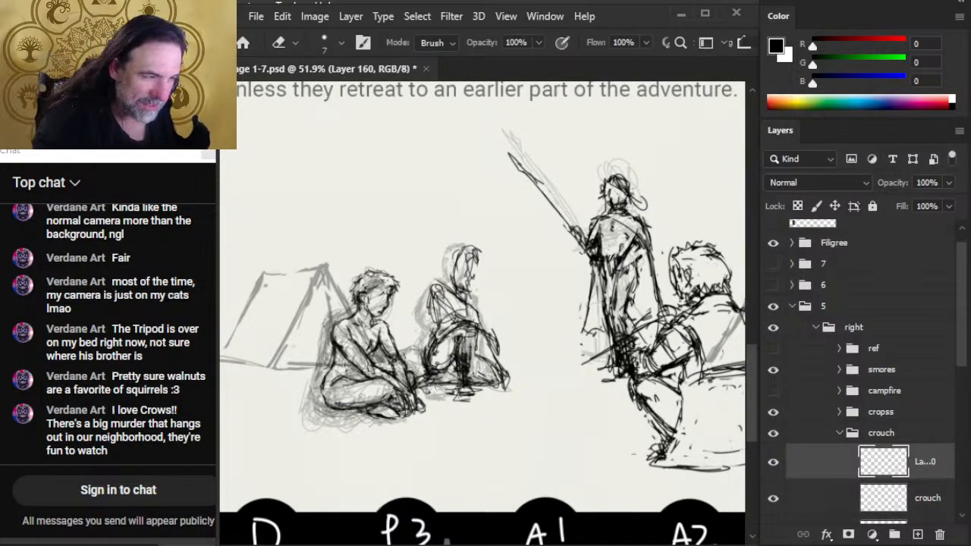
mouse_move(484, 392)
mouse_down()
mouse_move(464, 358)
mouse_move(464, 384)
mouse_move(462, 354)
mouse_move(471, 366)
mouse_move(464, 379)
mouse_move(462, 359)
mouse_up()
key(b)
key(e)
key(b)
drag(473, 394, 485, 396)
drag(452, 400, 471, 395)
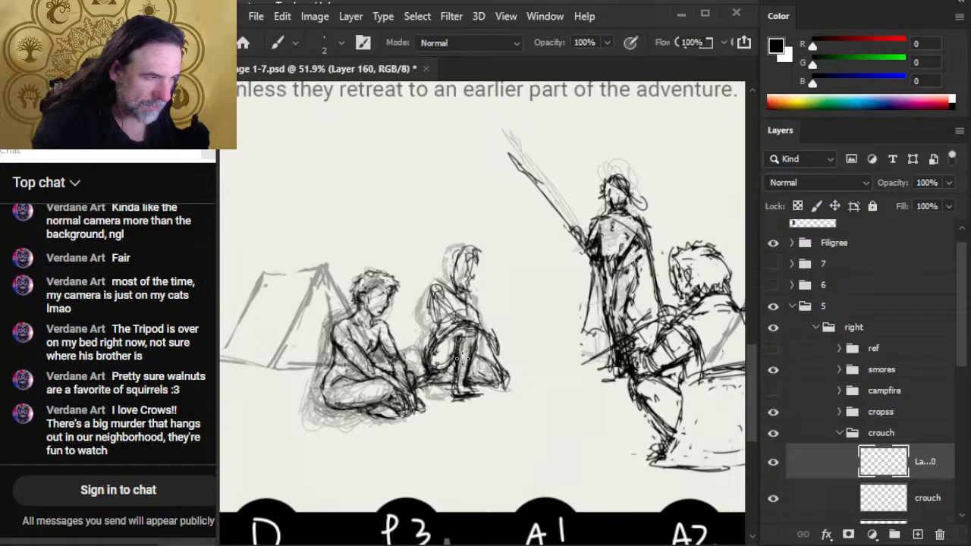
mouse_move(457, 343)
mouse_down()
mouse_move(464, 372)
mouse_move(458, 358)
mouse_move(452, 366)
mouse_move(478, 399)
mouse_up()
- Refine the background figure's foot and clear stray lines between the shin and the folded leg
key(e)
key(b)
key(e)
key(b)
key(e)
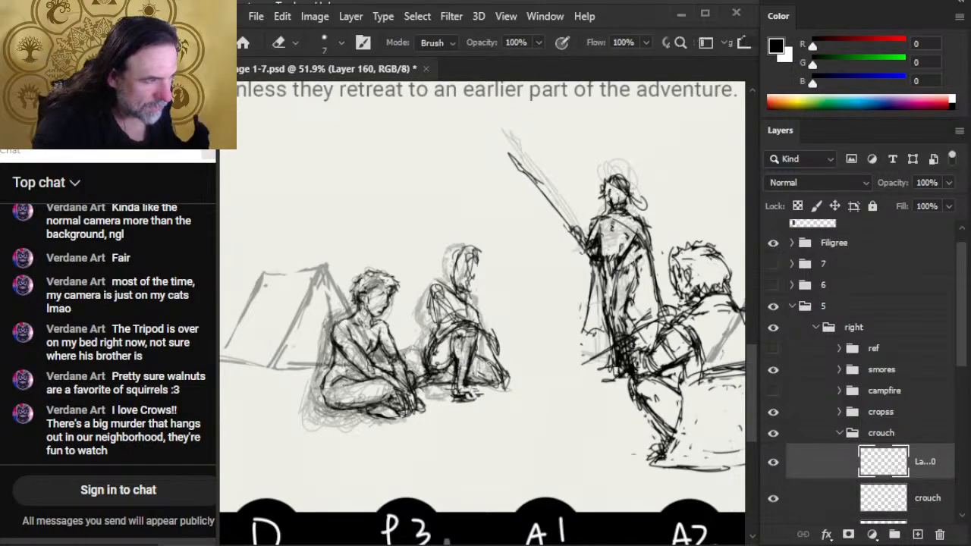
mouse_move(486, 359)
mouse_down()
mouse_move(497, 384)
mouse_move(472, 384)
mouse_up()
key(b)
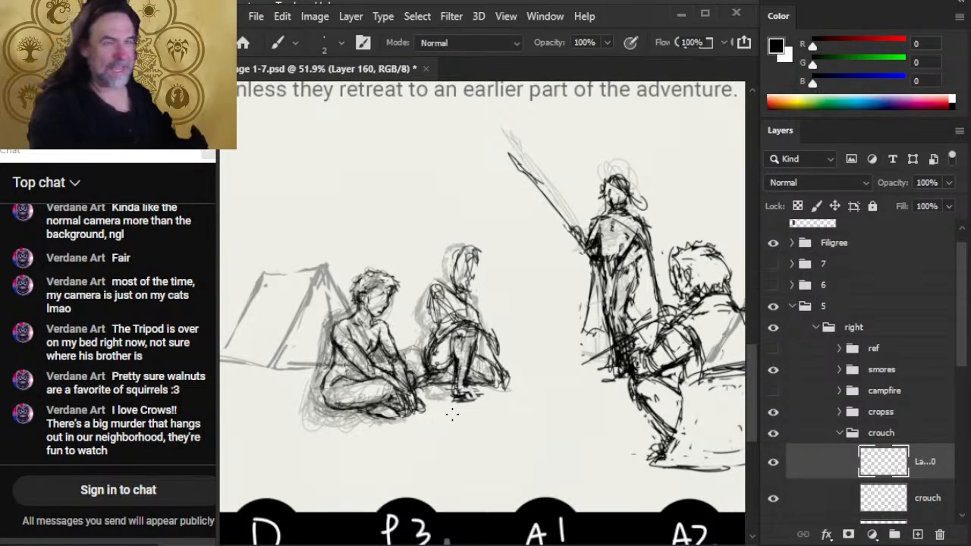
- Lighten the lines around the background figure's hip and add shading strokes along the upper arm
key(e)
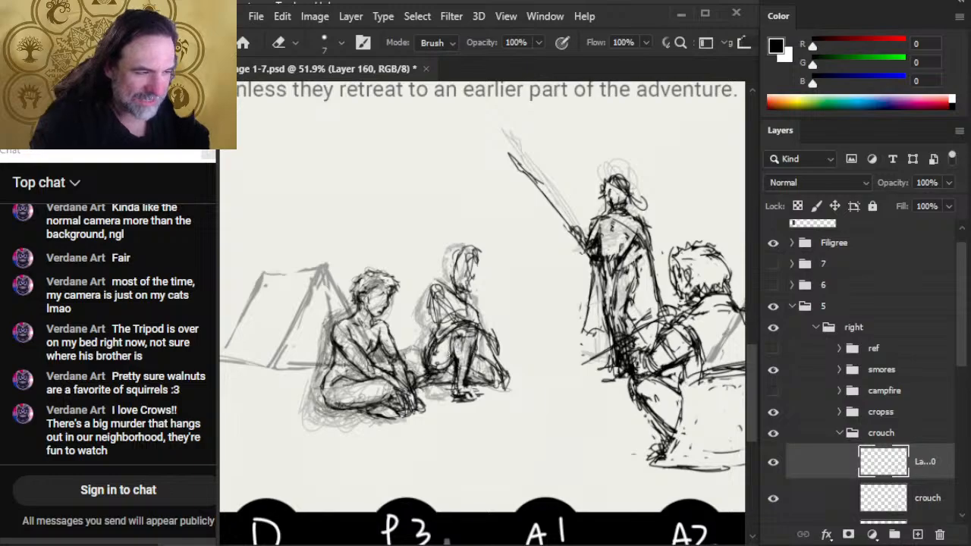
drag(448, 353, 425, 367)
key(b)
key(e)
key(b)
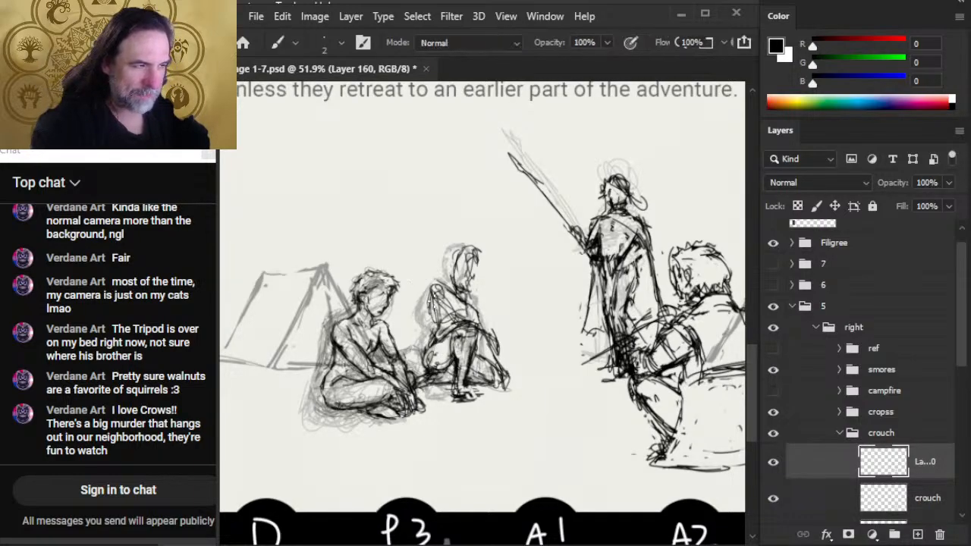
mouse_move(444, 289)
mouse_down()
mouse_move(430, 285)
mouse_move(444, 282)
mouse_move(425, 300)
mouse_move(474, 322)
mouse_move(471, 365)
mouse_up()
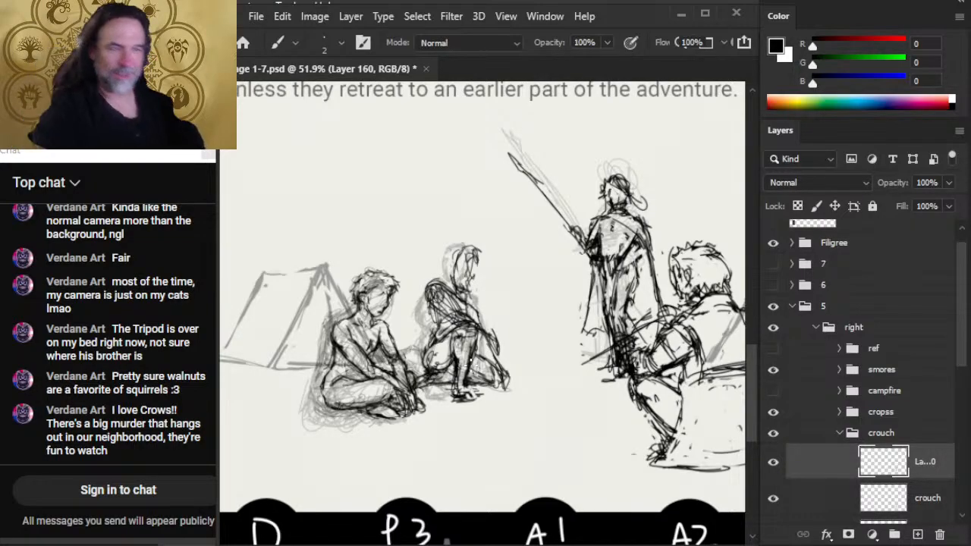
- Trim the background figure's shoulder and back edge, and redraw the back line down to the hip
key(e)
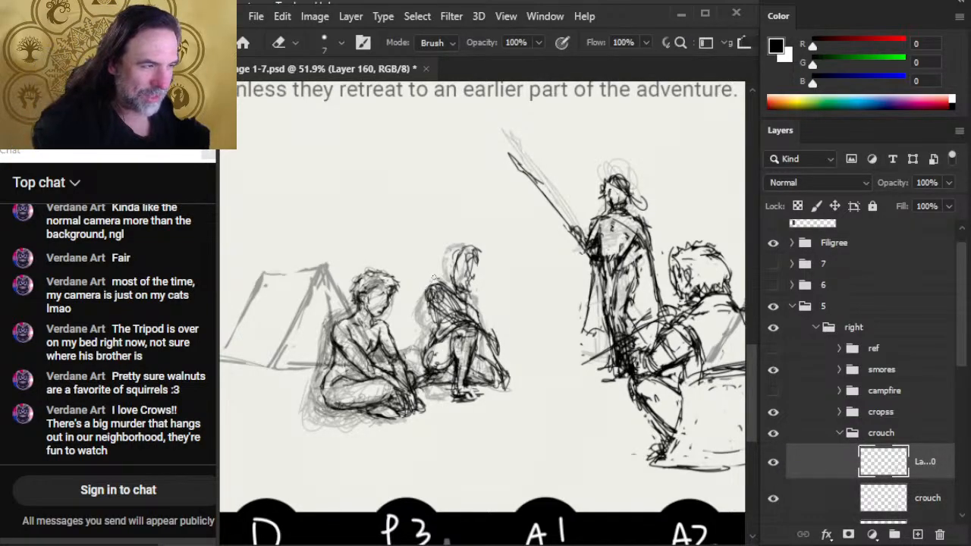
key(b)
key(e)
mouse_move(436, 288)
mouse_down()
mouse_move(440, 329)
mouse_move(431, 331)
mouse_move(432, 305)
mouse_move(426, 357)
mouse_move(438, 336)
mouse_move(427, 364)
mouse_up()
key(b)
key(e)
key(b)
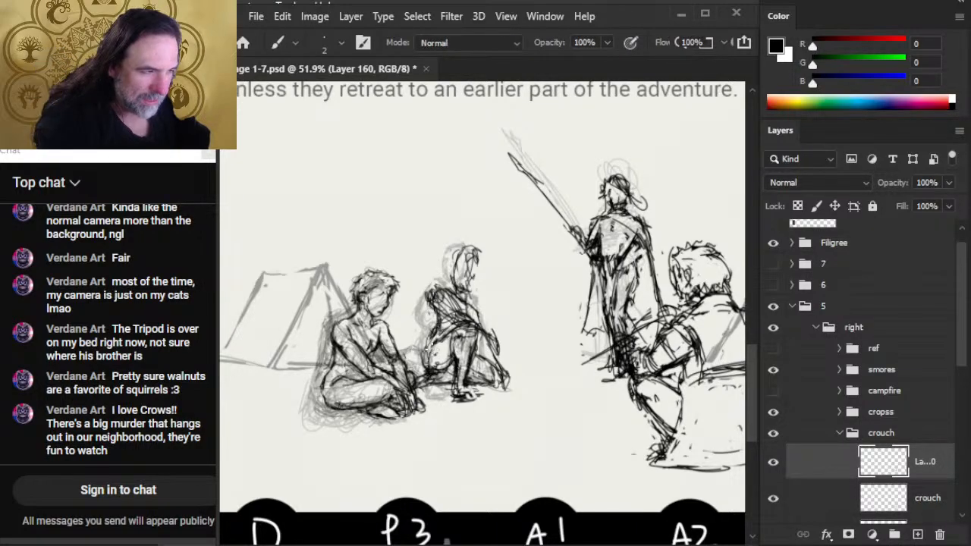
drag(431, 329, 423, 361)
drag(434, 312, 423, 368)
- Strengthen the background figure's forearm over the knee, erase the hair strokes, and redraw the neck and chest line
key(e)
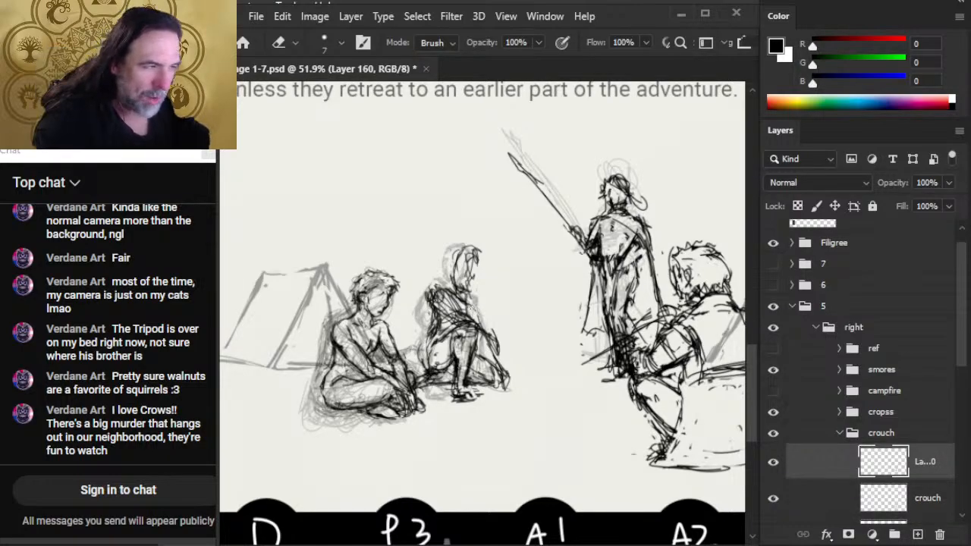
key(b)
drag(464, 300, 500, 375)
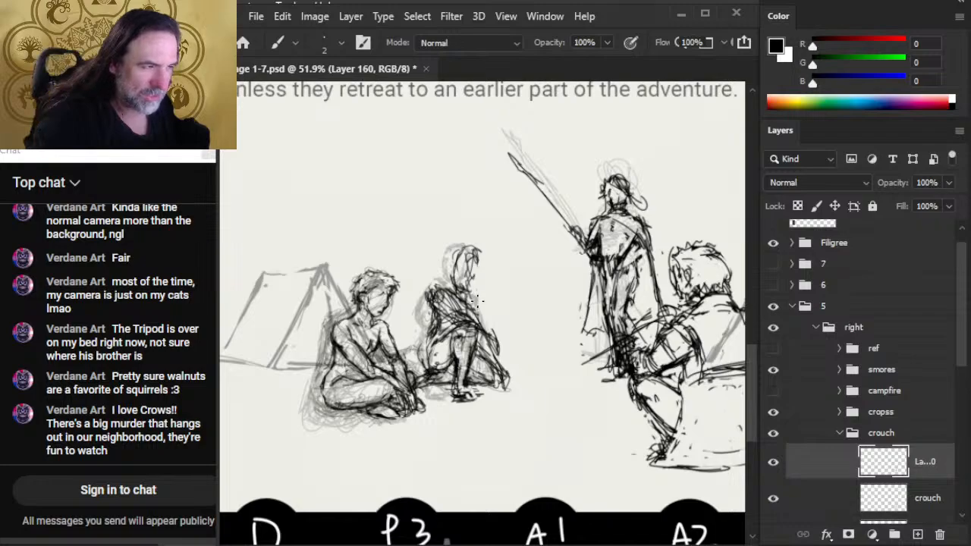
key(e)
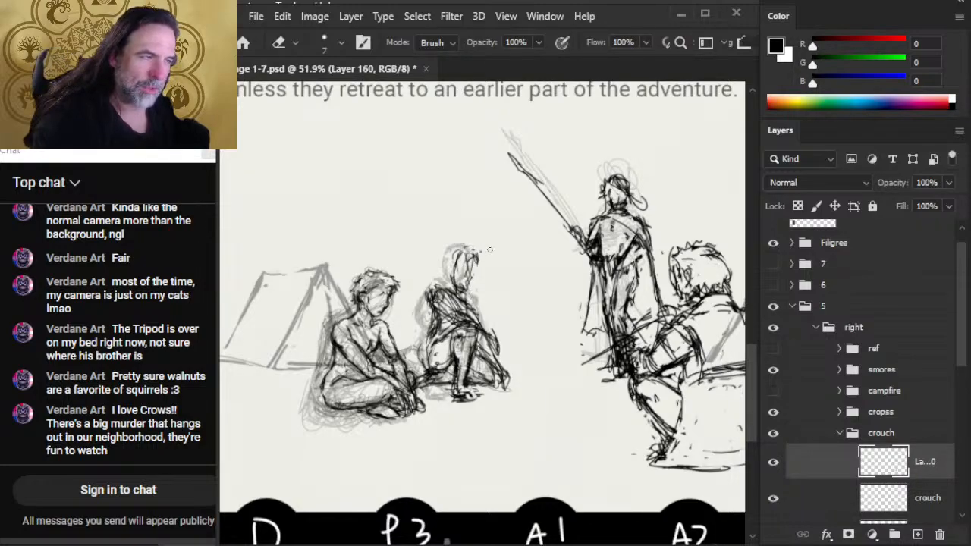
mouse_move(478, 249)
mouse_down()
mouse_move(457, 252)
mouse_move(450, 285)
mouse_up()
key(b)
drag(460, 282, 464, 318)
key(e)
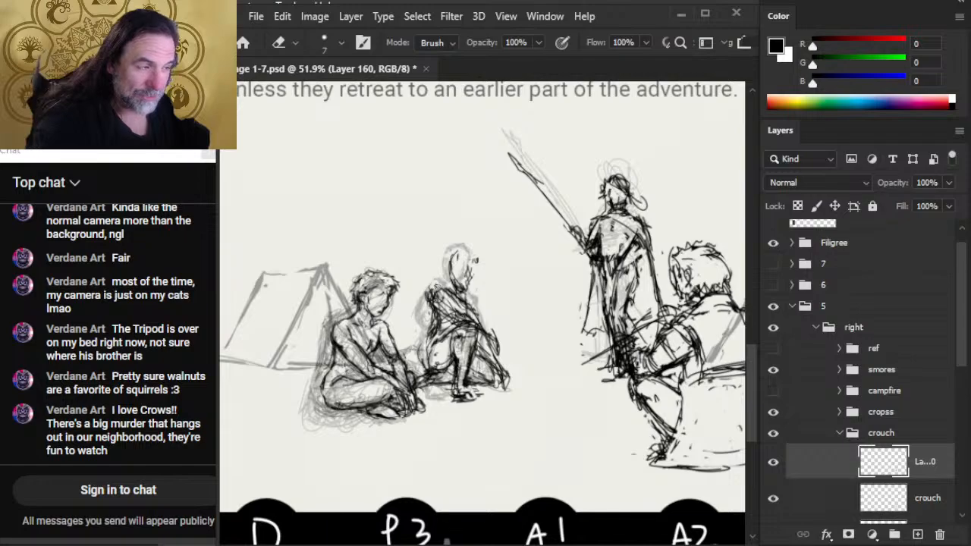
- Erase the background figure's heavy shoulder shading and redraw the upper arm and forearm with cleaner contours
mouse_move(434, 285)
mouse_down()
mouse_move(462, 299)
mouse_move(427, 299)
mouse_move(437, 302)
mouse_move(429, 308)
mouse_move(446, 325)
mouse_move(469, 326)
mouse_move(463, 314)
mouse_up()
key(b)
key(e)
key(b)
key(e)
key(b)
mouse_move(458, 303)
mouse_down()
mouse_move(465, 312)
mouse_move(436, 287)
mouse_move(437, 332)
mouse_up()
key(e)
key(b)
key(e)
key(b)
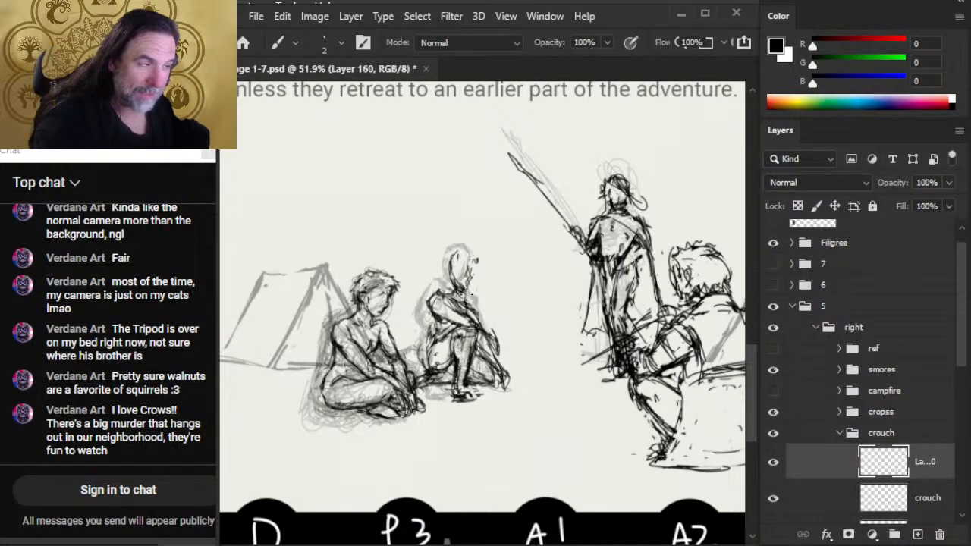
drag(468, 295, 479, 324)
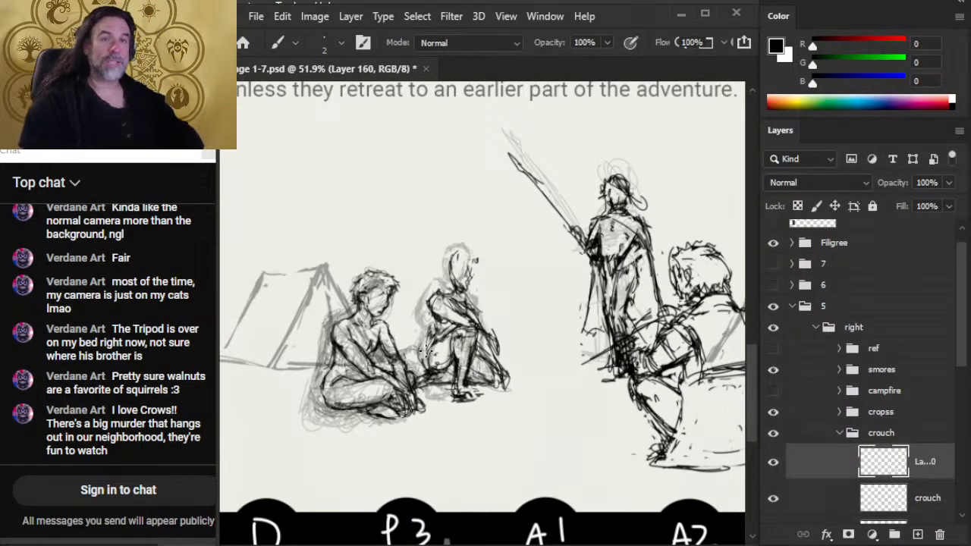
- Clean up the background figure's face and brow lines, and trim the outer edge of the shoulder
key(e)
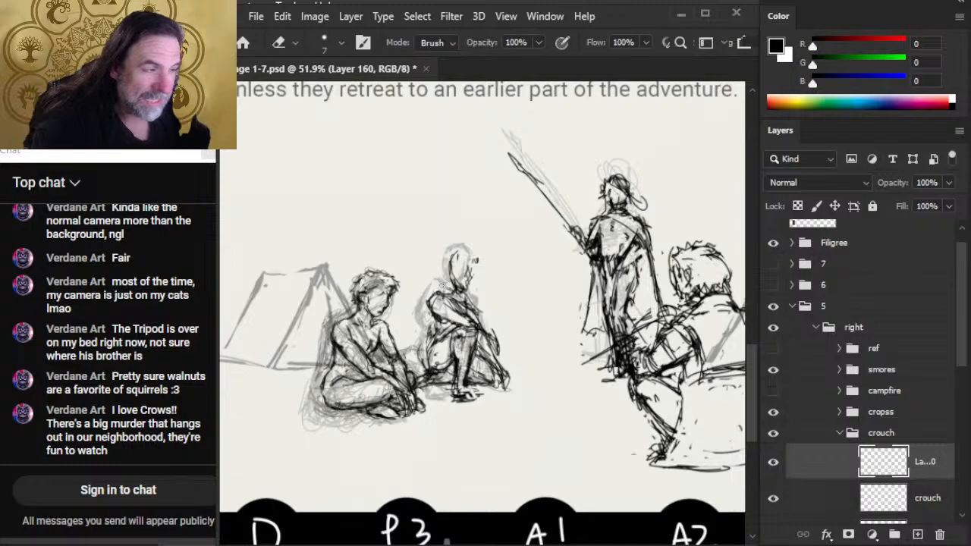
key(b)
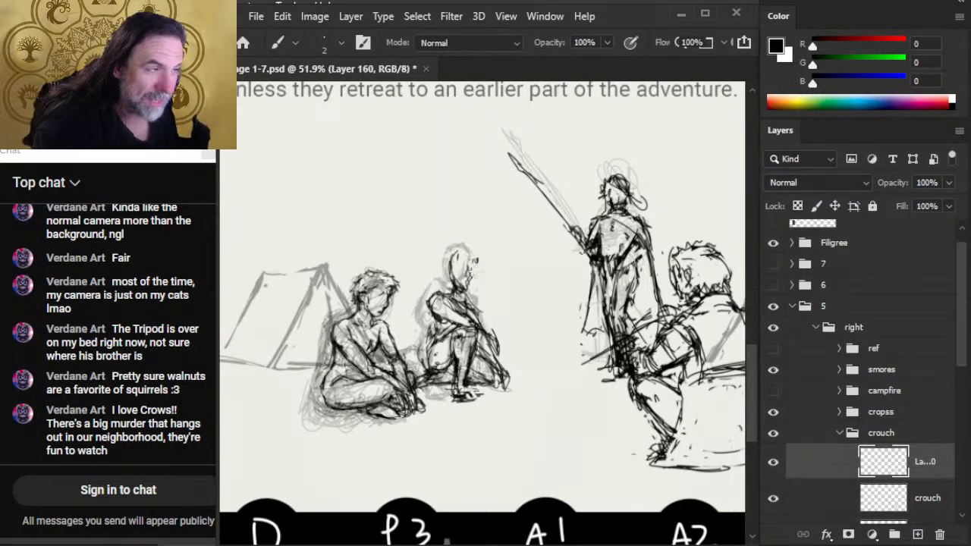
key(e)
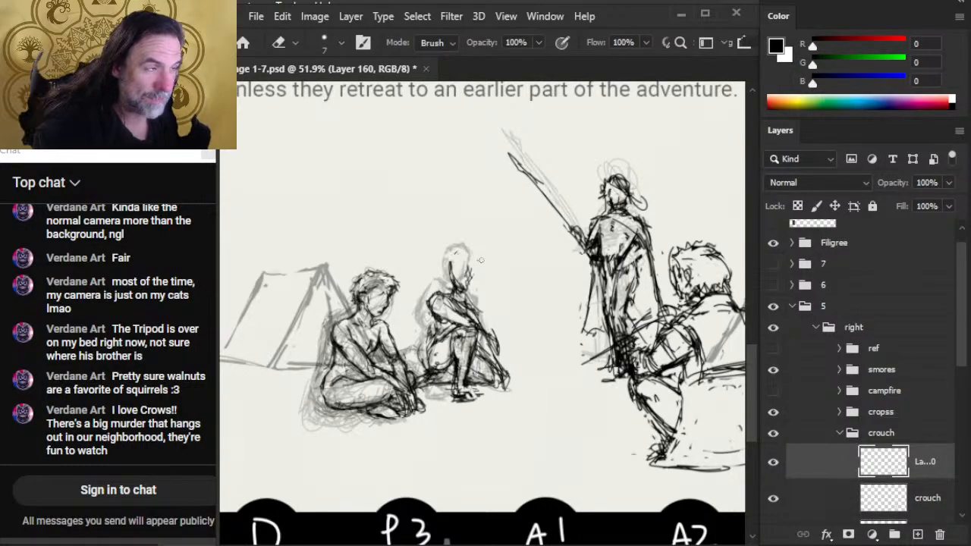
key(b)
key(e)
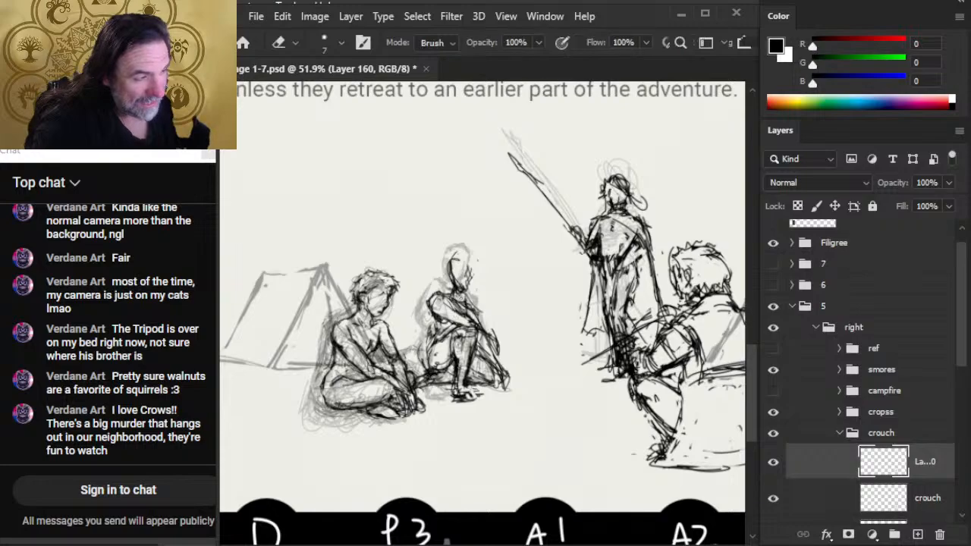
mouse_move(475, 302)
mouse_down()
mouse_move(448, 296)
mouse_move(473, 324)
mouse_up()
key(b)
key(e)
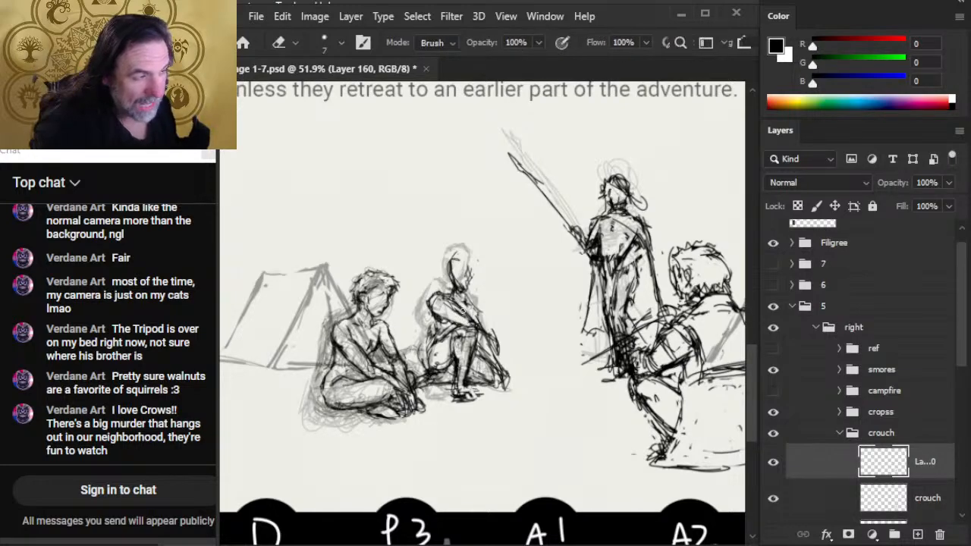
key(b)
key(e)
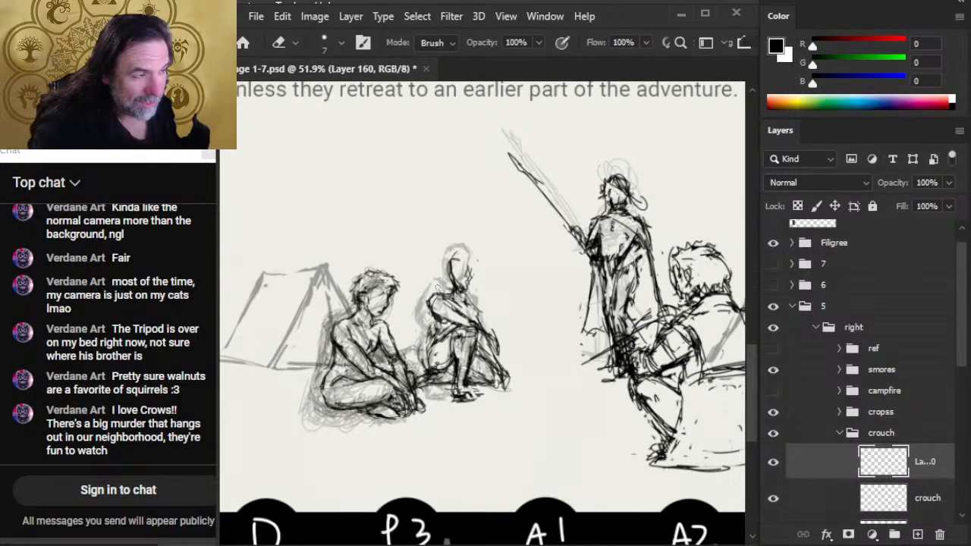
key(b)
key(e)
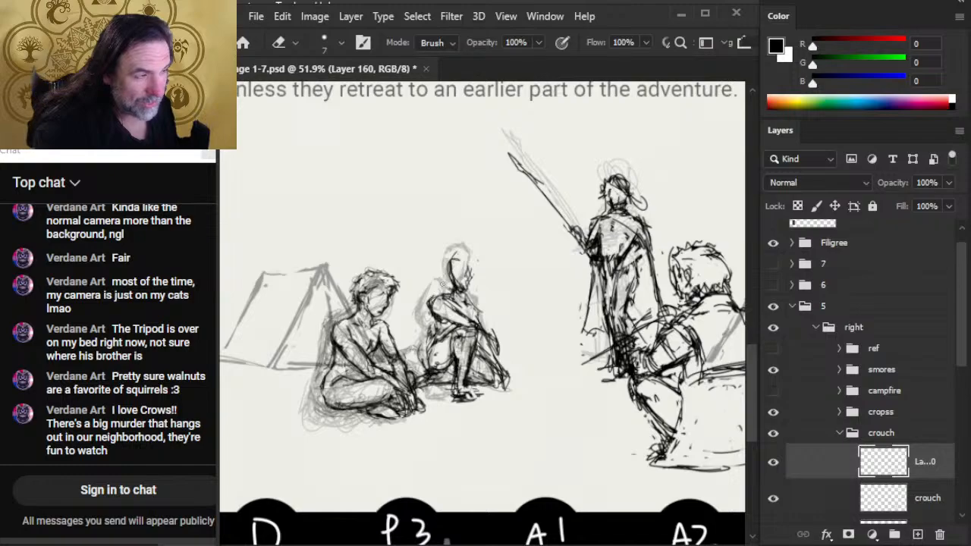
- Redraw the background figure's back line from shoulder to hip and add strokes across the upper chest
key(b)
drag(436, 300, 430, 358)
key(e)
key(b)
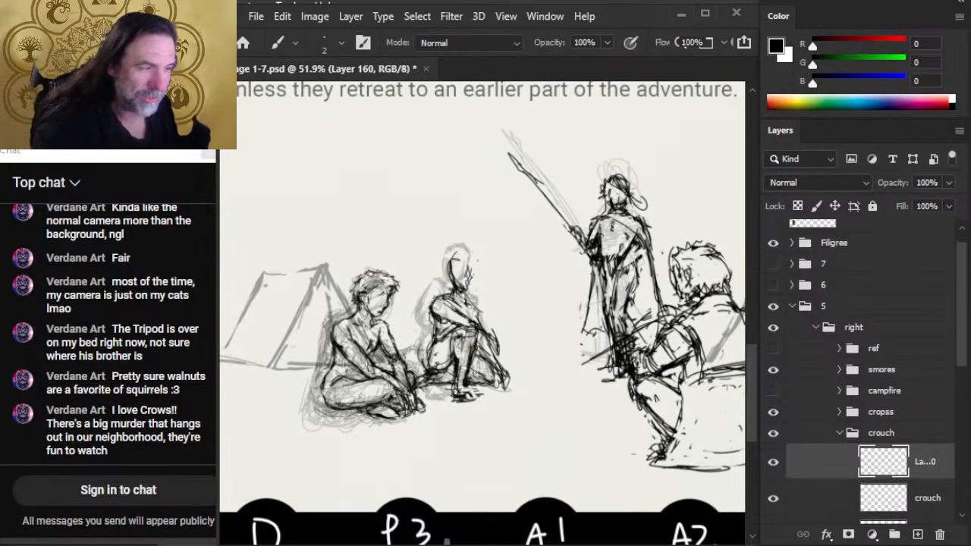
mouse_move(449, 303)
mouse_down()
mouse_move(470, 312)
mouse_move(453, 299)
mouse_move(473, 303)
mouse_up()
key(e)
key(b)
- Lasso the background figure's head and move it slightly lower onto the shoulders
key(l)
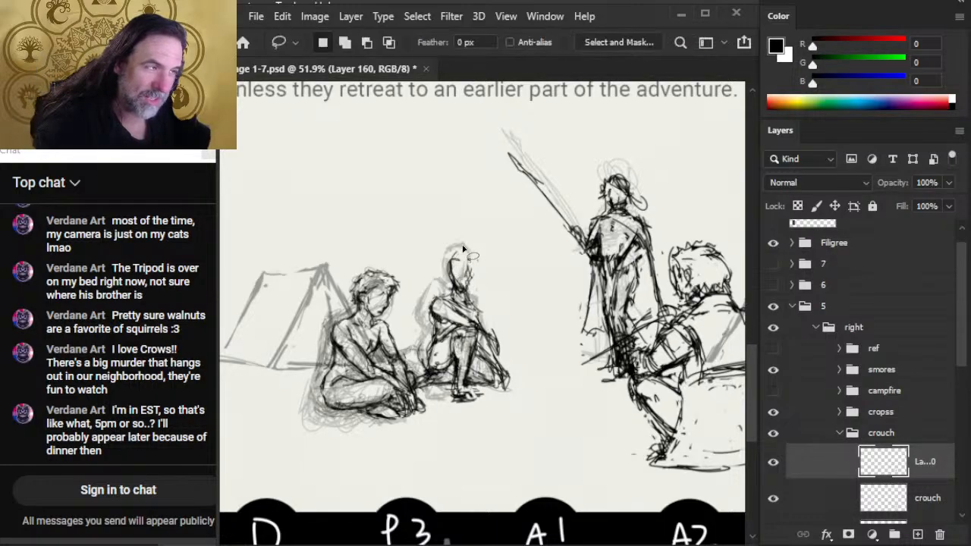
mouse_move(472, 258)
mouse_down()
mouse_move(458, 271)
mouse_move(493, 347)
mouse_up()
key(v)
key(l)
click(481, 298)
- Redraw the background figure's forearm, hand and far leg contours beyond the knee, erasing the overlapping strokes
key(b)
key(e)
key(b)
drag(477, 314, 501, 379)
drag(475, 332, 493, 370)
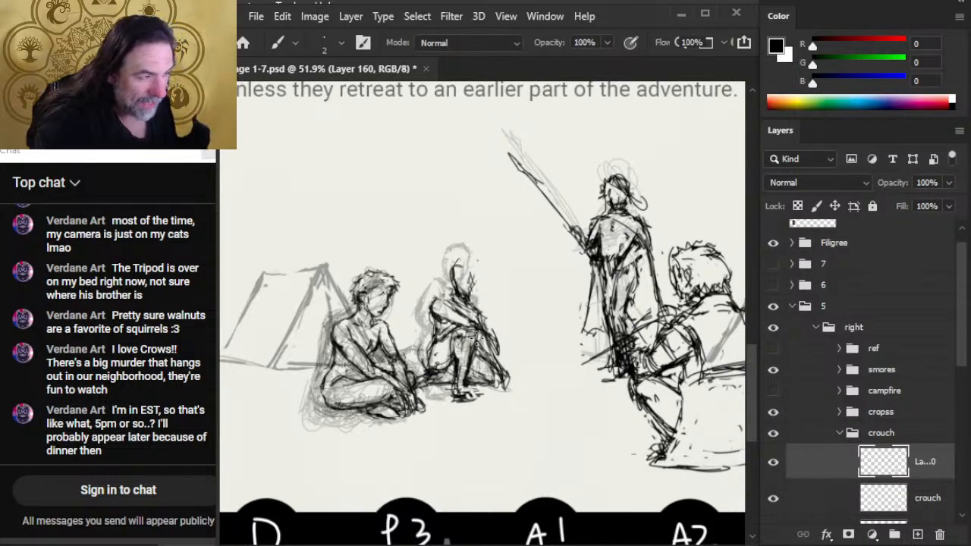
key(e)
mouse_move(471, 311)
mouse_down()
mouse_move(483, 333)
mouse_move(455, 314)
mouse_move(470, 315)
mouse_move(465, 321)
mouse_move(506, 351)
mouse_move(491, 329)
mouse_up()
key(b)
key(e)
key(b)
key(e)
key(b)
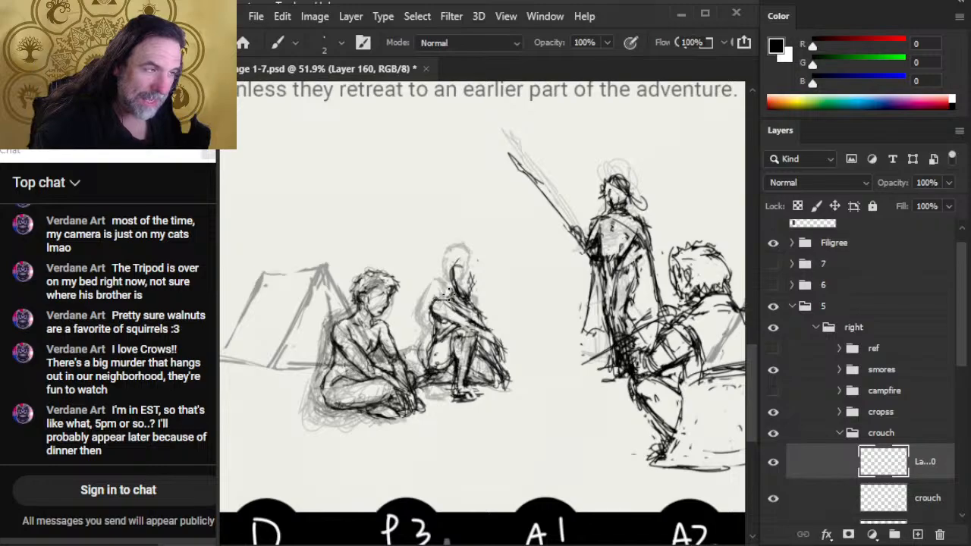
- Draw the background figure's hairline and darken the side of the head, clearing any active selection
key(e)
key(b)
mouse_move(451, 267)
mouse_down()
mouse_move(453, 285)
mouse_move(467, 270)
mouse_move(472, 279)
mouse_move(456, 301)
mouse_move(472, 255)
mouse_move(465, 287)
mouse_up()
key(l)
key(ctrl+d)
key(b)
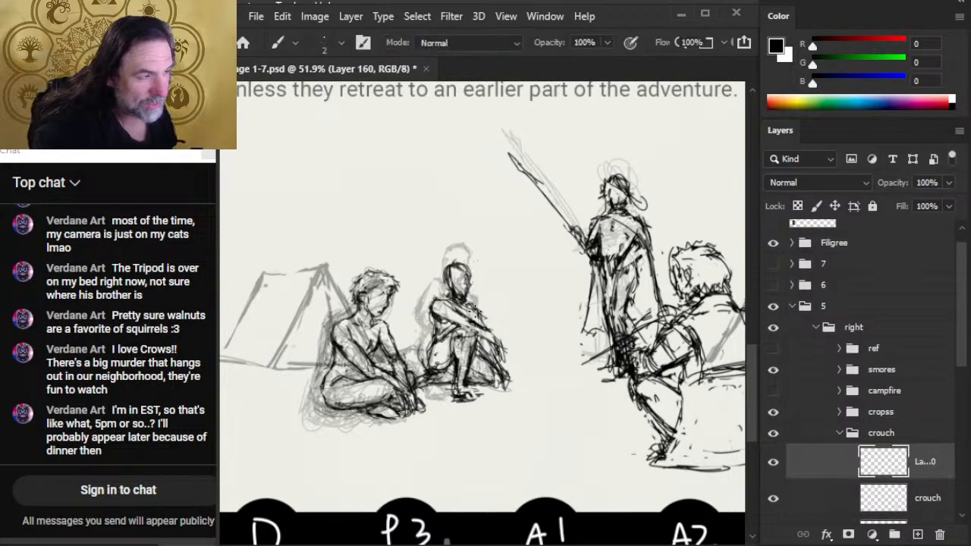
- Erase stray strokes along the front of the background figure's face and chin
key(e)
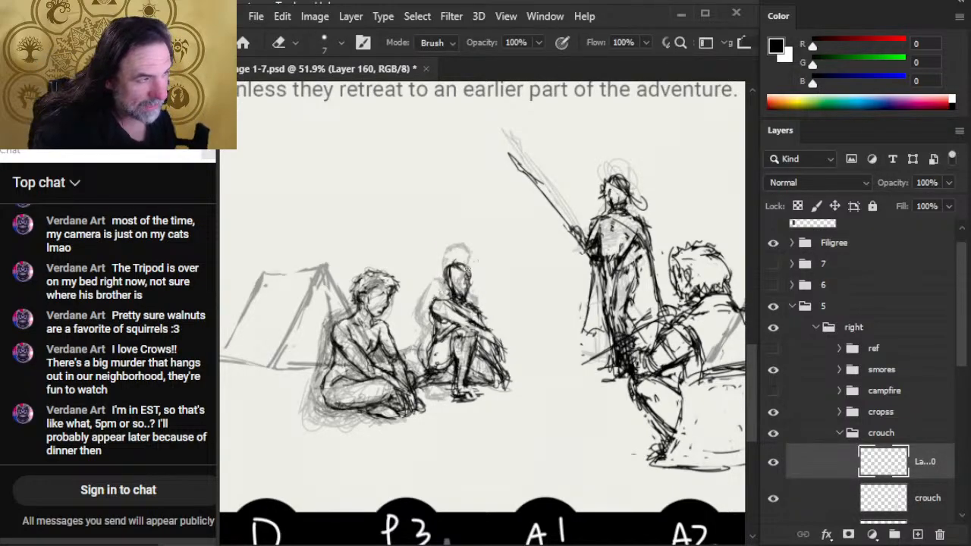
drag(470, 280, 470, 290)
key(b)
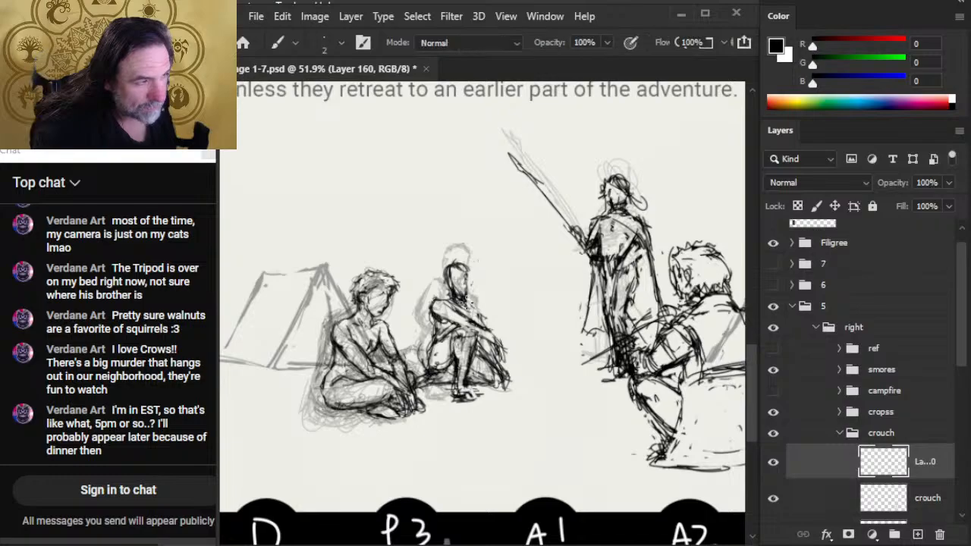
key(e)
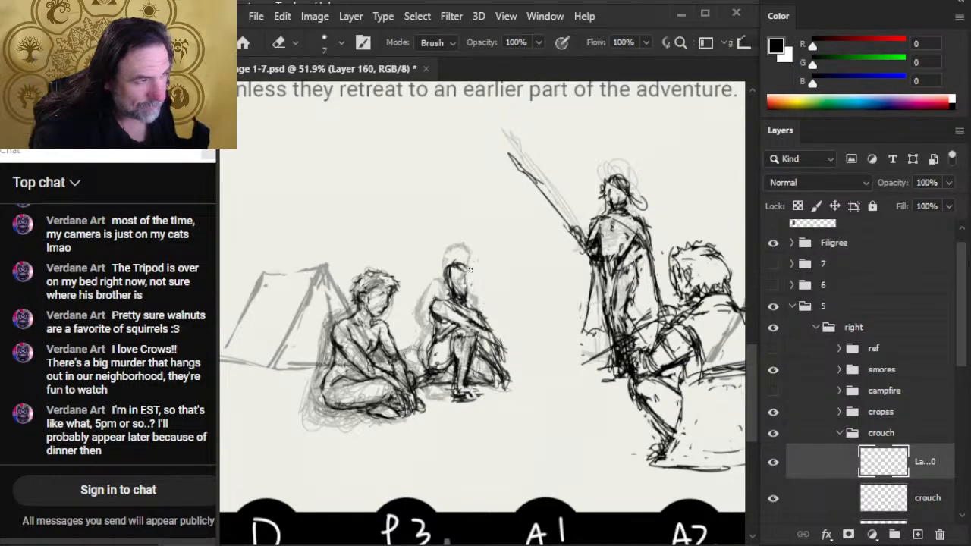
key(b)
- Redraw the background figure's contour from the back of the head past the shoulder toward the hip, erasing overlapping strokes
mouse_move(447, 265)
mouse_down()
mouse_move(444, 294)
mouse_move(444, 284)
mouse_move(469, 290)
mouse_move(433, 322)
mouse_up()
key(e)
key(b)
drag(434, 308, 435, 346)
key(e)
drag(430, 341, 430, 363)
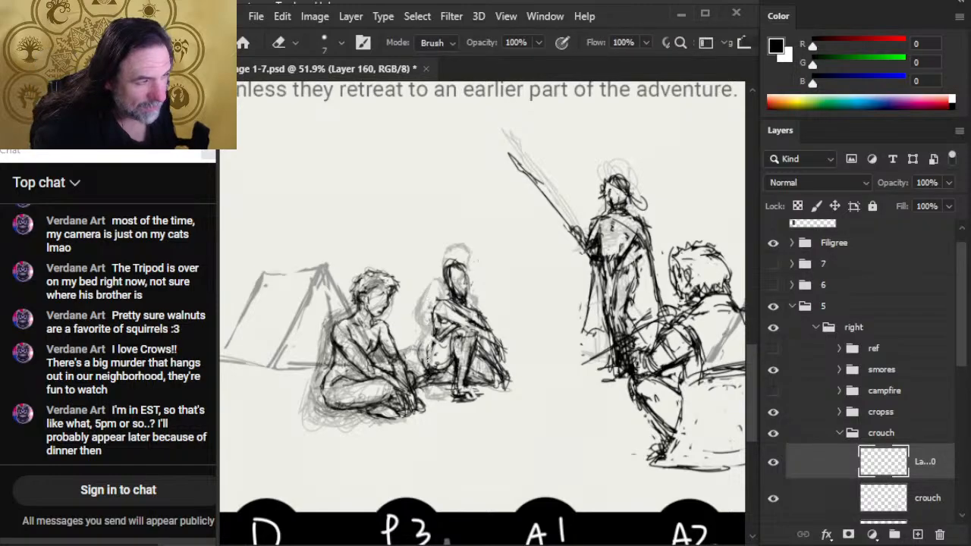
key(b)
drag(435, 311, 437, 363)
- Lasso the background figure's head and shoulders, move them up and slightly to the left, and clear the selection
key(l)
drag(425, 306, 465, 258)
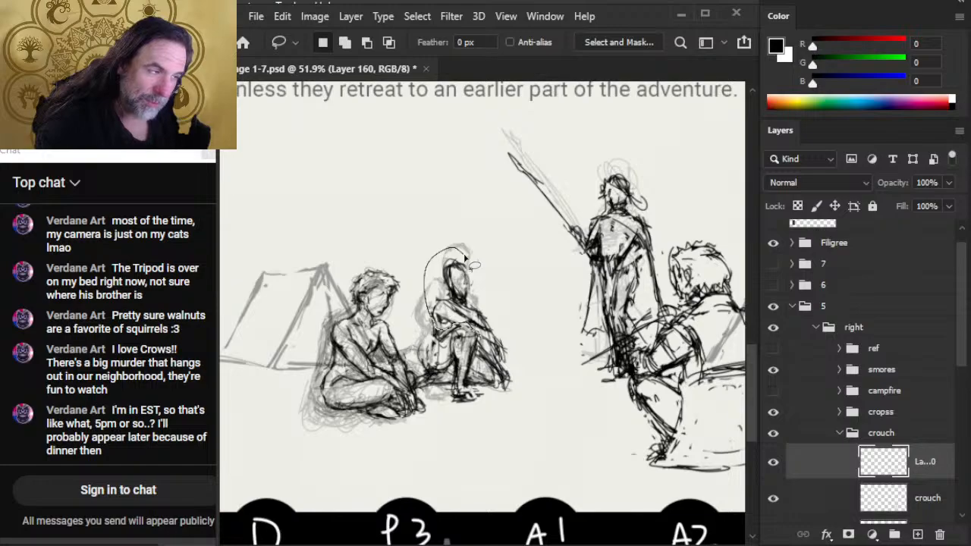
drag(465, 259, 493, 255)
key(v)
mouse_move(464, 302)
mouse_down()
mouse_move(459, 287)
mouse_move(435, 339)
mouse_up()
key(ctrl+d)
- Redraw the background figure's shoulder, arm and torso lines to join the moved upper body, erasing excess forearm strokes
key(b)
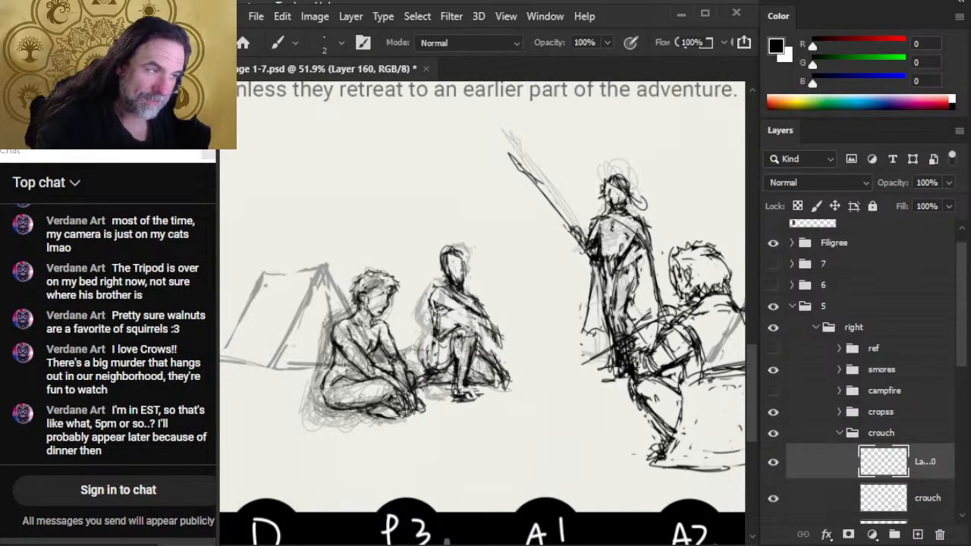
mouse_move(433, 303)
mouse_down()
mouse_move(498, 332)
mouse_move(484, 319)
mouse_up()
key(e)
drag(481, 314, 498, 333)
key(b)
mouse_move(480, 329)
mouse_down()
mouse_move(501, 338)
mouse_move(449, 356)
mouse_move(463, 334)
mouse_move(464, 370)
mouse_move(431, 363)
mouse_up()
key(e)
key(b)
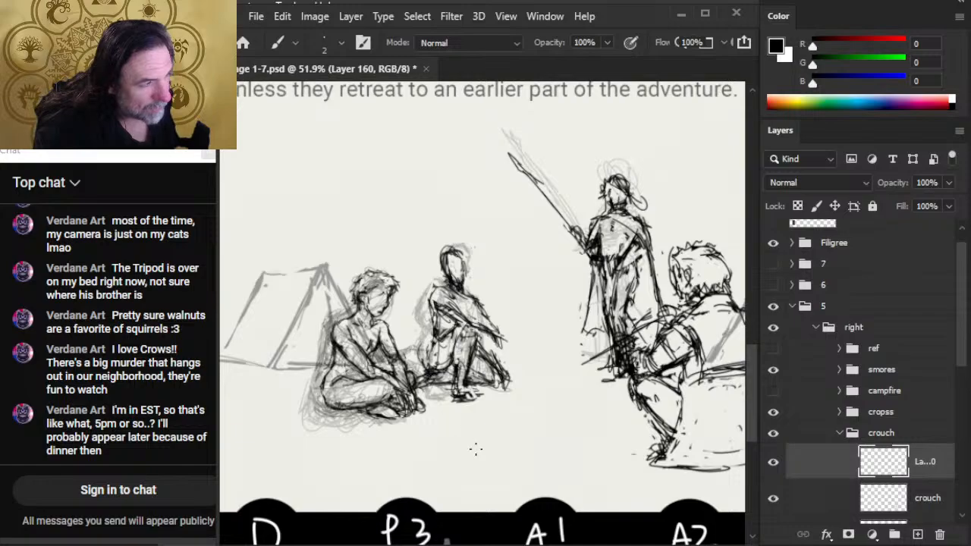
- Switch to the web browser and open a new tab
key(alt+Tab)
key(alt+Tab)
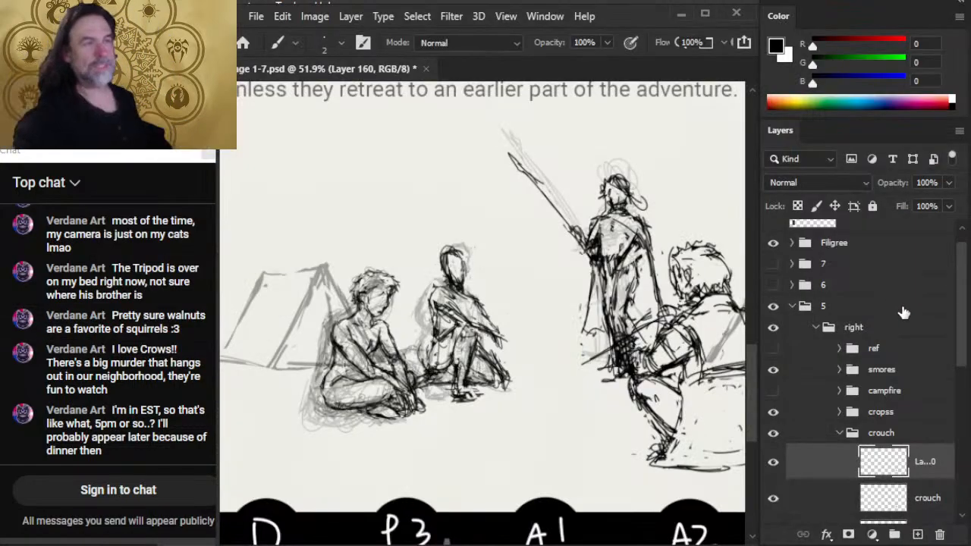
key(alt+Tab)
key(alt+Tab)
key(alt+Tab)
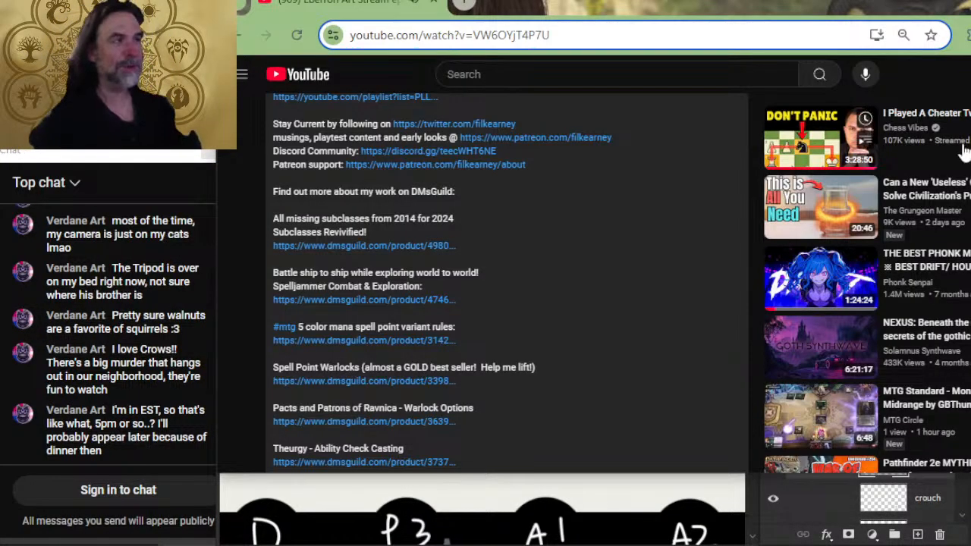
click(461, 6)
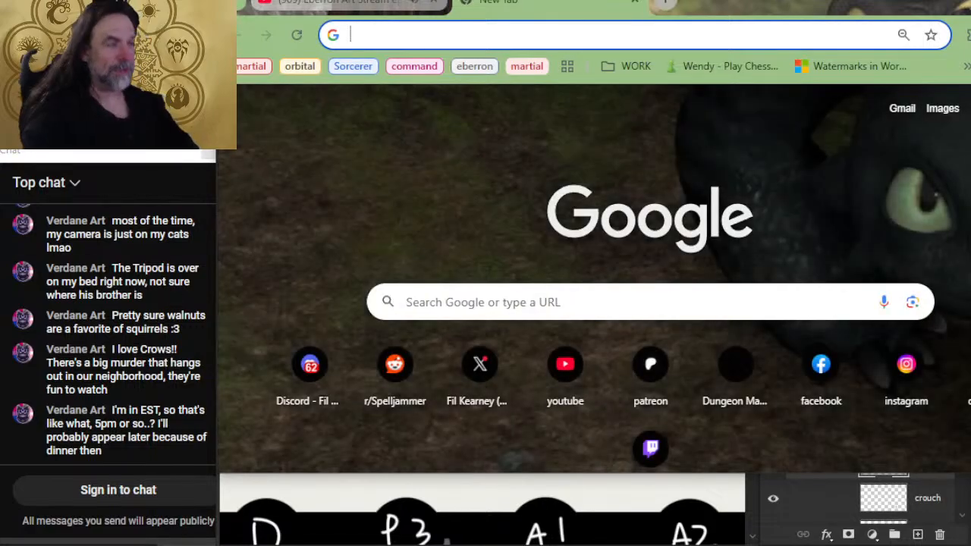
text(forward faci)
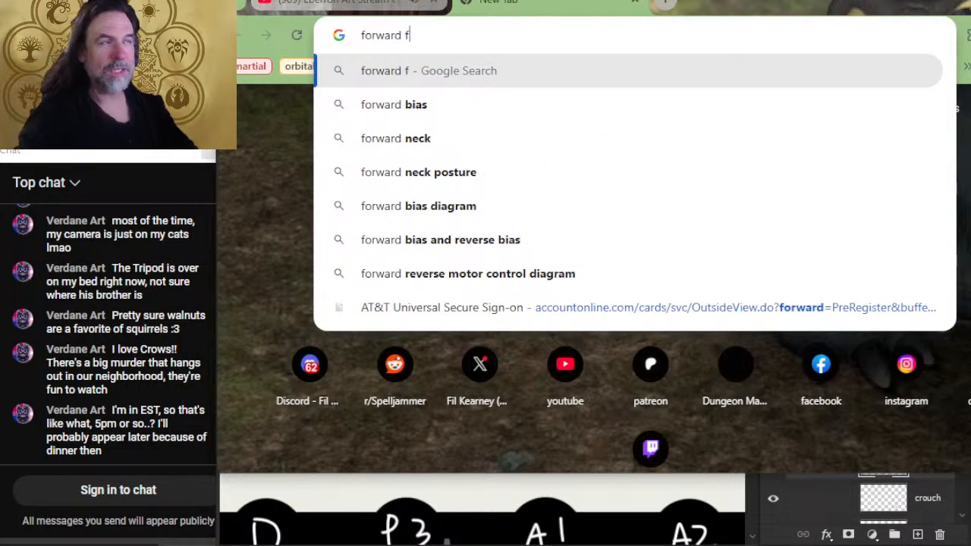
key(BackSpace)
key(BackSpace)
key(BackSpace)
key(BackSpace)
key(BackSpace)
key(BackSpace)
key(BackSpace)
key(BackSpace)
key(BackSpace)
key(BackSpace)
key(BackSpace)
key(BackSpace)
key(BackSpace)
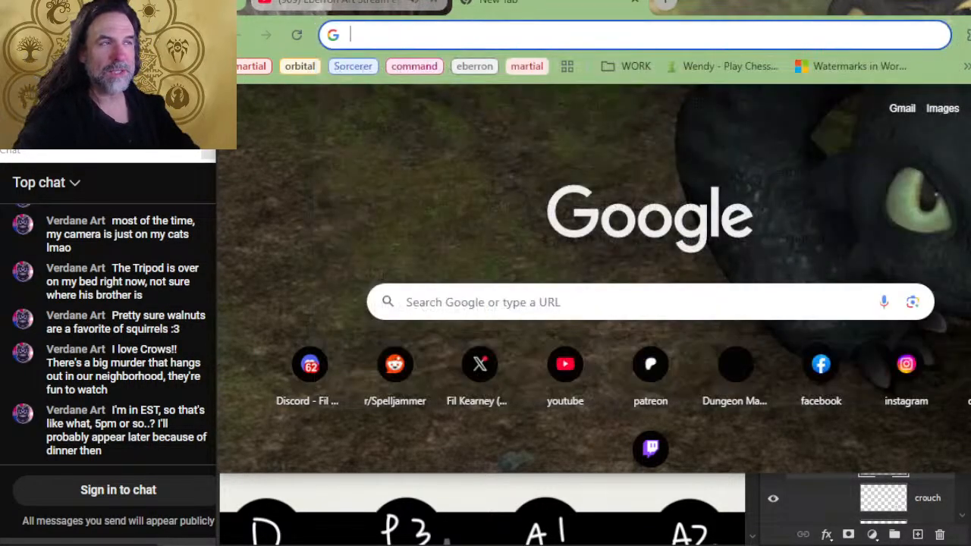
- Search Google for "3/4 view male on one knee" and show the image results
text(3/4 f)
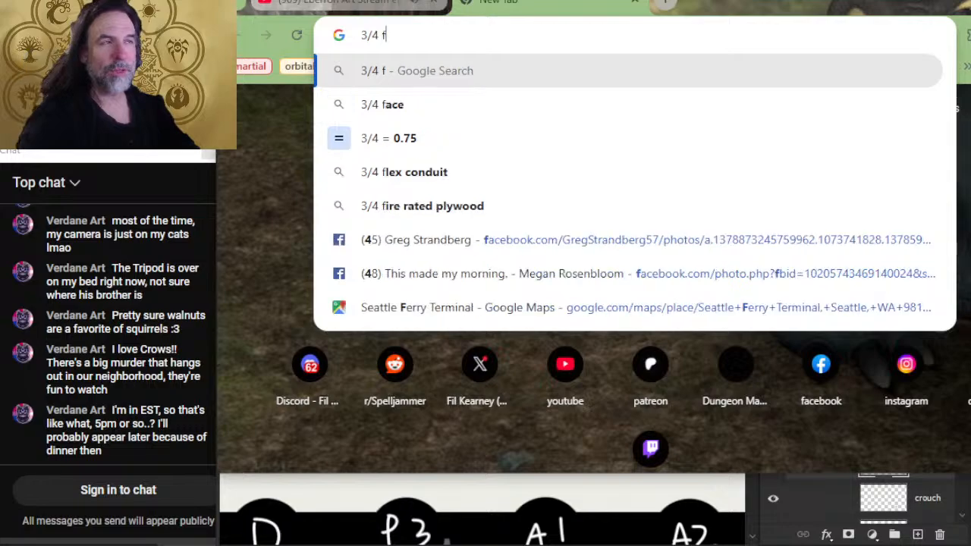
key(BackSpace)
text(vioe)
key(BackSpace)
key(BackSpace)
text(ew)
key(BackSpace)
key(BackSpace)
text(d)
key(BackSpace)
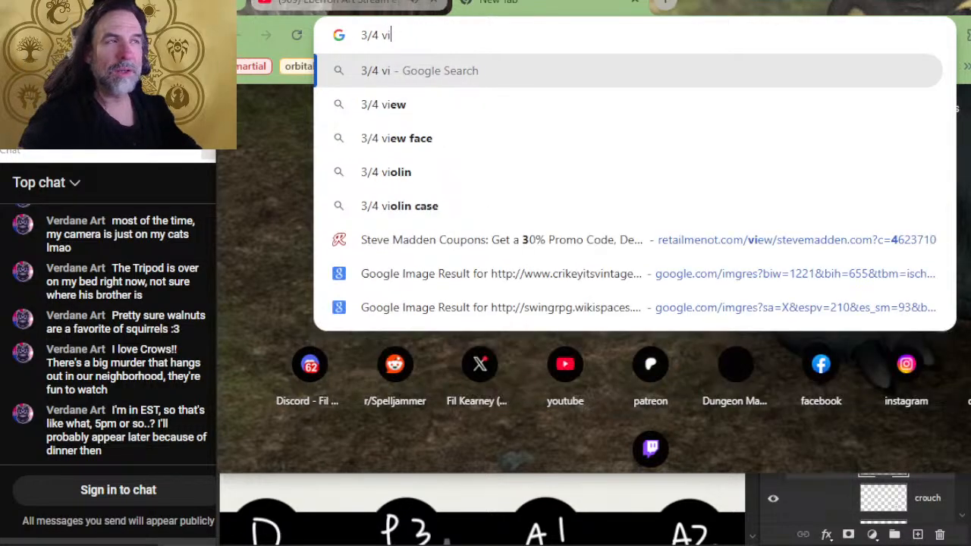
text(ew)
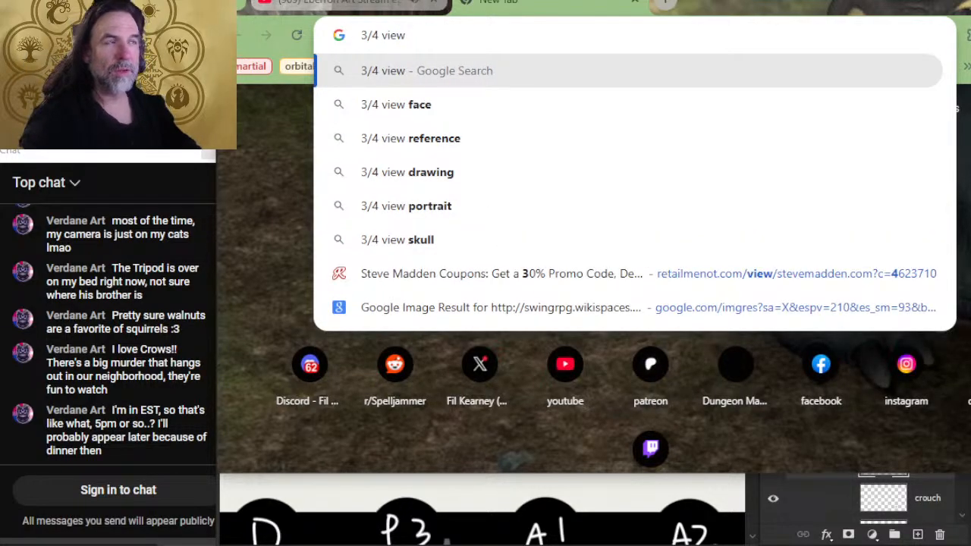
text( male)
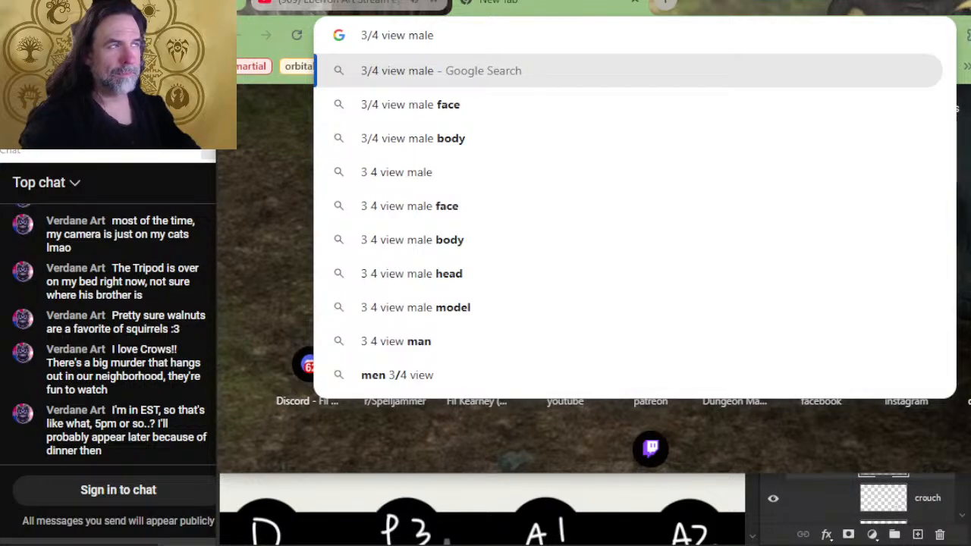
text(on one k)
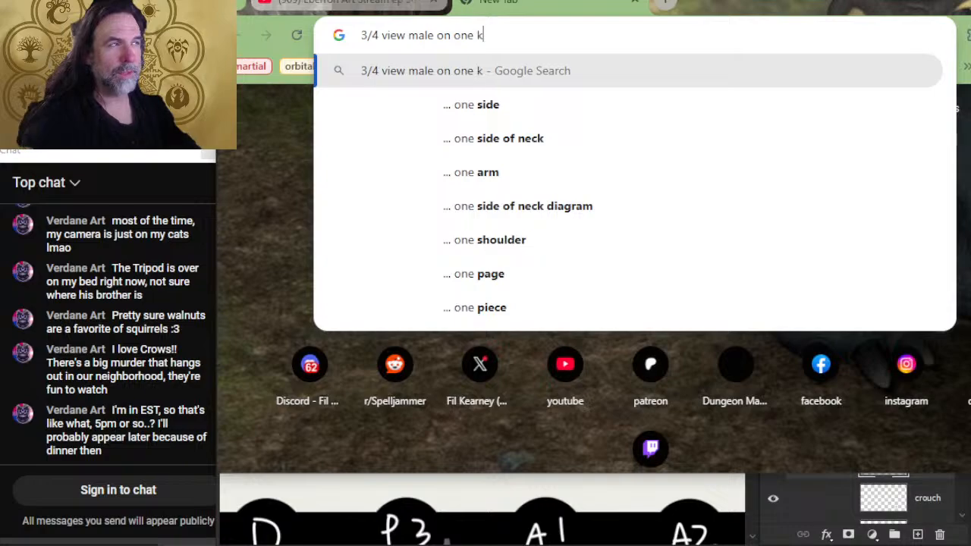
text(nee)
key(Return)
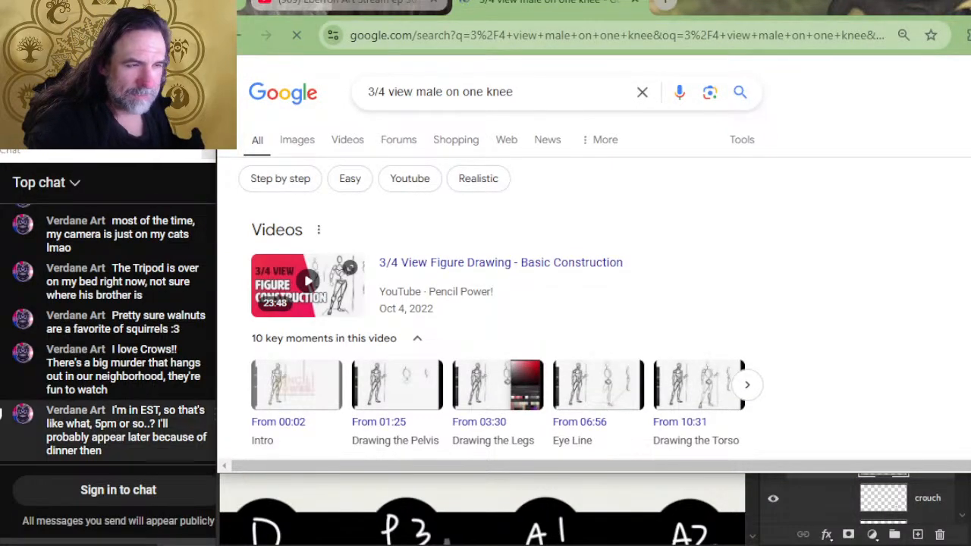
click(303, 138)
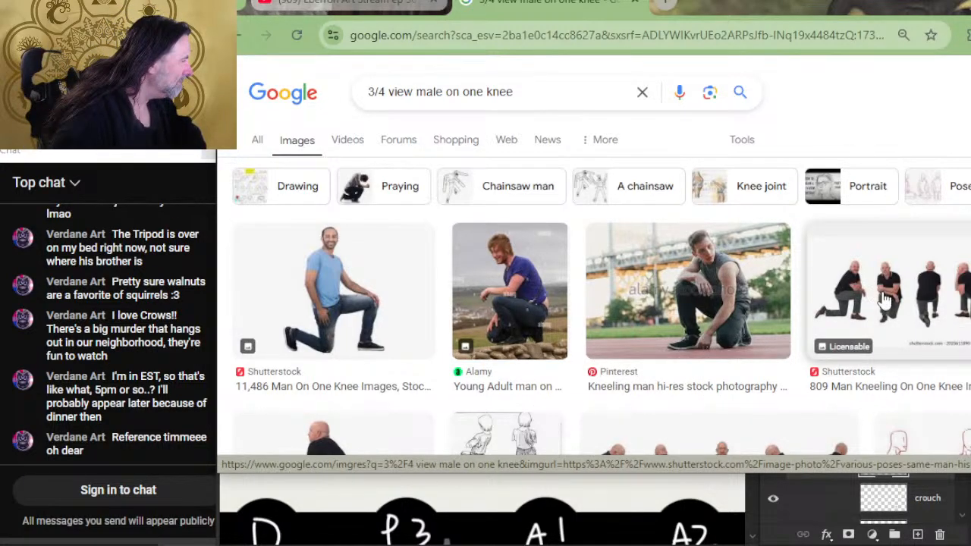
- Look through the image results for a kneeling or crouching male pose to use as reference
scroll(692, 281, down, 2)
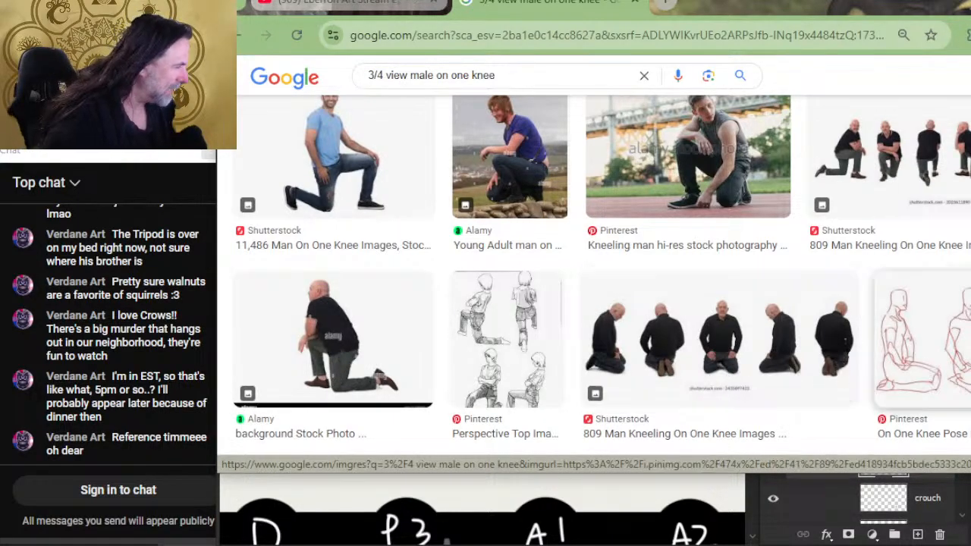
scroll(916, 369, down, 4)
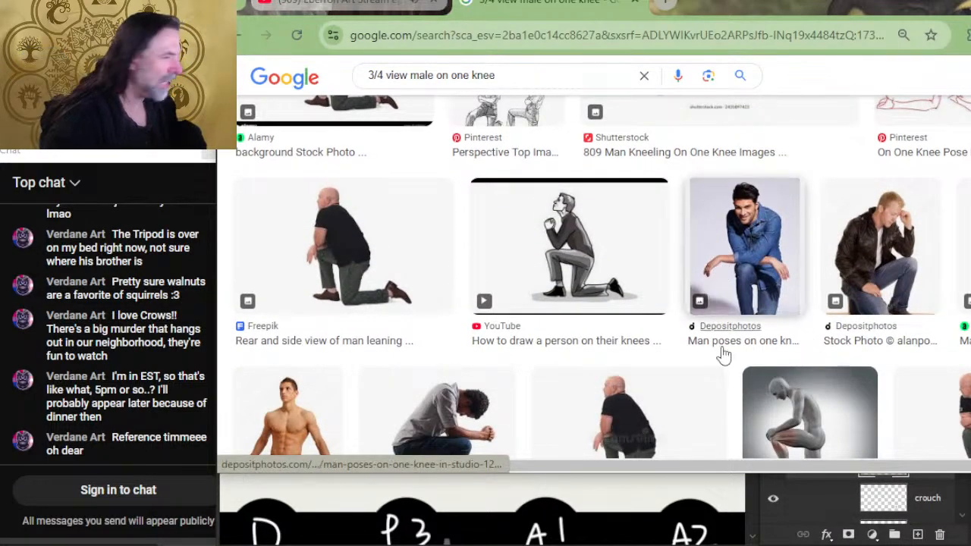
scroll(544, 338, down, 2)
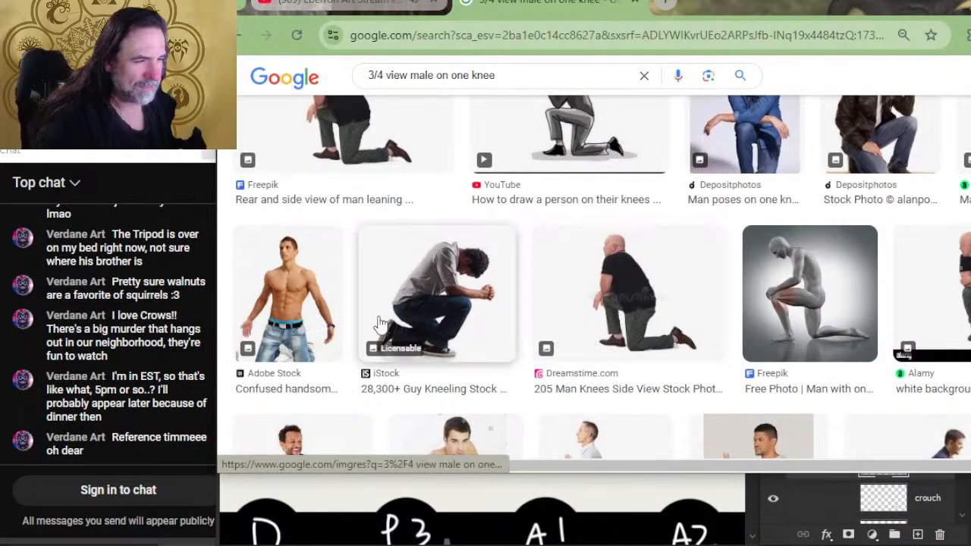
scroll(636, 284, down, 2)
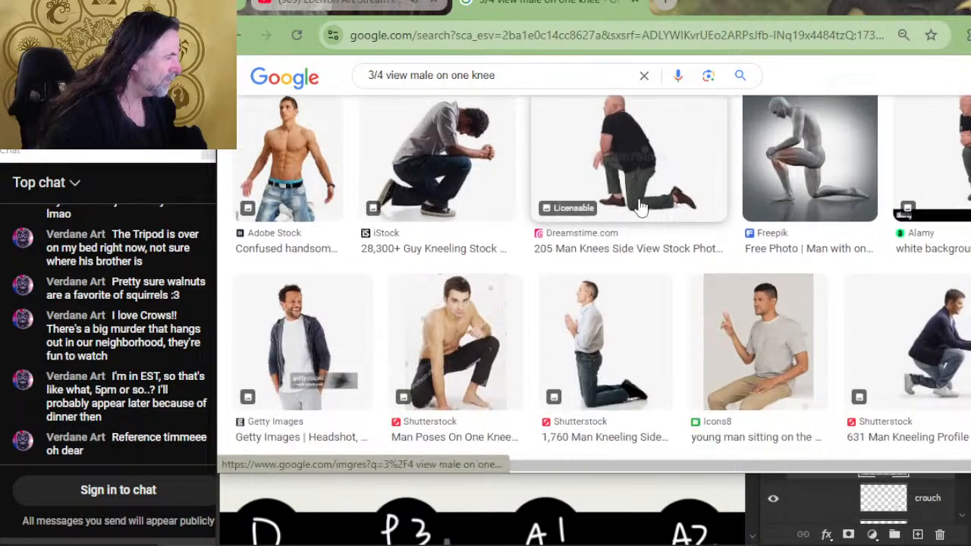
scroll(531, 318, up, 2)
scroll(524, 304, down, 2)
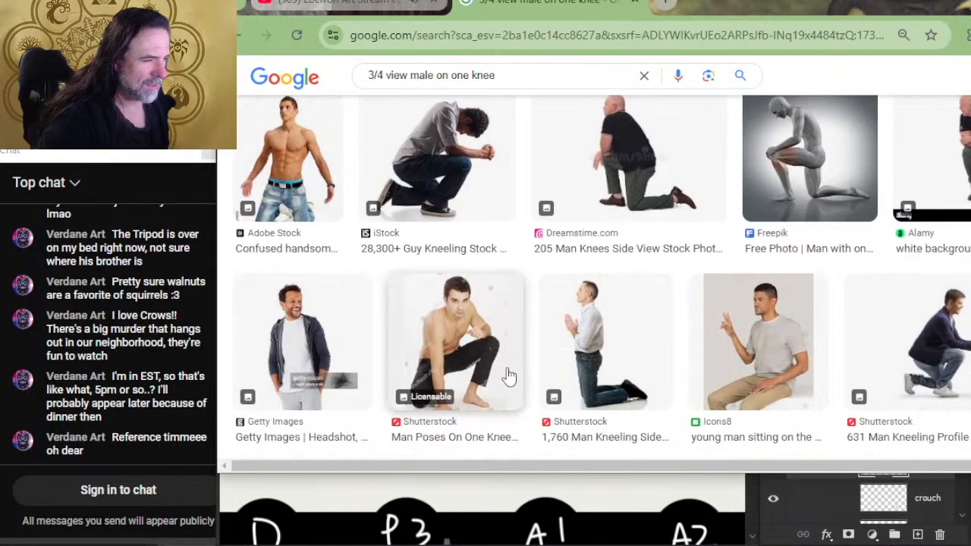
scroll(500, 333, down, 3)
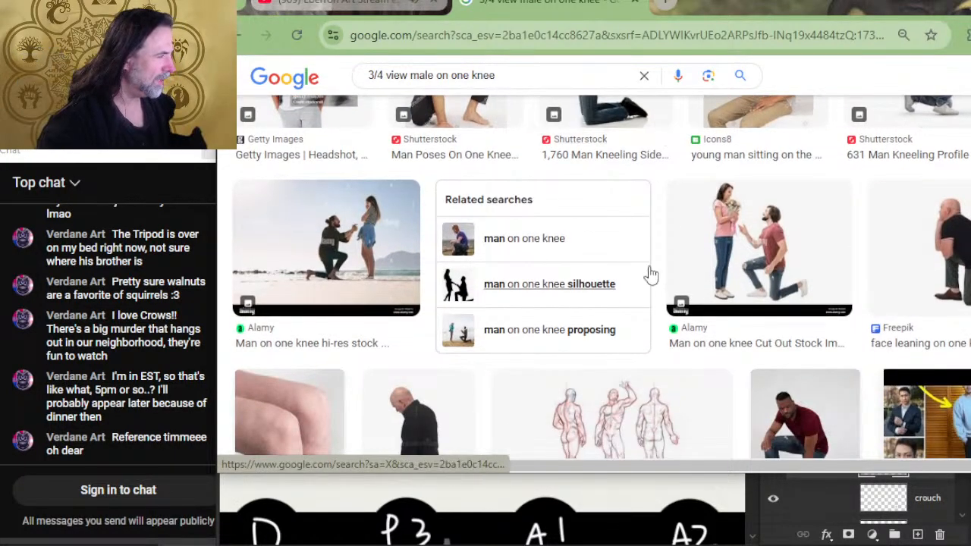
scroll(651, 274, down, 2)
scroll(503, 268, down, 2)
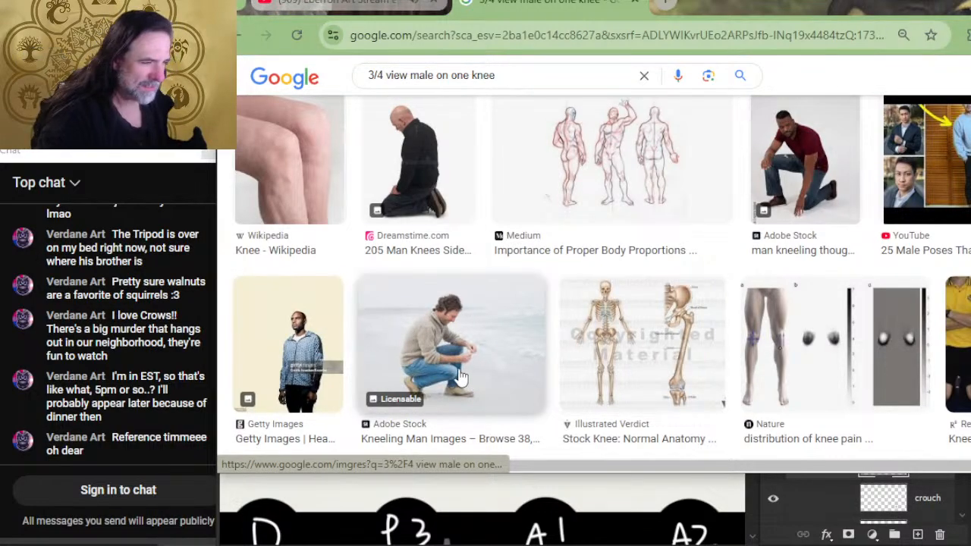
scroll(461, 370, down, 2)
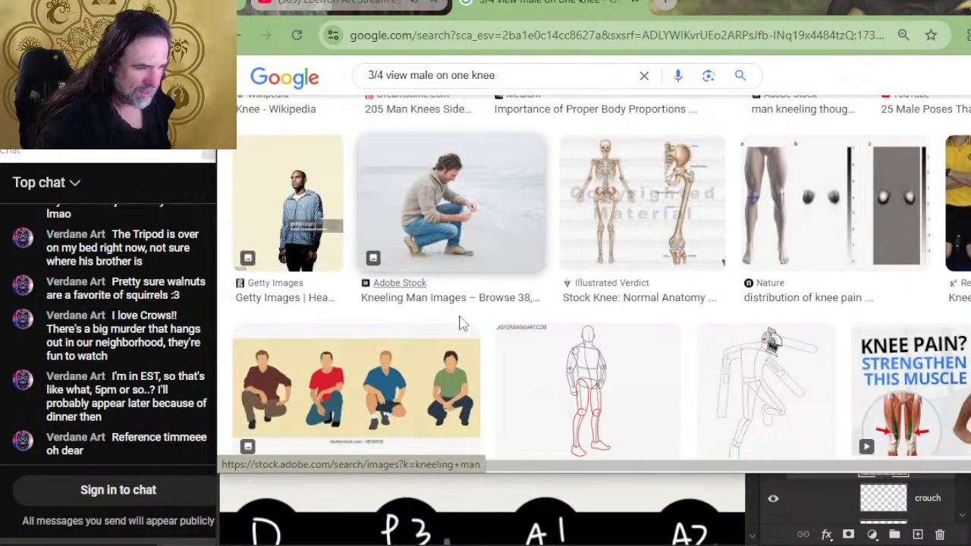
- Open the Shutterstock illustration of four crouching men and examine its related images for a usable pose
click(319, 394)
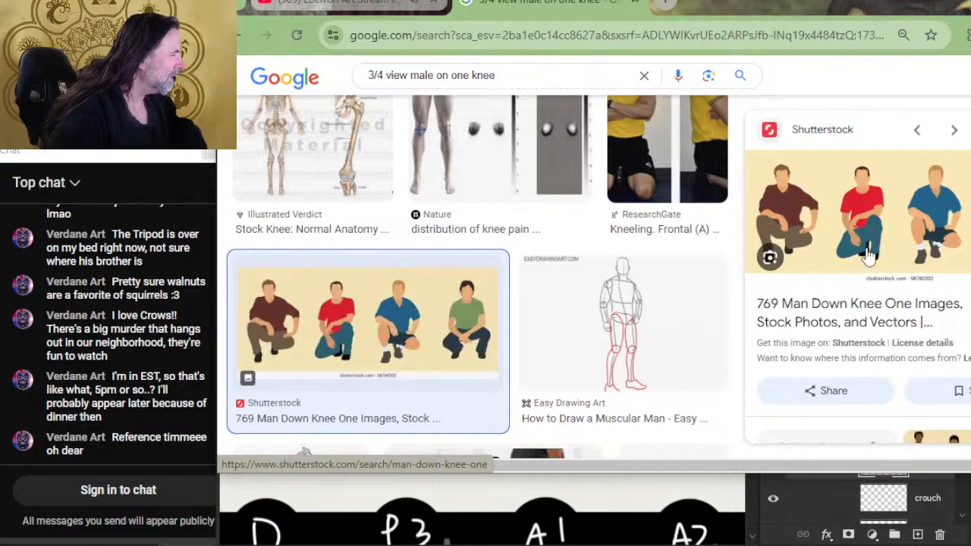
scroll(868, 256, down, 3)
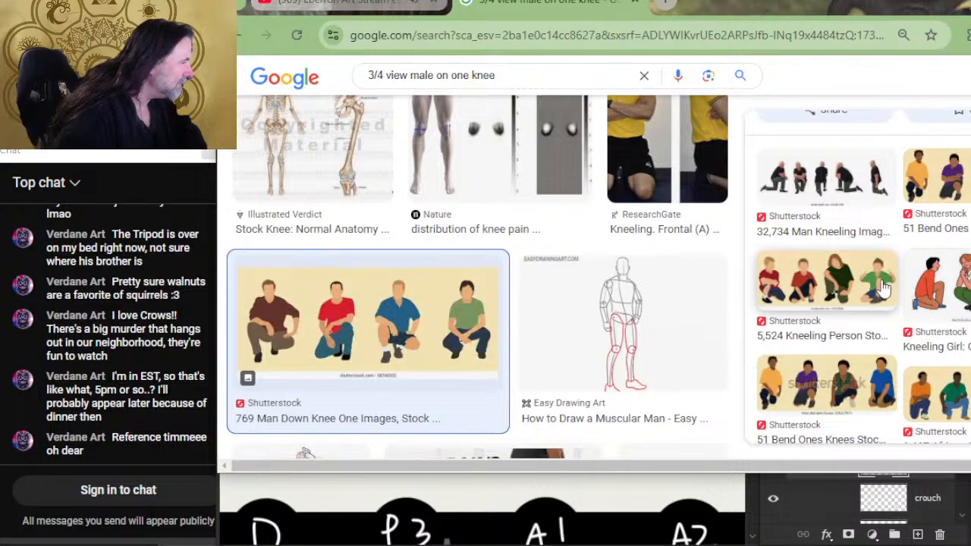
scroll(914, 315, down, 2)
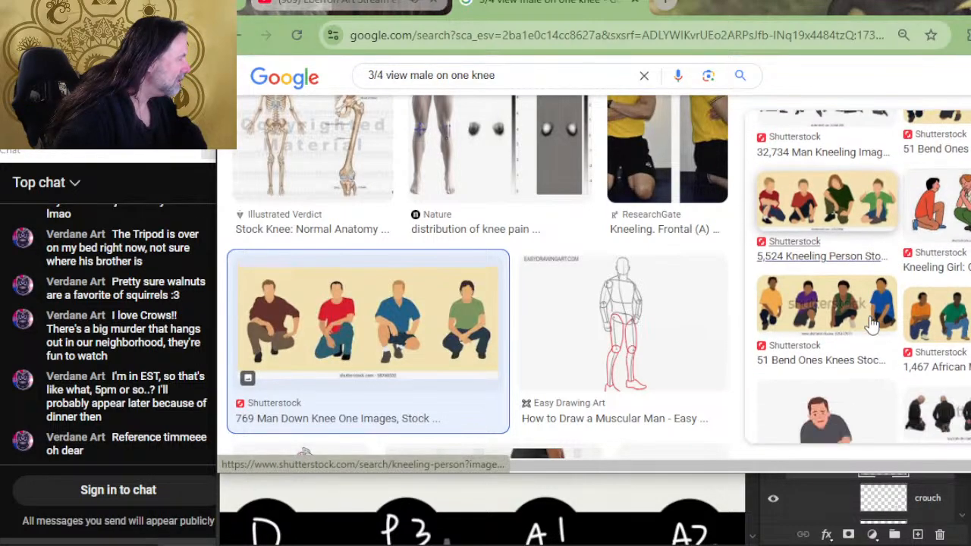
scroll(869, 304, down, 4)
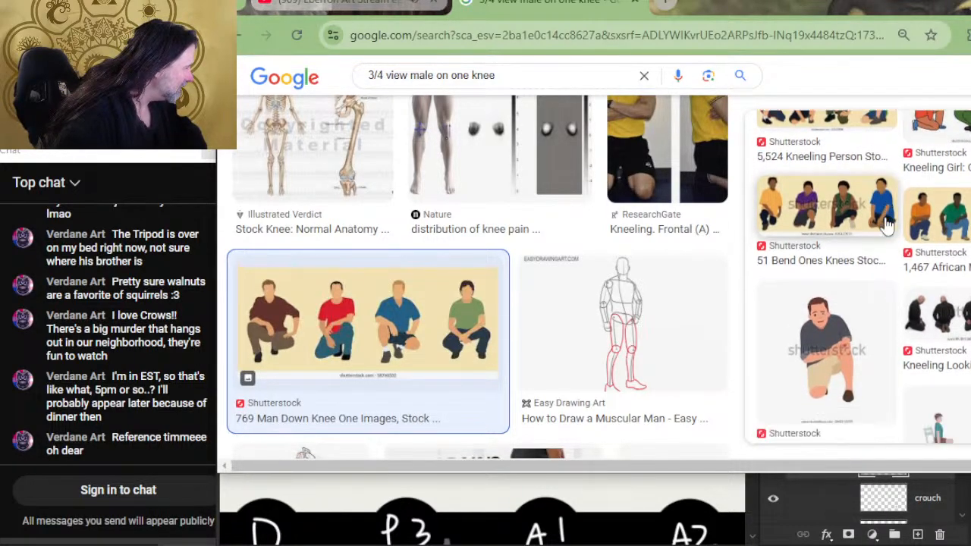
scroll(885, 213, down, 3)
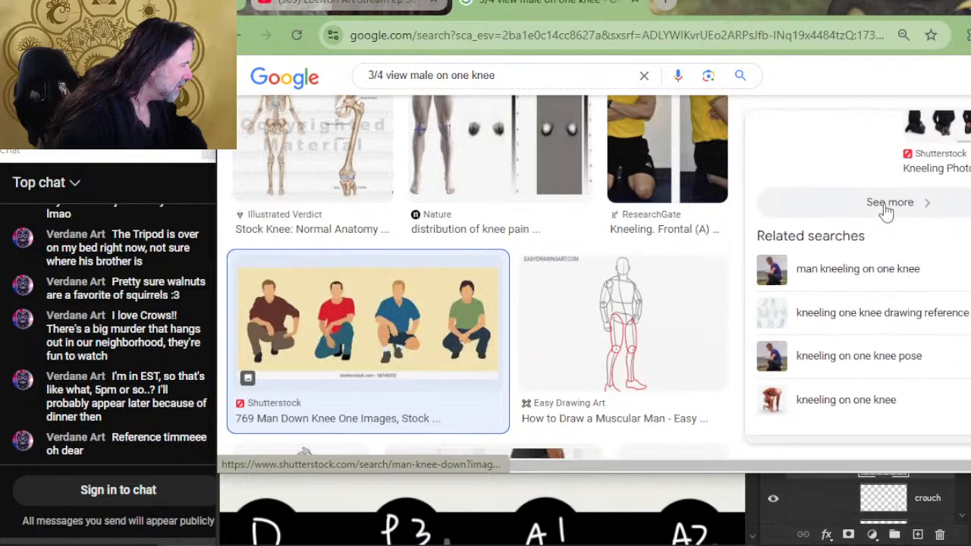
- Open the Depositphotos image of a kneeling man in jeans and examine its related images
scroll(448, 356, down, 2)
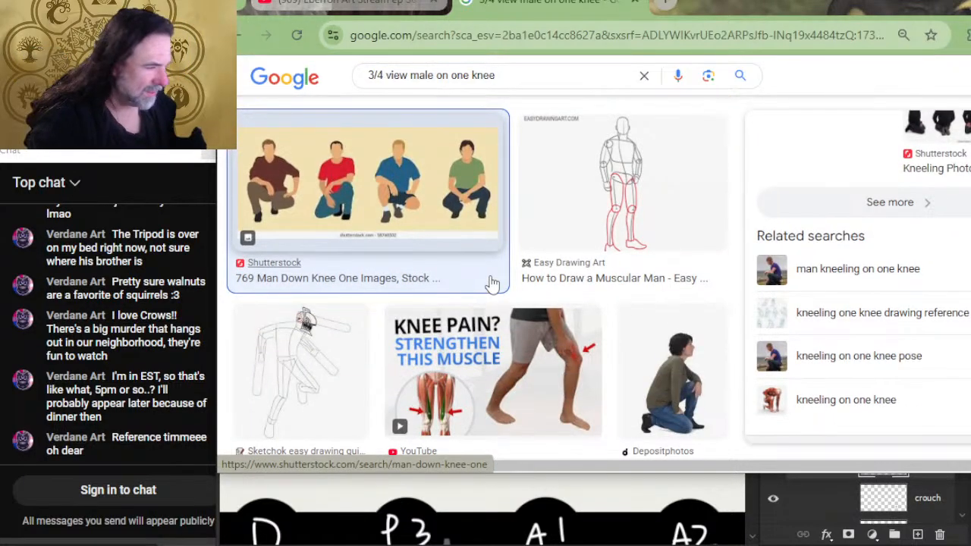
click(641, 376)
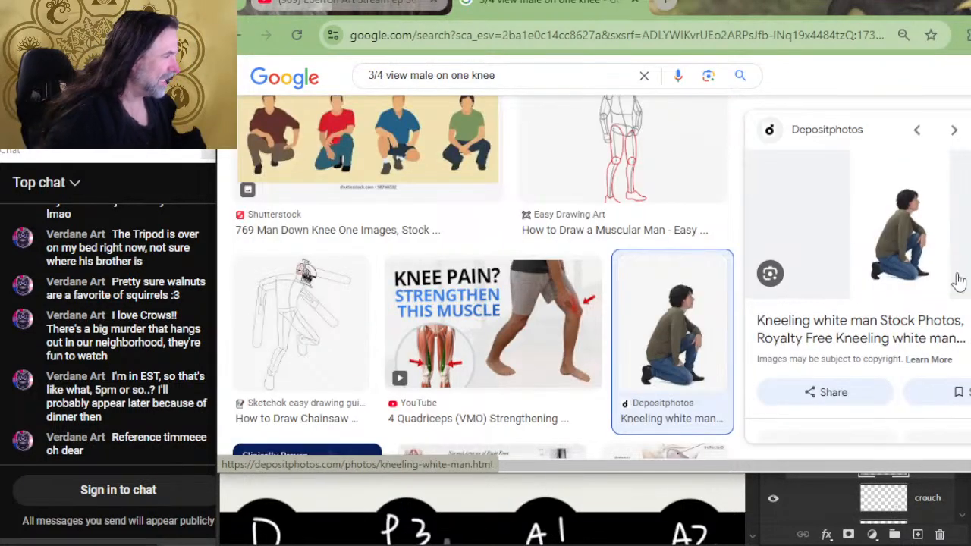
scroll(902, 256, down, 2)
scroll(861, 264, down, 2)
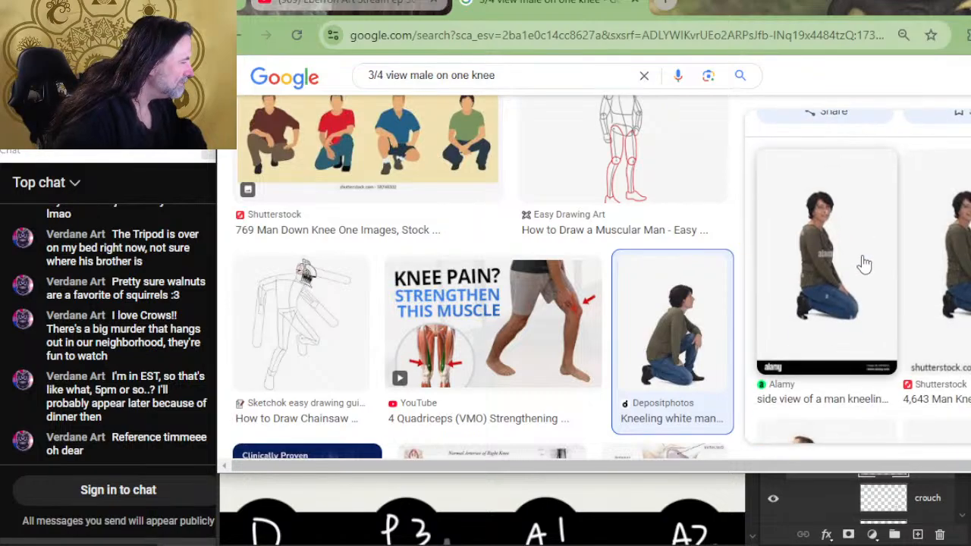
- Look through the remaining related images for the kneeling man and open the complete set of related images
scroll(860, 231, down, 5)
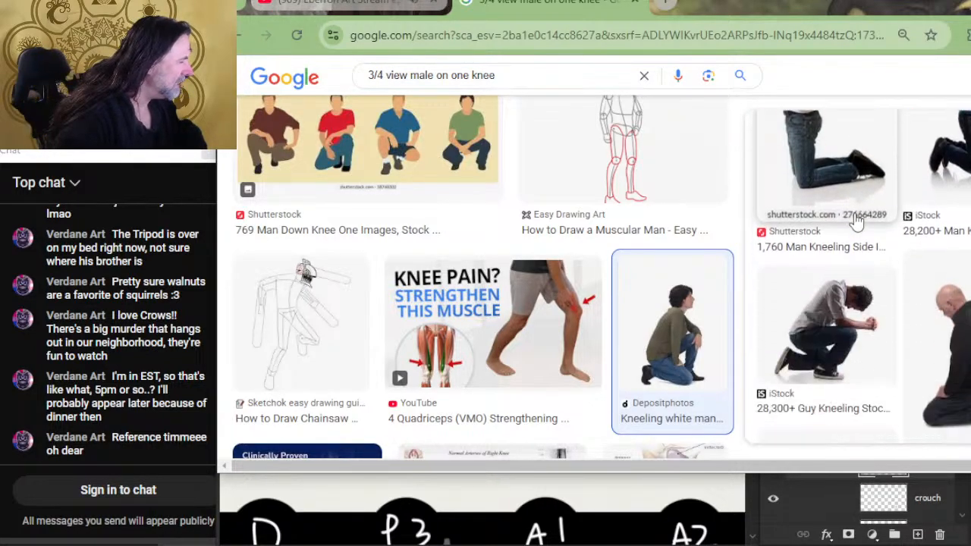
scroll(856, 220, down, 6)
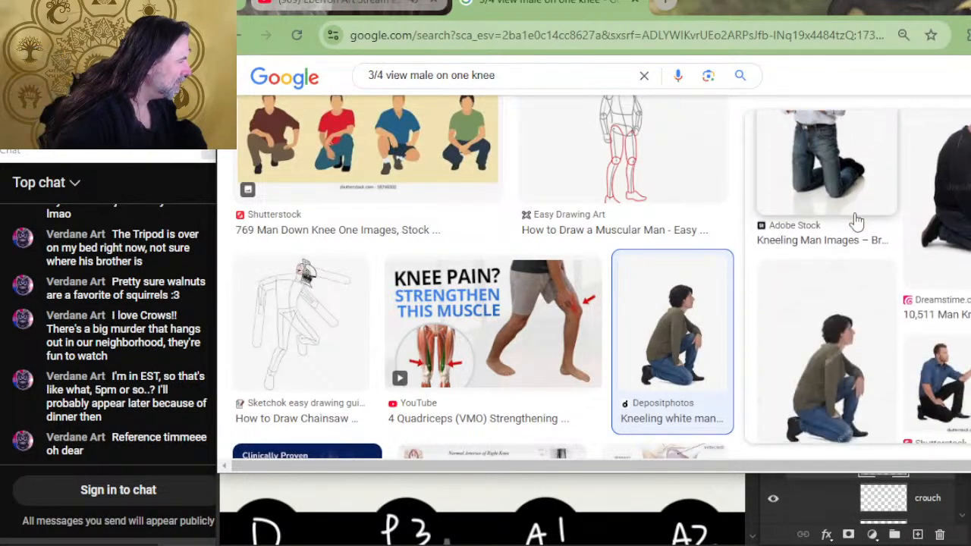
scroll(855, 220, down, 5)
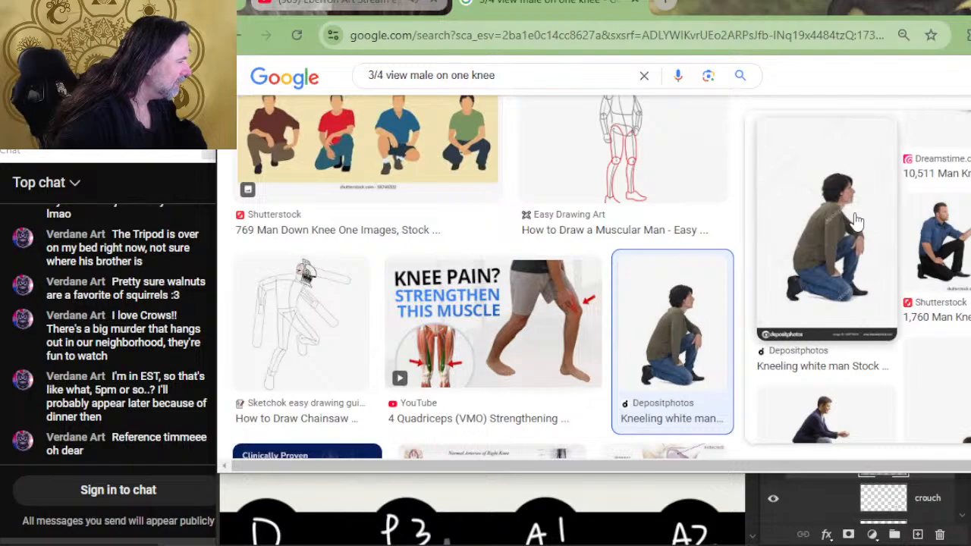
scroll(856, 220, down, 5)
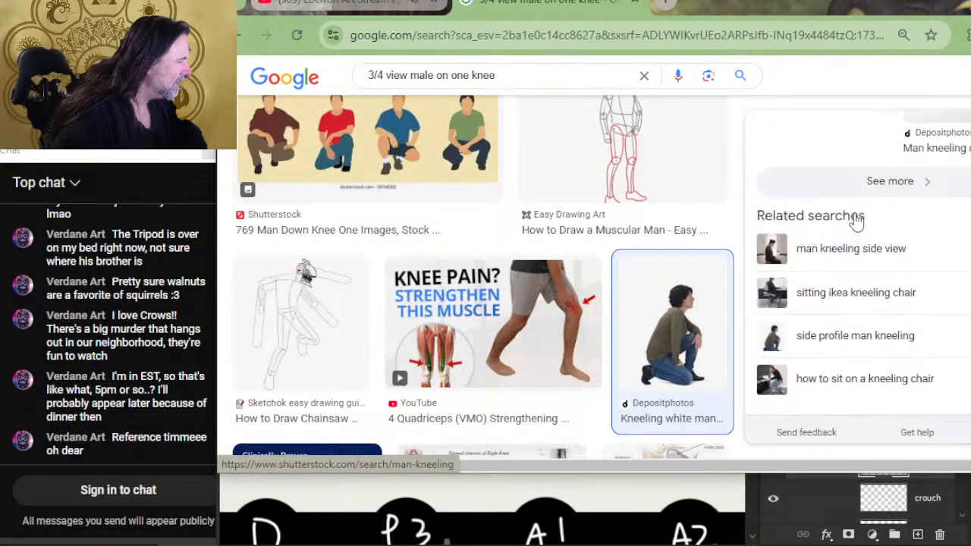
click(894, 182)
- Examine the complete set of related images for a three-quarter view of a man on one knee
scroll(725, 258, down, 1)
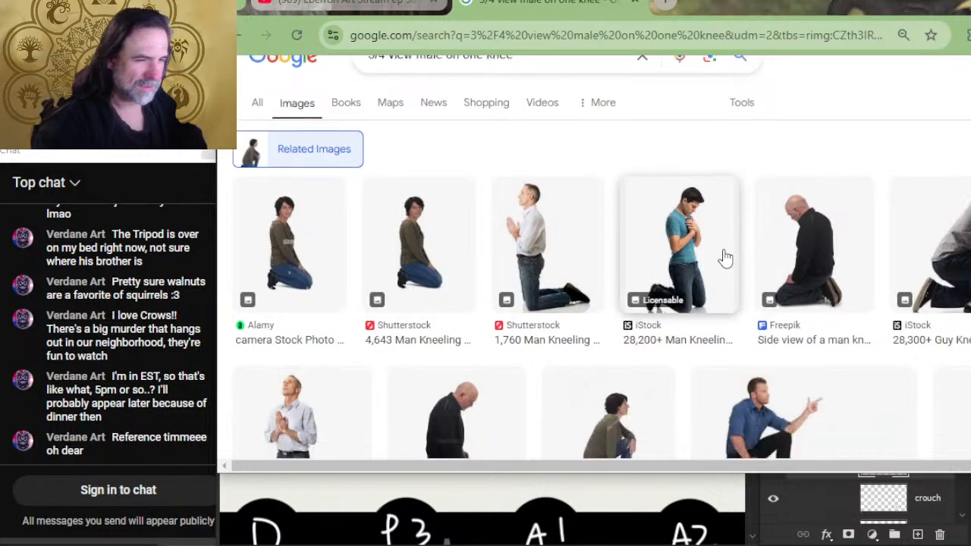
scroll(724, 258, down, 2)
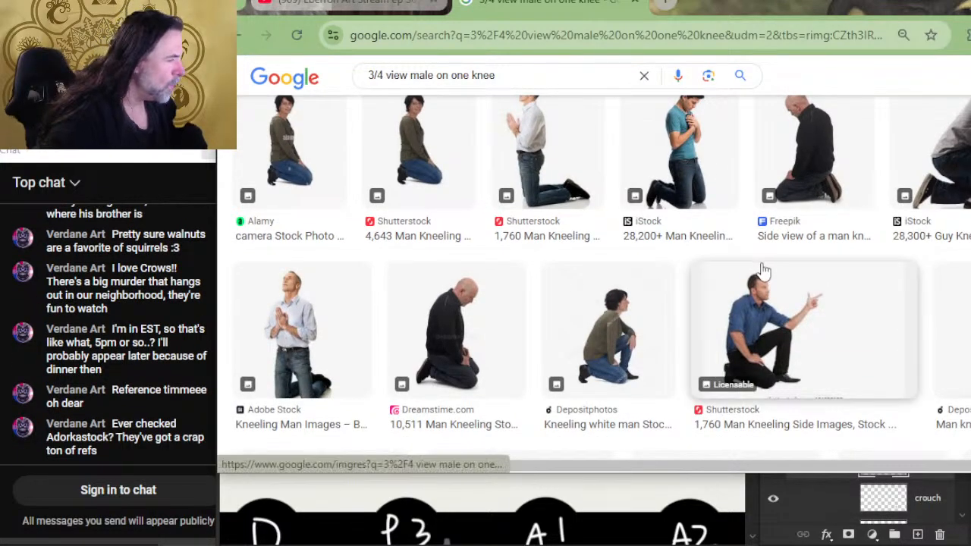
scroll(773, 334, down, 2)
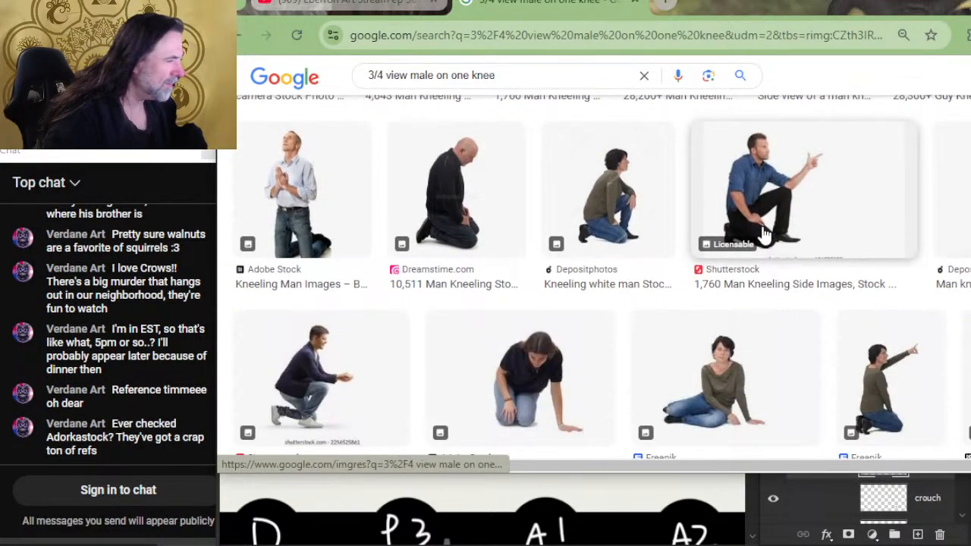
scroll(569, 379, down, 4)
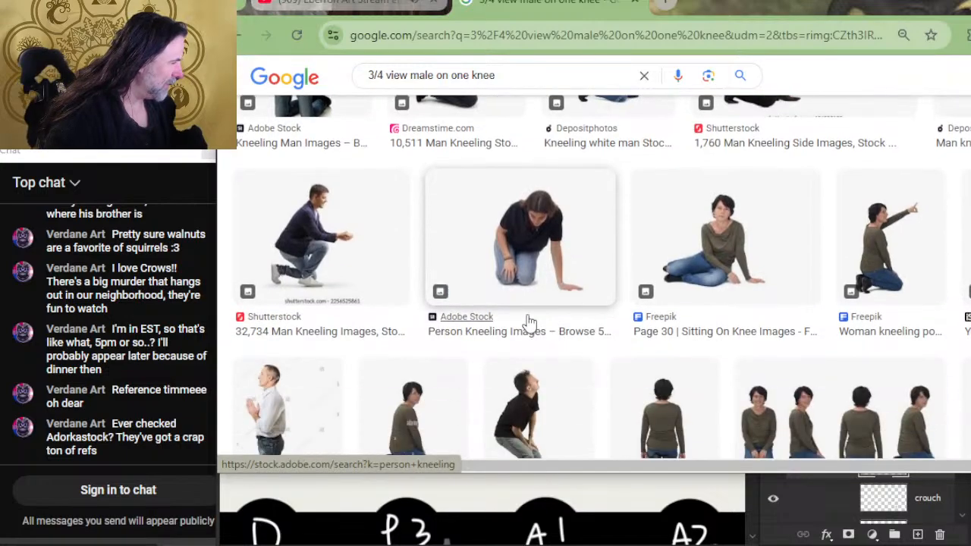
scroll(538, 281, down, 2)
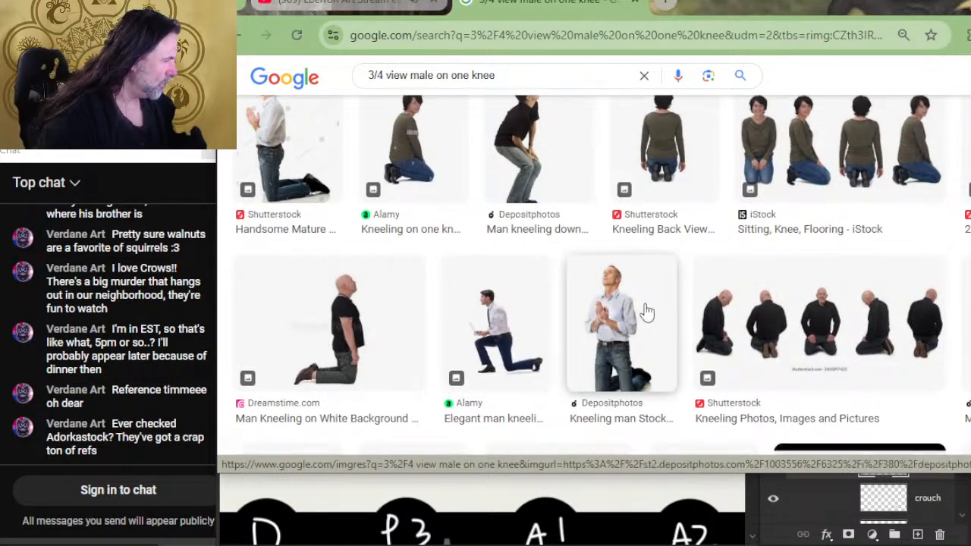
scroll(644, 311, down, 4)
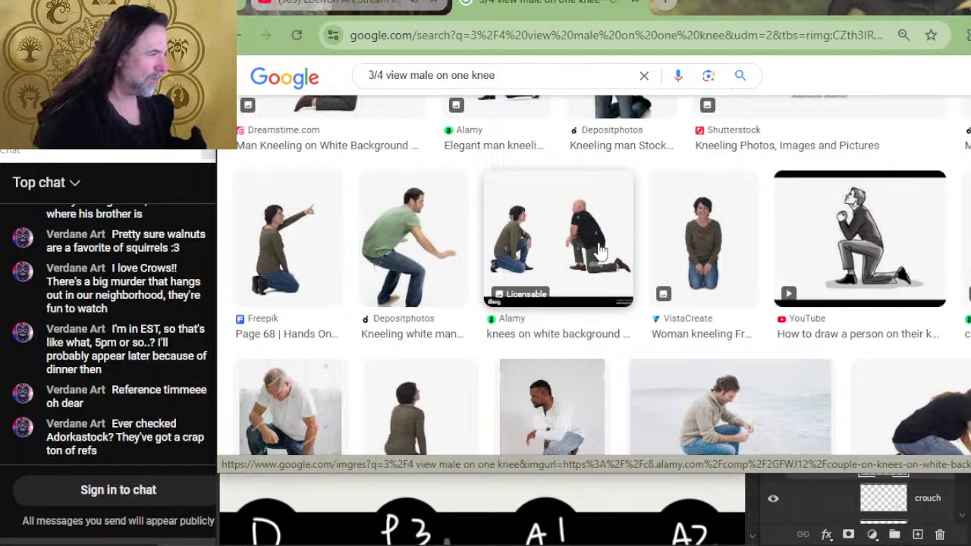
scroll(743, 258, down, 2)
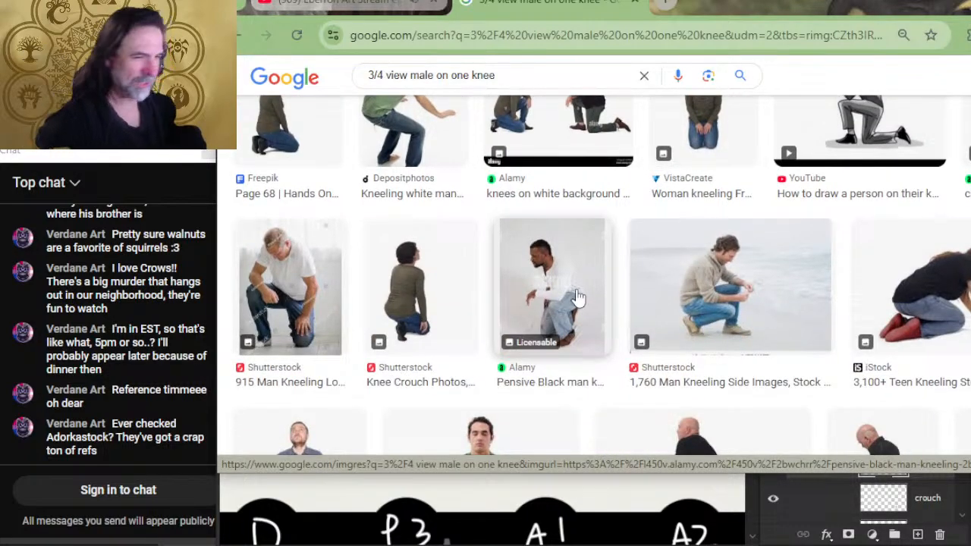
scroll(678, 271, down, 3)
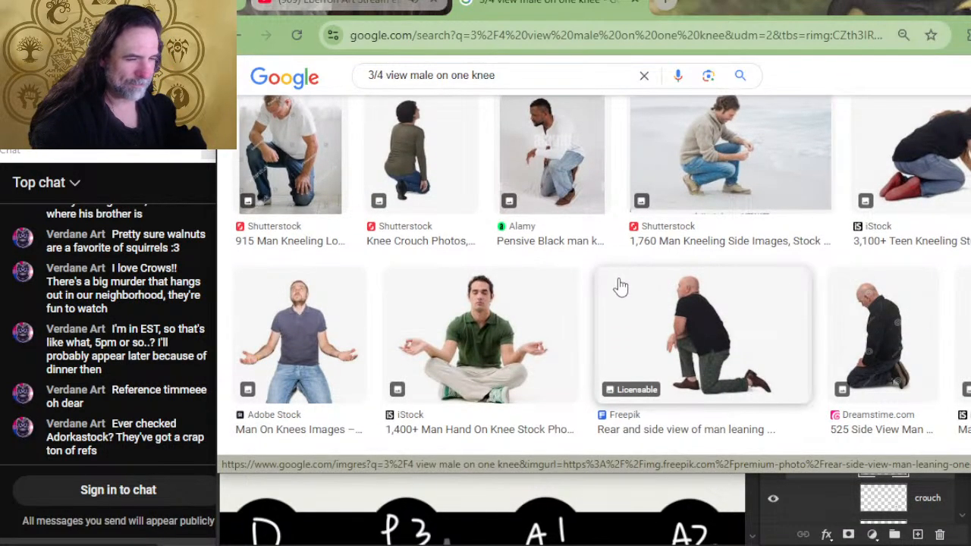
scroll(643, 314, down, 3)
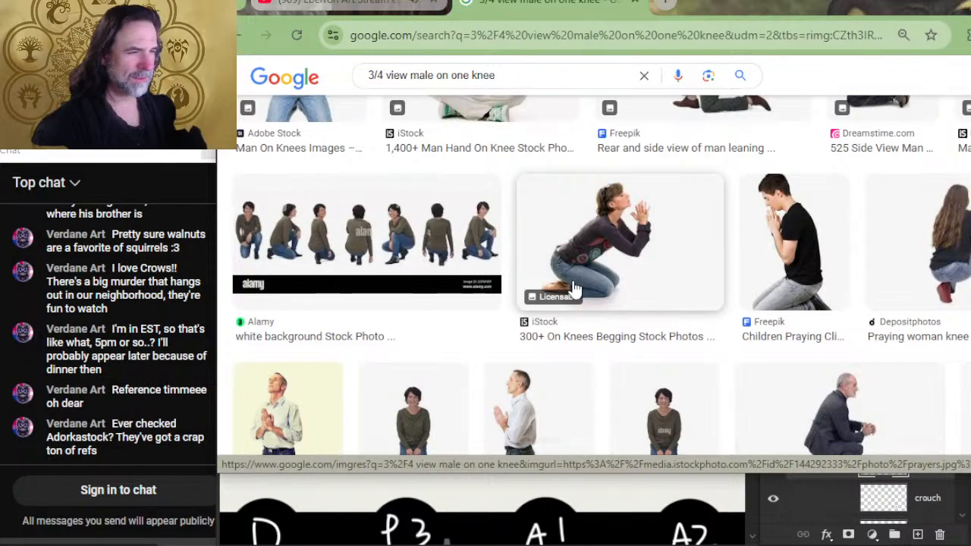
scroll(572, 289, down, 4)
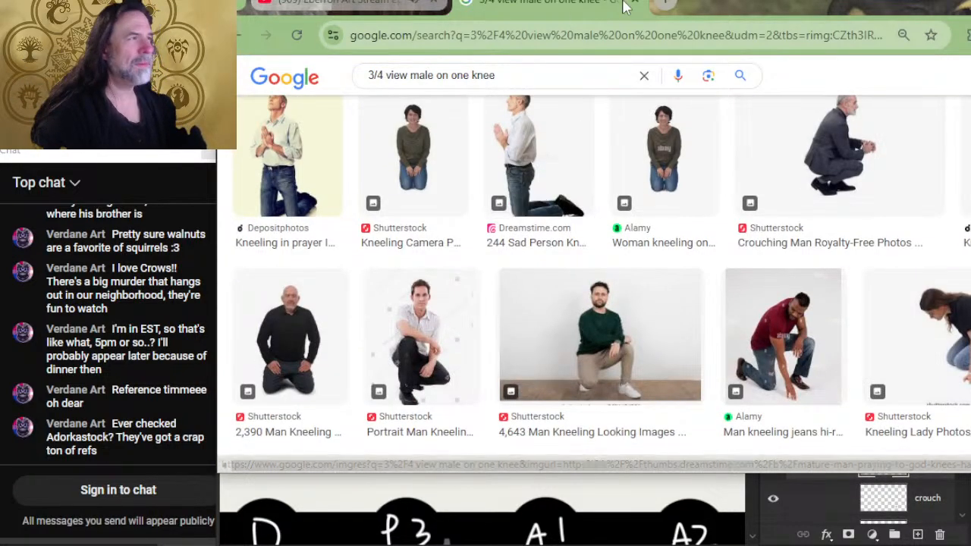
- Search Google in a new tab for "man resting crouch forward quarter view" and show the image results
click(665, 6)
text(ma)
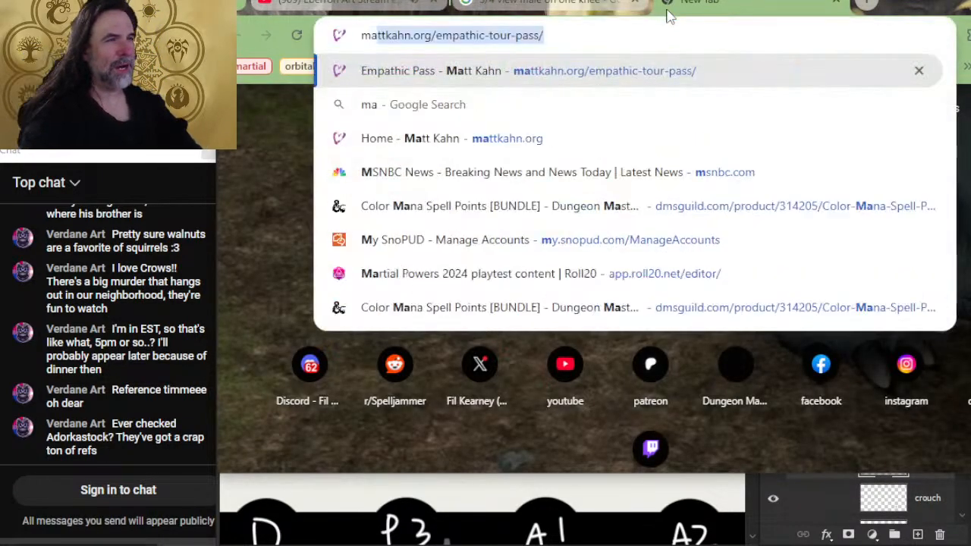
text(n resting c)
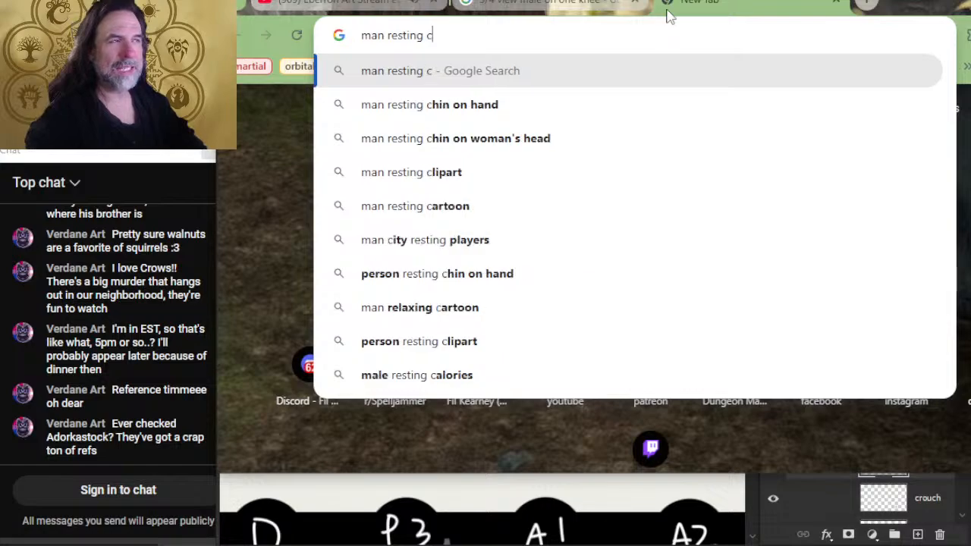
text(rouch )
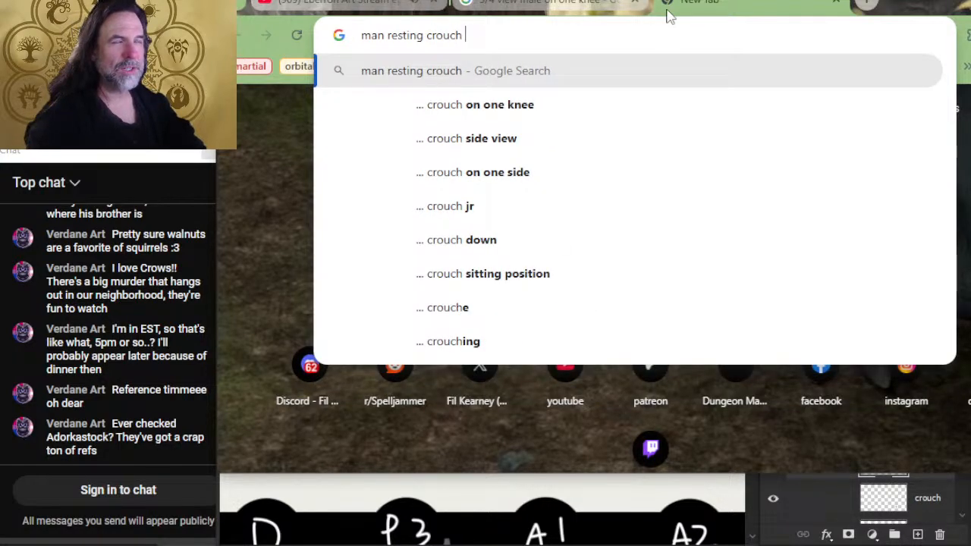
text(fo)
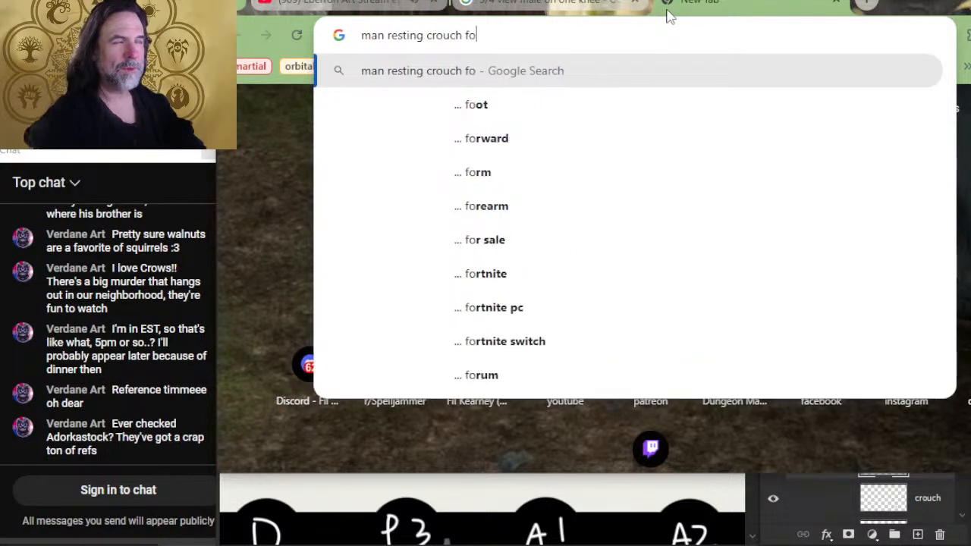
text(rward quarter view\)
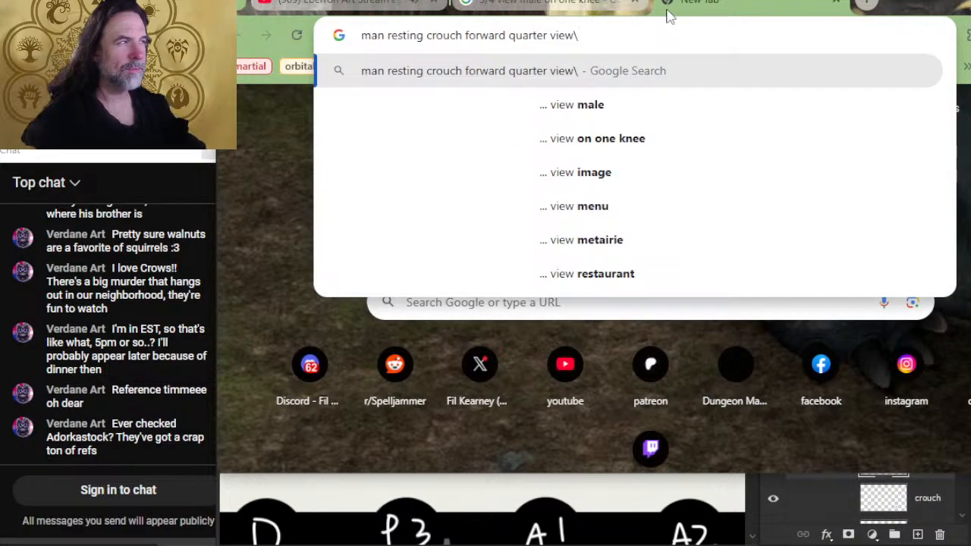
key(BackSpace)
key(Return)
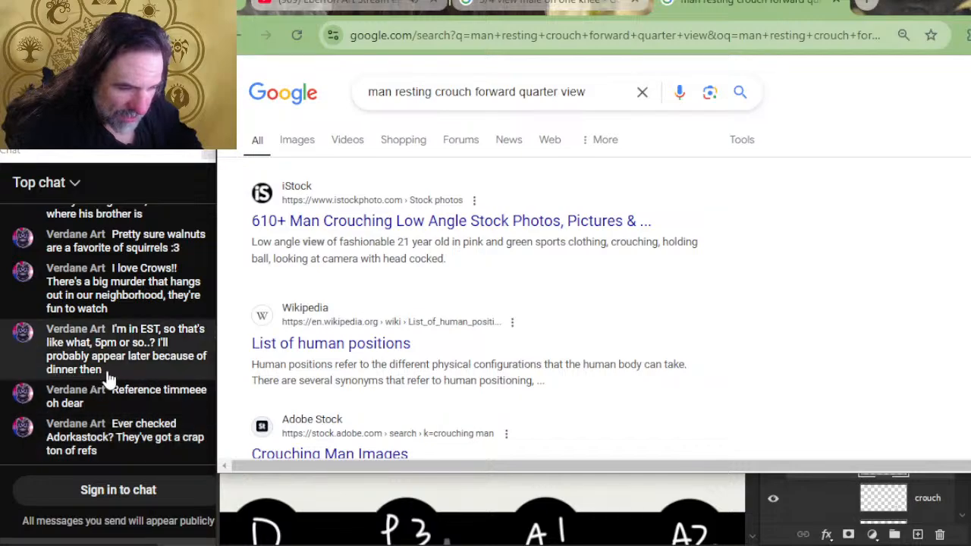
scroll(479, 301, down, 2)
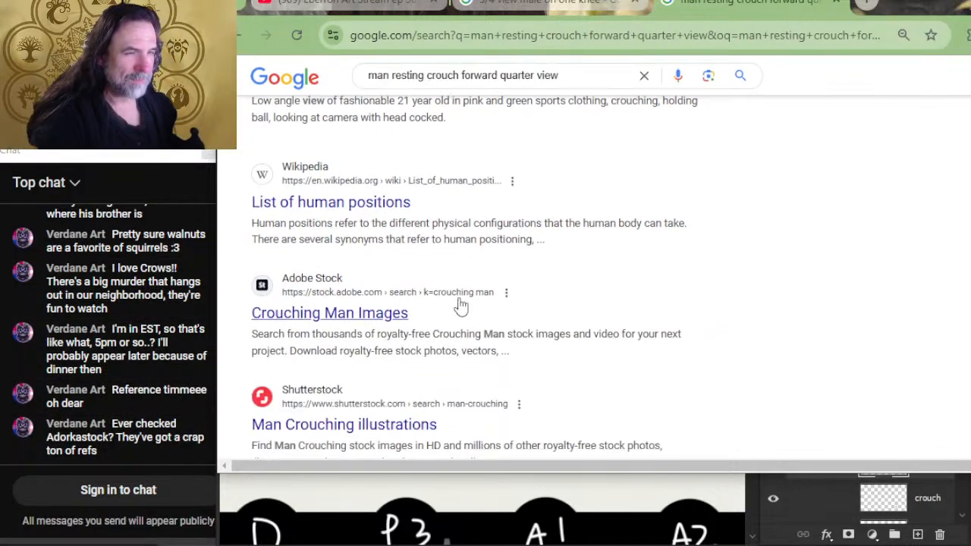
scroll(269, 195, up, 2)
click(296, 154)
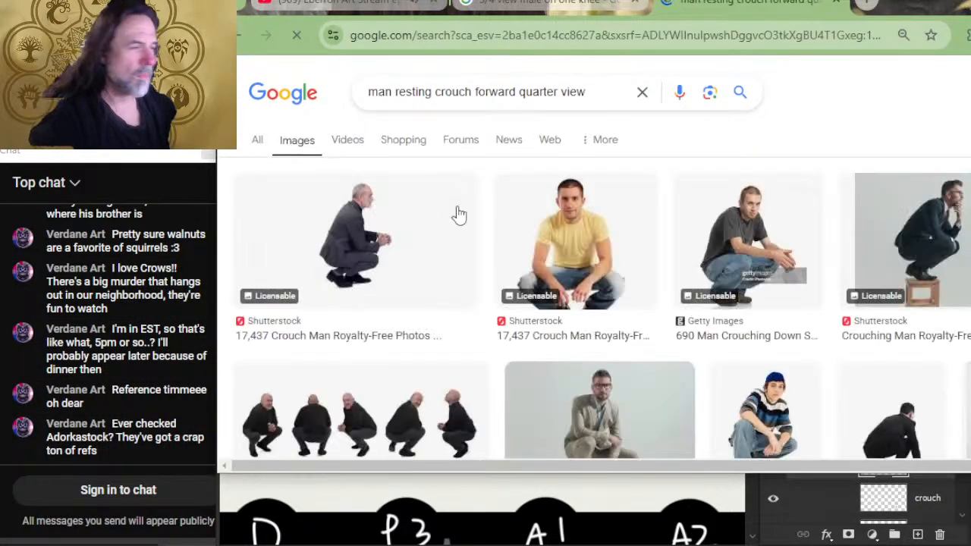
- Look through the crouching man image results for a usable resting pose
scroll(604, 228, down, 2)
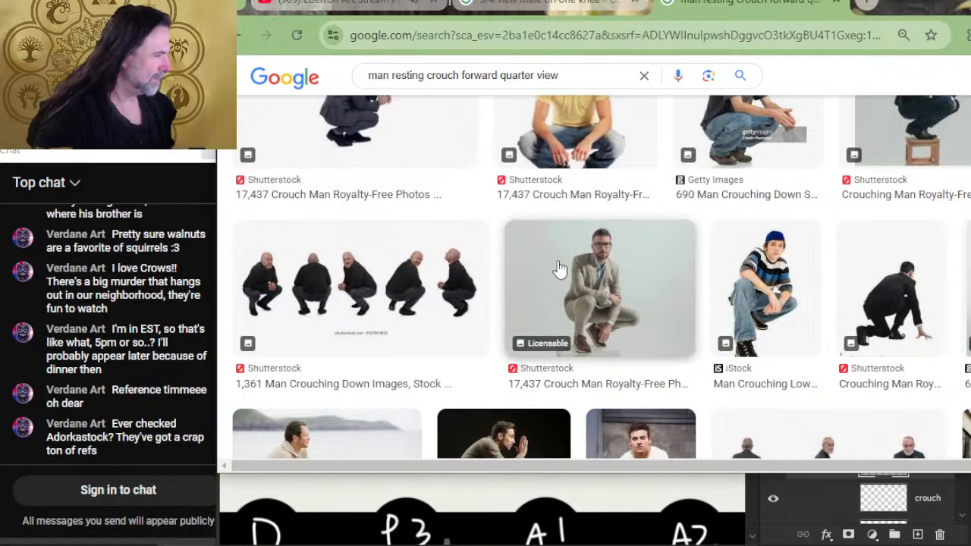
scroll(455, 213, down, 1)
scroll(450, 201, down, 1)
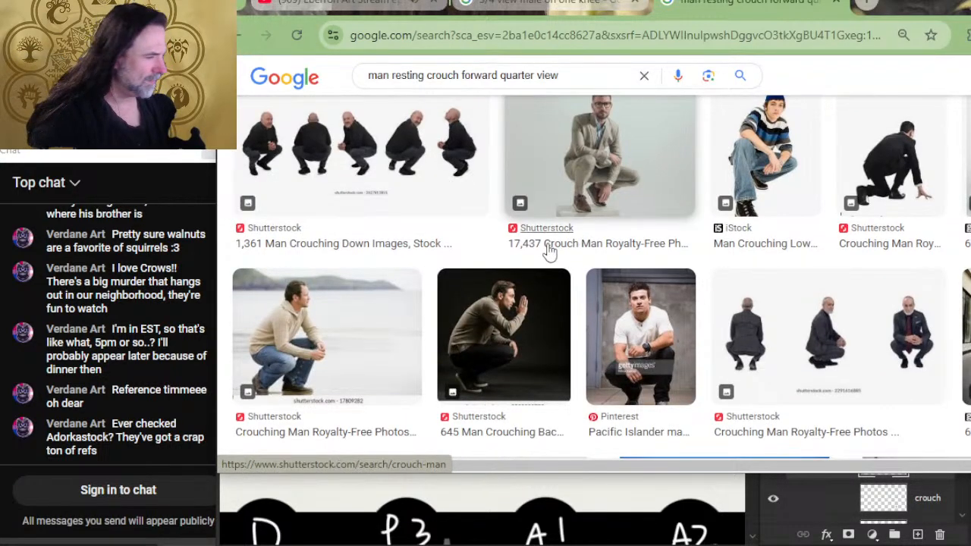
scroll(542, 246, down, 2)
scroll(535, 226, down, 4)
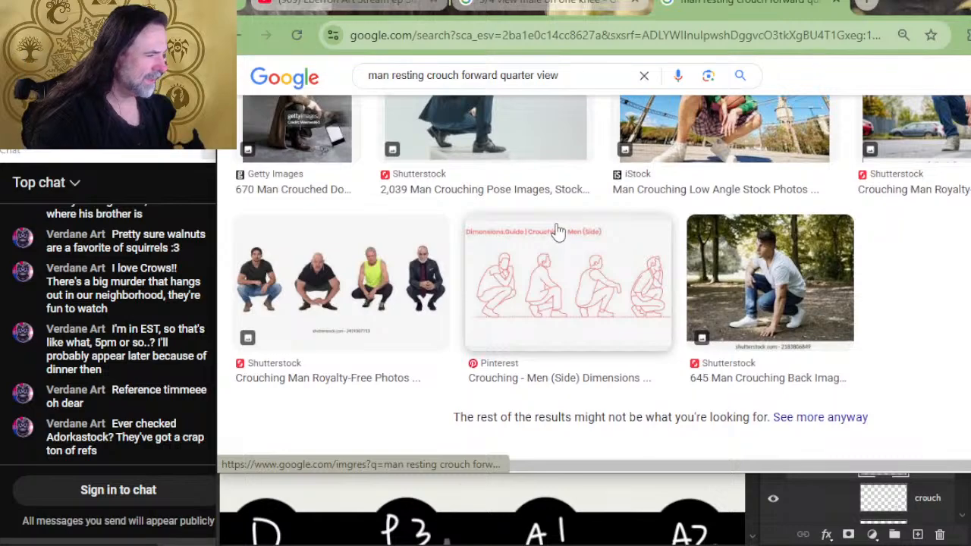
scroll(561, 278, up, 10)
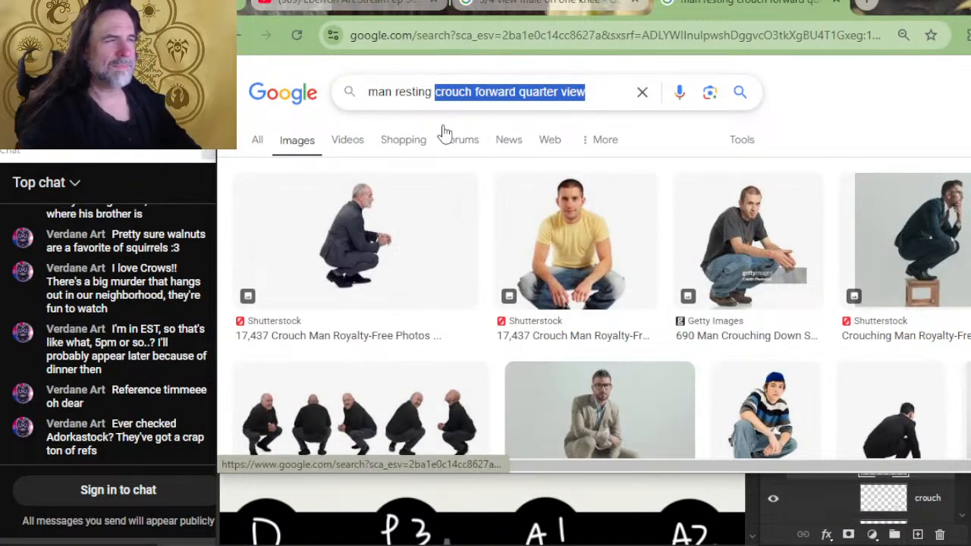
- Change the image search to "man sitting on one foot" and look through the results for a suitable pose
text(on)
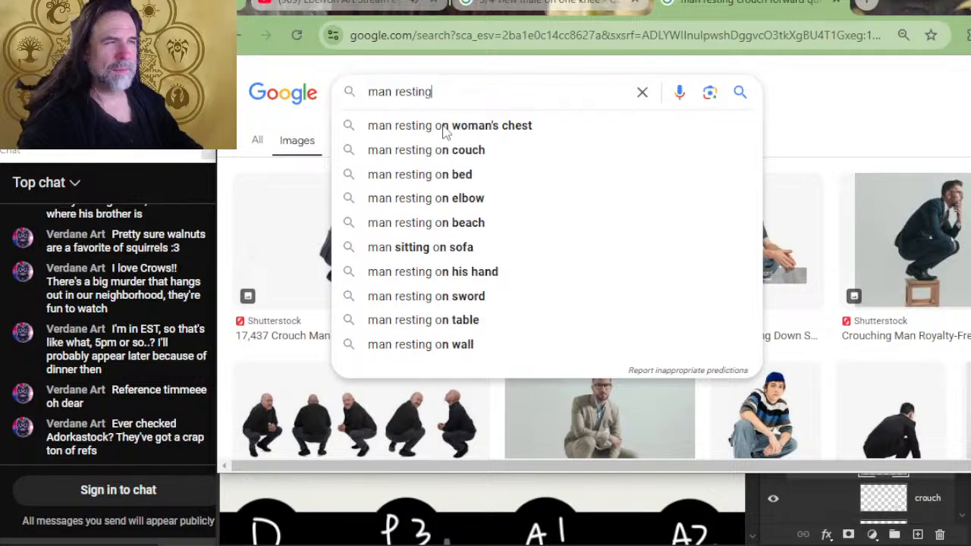
key(BackSpace)
key(BackSpace)
key(BackSpace)
key(BackSpace)
key(BackSpace)
key(BackSpace)
key(BackSpace)
key(BackSpace)
text(s)
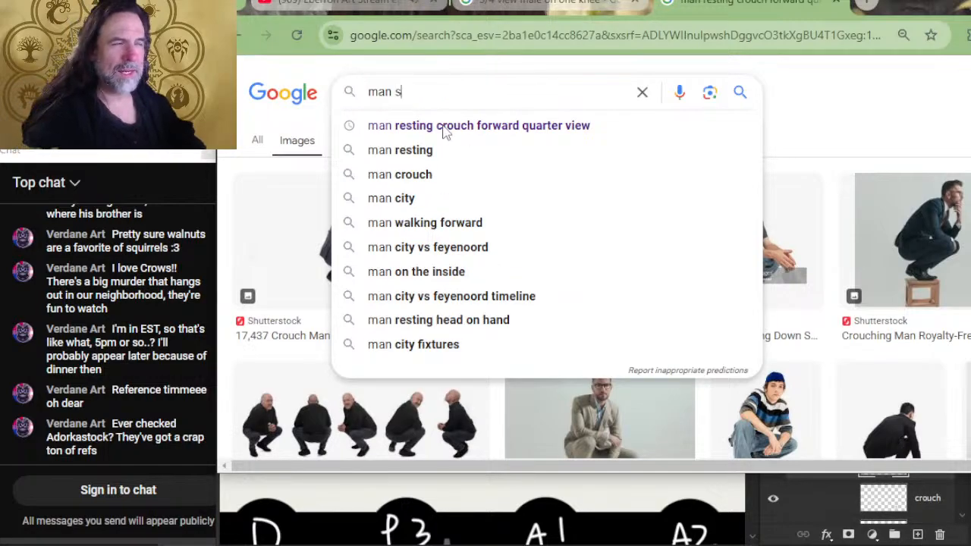
text(itting on one f)
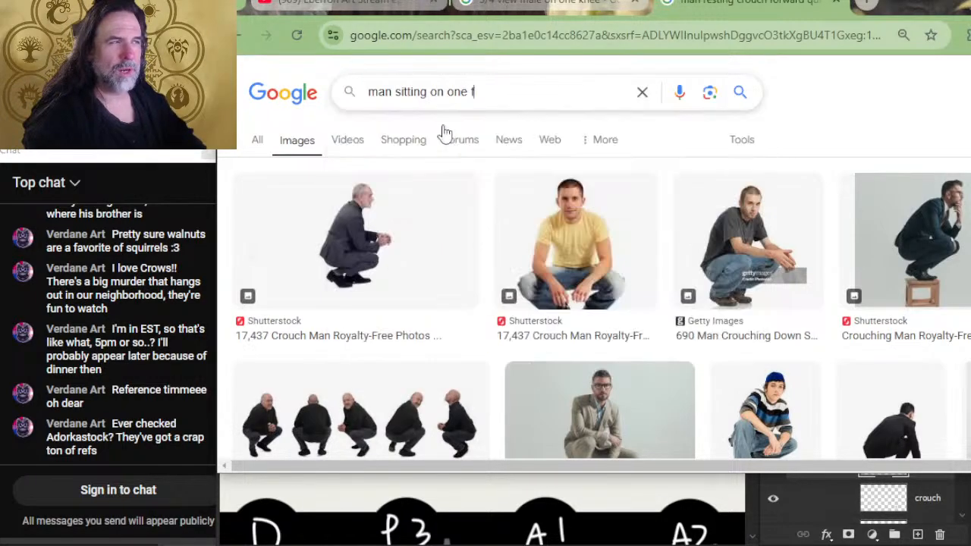
text(oot)
key(Return)
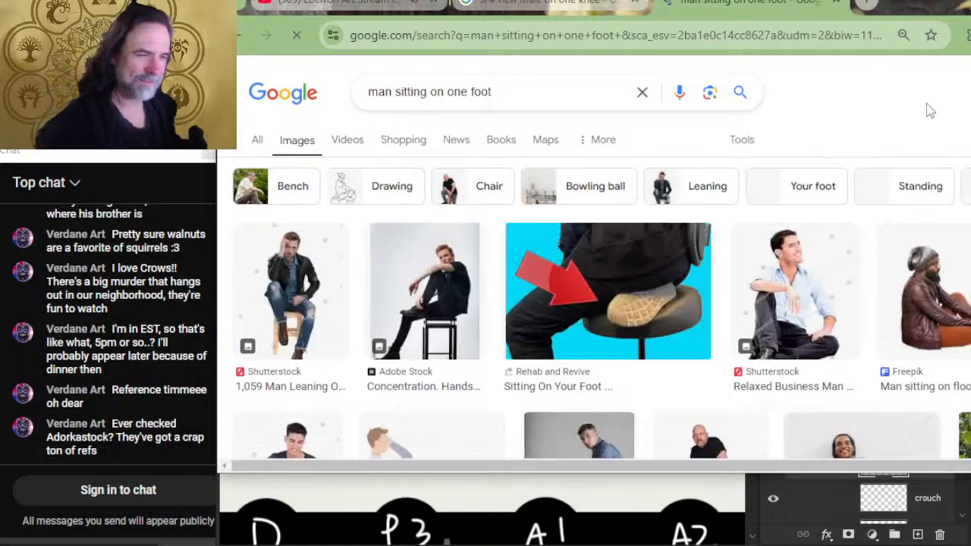
scroll(704, 127, down, 2)
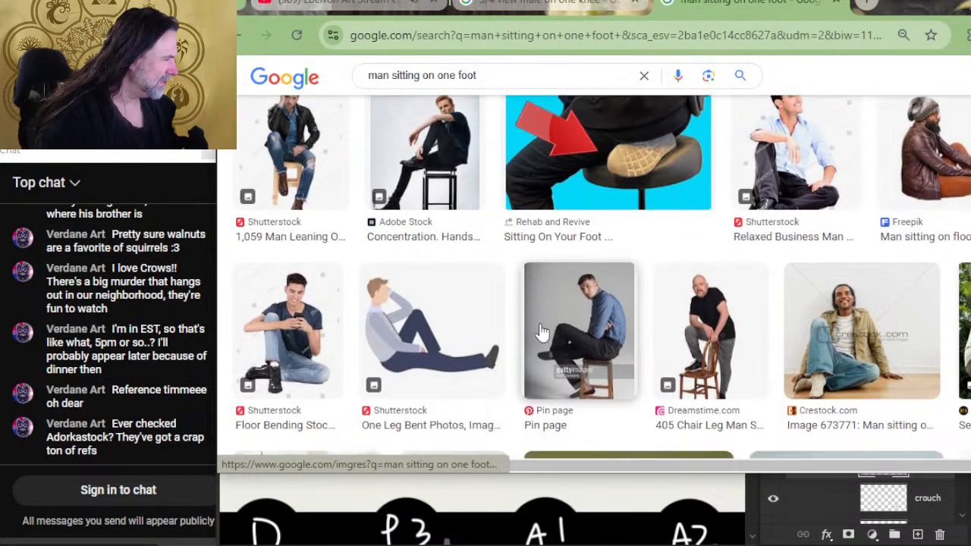
scroll(542, 330, down, 4)
scroll(494, 194, down, 1)
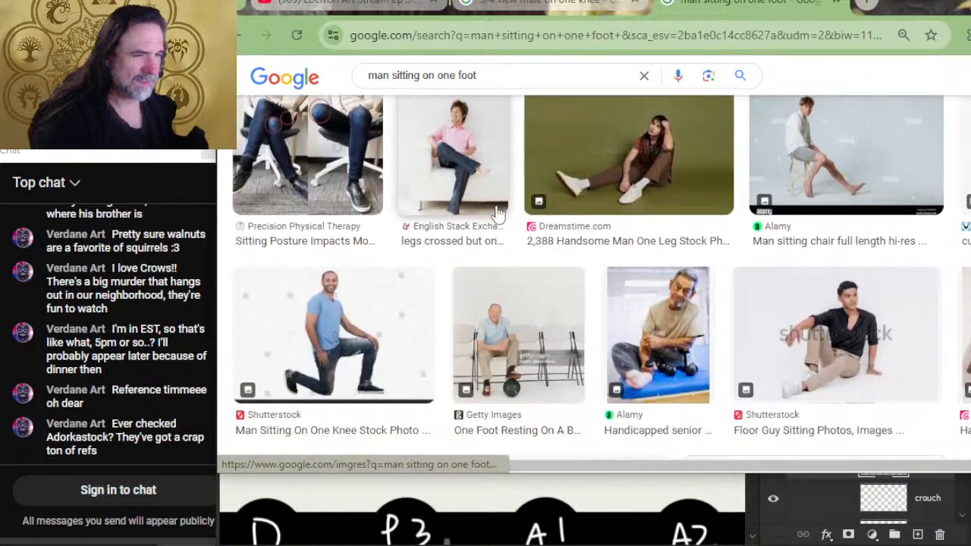
- Change the image search to "man kneeling on one foot"
scroll(494, 261, up, 7)
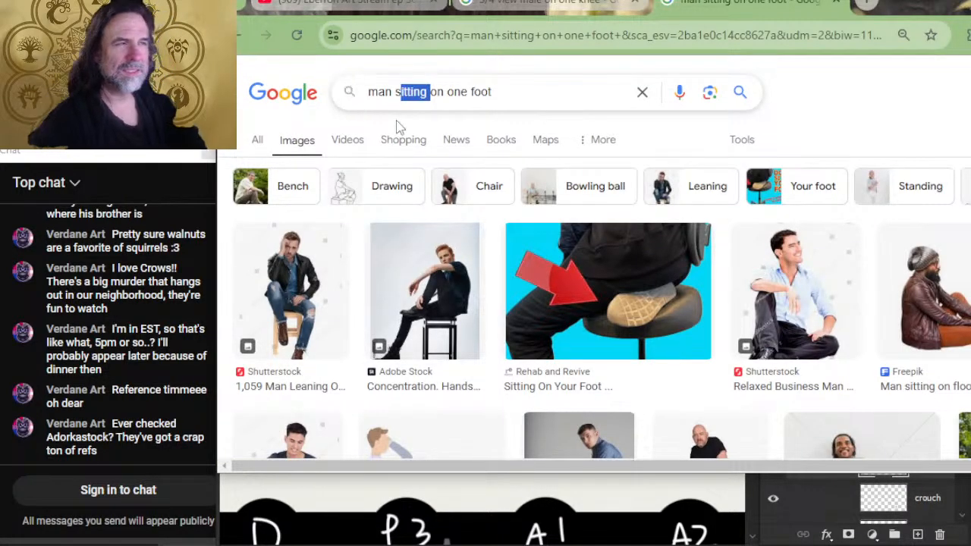
key(BackSpace)
text(kneel)
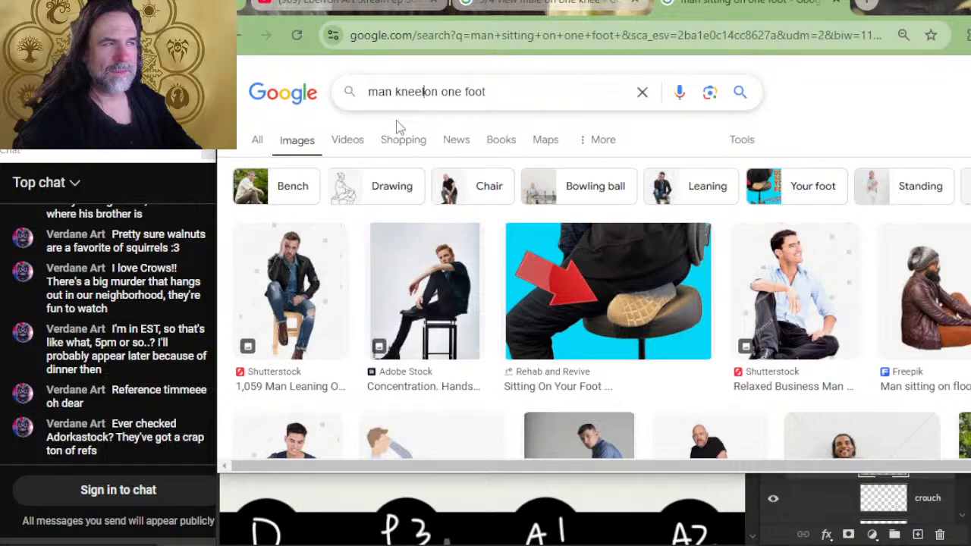
key(Return)
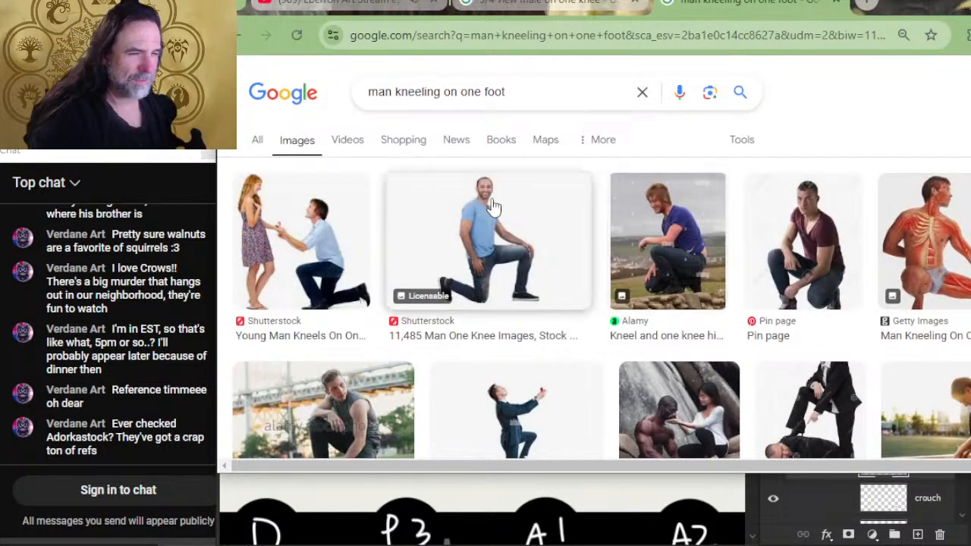
- Look through the image results for "man kneeling on one foot" for a suitable kneeling pose reference
scroll(455, 258, down, 2)
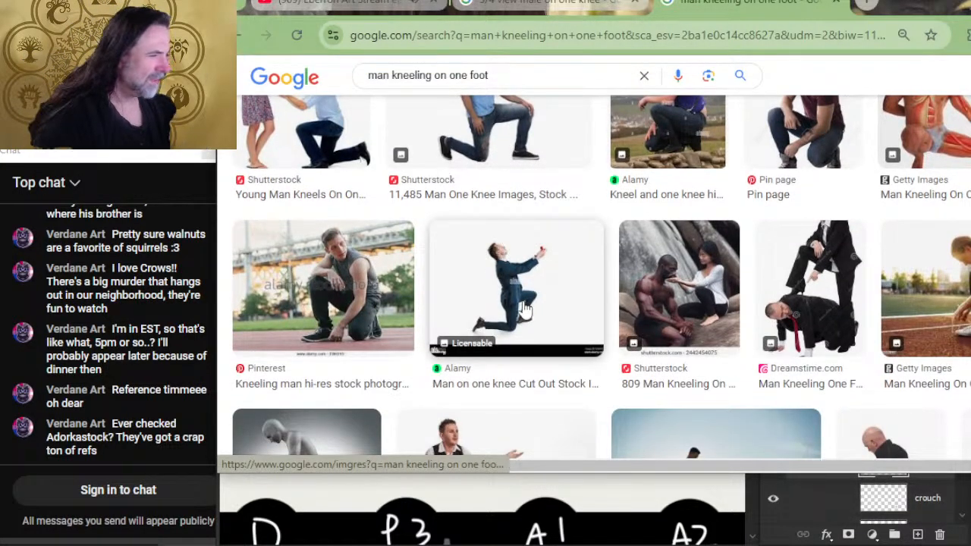
scroll(539, 243, down, 2)
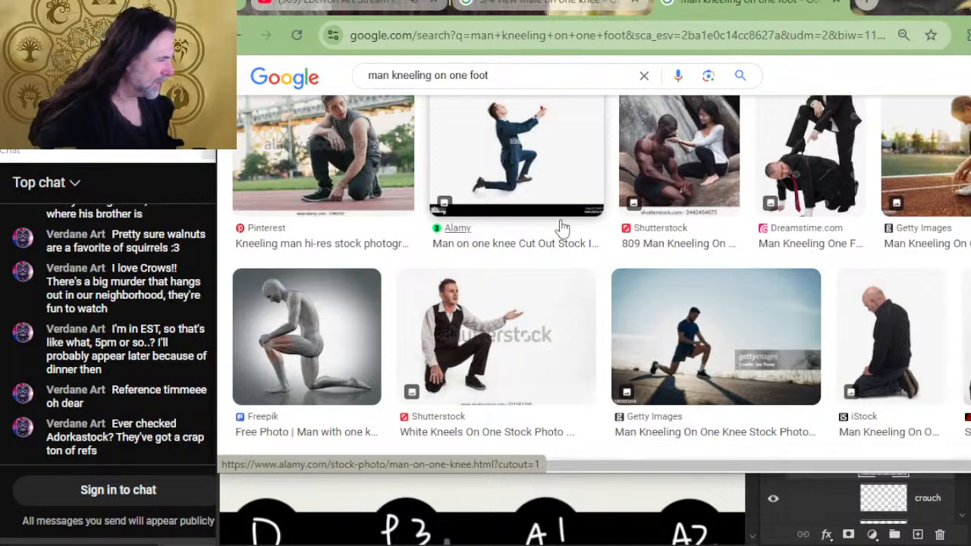
scroll(561, 226, down, 4)
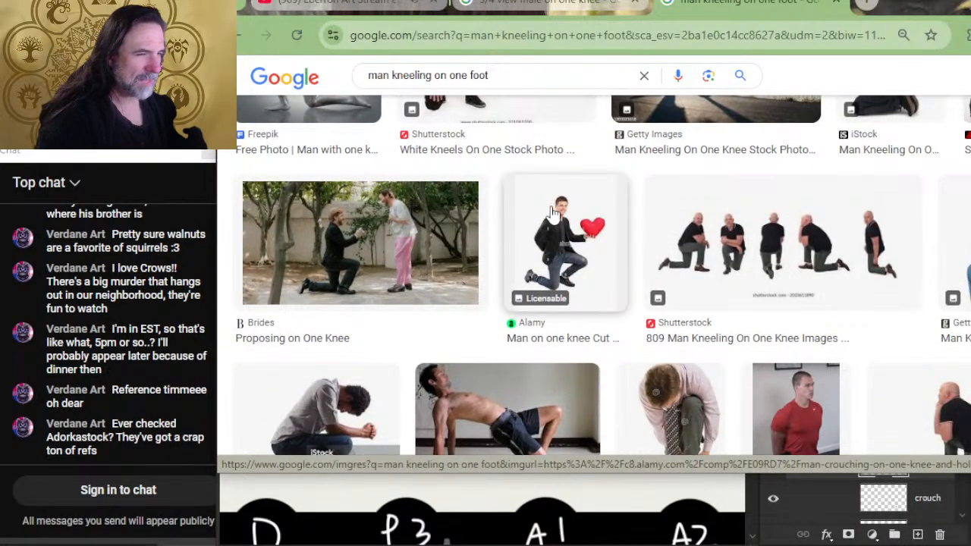
scroll(554, 212, down, 2)
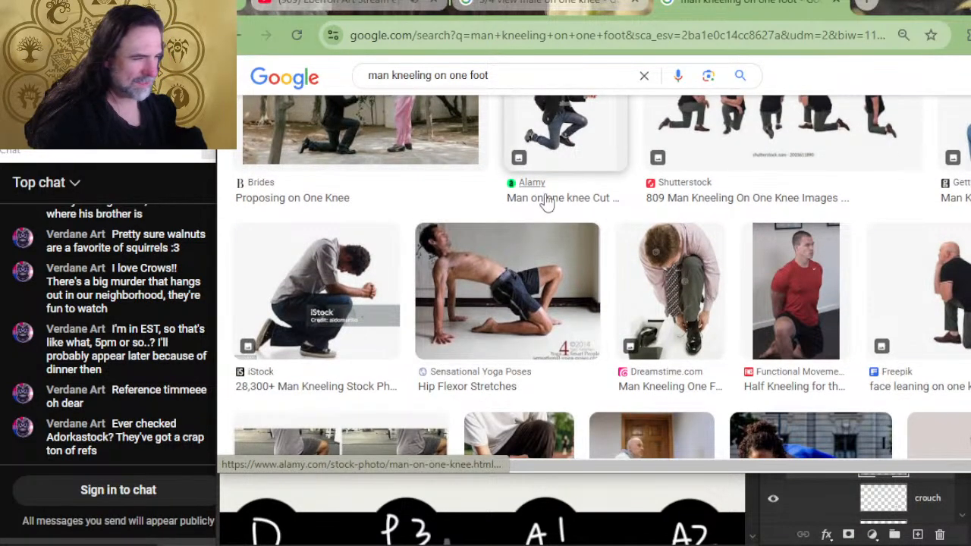
scroll(472, 163, down, 2)
scroll(523, 221, down, 4)
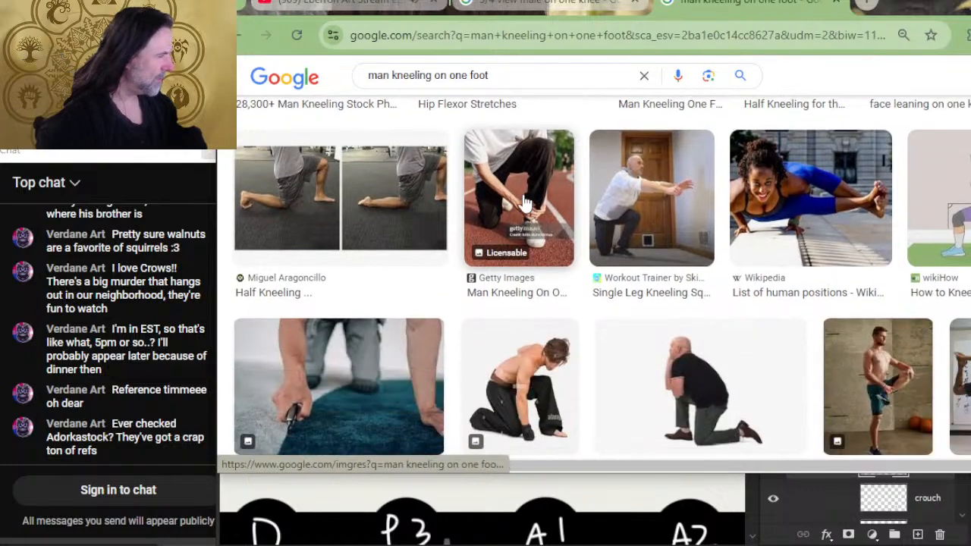
scroll(592, 266, down, 2)
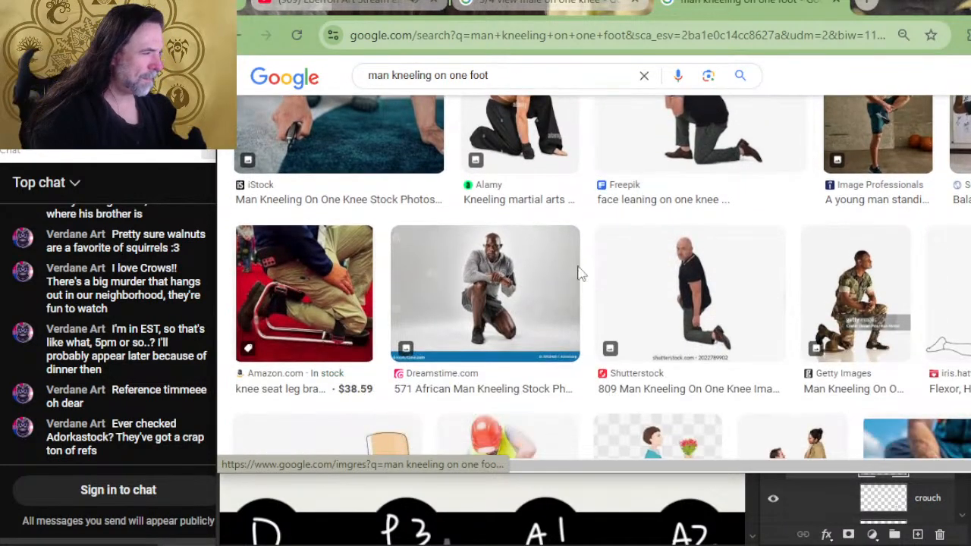
scroll(489, 425, down, 2)
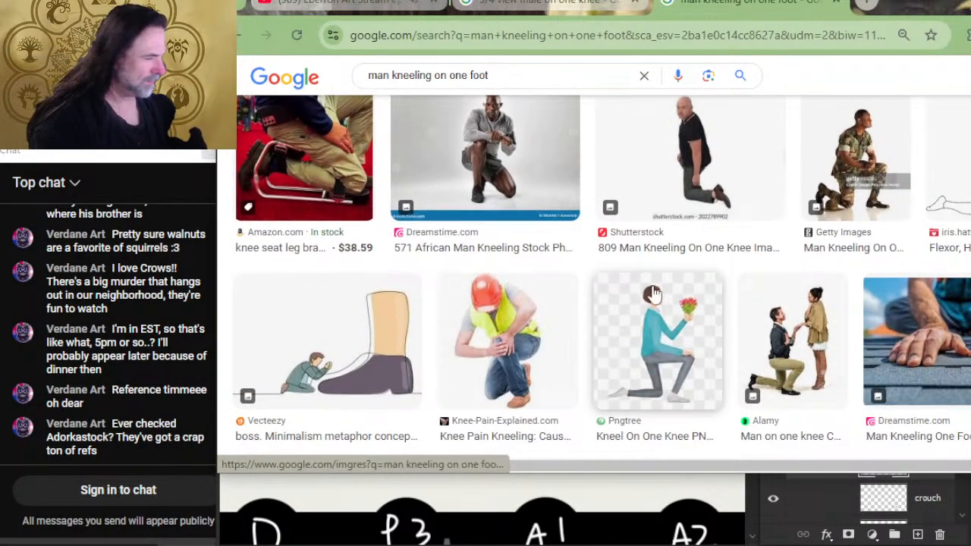
scroll(555, 307, down, 4)
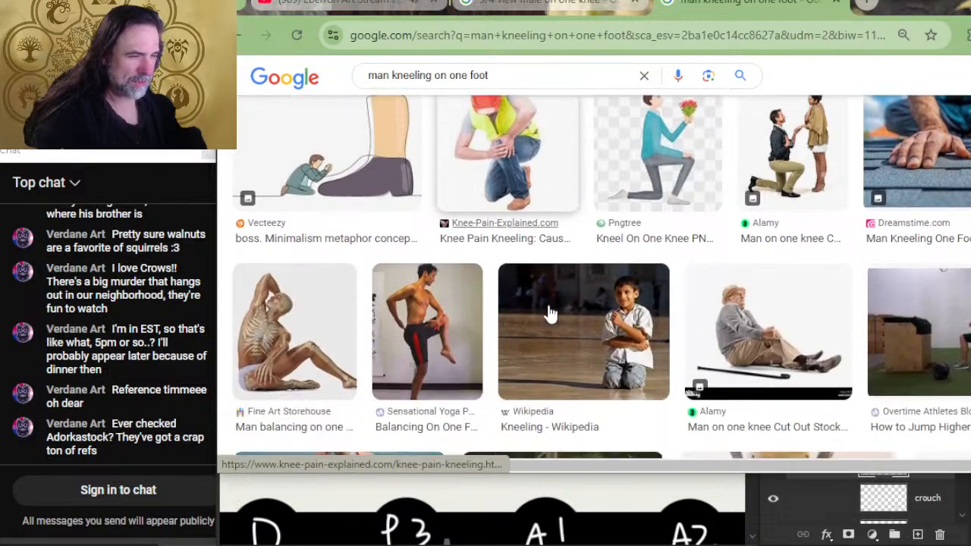
scroll(558, 296, down, 4)
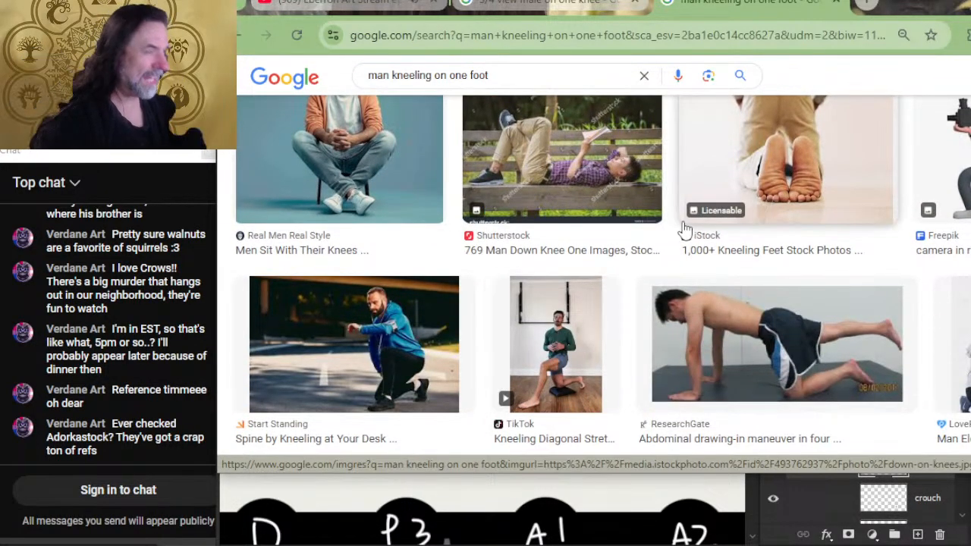
scroll(660, 205, down, 4)
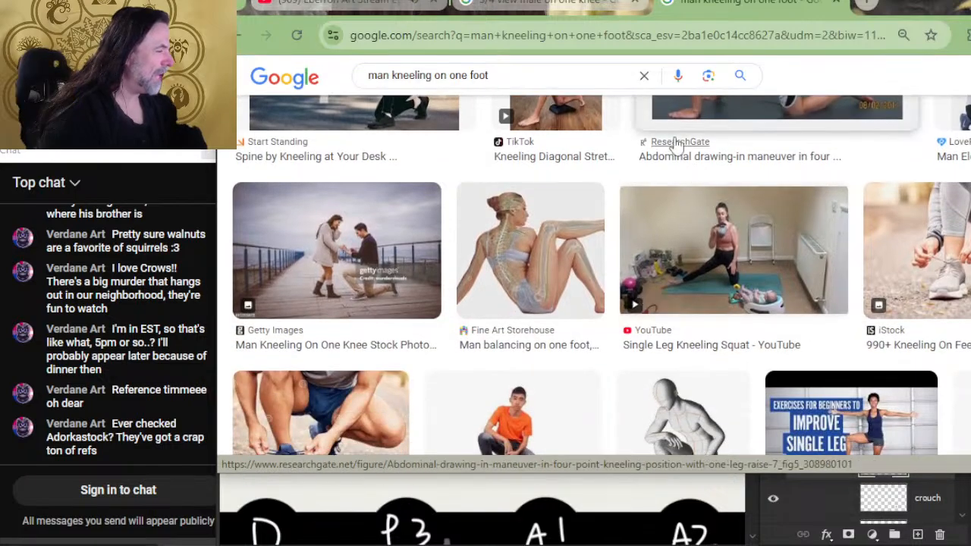
scroll(627, 217, down, 2)
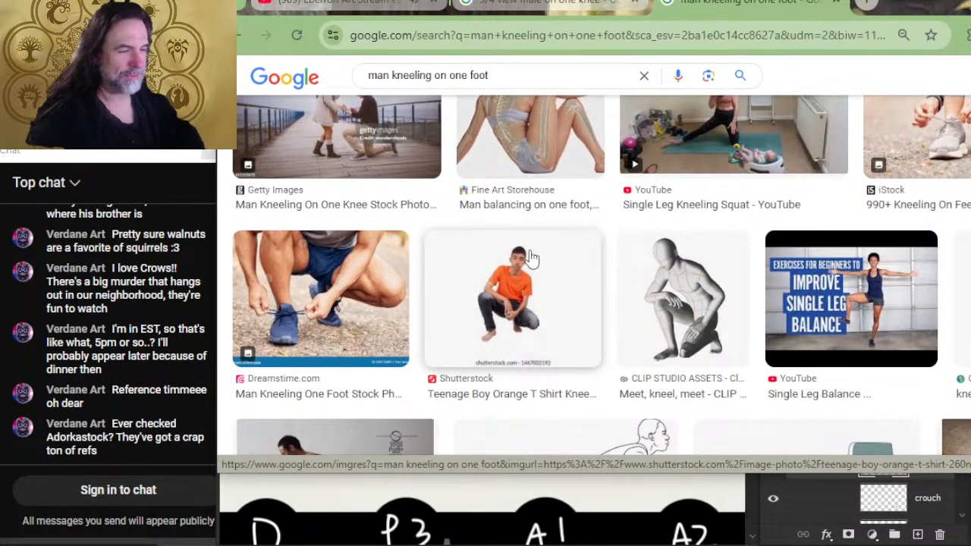
scroll(531, 326, down, 2)
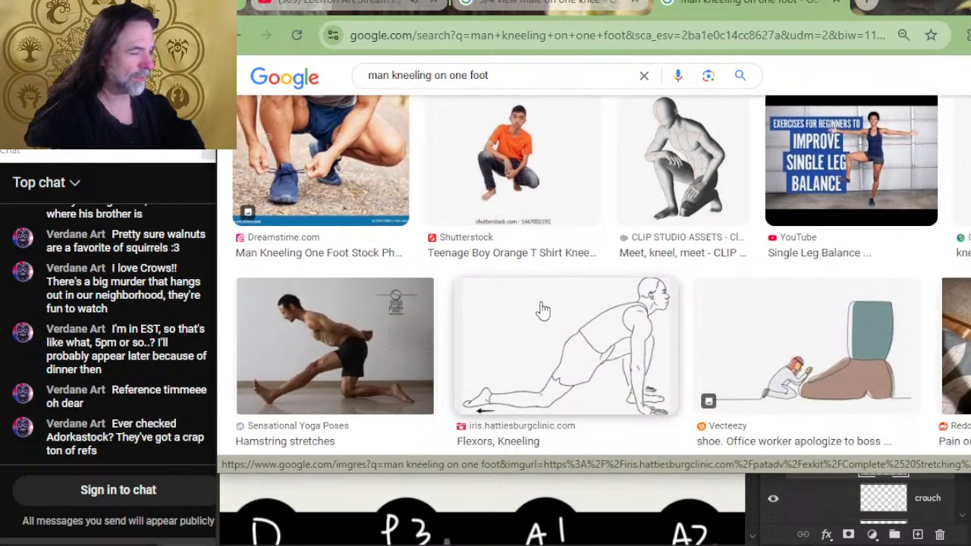
scroll(527, 308, down, 4)
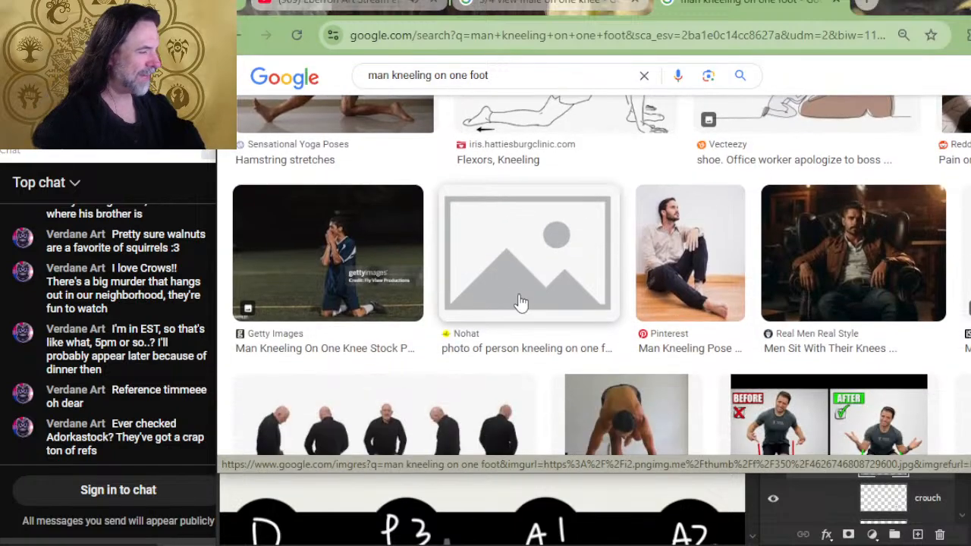
scroll(622, 187, down, 2)
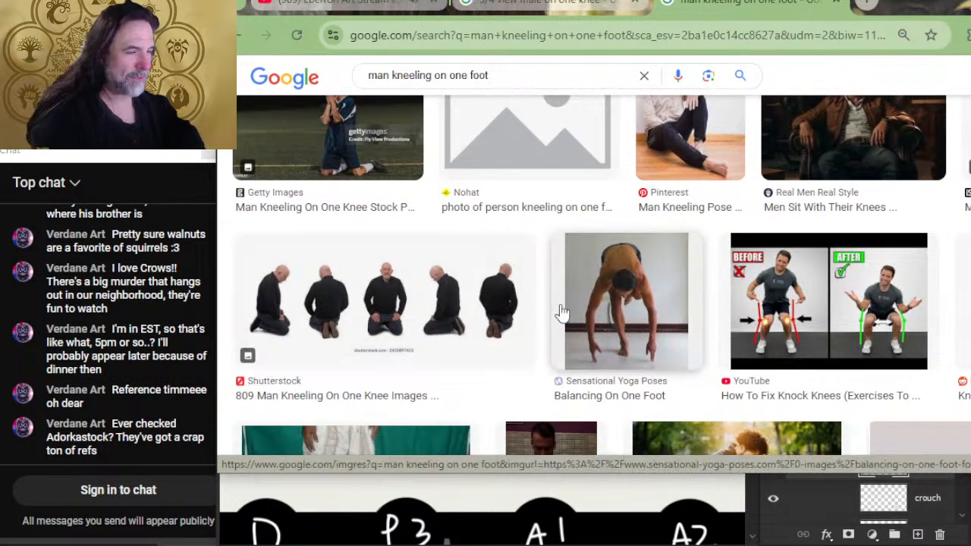
scroll(631, 350, down, 2)
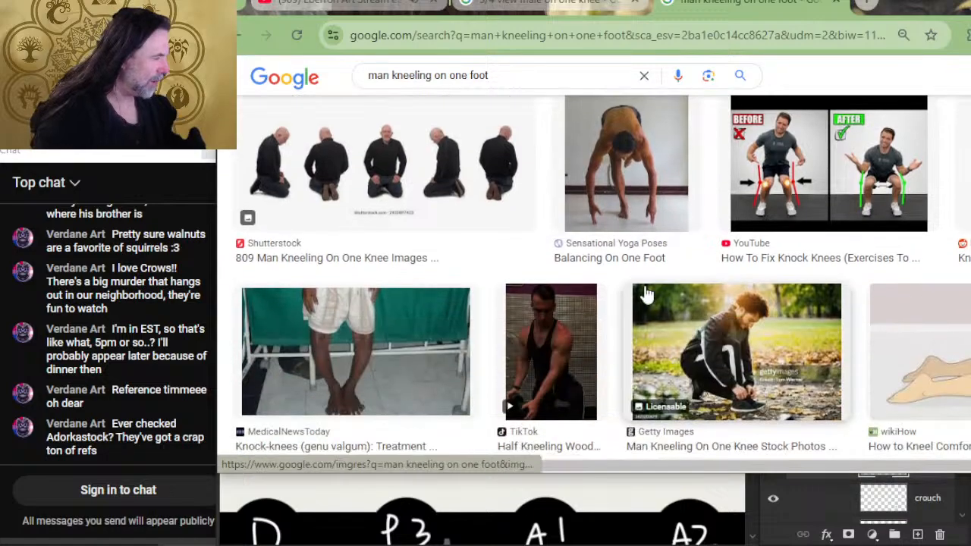
scroll(538, 281, down, 3)
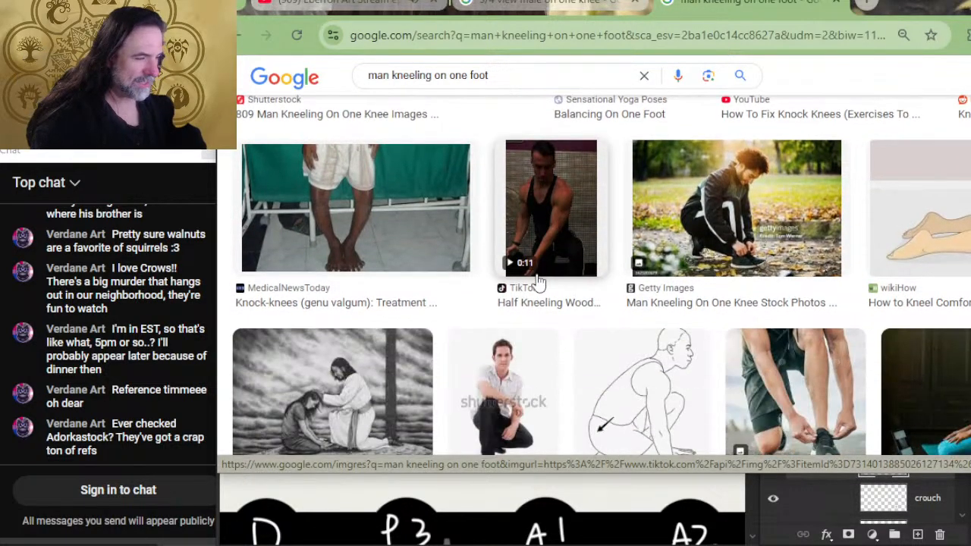
scroll(553, 311, down, 2)
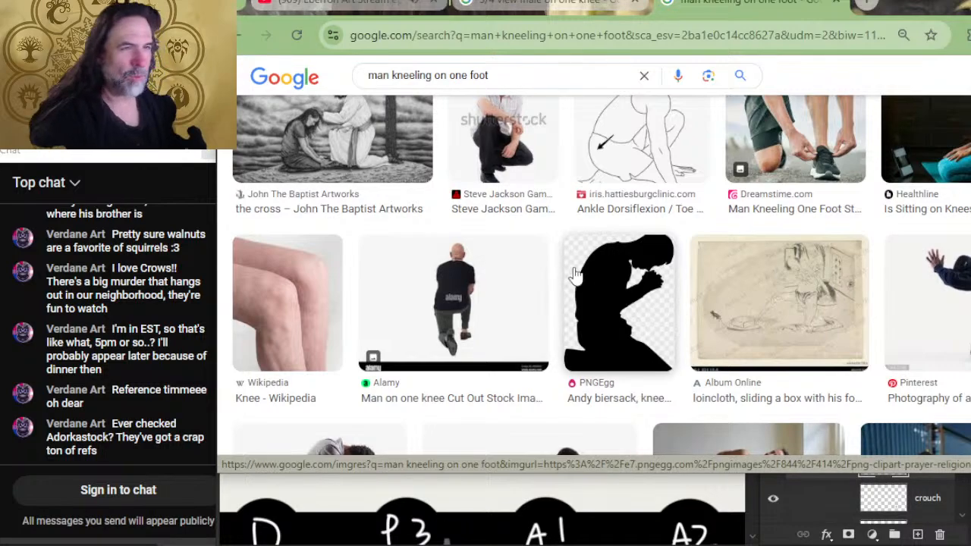
scroll(568, 283, down, 2)
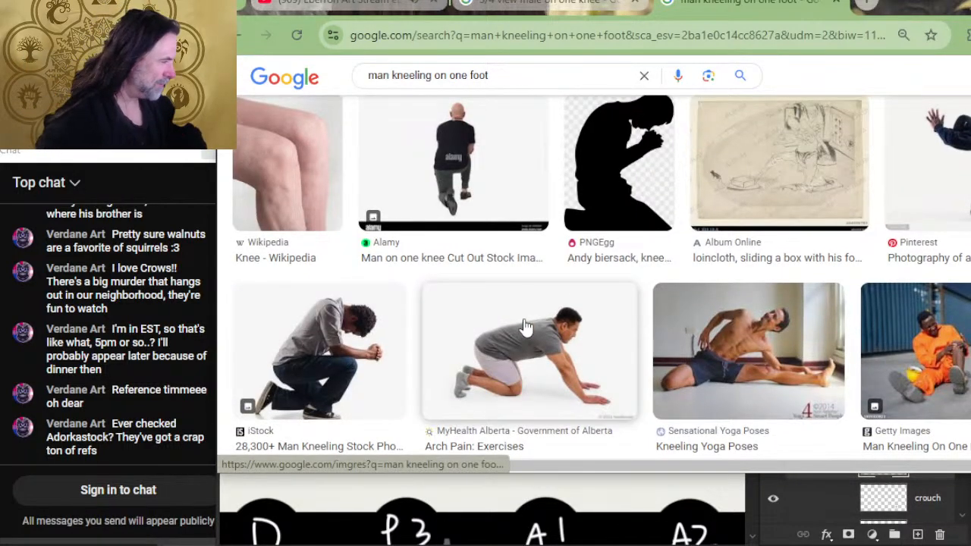
scroll(526, 336, down, 4)
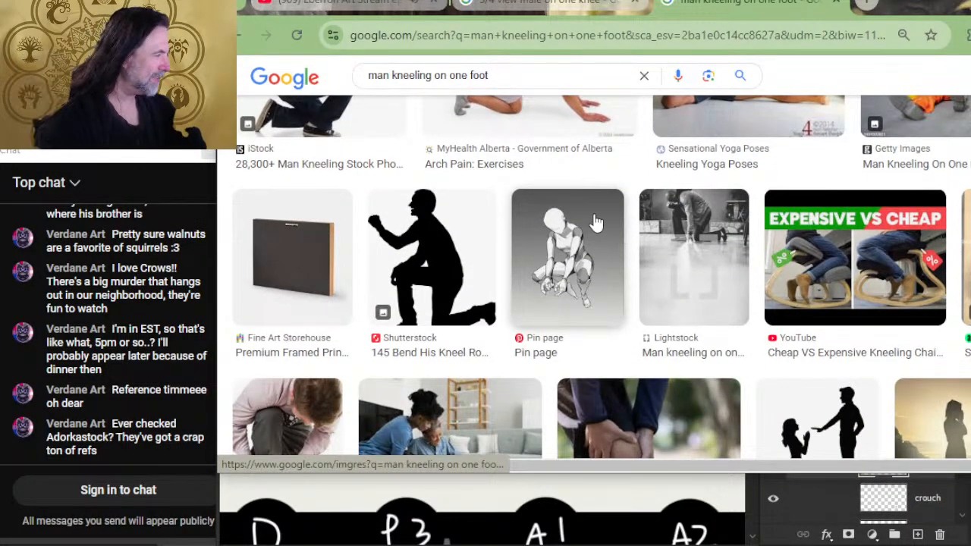
scroll(596, 222, down, 4)
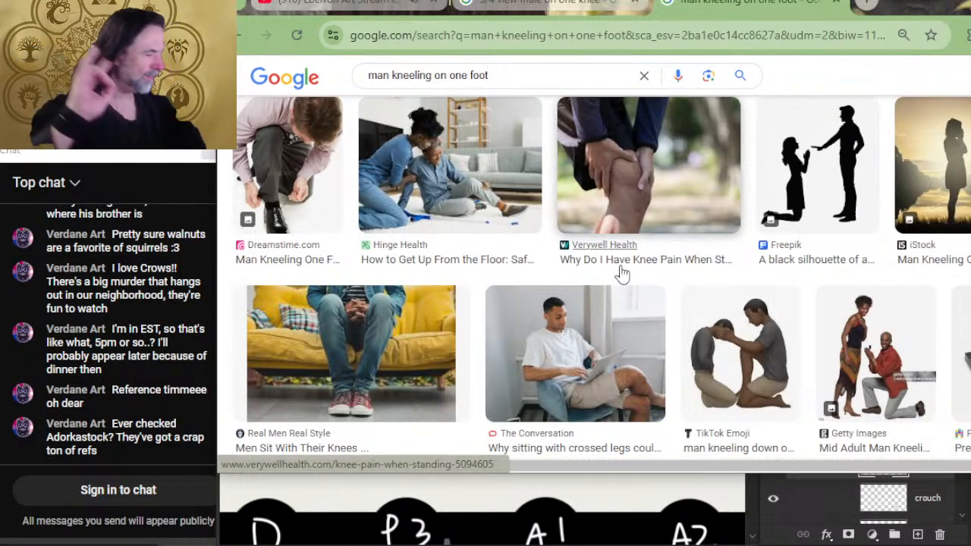
scroll(556, 277, down, 2)
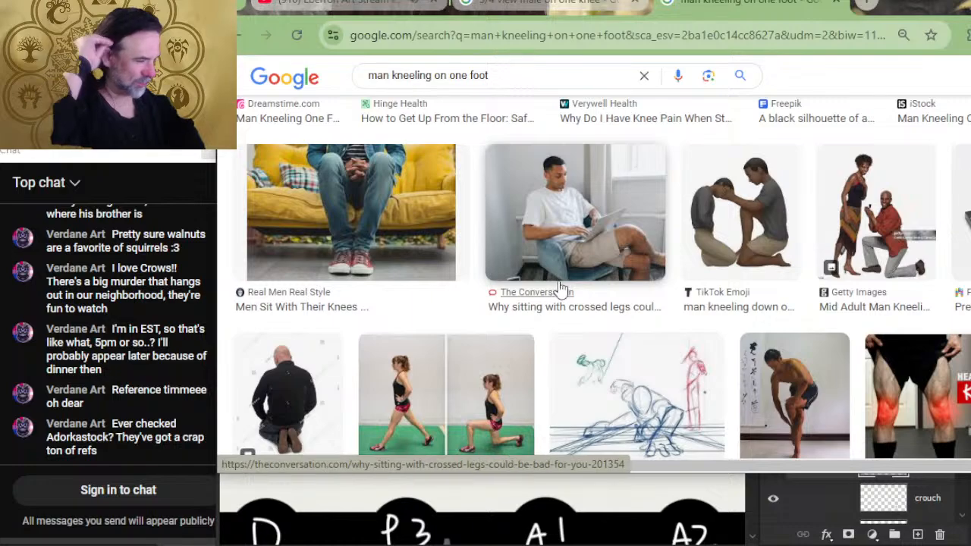
scroll(576, 243, down, 3)
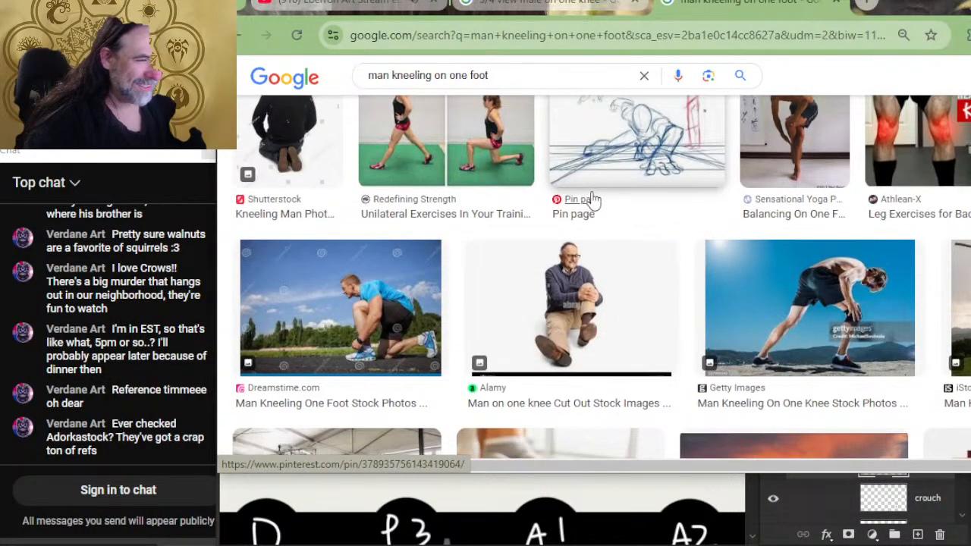
scroll(781, 228, down, 2)
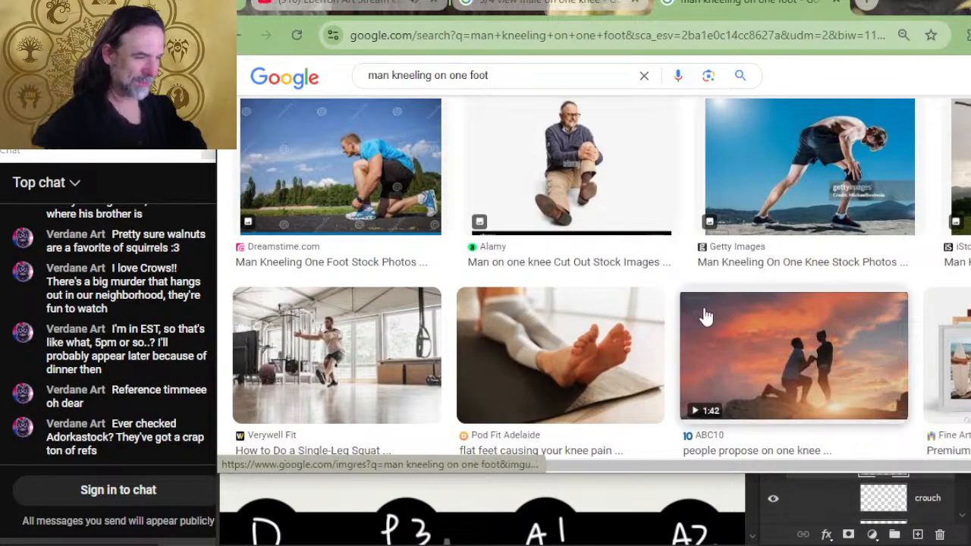
scroll(613, 304, down, 4)
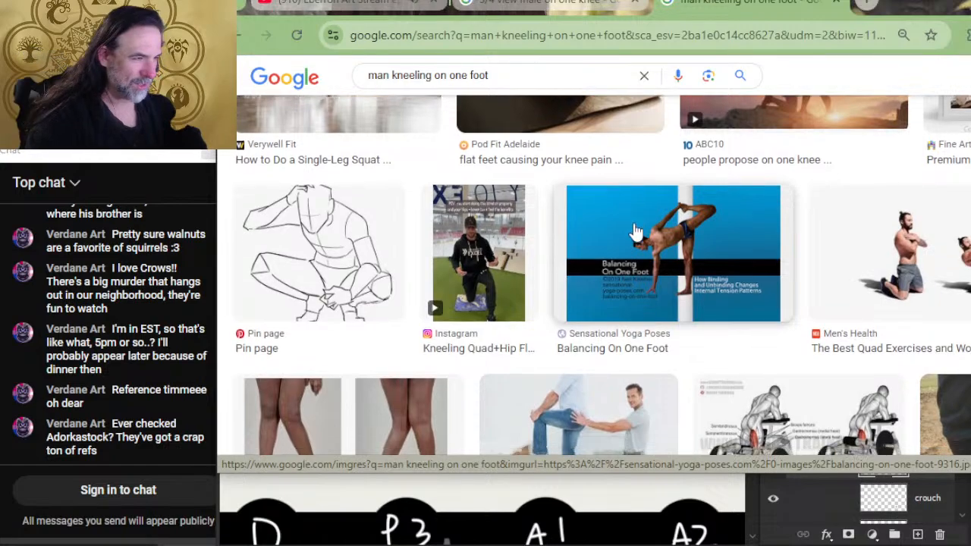
scroll(630, 228, down, 1)
scroll(627, 227, down, 2)
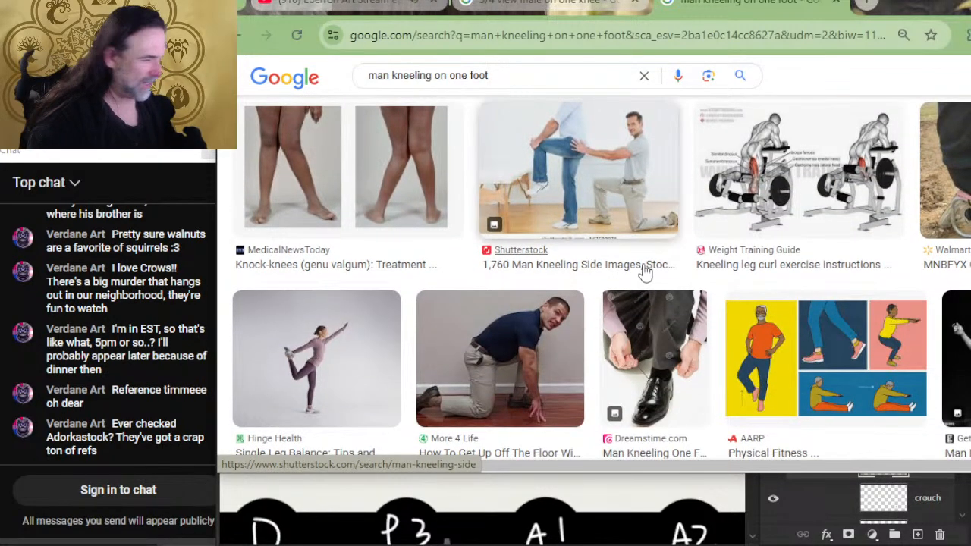
scroll(644, 258, down, 7)
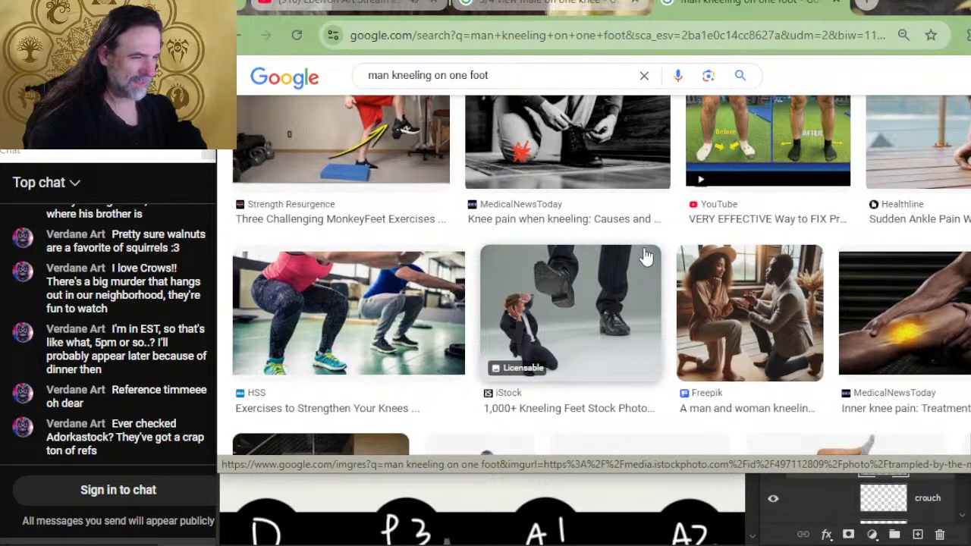
scroll(565, 281, down, 2)
scroll(563, 284, down, 4)
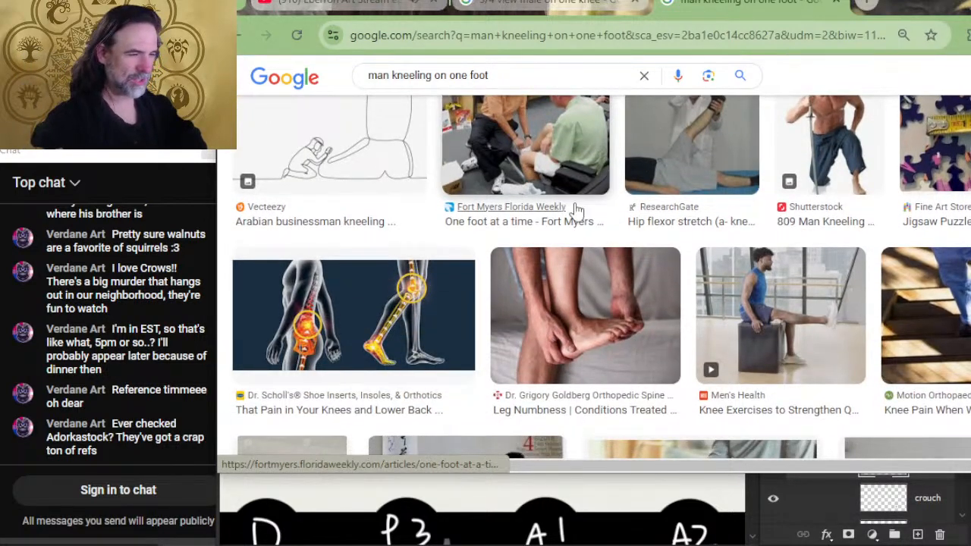
scroll(581, 270, down, 2)
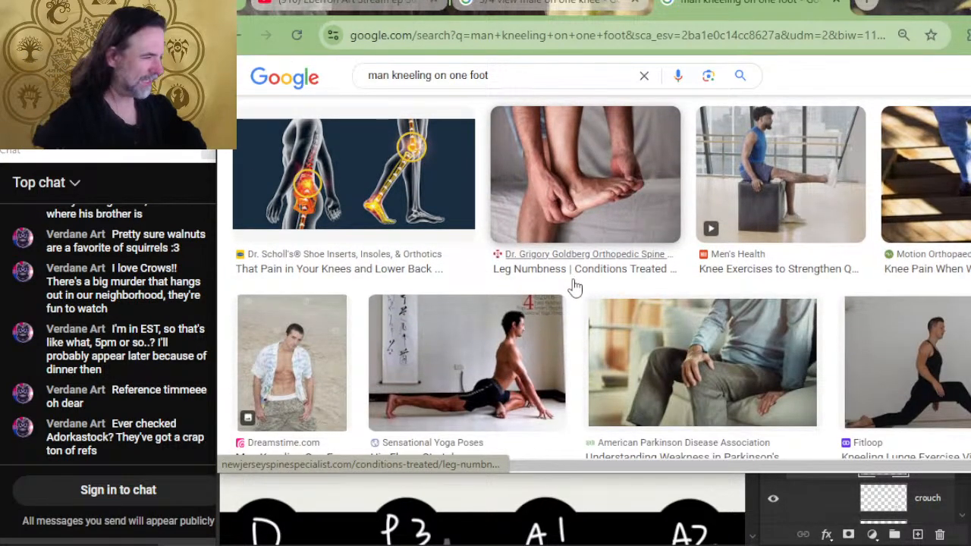
scroll(575, 287, down, 2)
scroll(571, 282, down, 2)
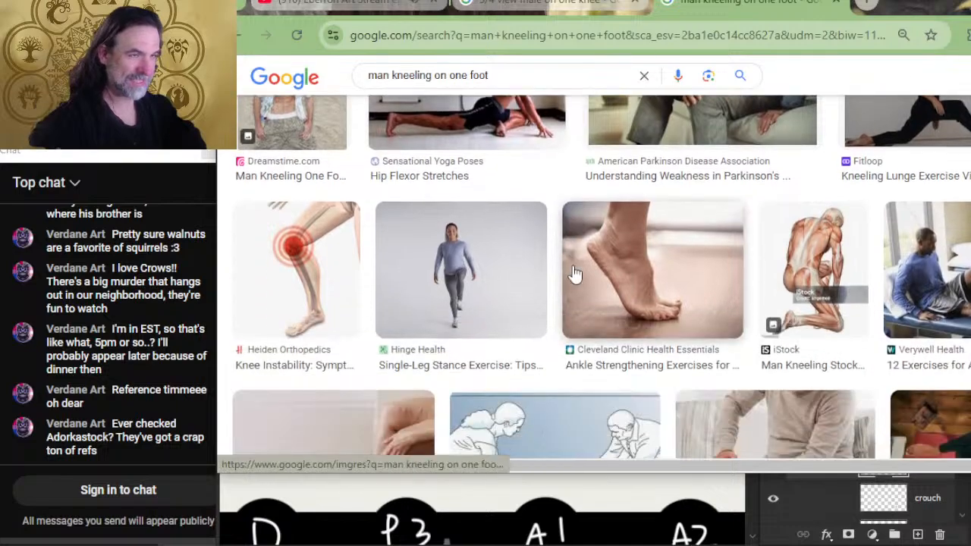
scroll(581, 292, down, 2)
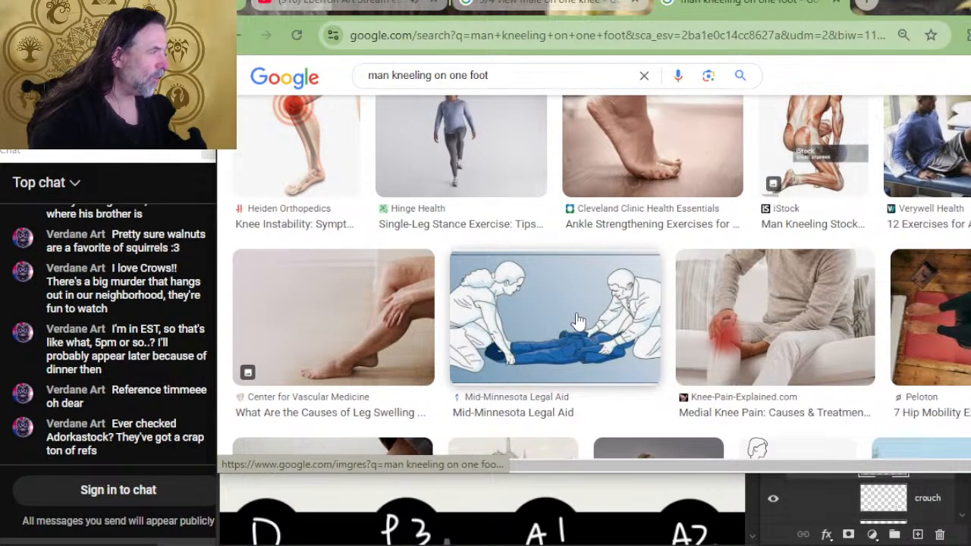
scroll(576, 326, down, 2)
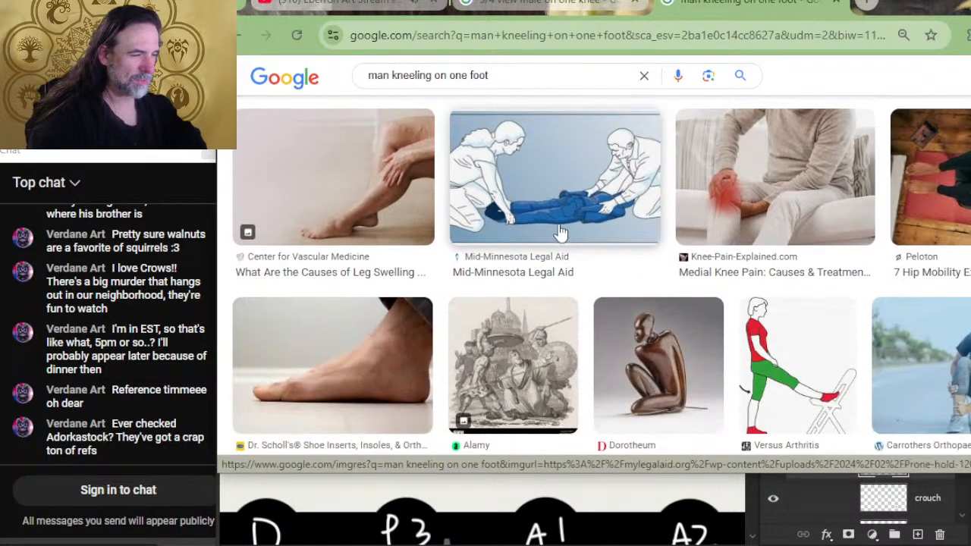
scroll(701, 391, down, 2)
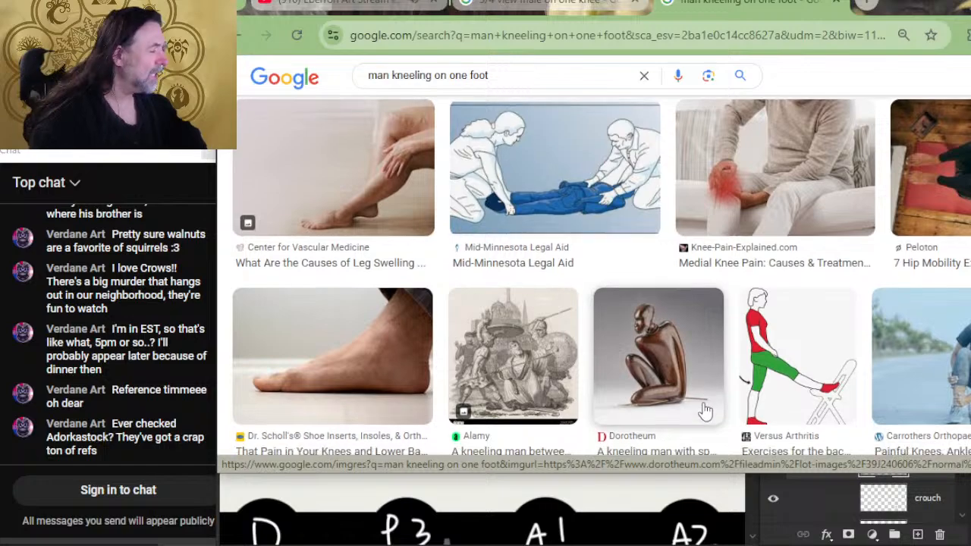
- Open the preview of the Pinterest kneeling man GIF near the end of the image results
scroll(683, 386, down, 2)
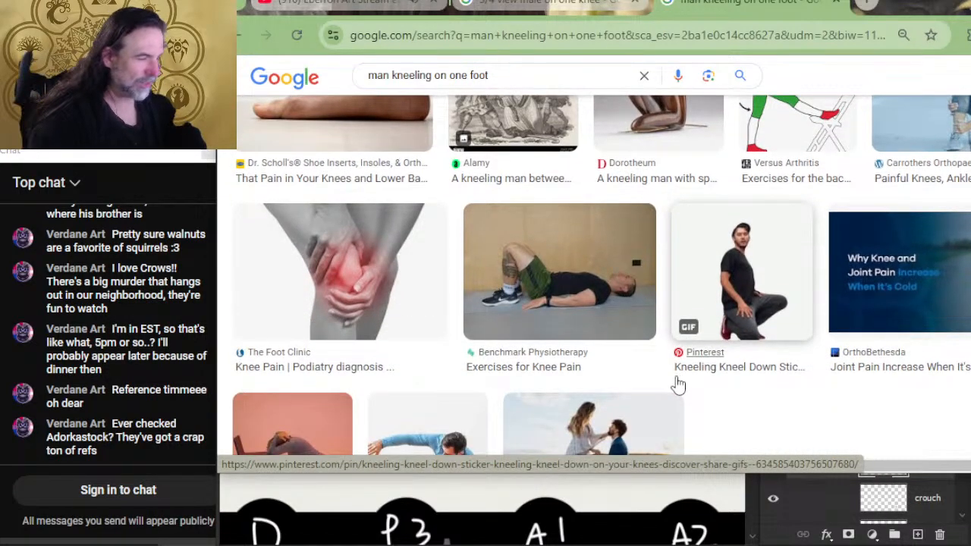
scroll(581, 346, down, 2)
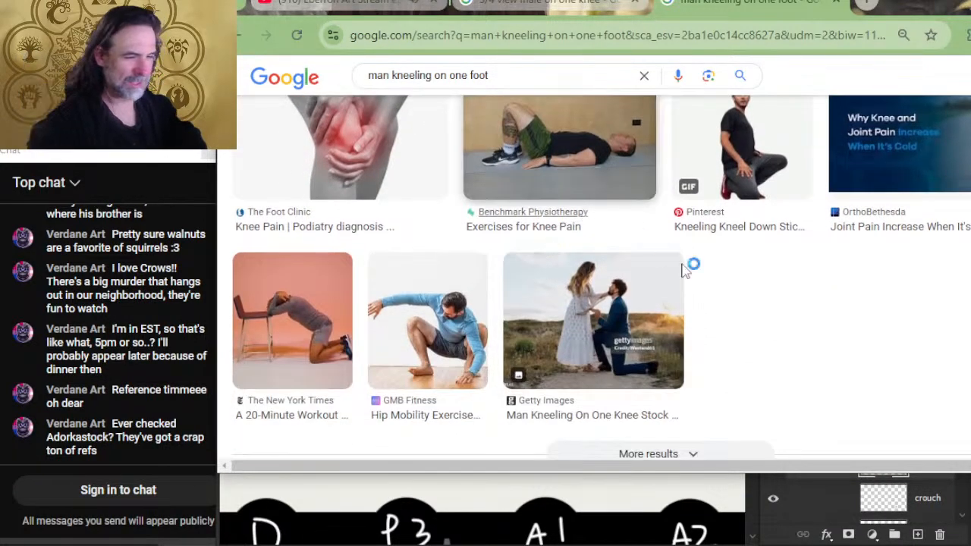
scroll(698, 292, up, 2)
click(758, 334)
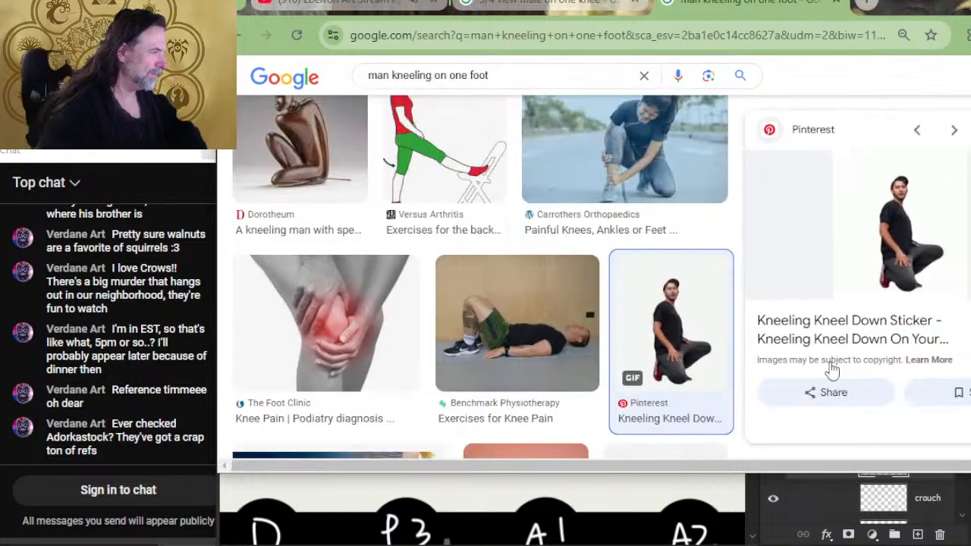
- Look through the related images of the kneeling man GIF and the remaining search results for a suitable pose
scroll(832, 370, down, 4)
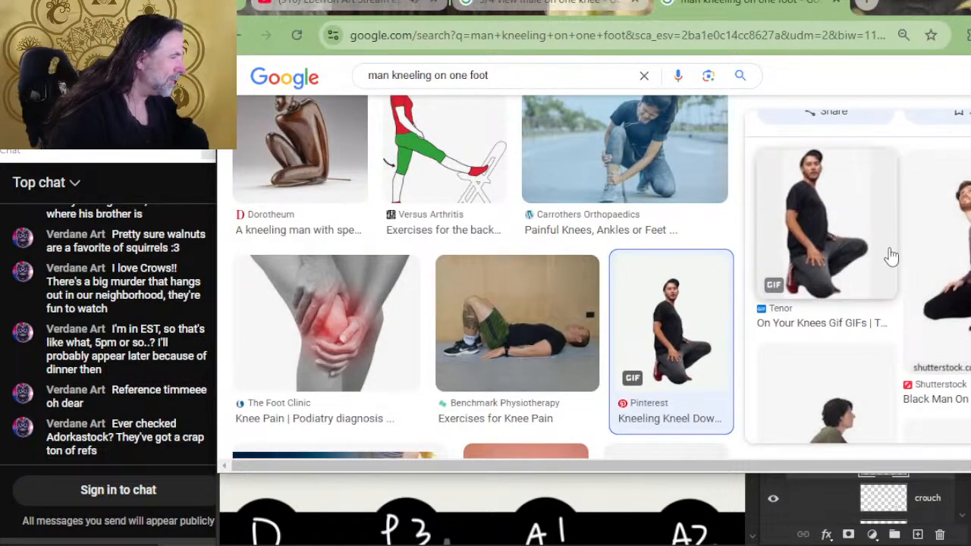
scroll(889, 227, down, 5)
scroll(895, 234, up, 5)
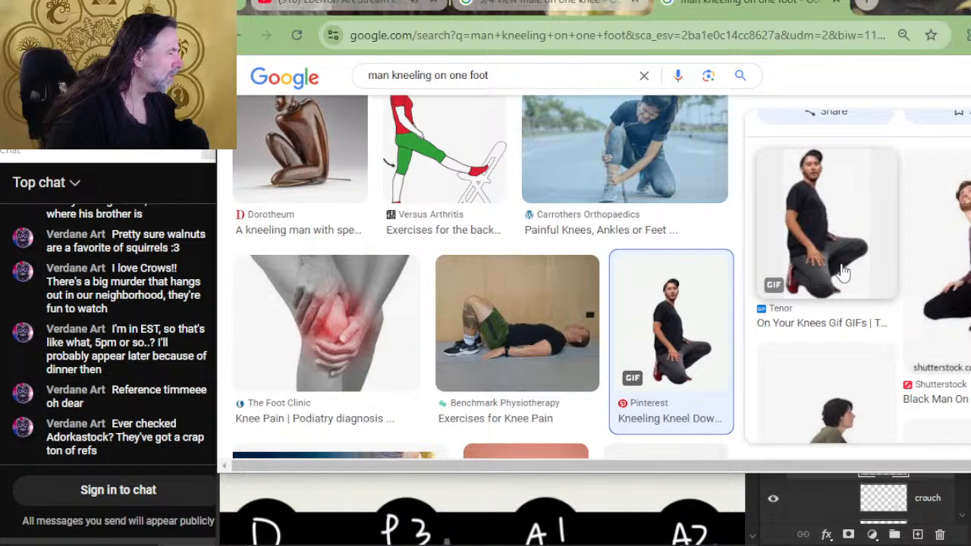
scroll(860, 265, down, 8)
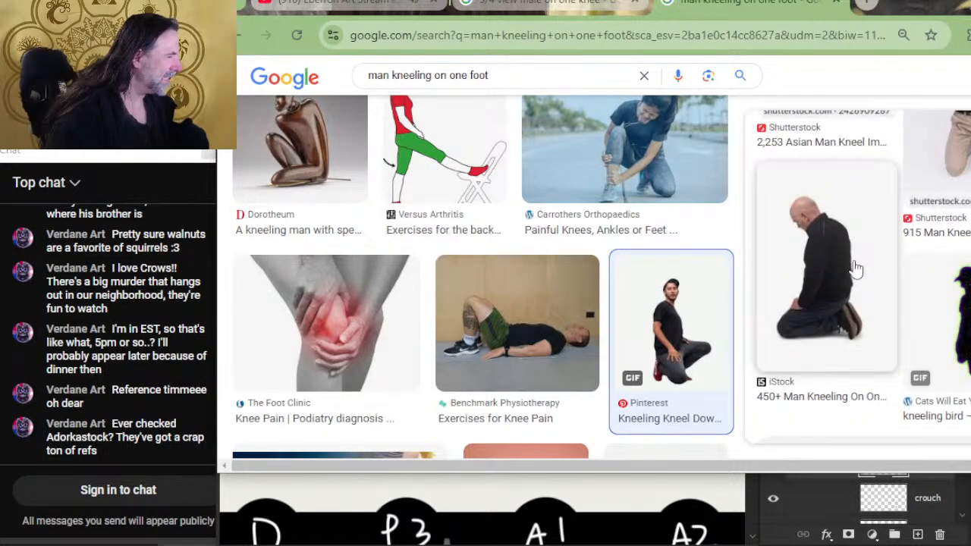
scroll(852, 269, down, 4)
scroll(585, 322, down, 4)
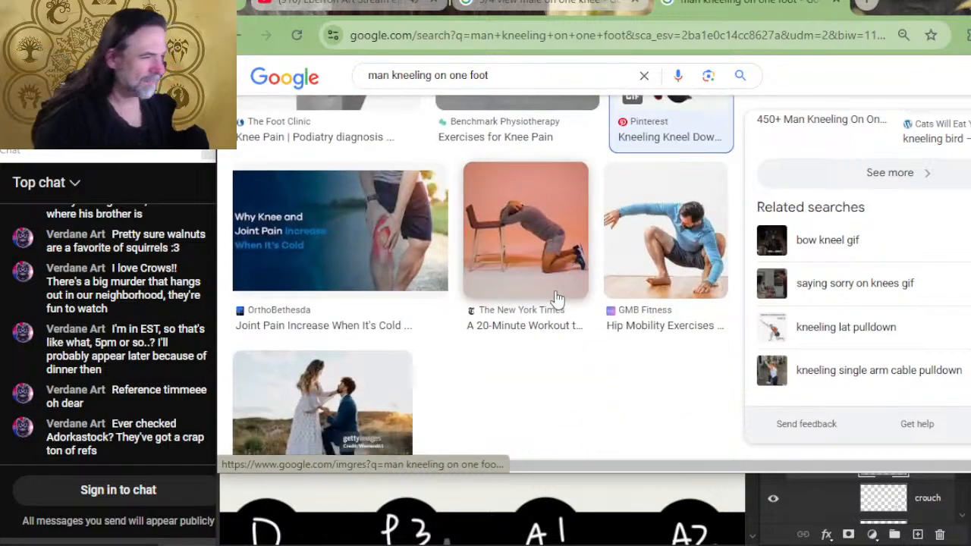
scroll(543, 342, down, 2)
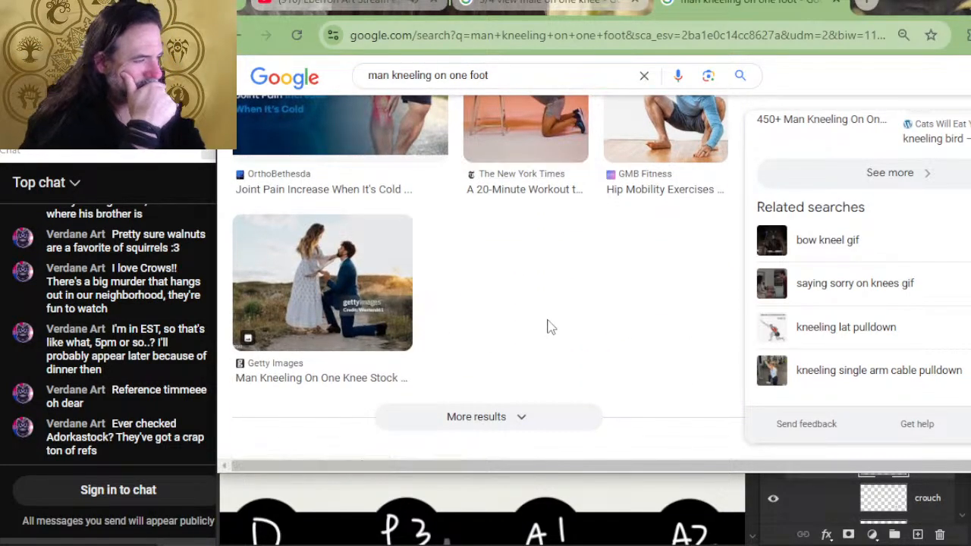
- Close the "man kneeling on one foot" search and look through the "3/4 view male on one knee" image results for a suitable pose
click(834, 6)
scroll(696, 227, down, 4)
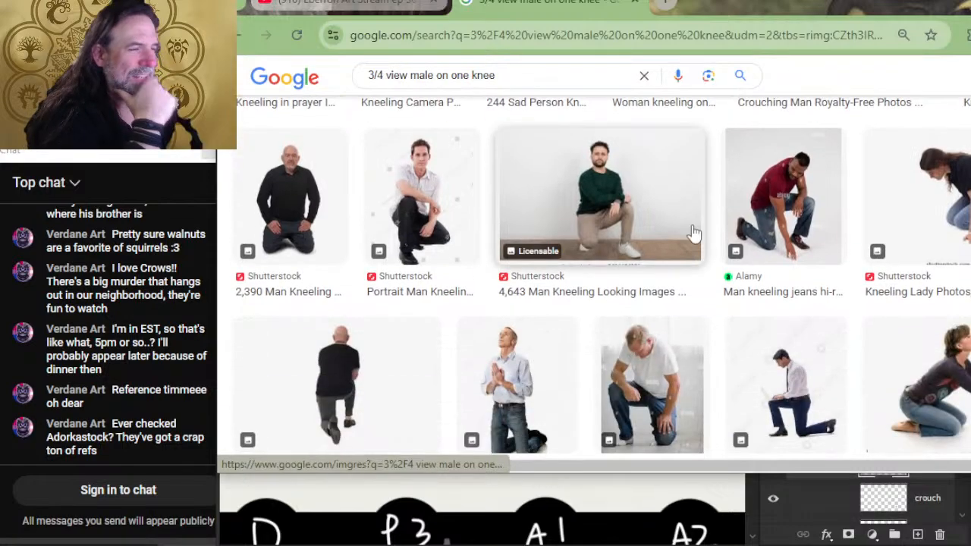
scroll(641, 270, down, 2)
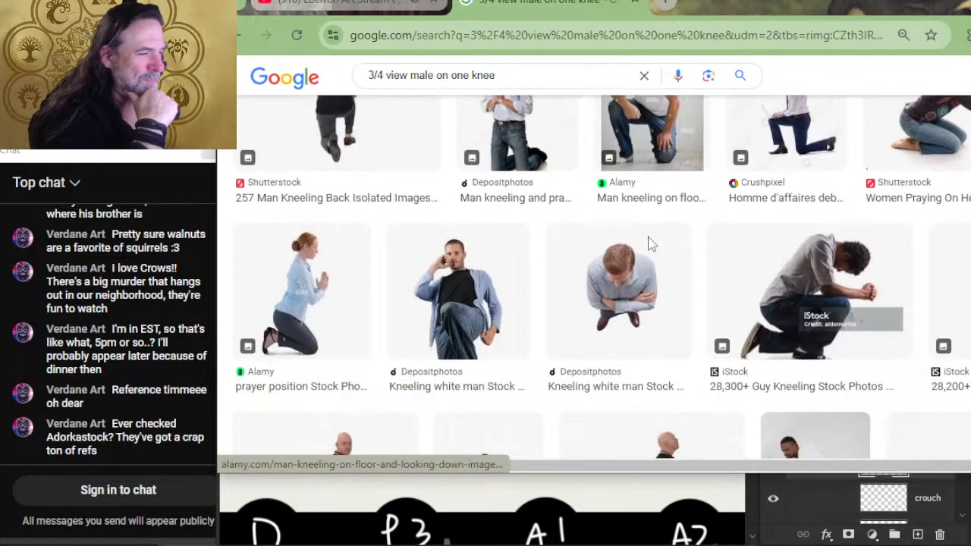
scroll(625, 245, down, 2)
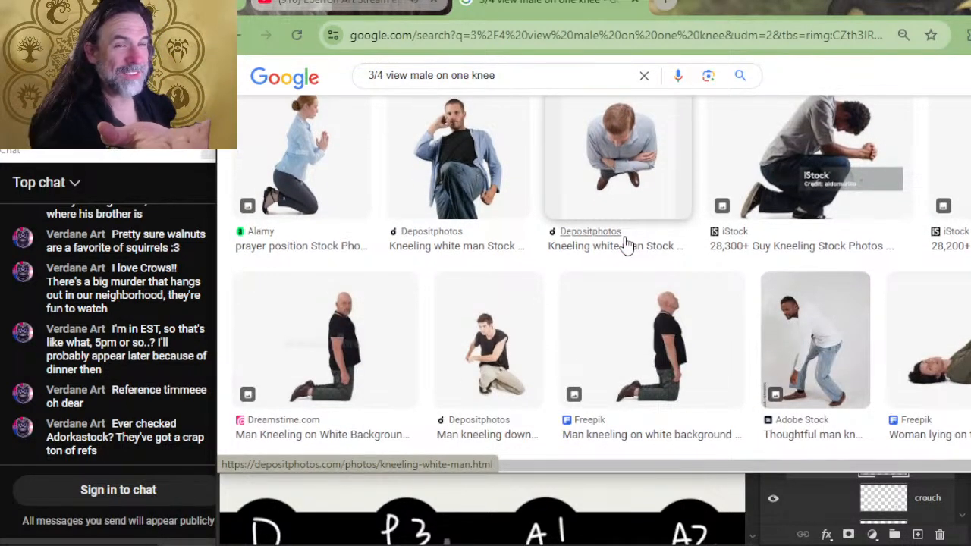
scroll(626, 242, down, 2)
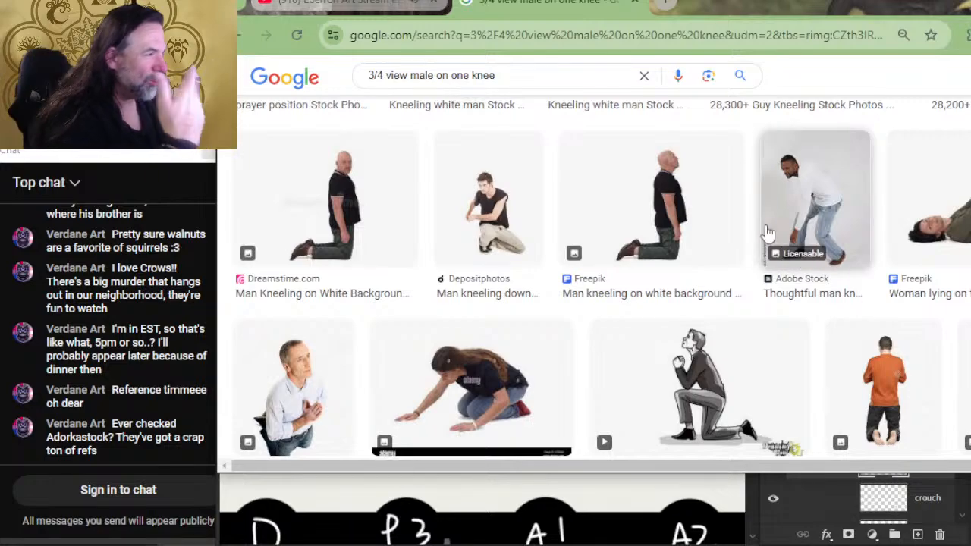
scroll(751, 182, down, 2)
scroll(729, 220, up, 2)
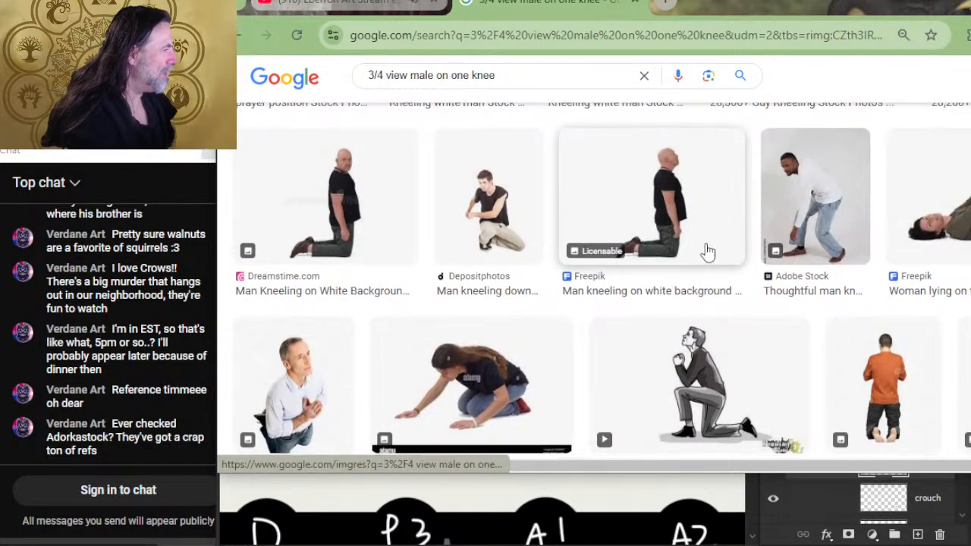
scroll(707, 251, down, 4)
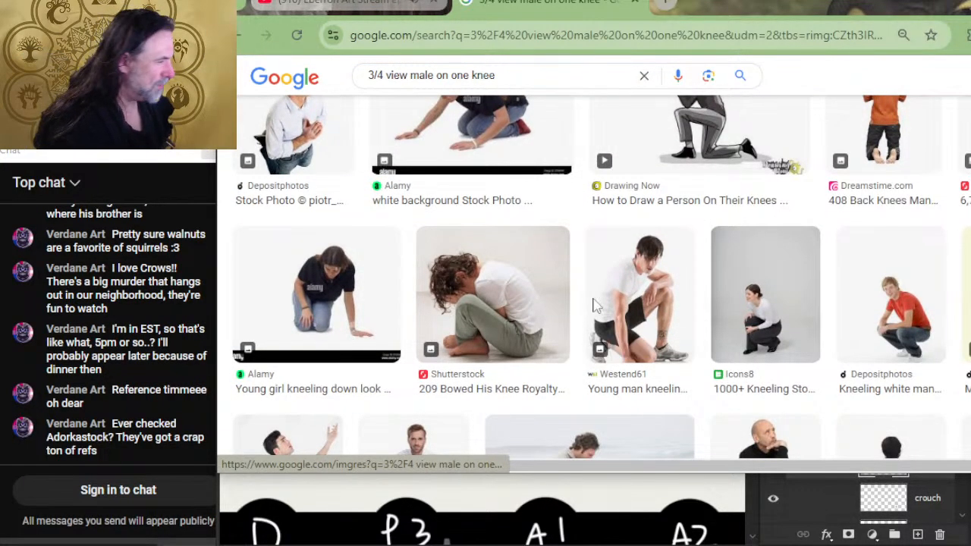
scroll(478, 197, down, 2)
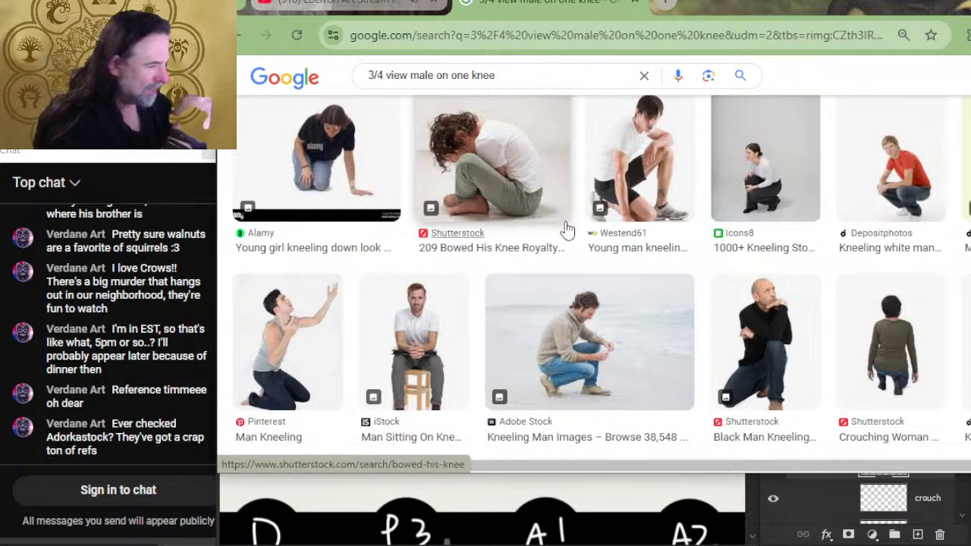
scroll(568, 227, down, 2)
scroll(584, 250, down, 2)
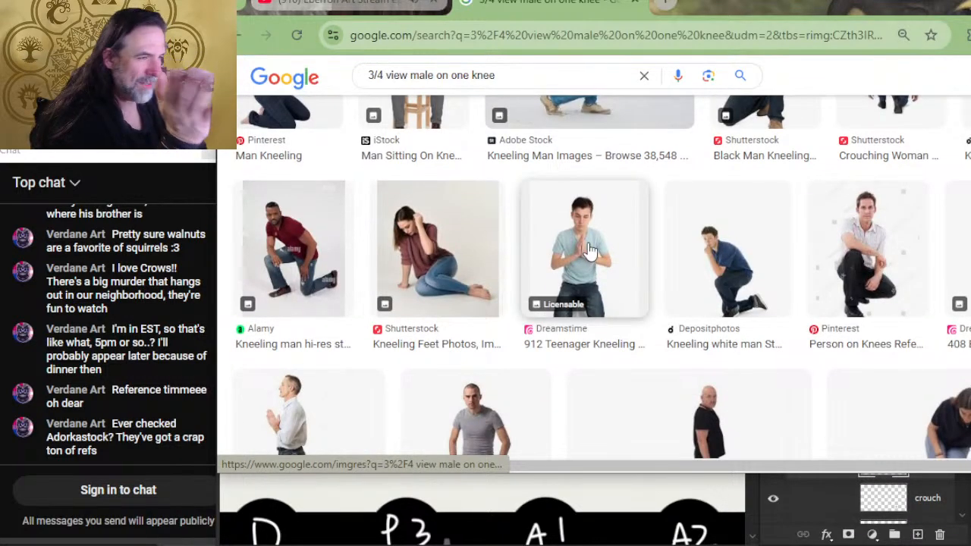
scroll(681, 320, down, 2)
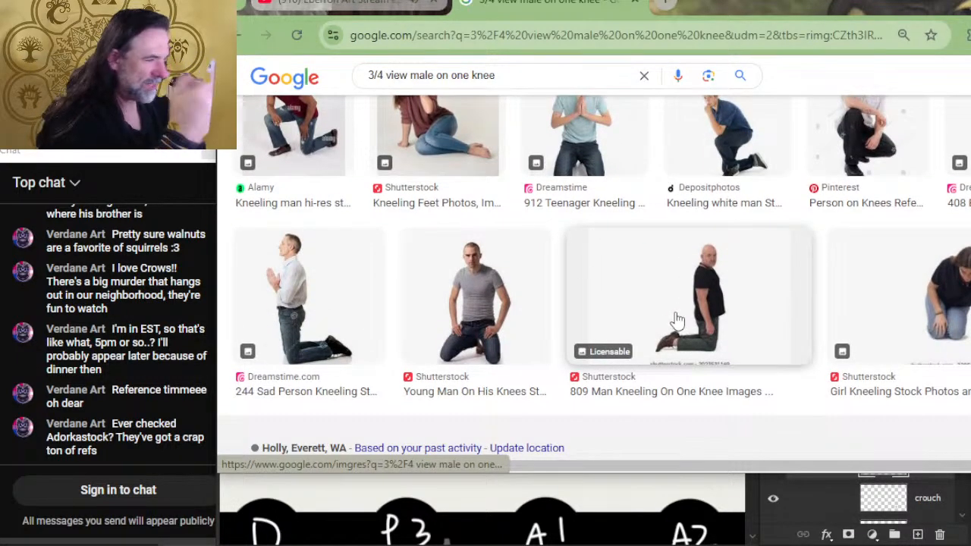
scroll(614, 347, down, 1)
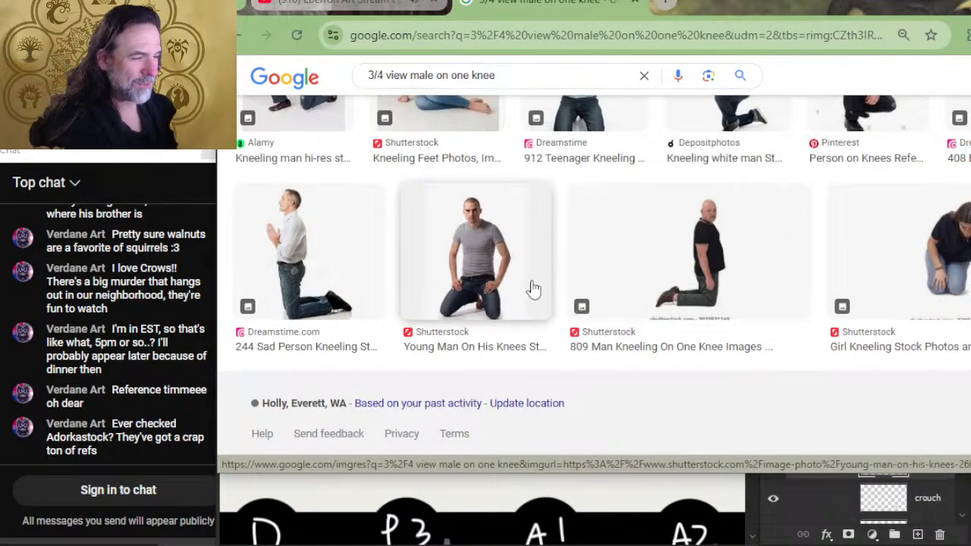
click(774, 331)
- Change the image search to "resting one knee forward view"
scroll(758, 326, up, 5)
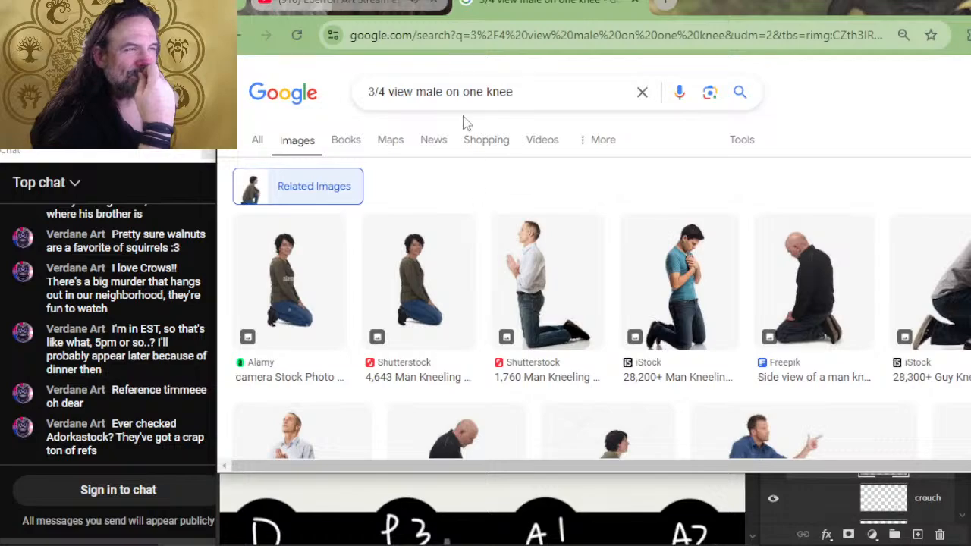
triple_click(522, 96)
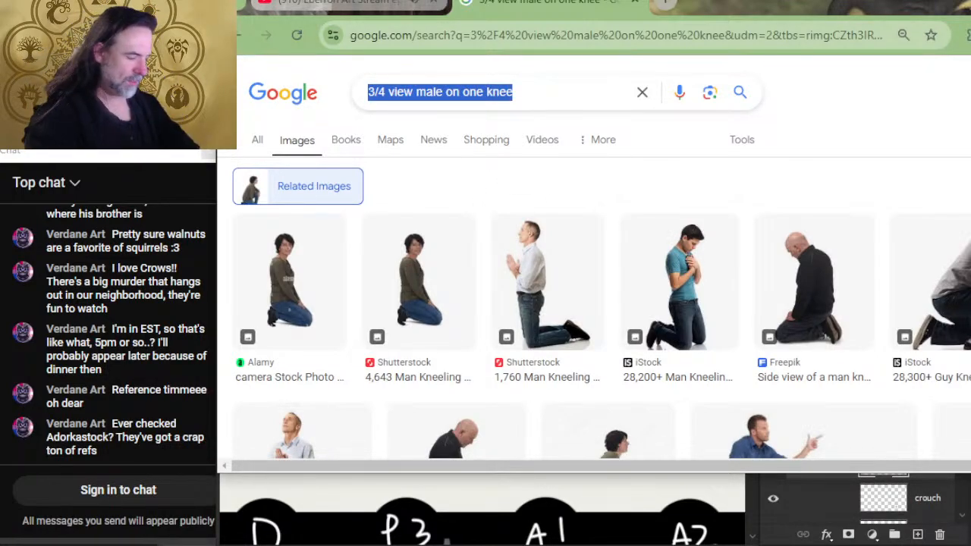
text(resting one knee)
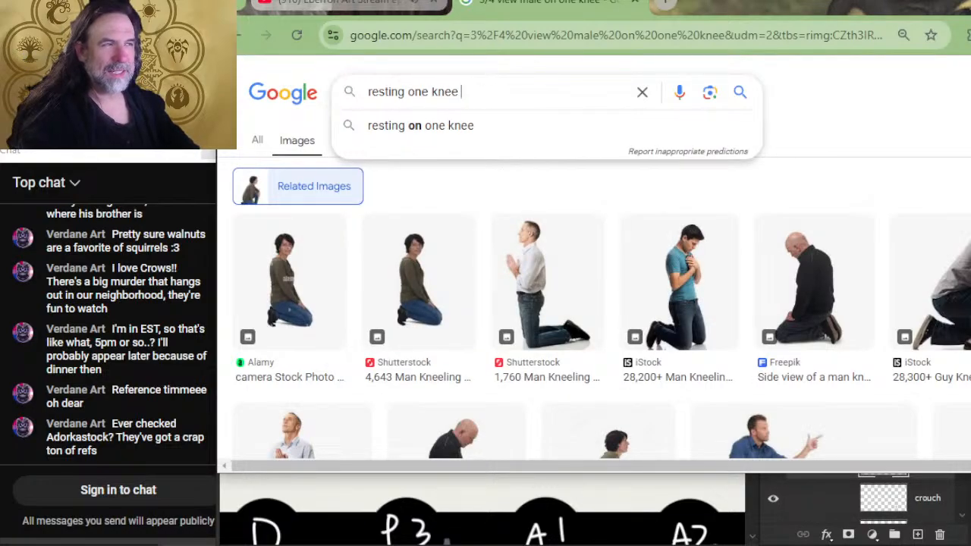
text( forward view)
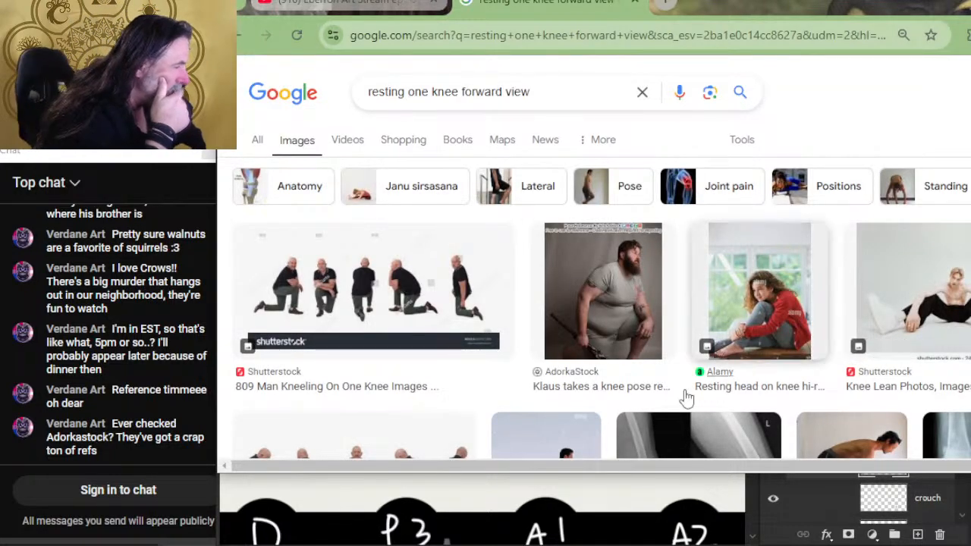
- Open the preview of the Shutterstock image showing a kneeling man in black from five angles
scroll(682, 394, down, 2)
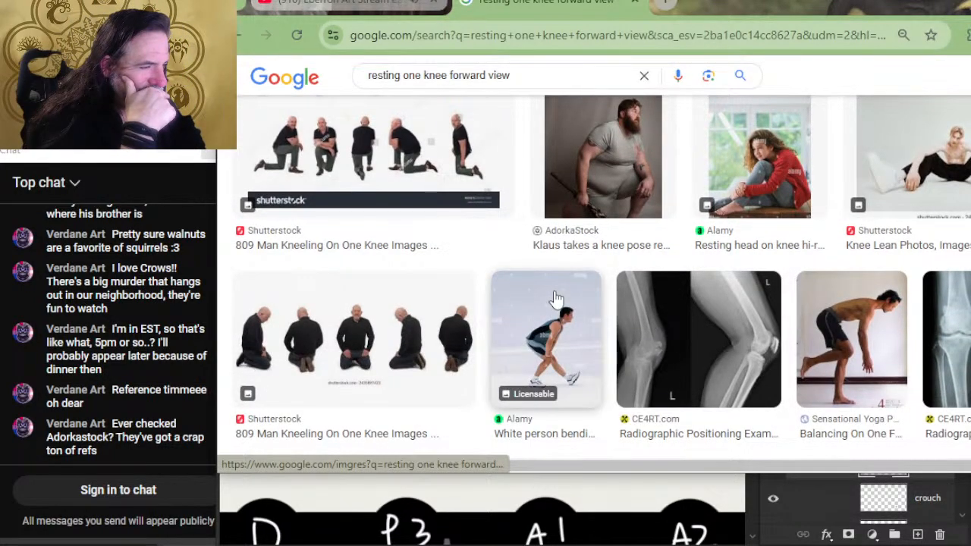
scroll(554, 300, down, 2)
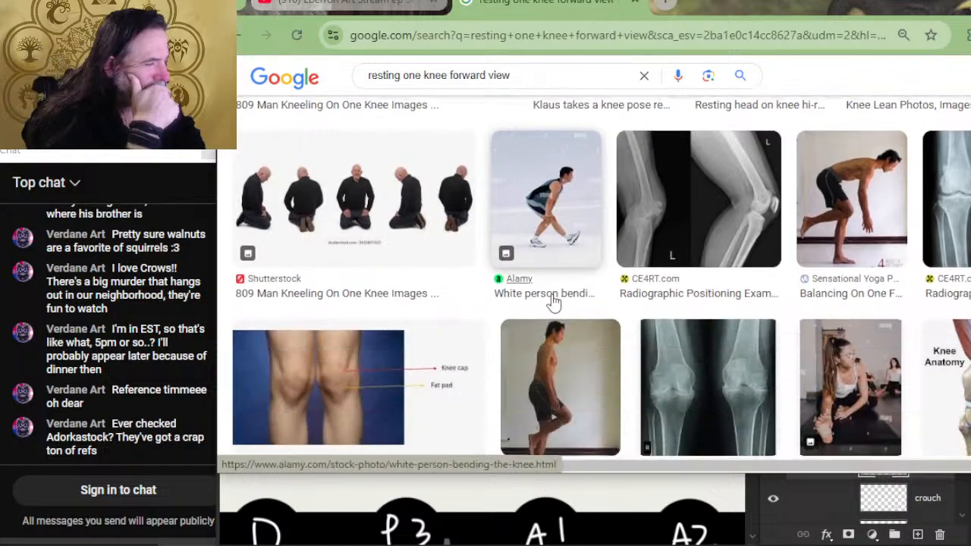
click(369, 214)
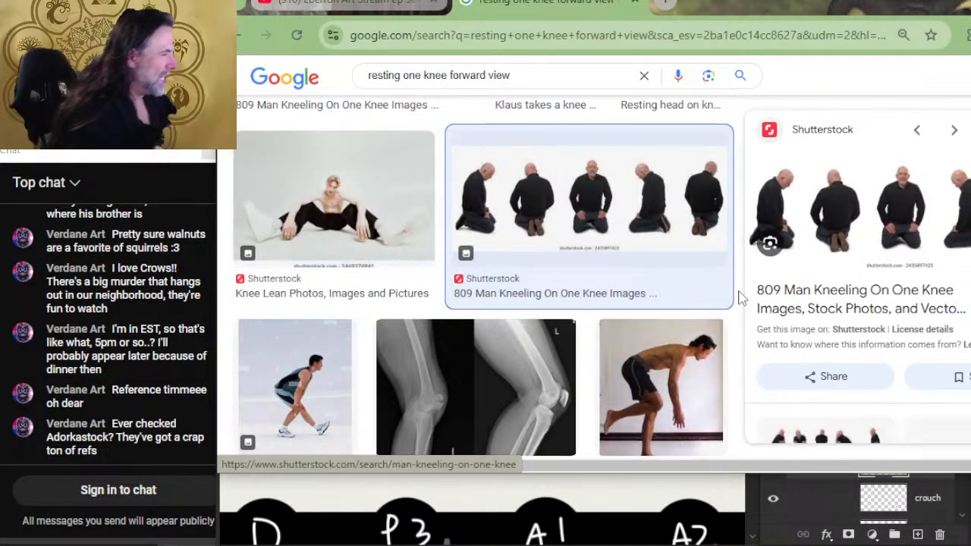
- Look through the related images of the Shutterstock preview and open the related search "kneeling on one knee pose"
scroll(854, 250, down, 3)
scroll(854, 251, down, 1)
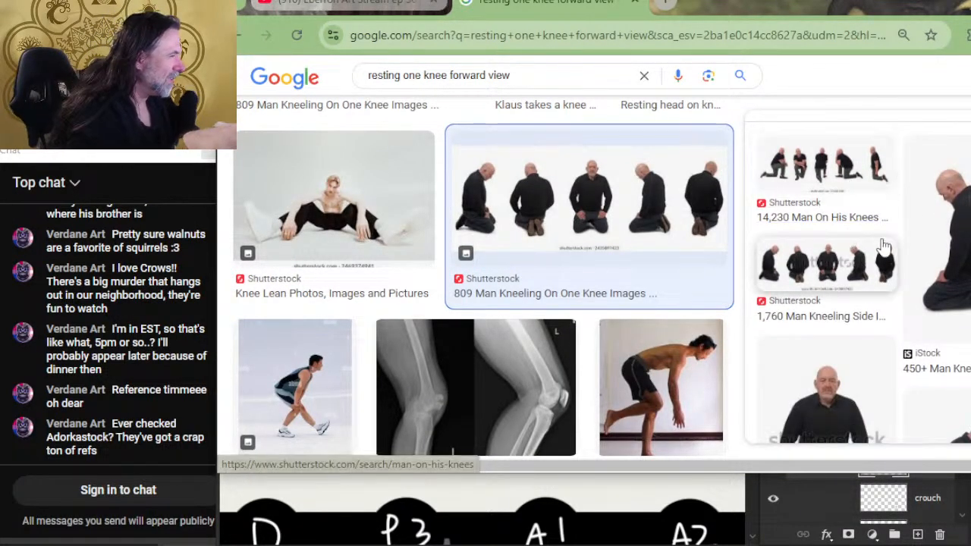
scroll(859, 223, down, 3)
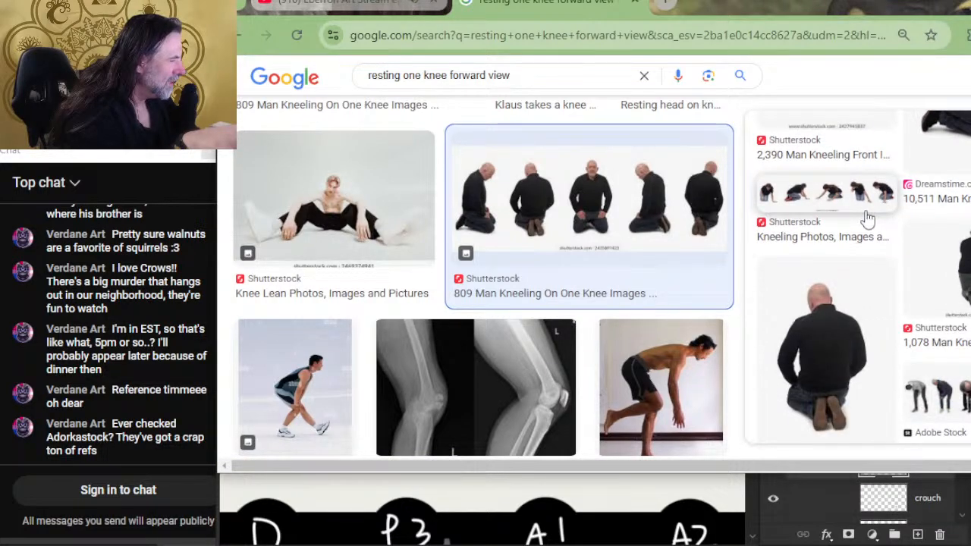
scroll(868, 219, down, 2)
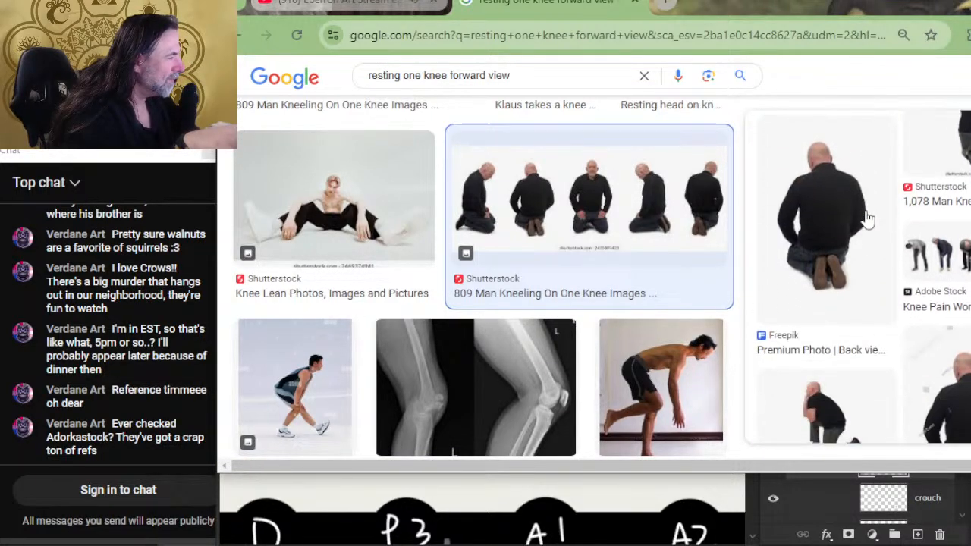
scroll(868, 219, down, 5)
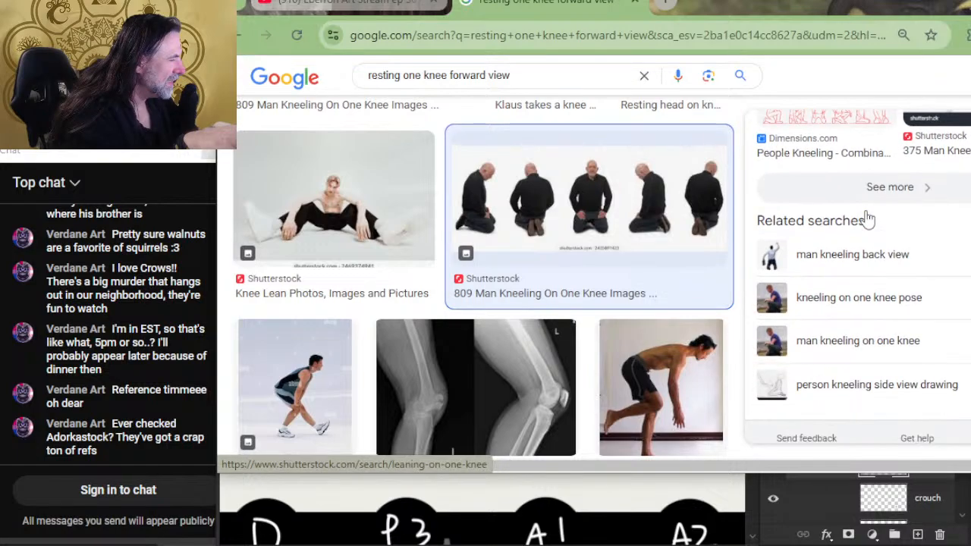
scroll(868, 219, down, 1)
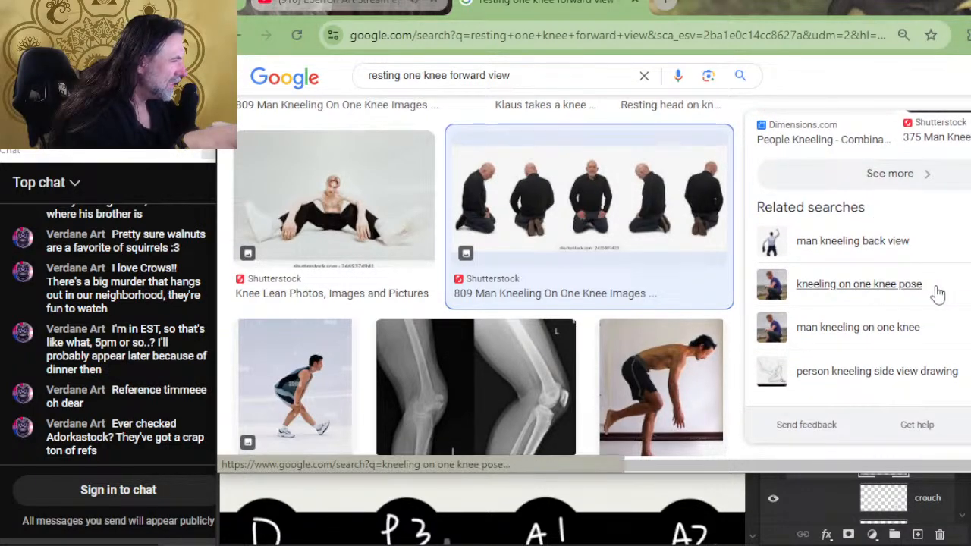
click(873, 285)
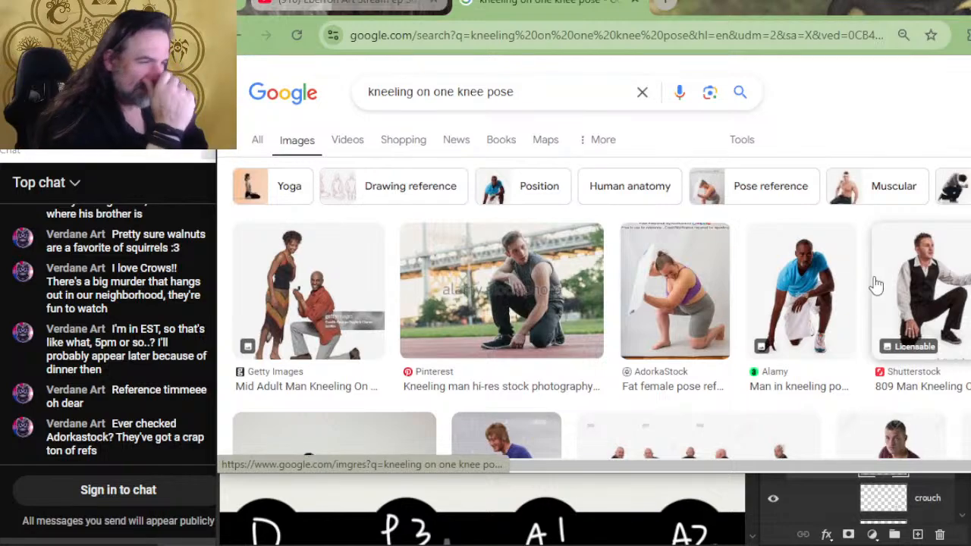
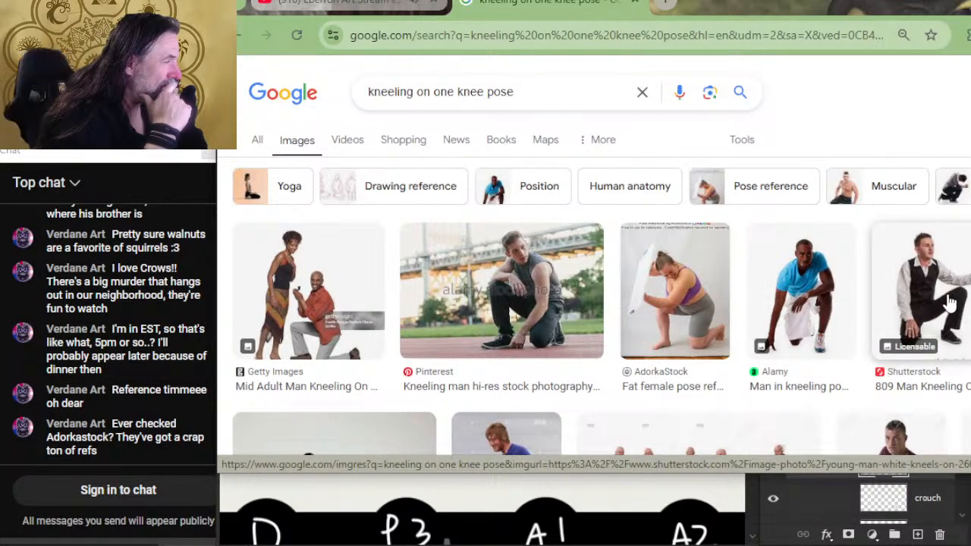
- Open the Pinterest photo of the kneeling man in a sleeveless shirt as a full image in a new browser tab
key(alt+Tab)
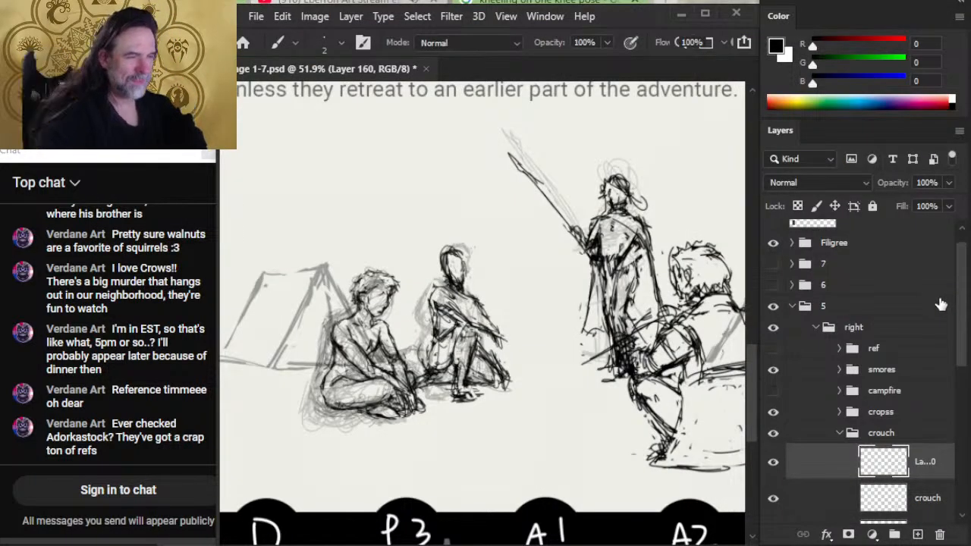
key(alt+Tab)
key(alt+Tab)
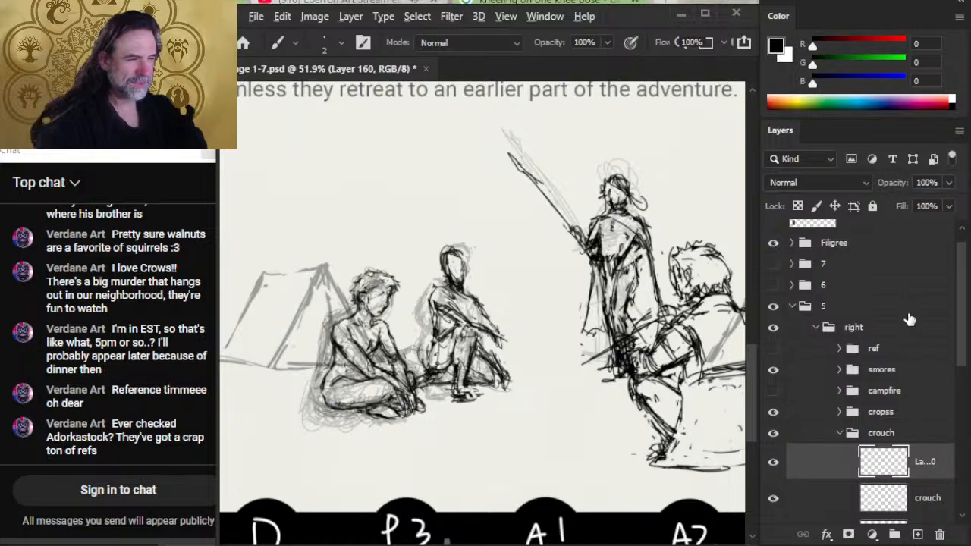
key(alt+Tab)
click(518, 290)
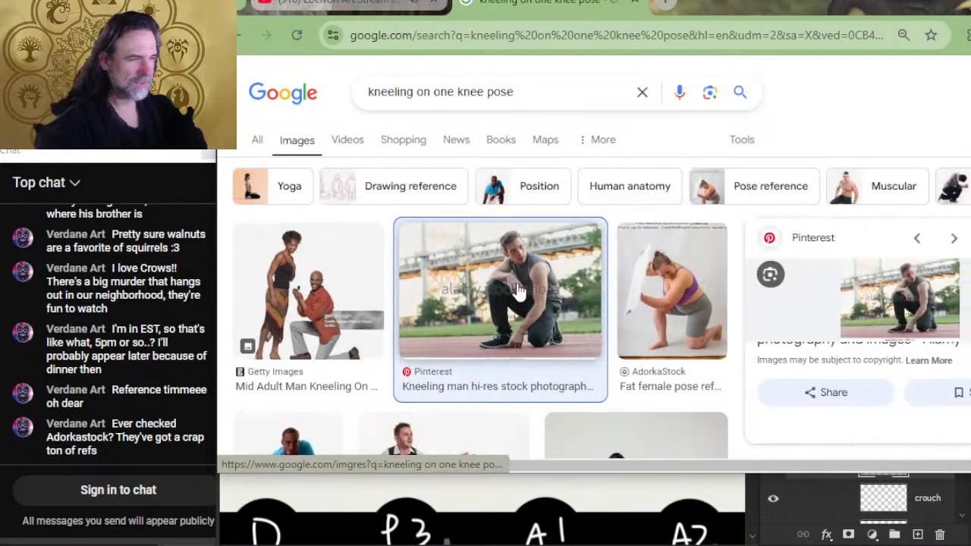
right_click(927, 295)
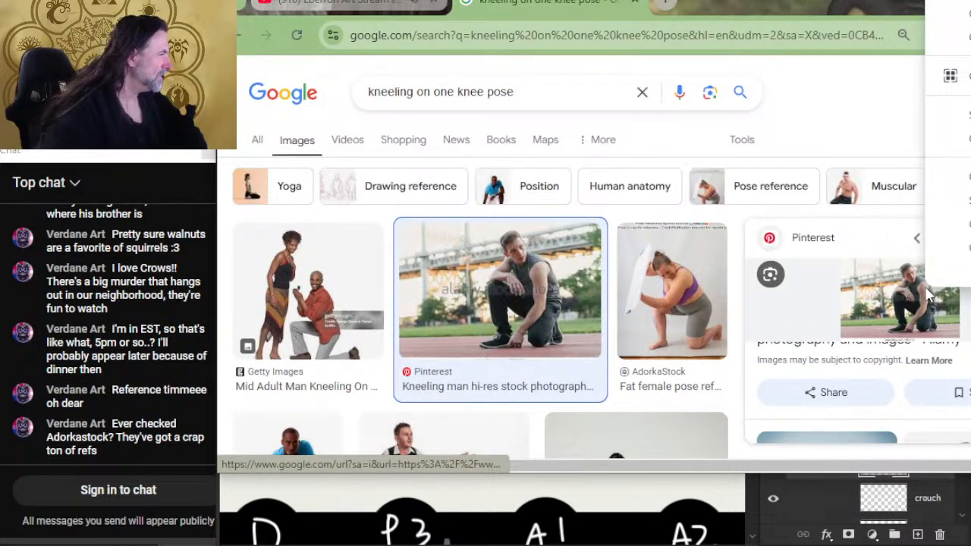
click(938, 173)
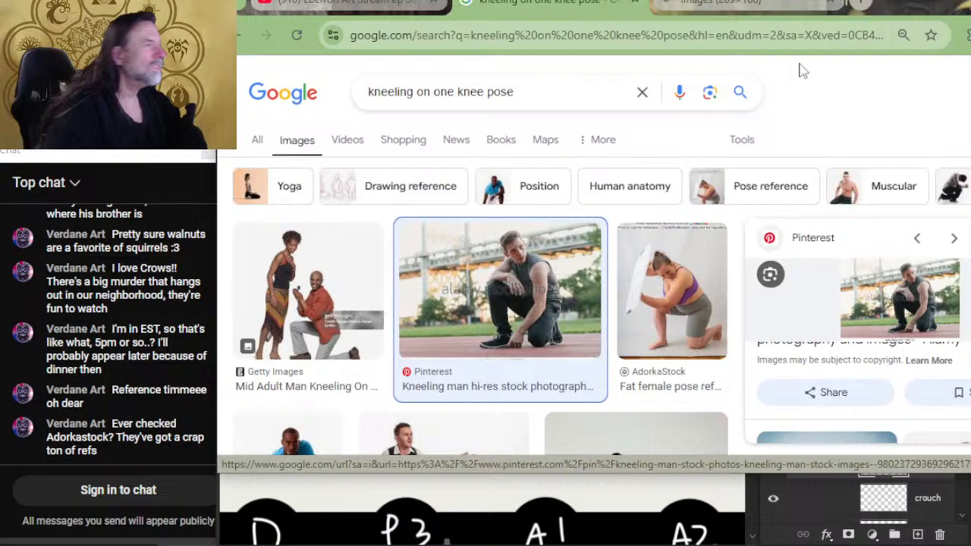
- Copy the kneeling man photo from its tab and paste it into Page 1-7.psd in Photoshop
click(743, 9)
right_click(750, 212)
click(848, 282)
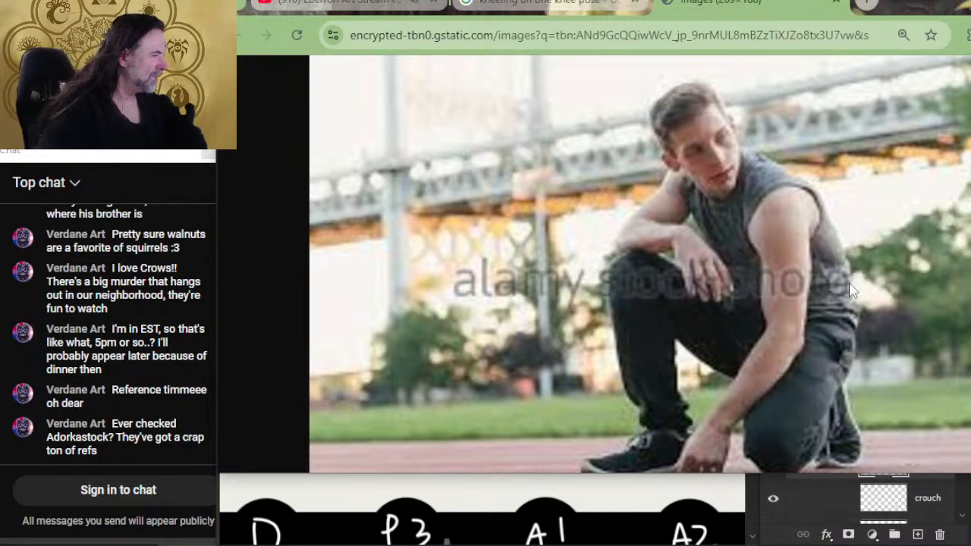
click(832, 478)
key(ctrl+v)
- Flip the pasted kneeling man photo horizontally
right_click(524, 328)
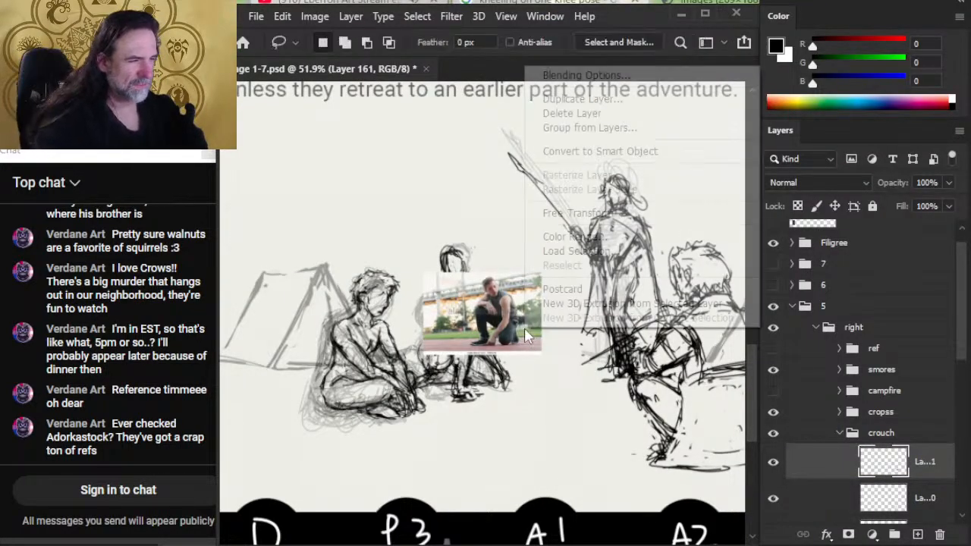
click(599, 213)
right_click(596, 220)
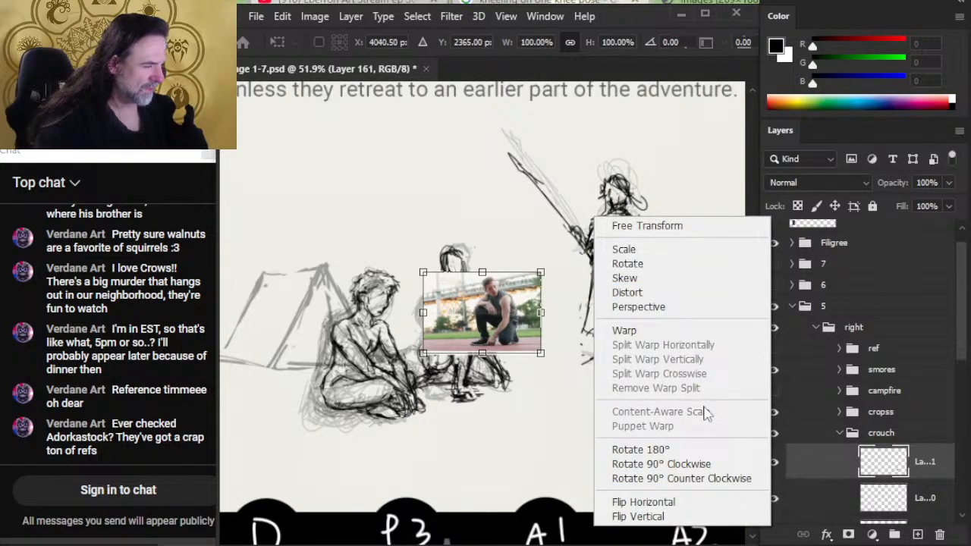
click(703, 503)
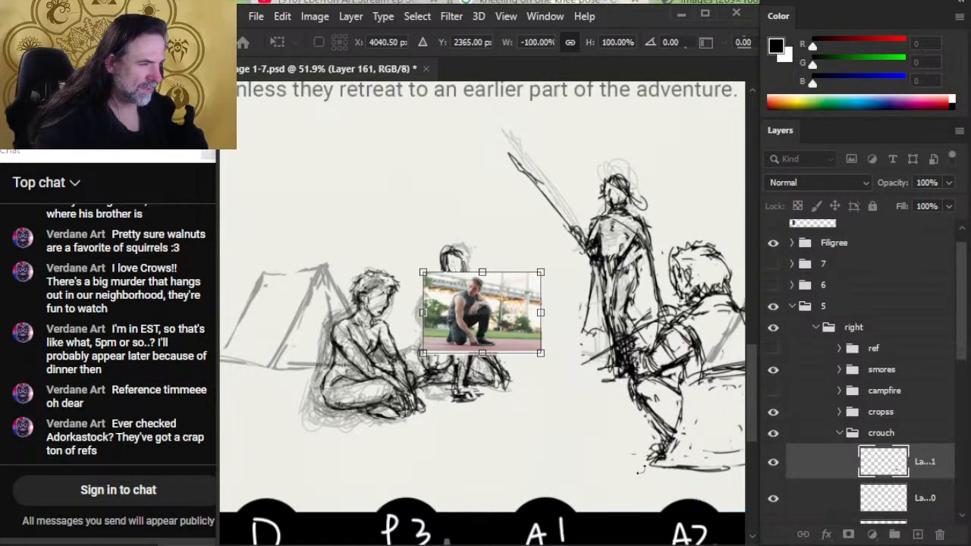
key(Return)
- Erase the background strip on the photo's right side and move the photo between the seated figures and the standing spear bearer
key(e)
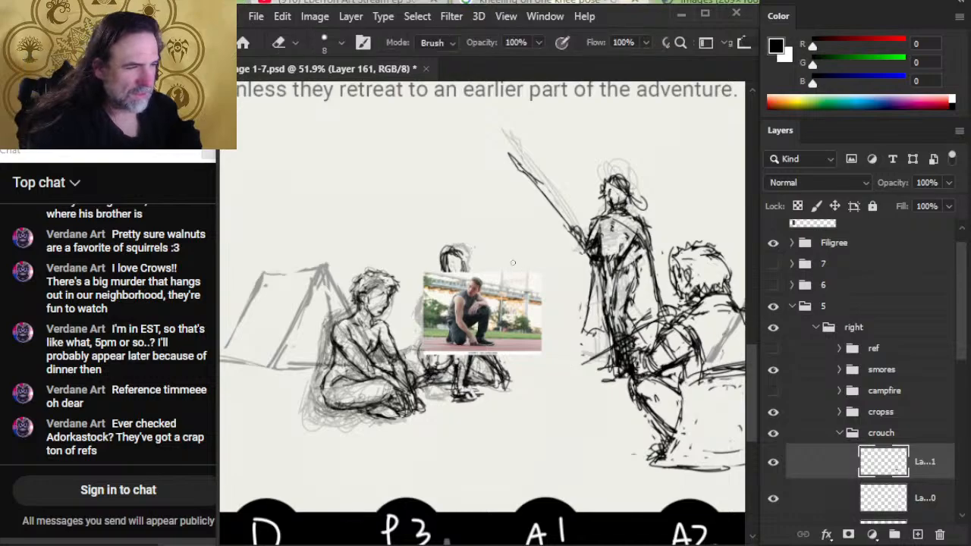
mouse_move(516, 270)
mouse_down()
mouse_move(535, 292)
mouse_move(514, 395)
mouse_up()
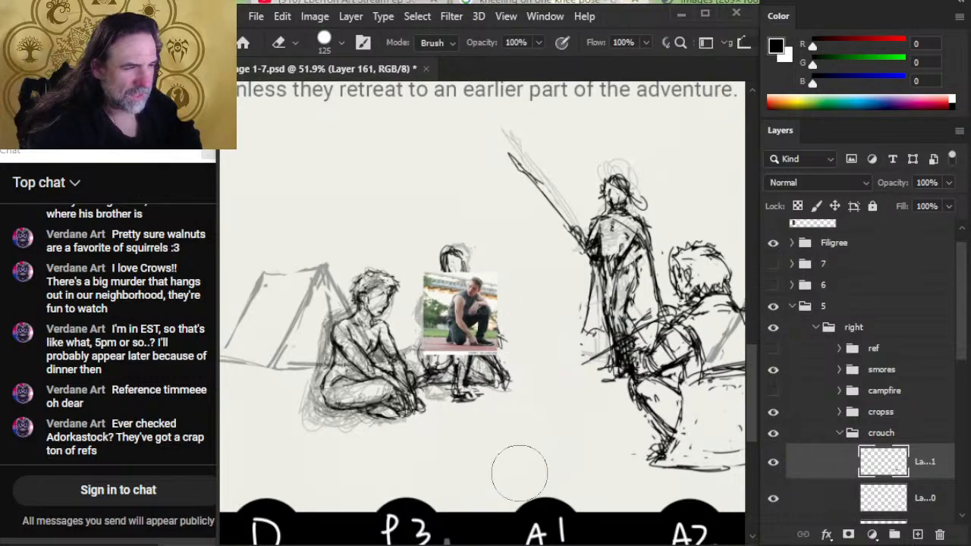
key(l)
key(v)
mouse_move(538, 350)
mouse_down()
mouse_move(621, 338)
mouse_move(621, 328)
mouse_up()
- Scale the kneeling man photo up to about 214% and place it over the seated background figure
key(l)
right_click(616, 348)
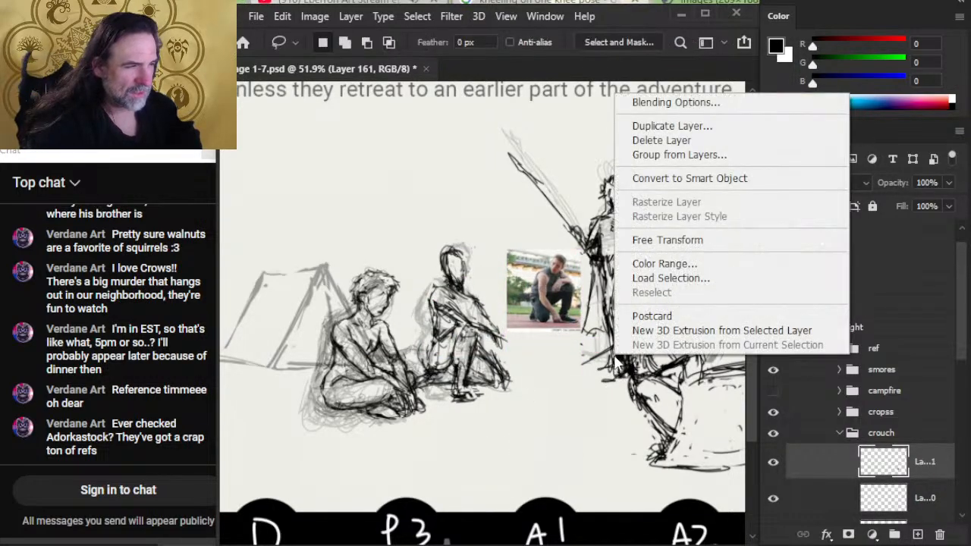
click(740, 240)
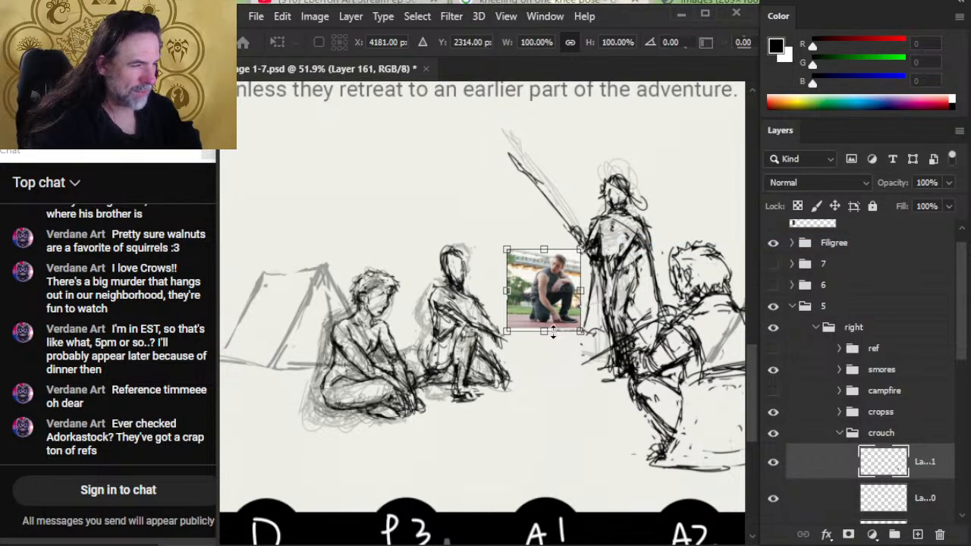
drag(545, 331, 563, 425)
mouse_move(554, 383)
mouse_down()
mouse_move(553, 352)
mouse_move(563, 370)
mouse_move(454, 387)
mouse_move(422, 381)
mouse_move(457, 375)
mouse_up()
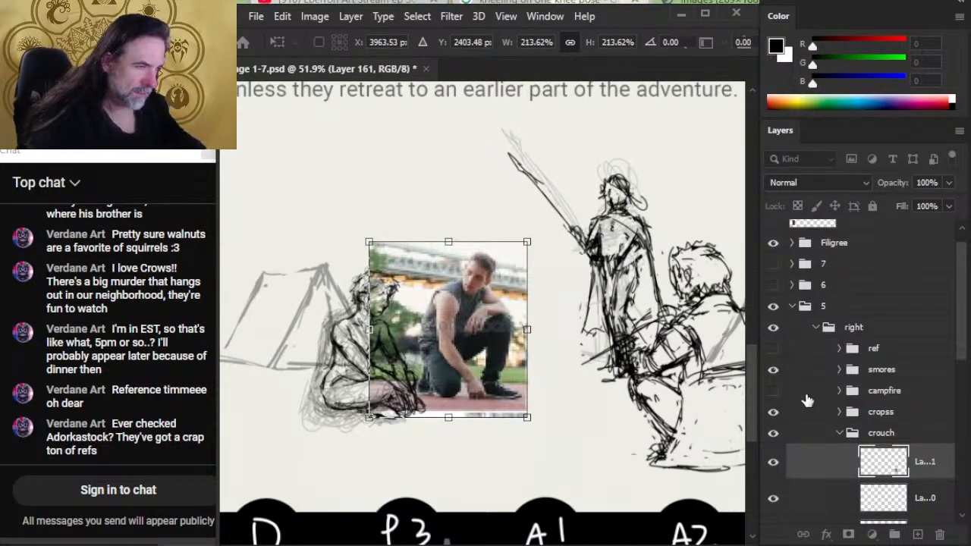
key(Return)
- Show the campfire group and scale the kneeling man photo down slightly to suit the surrounding figures
click(773, 392)
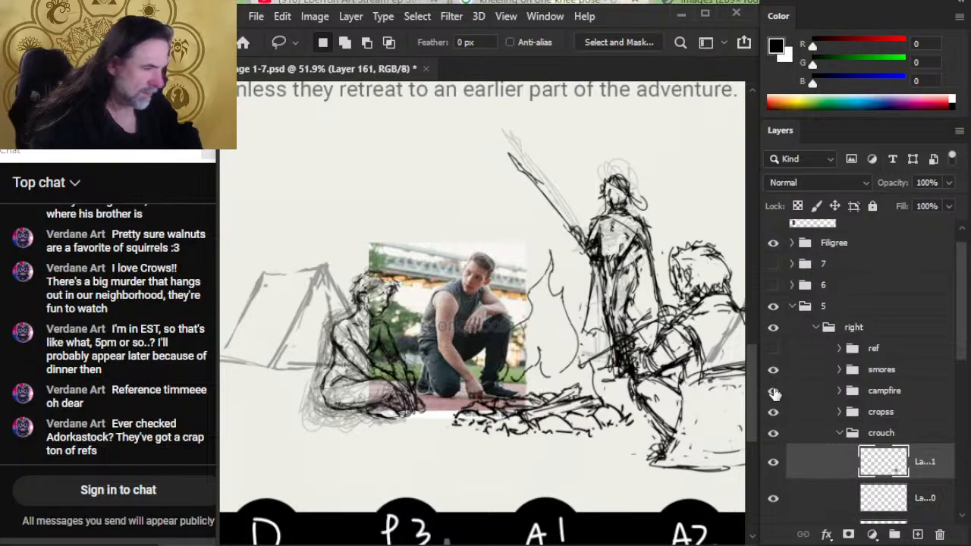
key(z)
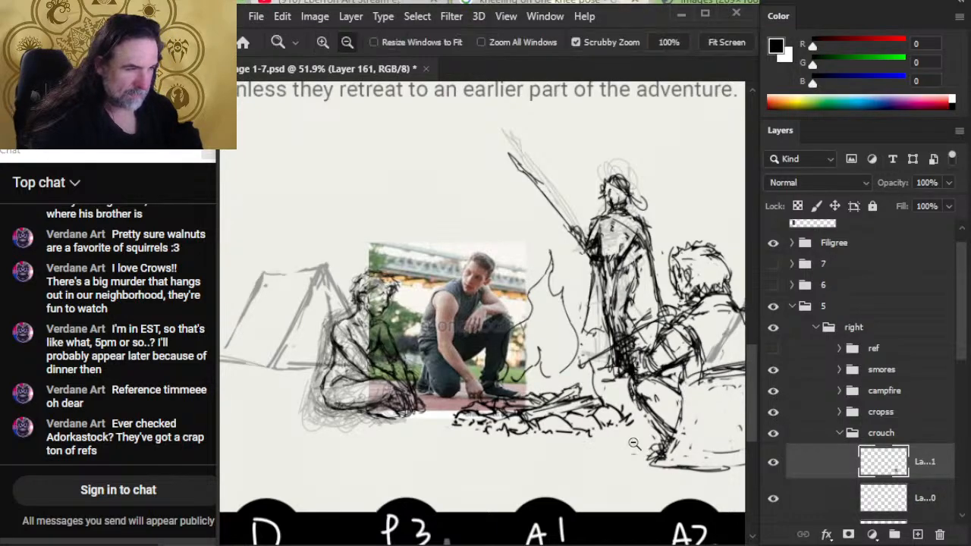
drag(641, 445, 607, 431)
drag(670, 415, 636, 389)
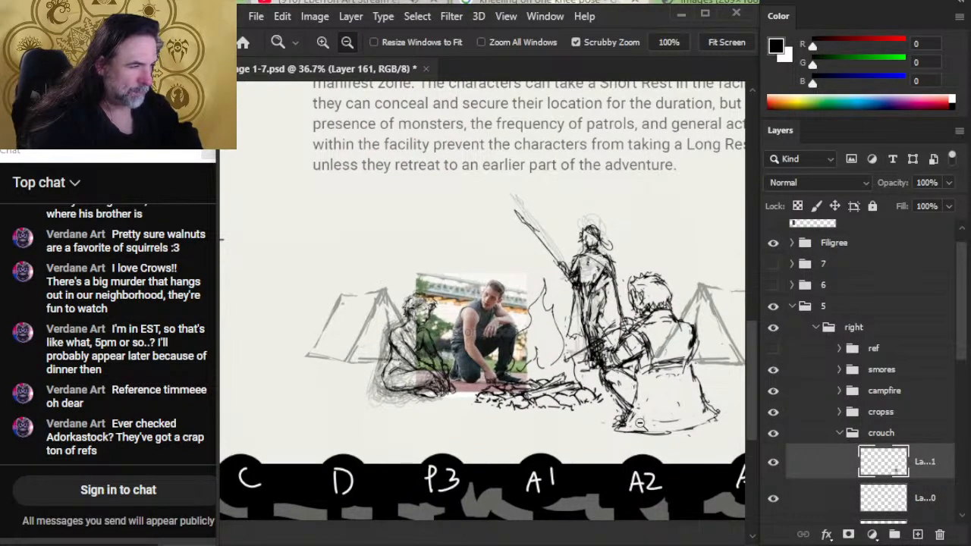
right_click(597, 348)
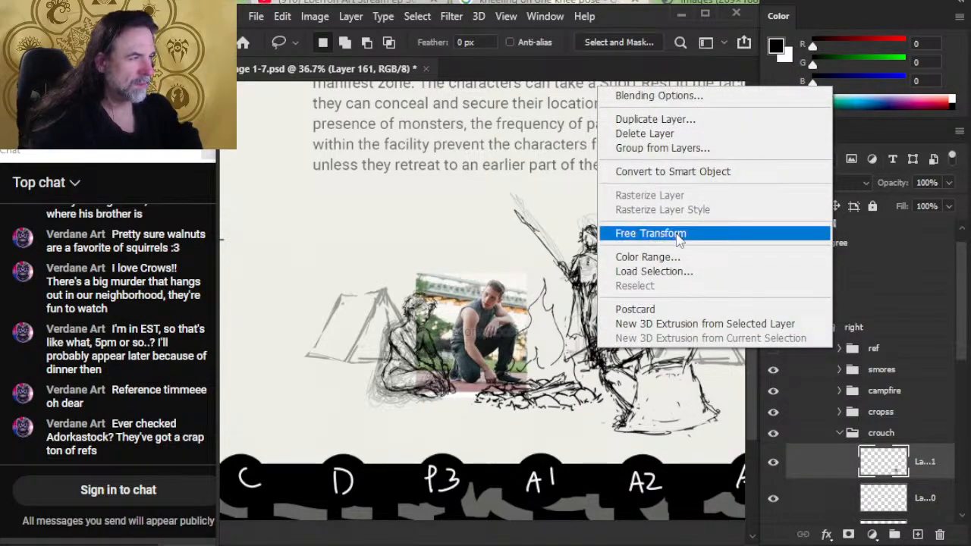
click(660, 233)
drag(416, 273, 423, 279)
key(Return)
- Nudge the photo left of the flames and erase its background where it covers the cross-legged figure
key(v)
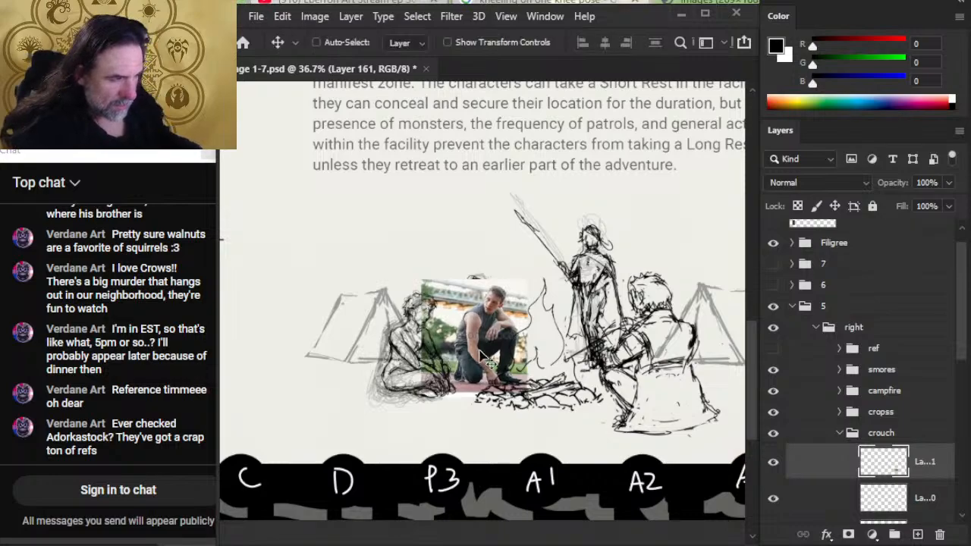
key(shift+Left)
key(shift+Left)
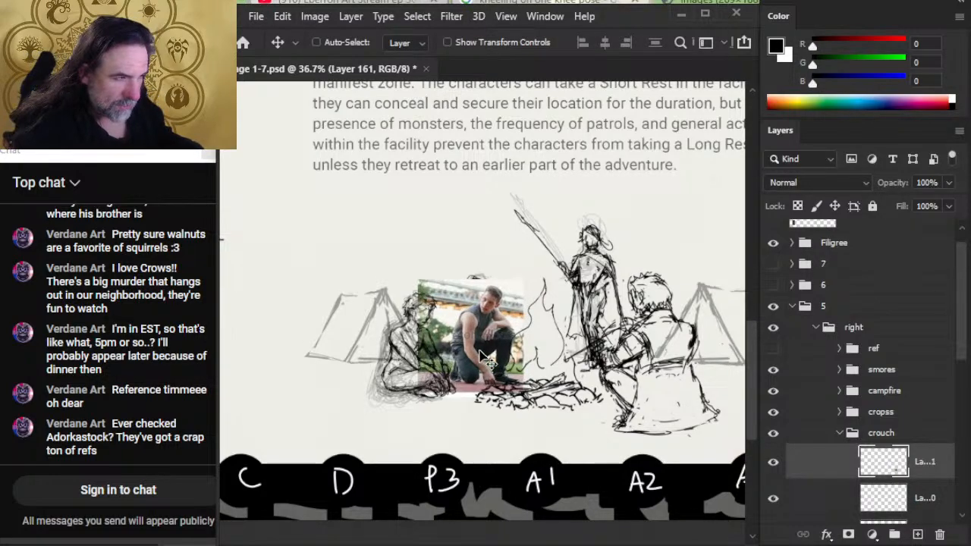
key(e)
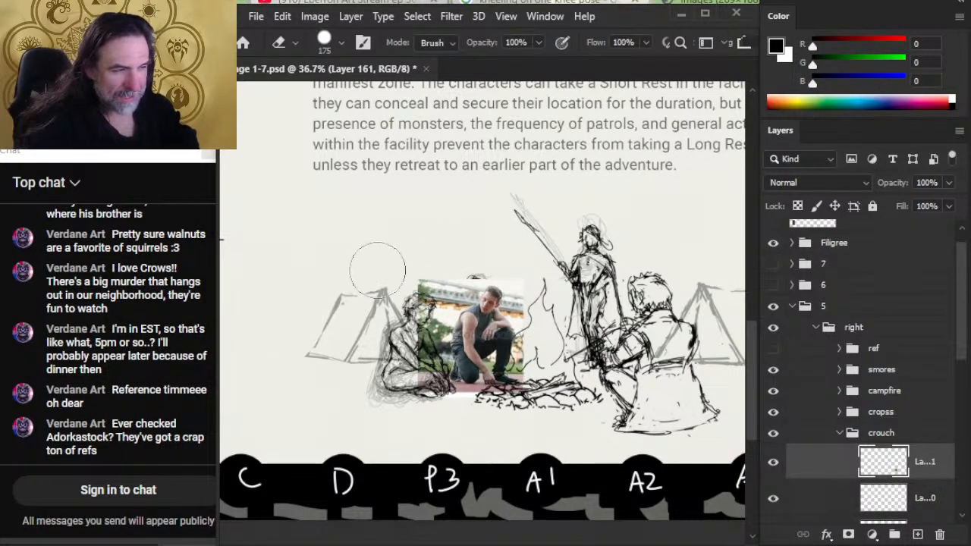
drag(411, 254, 376, 391)
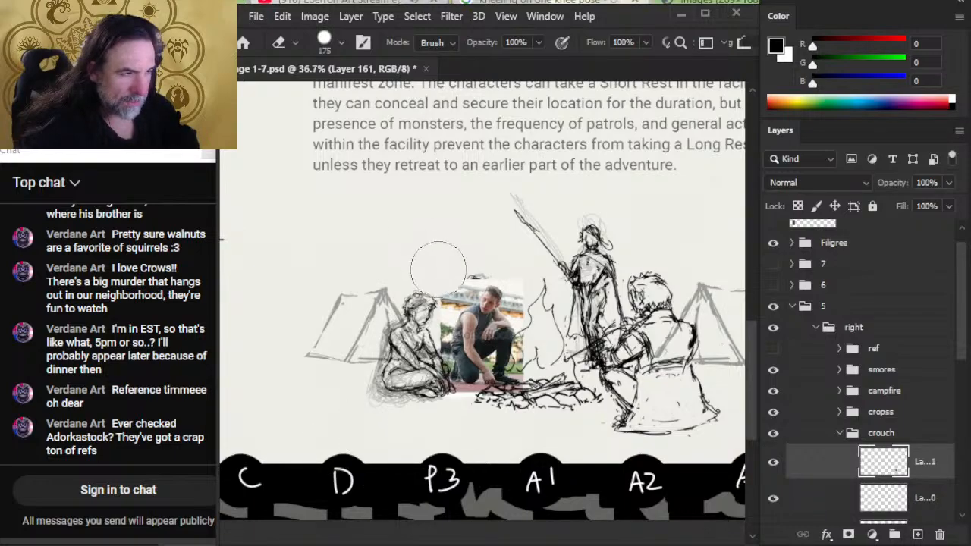
key(v)
key(shift+Left)
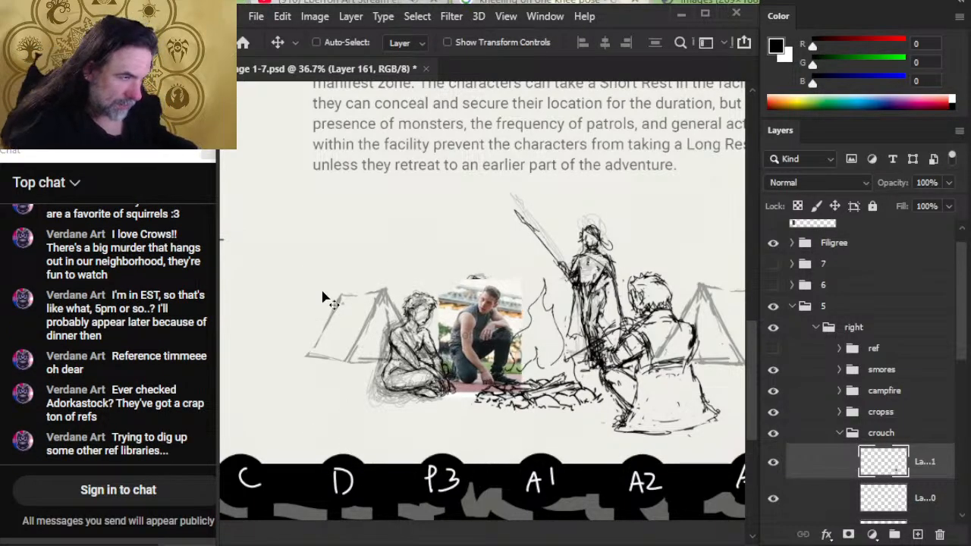
key(shift+Left)
- Enlarge the kneeling man photo slightly upward with Free Transform
right_click(378, 300)
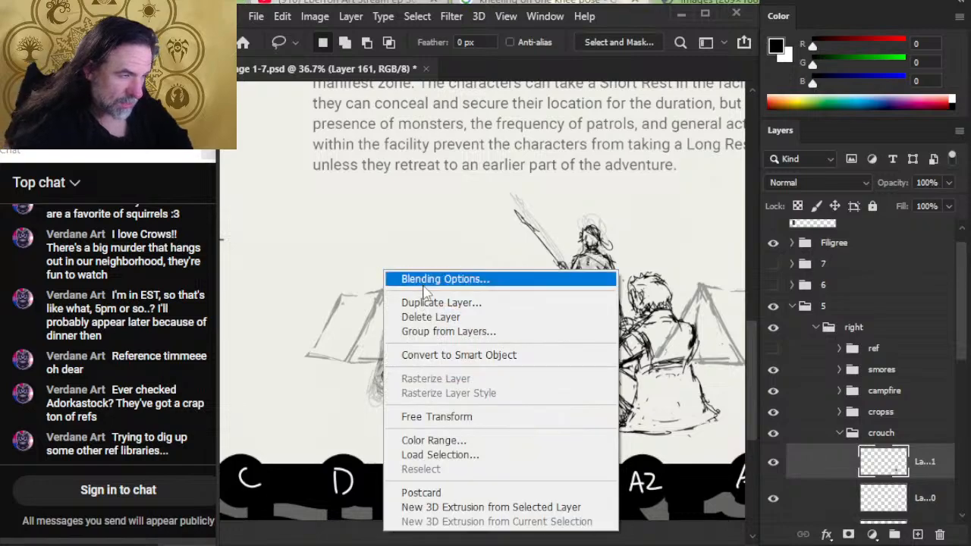
click(455, 417)
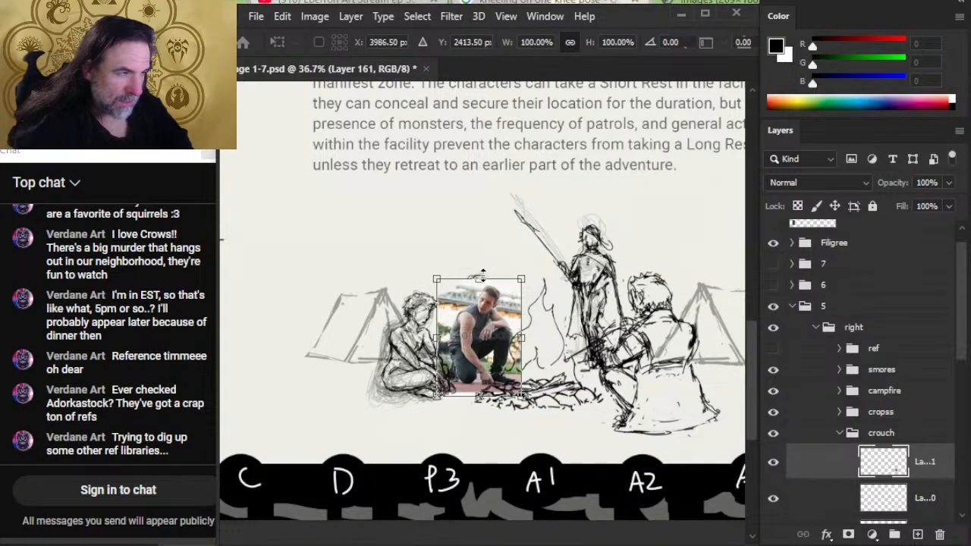
mouse_move(483, 273)
mouse_down()
mouse_move(482, 263)
mouse_move(478, 273)
mouse_up()
key(Return)
key(l)
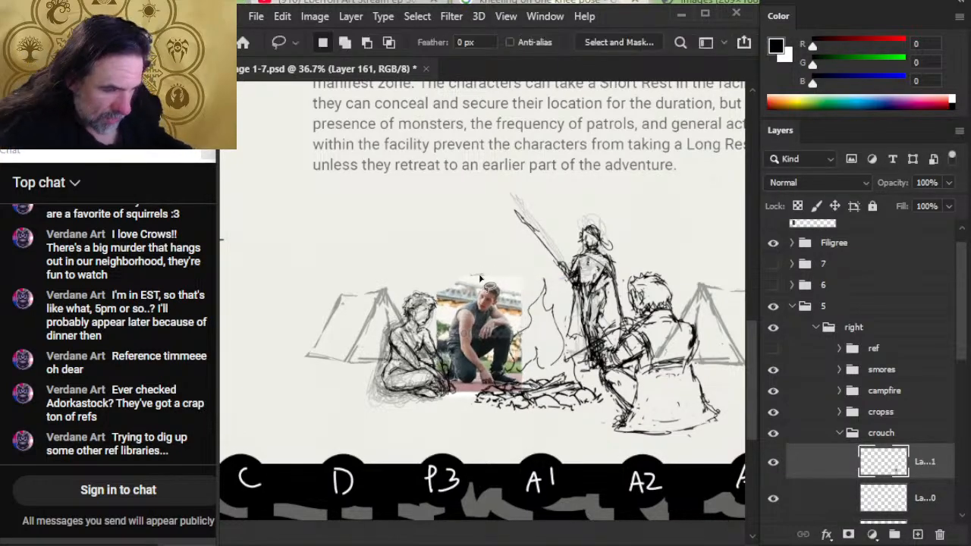
- Nudge the kneeling man photo into its final spot between the cross-legged figure and the campfire
key(v)
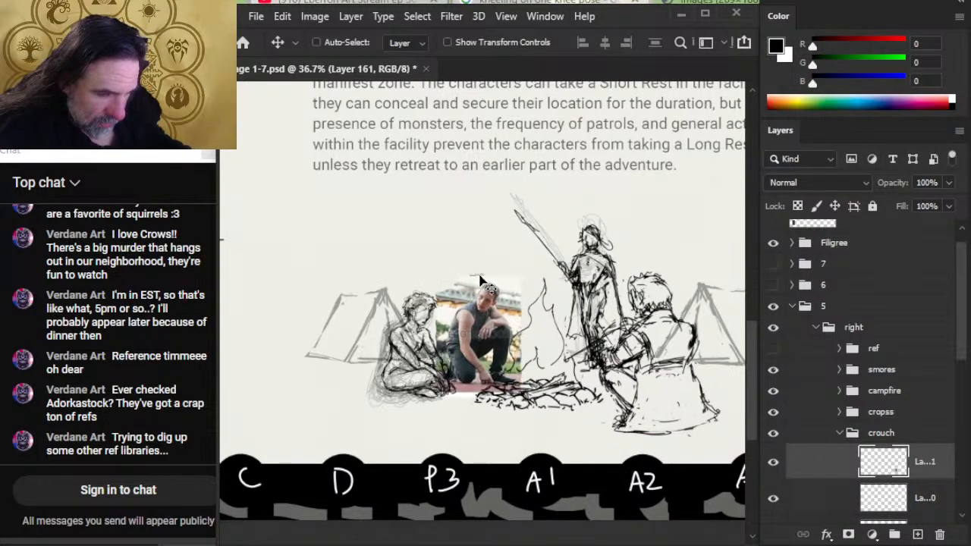
key(shift+Left)
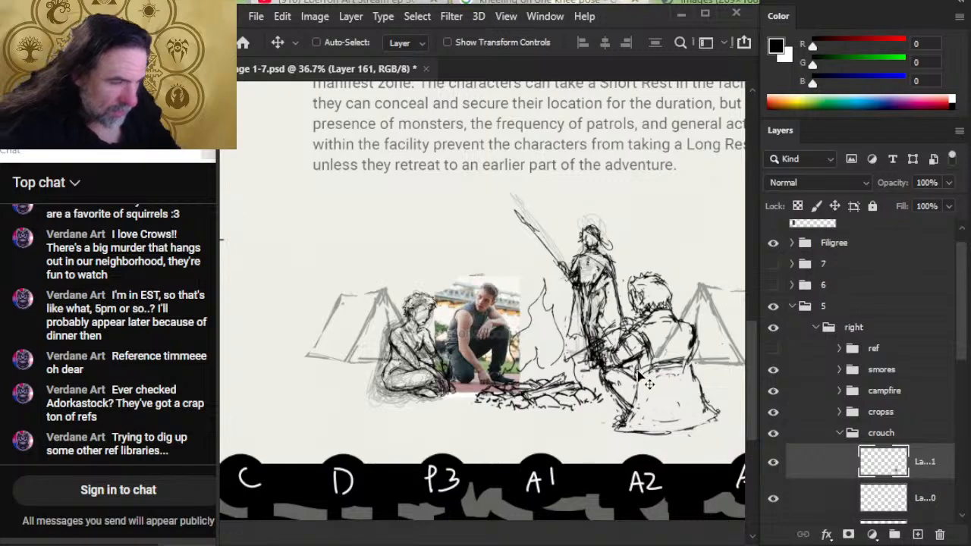
key(shift+Left)
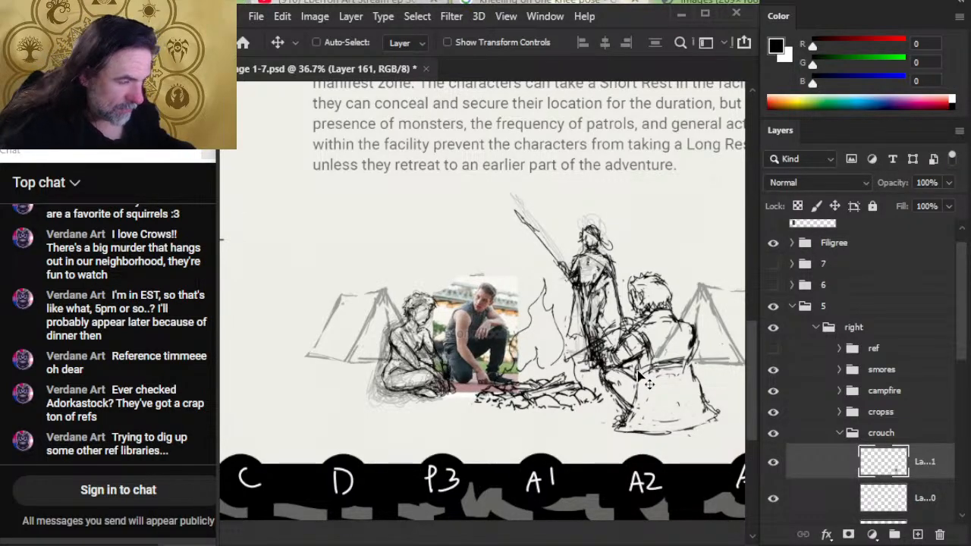
key(shift+Left)
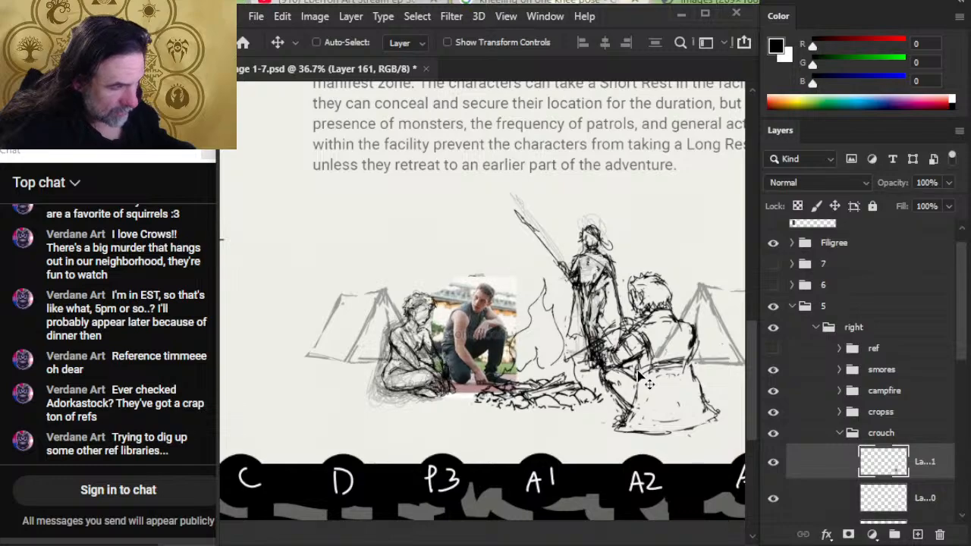
key(Right)
key(Right)
key(Right)
key(Right)
key(Right)
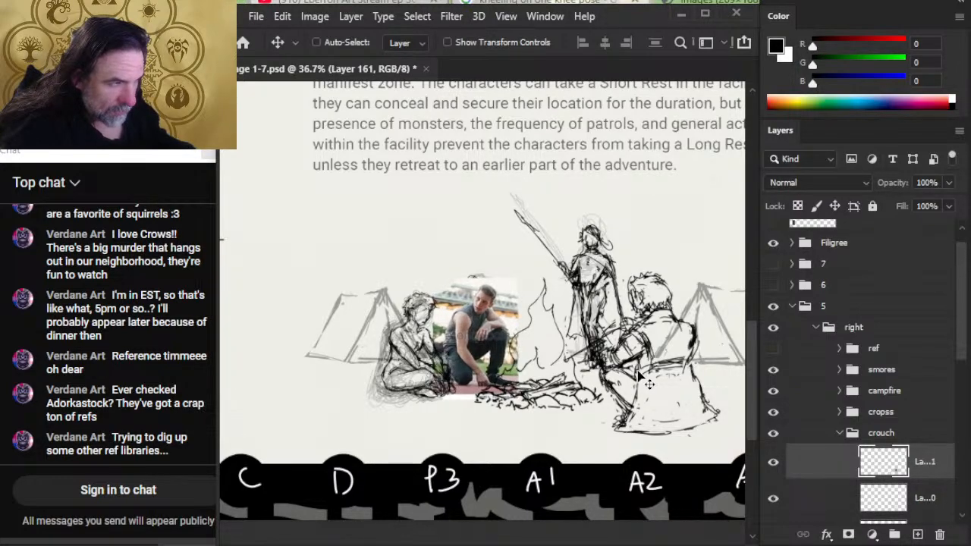
key(Left)
key(Left)
key(Left)
key(Left)
key(Left)
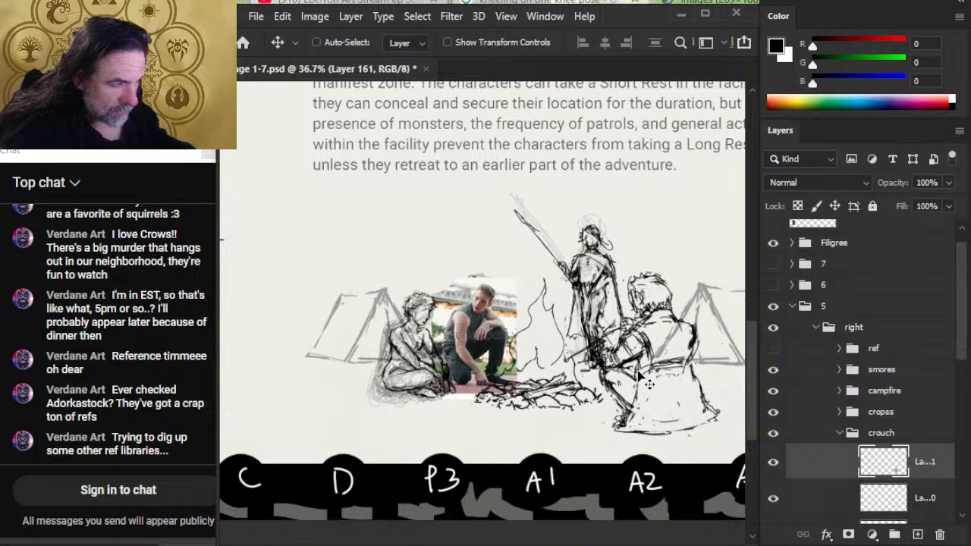
key(Down)
key(Right)
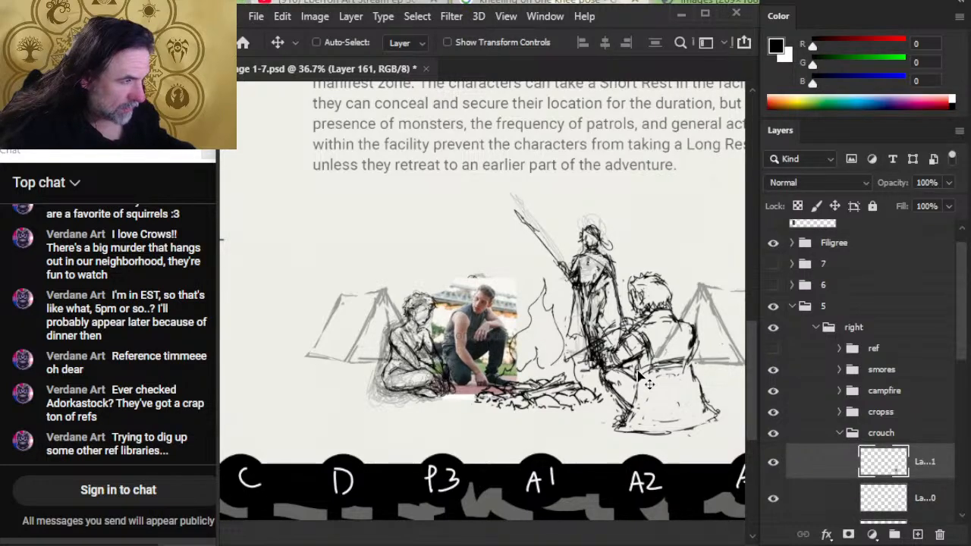
key(Right)
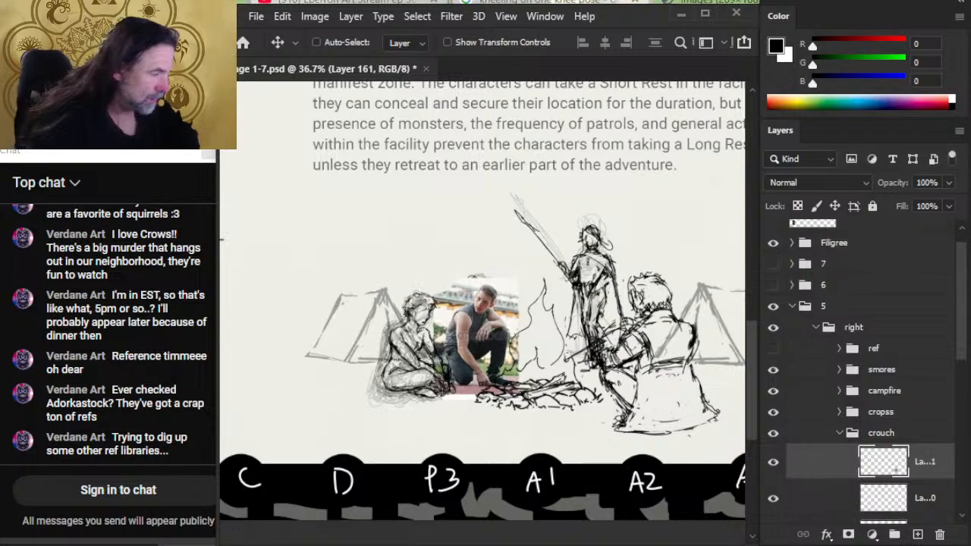
- Nudge the cropss group of the cross-legged figure slightly left, away from the kneeling man photo
click(905, 421)
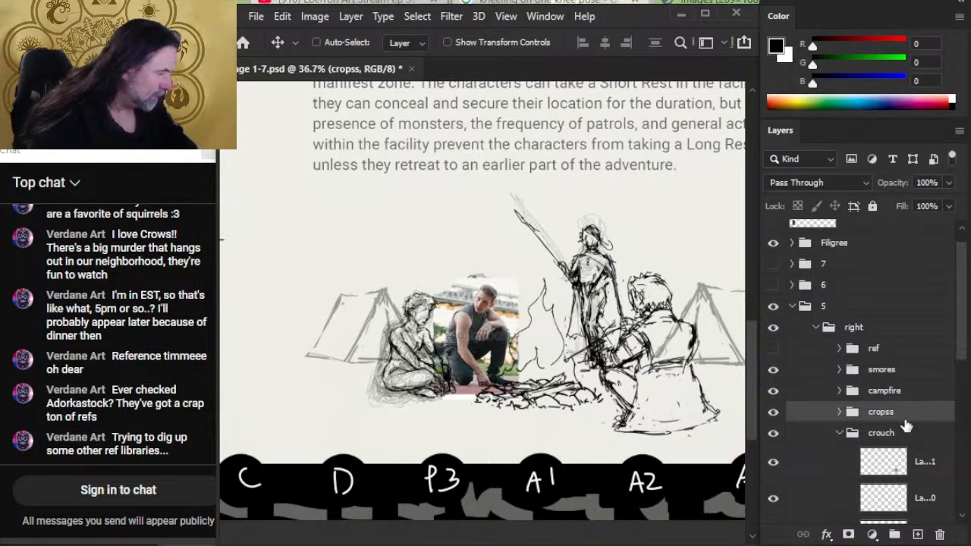
key(shift+Left)
key(shift+Left)
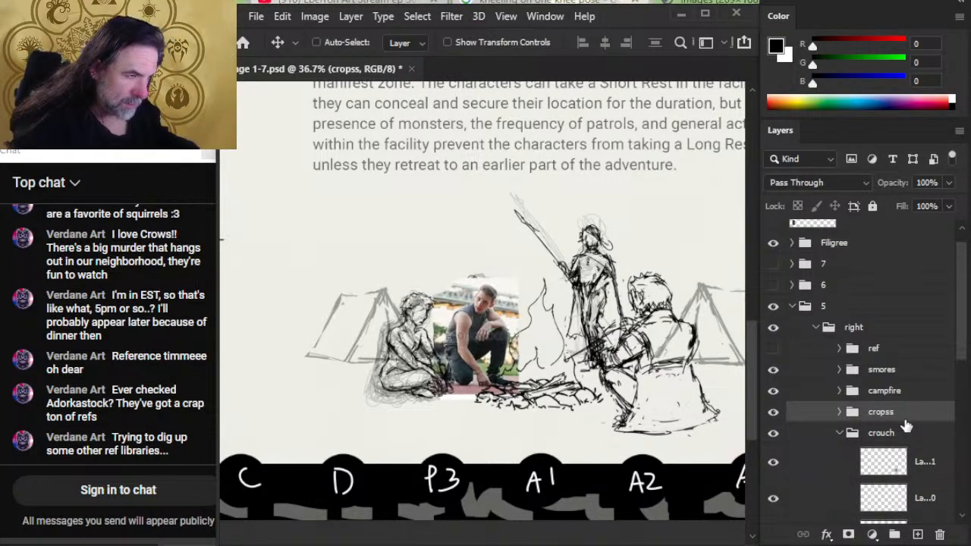
key(shift+Left)
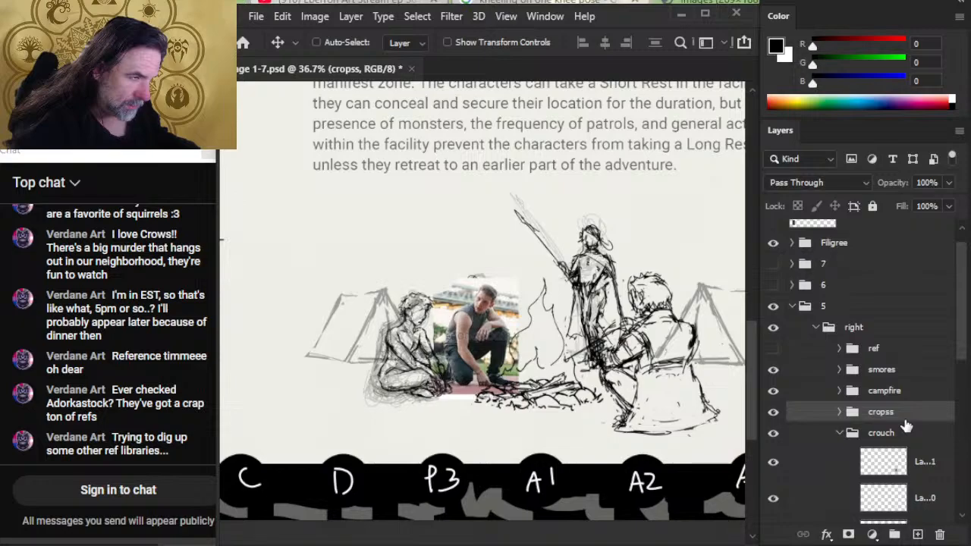
key(shift+Left)
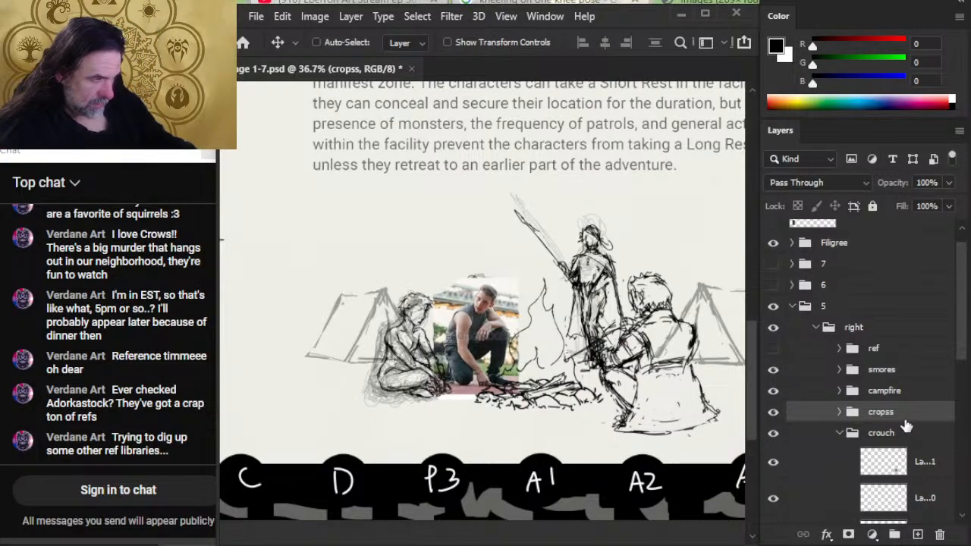
key(shift+Left)
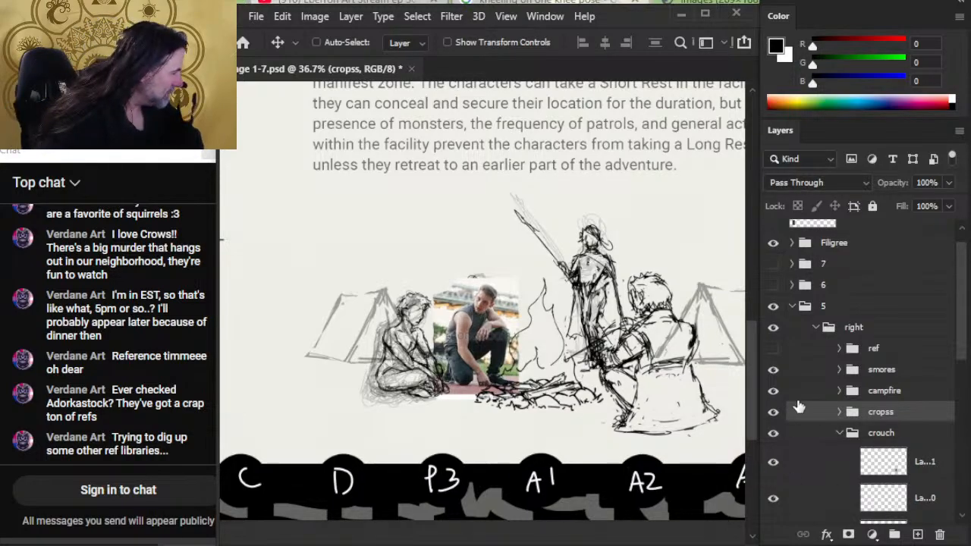
- Scale the campfire group down slightly with Free Transform and reposition it between the kneeling man photo and the standing figure
click(817, 391)
click(828, 394)
key(l)
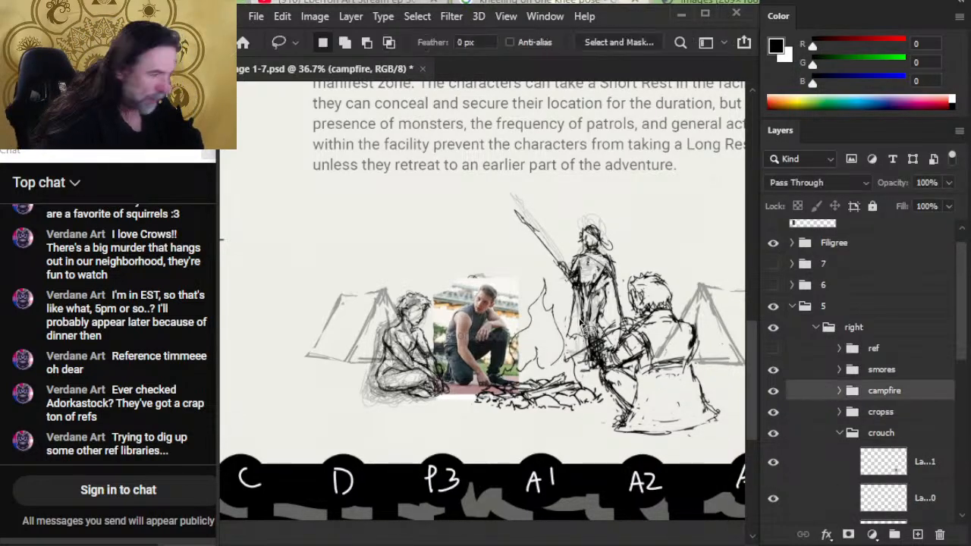
right_click(596, 332)
click(645, 457)
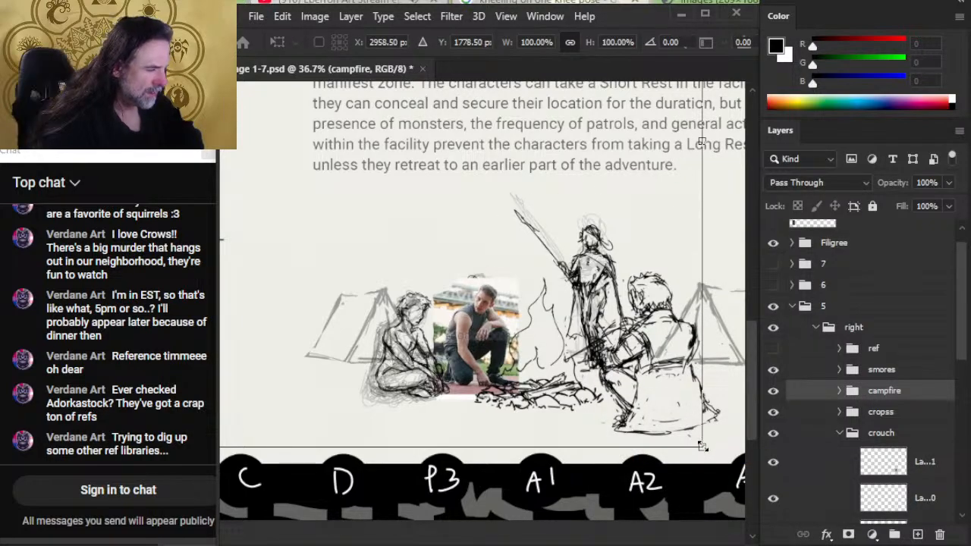
drag(702, 448, 671, 429)
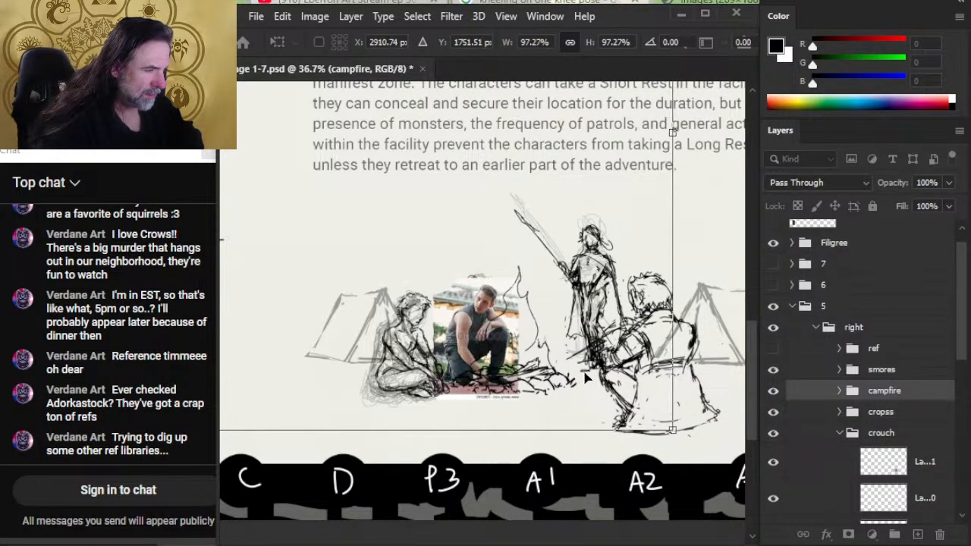
drag(579, 368, 621, 394)
drag(708, 447, 660, 420)
drag(591, 374, 630, 402)
key(Return)
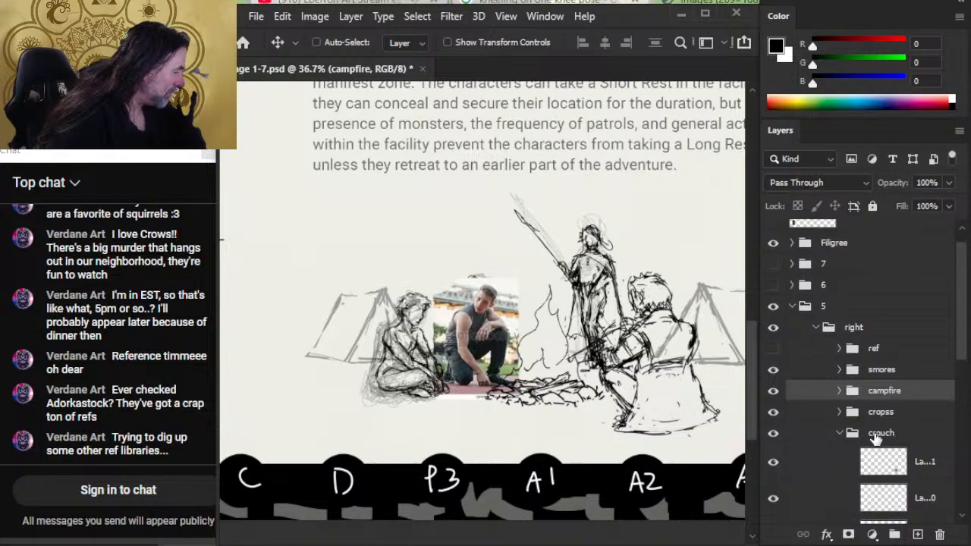
- Put the kneeling man photo layer into its own group inside the crouch group and name it ref
click(828, 467)
key(ctrl+g)
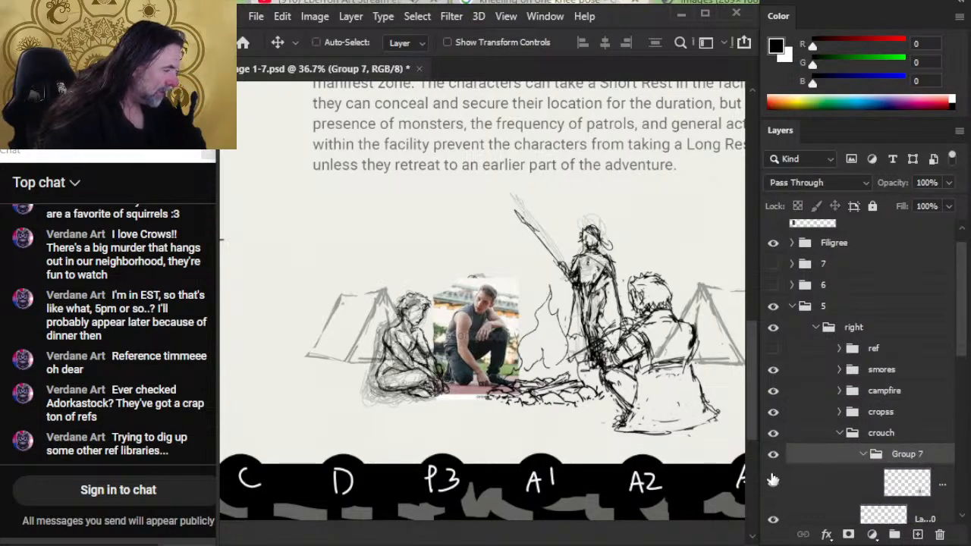
click(771, 457)
click(771, 458)
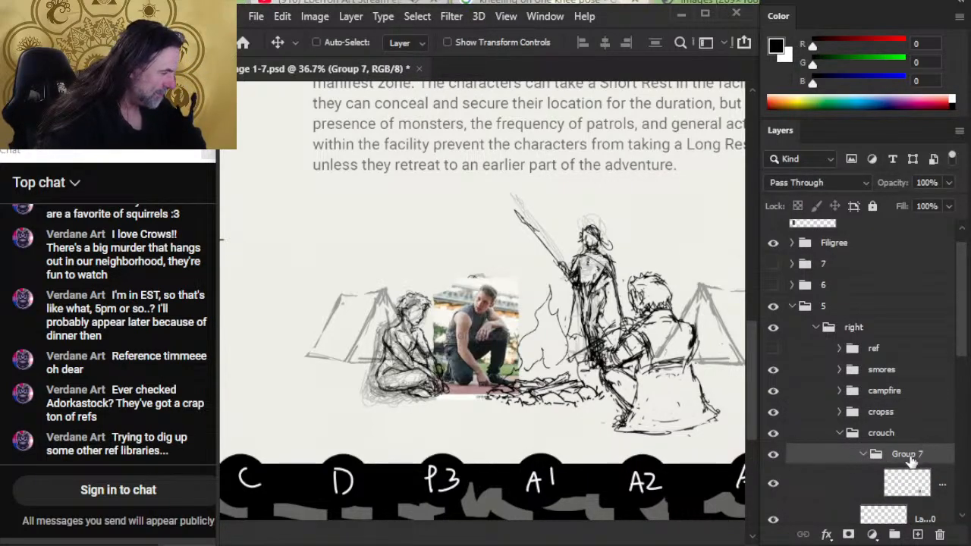
double_click(908, 455)
key(Return)
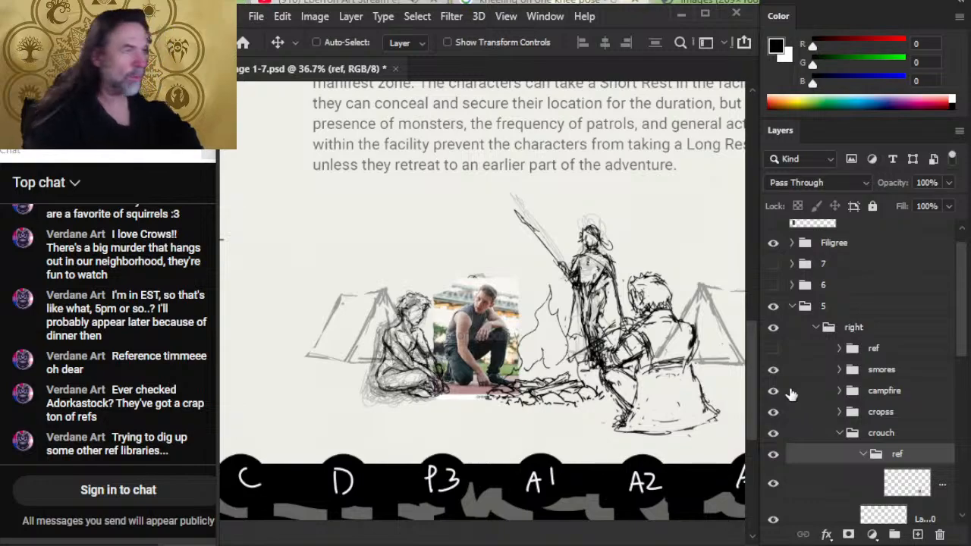
- Switch to the browser, close the enlarged kneeling man photo and look through its related images for another pose reference
key(alt+Tab)
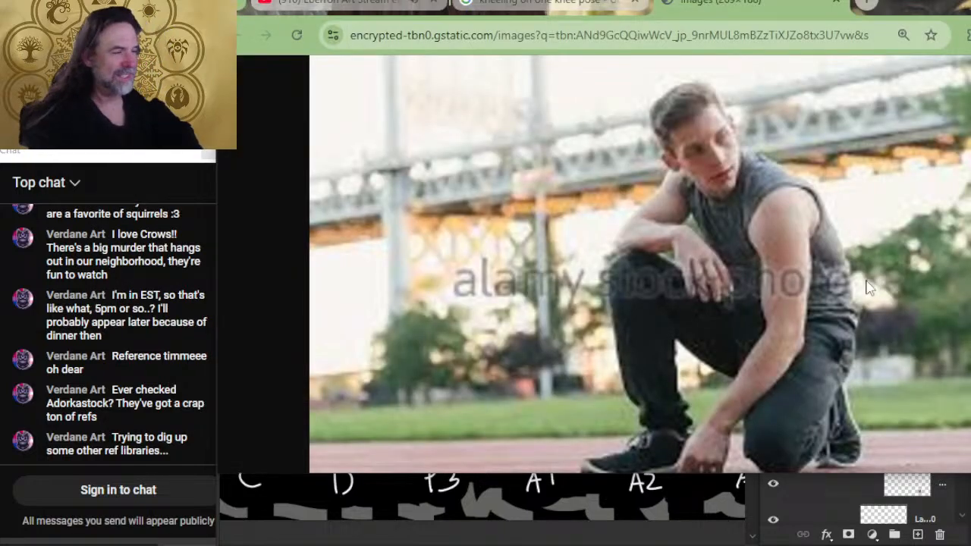
click(842, 3)
scroll(868, 202, down, 2)
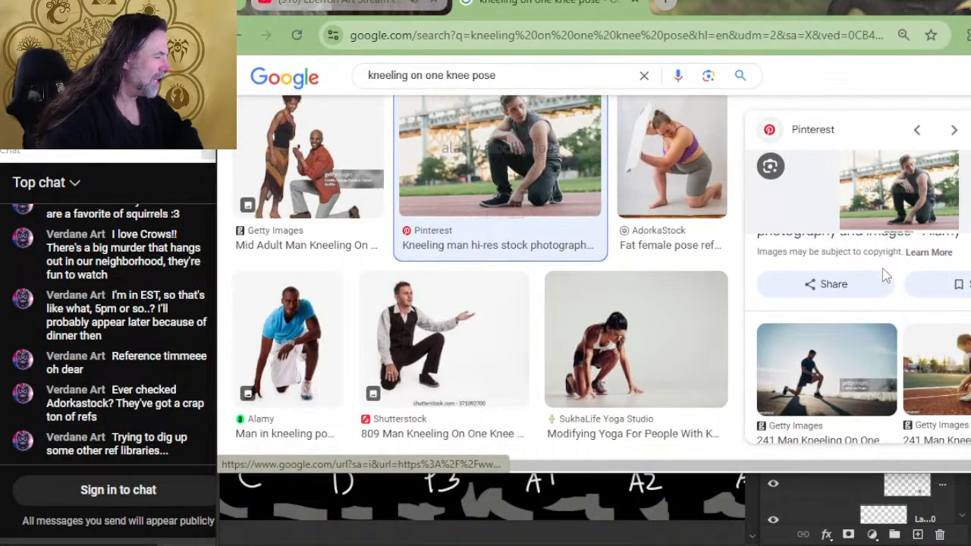
scroll(898, 273, down, 2)
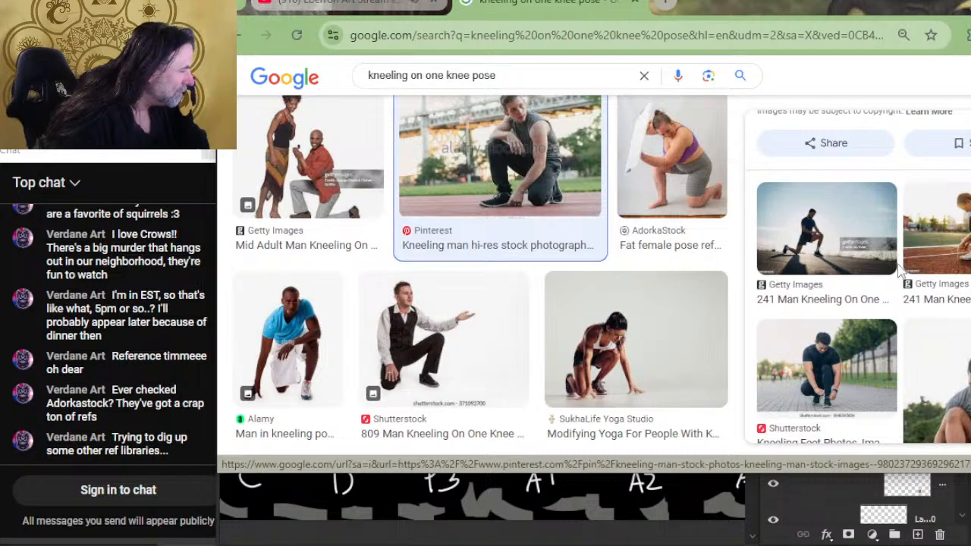
scroll(899, 266, down, 2)
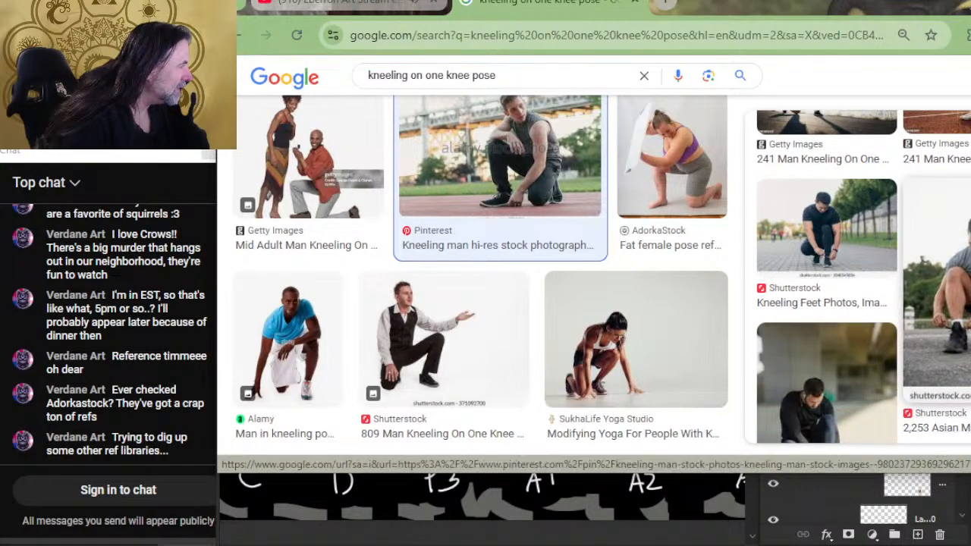
scroll(962, 325, down, 2)
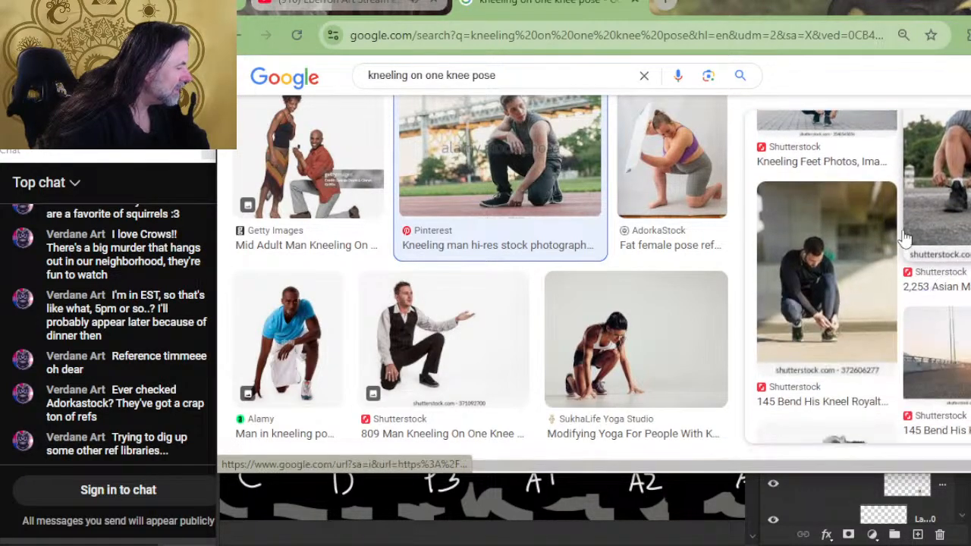
scroll(880, 220, down, 5)
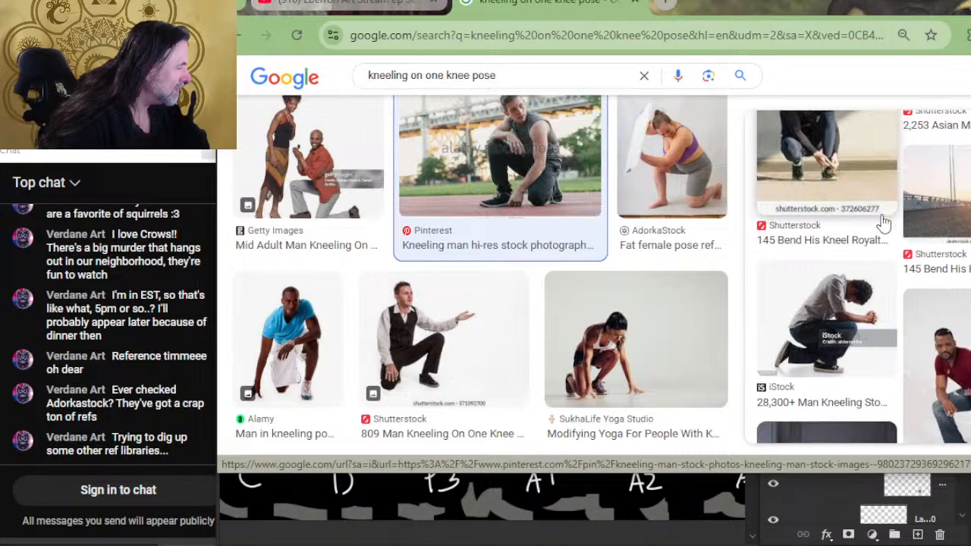
scroll(884, 222, down, 2)
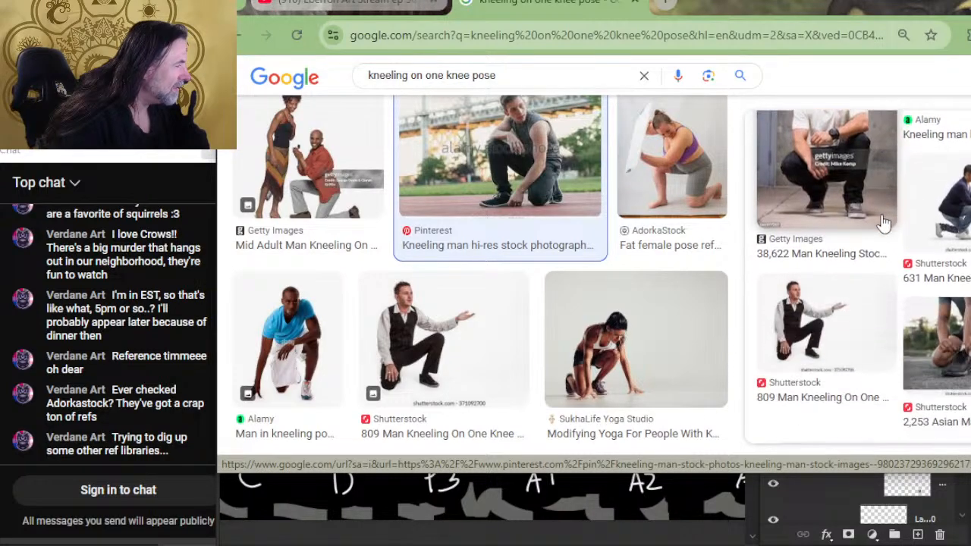
scroll(884, 222, down, 2)
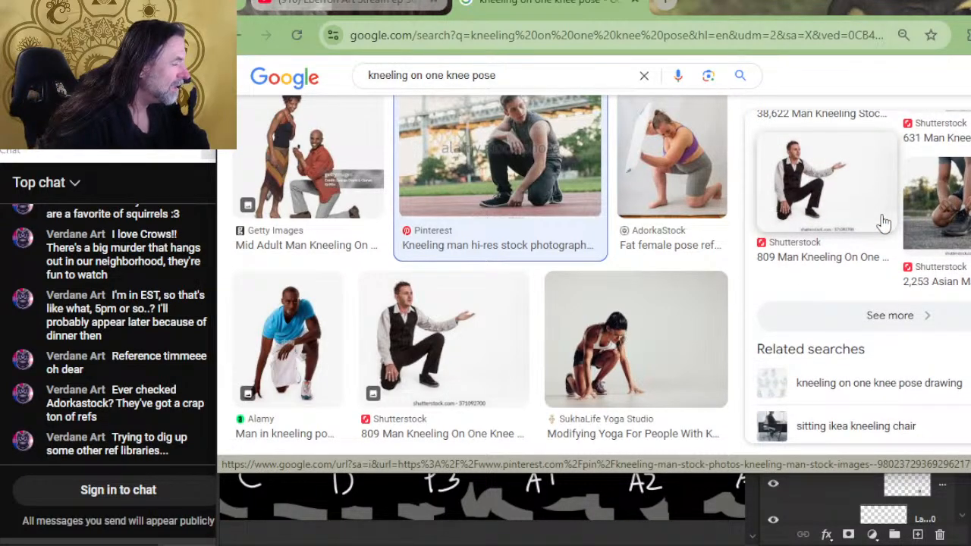
scroll(884, 224, down, 2)
scroll(884, 223, up, 8)
scroll(884, 223, down, 6)
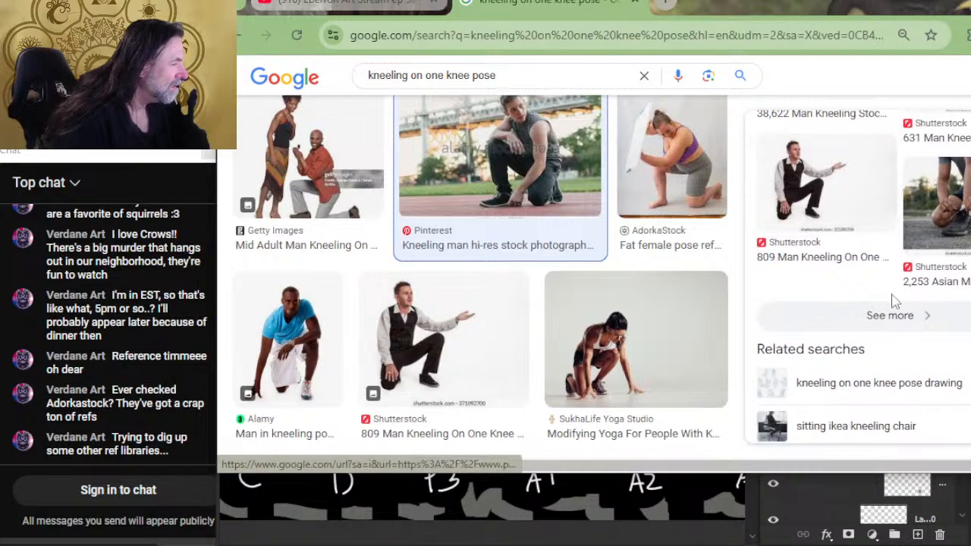
- Open the full set of related images for the kneeling man photo and examine the poses for another reference
click(892, 315)
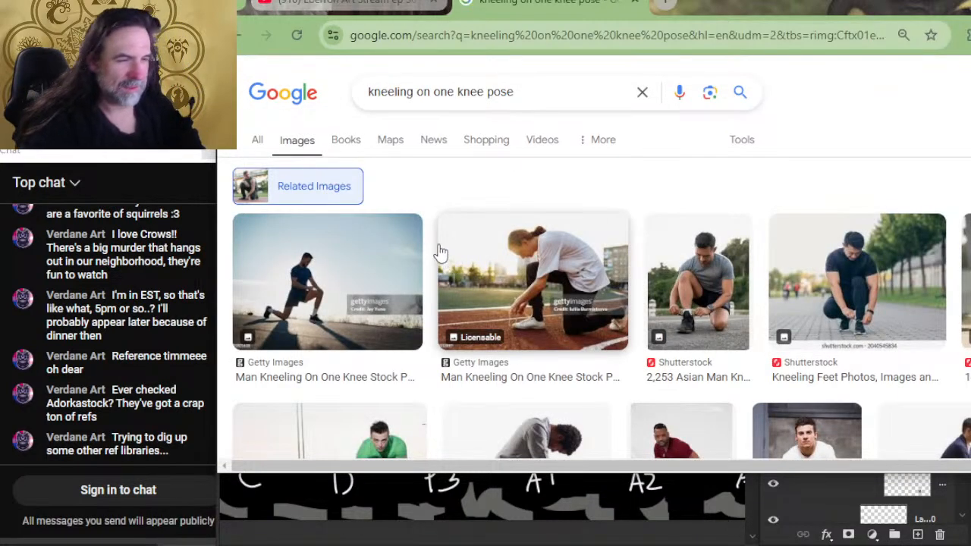
scroll(711, 283, down, 2)
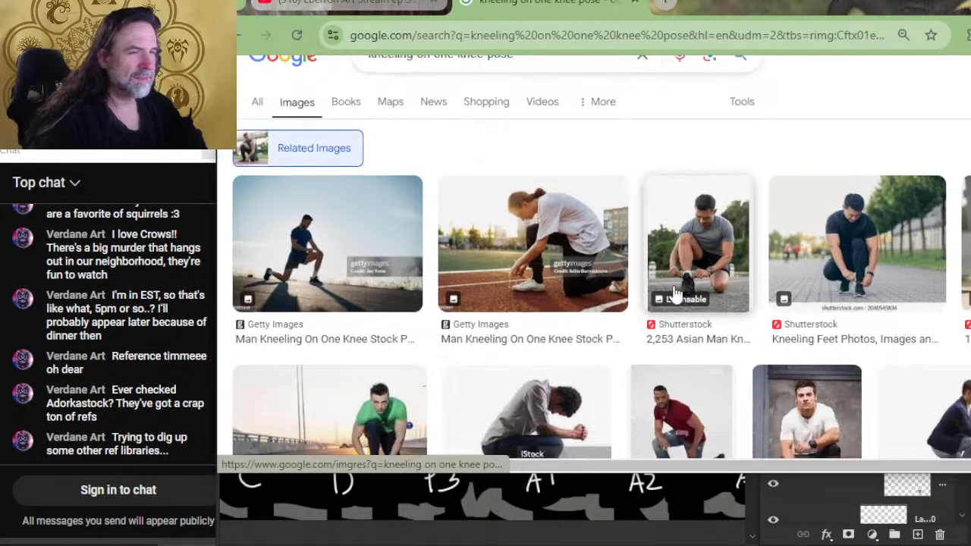
scroll(668, 235, down, 2)
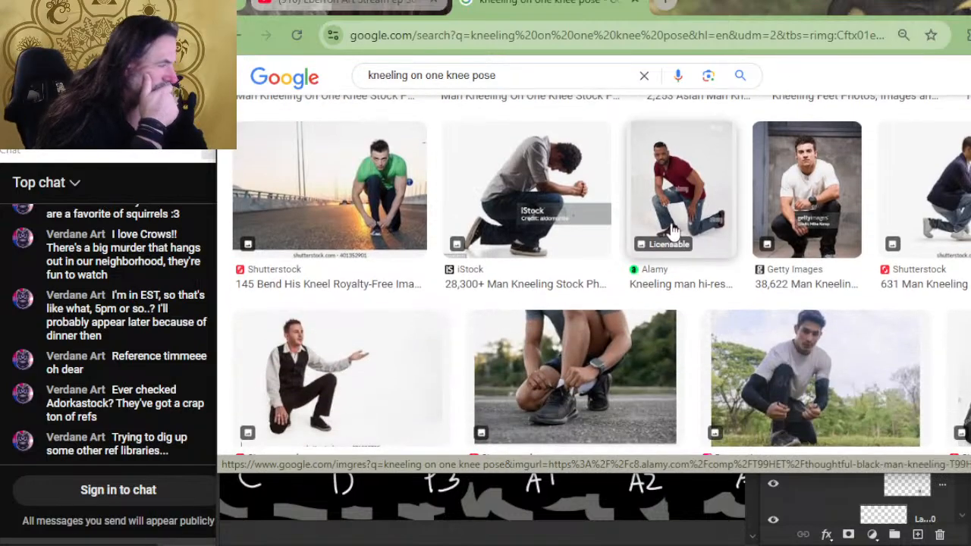
scroll(678, 224, down, 2)
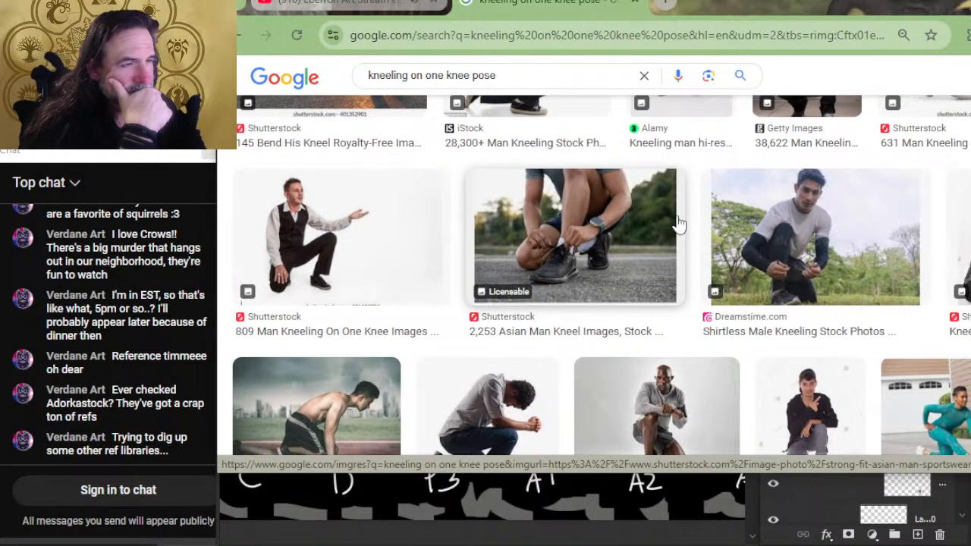
scroll(678, 224, down, 2)
scroll(265, 226, up, 2)
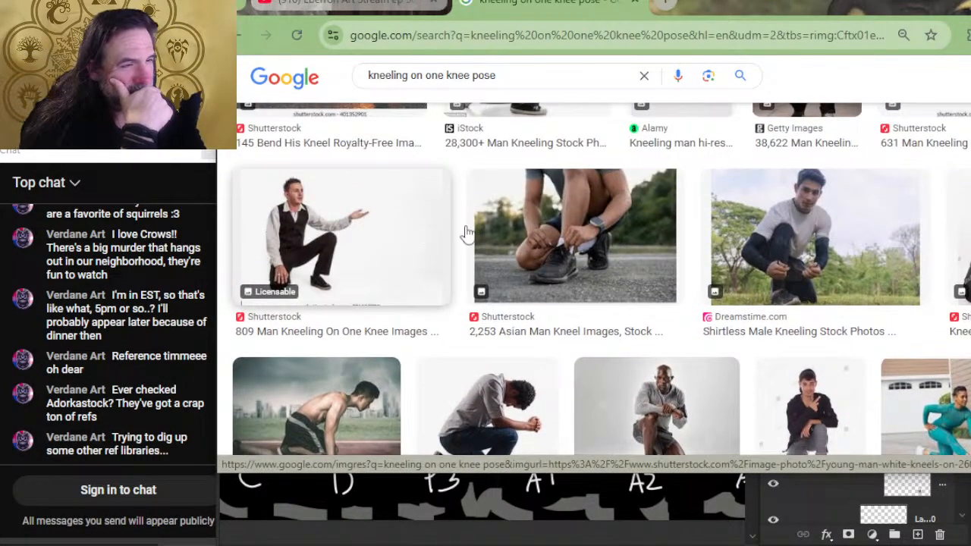
scroll(682, 258, down, 2)
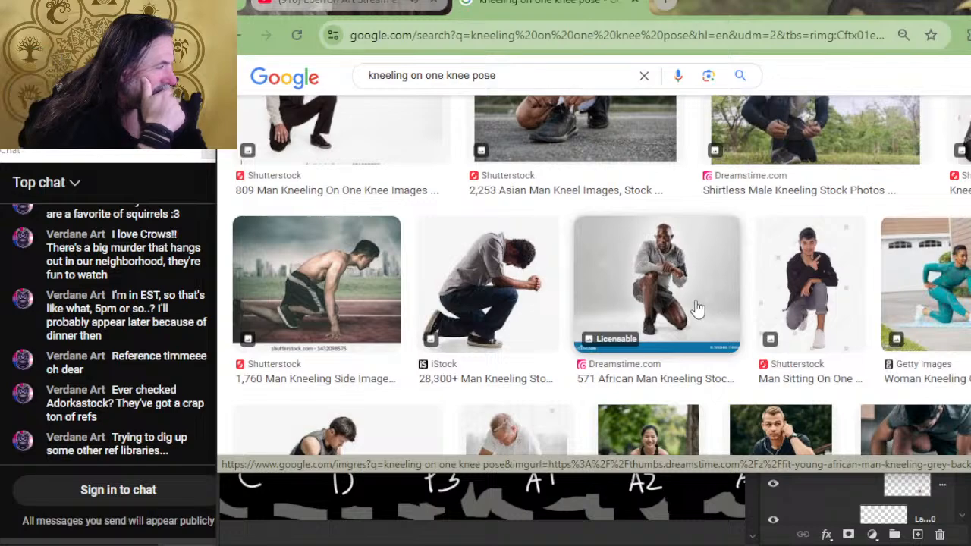
scroll(682, 299, down, 2)
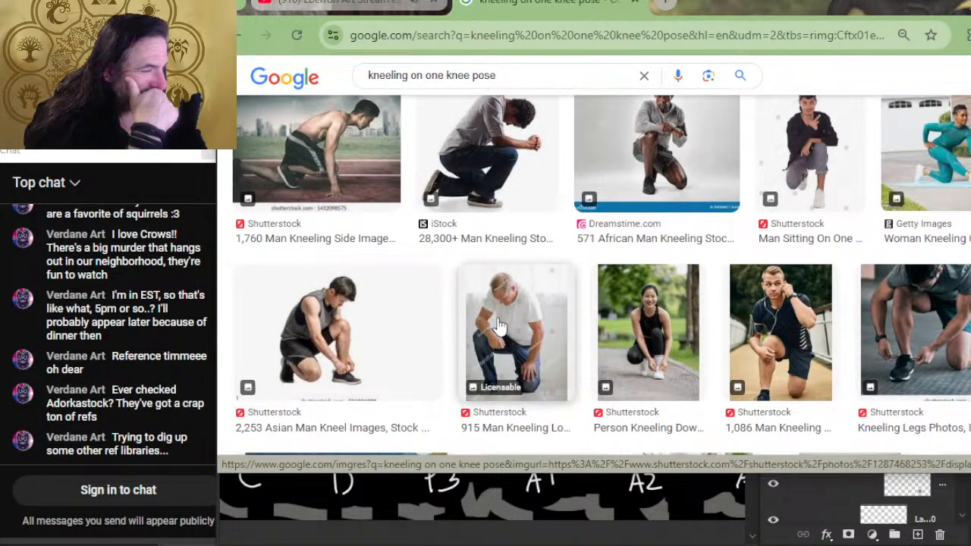
scroll(728, 304, down, 2)
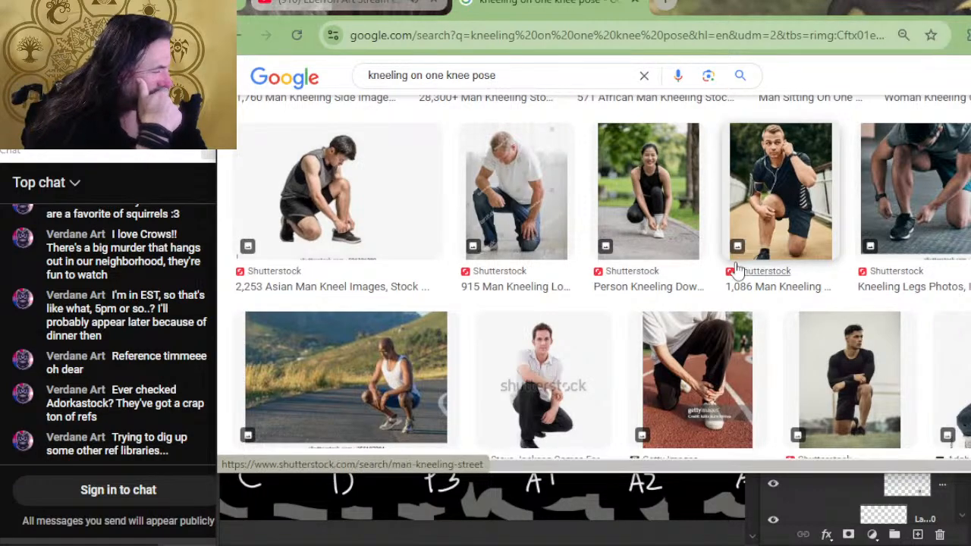
scroll(732, 273, down, 4)
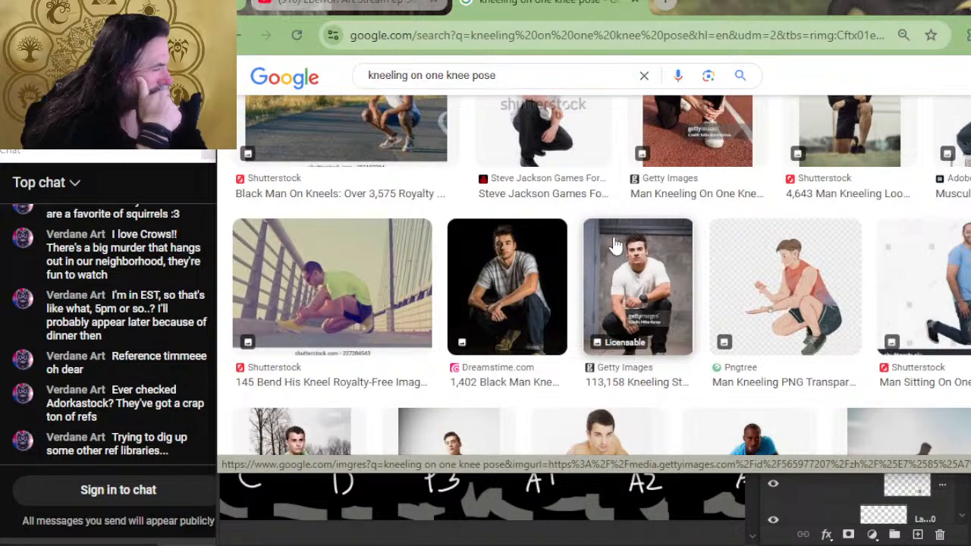
scroll(616, 245, down, 2)
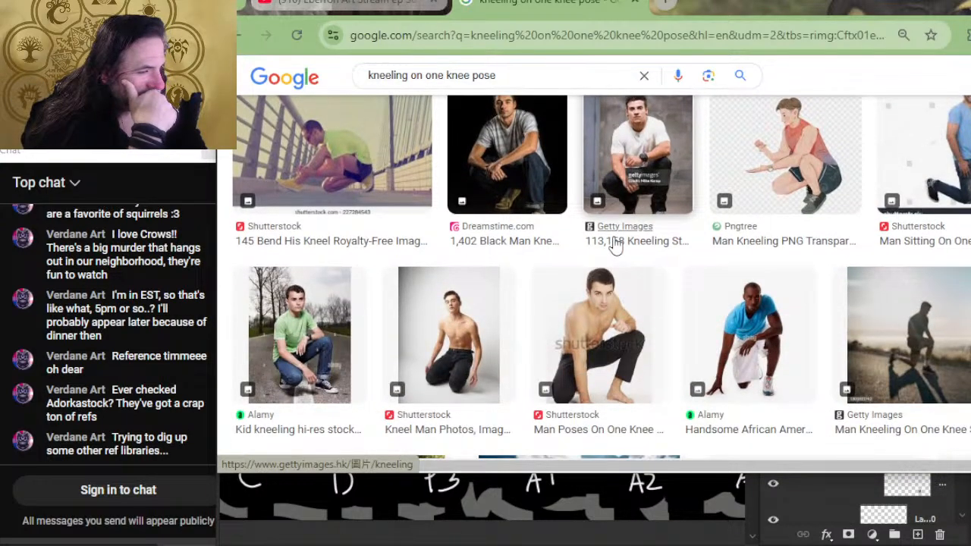
scroll(616, 246, down, 2)
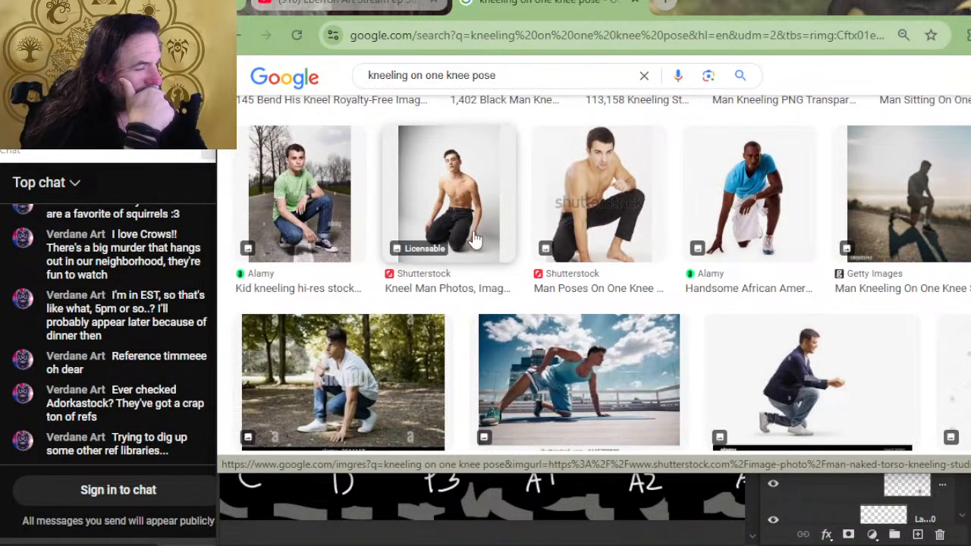
- Preview the photo of the shirtless kneeling man in black trousers and examine its related images for another pose reference
right_click(449, 196)
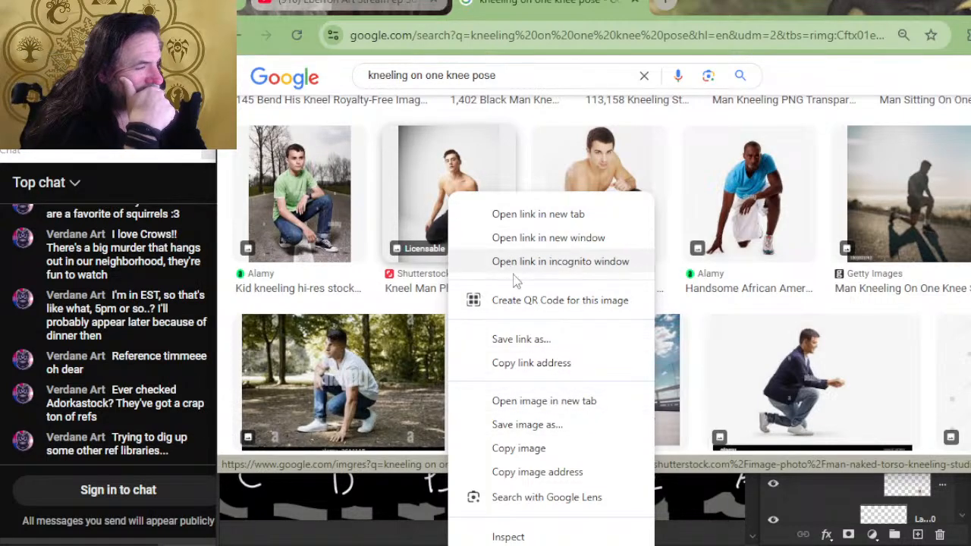
click(429, 212)
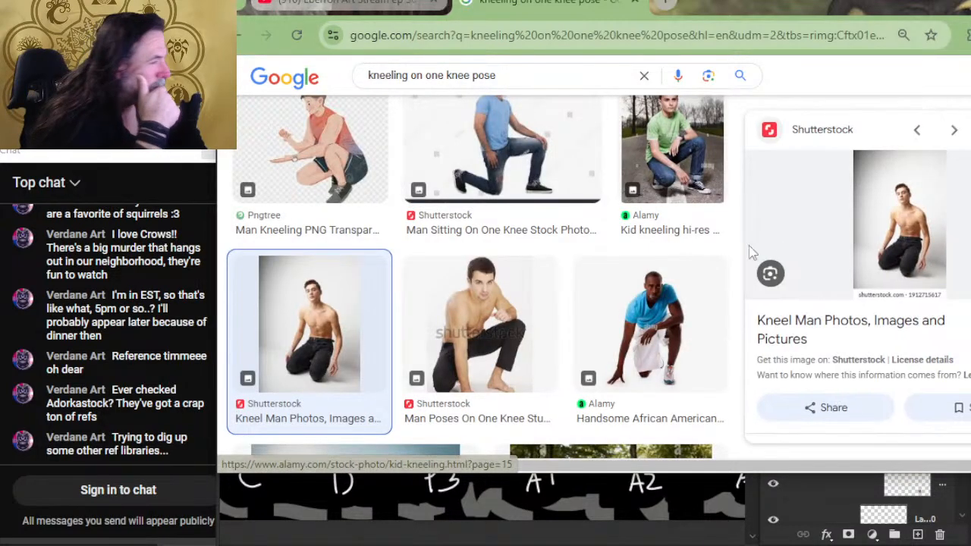
scroll(878, 218, down, 3)
scroll(880, 217, down, 2)
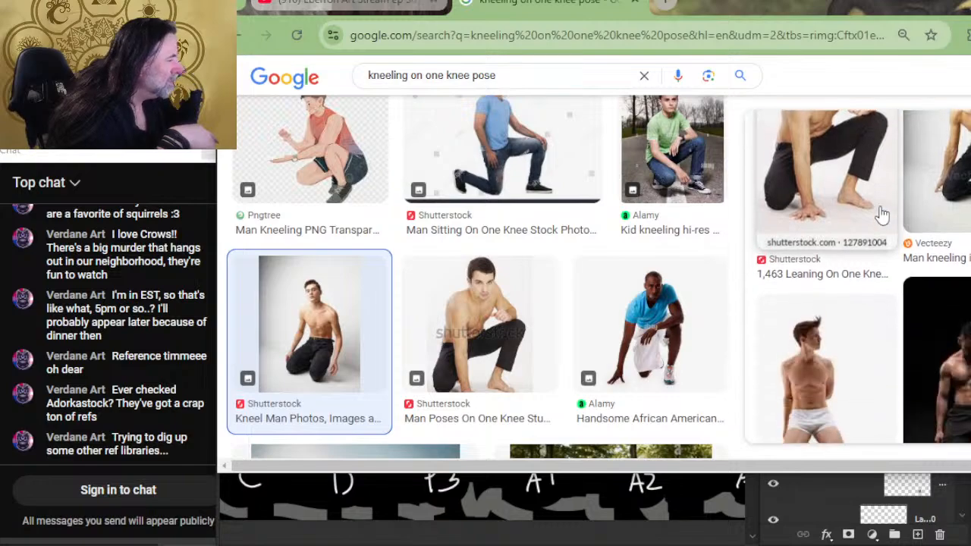
scroll(880, 216, down, 2)
scroll(881, 216, down, 2)
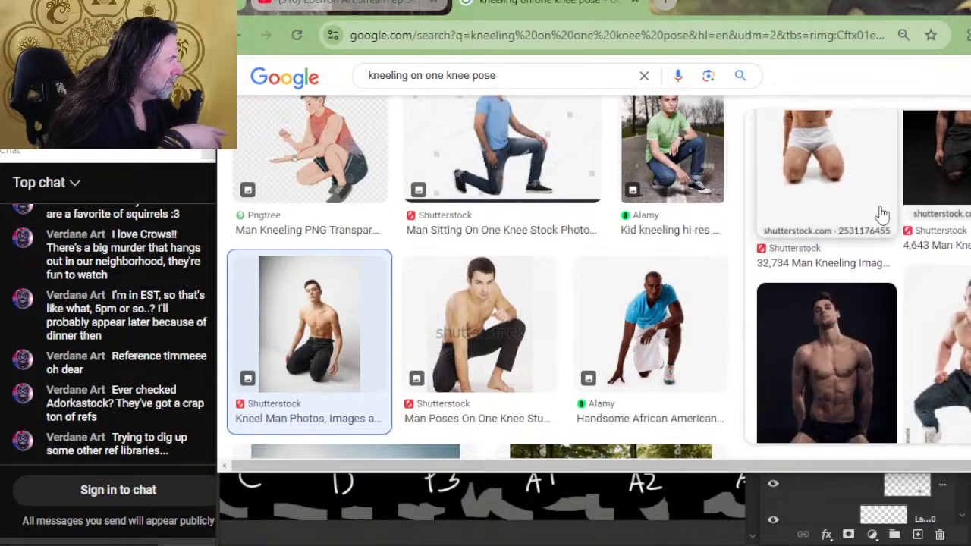
scroll(881, 215, down, 3)
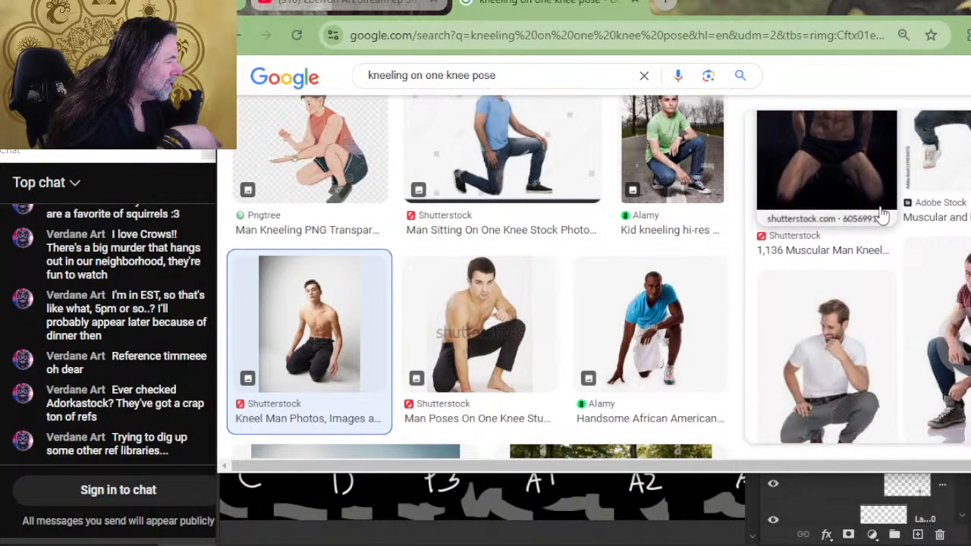
scroll(881, 215, down, 2)
scroll(880, 215, down, 2)
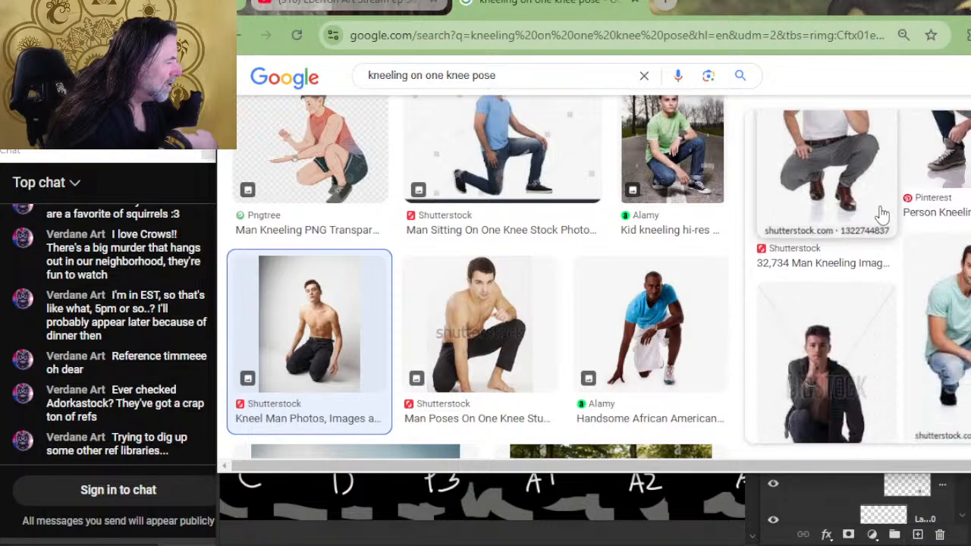
scroll(881, 216, down, 5)
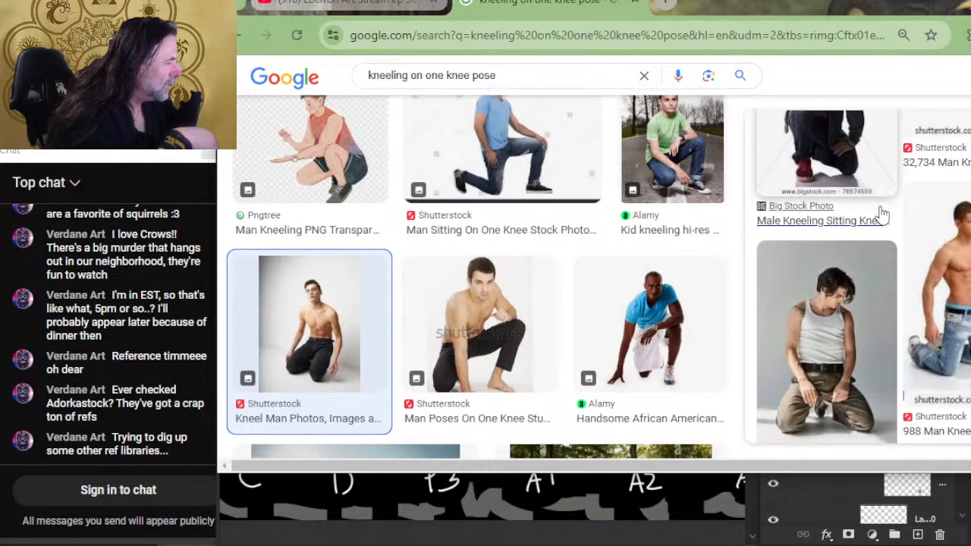
scroll(881, 215, down, 2)
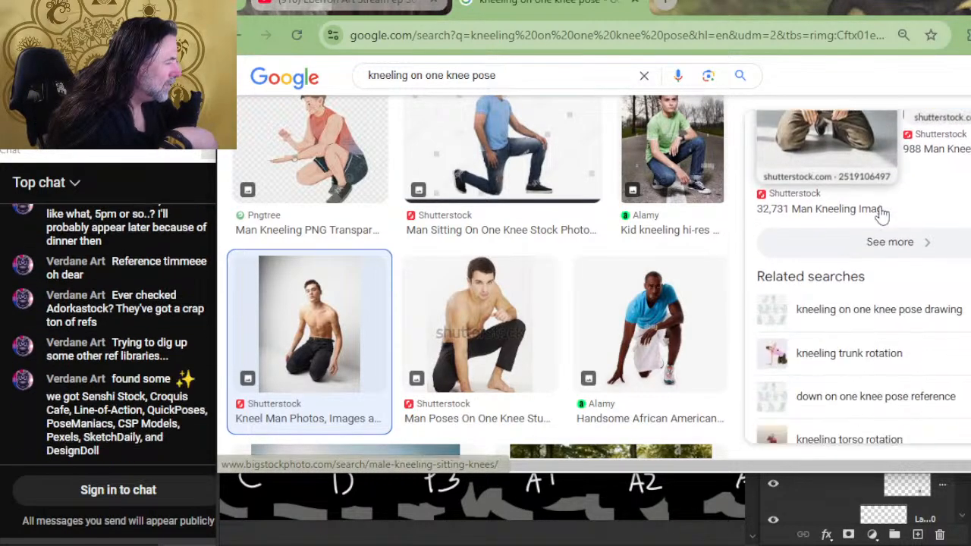
- Open the full set of related images in a new tab and close the photo preview
right_click(884, 249)
click(907, 261)
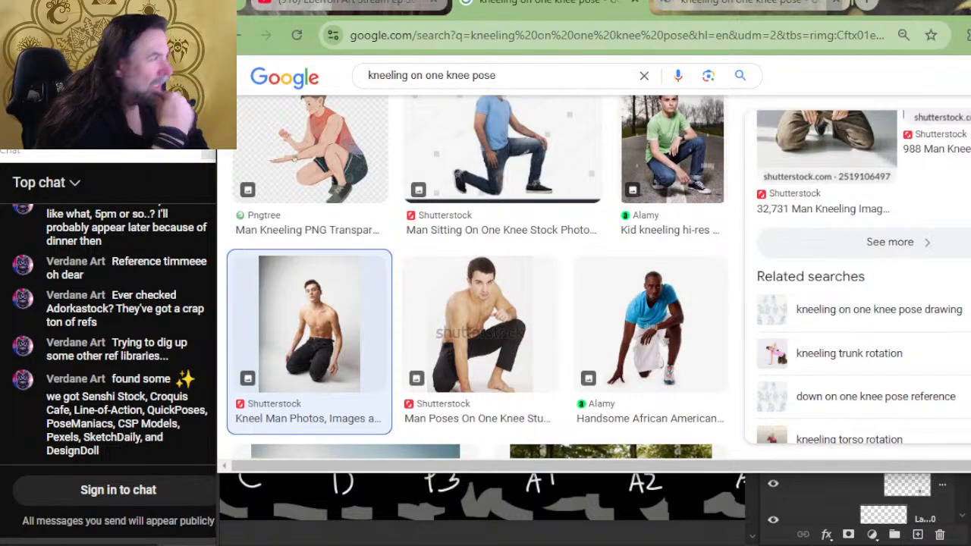
key(Escape)
- Examine further results of the kneeling on one knee pose search for a suitable crouching figure
scroll(679, 265, down, 4)
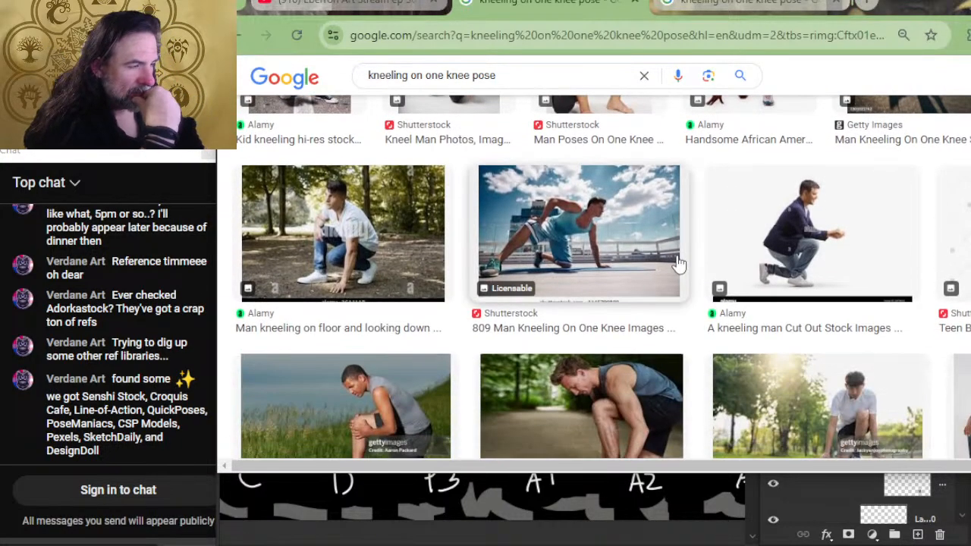
scroll(680, 267, down, 2)
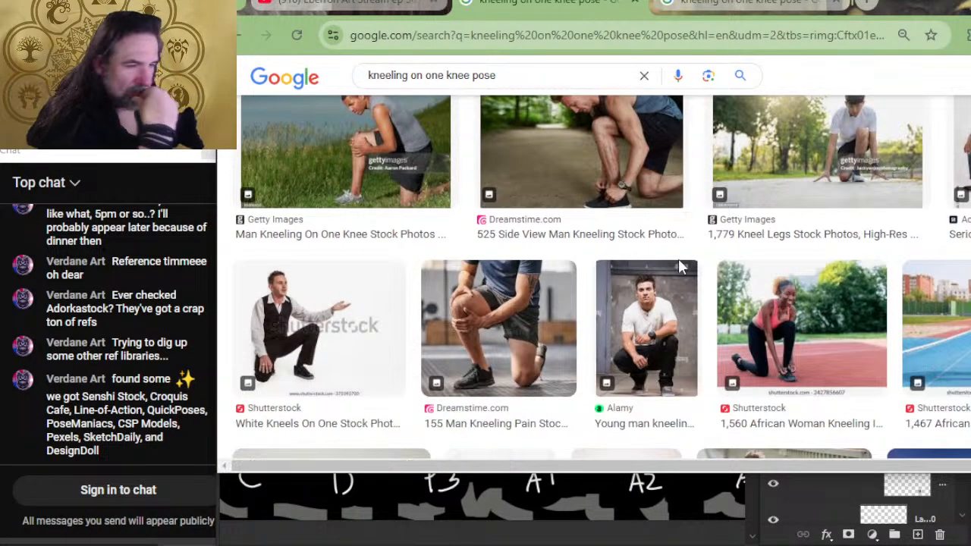
scroll(687, 260, down, 4)
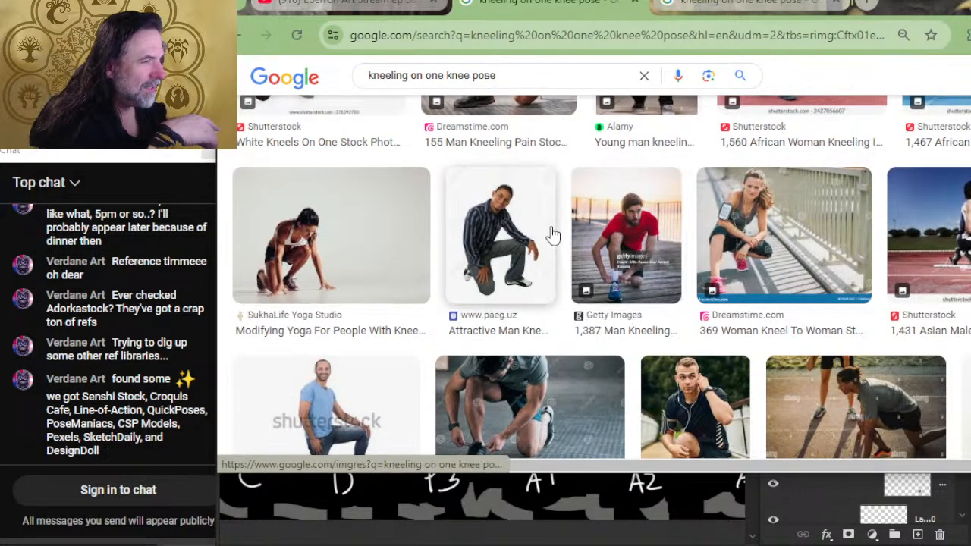
scroll(531, 254, down, 2)
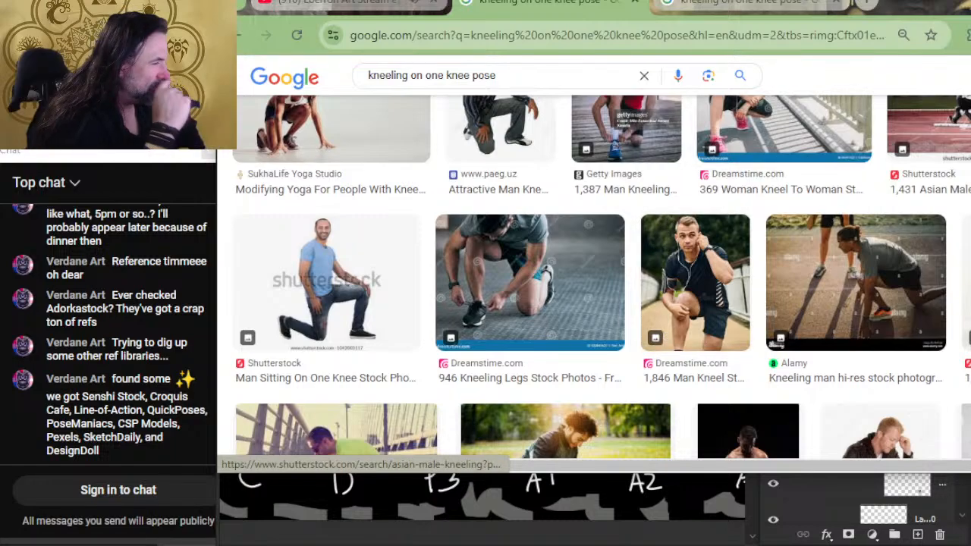
scroll(592, 280, down, 2)
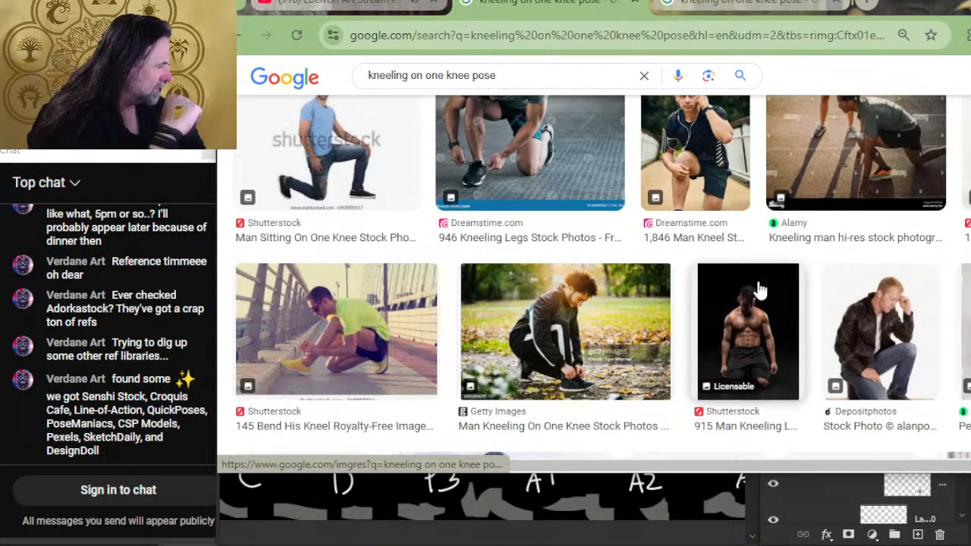
scroll(747, 265, down, 4)
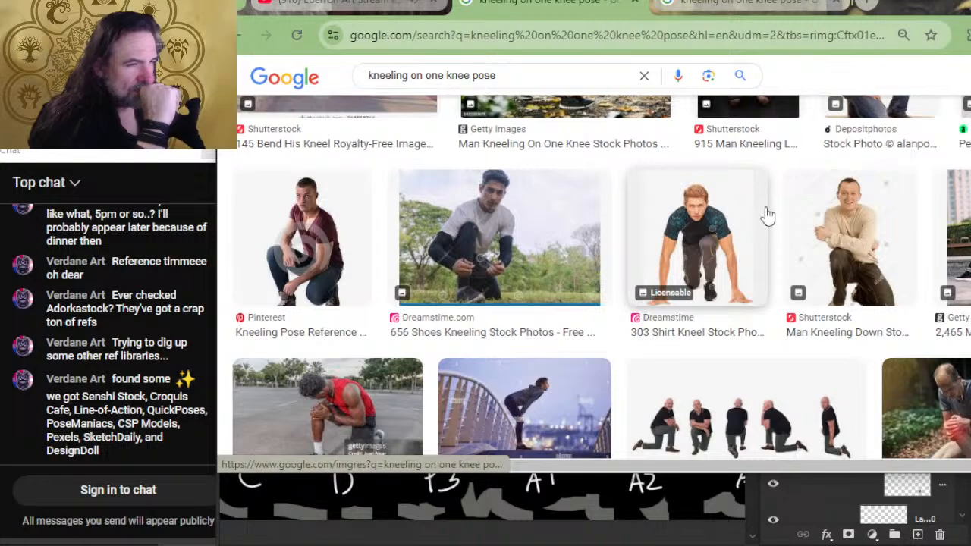
scroll(758, 227, down, 2)
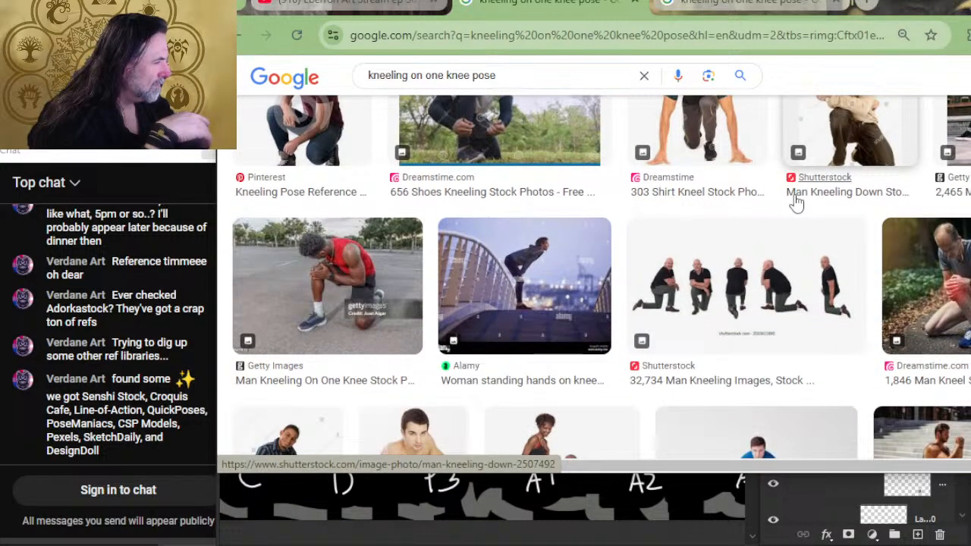
scroll(520, 264, down, 2)
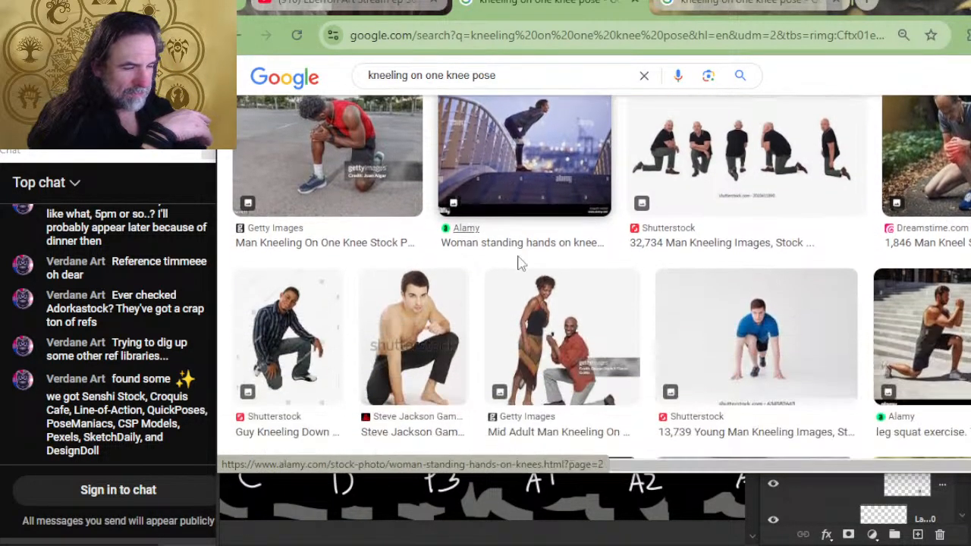
scroll(886, 248, up, 2)
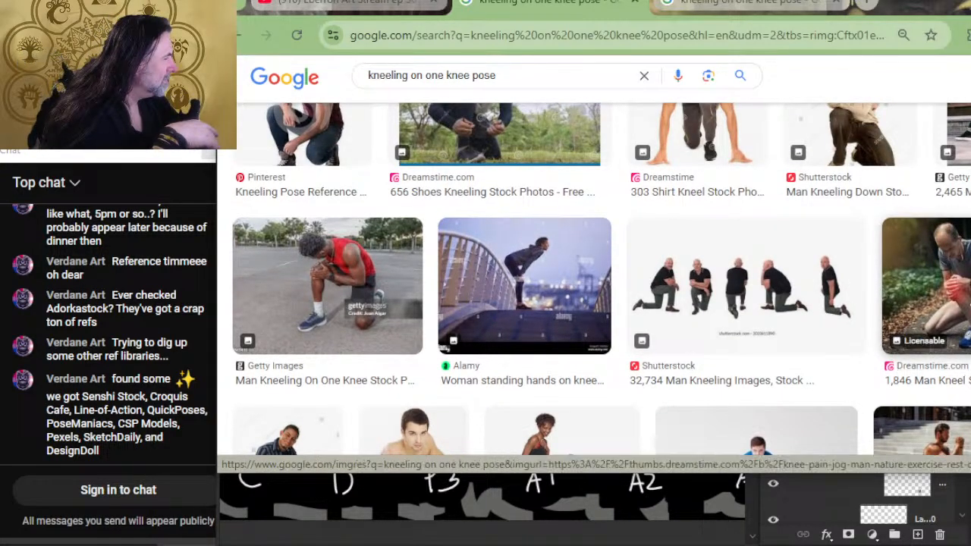
- Copy the photo of the man kneeling on a forest path holding his knee and look through its related images
click(922, 273)
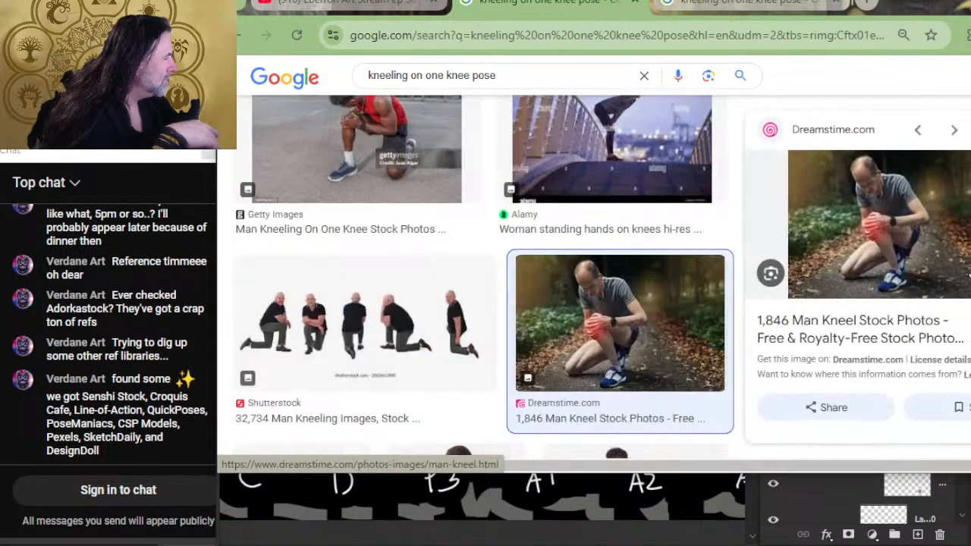
right_click(916, 219)
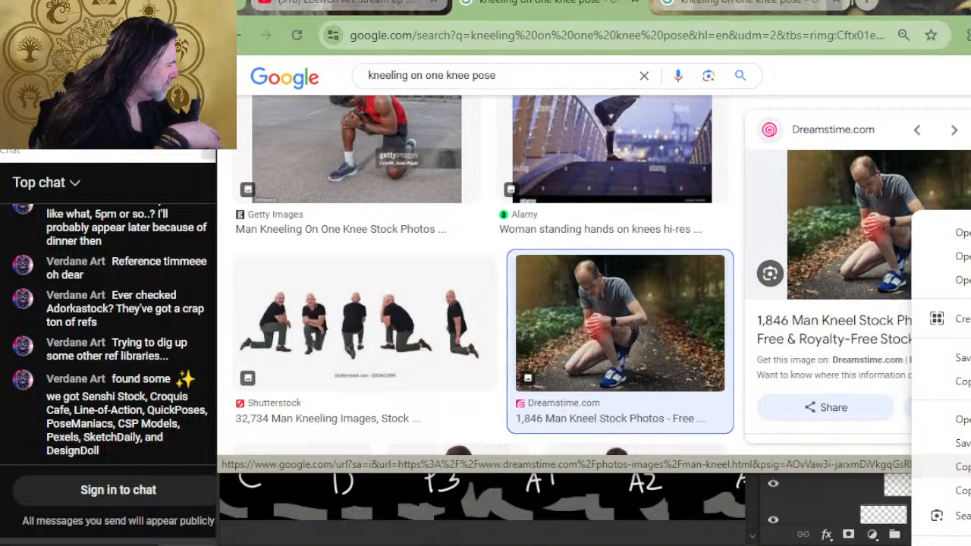
click(962, 467)
scroll(922, 226, down, 2)
scroll(922, 226, down, 4)
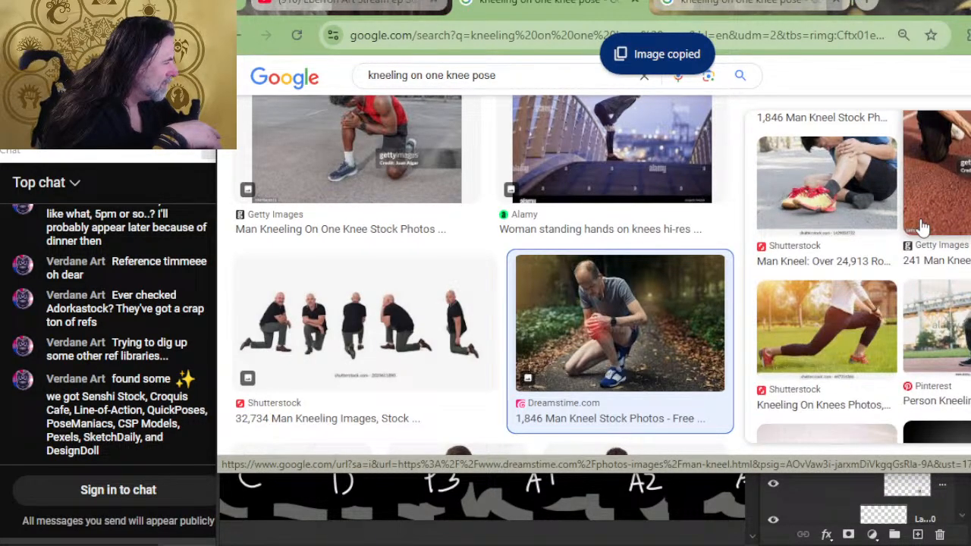
scroll(922, 226, down, 2)
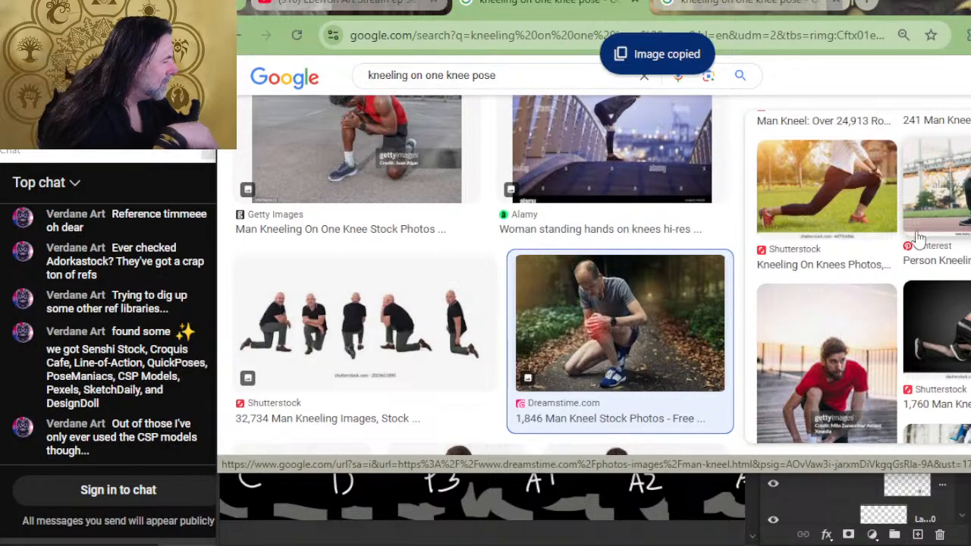
scroll(922, 236, down, 2)
scroll(918, 238, down, 2)
scroll(918, 238, down, 2)
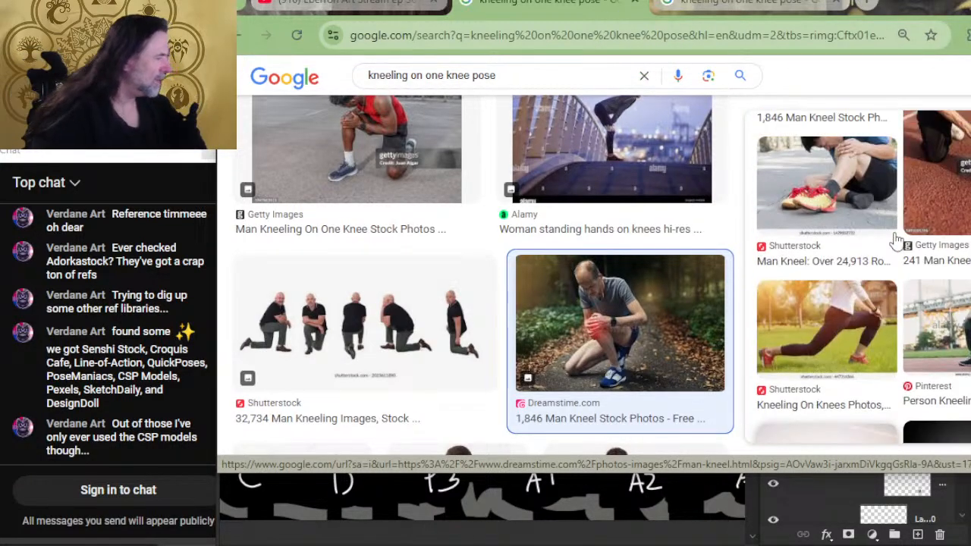
- Switch to Photoshop, paste the copied photo into the crouch group's ref group and flip it horizontally
key(alt+Tab)
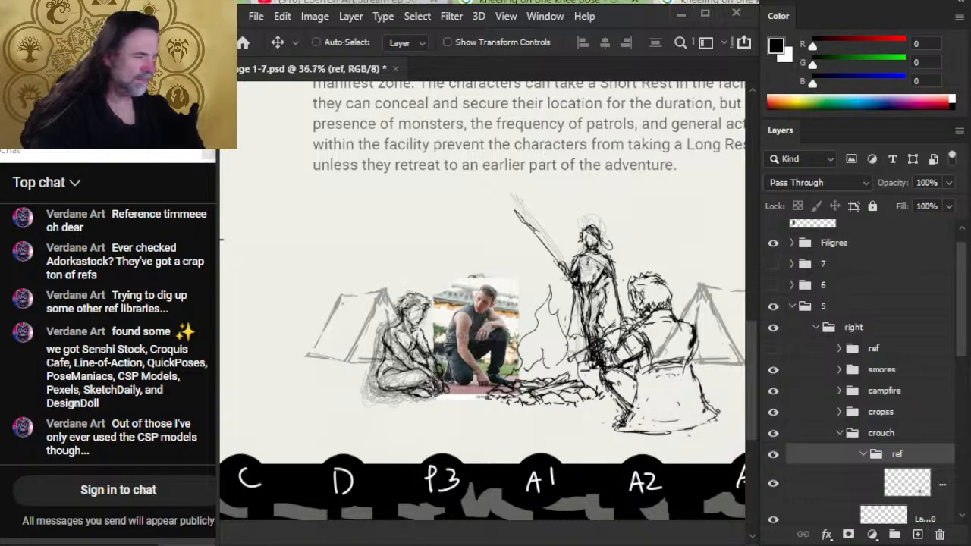
key(ctrl+v)
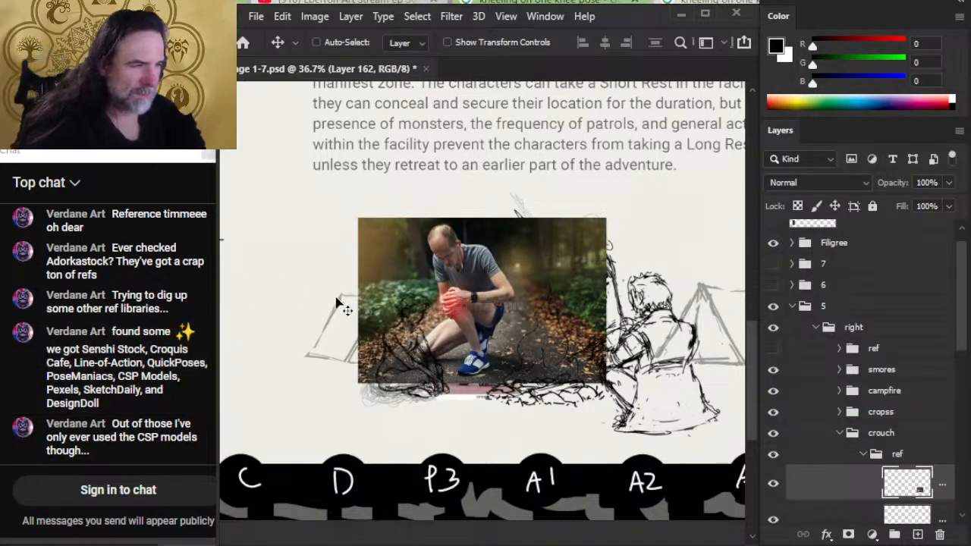
key(l)
right_click(537, 299)
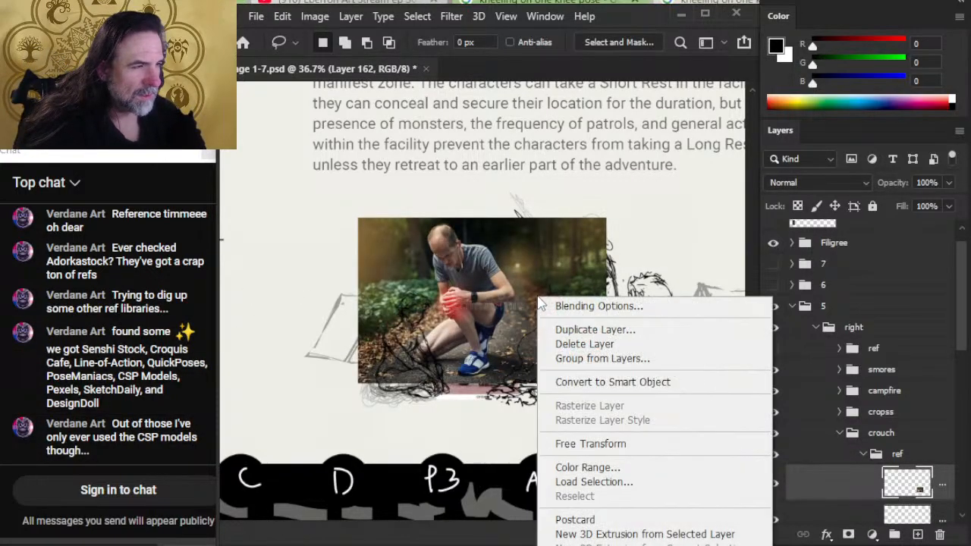
click(634, 446)
right_click(570, 325)
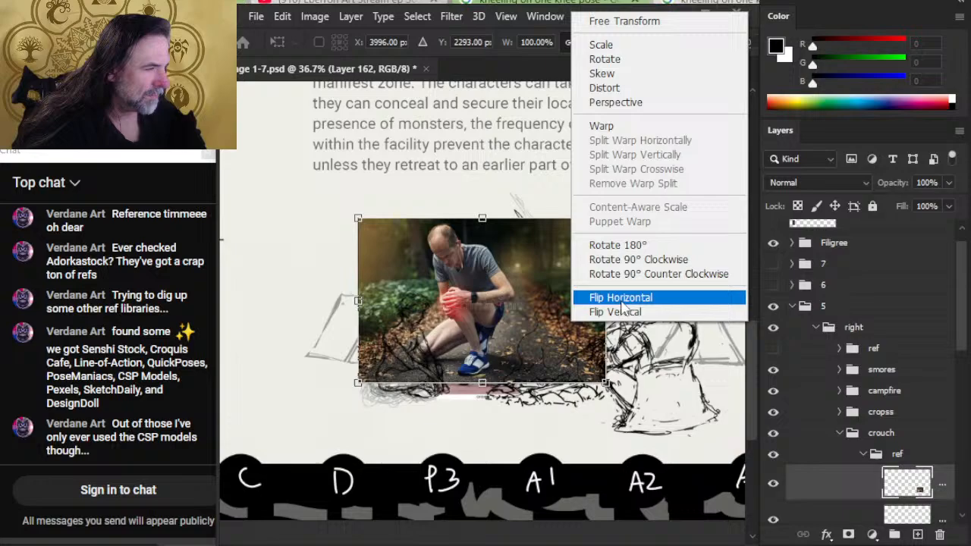
click(677, 299)
key(Return)
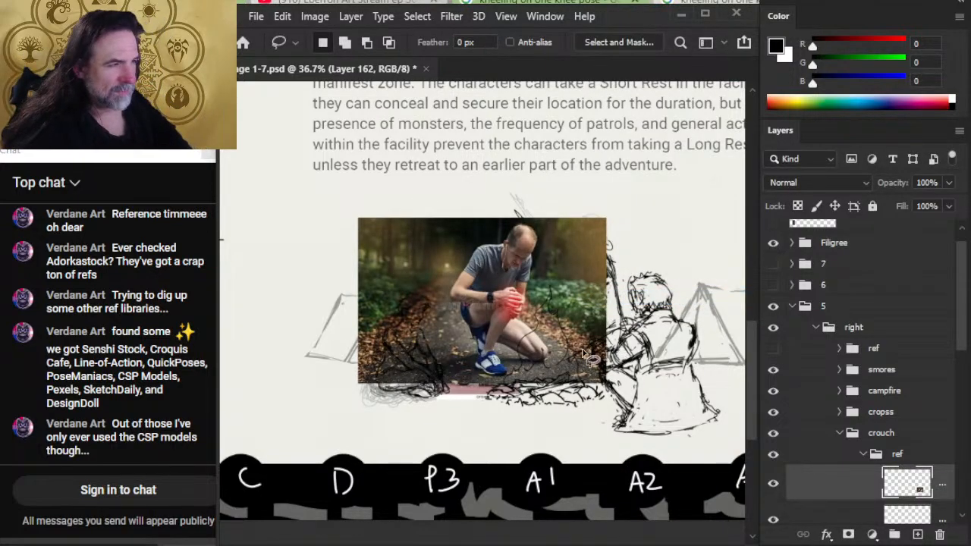
- Erase the outer forest background of the pasted photo, leaving a rough cutout around the kneeling man
key(e)
click(385, 217)
mouse_move(385, 217)
mouse_down()
mouse_move(369, 410)
mouse_move(368, 374)
mouse_move(409, 197)
mouse_move(387, 272)
mouse_move(403, 390)
mouse_move(387, 285)
mouse_move(408, 237)
mouse_move(484, 186)
mouse_move(532, 181)
mouse_move(582, 212)
mouse_move(561, 301)
mouse_move(562, 312)
mouse_move(591, 325)
mouse_move(575, 407)
mouse_move(647, 201)
mouse_move(607, 242)
mouse_move(569, 207)
mouse_move(580, 253)
mouse_up()
- Scale the cutout to about 75% with Free Transform and place it over the first kneeling reference beside the seated figure
key(v)
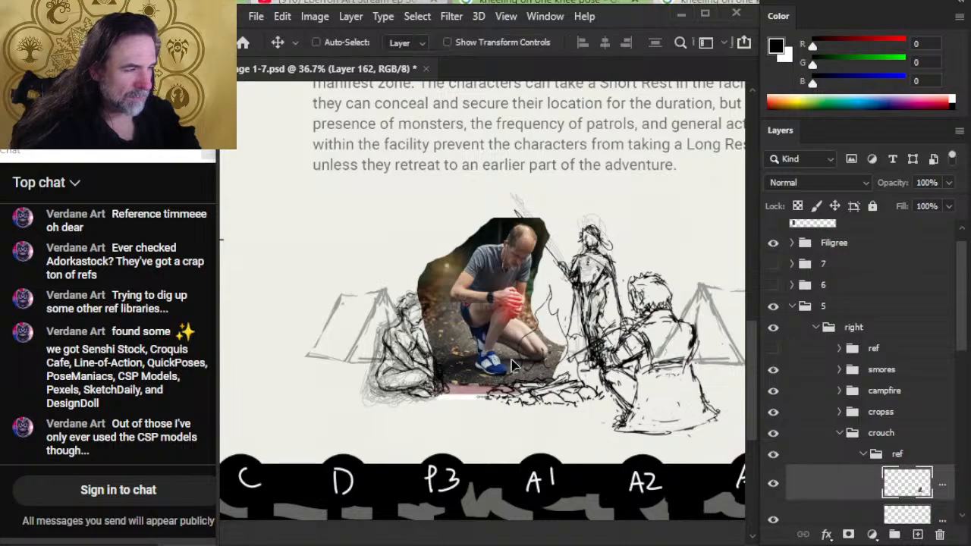
mouse_move(504, 342)
mouse_down()
mouse_move(560, 340)
mouse_move(559, 357)
mouse_up()
key(l)
right_click(559, 357)
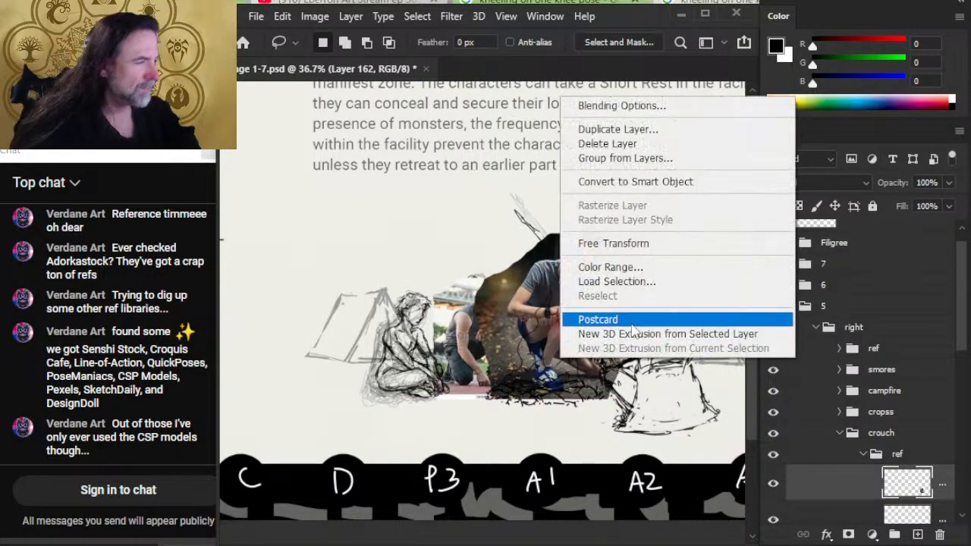
click(635, 243)
drag(625, 227, 585, 275)
drag(553, 317, 496, 315)
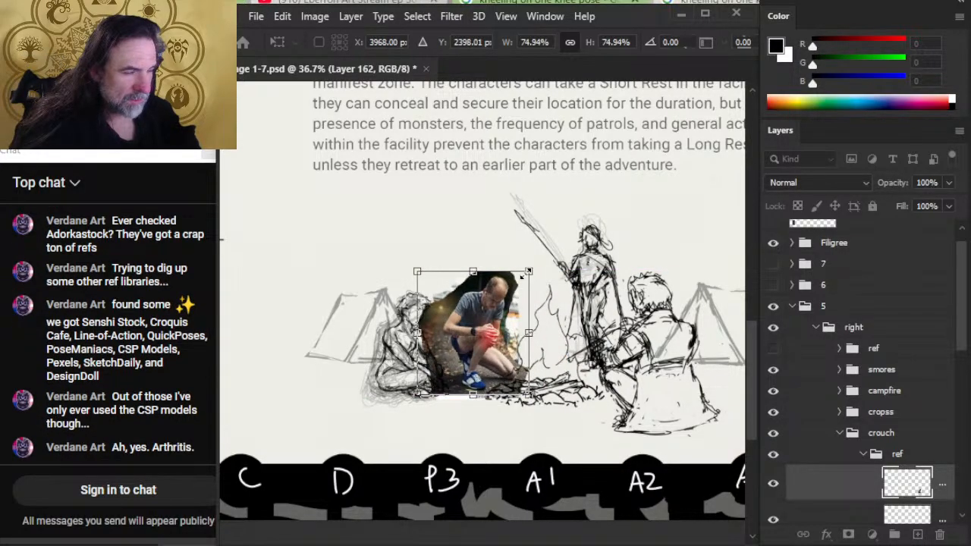
drag(525, 274, 526, 274)
key(Return)
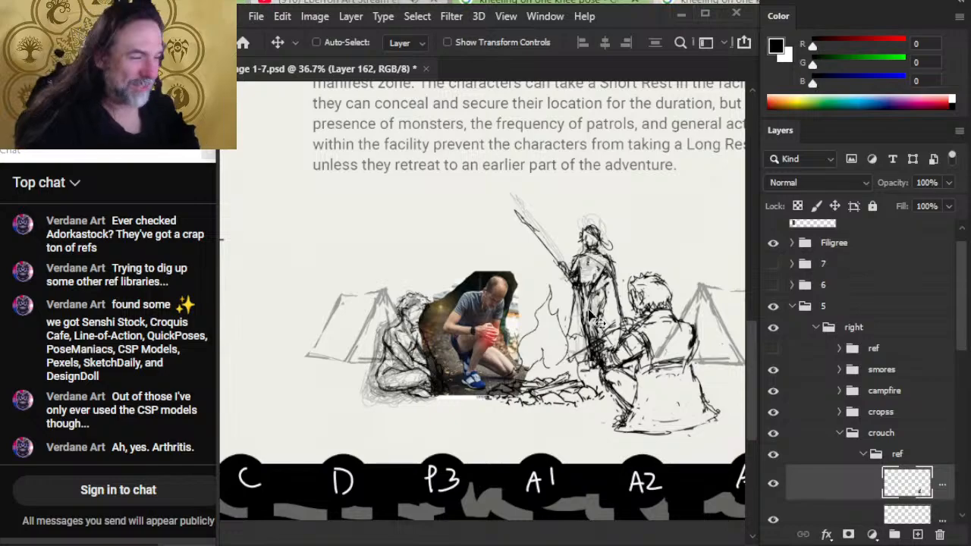
- Scale the forest-path cutout to about 87% with Free Transform and place it over the first kneeling reference beside the seated figure
key(z)
mouse_move(374, 349)
mouse_down()
mouse_move(577, 372)
mouse_move(630, 341)
mouse_move(660, 362)
mouse_move(645, 351)
mouse_up()
key(l)
right_click(531, 318)
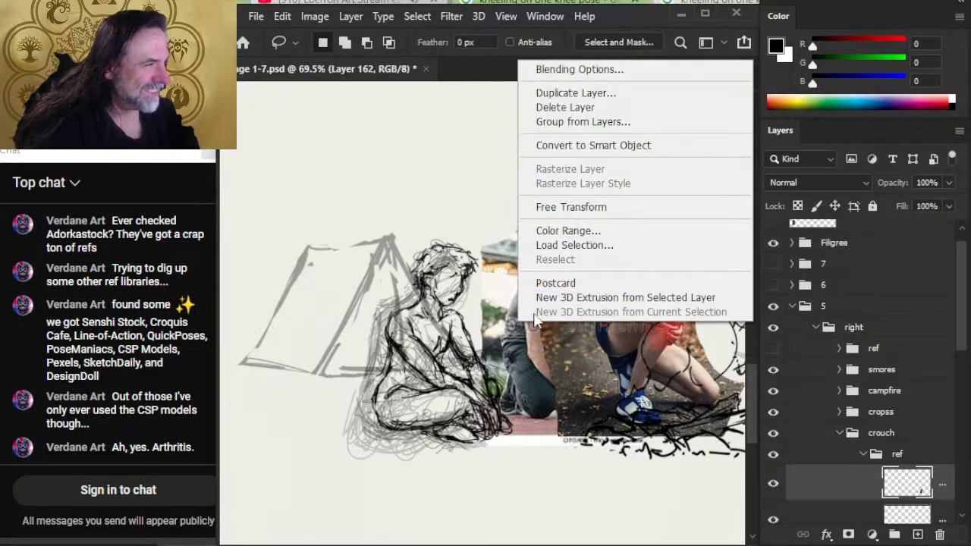
click(600, 207)
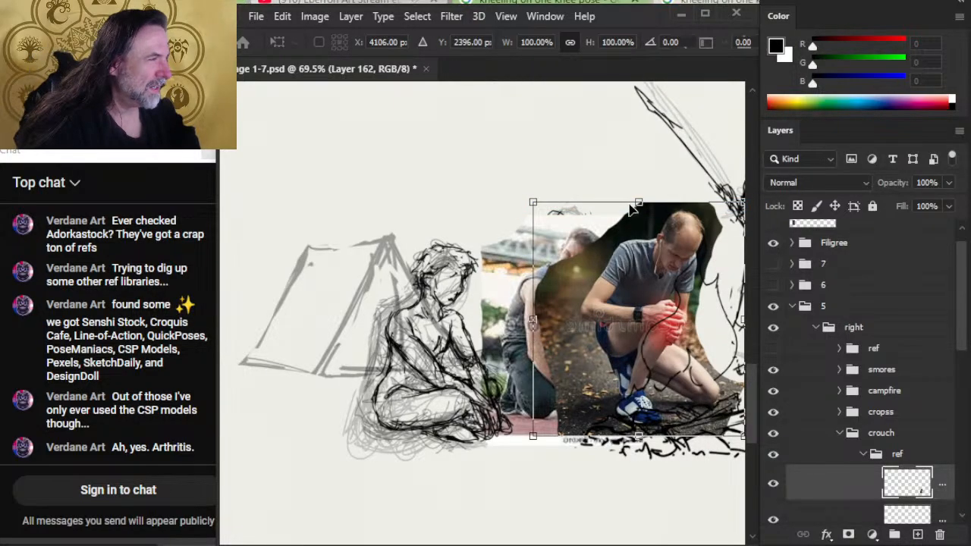
drag(633, 209, 639, 231)
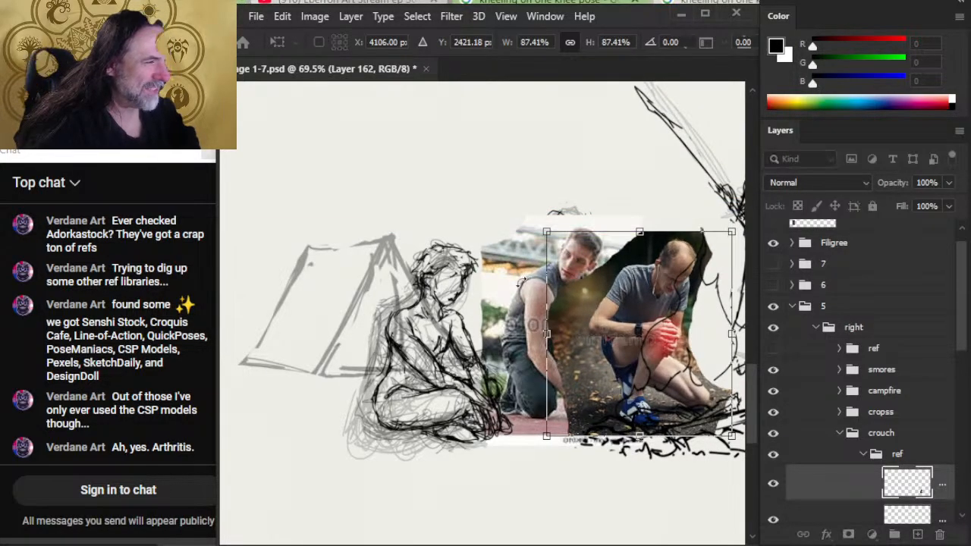
drag(674, 349, 595, 342)
key(Return)
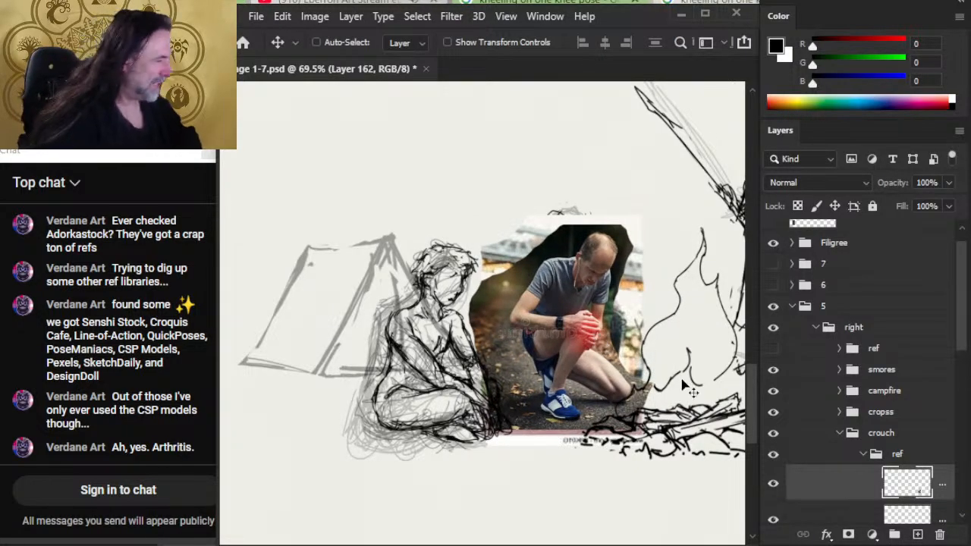
- Erase more background along the edge of the cutout facing the seated figure
drag(595, 393, 588, 380)
drag(566, 333, 597, 349)
drag(635, 399, 564, 379)
drag(484, 273, 489, 313)
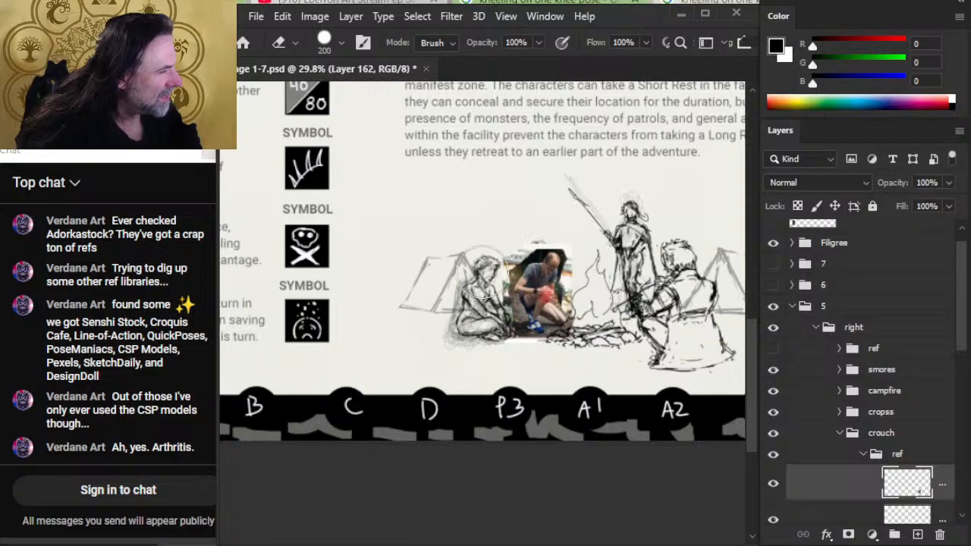
drag(499, 304, 589, 437)
drag(607, 386, 533, 359)
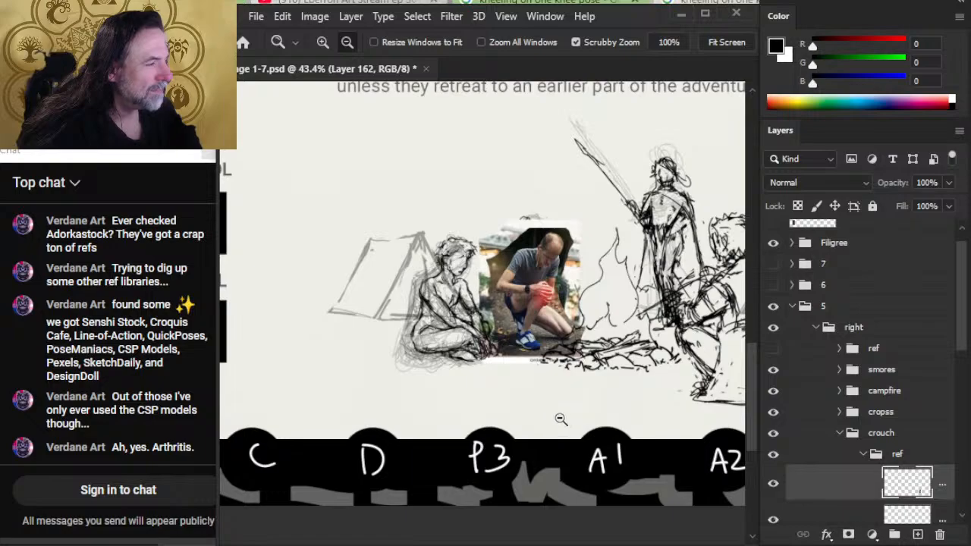
- Enlarge the forest-path cutout slightly upward with Free Transform, keeping its base near the campfire's ground level
key(l)
right_click(531, 325)
click(611, 465)
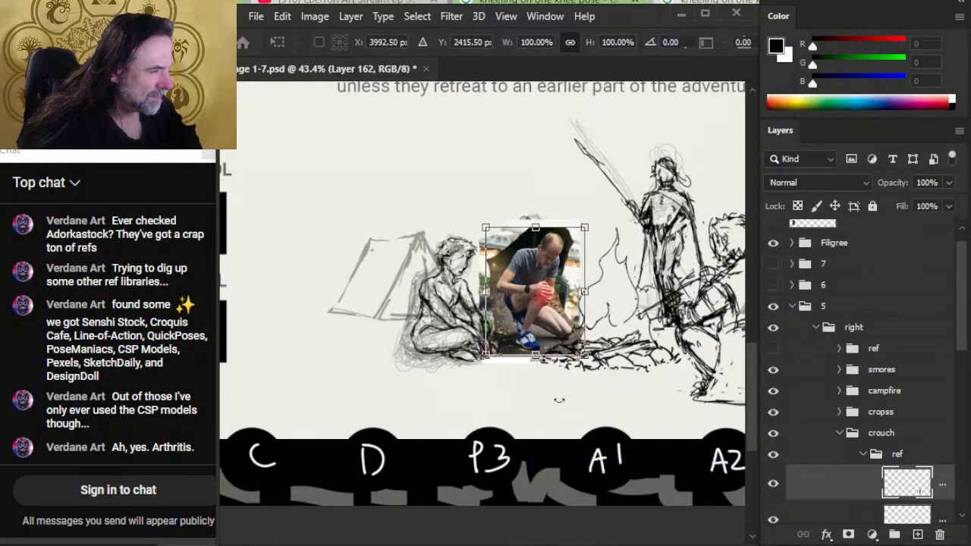
drag(536, 228, 536, 215)
key(Return)
key(z)
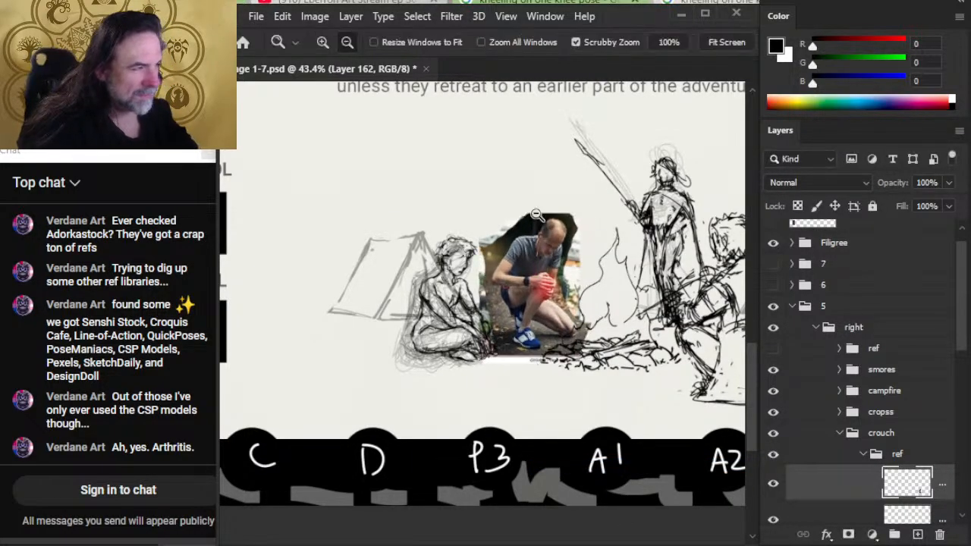
- Toggle the forest-path cutout's visibility to compare both kneeling references, leaving the cutout hidden
click(774, 486)
click(774, 489)
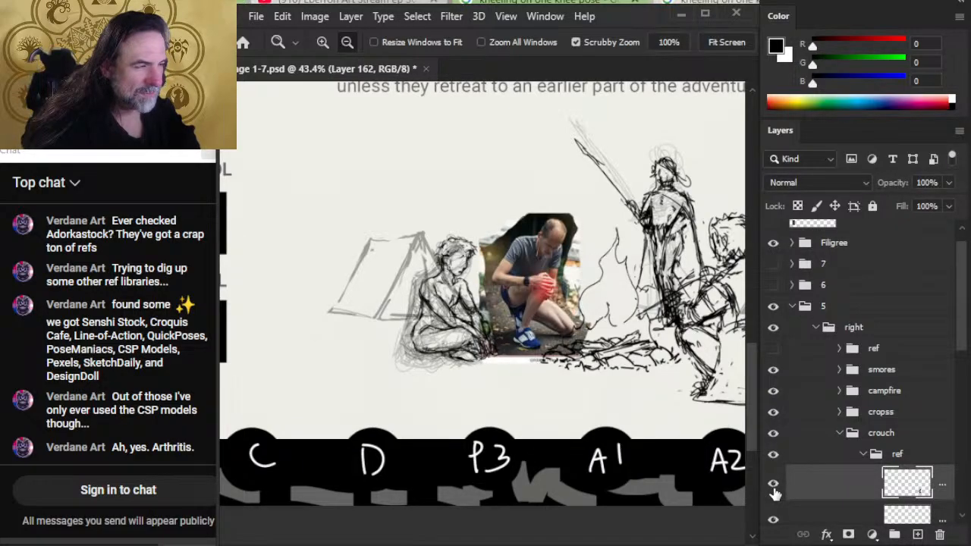
click(774, 492)
click(774, 489)
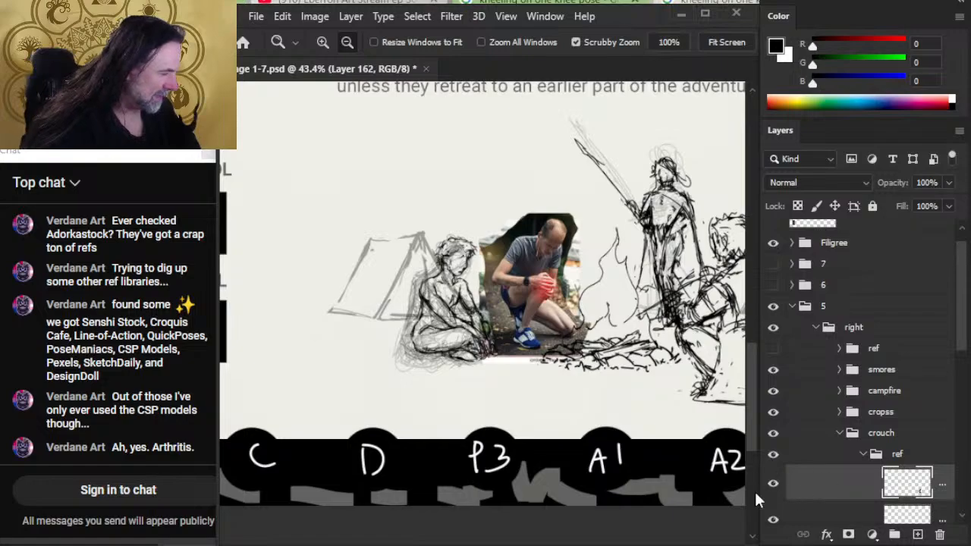
click(774, 489)
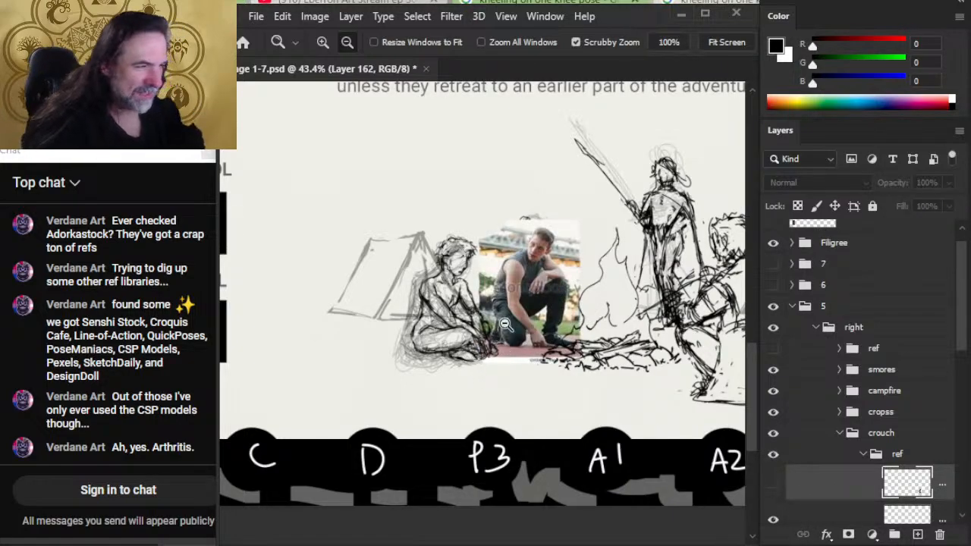
scroll(523, 311, up, 3)
scroll(522, 325, down, 4)
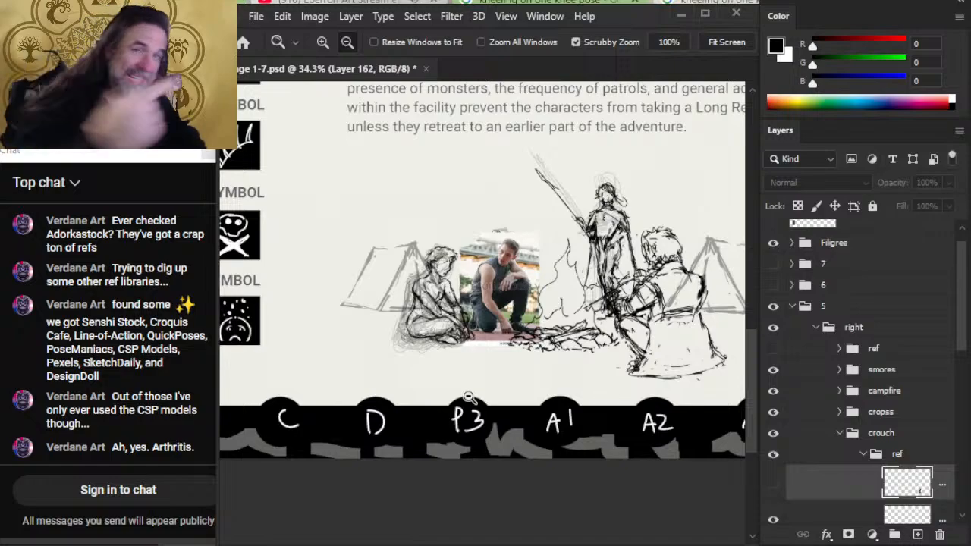
- Put the first kneeling reference layer above the hidden cutout and move the photo left, off the crouching sketch
key(v)
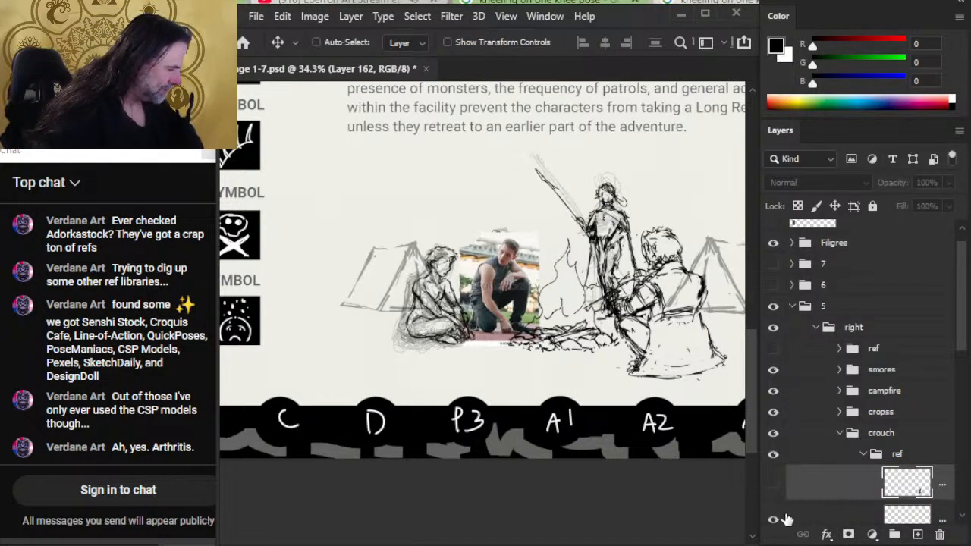
drag(839, 523, 841, 480)
drag(509, 351, 434, 347)
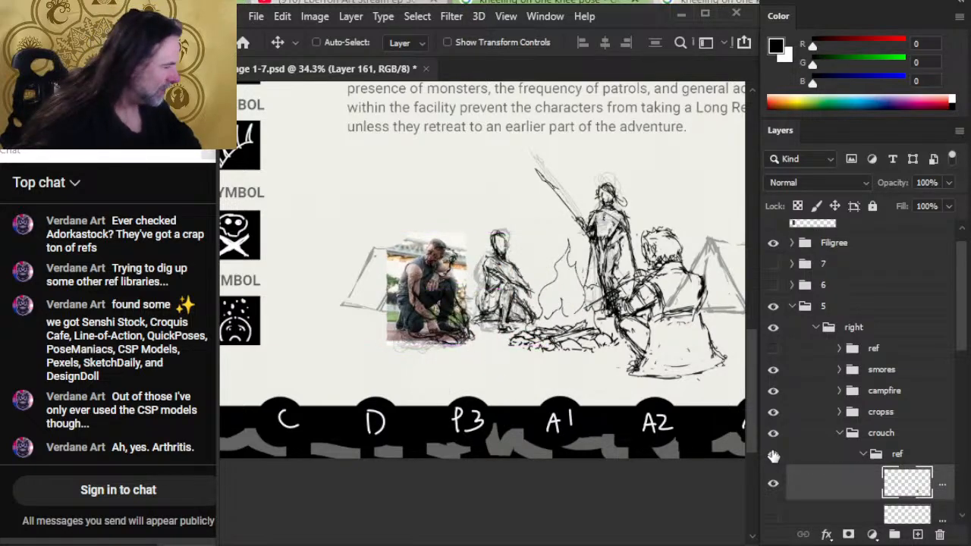
- Hide the cropss group, collapse the crouch group's ref group and hide the dark linework layer beneath it
click(773, 412)
key(z)
drag(445, 301, 474, 312)
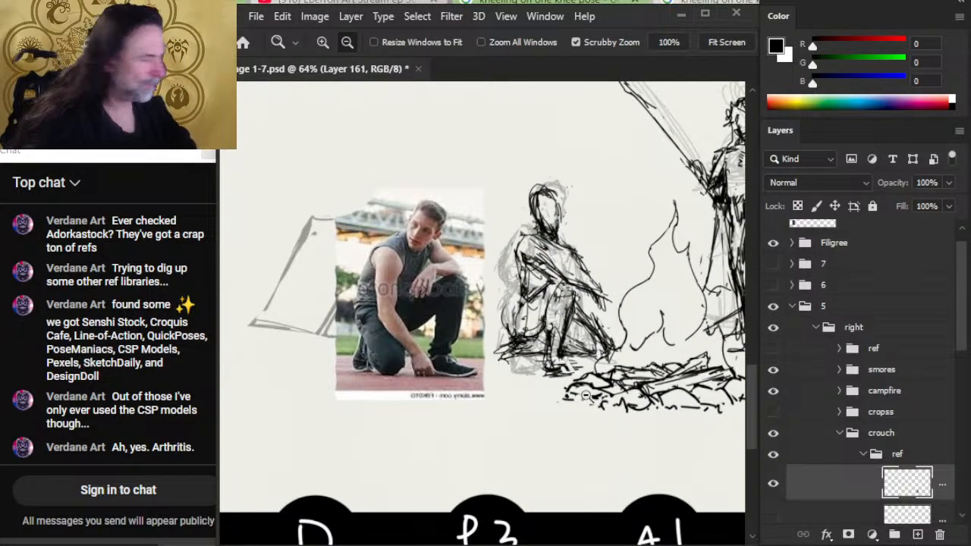
drag(964, 330, 962, 385)
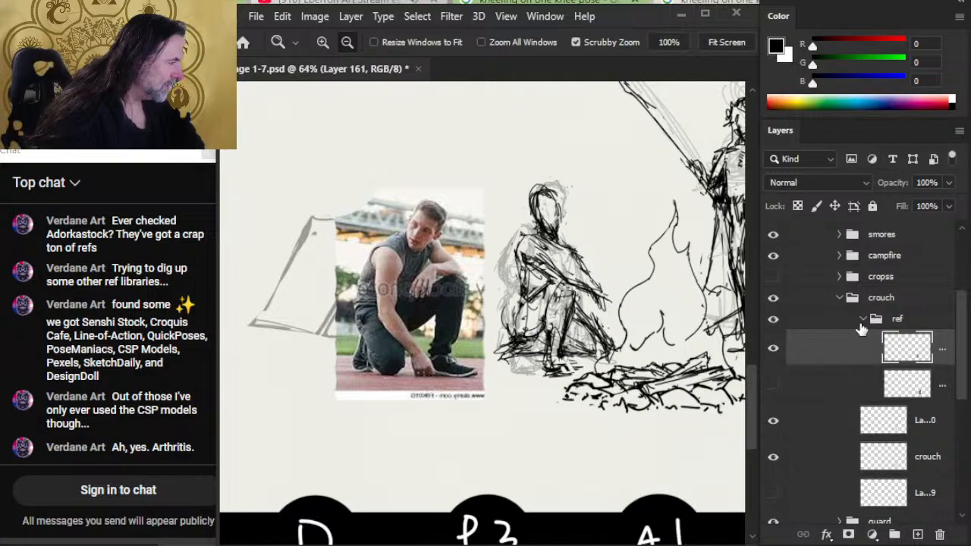
click(863, 319)
click(773, 347)
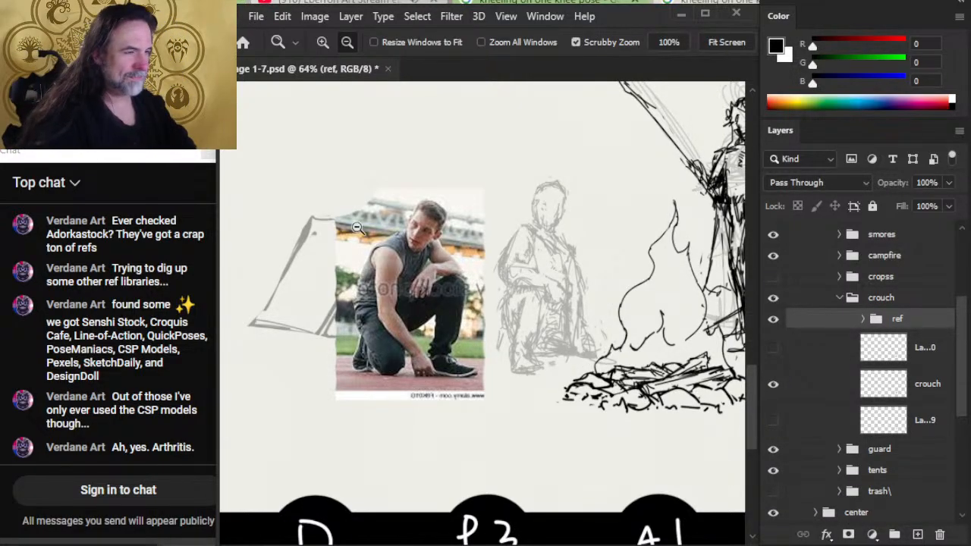
- Add a new layer above the hidden linework layer in the crouch group for sketching with the Brush
key(b)
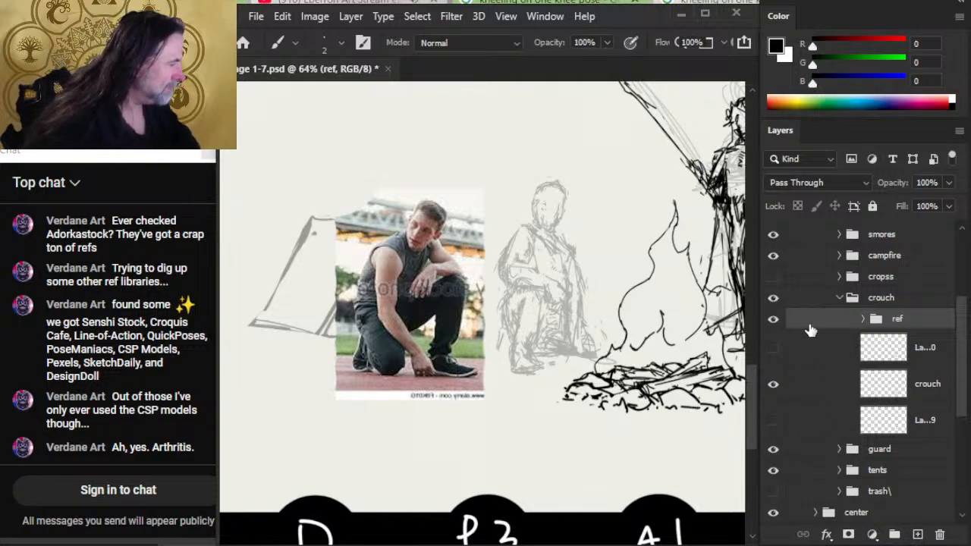
click(841, 356)
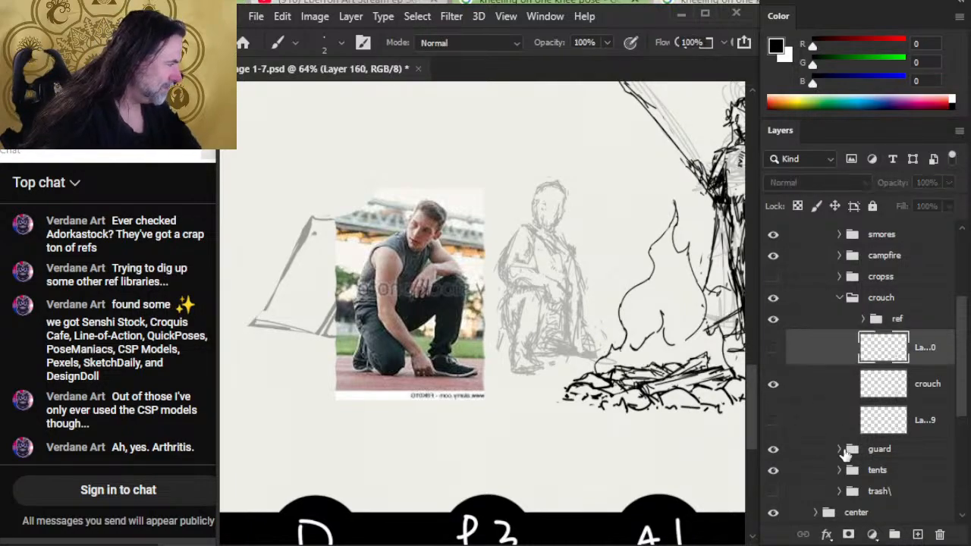
click(917, 536)
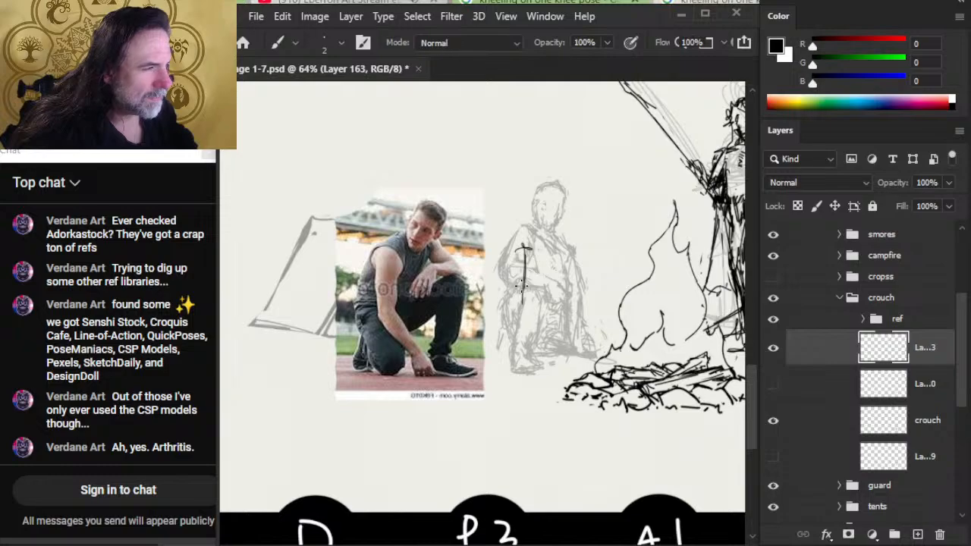
- Sketch the kneeling figure's near arm reaching from the shoulder down to a hand on the ground, erasing and redrawing the first attempt
drag(523, 293, 553, 363)
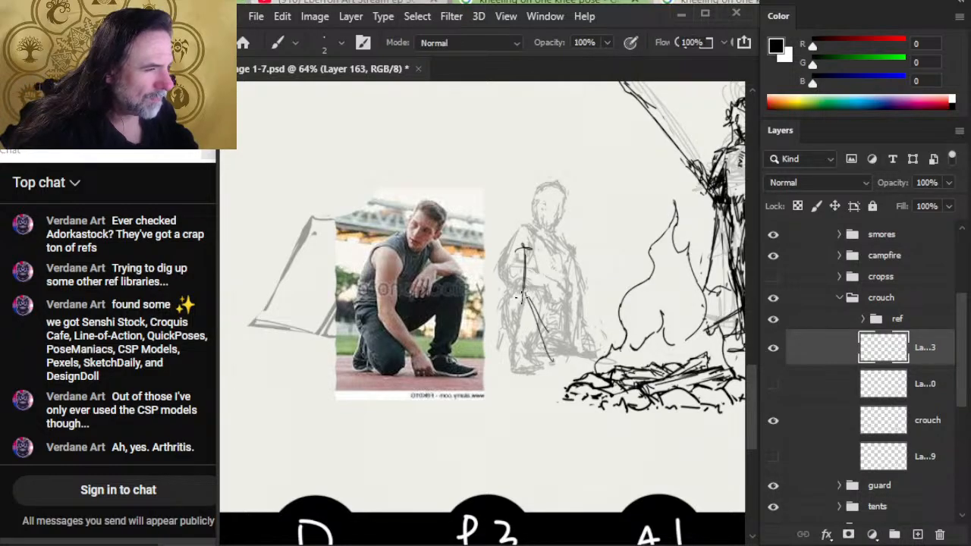
mouse_move(524, 317)
mouse_down()
mouse_move(531, 357)
mouse_move(554, 349)
mouse_up()
key(e)
key(b)
key(e)
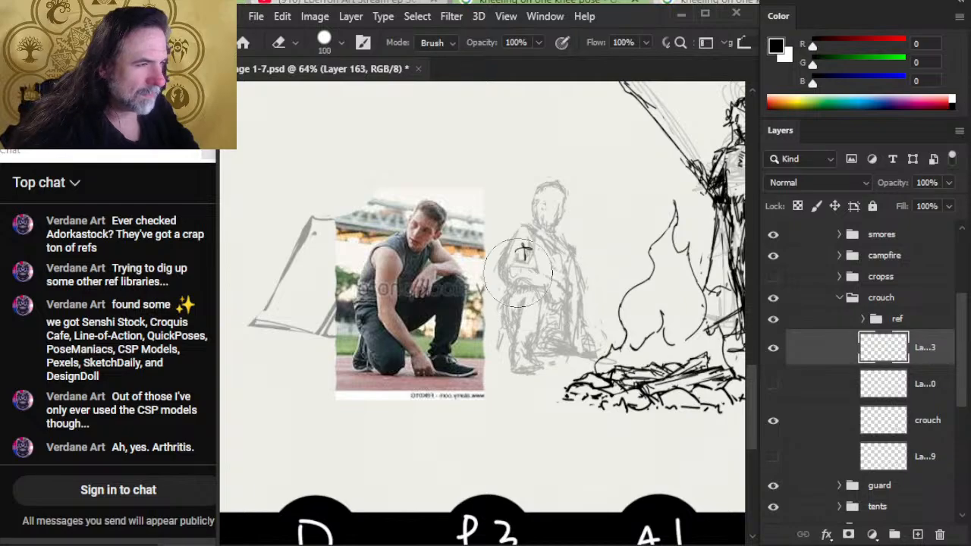
key(b)
mouse_move(523, 254)
mouse_down()
mouse_move(523, 324)
mouse_move(524, 315)
mouse_move(541, 369)
mouse_up()
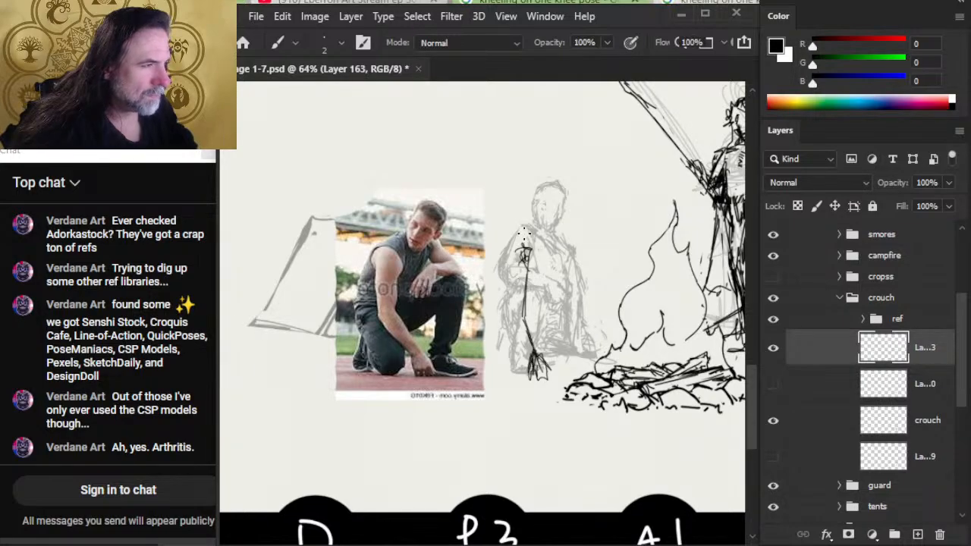
- Sketch the kneeling figure's shoulder line, neck and oval head, and rough in the far upper arm
mouse_move(535, 243)
mouse_down()
mouse_move(523, 255)
mouse_move(553, 238)
mouse_up()
drag(554, 194, 552, 228)
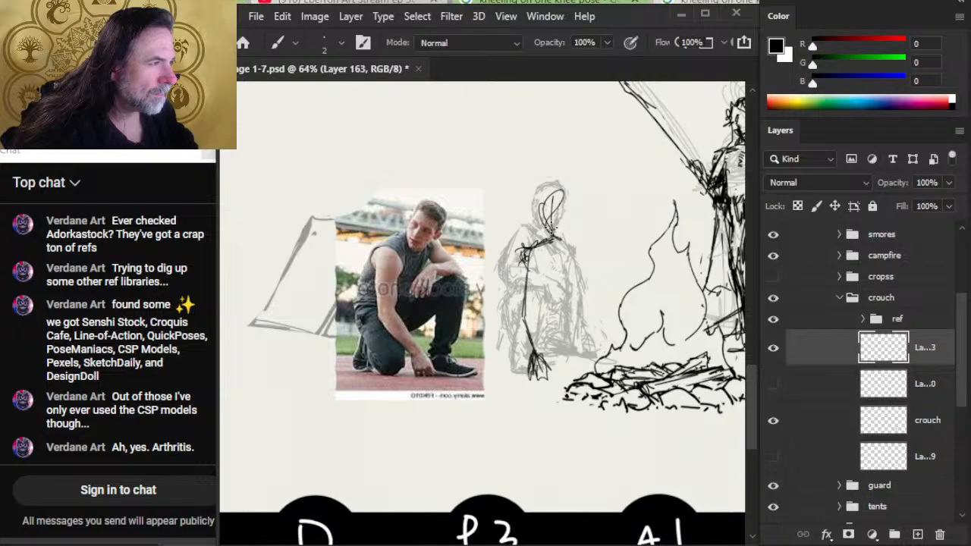
mouse_move(560, 194)
mouse_down()
mouse_move(555, 226)
mouse_move(578, 218)
mouse_move(555, 241)
mouse_move(557, 224)
mouse_move(554, 237)
mouse_move(582, 256)
mouse_move(603, 293)
mouse_up()
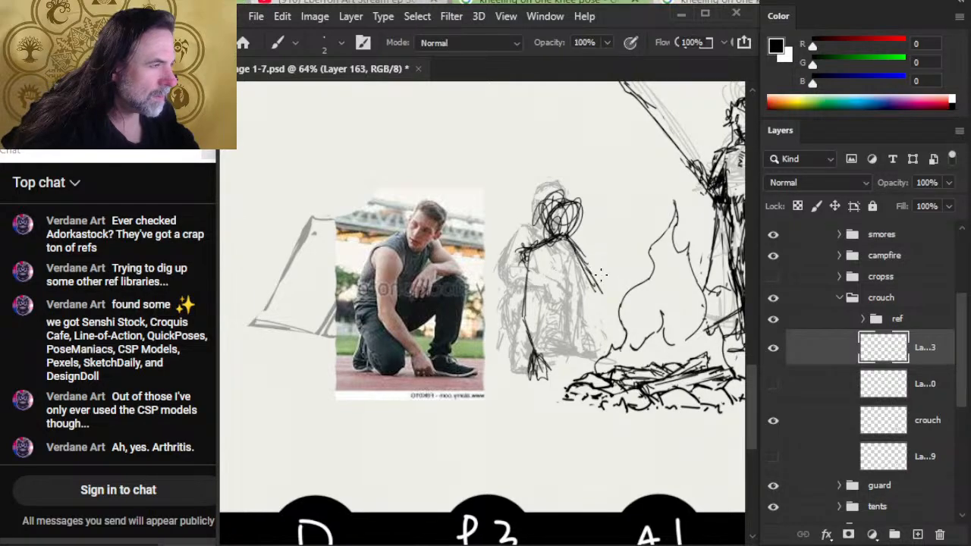
- Redraw the far upper arm at a shallower angle and add the bent elbow, forearm and hanging hand
key(ctrl+z)
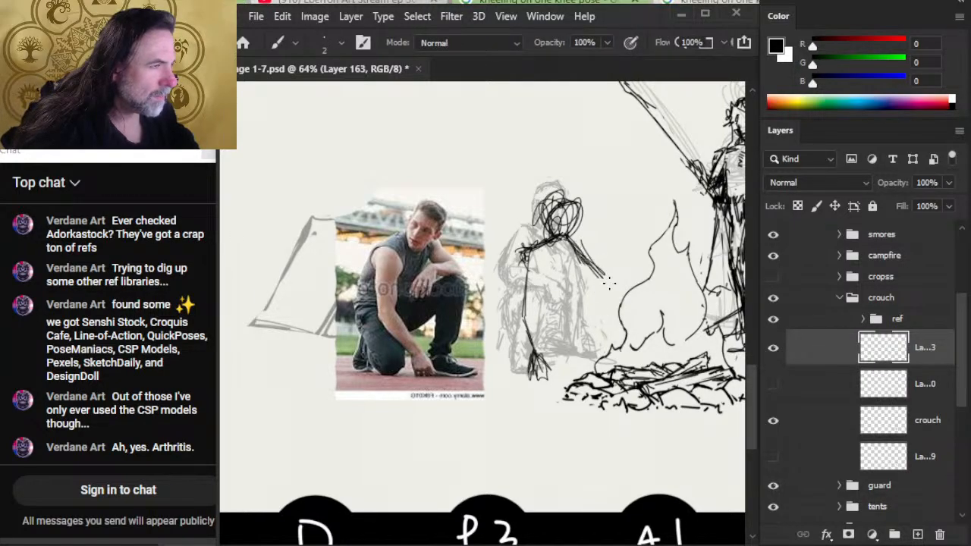
mouse_move(602, 282)
mouse_down()
mouse_move(607, 273)
mouse_move(575, 274)
mouse_move(569, 306)
mouse_move(595, 286)
mouse_move(574, 290)
mouse_move(572, 307)
mouse_up()
mouse_move(586, 278)
mouse_down()
mouse_move(574, 304)
mouse_move(558, 306)
mouse_move(575, 342)
mouse_move(578, 289)
mouse_up()
key(e)
key(b)
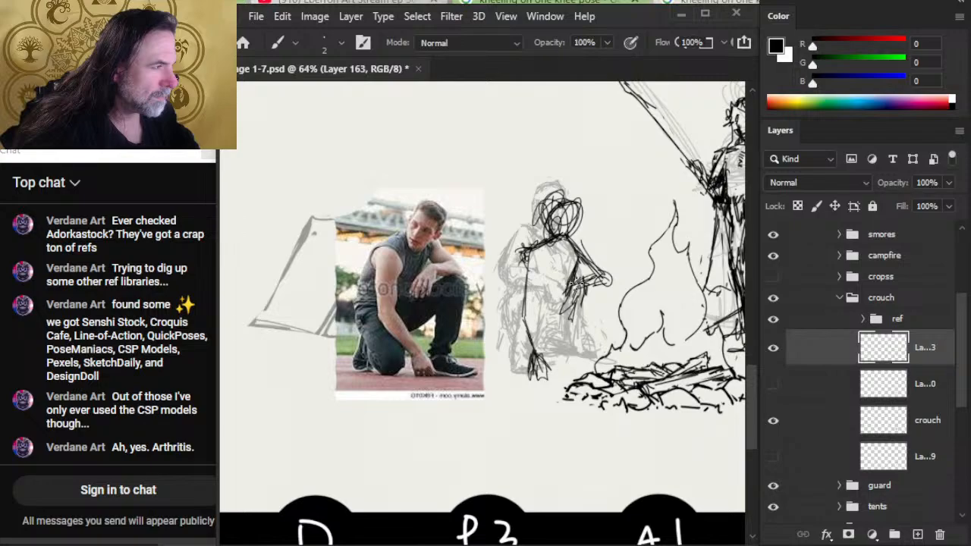
drag(582, 240, 607, 266)
- Sketch the chest and torso contours below the shoulders and the outer line running down toward the ground
drag(536, 246, 554, 270)
drag(536, 243, 554, 273)
mouse_move(535, 250)
mouse_down()
mouse_move(557, 282)
mouse_move(578, 278)
mouse_up()
drag(578, 268, 552, 293)
mouse_move(535, 244)
mouse_down()
mouse_move(507, 269)
mouse_move(510, 337)
mouse_move(542, 376)
mouse_up()
key(e)
key(b)
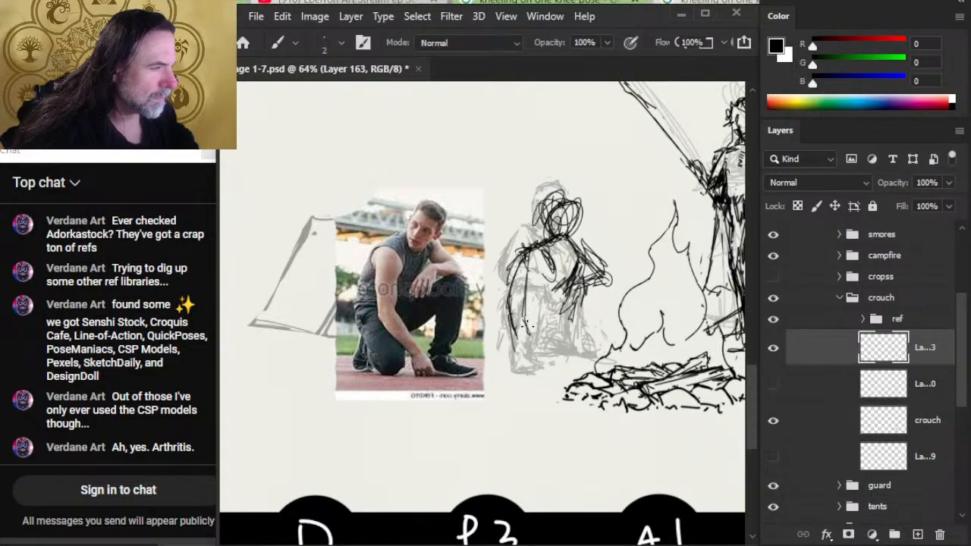
- Sketch the folded kneeling leg and the raised front leg with its knee and foot beside the campfire
mouse_move(524, 315)
mouse_down()
mouse_move(541, 362)
mouse_move(549, 361)
mouse_move(544, 346)
mouse_move(542, 360)
mouse_move(522, 350)
mouse_move(523, 368)
mouse_move(510, 369)
mouse_up()
key(e)
key(b)
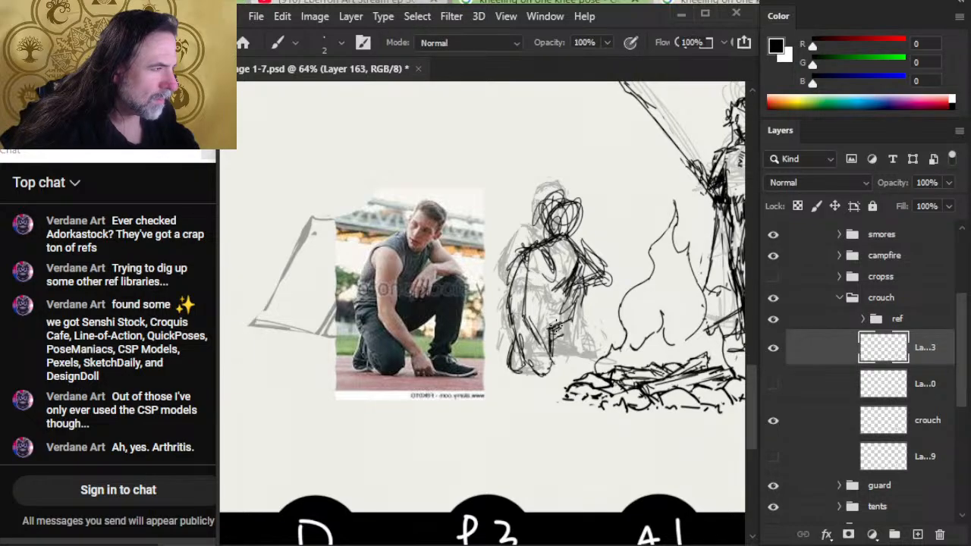
drag(554, 336, 594, 317)
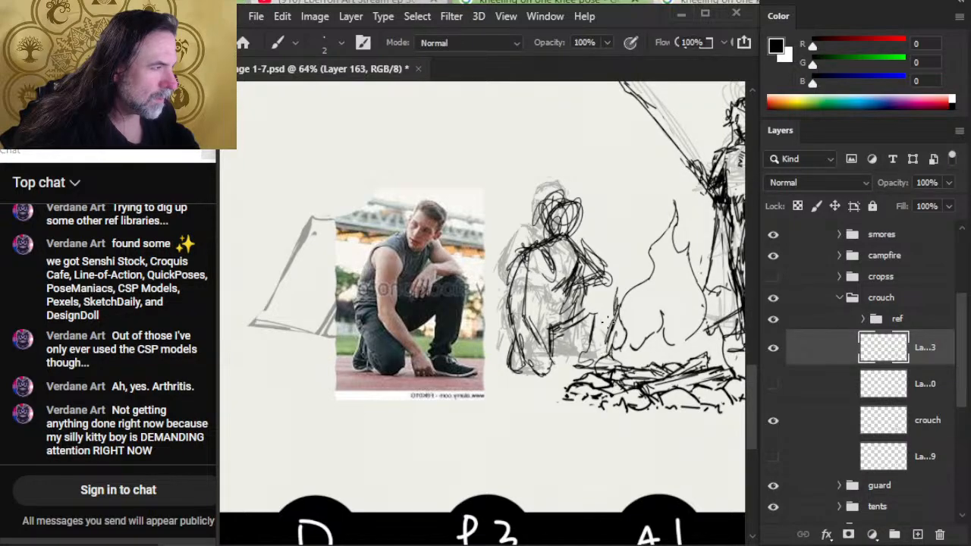
drag(605, 322, 608, 327)
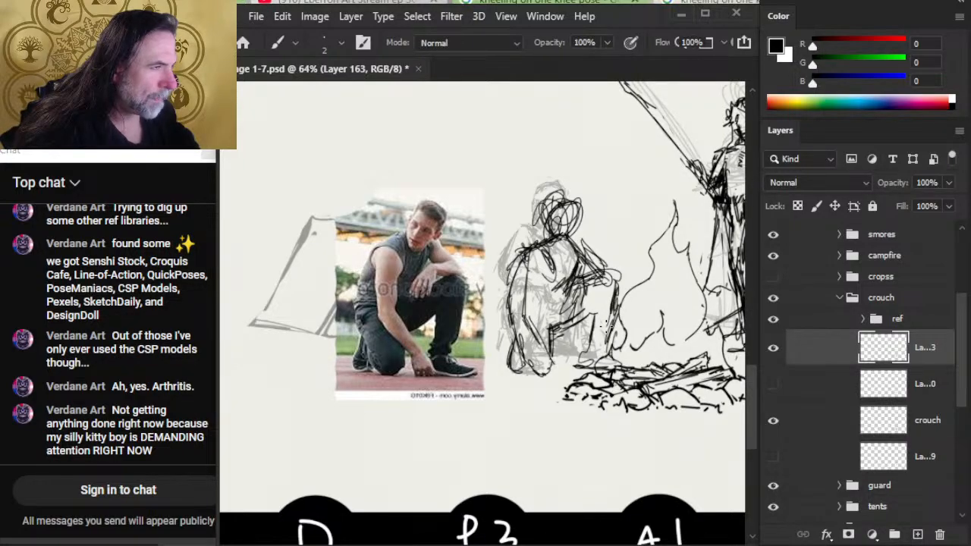
- Erase the overlapping lines around the raised knee and redraw the far arm resting on it
key(e)
mouse_move(599, 274)
mouse_down()
mouse_move(561, 307)
mouse_move(579, 296)
mouse_up()
key(b)
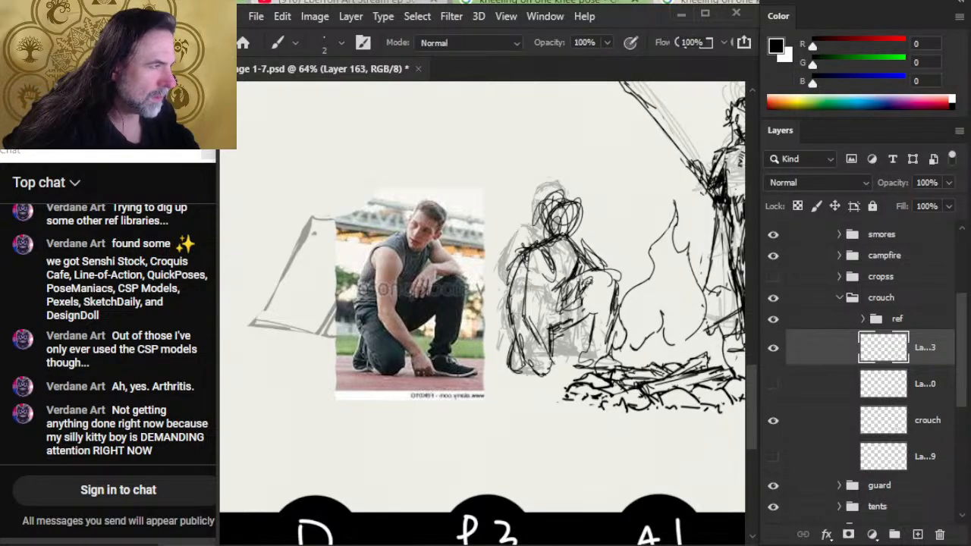
drag(597, 256, 612, 274)
mouse_move(583, 236)
mouse_down()
mouse_move(608, 267)
mouse_move(578, 248)
mouse_move(601, 264)
mouse_up()
- Erase stray lines inside the near arm and redraw its shoulder and inner contour
key(e)
key(b)
key(e)
mouse_move(527, 277)
mouse_down()
mouse_move(529, 316)
mouse_move(515, 303)
mouse_move(523, 320)
mouse_up()
key(b)
mouse_move(520, 250)
mouse_down()
mouse_move(516, 297)
mouse_move(548, 284)
mouse_up()
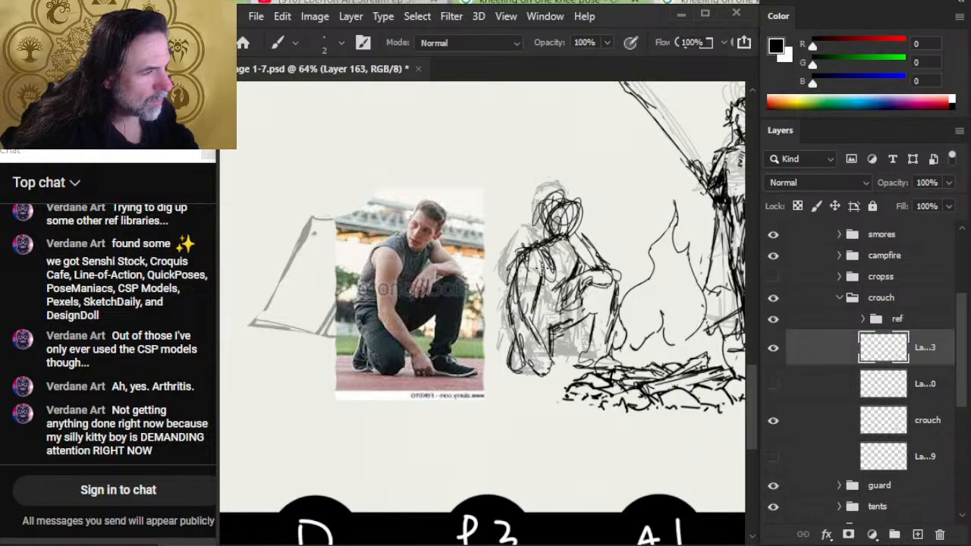
drag(533, 317, 539, 324)
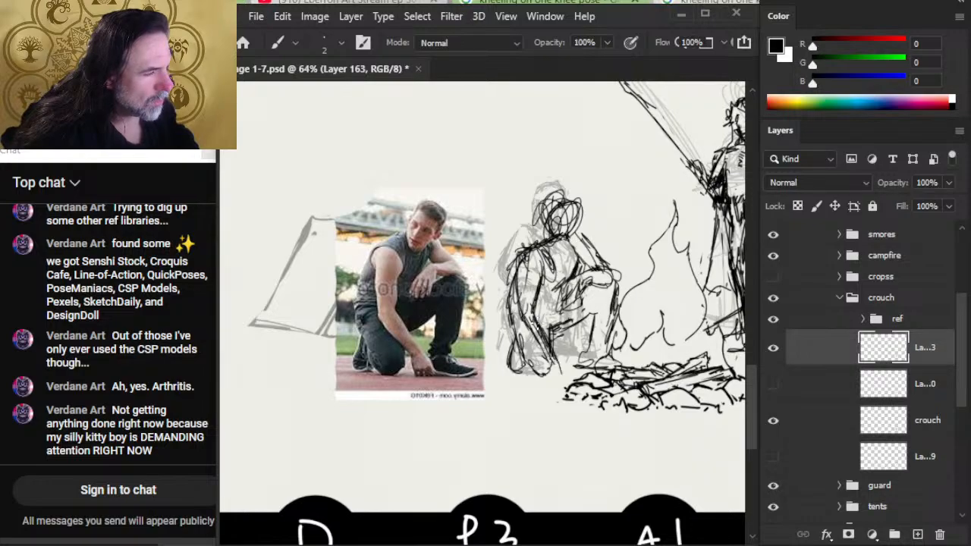
- Refine the kneeling leg and the figure's back outline, cleaning up excess lines near the shoulder
key(e)
key(b)
mouse_move(526, 322)
mouse_down()
mouse_move(545, 358)
mouse_move(523, 355)
mouse_up()
key(e)
key(b)
drag(522, 245, 507, 327)
key(e)
drag(524, 255, 512, 294)
key(b)
- Strengthen the contour of the planted near arm from below the shoulder toward the forearm, erasing stray marks between strokes
key(e)
key(b)
drag(545, 253, 541, 307)
drag(544, 268, 537, 311)
key(e)
key(b)
drag(545, 286, 535, 327)
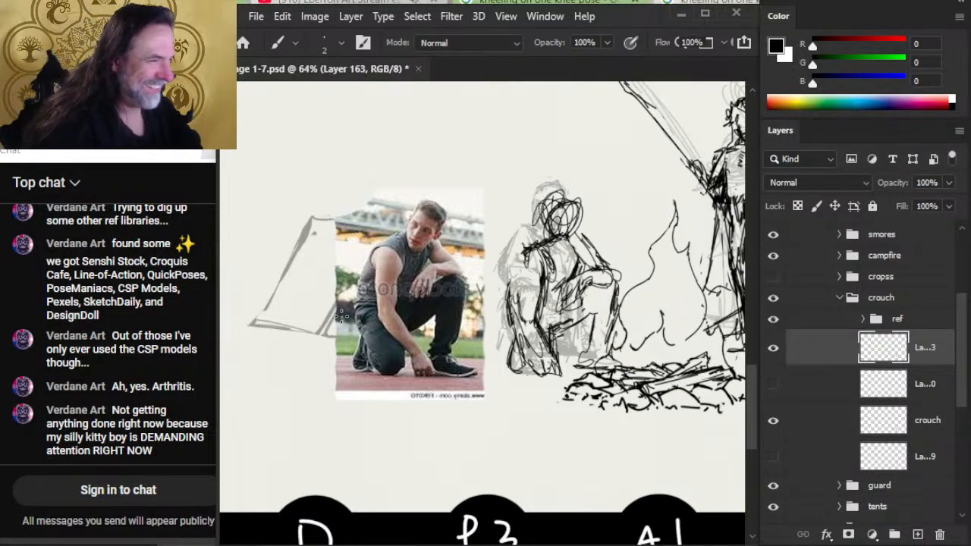
- Erase the inner line of the crouching figure's near arm and redraw the arm and back contours down from the shoulder
key(e)
mouse_move(525, 308)
mouse_down()
mouse_move(541, 286)
mouse_move(548, 303)
mouse_up()
key(b)
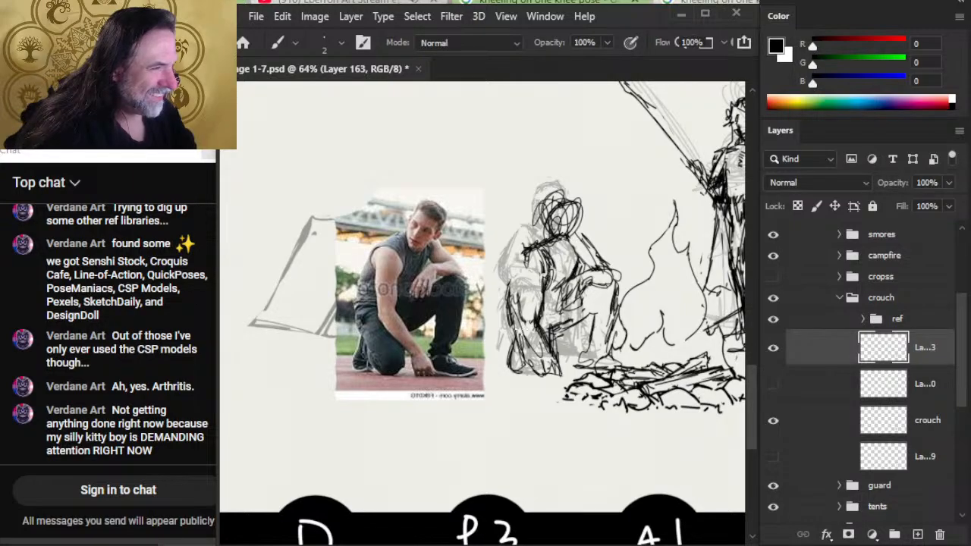
drag(528, 248, 526, 322)
drag(521, 278, 530, 334)
mouse_move(524, 251)
mouse_down()
mouse_move(503, 311)
mouse_move(503, 302)
mouse_move(513, 261)
mouse_move(512, 312)
mouse_up()
key(e)
key(b)
drag(513, 261, 510, 333)
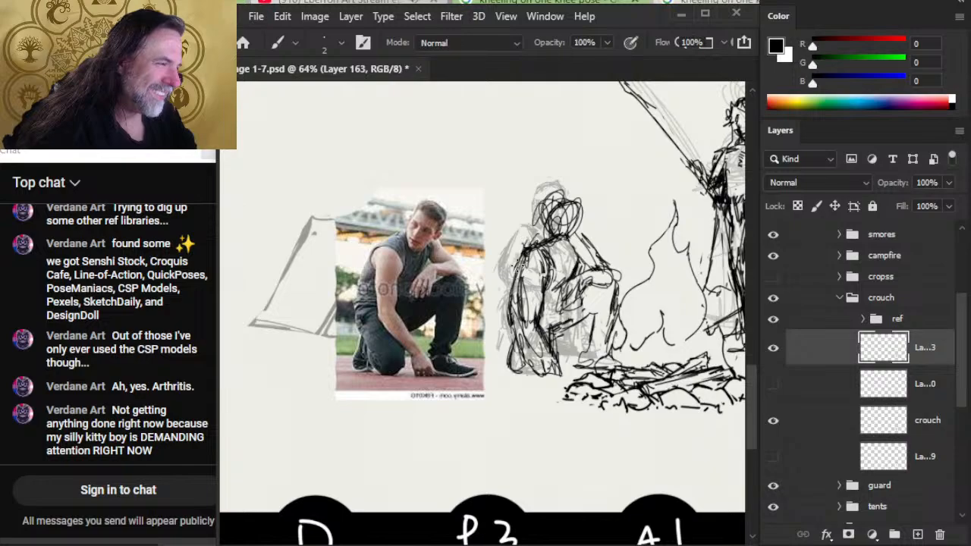
- Sketch the planted hand and define the shin, thigh and knee of the raised leg
key(b)
drag(520, 329, 537, 377)
mouse_move(522, 346)
mouse_down()
mouse_move(542, 379)
mouse_move(555, 339)
mouse_move(559, 377)
mouse_up()
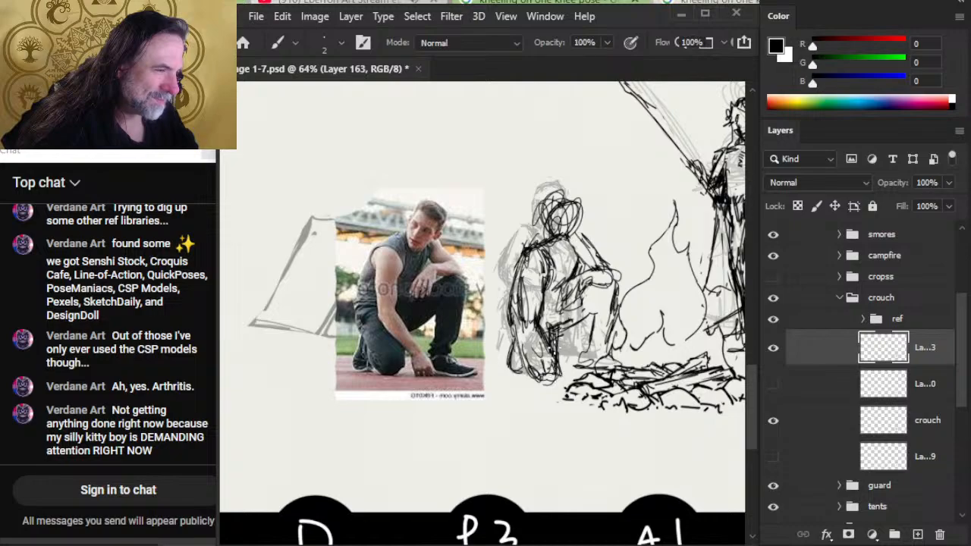
mouse_move(549, 342)
mouse_down()
mouse_move(592, 316)
mouse_move(596, 293)
mouse_move(598, 342)
mouse_up()
drag(598, 299, 581, 353)
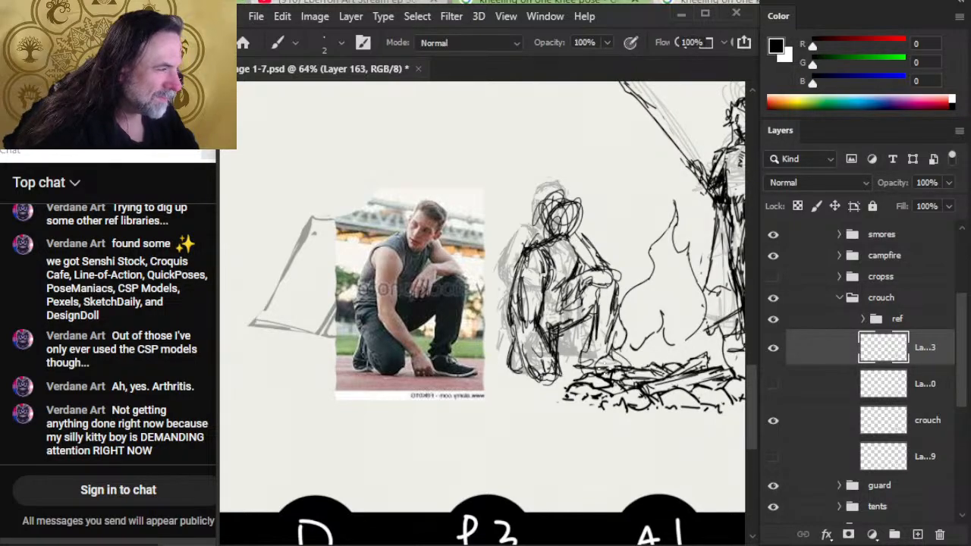
mouse_move(622, 273)
mouse_down()
mouse_move(614, 331)
mouse_move(580, 285)
mouse_move(543, 297)
mouse_up()
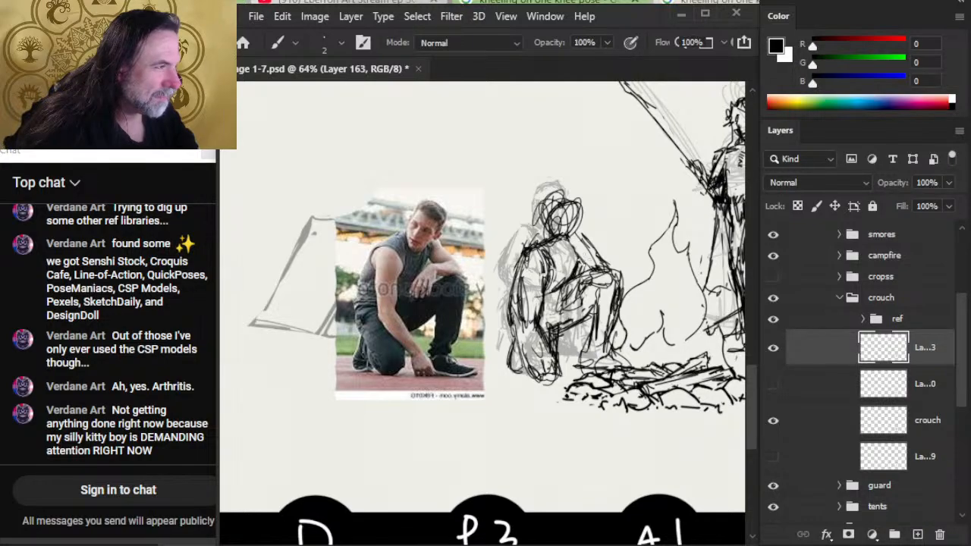
- Rework the near shoulder line, undo the unwanted changes, and darken the side of the head
mouse_move(523, 250)
mouse_down()
mouse_move(564, 237)
mouse_move(511, 260)
mouse_up()
drag(543, 234, 508, 268)
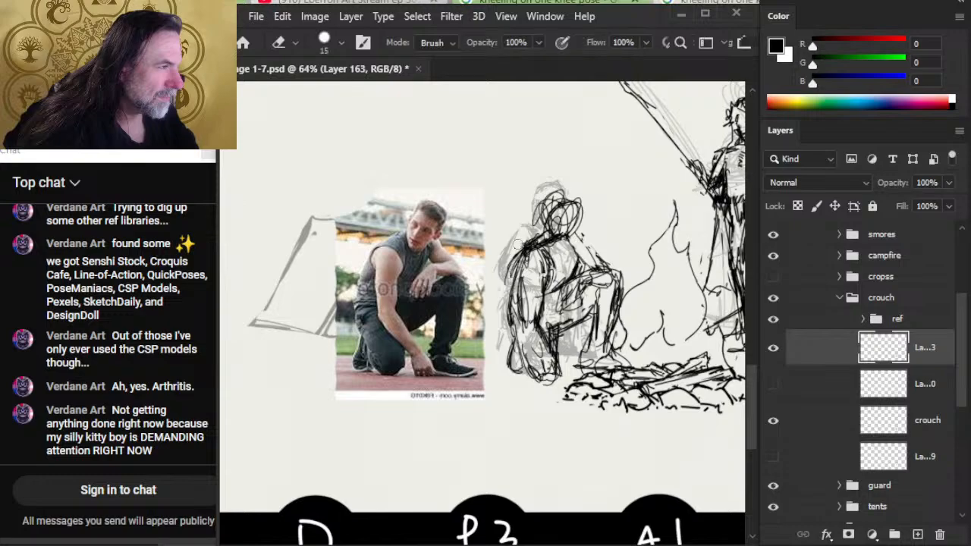
key(ctrl+z)
key(ctrl+z)
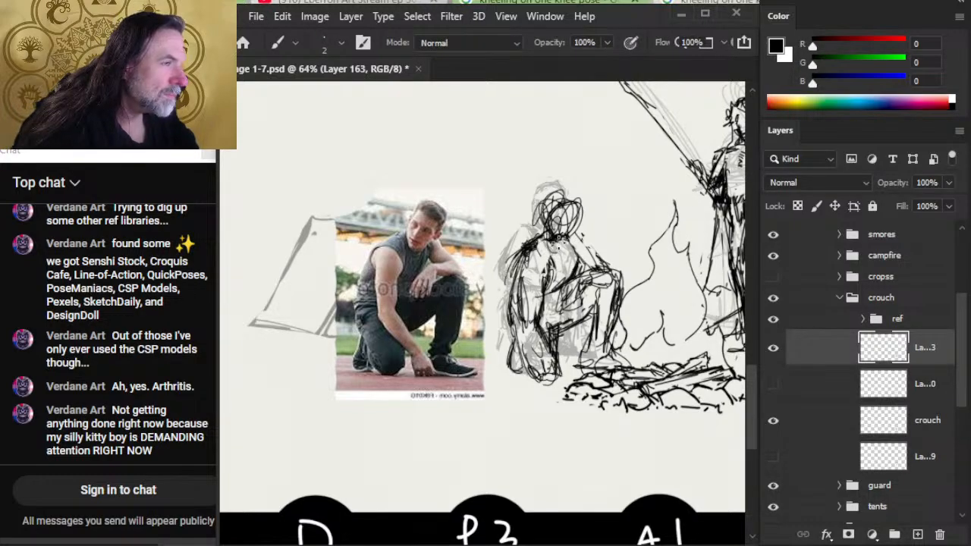
mouse_move(545, 206)
mouse_down()
mouse_move(577, 220)
mouse_move(569, 188)
mouse_move(545, 231)
mouse_up()
key(e)
key(b)
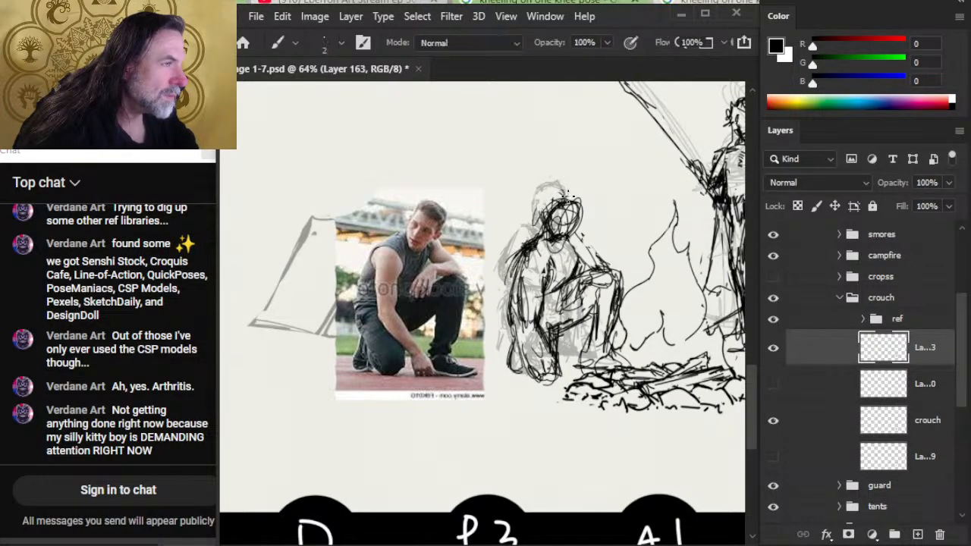
- Go over the head outline and the inner contour of the near arm
drag(580, 202, 540, 304)
drag(543, 259, 537, 306)
drag(549, 264, 531, 331)
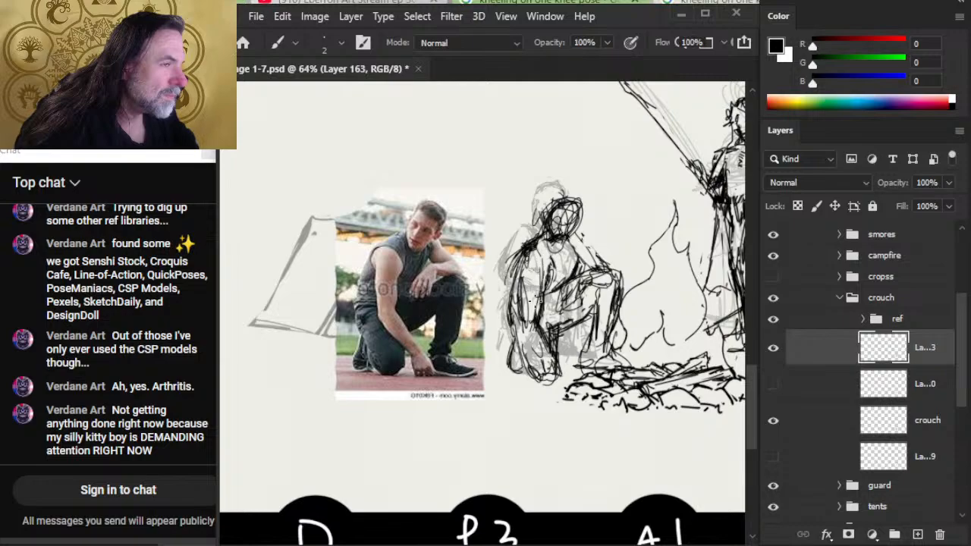
- Strengthen the far upper arm and redraw the chest and waist lines between the two arms
drag(578, 241, 605, 265)
key(e)
mouse_move(555, 288)
mouse_down()
mouse_move(582, 268)
mouse_move(567, 283)
mouse_up()
key(b)
drag(582, 262, 556, 291)
drag(575, 265, 549, 311)
drag(569, 278, 551, 311)
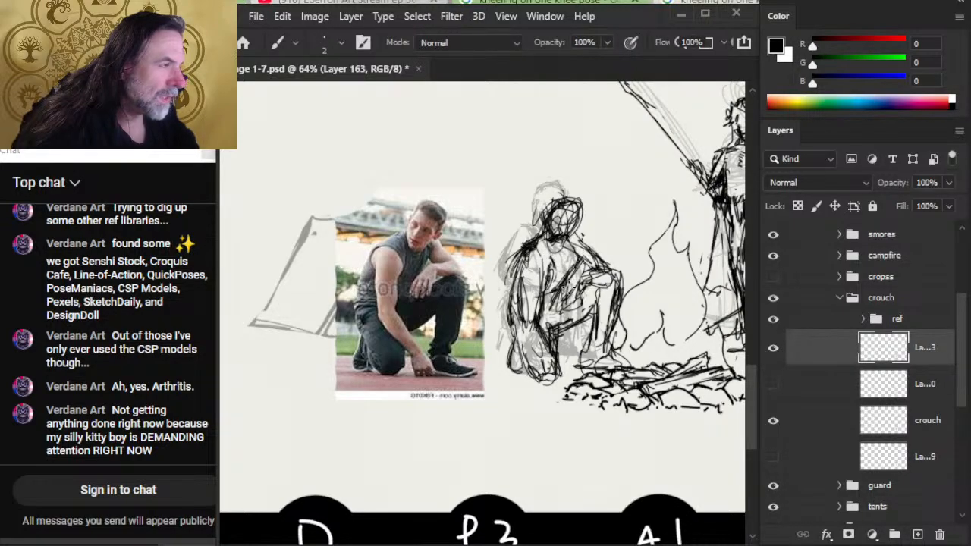
drag(581, 262, 560, 296)
drag(579, 253, 551, 316)
- Erase the heavy near shoulder lines, redraw the shoulder slope, and trim the marks behind the back
key(e)
mouse_move(550, 241)
mouse_down()
mouse_move(518, 255)
mouse_move(525, 248)
mouse_up()
key(b)
drag(516, 255, 507, 267)
drag(546, 231, 508, 267)
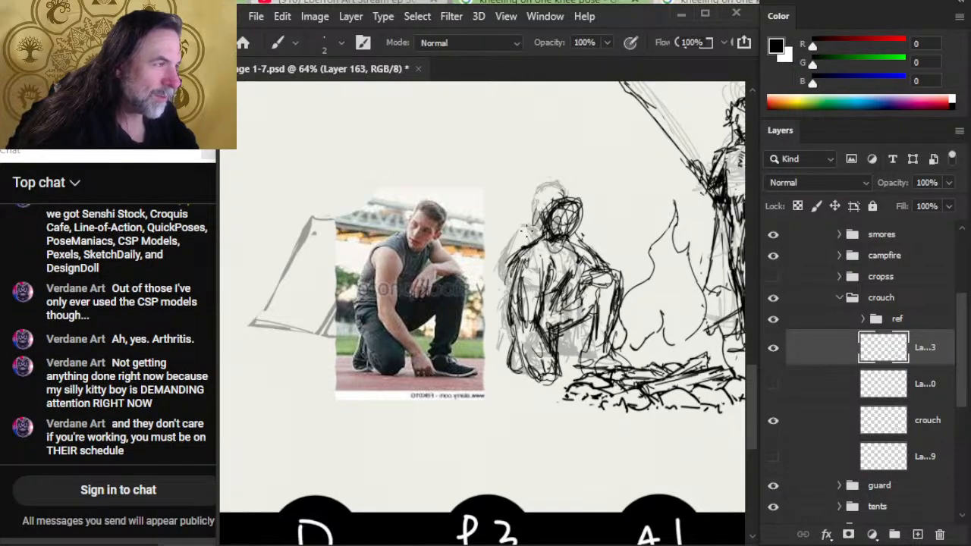
key(e)
drag(528, 229, 509, 264)
mouse_move(528, 230)
mouse_down()
mouse_move(542, 219)
mouse_move(546, 244)
mouse_move(515, 278)
mouse_move(552, 289)
mouse_move(525, 351)
mouse_up()
- Strengthen the near forearm down to the planted hand, cleaning up stray marks between strokes
key(b)
mouse_move(527, 308)
mouse_down()
mouse_move(518, 333)
mouse_move(535, 332)
mouse_move(570, 381)
mouse_move(553, 380)
mouse_up()
key(e)
key(b)
key(e)
key(b)
key(e)
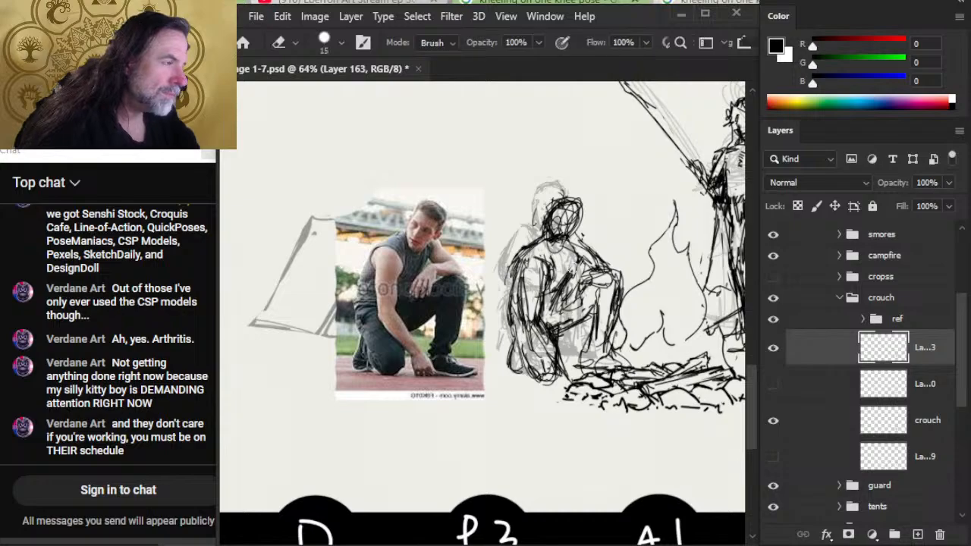
- Redraw the face side of the head and the far arm's contour, erasing excess lines along the raised knee
key(b)
drag(581, 243, 569, 278)
key(e)
mouse_move(581, 202)
mouse_down()
mouse_move(553, 198)
mouse_move(601, 249)
mouse_move(573, 236)
mouse_move(588, 253)
mouse_move(588, 238)
mouse_move(628, 291)
mouse_up()
key(b)
key(e)
key(b)
key(e)
key(b)
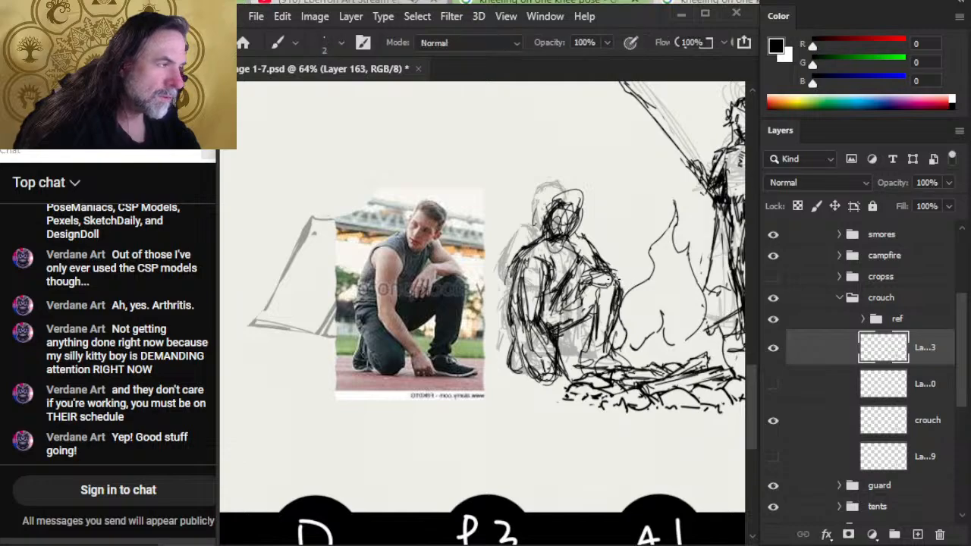
- Erase and redraw the near shoulder, and trim and redraw the front outline of the head
key(e)
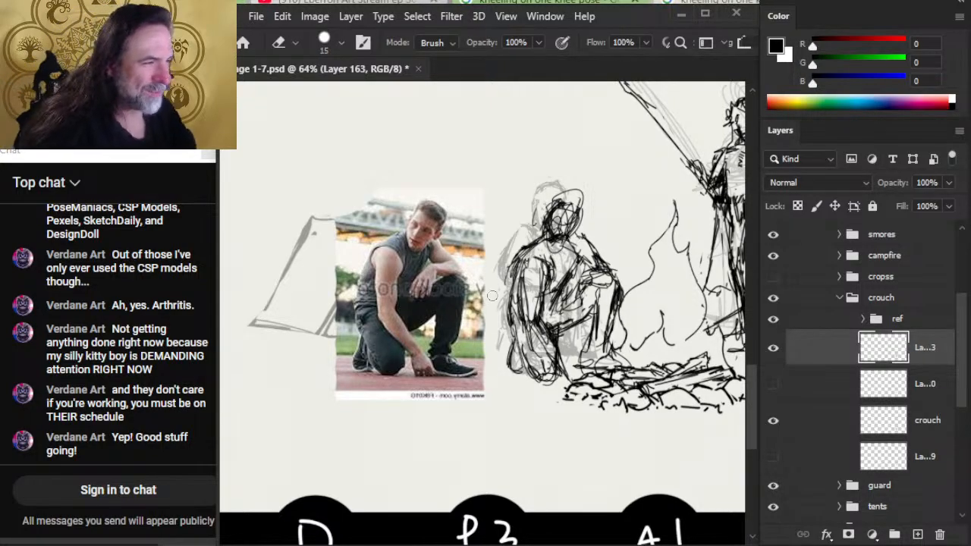
drag(523, 241, 521, 266)
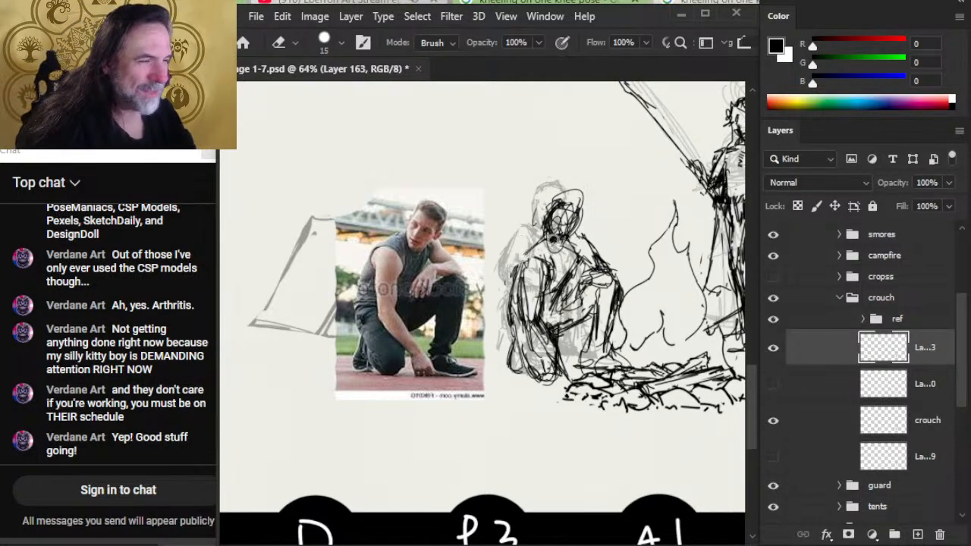
key(b)
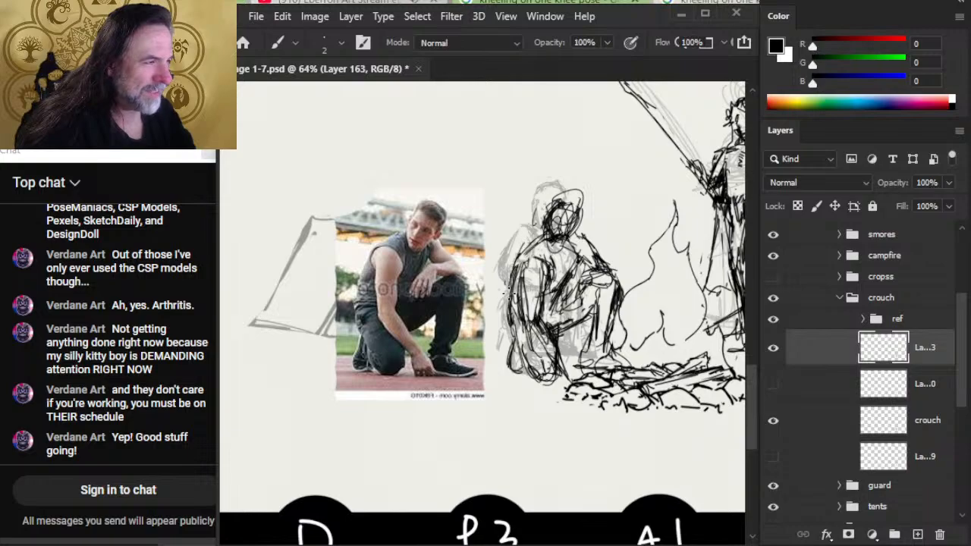
key(e)
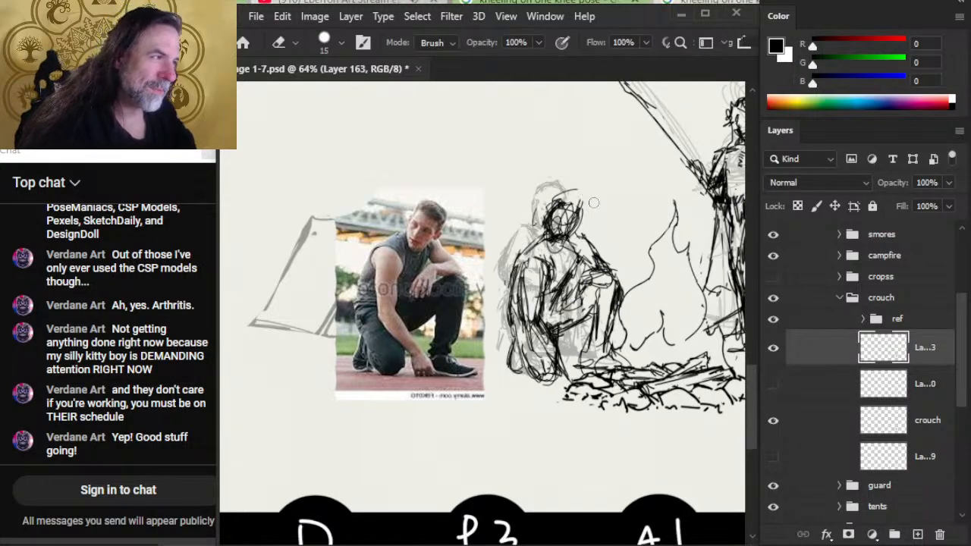
mouse_move(579, 190)
mouse_down()
mouse_move(558, 203)
mouse_move(582, 208)
mouse_up()
key(b)
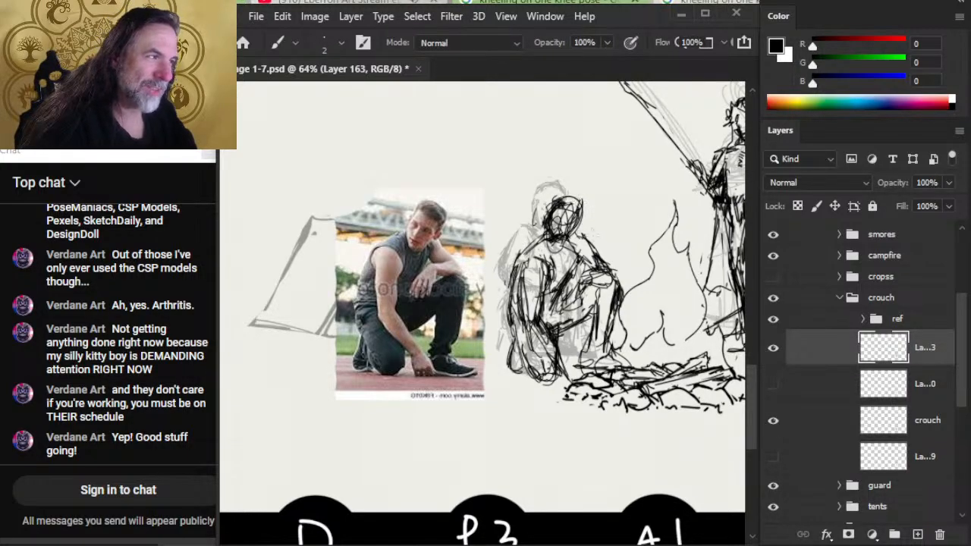
- Erase the overlapping lines at the far shoulder and redraw the shoulder and upper arm
key(e)
mouse_move(588, 241)
mouse_down()
mouse_move(574, 235)
mouse_move(584, 249)
mouse_move(564, 244)
mouse_move(574, 265)
mouse_up()
key(b)
key(e)
key(b)
key(e)
key(b)
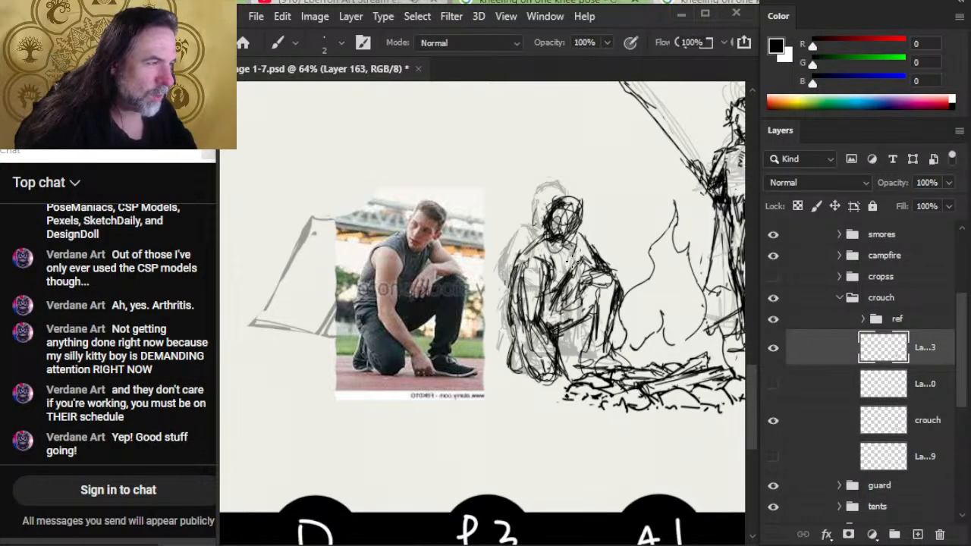
- Redraw the far forearm and hand resting on the raised knee, tightening the knee's outline
mouse_move(579, 226)
mouse_down()
mouse_move(570, 258)
mouse_move(606, 267)
mouse_move(606, 280)
mouse_move(605, 269)
mouse_move(572, 280)
mouse_move(572, 298)
mouse_move(585, 294)
mouse_up()
key(e)
key(b)
key(e)
key(b)
key(b)
key(e)
key(b)
mouse_move(587, 276)
mouse_down()
mouse_move(581, 301)
mouse_move(571, 298)
mouse_up()
key(e)
key(b)
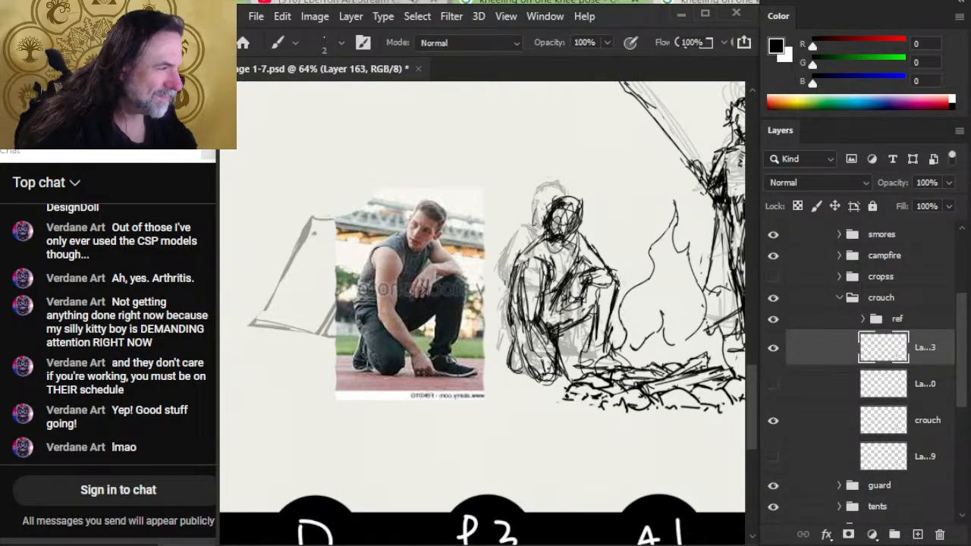
- Redraw the raised leg's shin and calf down to the foot, erasing the old lines near the firewood
drag(599, 294, 590, 324)
mouse_move(607, 286)
mouse_down()
mouse_move(588, 335)
mouse_move(591, 316)
mouse_move(558, 326)
mouse_move(585, 326)
mouse_move(585, 346)
mouse_up()
key(e)
key(b)
key(e)
key(b)
key(e)
key(b)
drag(593, 303, 586, 351)
key(e)
mouse_move(624, 322)
mouse_down()
mouse_move(582, 338)
mouse_move(578, 331)
mouse_move(580, 384)
mouse_up()
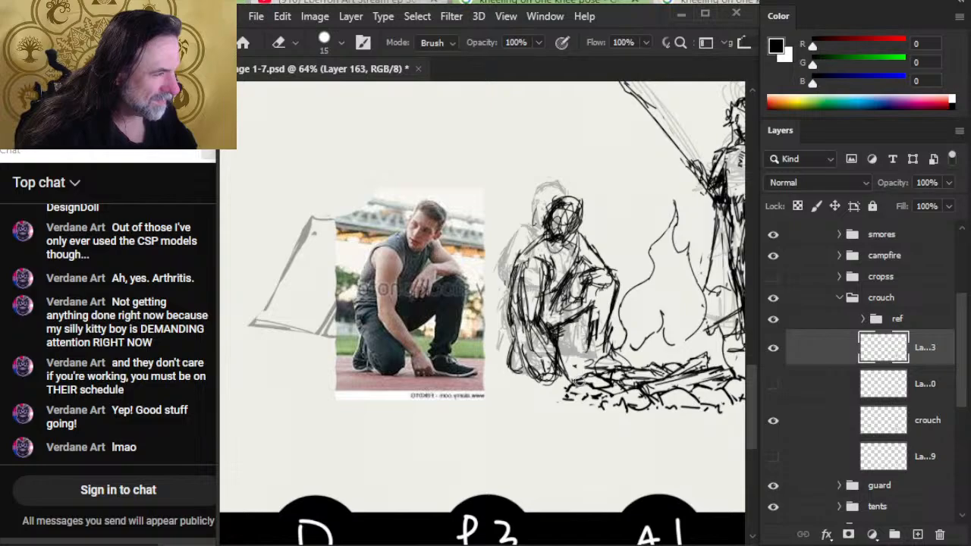
key(b)
drag(588, 314, 581, 379)
- Erase the lines around the planted wrist and redraw the near forearm and hand reaching the ground
key(e)
mouse_move(554, 314)
mouse_down()
mouse_move(563, 370)
mouse_move(557, 354)
mouse_up()
key(b)
drag(536, 309, 561, 363)
mouse_move(544, 325)
mouse_down()
mouse_move(568, 384)
mouse_move(543, 352)
mouse_move(552, 360)
mouse_up()
key(e)
key(b)
drag(536, 339, 567, 365)
mouse_move(559, 344)
mouse_down()
mouse_move(568, 377)
mouse_move(565, 369)
mouse_up()
mouse_move(542, 315)
mouse_down()
mouse_move(560, 348)
mouse_move(523, 308)
mouse_move(544, 324)
mouse_up()
key(e)
key(b)
- Clear the stray lines inside the near upper arm and redraw the rounded shoulder and sleeve edge
key(e)
mouse_move(533, 281)
mouse_down()
mouse_move(622, 267)
mouse_move(540, 289)
mouse_move(530, 256)
mouse_move(519, 280)
mouse_up()
key(b)
key(e)
mouse_move(530, 238)
mouse_down()
mouse_move(518, 268)
mouse_move(533, 257)
mouse_move(556, 269)
mouse_up()
key(b)
key(e)
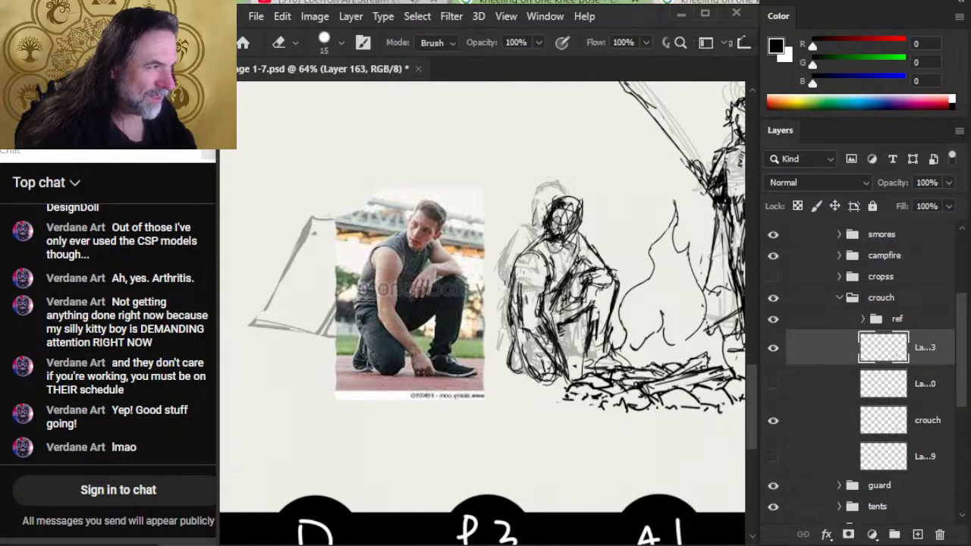
- Trim the far shoulder, then erase the construction lines inside the head and clean up the face outline
drag(593, 238, 581, 234)
key(b)
key(e)
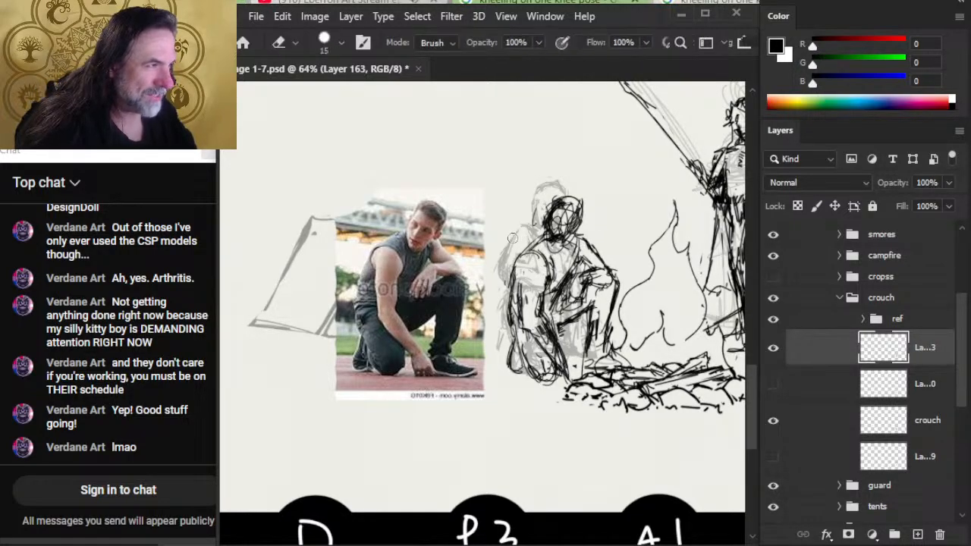
key(b)
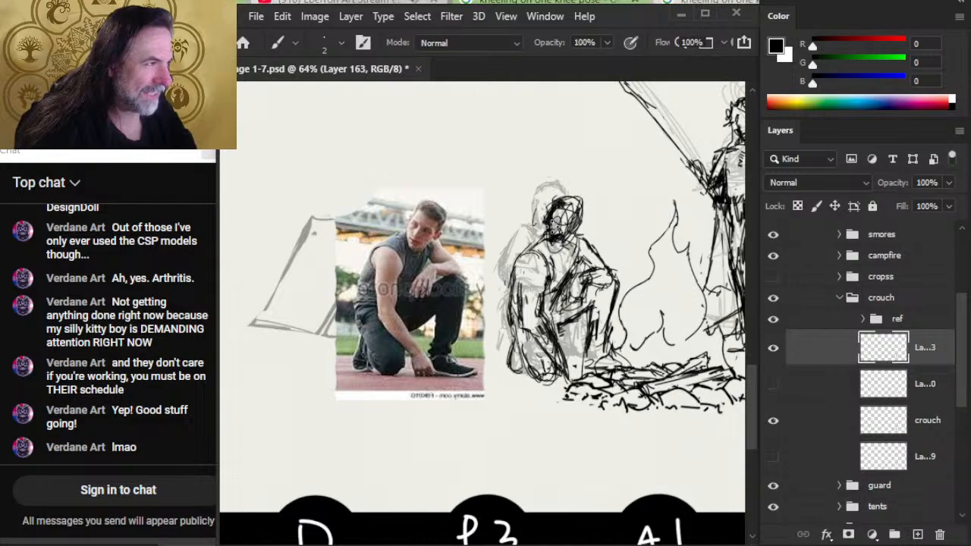
key(e)
mouse_move(553, 191)
mouse_down()
mouse_move(535, 215)
mouse_move(560, 232)
mouse_move(553, 237)
mouse_move(557, 221)
mouse_up()
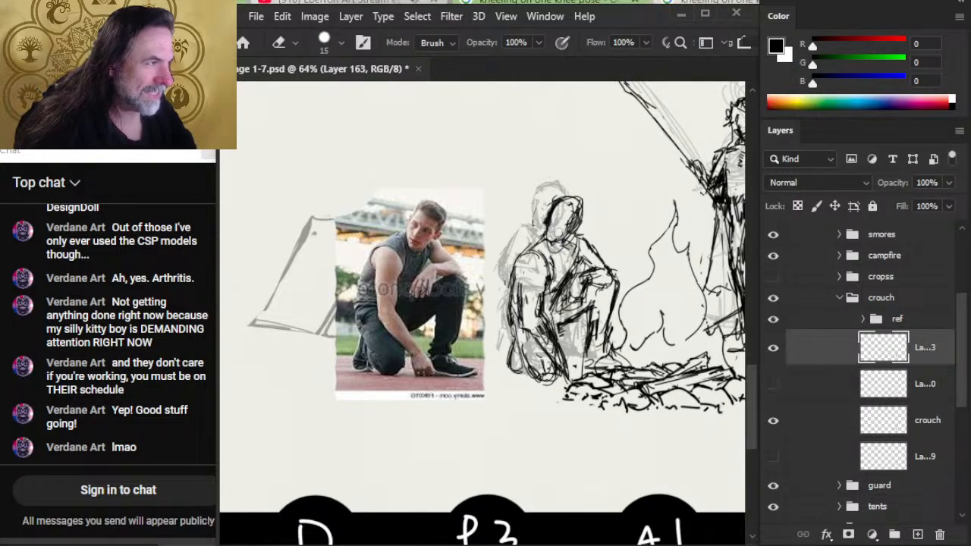
key(b)
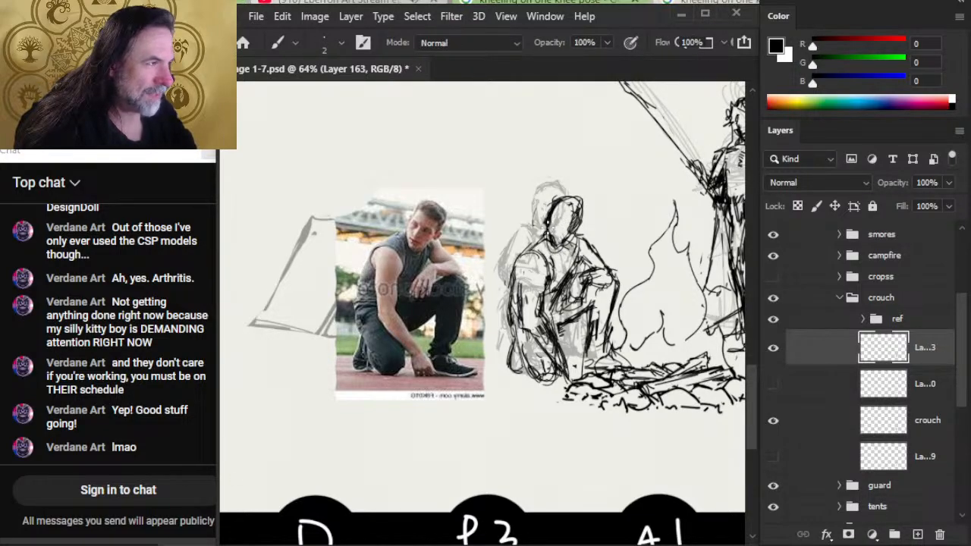
- Erase the doubled near shoulder curve and redraw it as a cleaner slope running down from the neck
key(e)
mouse_move(536, 254)
mouse_down()
mouse_move(548, 256)
mouse_move(520, 254)
mouse_move(516, 262)
mouse_up()
key(b)
key(e)
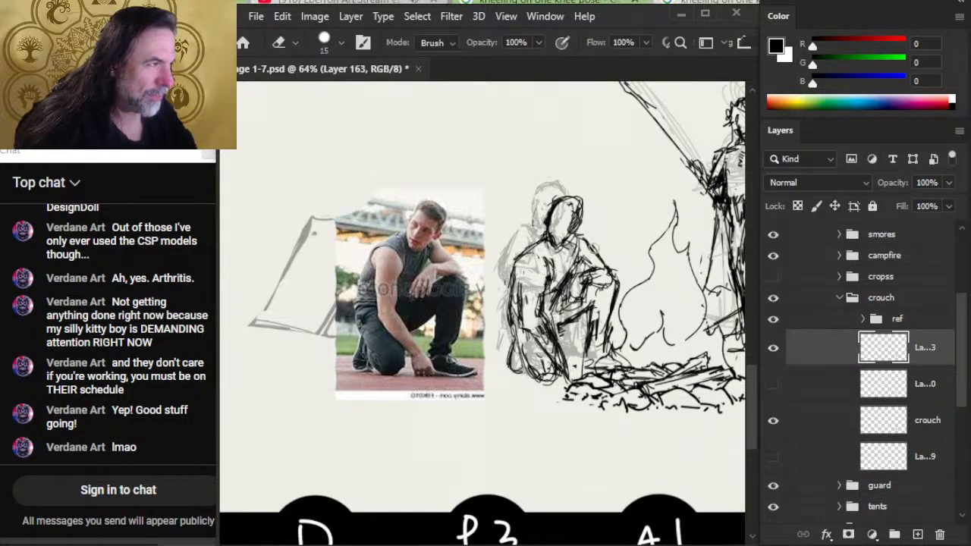
key(b)
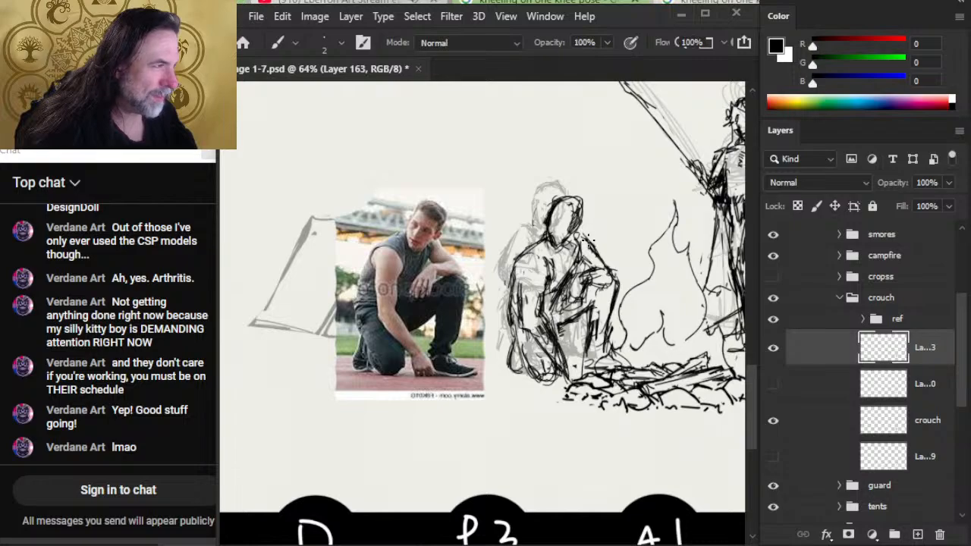
- Erase the heavy lines of the far upper arm and redraw its shoulder and elbow contour
key(e)
key(b)
key(e)
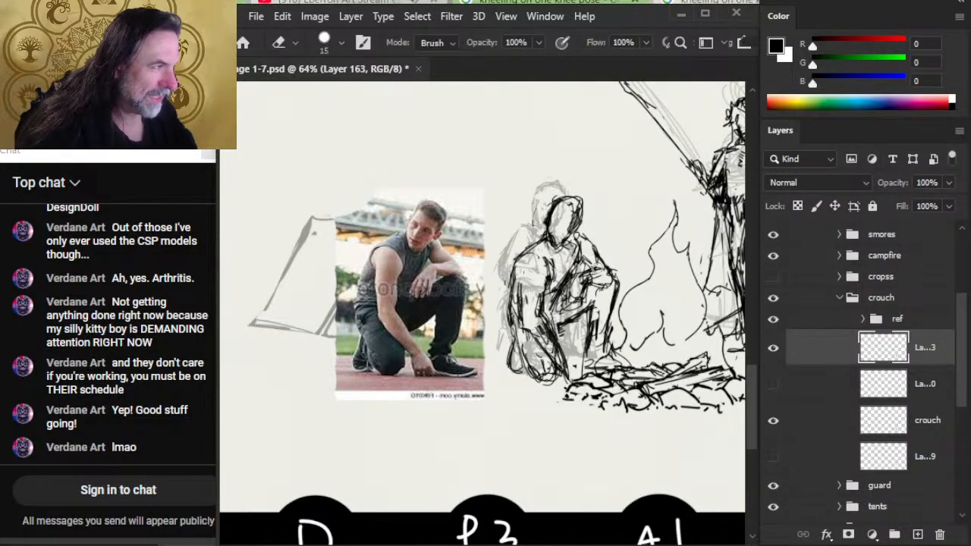
key(b)
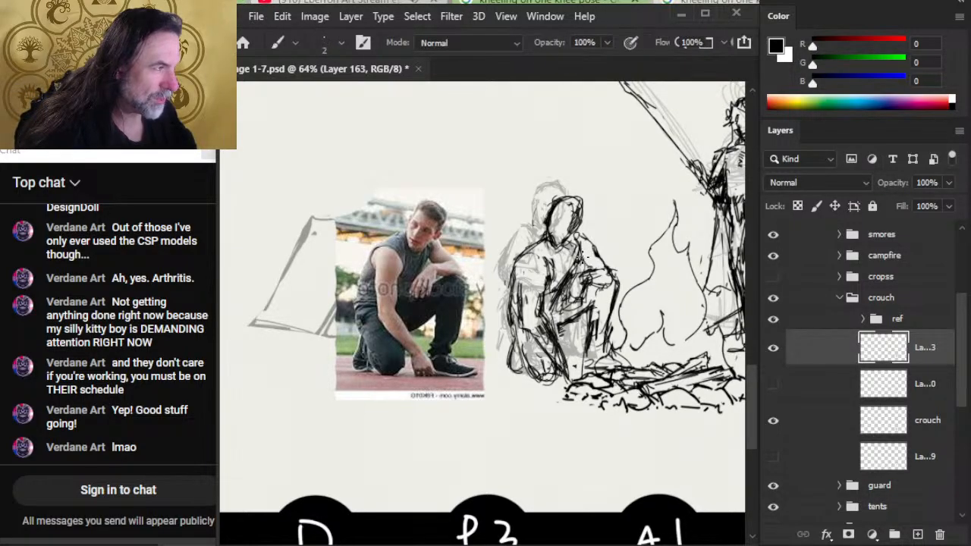
key(e)
key(b)
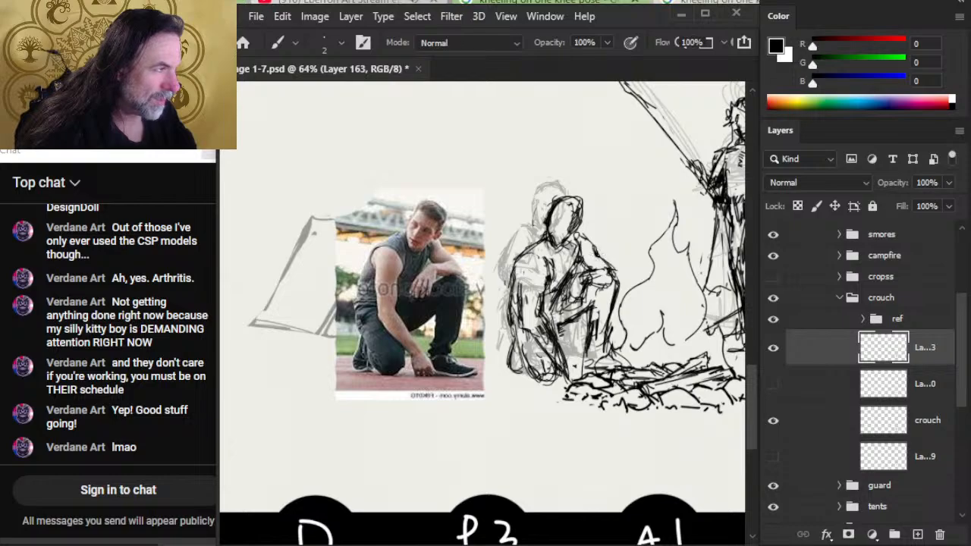
key(e)
mouse_move(601, 256)
mouse_down()
mouse_move(615, 279)
mouse_move(582, 279)
mouse_move(565, 311)
mouse_up()
key(b)
key(e)
key(b)
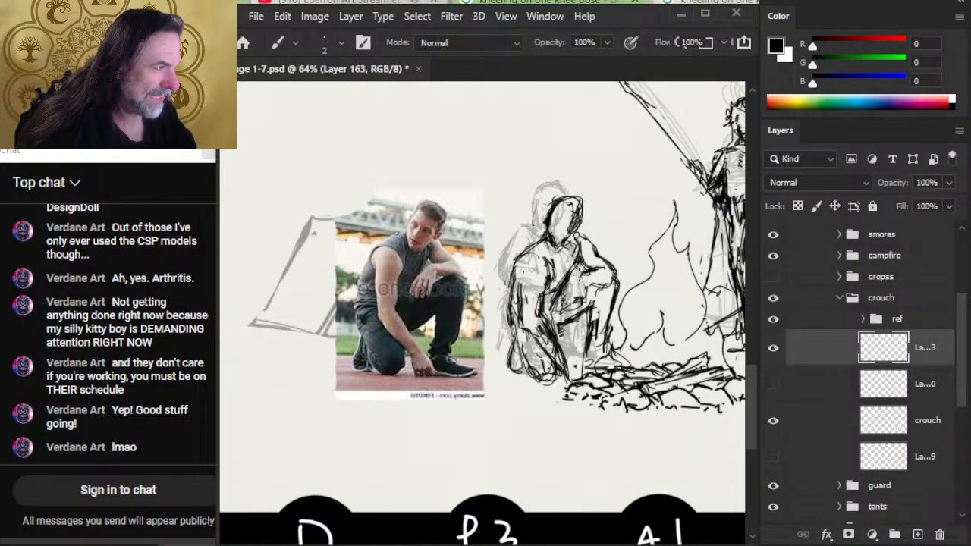
- Redraw the torso line beneath the far forearm and erase the excess marks beside it
drag(574, 274, 570, 312)
key(e)
mouse_move(581, 274)
mouse_down()
mouse_move(584, 295)
mouse_move(595, 276)
mouse_move(569, 291)
mouse_up()
key(b)
key(e)
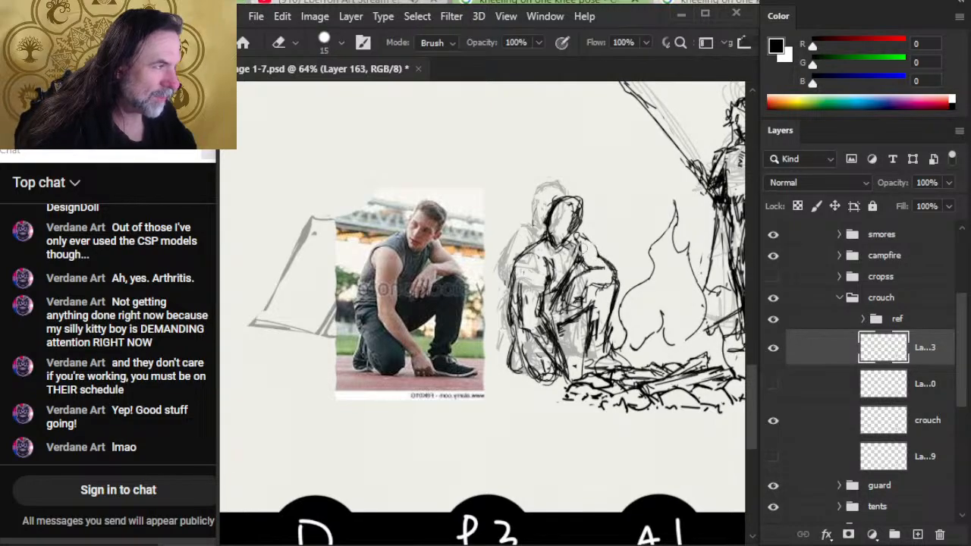
- Touch up the crouching figure's far shoulder line, erasing and redrawing it from the neck to the upper arm
key(b)
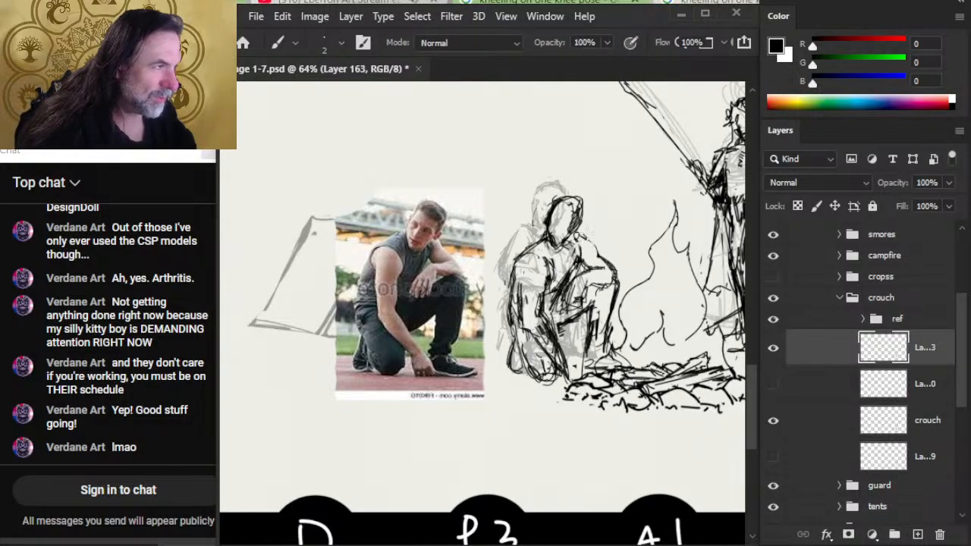
key(e)
key(b)
key(e)
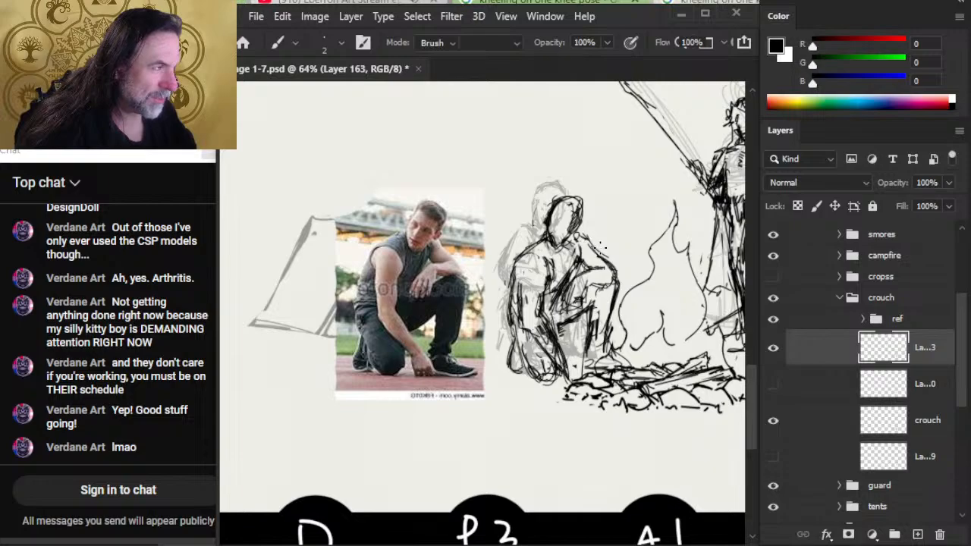
key(b)
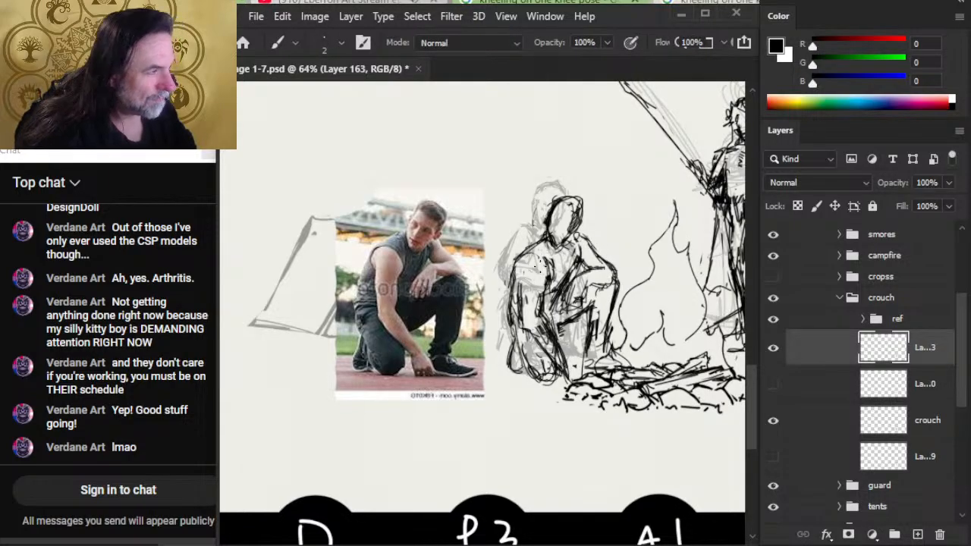
- Erase the top edge of the near shoulder and redraw the outer contour of the near upper arm
key(e)
mouse_move(520, 256)
mouse_down()
mouse_move(518, 245)
mouse_move(545, 242)
mouse_up()
key(b)
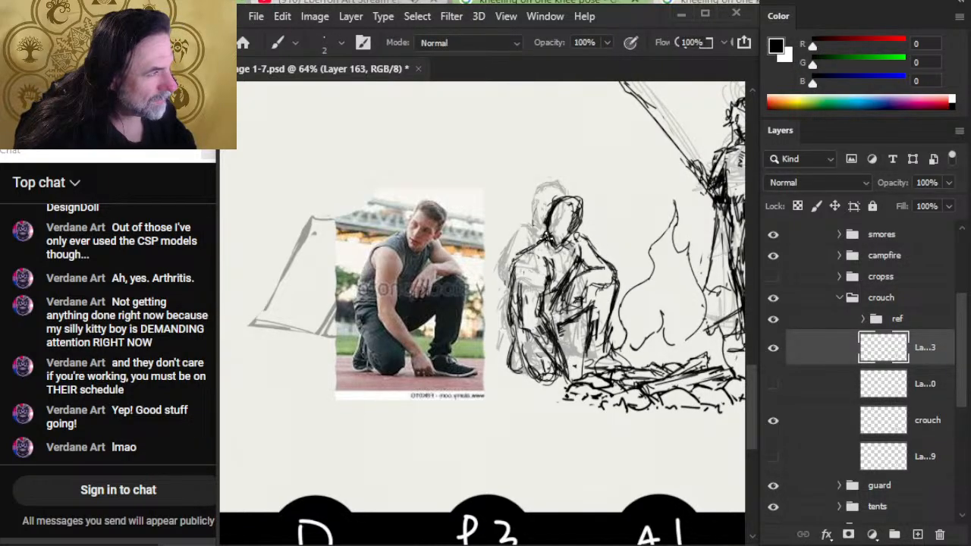
key(e)
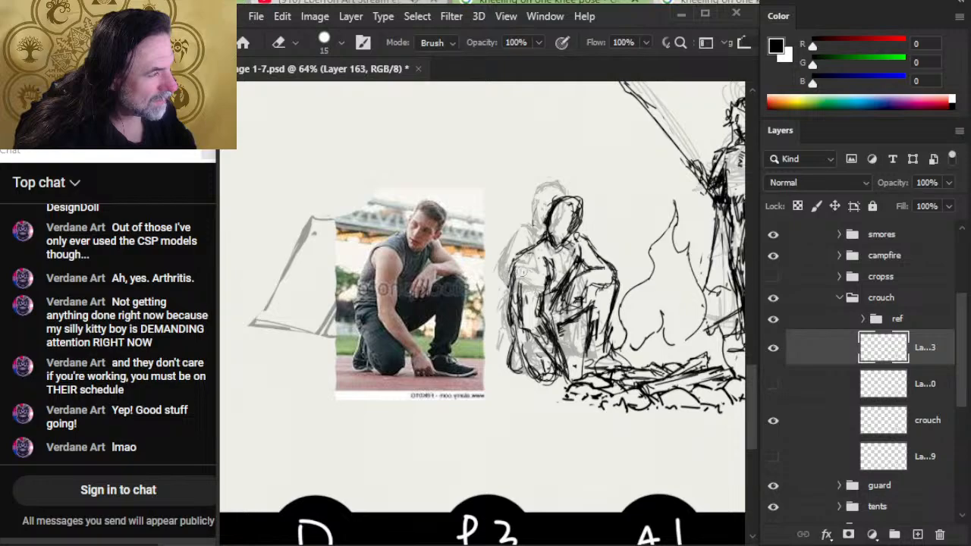
key(b)
drag(514, 306, 517, 258)
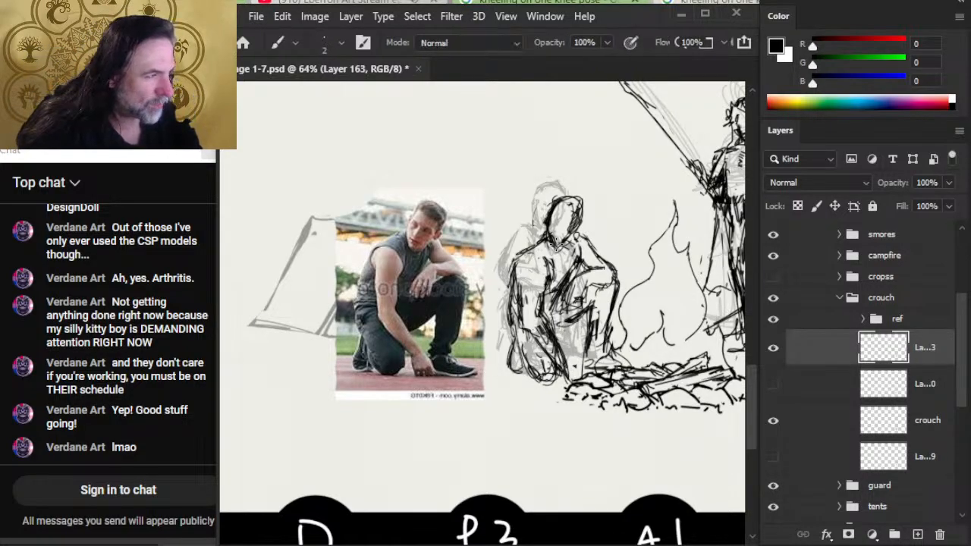
- Lasso the near arm and folded leg and shift them slightly toward the torso
key(l)
drag(520, 249, 542, 430)
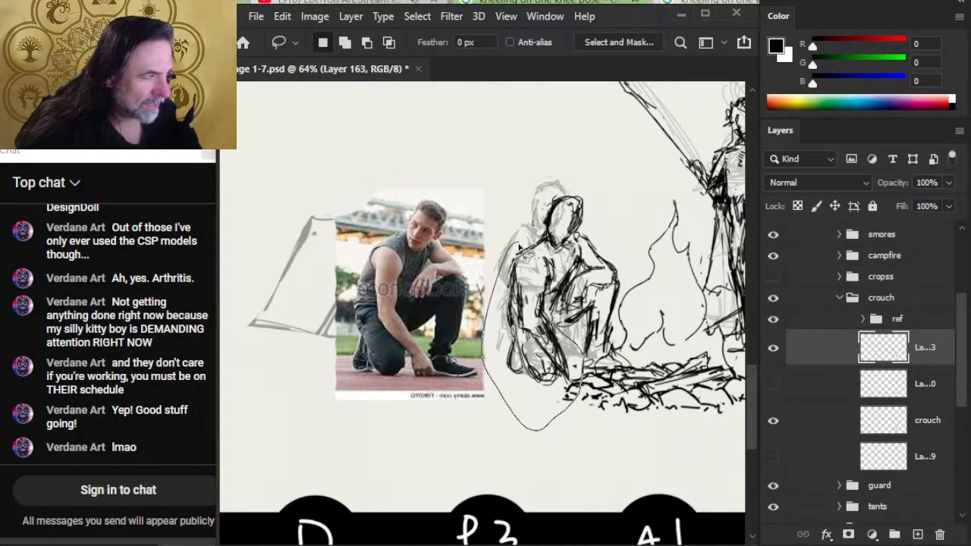
drag(540, 266, 535, 236)
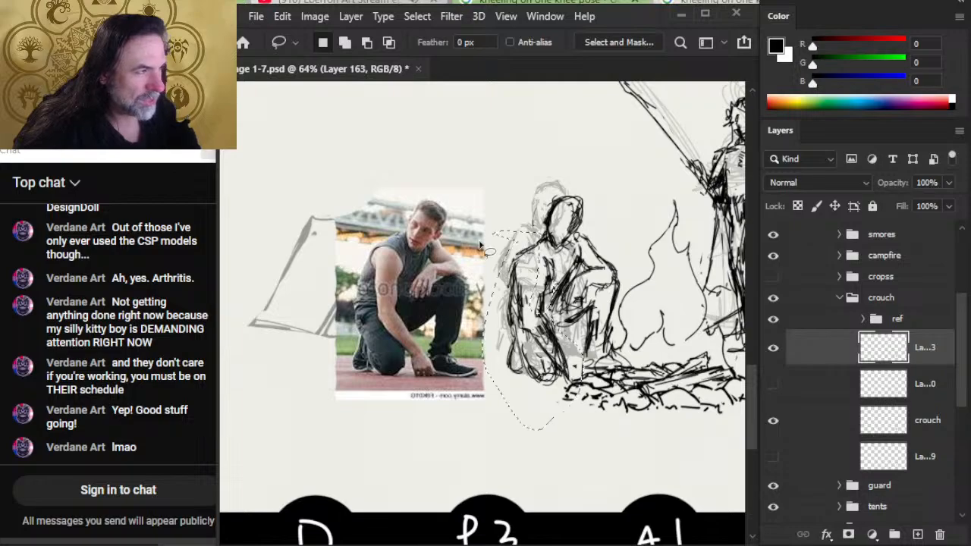
key(v)
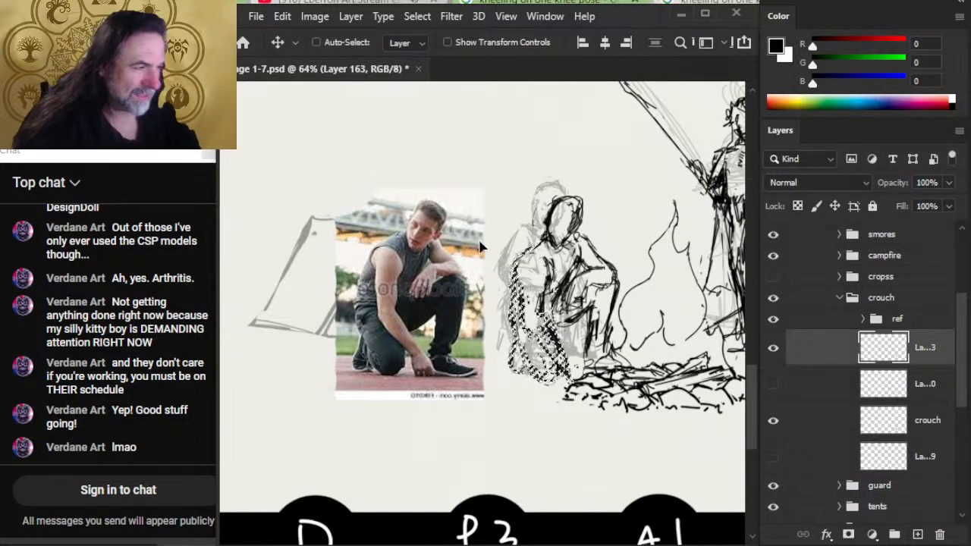
key(ctrl+d)
- Draw strokes along the folded near leg from the thigh down to the knee and shin
key(l)
key(b)
drag(519, 329, 512, 376)
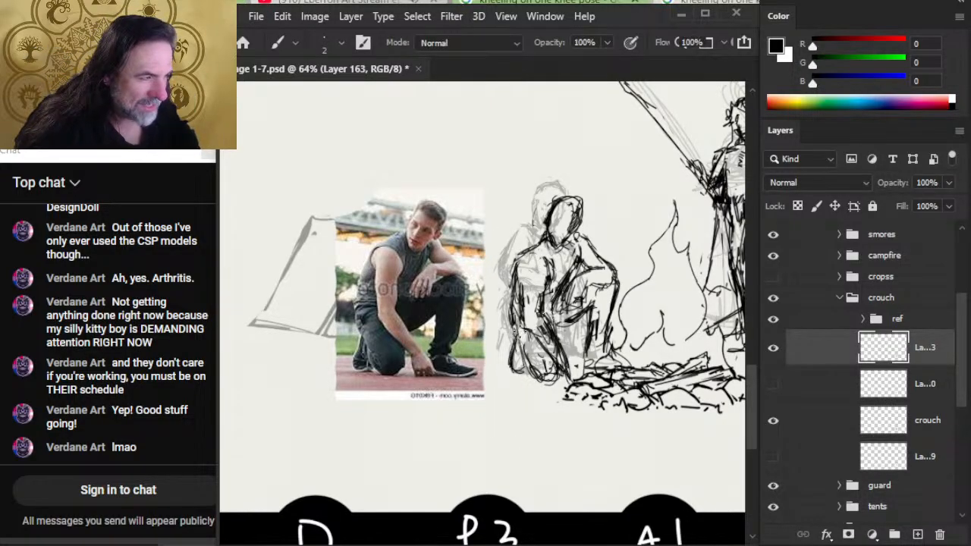
mouse_move(516, 319)
mouse_down()
mouse_move(534, 369)
mouse_move(546, 372)
mouse_up()
drag(518, 294, 539, 375)
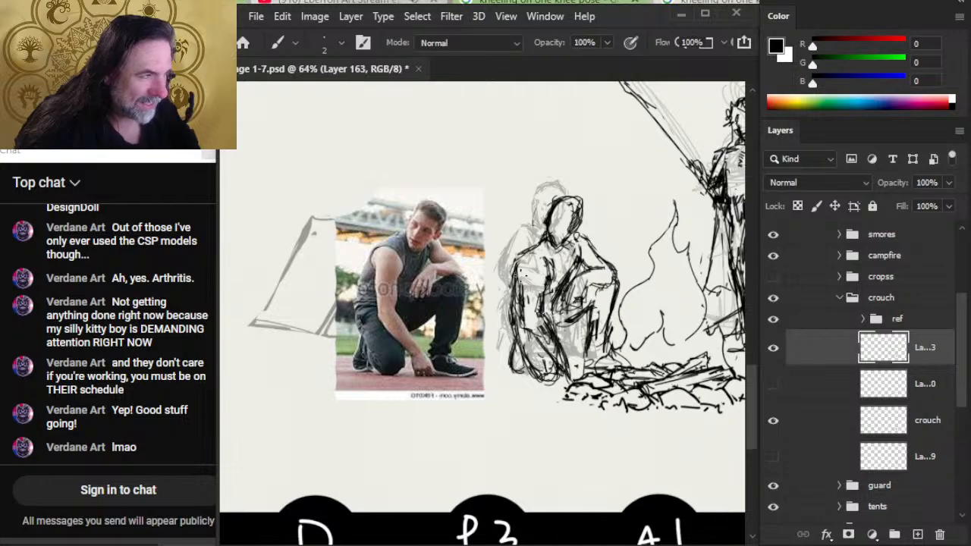
- Erase the marks inside the near upper arm and redraw the near shoulder as a rounded curve from the neck
key(e)
mouse_move(514, 295)
mouse_down()
mouse_move(521, 258)
mouse_move(520, 296)
mouse_up()
key(b)
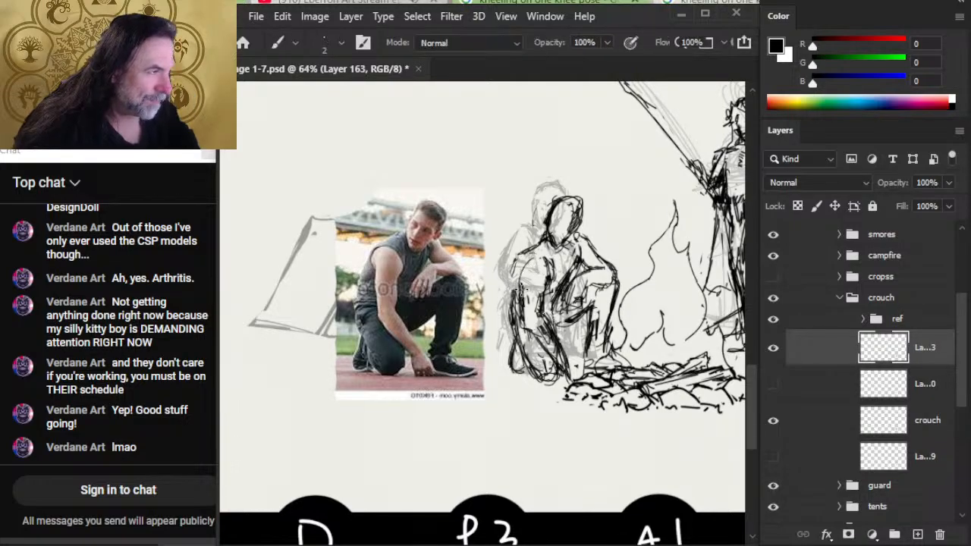
drag(537, 250, 518, 291)
mouse_move(546, 232)
mouse_down()
mouse_move(509, 285)
mouse_move(541, 243)
mouse_up()
key(e)
mouse_move(511, 276)
mouse_down()
mouse_move(533, 237)
mouse_move(542, 240)
mouse_move(521, 262)
mouse_move(529, 256)
mouse_up()
key(b)
key(e)
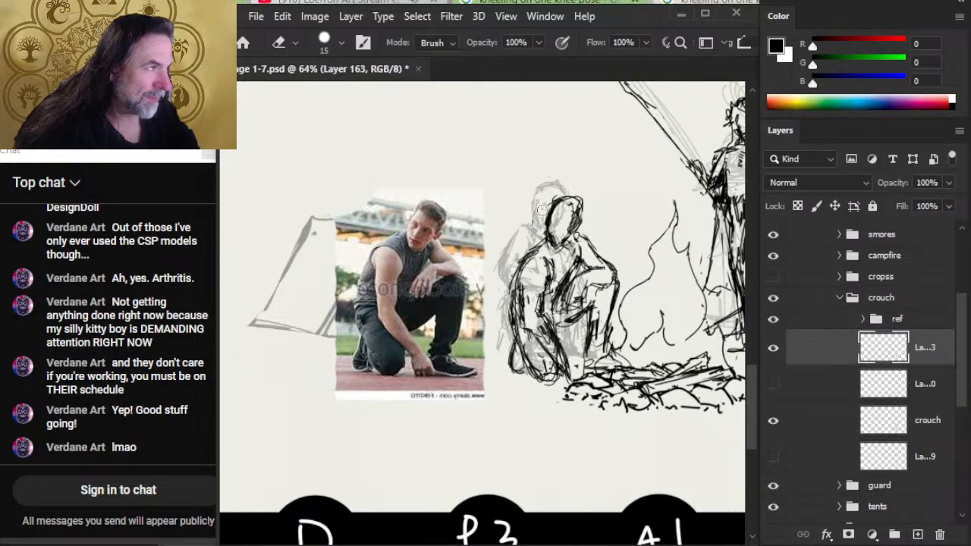
- Trim the top edge of the head outline and redraw the line of the face and jaw
drag(565, 199, 579, 206)
key(b)
key(e)
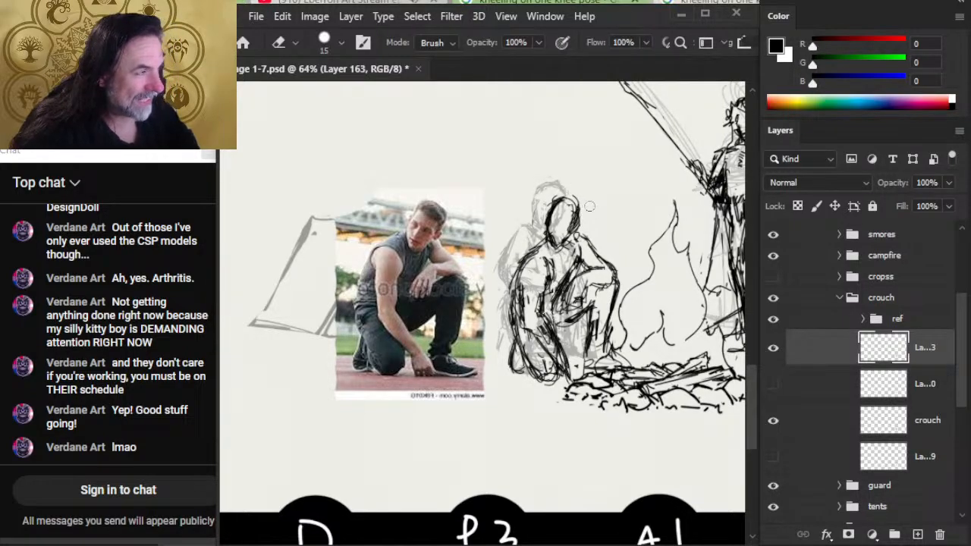
key(b)
drag(564, 218, 561, 251)
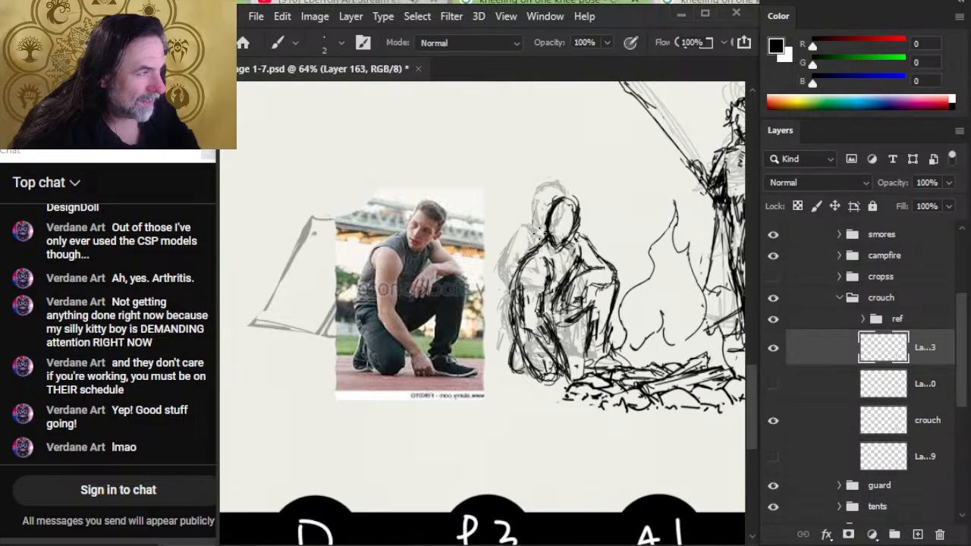
- Erase stray lines around the neck and near shoulder, and rework the contours of both shoulders with heavier strokes
key(e)
mouse_move(534, 237)
mouse_down()
mouse_move(535, 273)
mouse_move(543, 269)
mouse_up()
key(b)
key(e)
mouse_move(599, 234)
mouse_down()
mouse_move(594, 248)
mouse_move(583, 241)
mouse_move(595, 257)
mouse_move(581, 237)
mouse_move(522, 239)
mouse_move(531, 252)
mouse_move(507, 298)
mouse_up()
key(b)
key(e)
key(b)
key(e)
key(b)
key(e)
key(b)
key(e)
key(b)
key(e)
key(b)
key(e)
- Erase the outer edge of the near upper arm and redraw the arm's inner line down to the elbow
mouse_move(529, 240)
mouse_down()
mouse_move(502, 299)
mouse_move(512, 281)
mouse_move(519, 302)
mouse_up()
key(b)
key(e)
key(b)
mouse_move(531, 263)
mouse_down()
mouse_move(517, 302)
mouse_move(516, 291)
mouse_move(542, 309)
mouse_move(540, 322)
mouse_up()
key(e)
key(b)
key(e)
- Erase the lines along the near forearm and redraw its contour down toward the hand
mouse_move(550, 286)
mouse_down()
mouse_move(524, 345)
mouse_move(551, 355)
mouse_move(537, 323)
mouse_move(563, 352)
mouse_up()
key(b)
key(e)
key(b)
key(e)
key(b)
key(e)
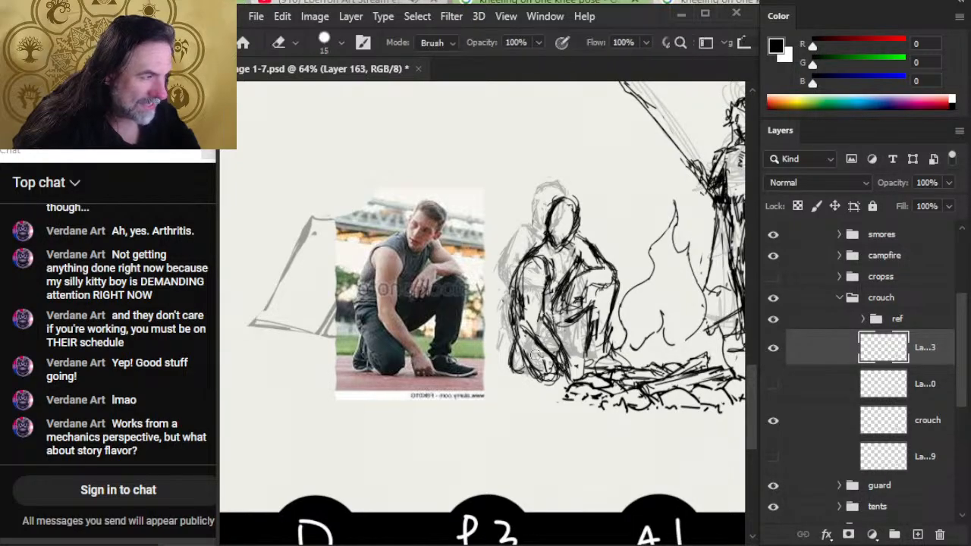
- Refine the near hand and knee near the ground, erasing the excess marks around them
key(b)
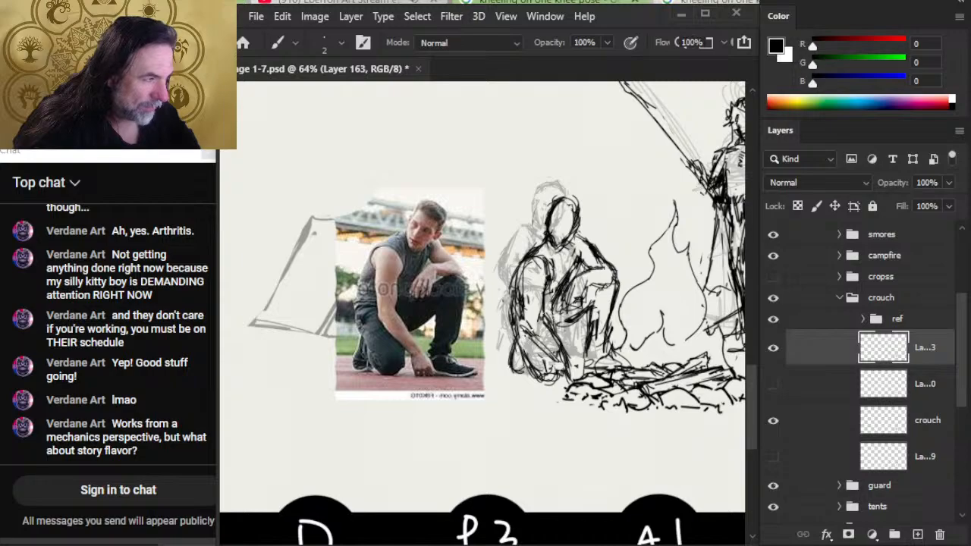
key(e)
key(b)
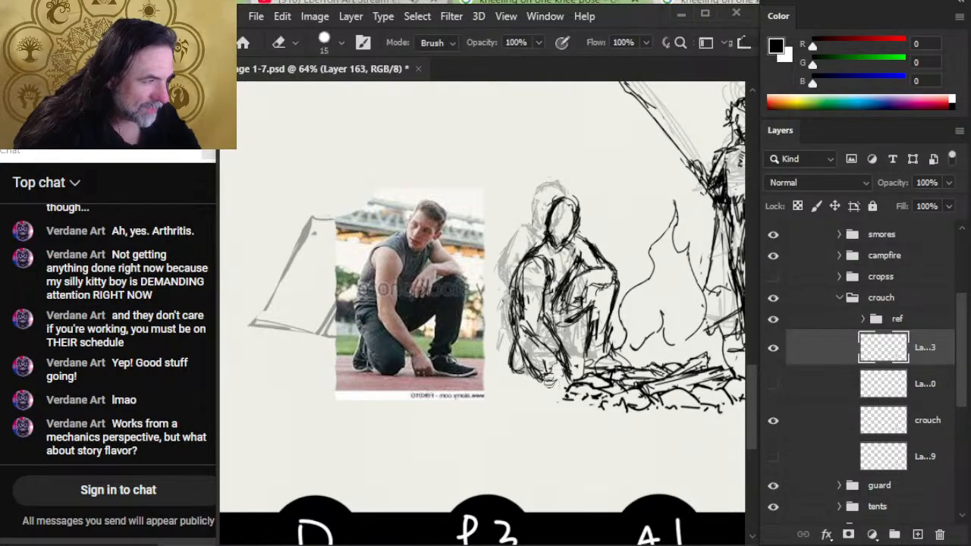
key(b)
key(e)
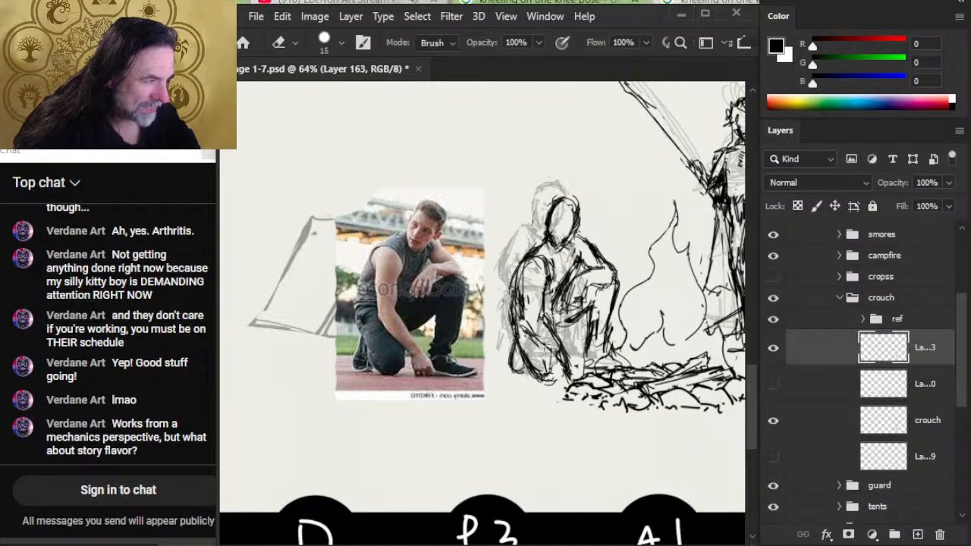
key(b)
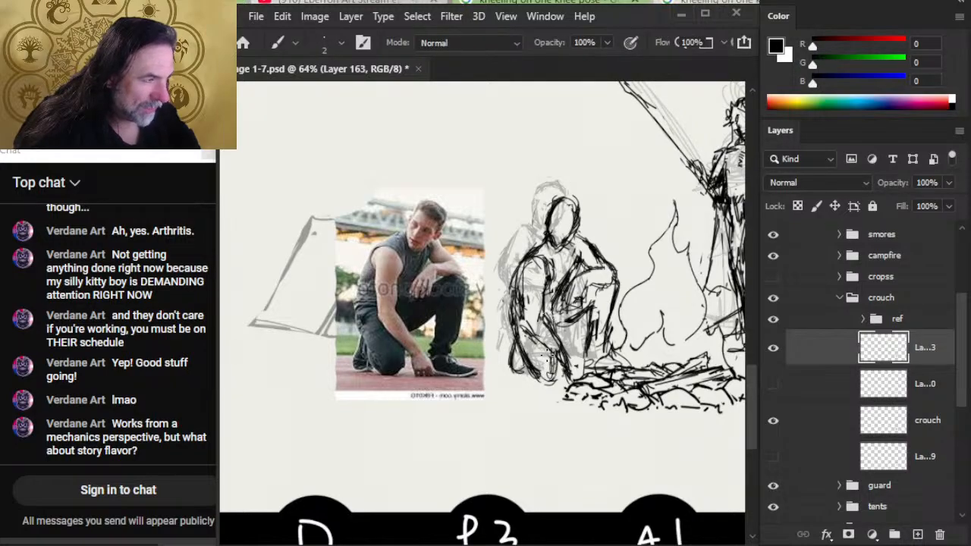
key(e)
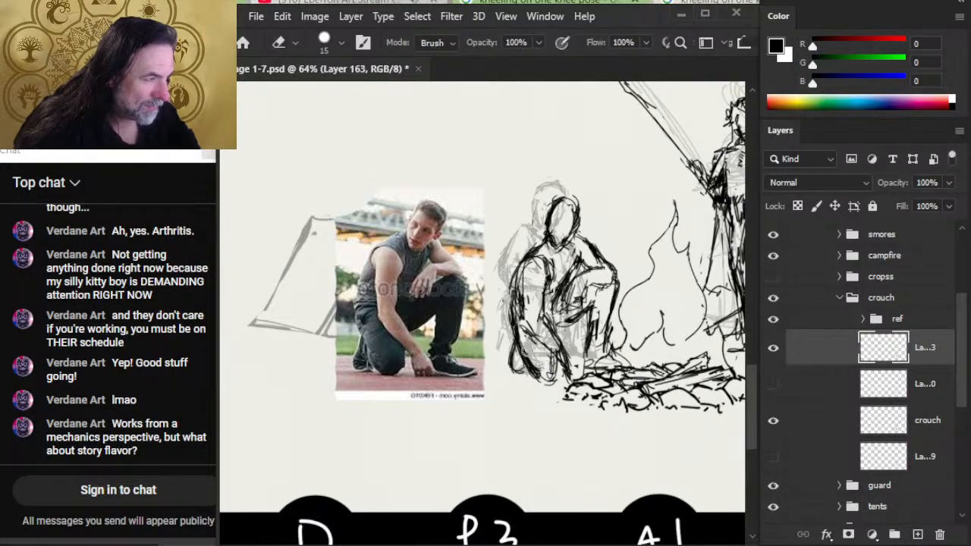
- Clear the heavy overlapping lines between the near knee, forearm and hand
mouse_move(522, 334)
mouse_down()
mouse_move(534, 365)
mouse_move(563, 370)
mouse_up()
key(b)
key(e)
key(b)
key(e)
mouse_move(569, 326)
mouse_down()
mouse_move(557, 359)
mouse_move(537, 331)
mouse_move(560, 361)
mouse_up()
- Redraw the near forearm reaching down to the hand and the thigh edge beside it, erasing leftover marks
key(b)
mouse_move(528, 322)
mouse_down()
mouse_move(563, 369)
mouse_move(561, 361)
mouse_up()
key(e)
key(b)
mouse_move(525, 334)
mouse_down()
mouse_move(528, 279)
mouse_move(541, 341)
mouse_up()
mouse_move(540, 339)
mouse_down()
mouse_move(524, 266)
mouse_move(537, 245)
mouse_move(543, 252)
mouse_move(506, 314)
mouse_up()
key(e)
key(b)
key(e)
key(b)
key(e)
key(b)
key(e)
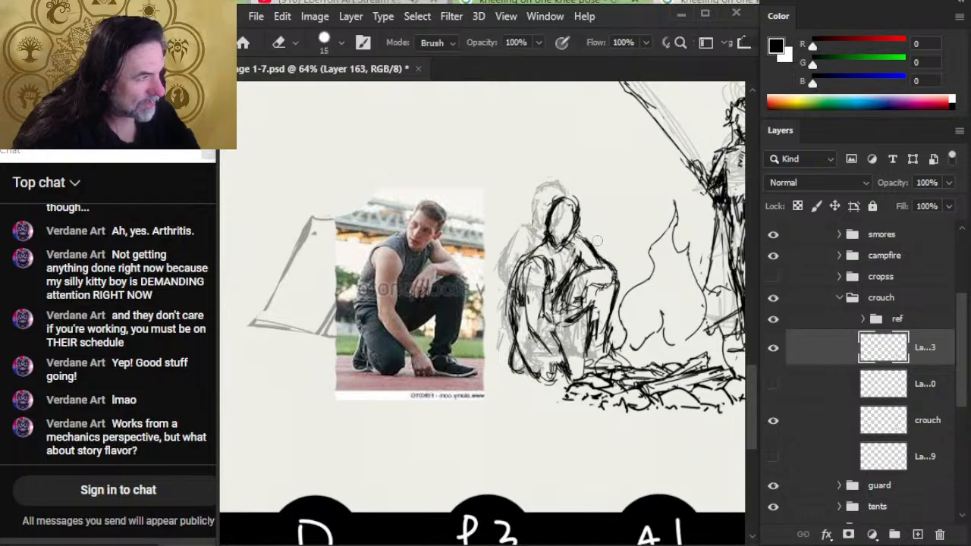
- Draw the collar line beneath the head, then erase and rework the marks at the chin and neck
key(b)
drag(575, 237, 582, 269)
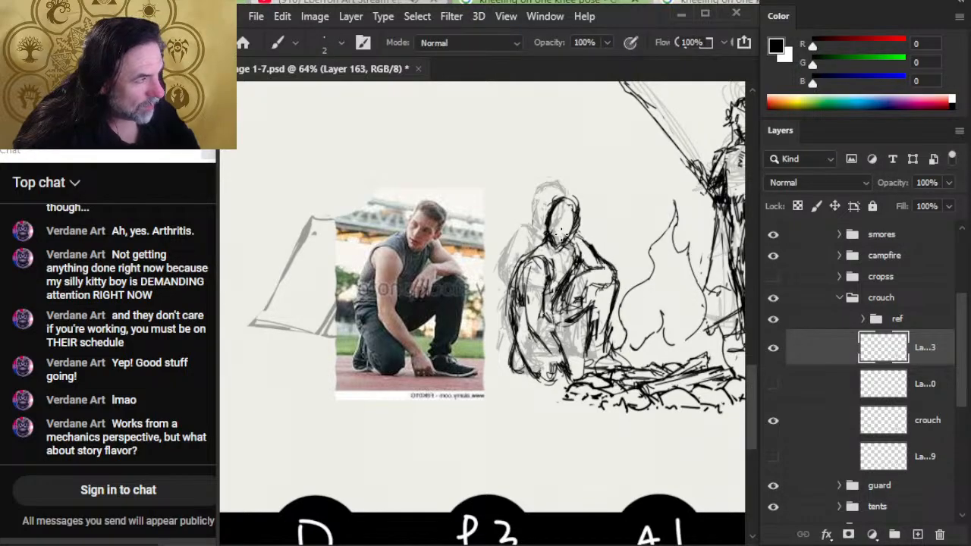
key(e)
mouse_move(555, 235)
mouse_down()
mouse_move(567, 237)
mouse_move(560, 255)
mouse_up()
key(b)
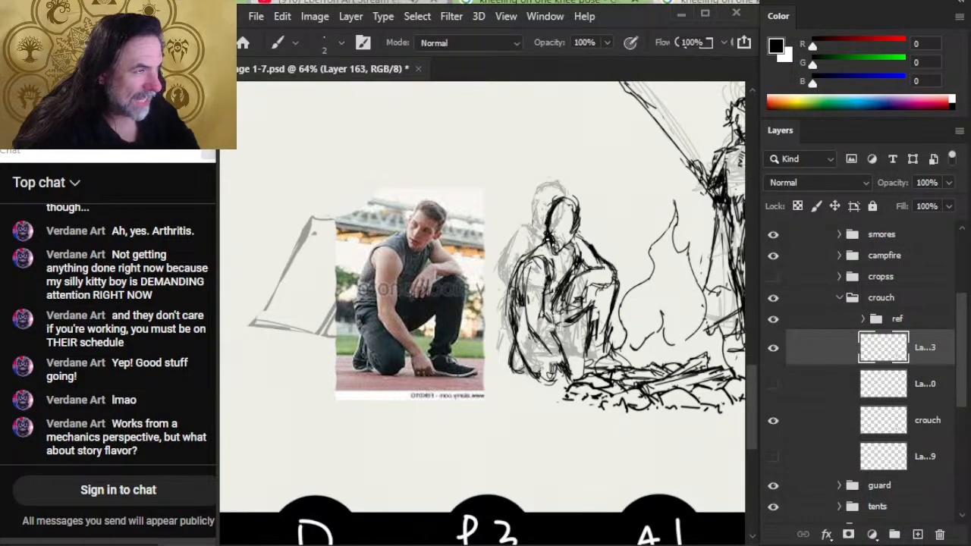
- Lasso the head and rotate it about 5 degrees clockwise with a free transform
key(e)
key(l)
drag(573, 185, 567, 181)
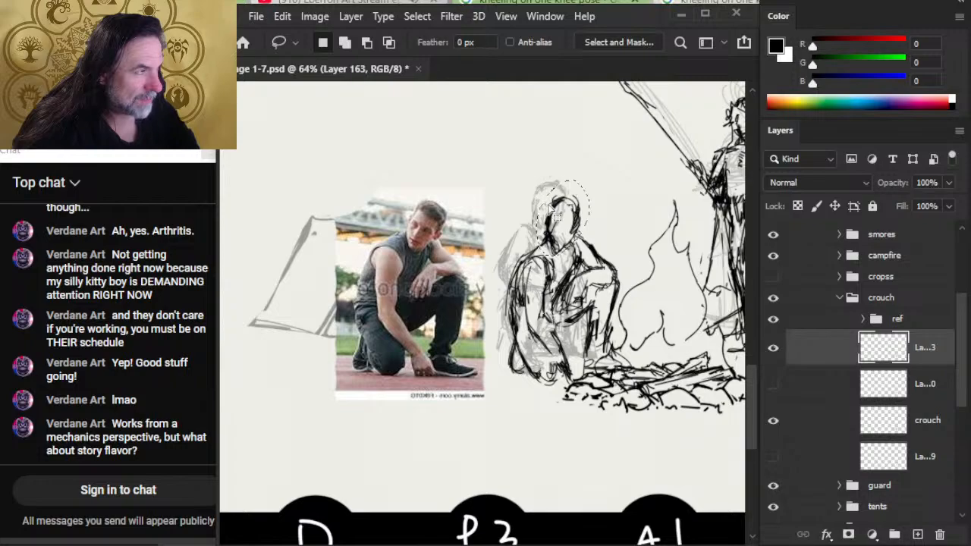
right_click(564, 200)
click(629, 374)
drag(656, 226, 657, 234)
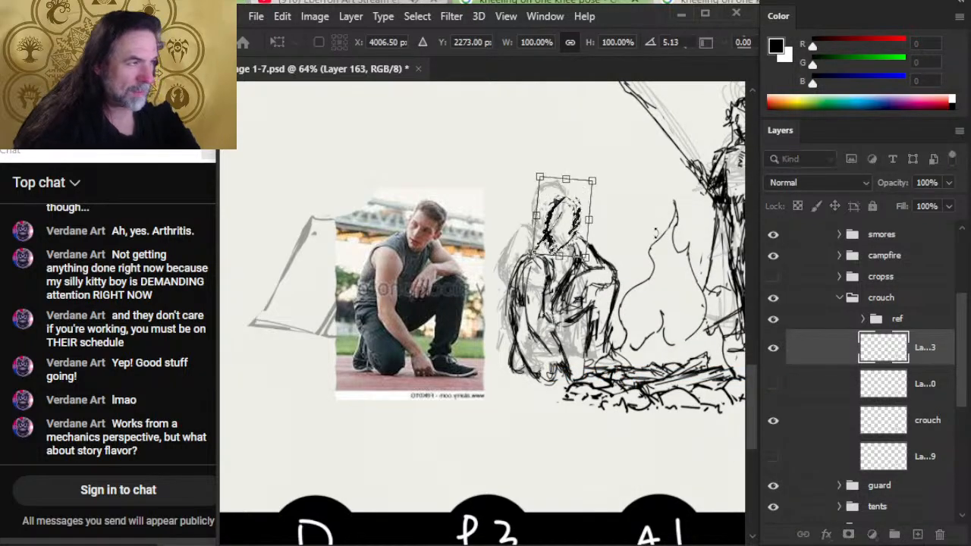
key(Return)
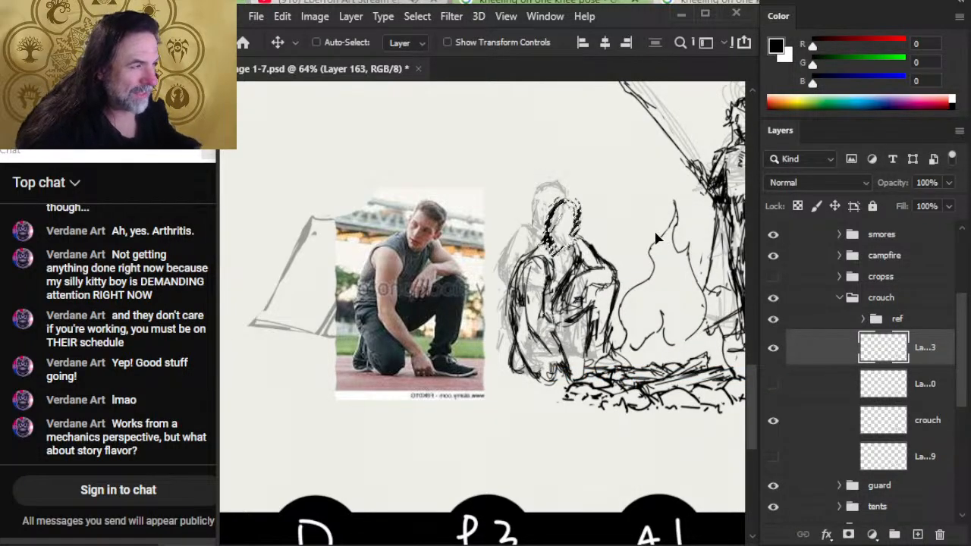
key(ctrl+d)
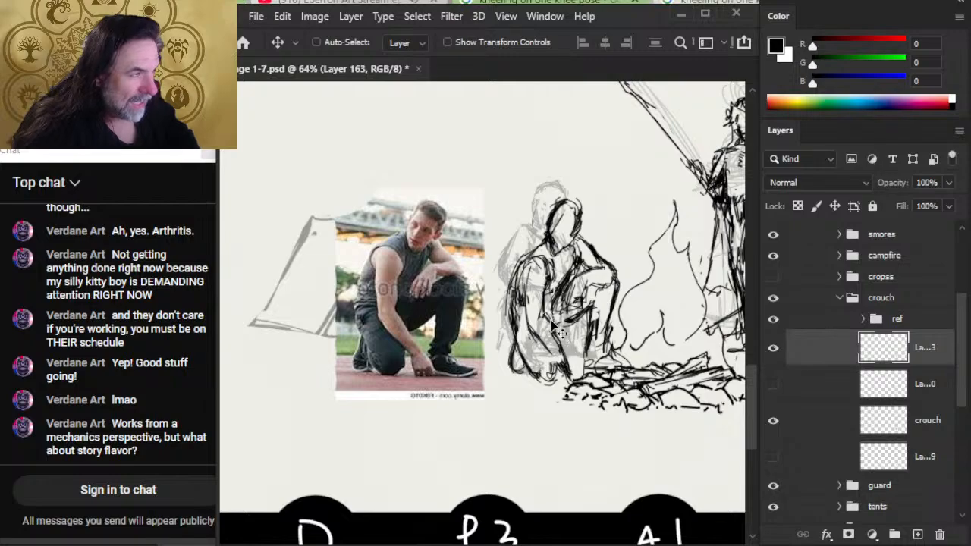
- Erase the outer edge of the near shoulder and upper arm and redraw the shoulder slope from the neck
key(e)
key(b)
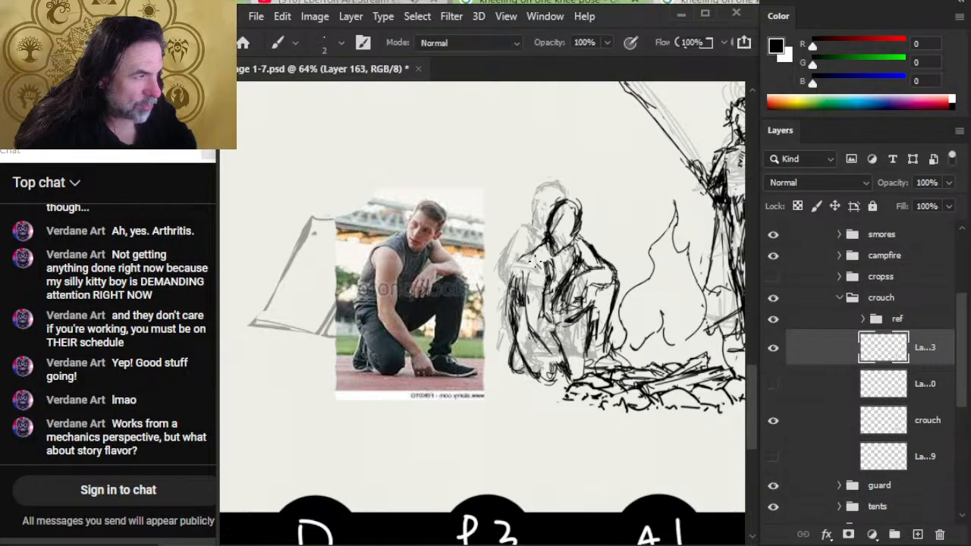
key(e)
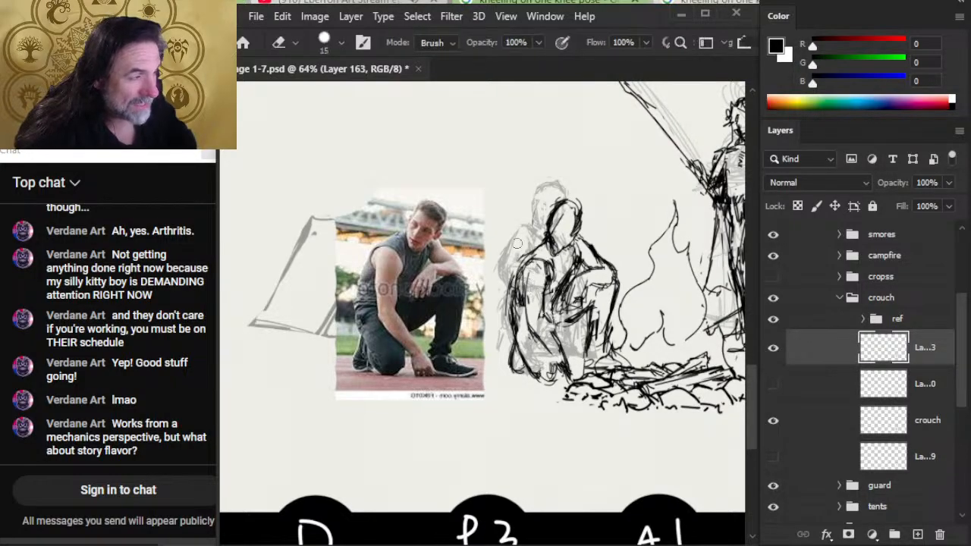
drag(516, 256, 508, 325)
key(b)
drag(521, 274, 519, 288)
mouse_move(544, 244)
mouse_down()
mouse_move(514, 312)
mouse_move(509, 266)
mouse_up()
key(e)
key(b)
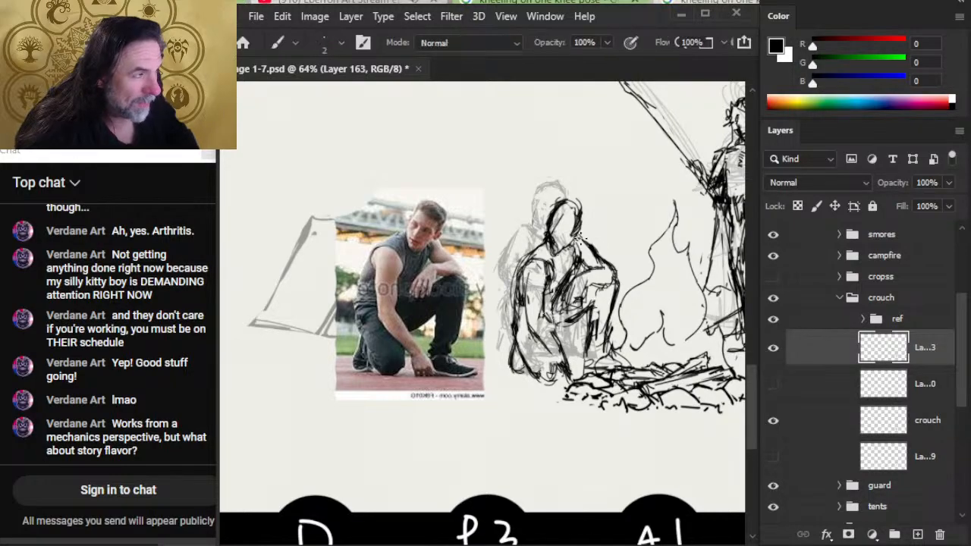
- Erase and redraw the slope of the crouching figure's shoulder and upper arm on the campfire side
key(e)
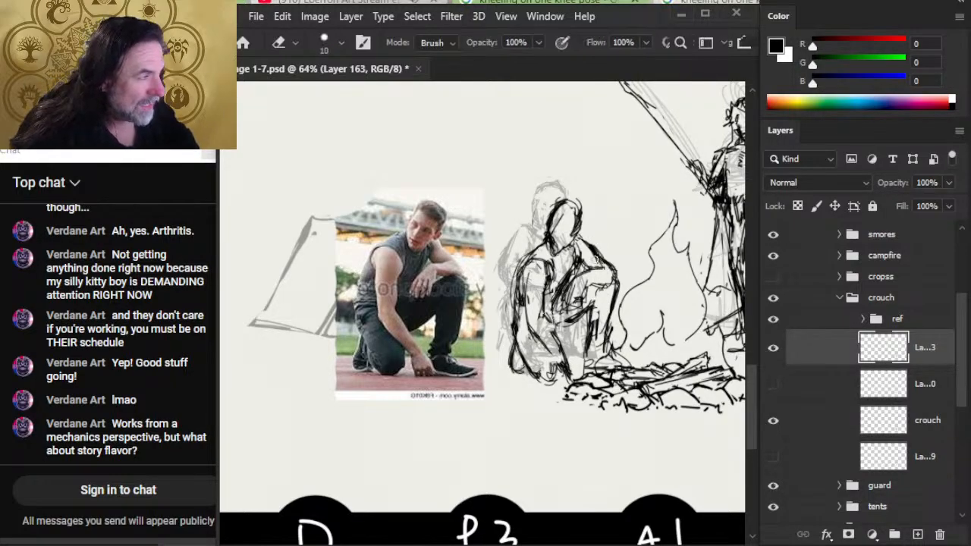
key(b)
drag(596, 258, 586, 251)
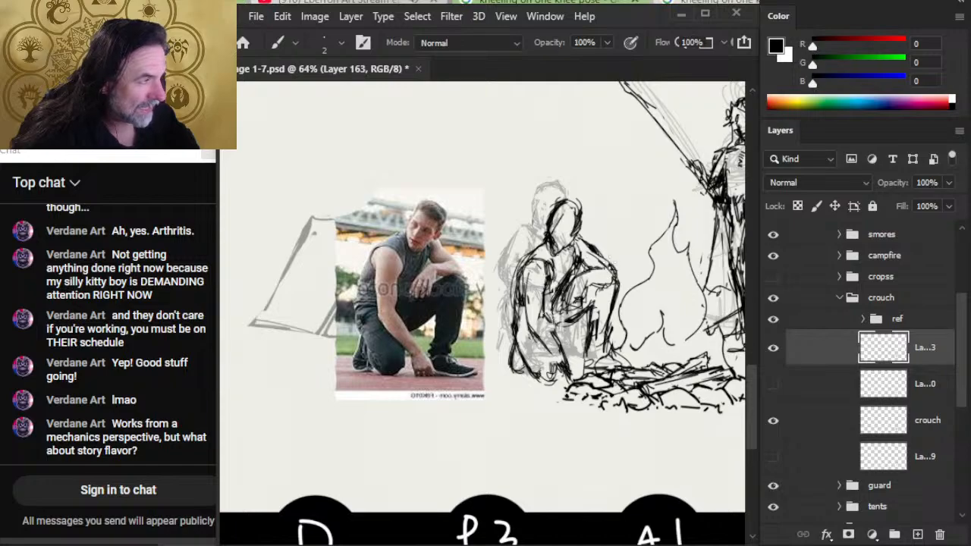
key(e)
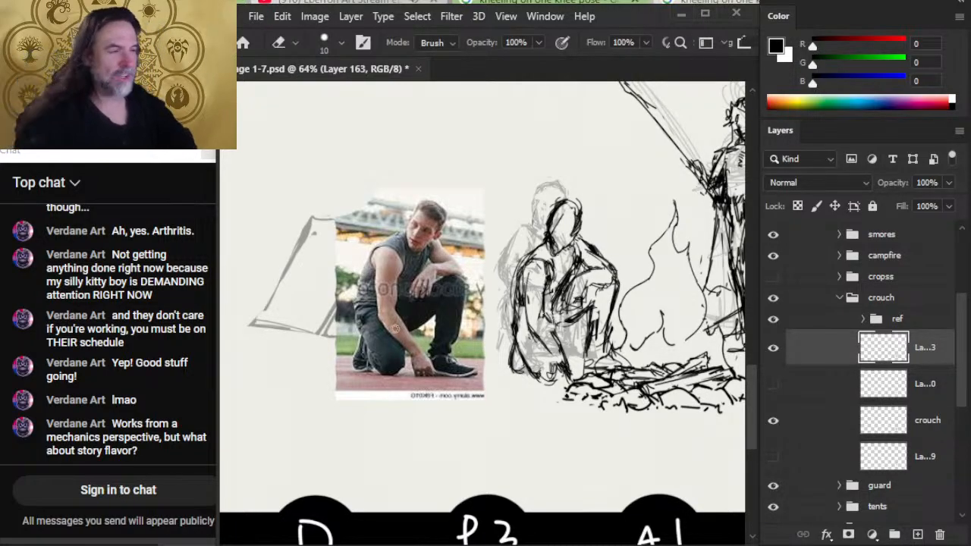
key(b)
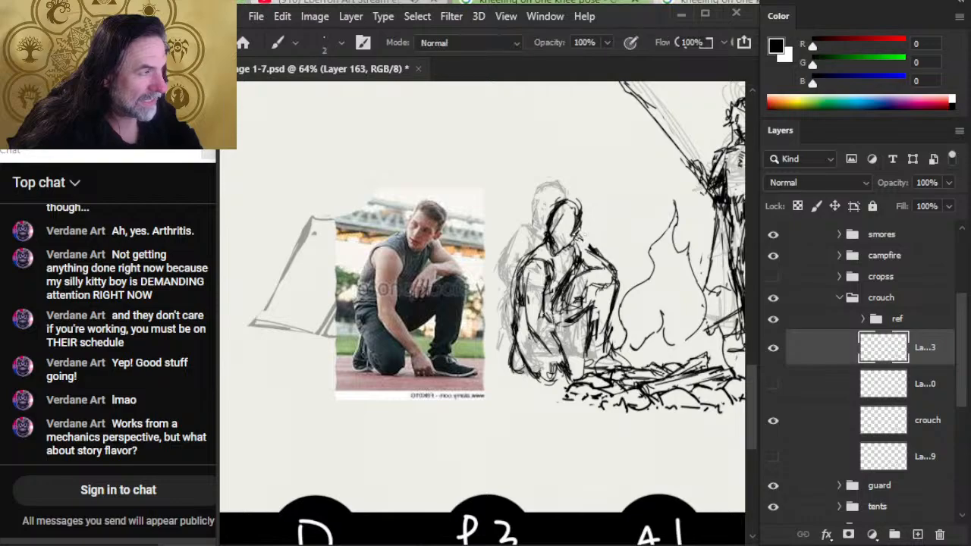
key(e)
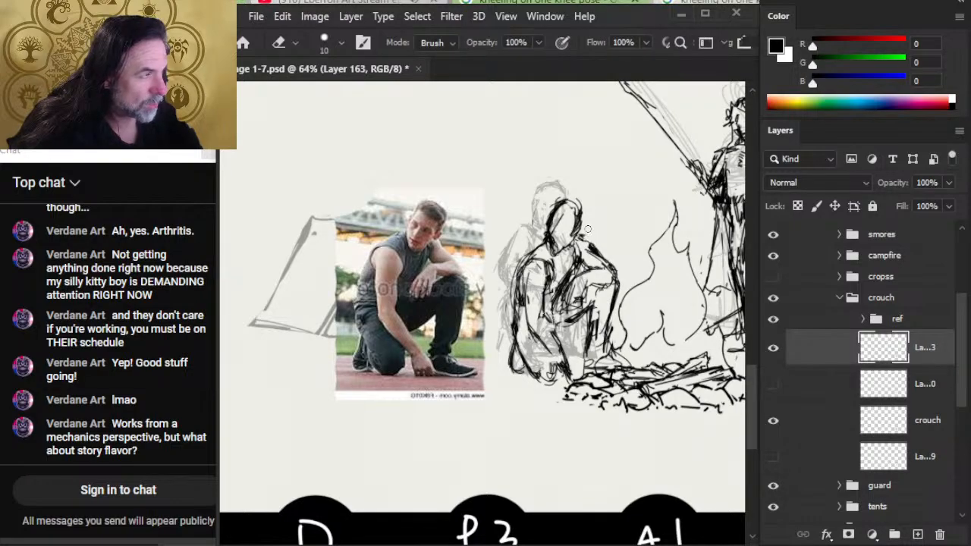
key(b)
key(e)
drag(610, 266, 600, 253)
key(b)
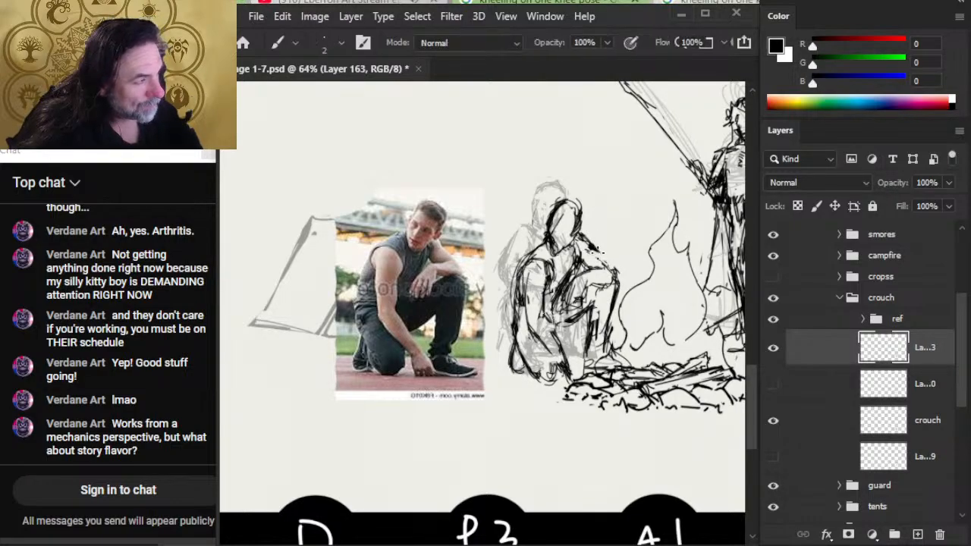
- Clean up the bent elbow on the campfire side and redraw the raised leg's lines beneath the resting forearm
key(e)
mouse_move(616, 287)
mouse_down()
mouse_move(625, 294)
mouse_move(618, 284)
mouse_up()
key(b)
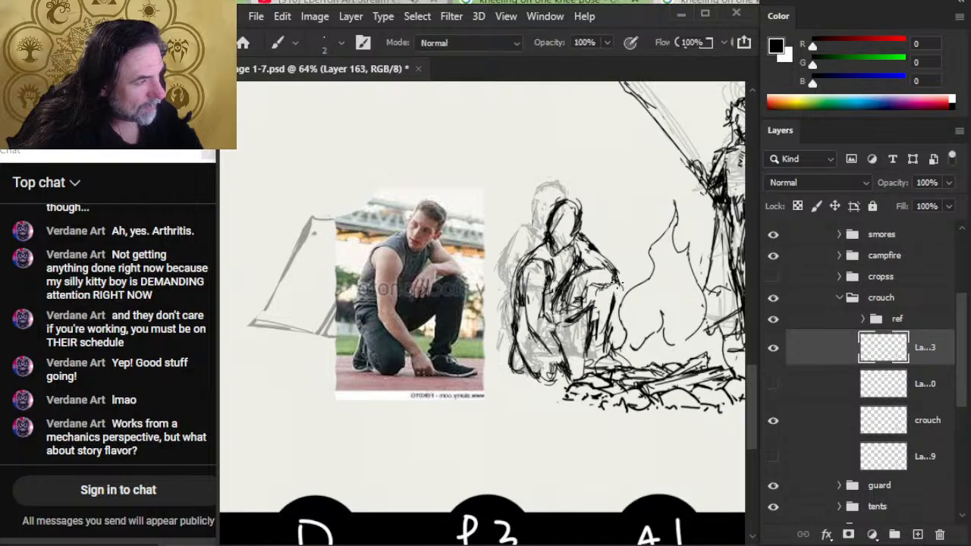
key(e)
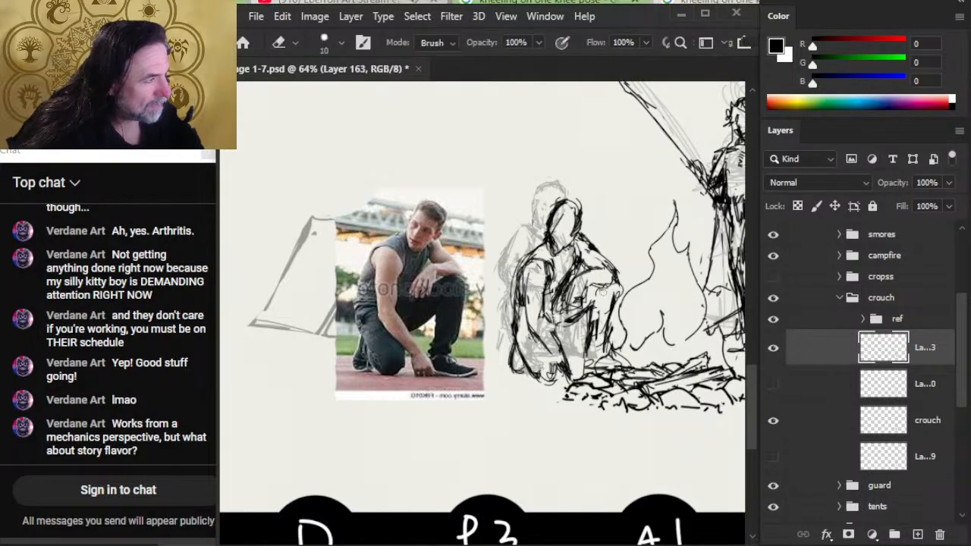
key(b)
key(e)
key(b)
mouse_move(596, 305)
mouse_down()
mouse_move(561, 323)
mouse_move(588, 340)
mouse_move(596, 334)
mouse_up()
key(e)
key(b)
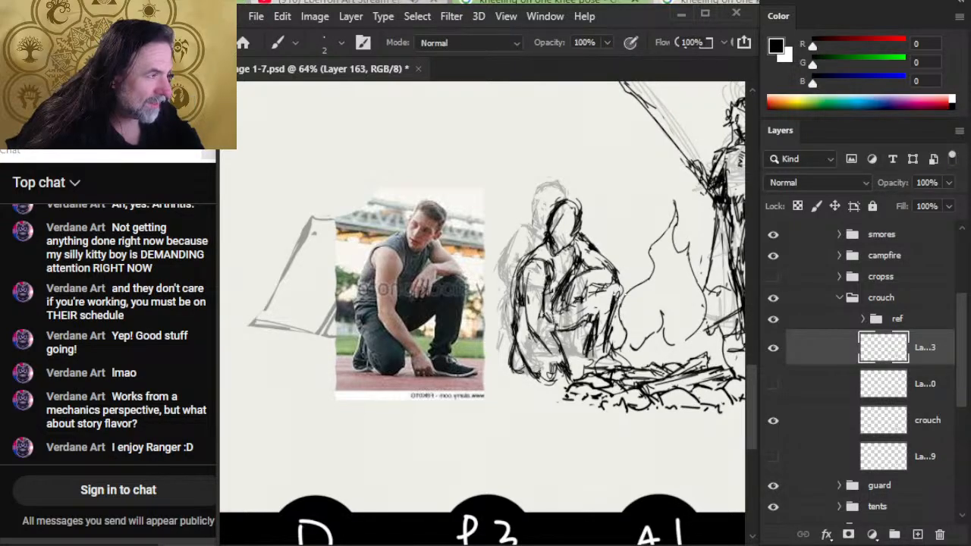
- Show the cropss group with the cross-legged figure and hide the crouching figure's ref group
key(z)
mouse_move(613, 310)
mouse_down()
mouse_move(606, 357)
mouse_move(610, 335)
mouse_up()
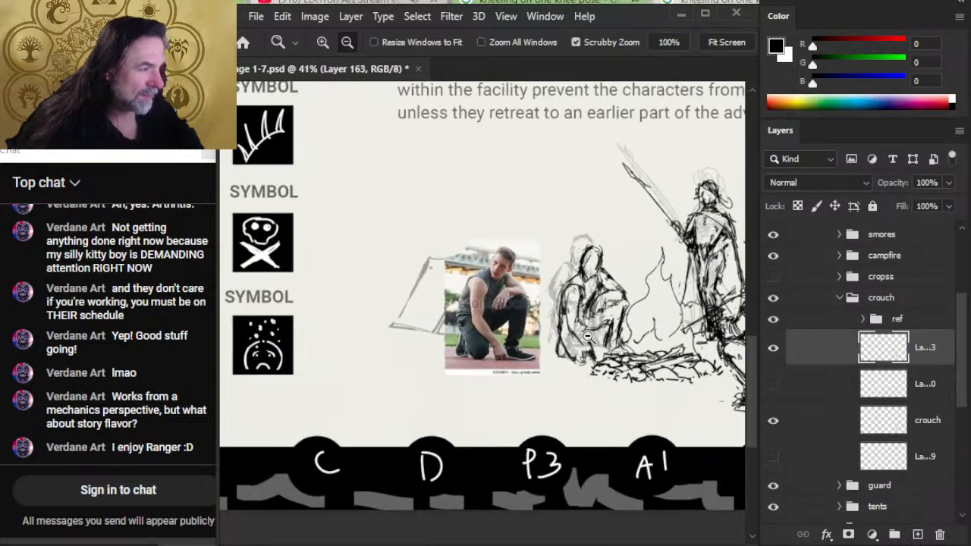
click(773, 319)
click(773, 319)
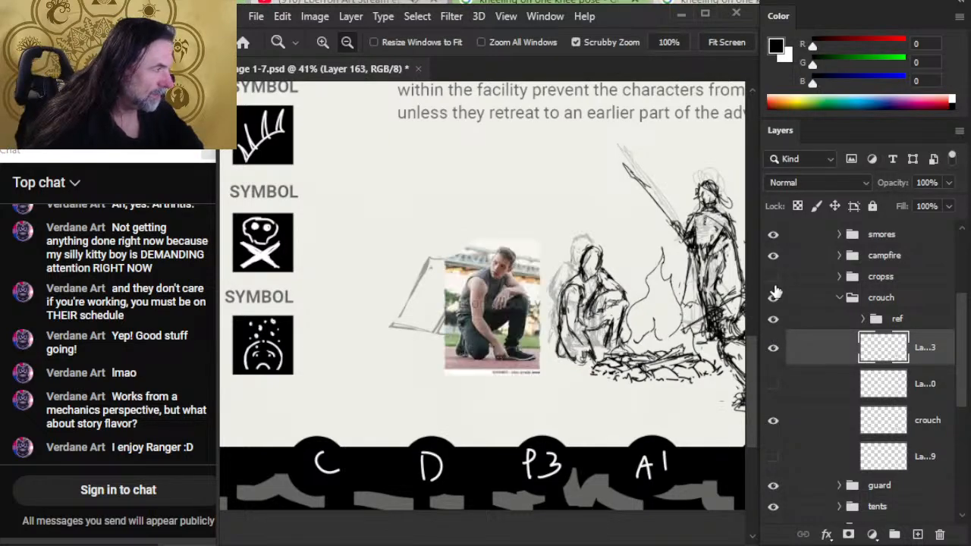
click(773, 296)
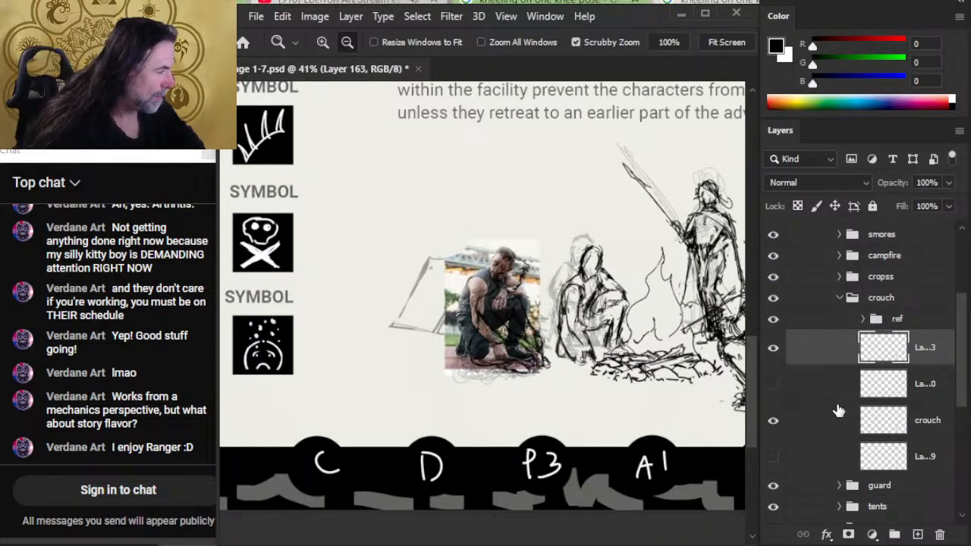
click(773, 319)
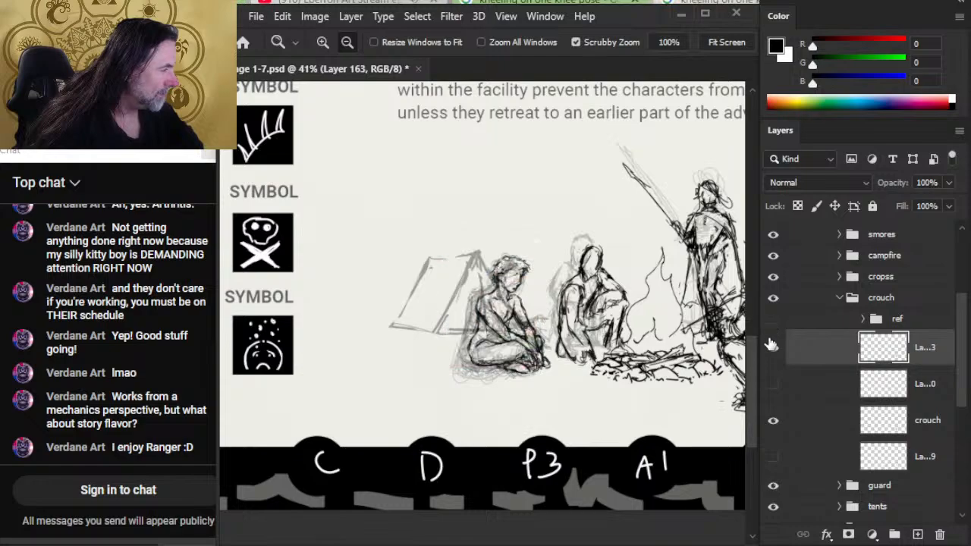
- Move the crouch group up and left, closer to the cross-legged figure, briefly checking it against the pose reference
click(821, 302)
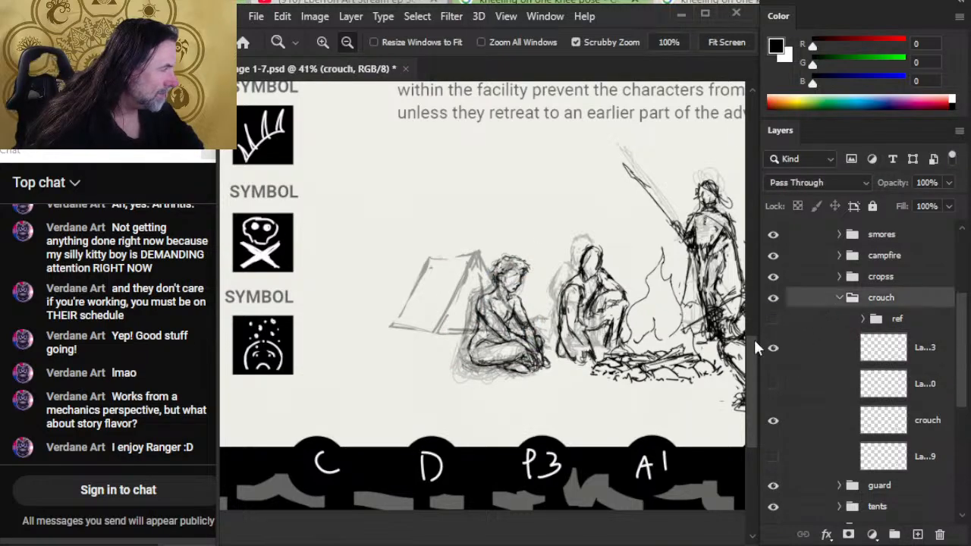
key(v)
drag(663, 433, 670, 414)
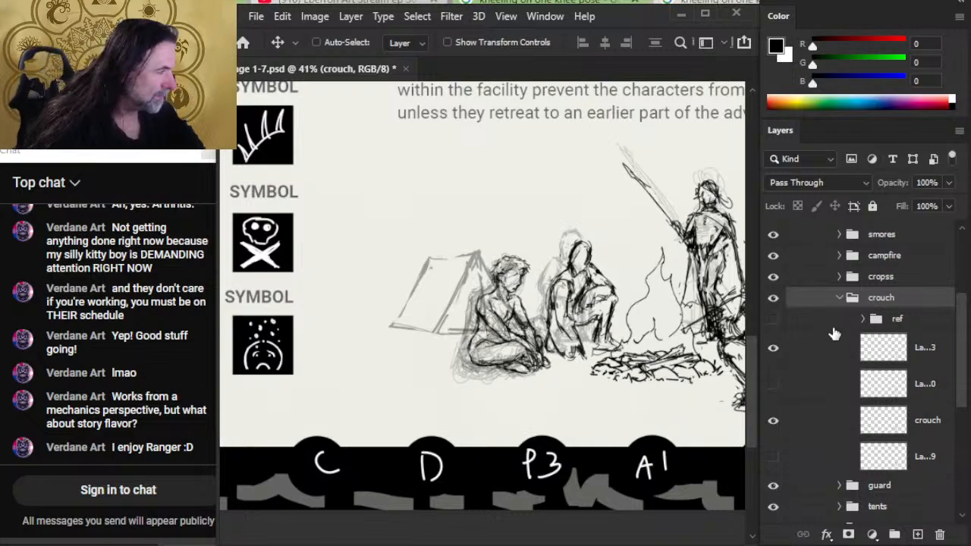
click(773, 319)
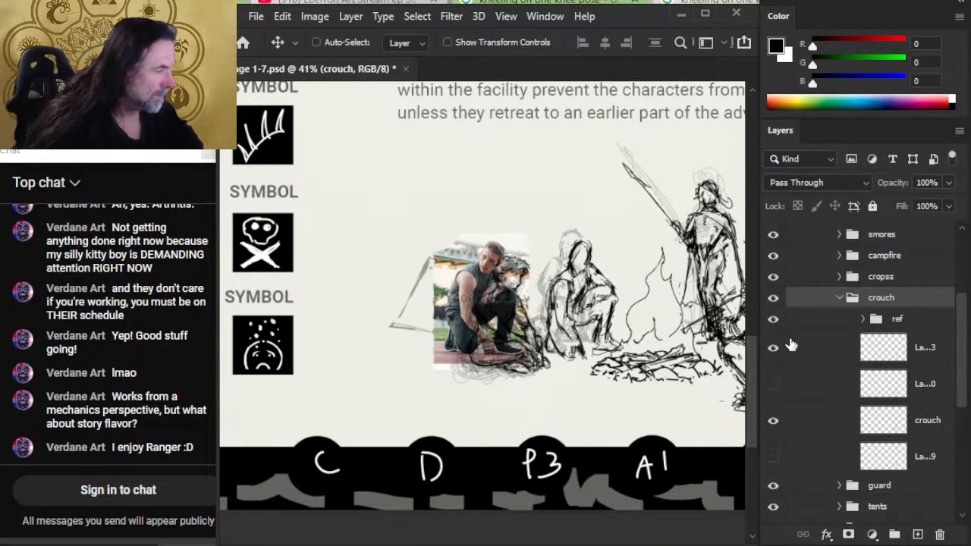
click(774, 321)
- Enlarge the crouch group slightly with a free transform, extending it upward
mouse_move(673, 384)
mouse_down()
mouse_move(622, 398)
mouse_move(528, 354)
mouse_move(574, 356)
mouse_move(567, 349)
mouse_up()
right_click(514, 333)
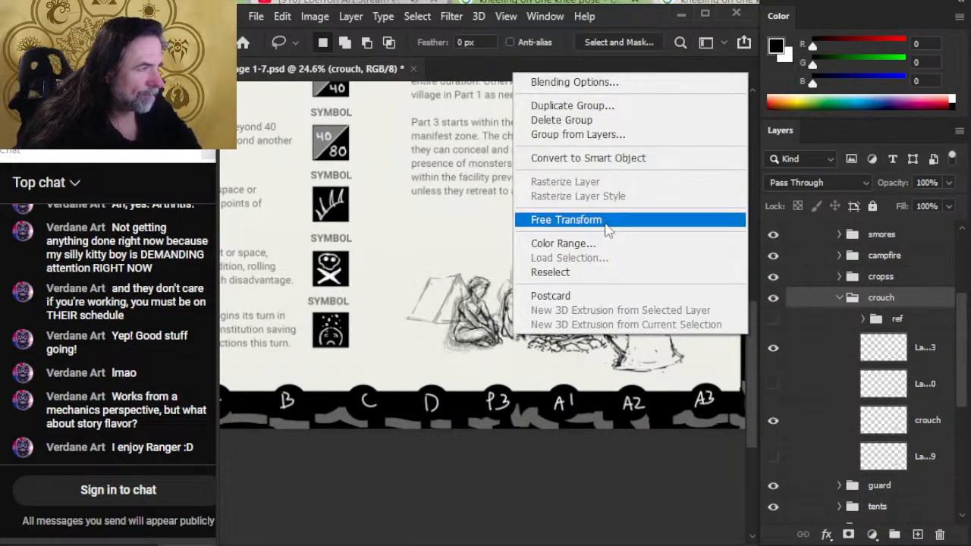
click(566, 219)
drag(492, 254, 493, 247)
key(Return)
- Stretch the crouching figure's line drawing on Layer 163 vertically to about 107% with a free transform
click(816, 347)
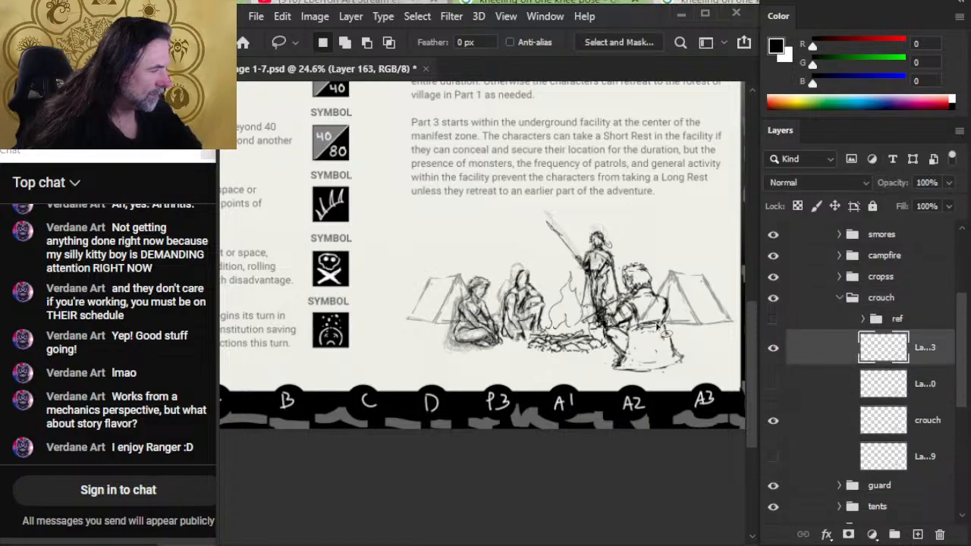
right_click(594, 321)
click(676, 468)
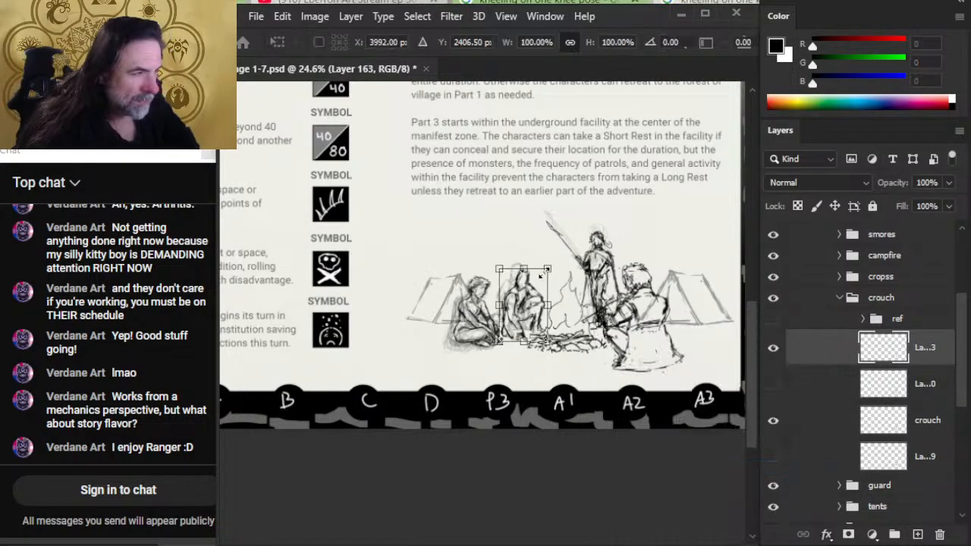
drag(524, 270, 523, 264)
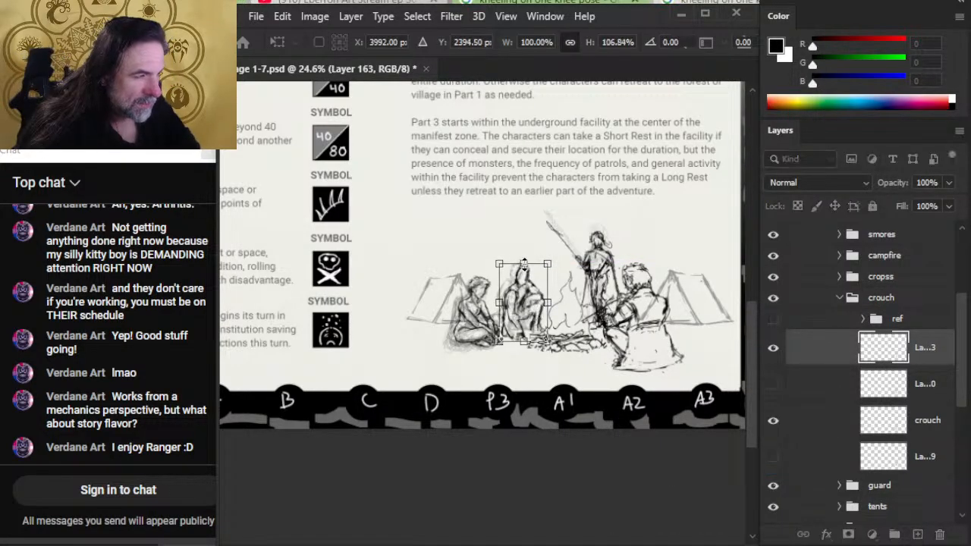
key(Return)
- Try nudging the crouching figure's line drawing left against its faint underdrawing
key(v)
key(Left)
key(Left)
key(Left)
key(Left)
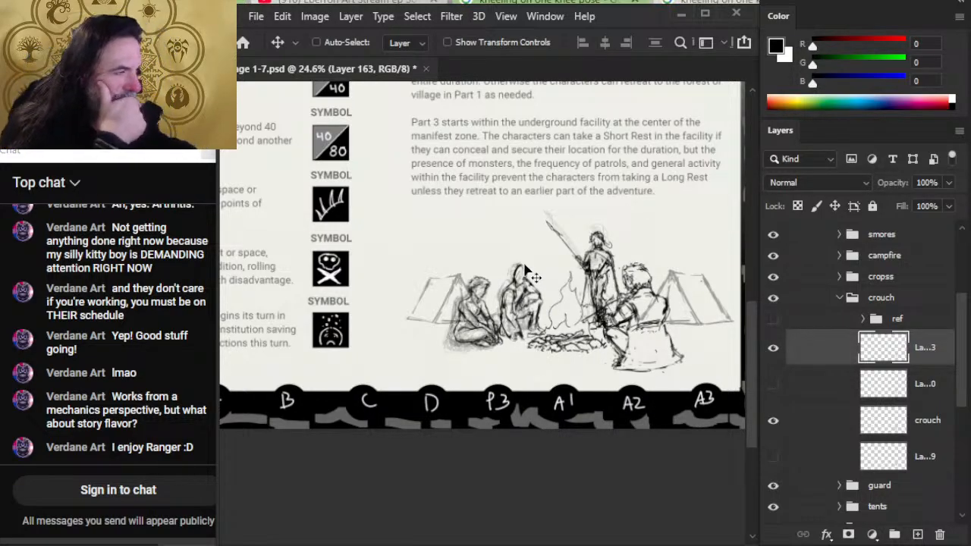
key(Right)
key(Right)
key(Right)
key(Right)
key(Right)
key(Right)
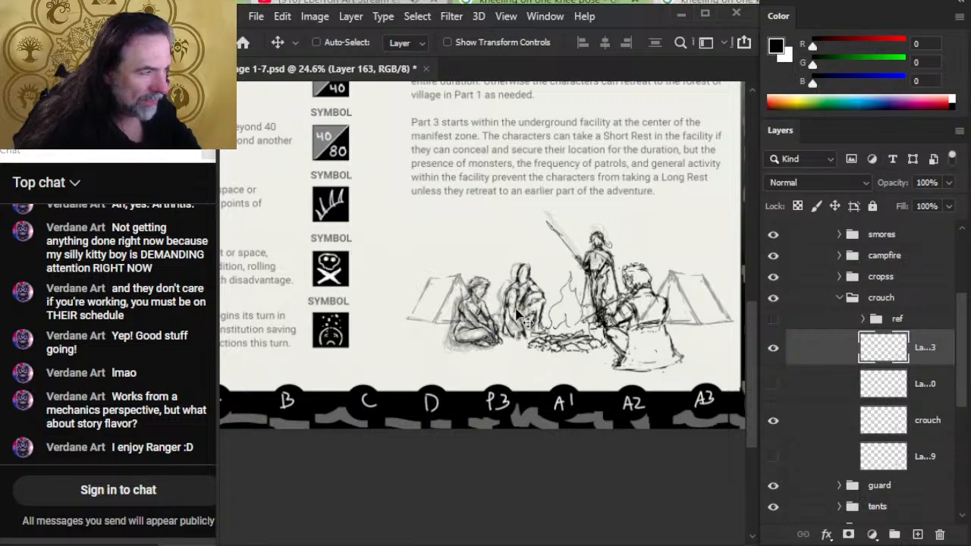
- Check the campfire composition and nudge the crouching figure's line drawing on Layer 163 slightly left, away from the fire
key(z)
drag(603, 255, 616, 281)
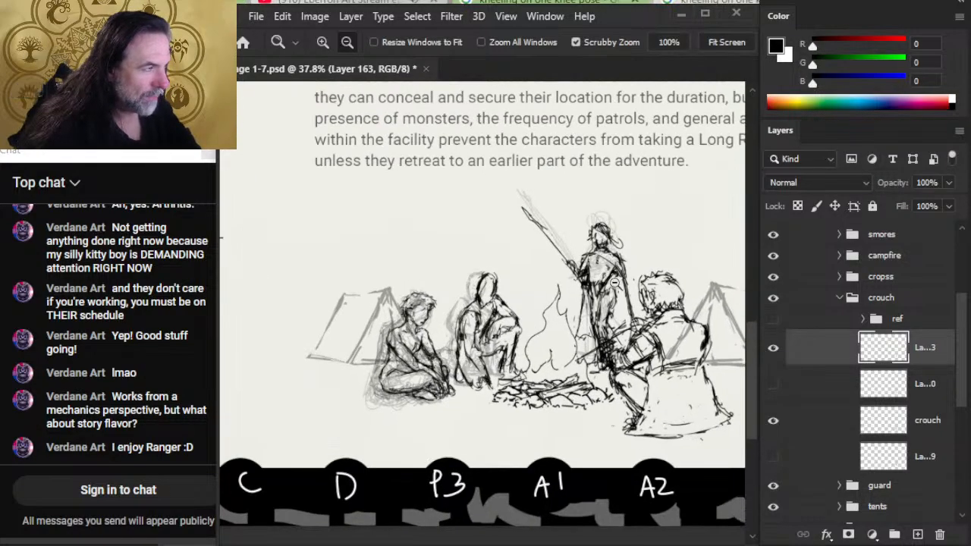
alt+click(591, 303)
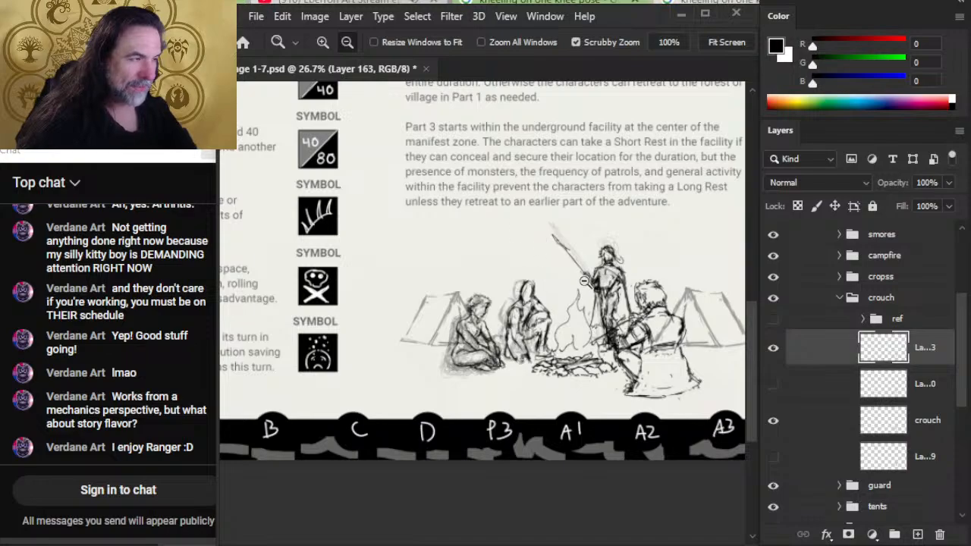
drag(657, 324, 583, 313)
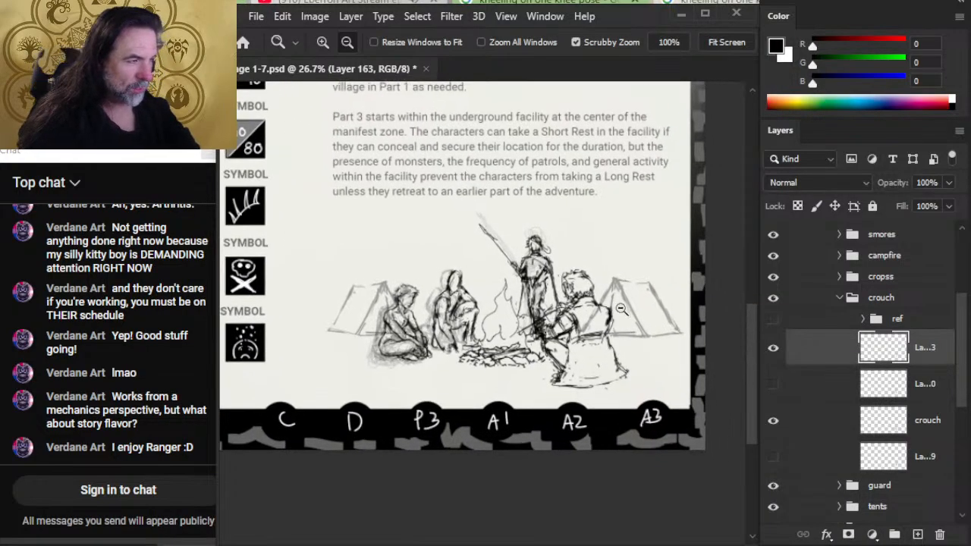
drag(634, 345, 604, 348)
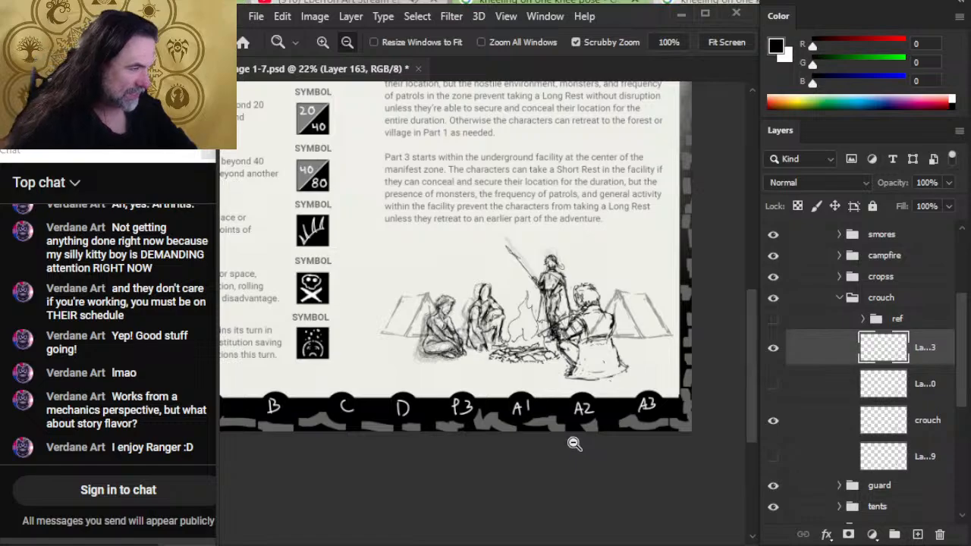
key(v)
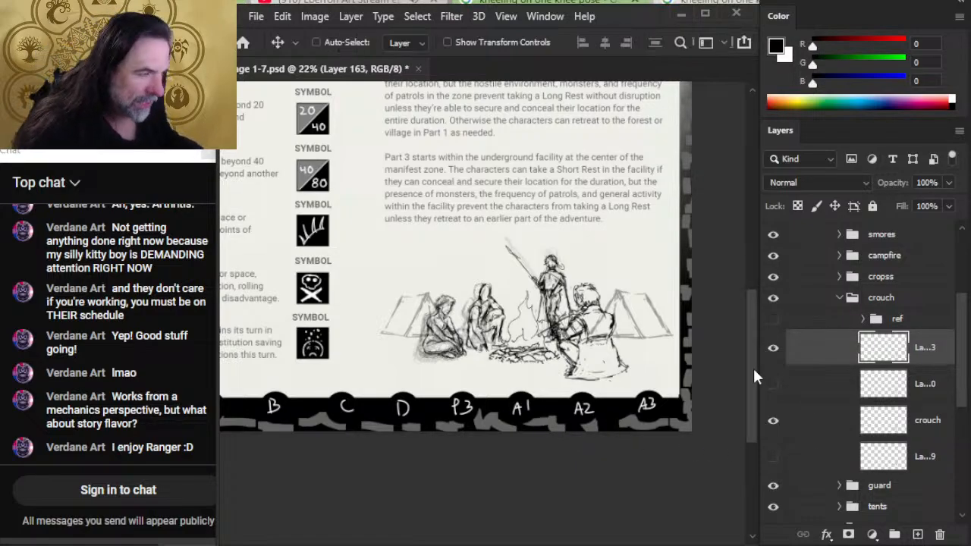
key(Left)
key(Left)
key(Left)
key(Left)
key(Left)
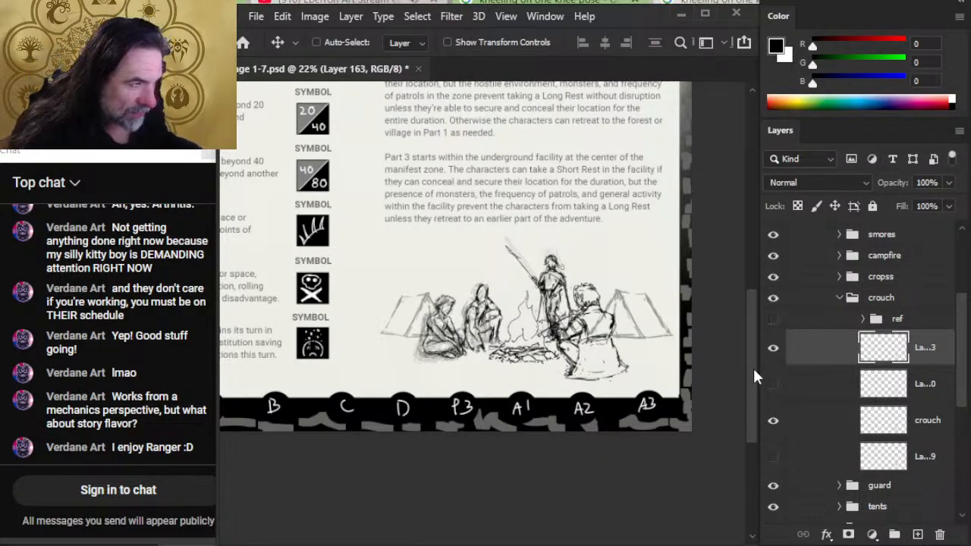
key(Left)
key(Left)
key(Left)
key(Left)
key(Left)
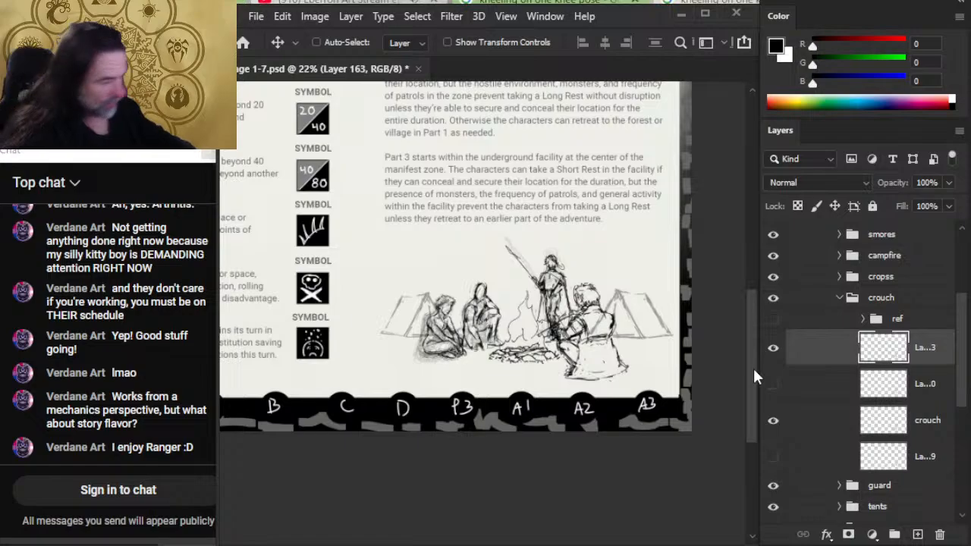
- Collapse the crouch group and scale the guard group down to about 97% with a free transform
click(839, 298)
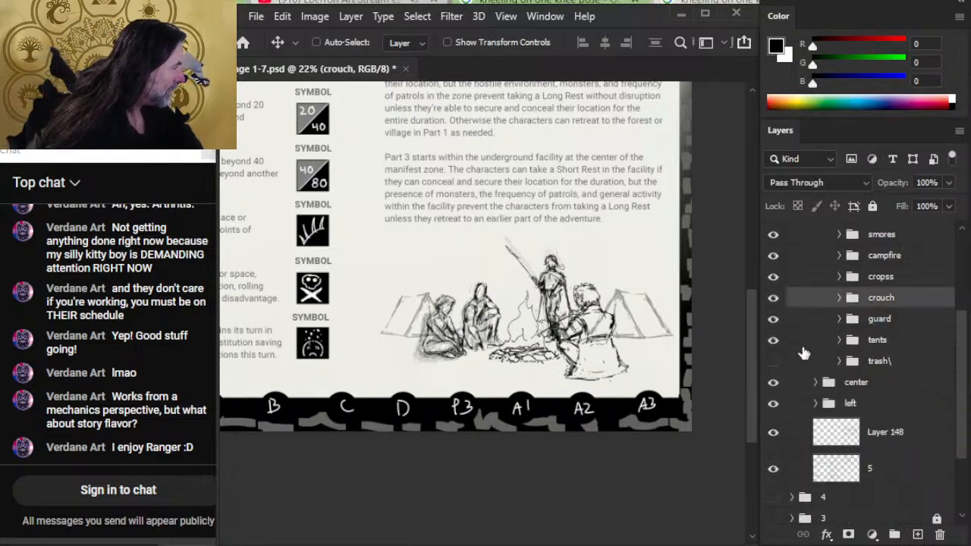
click(904, 320)
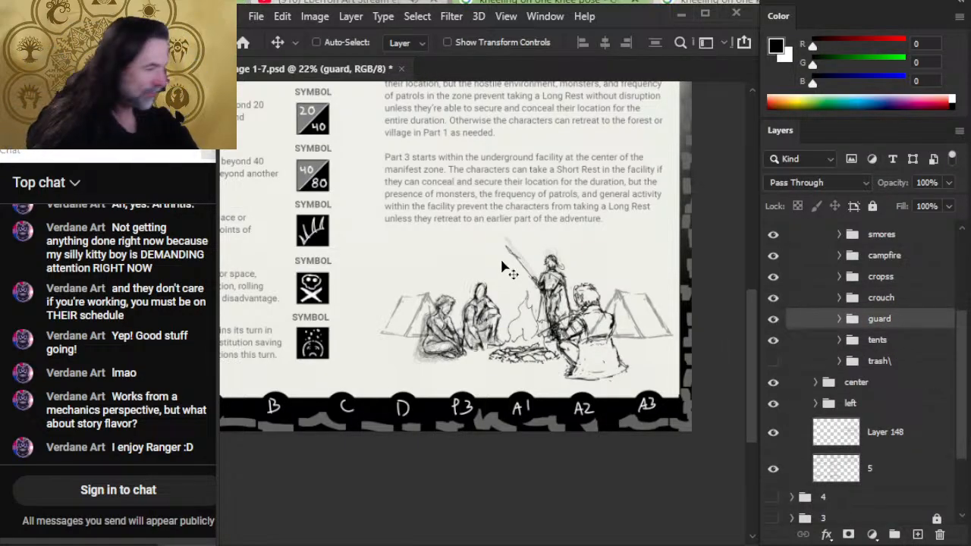
key(l)
right_click(590, 322)
click(618, 456)
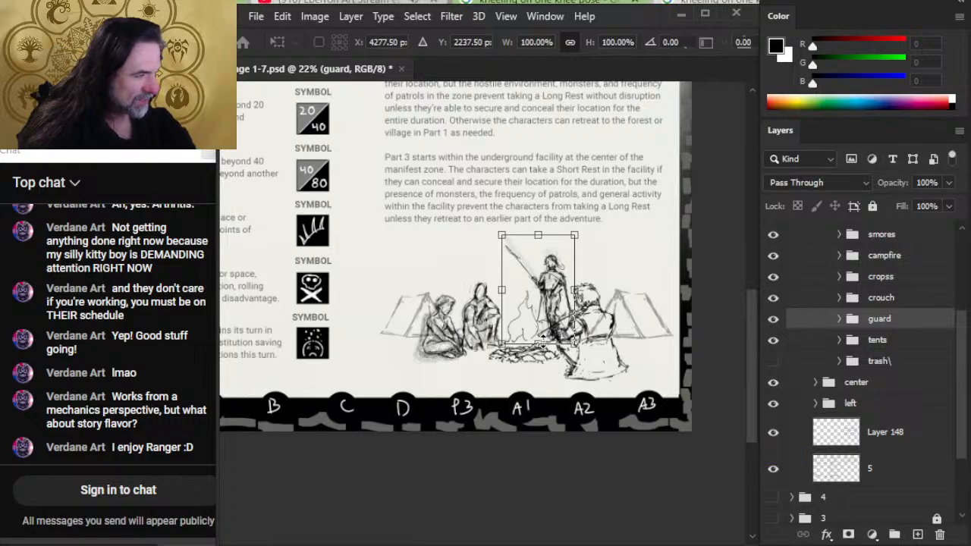
drag(540, 342, 540, 342)
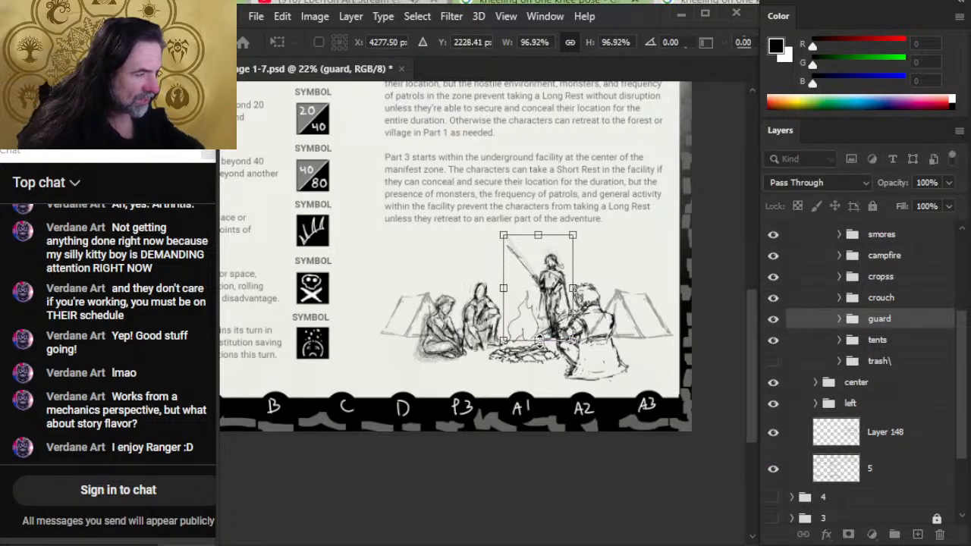
key(Return)
- Nudge the guard group down behind the campfire and fine-tune its horizontal placement
key(v)
key(shift+Down)
key(shift+Right)
key(shift+Down)
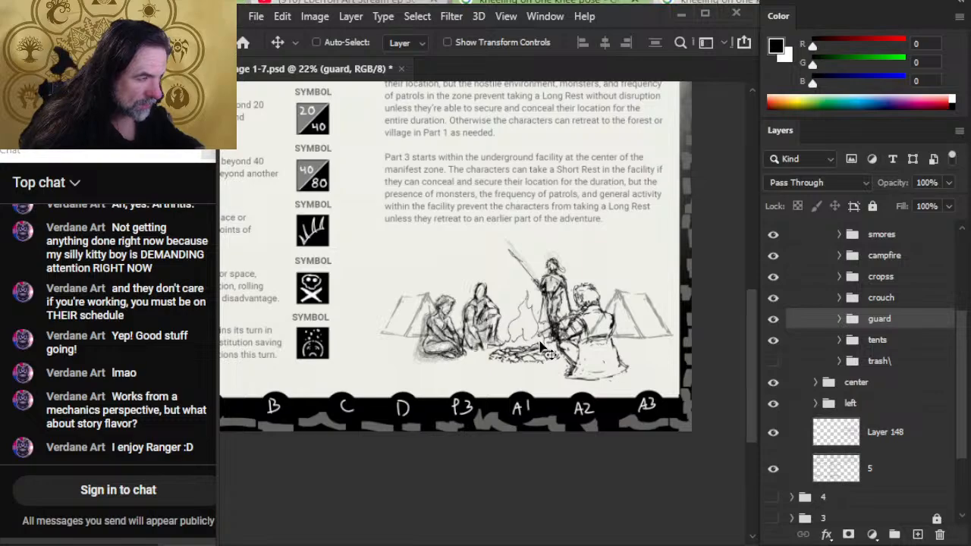
key(shift+Left)
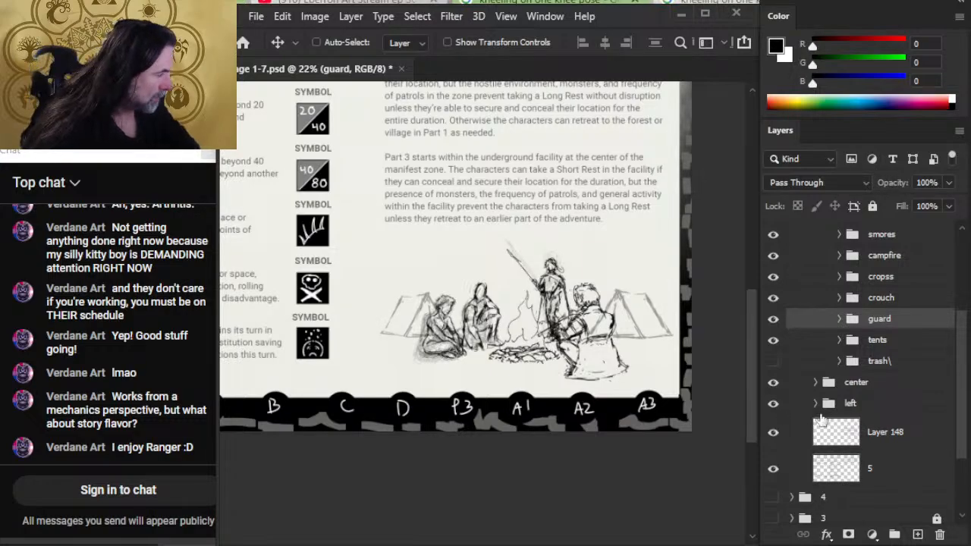
- Scale the tents group down to about 93% with a free transform, keeping it behind the figures
click(884, 340)
right_click(751, 346)
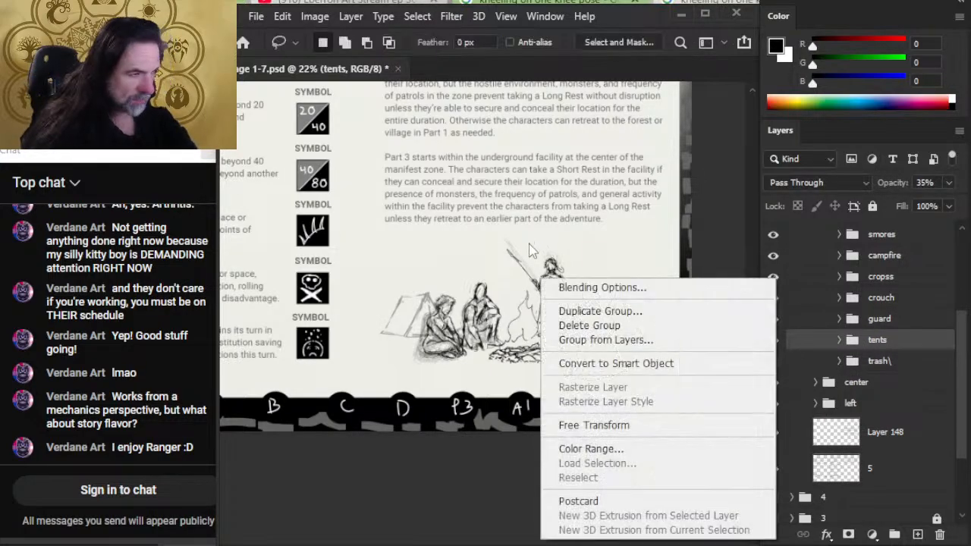
click(592, 425)
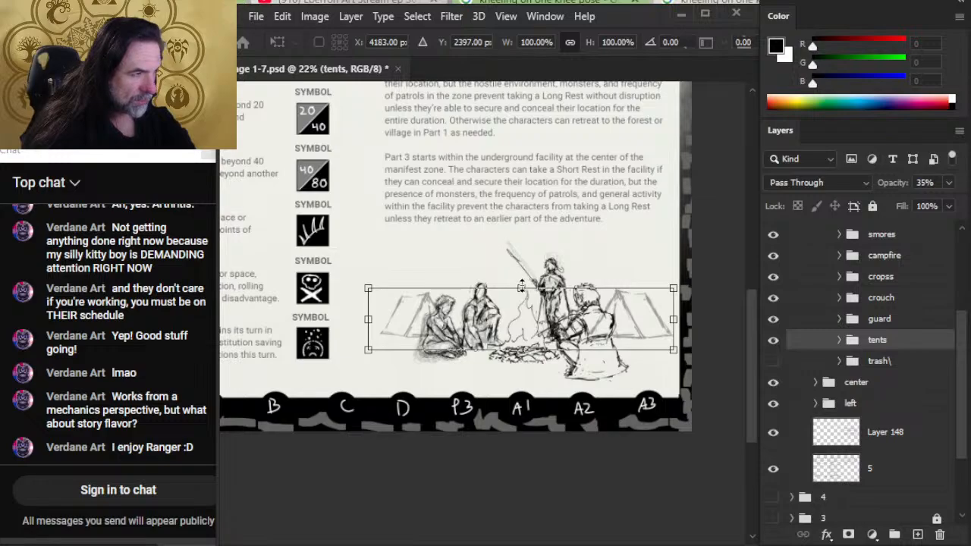
drag(524, 283, 522, 288)
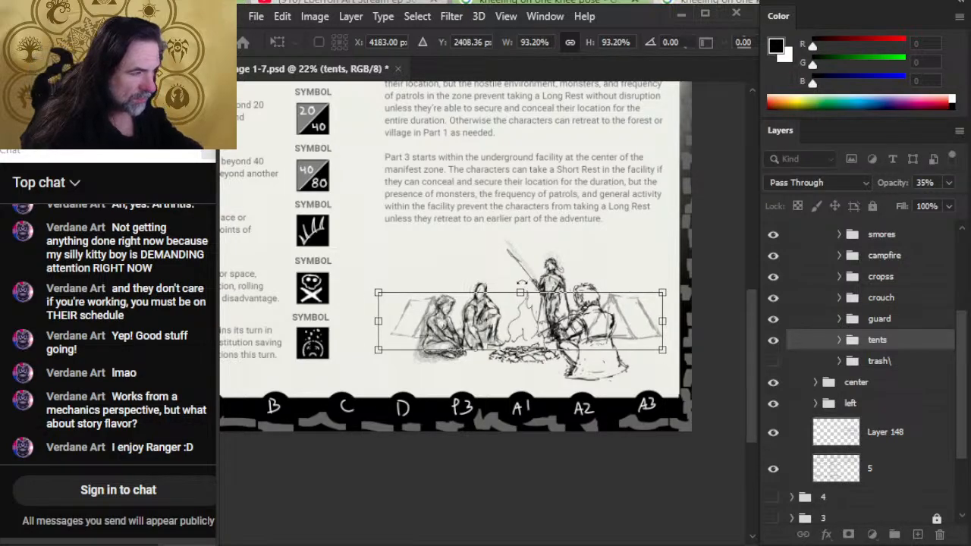
key(Return)
- Expand the tents group and nudge the tent on Layer 152 slightly right, away from the fire
click(840, 341)
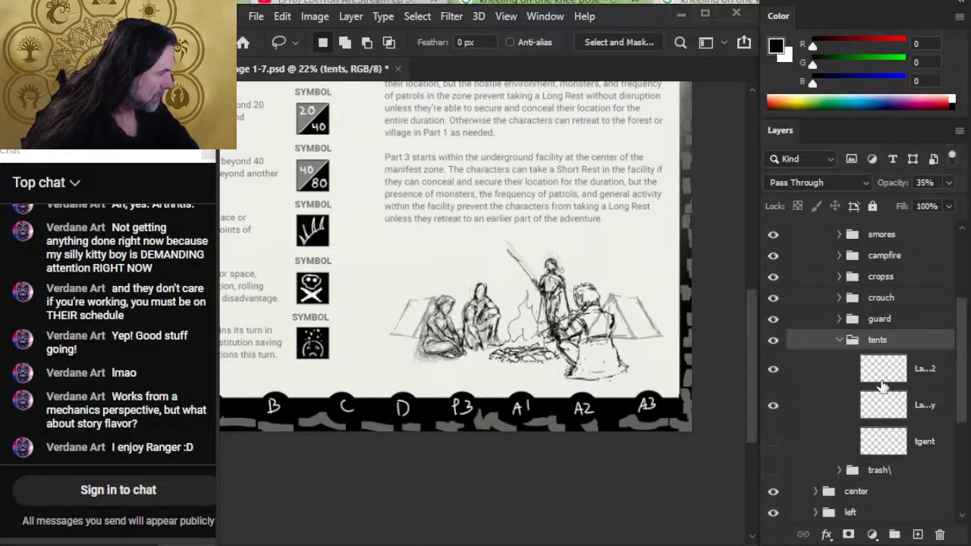
click(926, 385)
key(v)
key(shift+Right)
key(shift+Right)
key(shift+Right)
key(shift+Right)
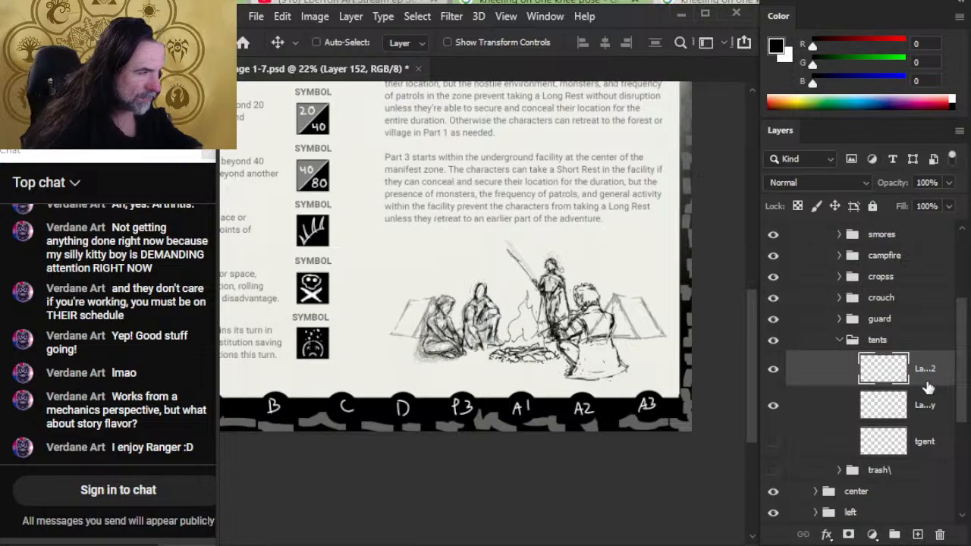
key(shift+Right)
key(shift+Right)
- Nudge the opposite tent on Layer 152 copy left, out from behind the seated figure
click(946, 412)
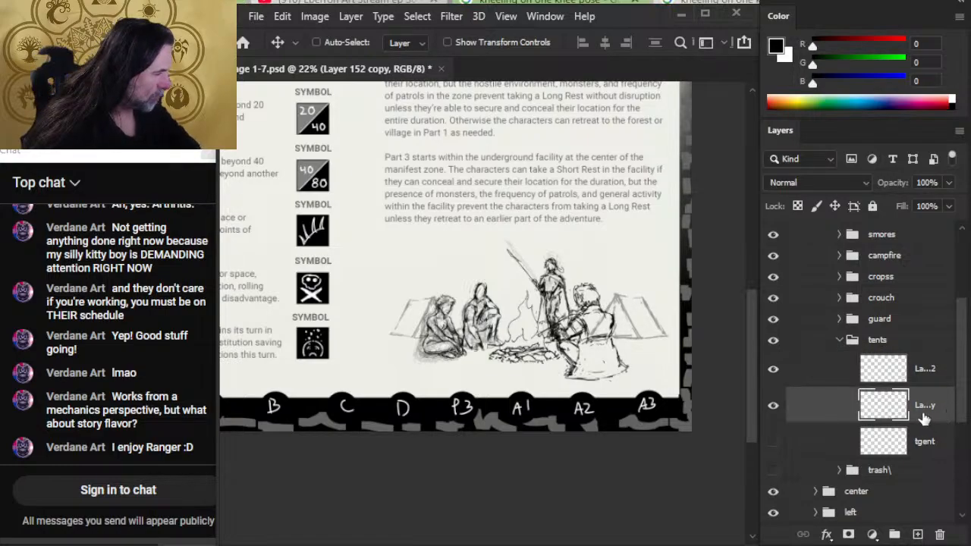
key(shift+Left)
key(shift+Left)
key(shift+Left)
key(shift+Left)
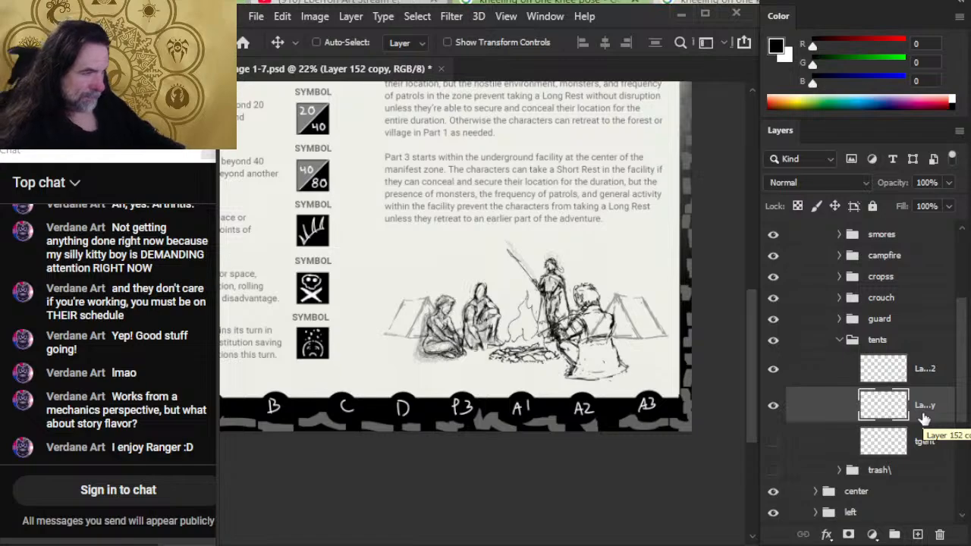
key(shift+Left)
key(shift+Left)
key(shift+Left)
key(shift+Left)
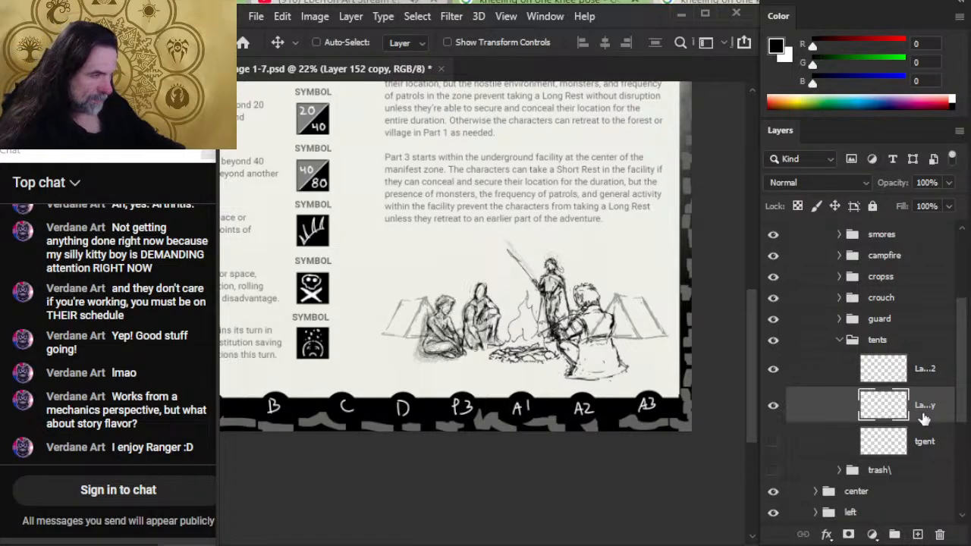
key(shift+Left)
key(shift+Left)
key(shift+Left)
key(shift+Left)
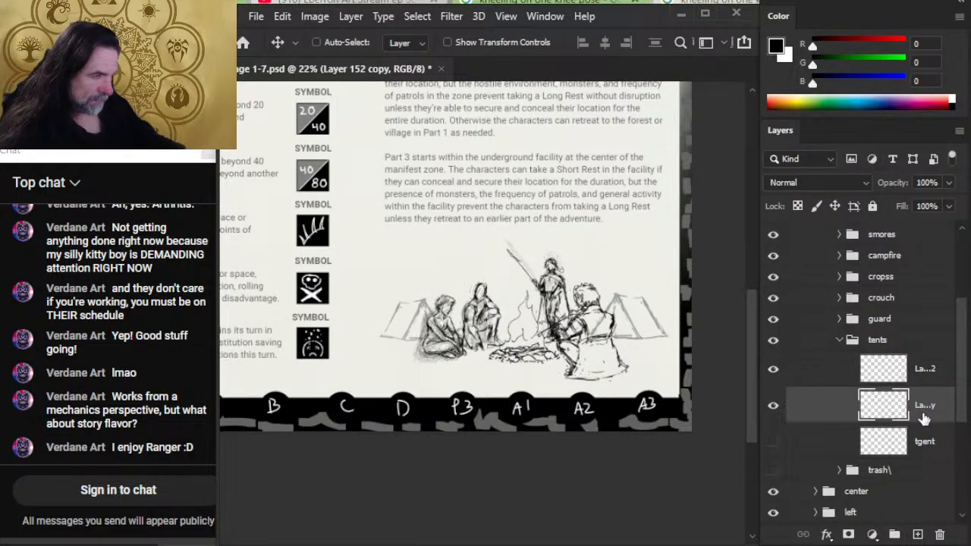
key(shift+Left)
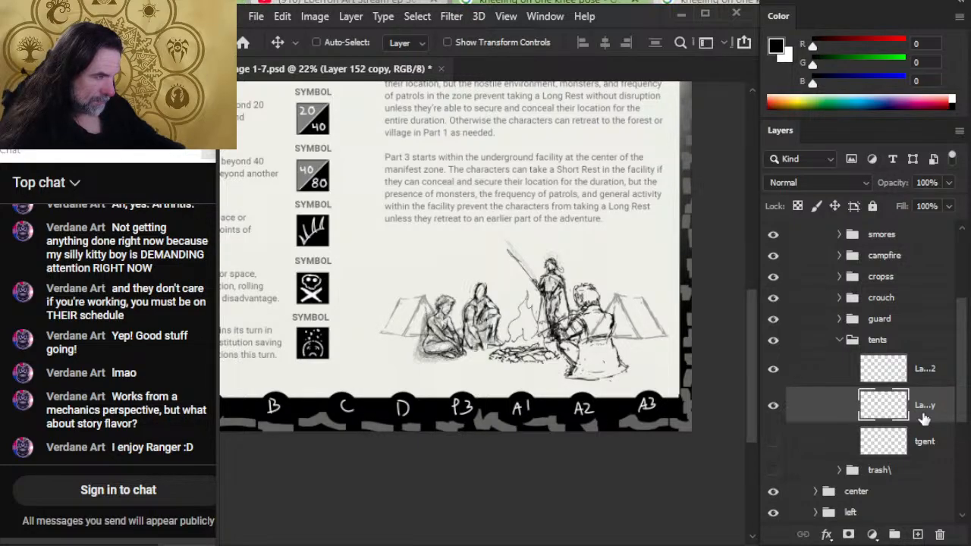
- Select Layer 152 in the tents group and save the document
click(841, 372)
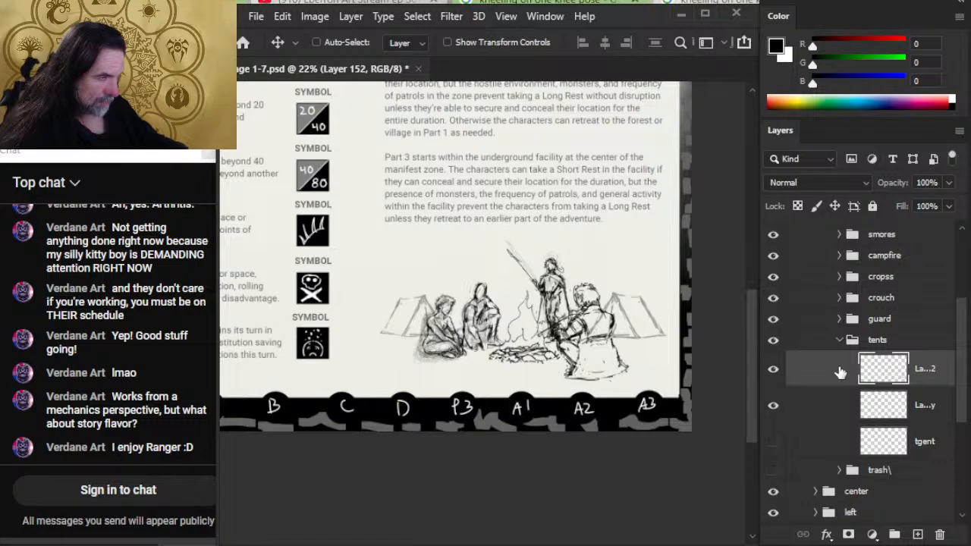
key(alt+space)
drag(511, 337, 524, 356)
key(ctrl+s)
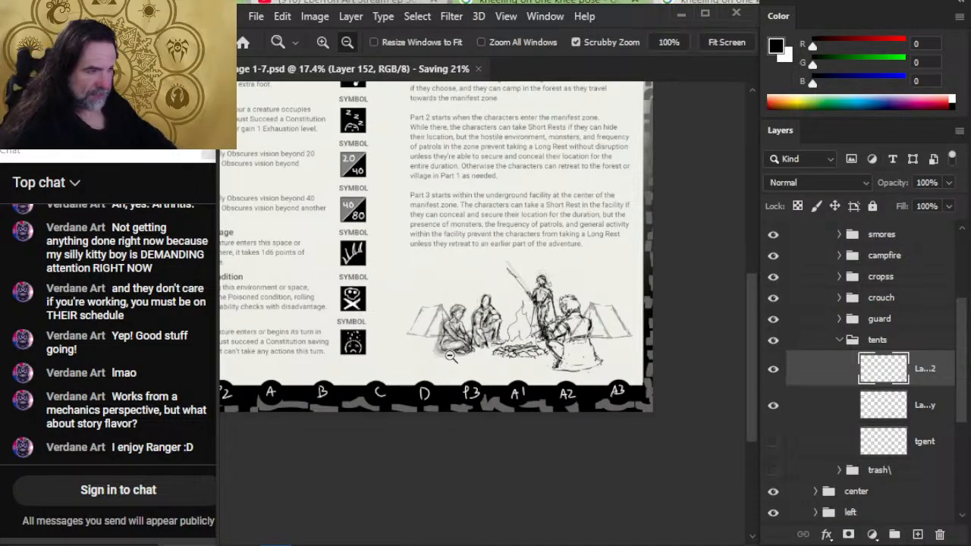
drag(451, 352, 516, 476)
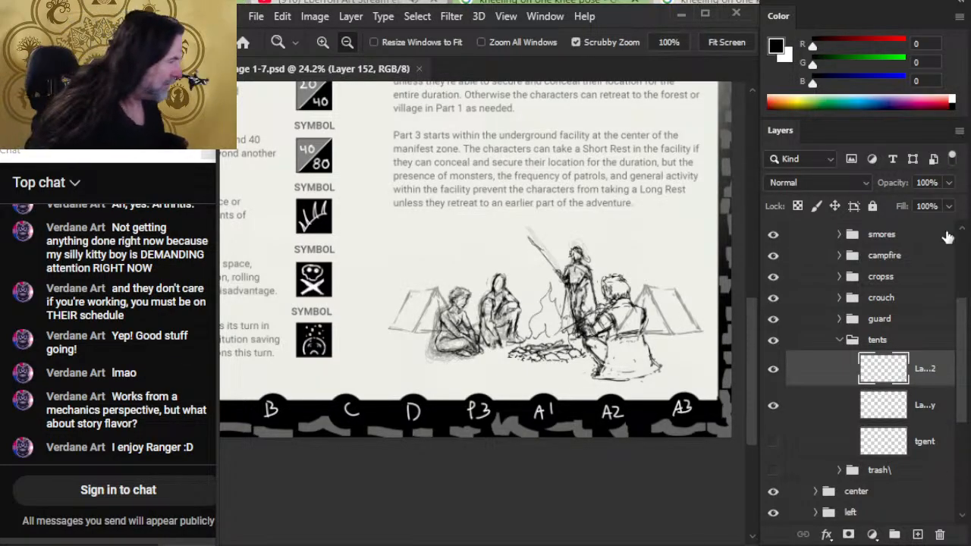
- Scale the campfire group down slightly with a free transform and reposition the fire between the crouching figure and the guard
click(889, 255)
key(l)
right_click(683, 296)
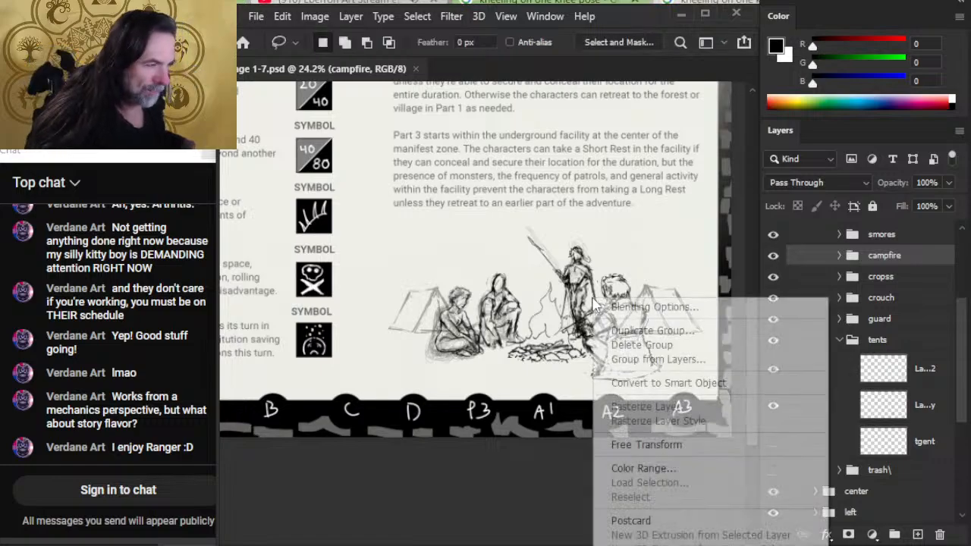
click(700, 445)
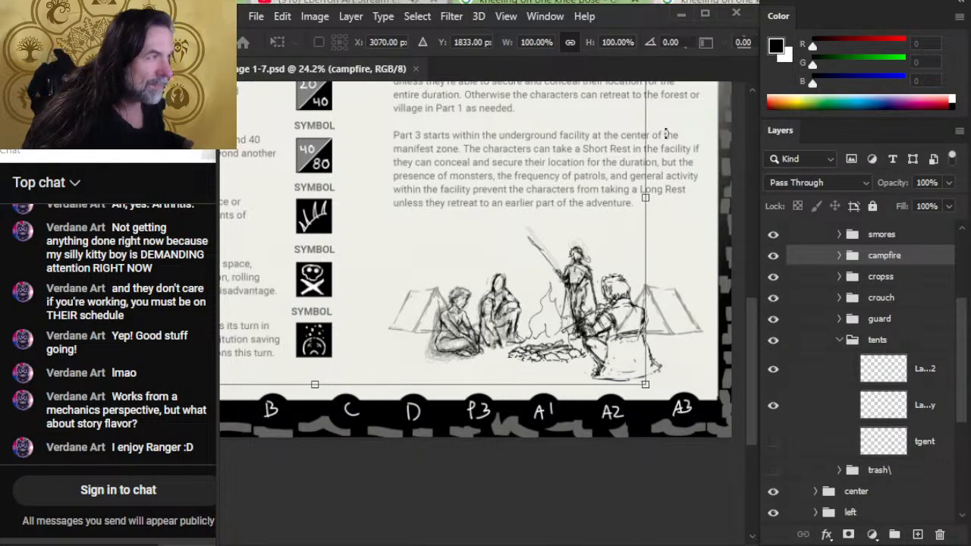
drag(646, 202, 617, 203)
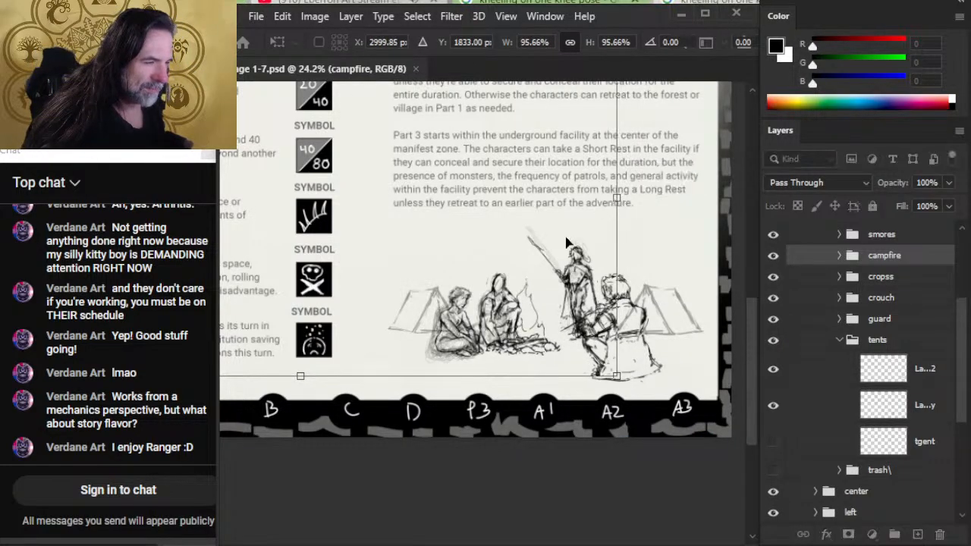
drag(566, 237, 590, 250)
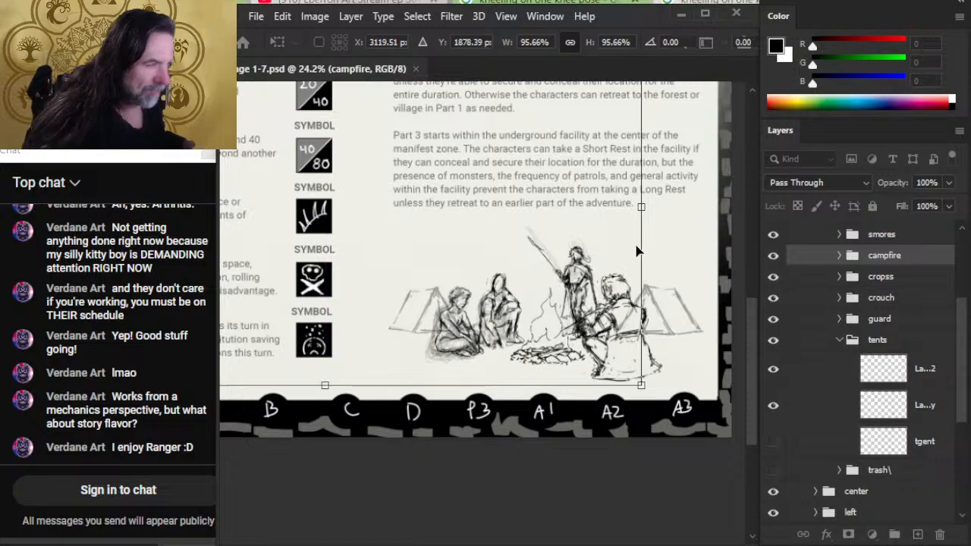
drag(641, 206, 633, 207)
drag(584, 291, 584, 289)
key(Return)
key(v)
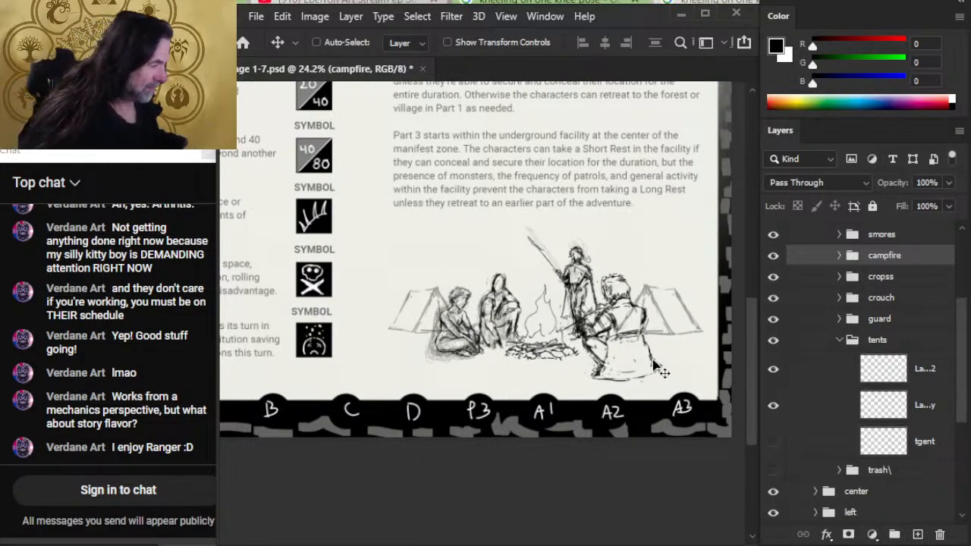
- Select Layer 152 copy with the crouch, cropss, campfire and smores groups and nudge them together slightly left
click(815, 403)
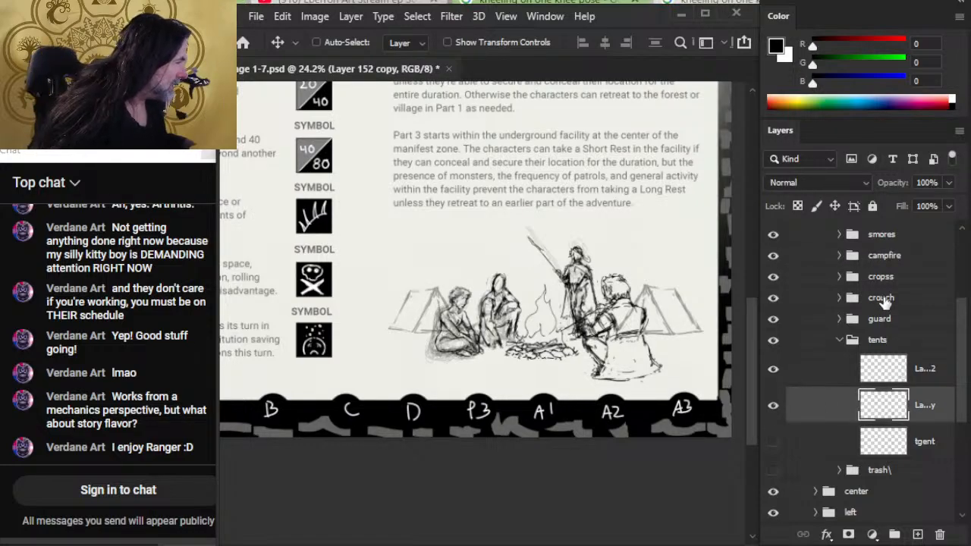
ctrl+click(882, 299)
ctrl+click(882, 278)
ctrl+click(883, 257)
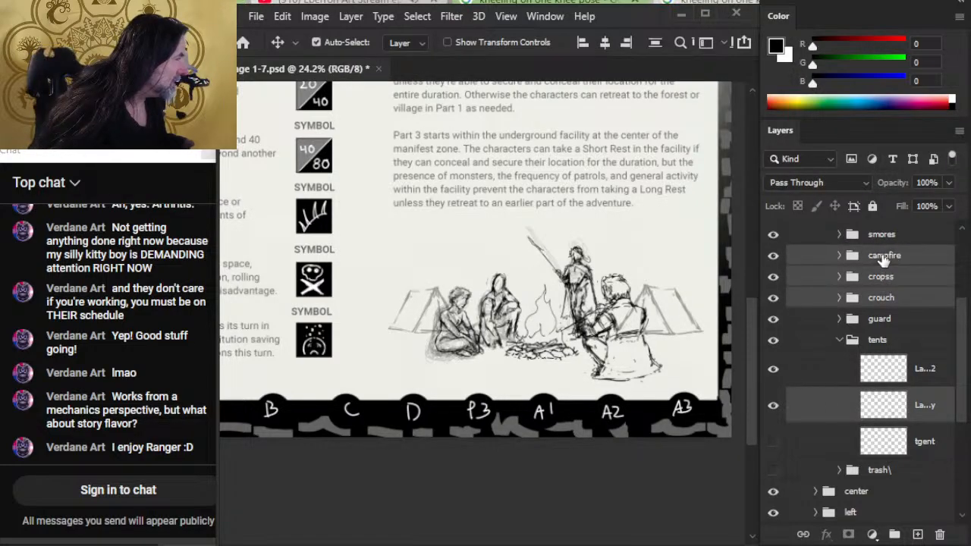
ctrl+click(884, 240)
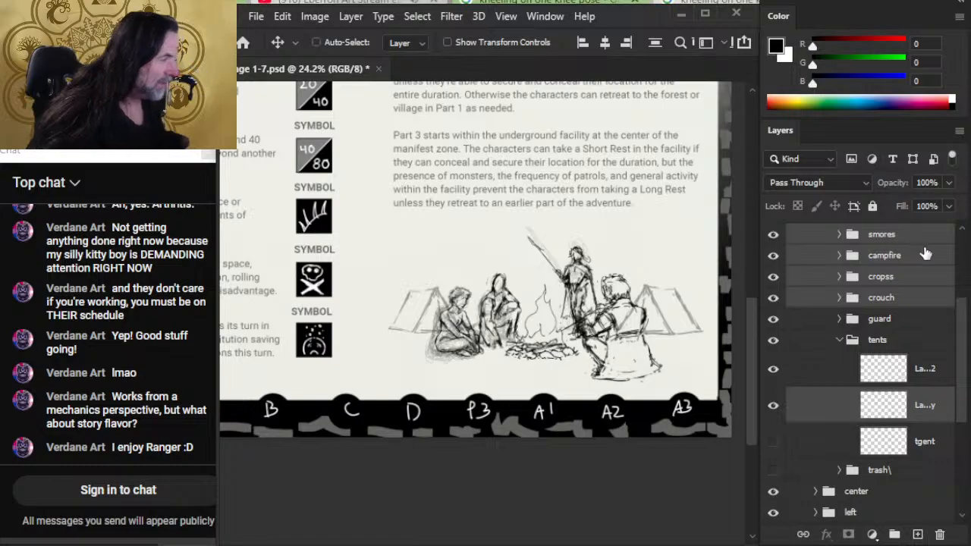
key(shift+Left)
key(shift+Left)
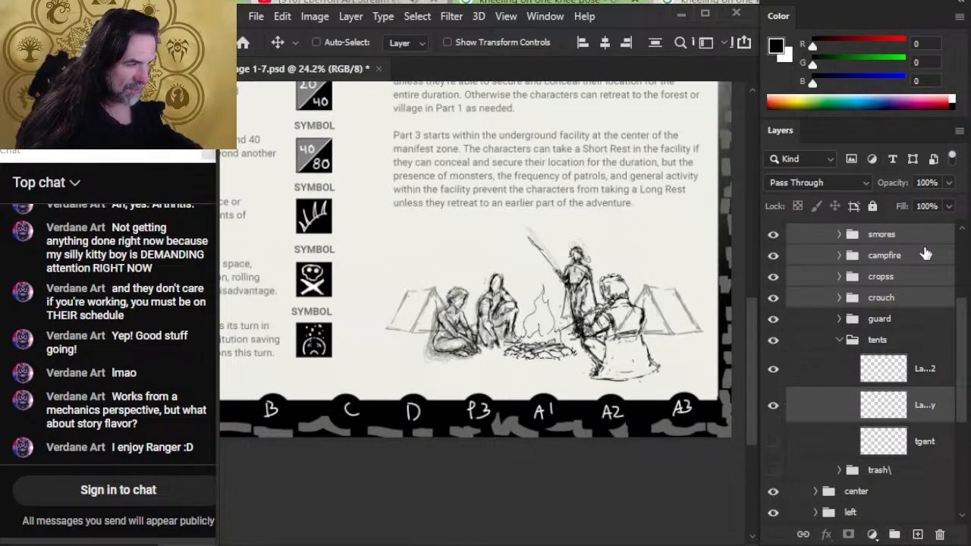
key(shift+Left)
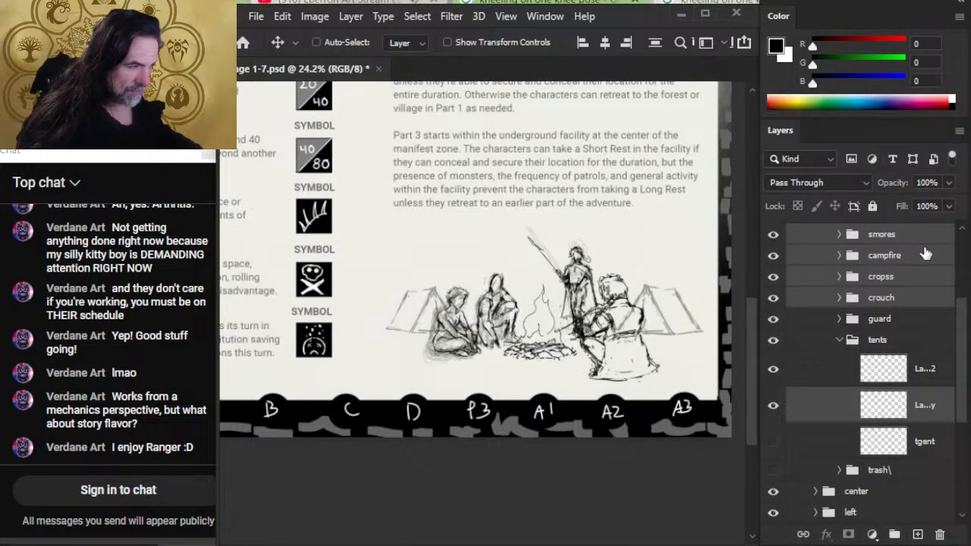
- Nudge the whole campfire scene in the right group slightly to the right
scroll(926, 254, up, 1)
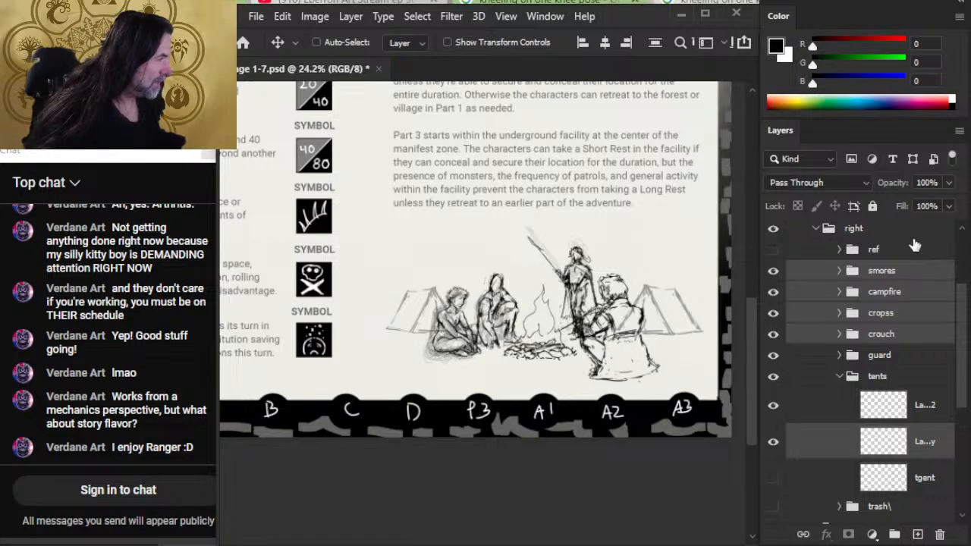
click(914, 237)
key(shift+Right)
key(shift+Right)
key(shift+Right)
key(shift+Right)
key(shift+Right)
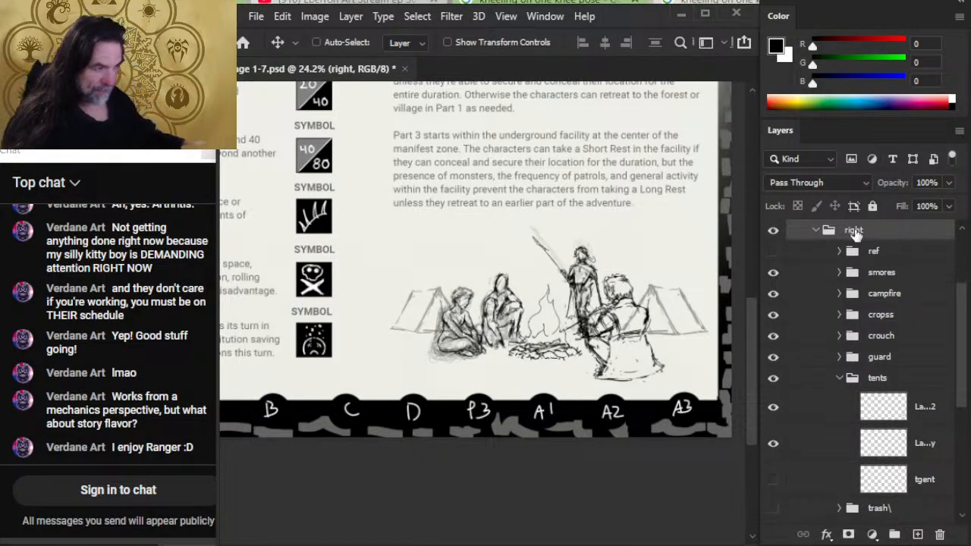
- Nudge the smores group, the large seated foreground figure, slightly up
click(902, 283)
key(shift+Up)
key(shift+Up)
key(shift+Up)
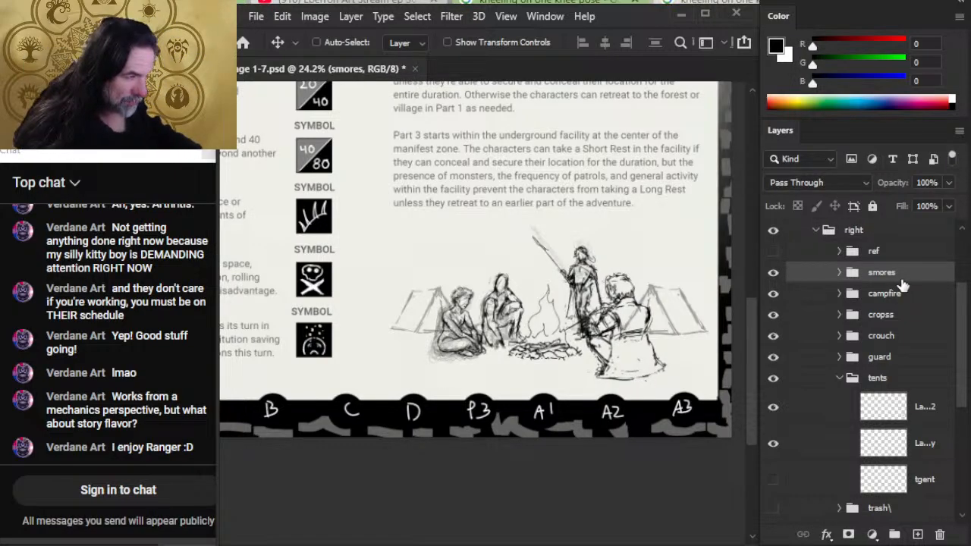
key(shift+Up)
key(shift+Up)
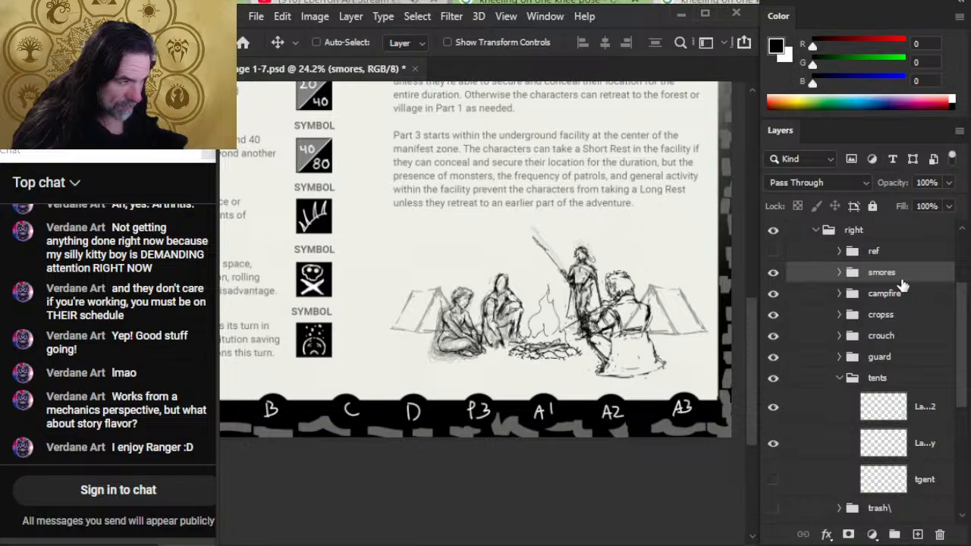
- Nudge the campfire group slightly right, toward the large seated figure
click(895, 304)
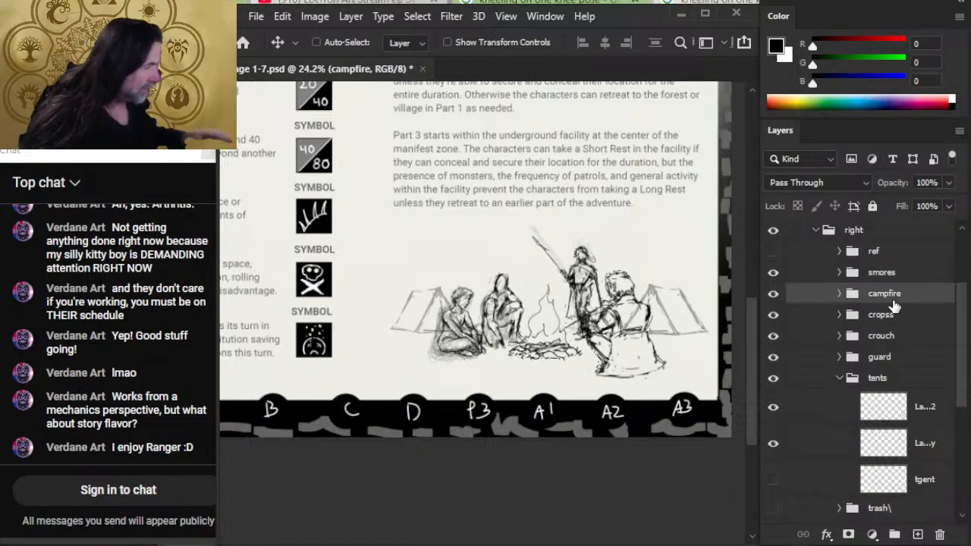
key(shift+Right)
key(shift+Right)
key(shift+Right)
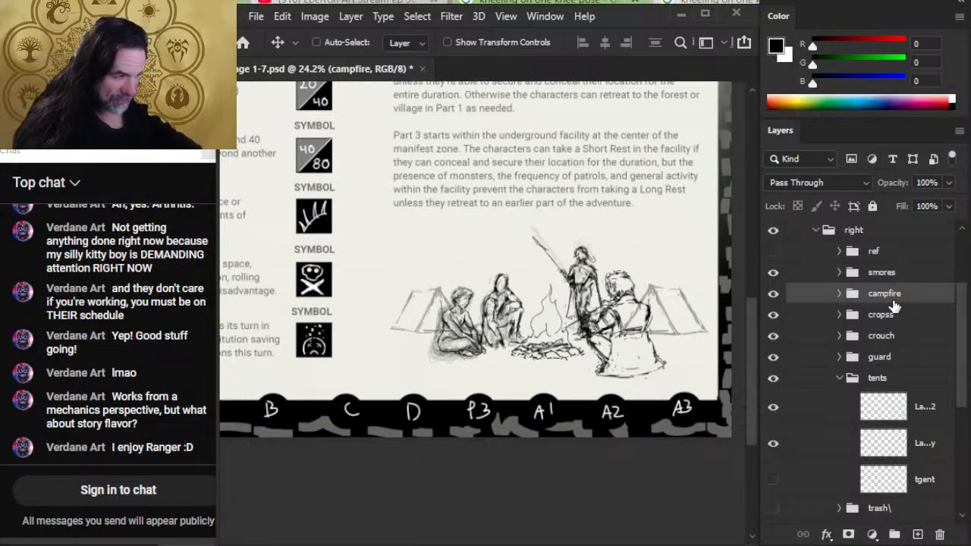
key(shift+Right)
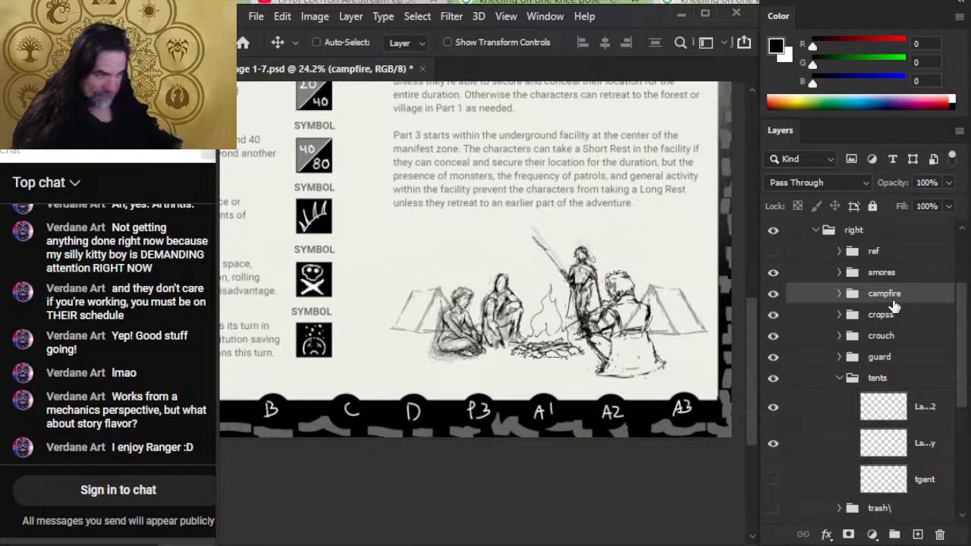
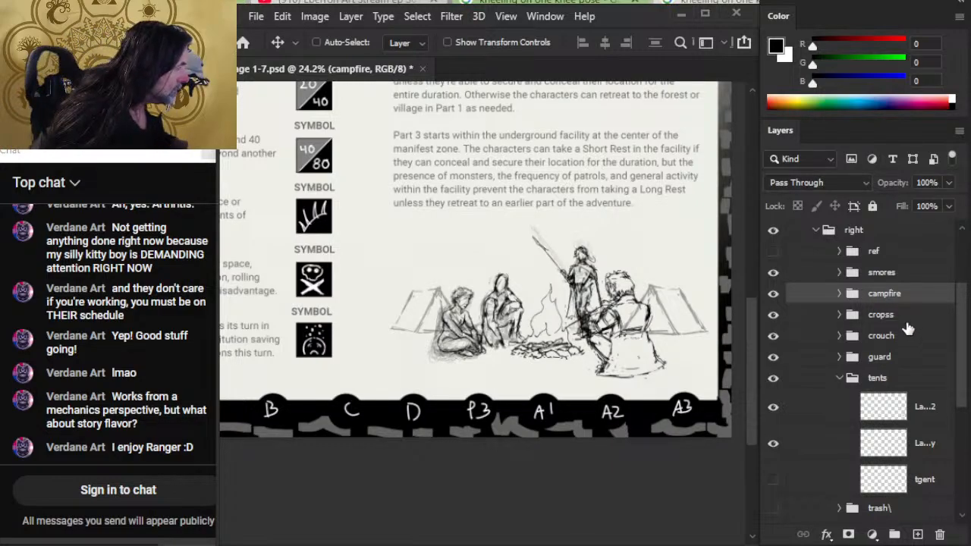
- Fine-tune the position of the cropss group, the cross-legged figure beside the left tent, with small nudges
click(906, 318)
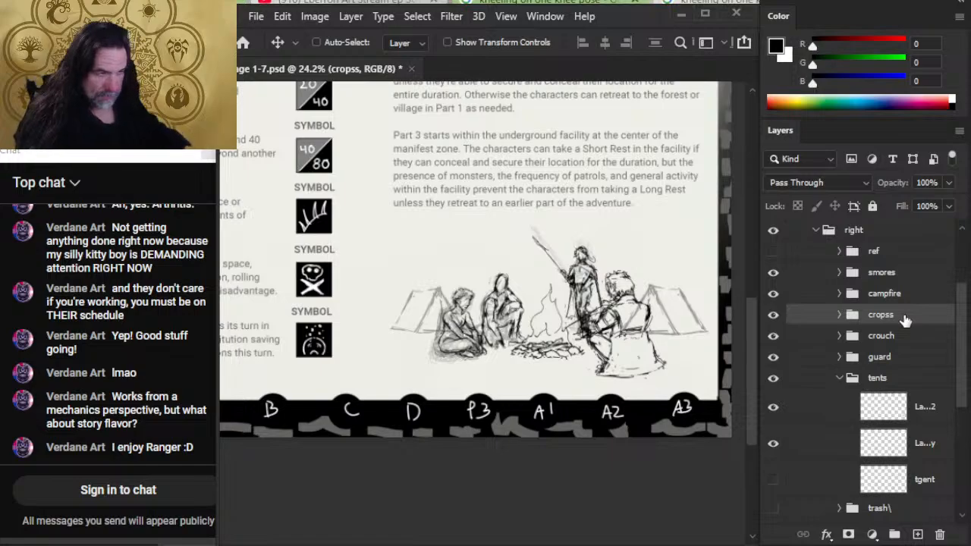
key(shift+Left)
key(shift+Left)
key(shift+Up)
key(shift+Up)
key(shift+Up)
key(shift+Left)
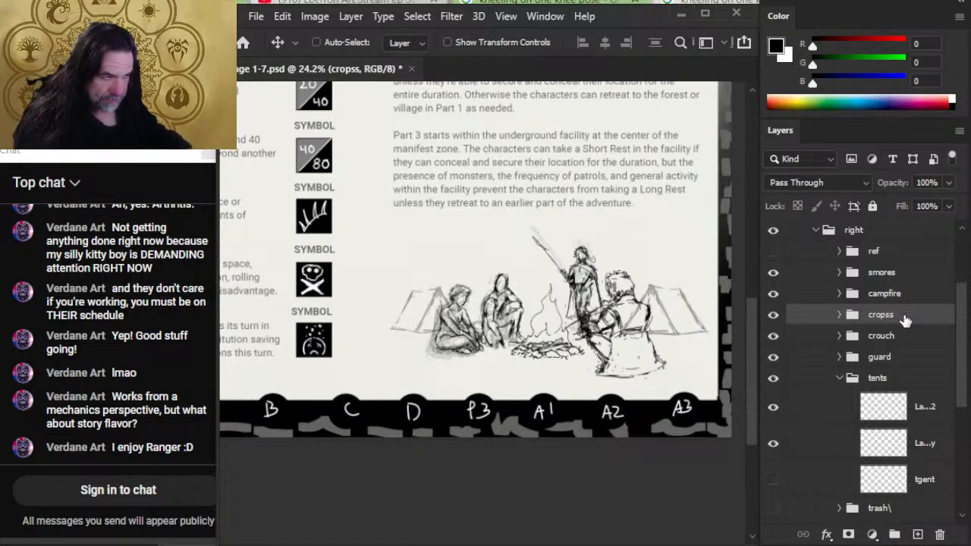
key(shift+Left)
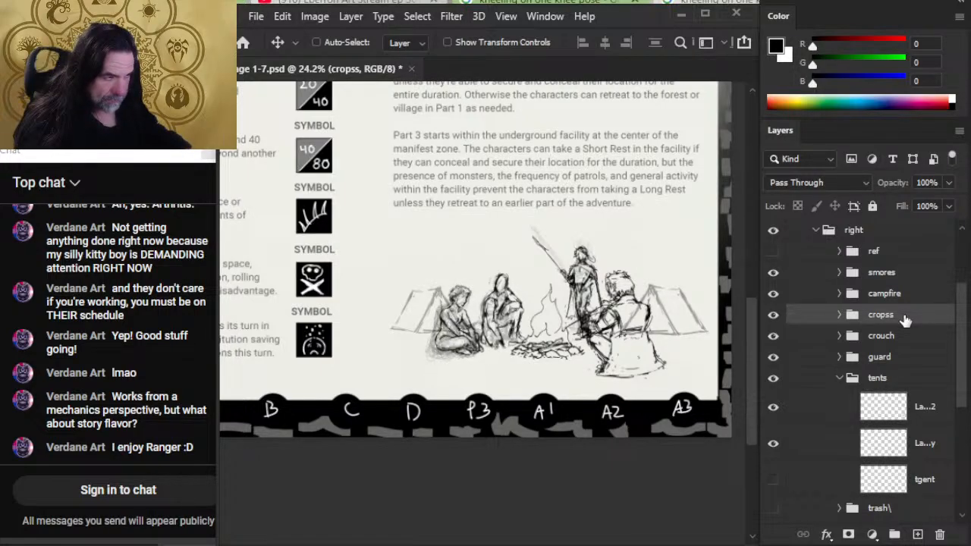
key(shift+Left)
key(shift+Right)
key(shift+Right)
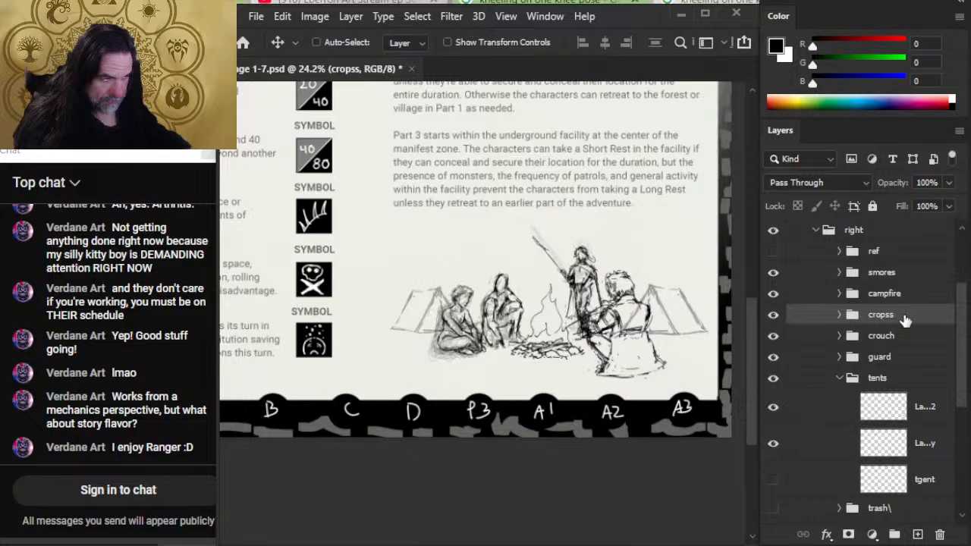
key(shift+Right)
key(shift+Down)
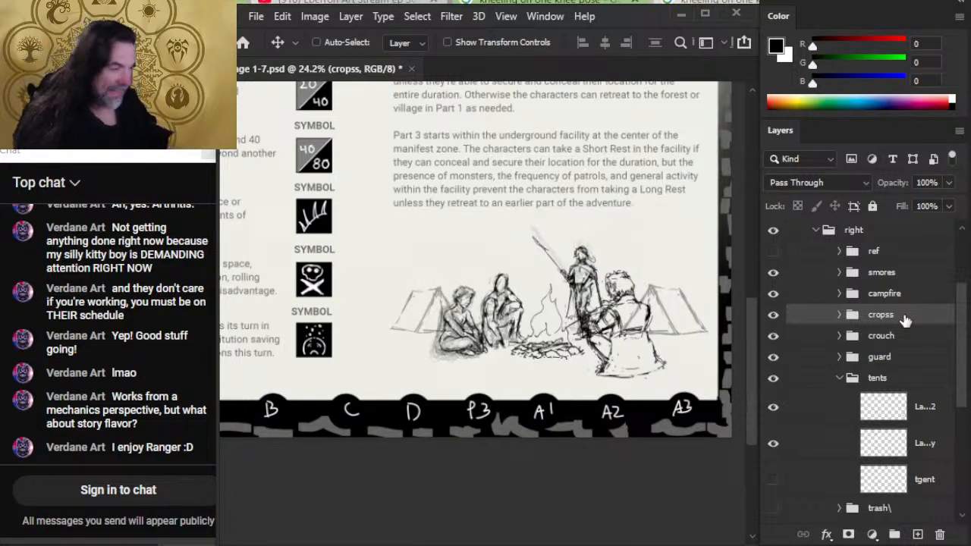
- Nudge the cropss and crouch groups together slightly left, away from the campfire
shift+click(925, 341)
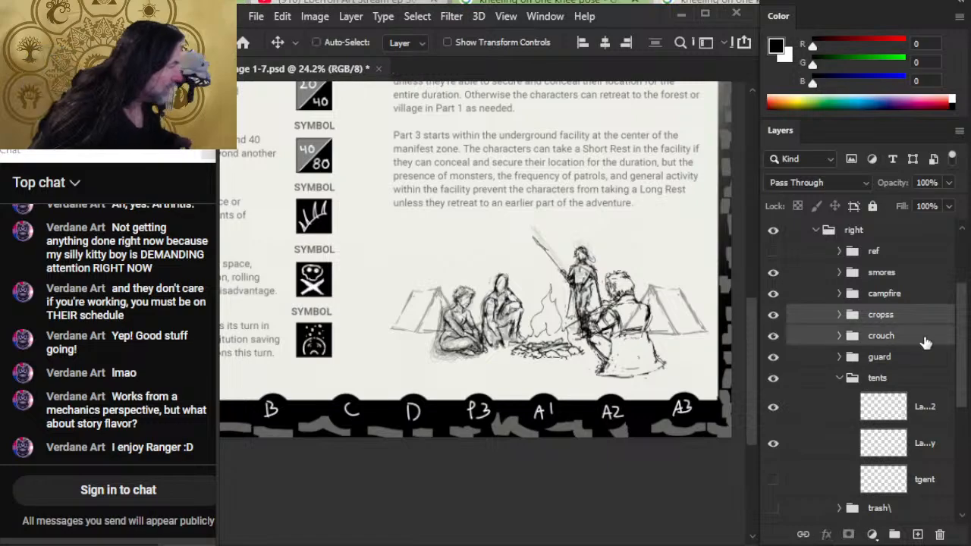
key(shift+Left)
key(shift+Left)
key(shift+Up)
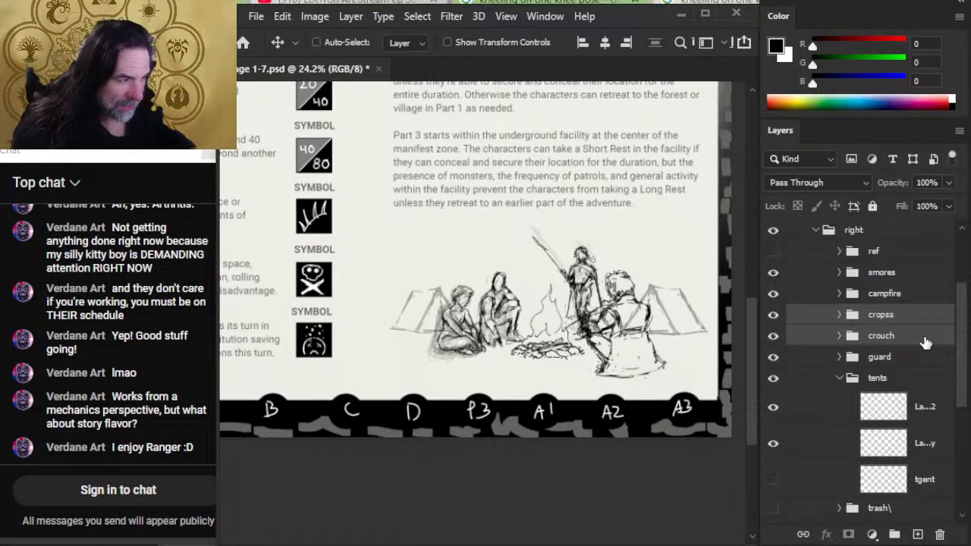
key(shift+Right)
key(shift+Right)
key(shift+Left)
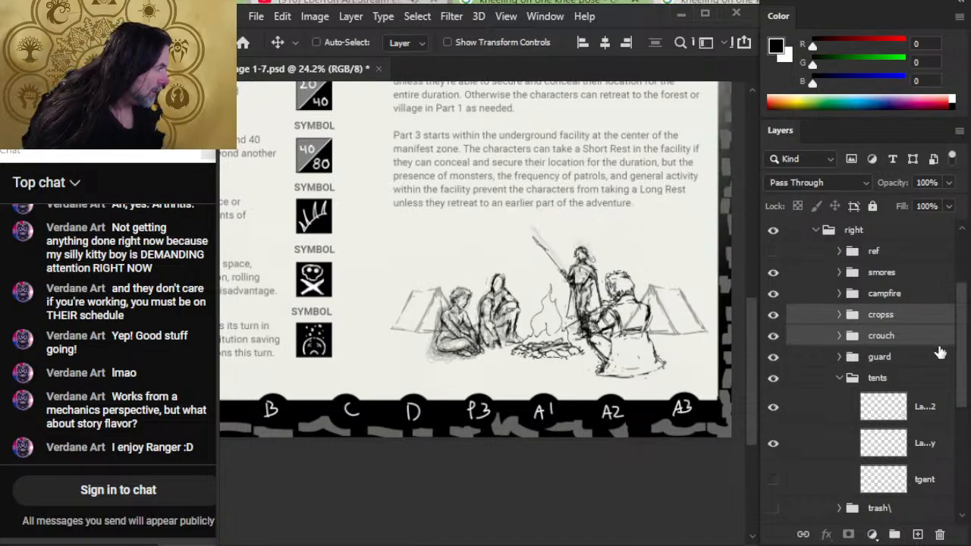
- Free Transform the smores group to 92.86% width at full height and shift the figure slightly up
click(899, 274)
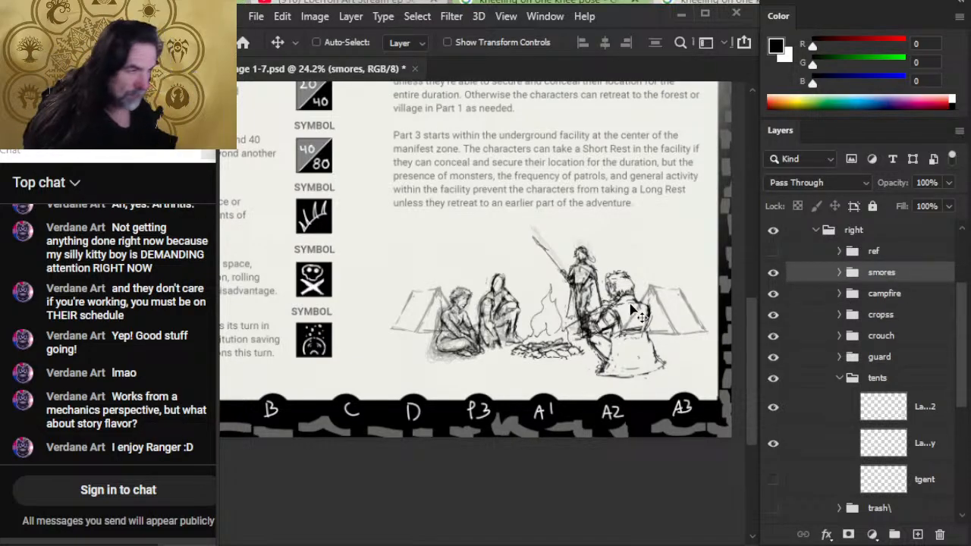
key(l)
right_click(573, 281)
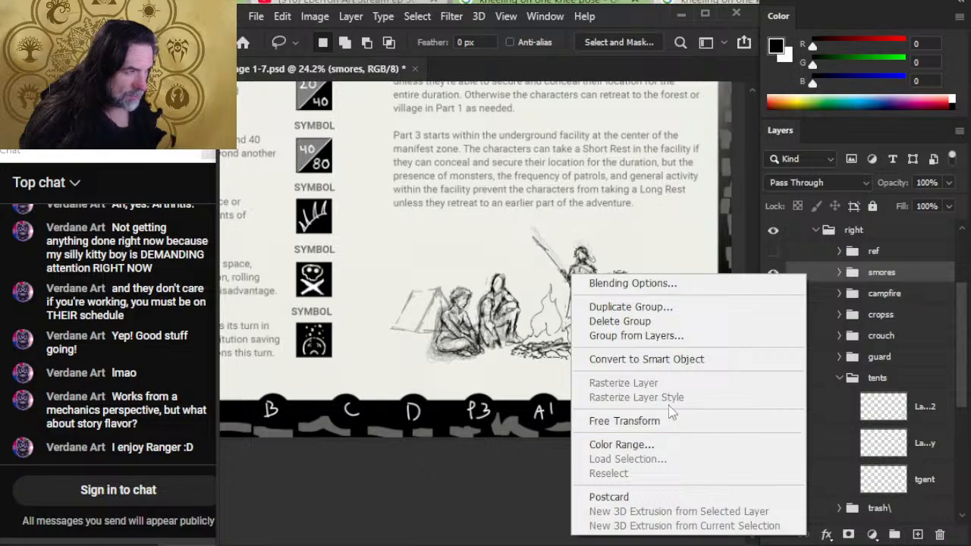
click(681, 421)
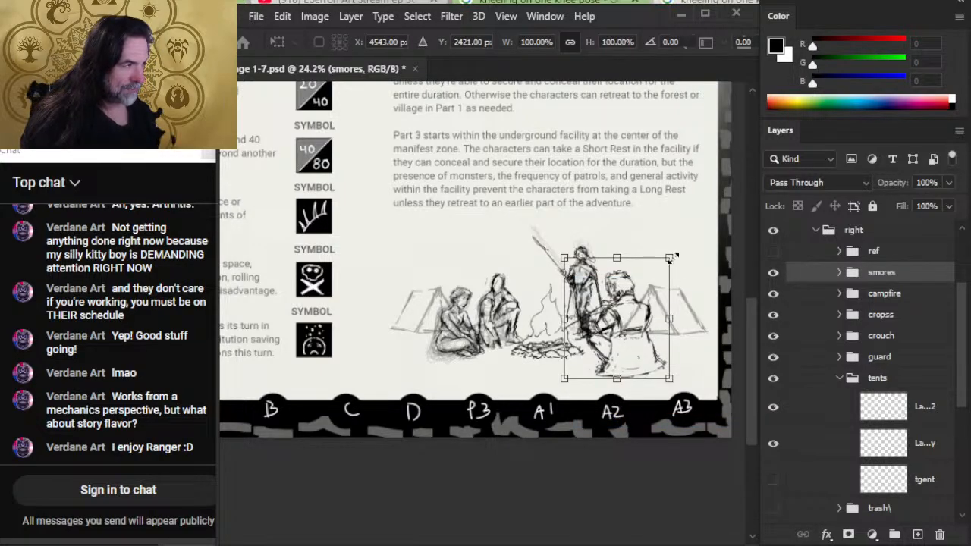
drag(671, 258, 662, 257)
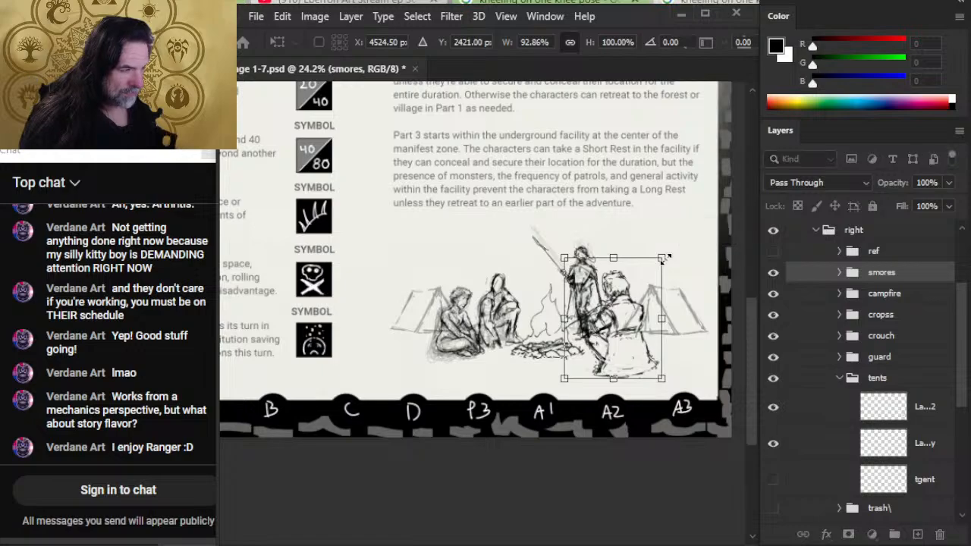
key(Return)
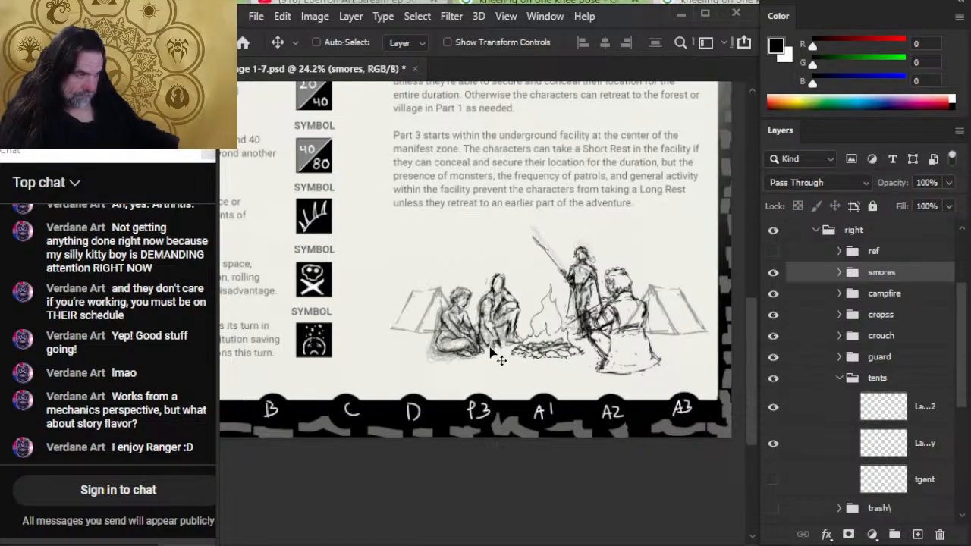
drag(642, 341, 640, 339)
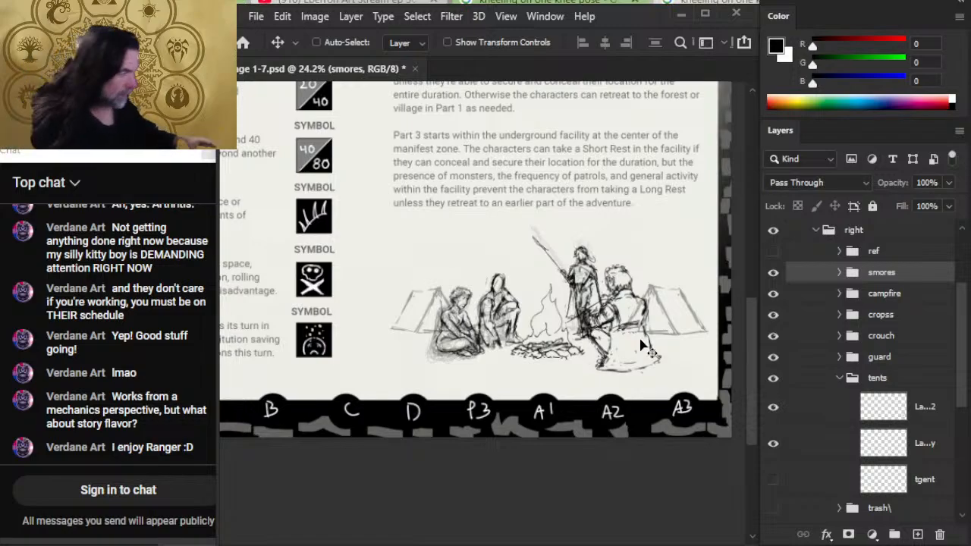
ctrl+click(895, 304)
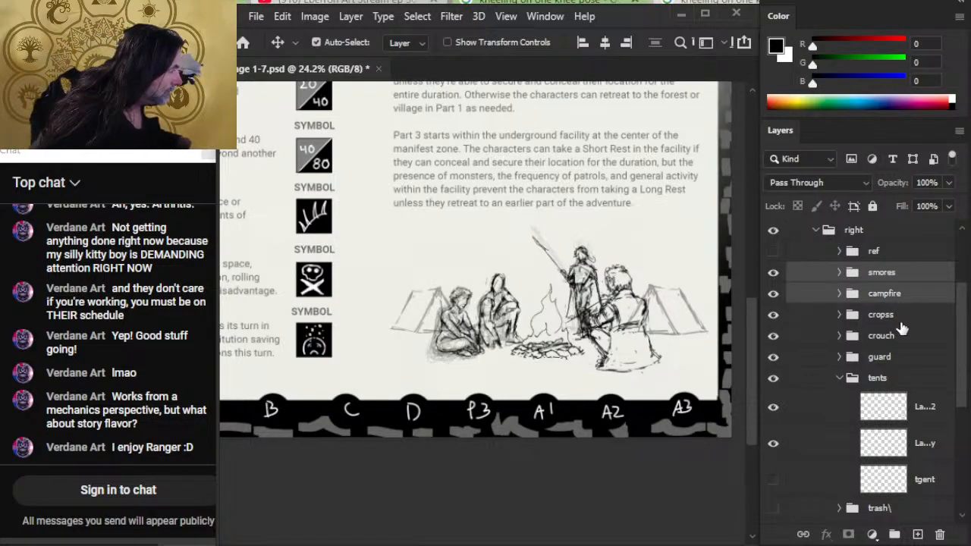
ctrl+click(897, 319)
ctrl+click(901, 336)
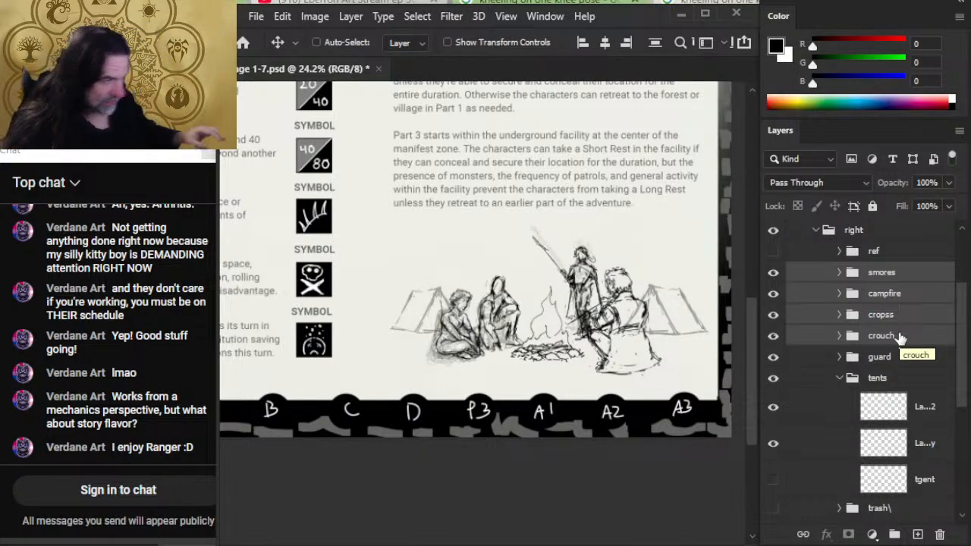
- Move the tents group slightly down and left behind the campfire figures
click(907, 380)
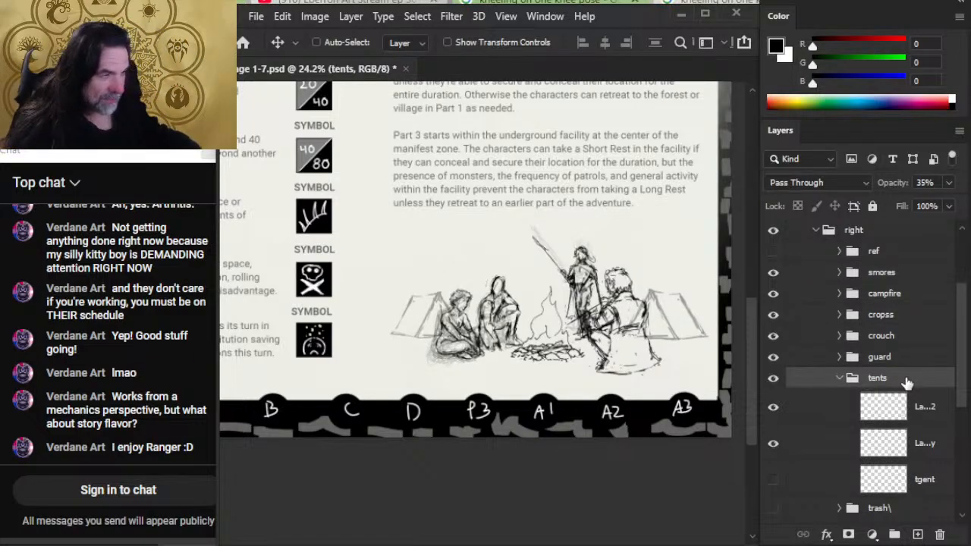
key(shift+Left)
key(shift+Left)
key(shift+Left)
key(shift+Left)
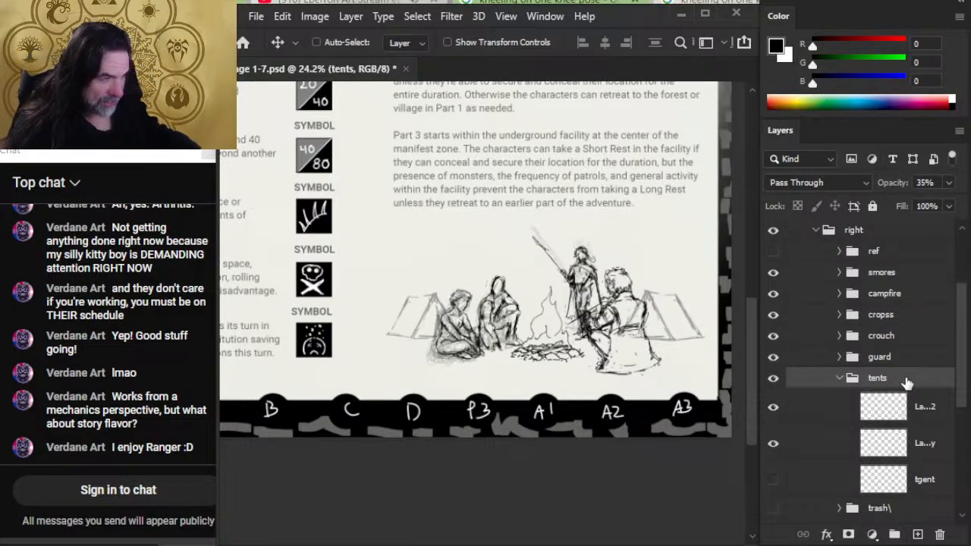
key(shift+Left)
key(shift+Left)
key(shift+Left)
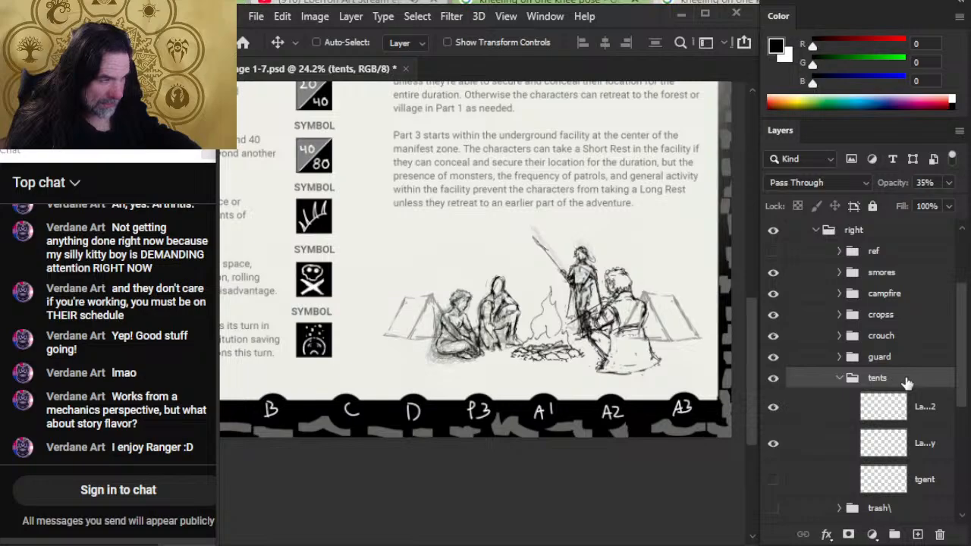
key(shift+Left)
key(shift+Left)
key(shift+Left)
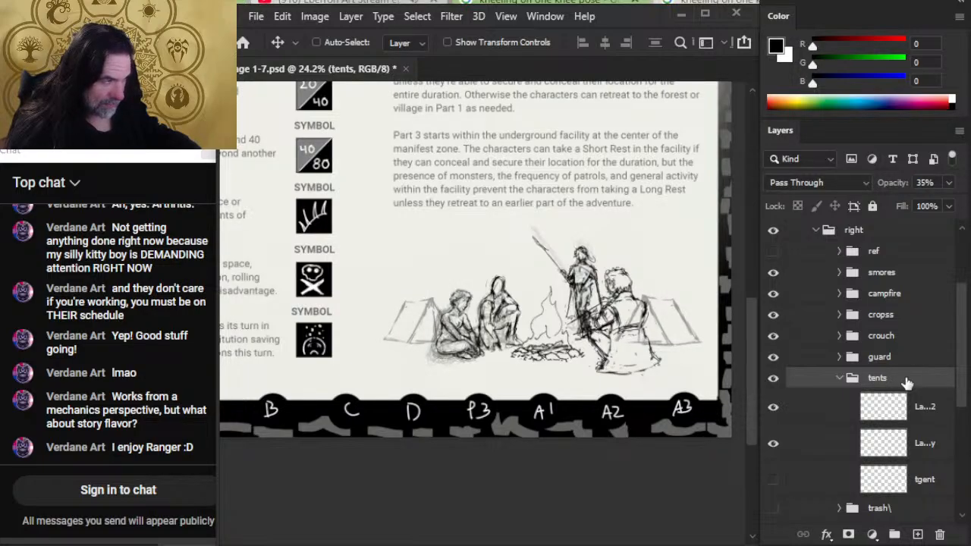
key(shift+Left)
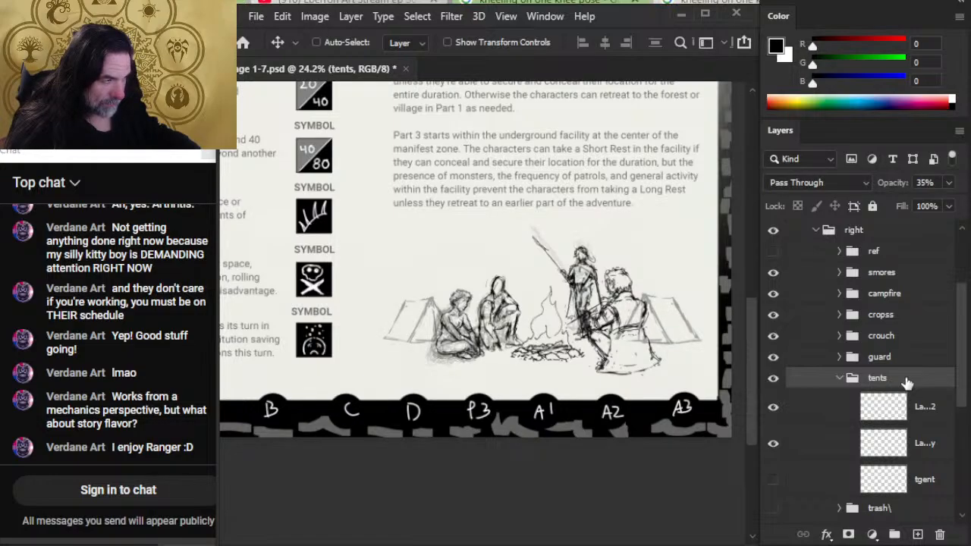
- Nudge the guard group slightly down and right behind the campfire
click(897, 363)
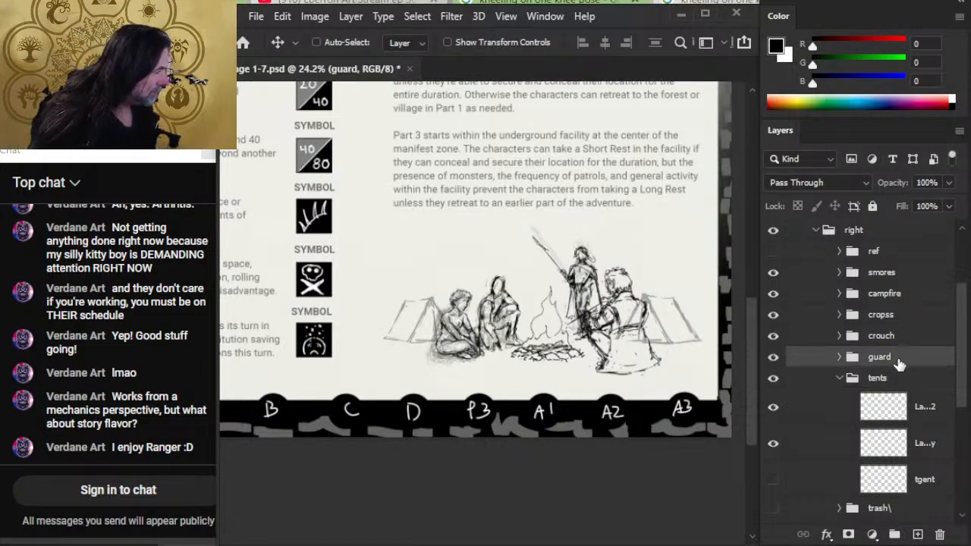
key(shift+Down)
key(shift+Down)
key(shift+Down)
key(shift+Down)
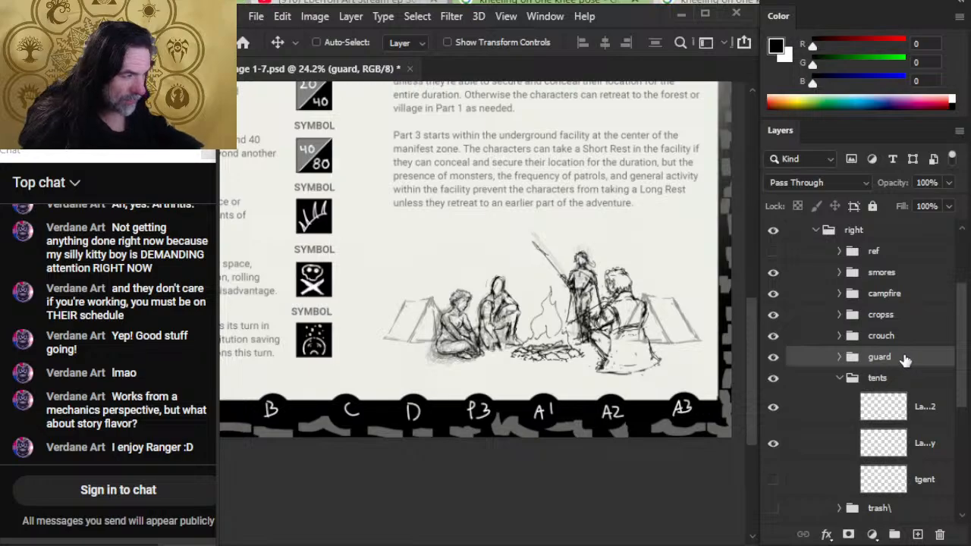
key(shift+Right)
key(shift+Right)
key(shift+Right)
- Adjust the guard figure's horizontal position so it stands slightly farther left, between the flames and the seated smores figure
key(Left)
key(Left)
key(Left)
key(Left)
key(Left)
key(Left)
key(Left)
key(Left)
key(Left)
key(Left)
key(Left)
key(Left)
key(Left)
key(Left)
key(Left)
key(Left)
key(Left)
key(Left)
key(Left)
key(Left)
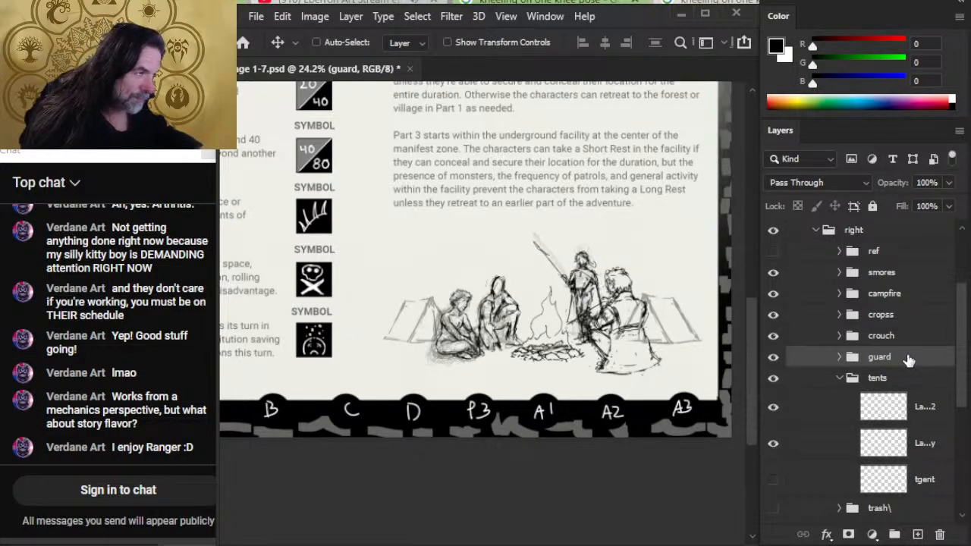
key(Left)
key(Left)
key(Left)
key(Left)
key(Left)
key(Left)
key(Left)
key(Left)
key(Left)
key(Left)
key(Left)
key(Left)
key(Left)
key(Left)
key(Left)
key(Left)
key(Left)
key(Left)
key(Left)
key(Left)
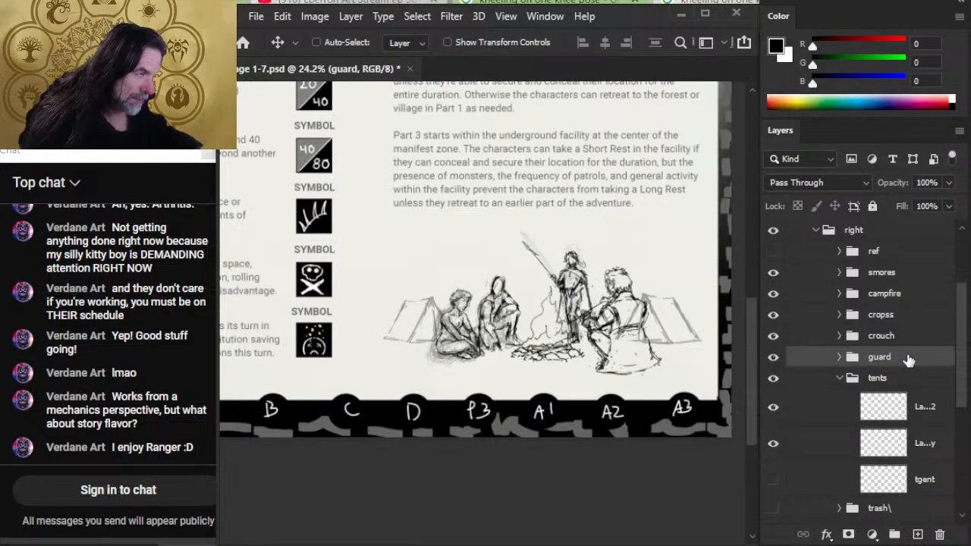
key(Right)
key(Right)
key(Right)
key(Right)
key(Right)
key(Right)
key(Right)
key(Right)
key(Right)
key(Right)
key(Right)
key(Right)
key(Right)
key(Right)
key(Right)
key(Right)
key(Right)
key(Right)
key(Right)
key(Right)
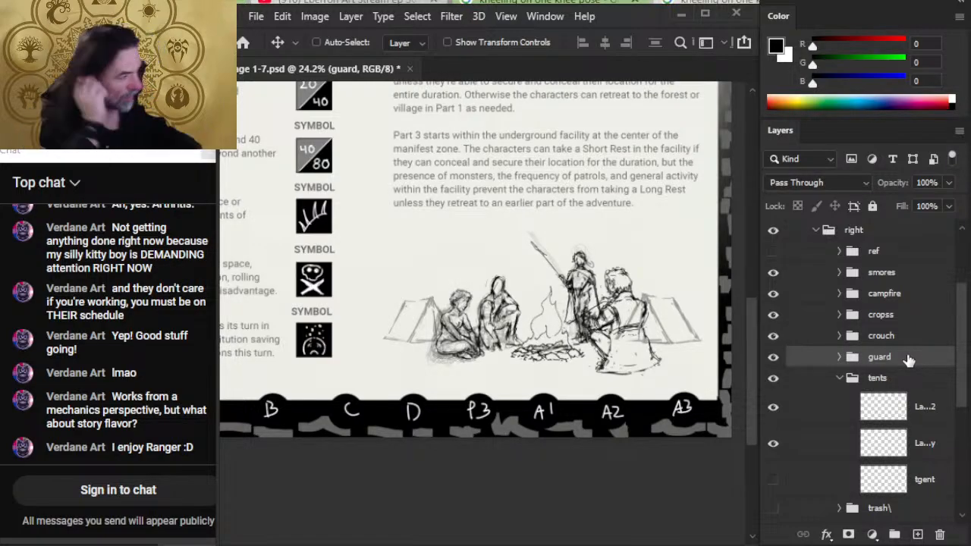
key(Left)
key(Left)
key(Left)
key(Left)
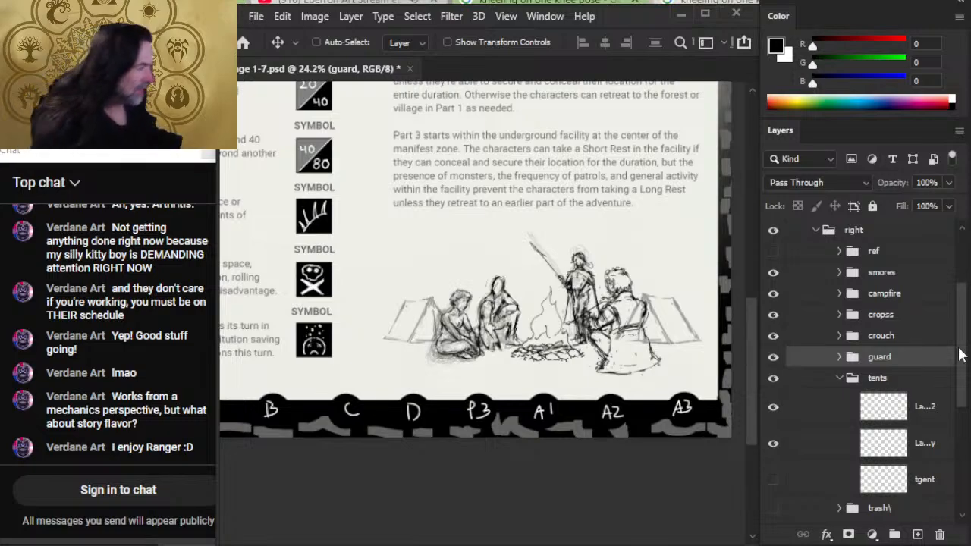
- Nudge the campfire group slightly left, toward the crouching figure
click(884, 296)
key(b)
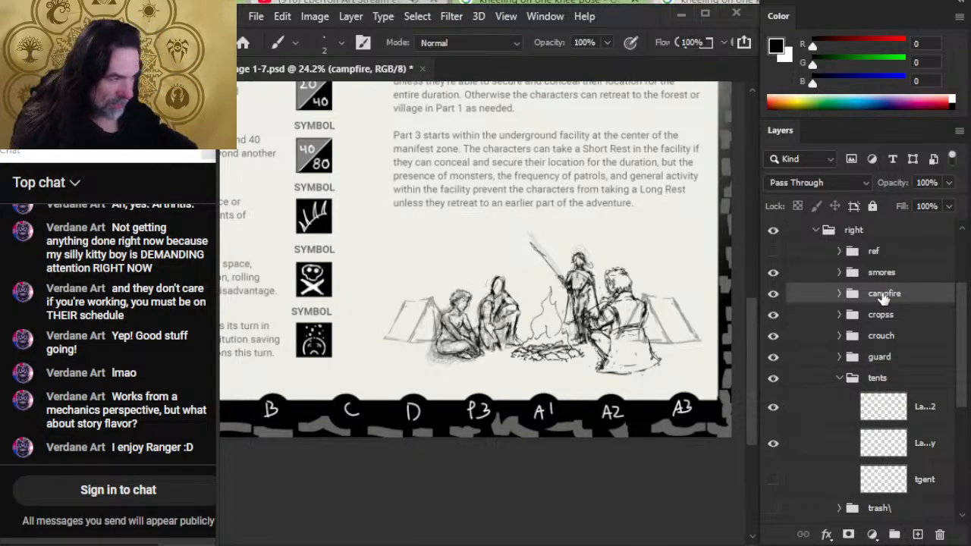
key(ctrl+Left)
key(ctrl+Left)
key(ctrl+Left)
key(ctrl+Left)
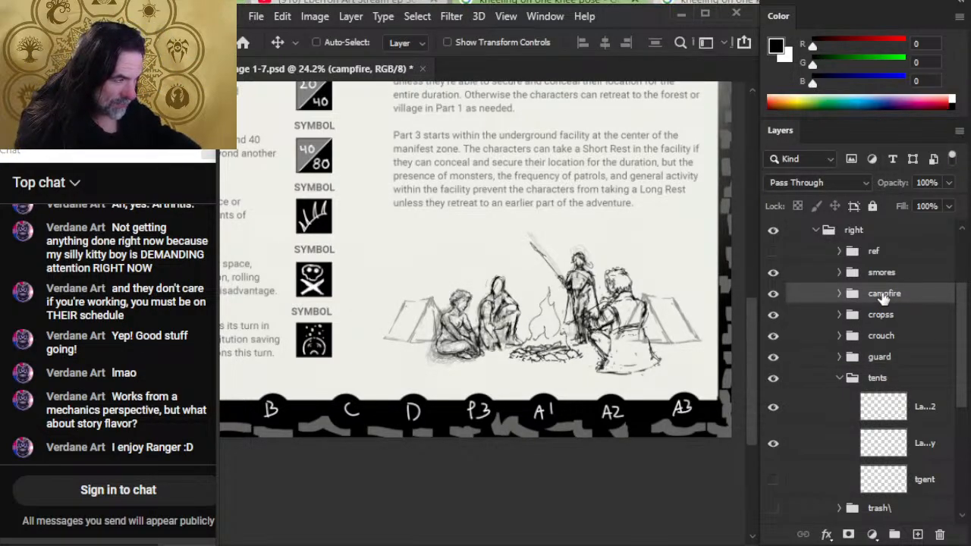
key(ctrl+Left)
key(ctrl+Left)
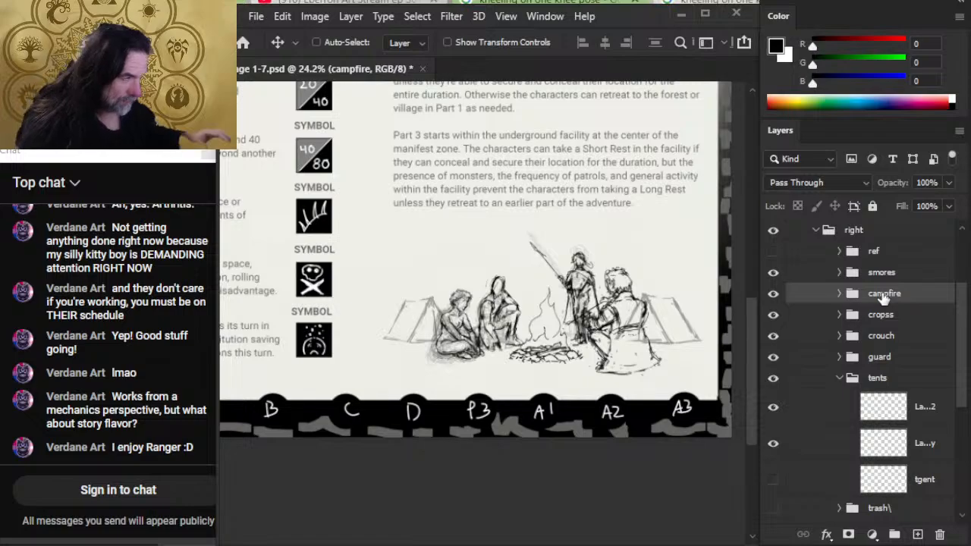
key(ctrl+Left)
key(ctrl+Left)
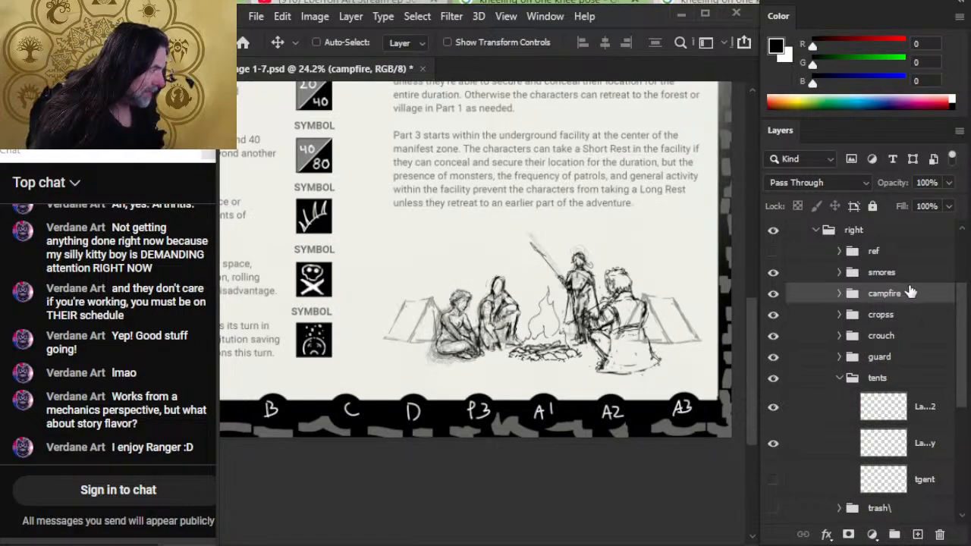
- Fine-tune the guard group's placement behind the campfire with small vertical and horizontal nudges
click(911, 362)
key(shift+Right)
key(shift+Down)
key(shift+Right)
key(shift+Down)
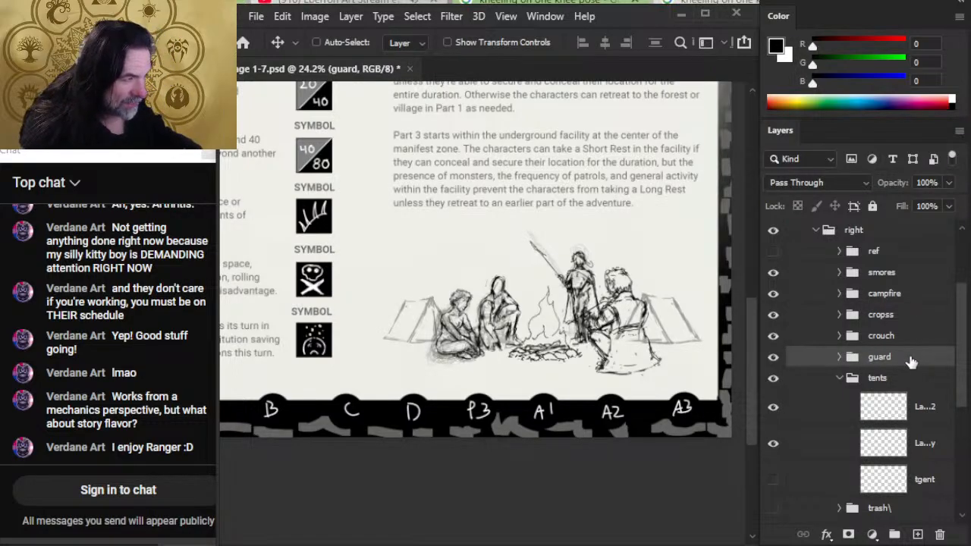
key(shift+Up)
key(shift+Up)
key(shift+Up)
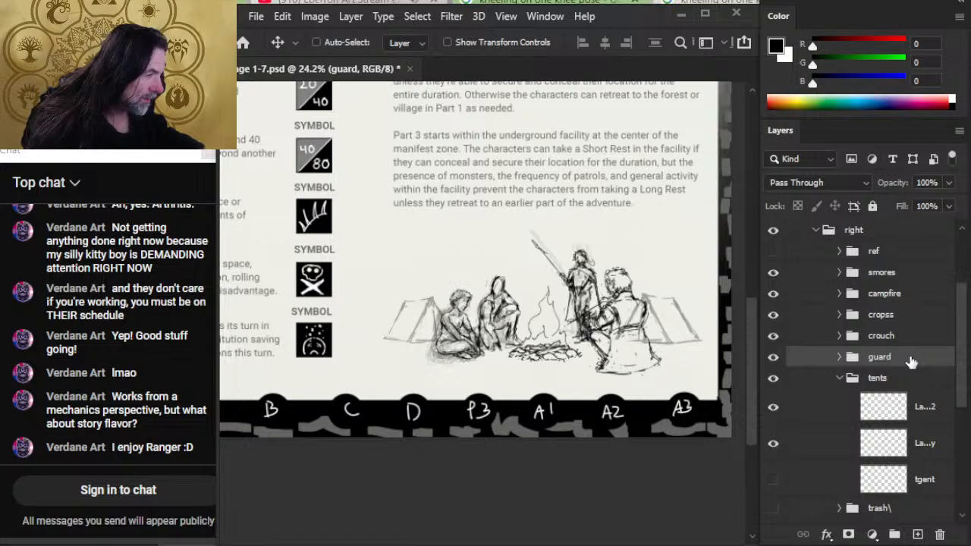
key(shift+Down)
key(shift+Down)
key(shift+Down)
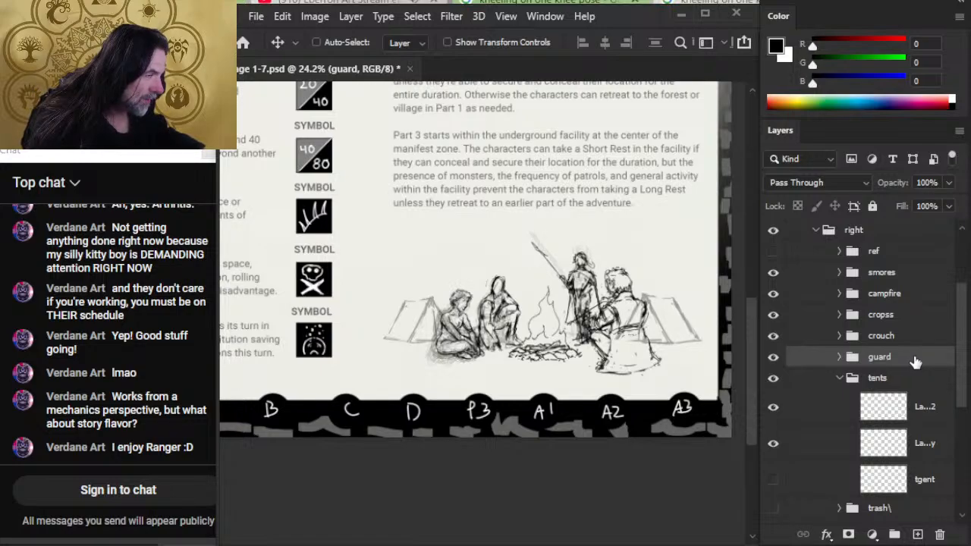
key(shift+Up)
key(shift+Left)
key(shift+Up)
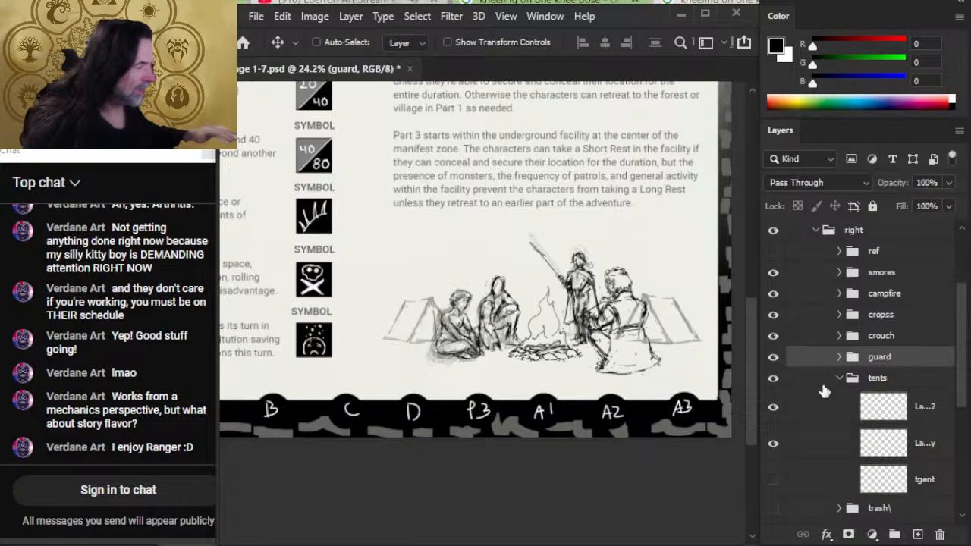
- Scale the seated smores figure down slightly with Free Transform and keep it just beside the guard
click(888, 296)
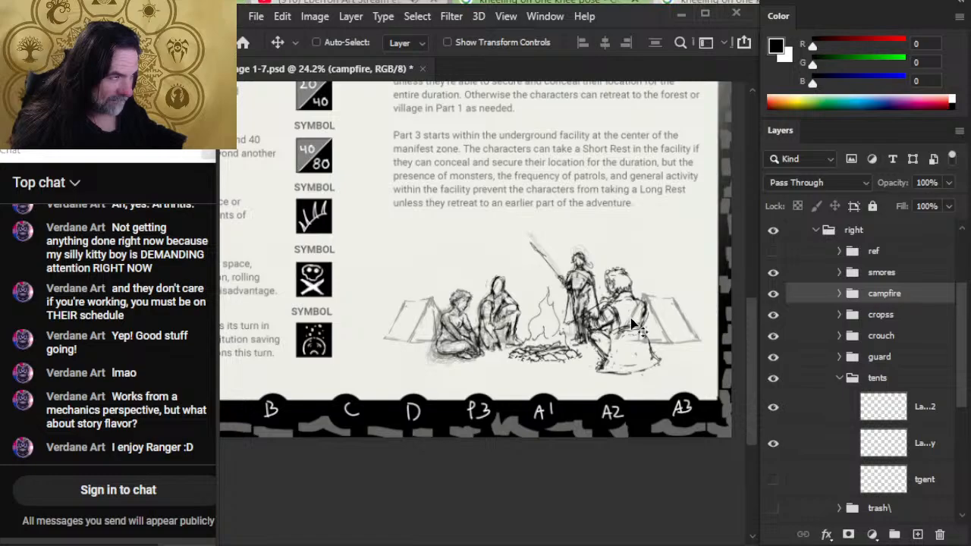
click(856, 277)
key(l)
right_click(655, 278)
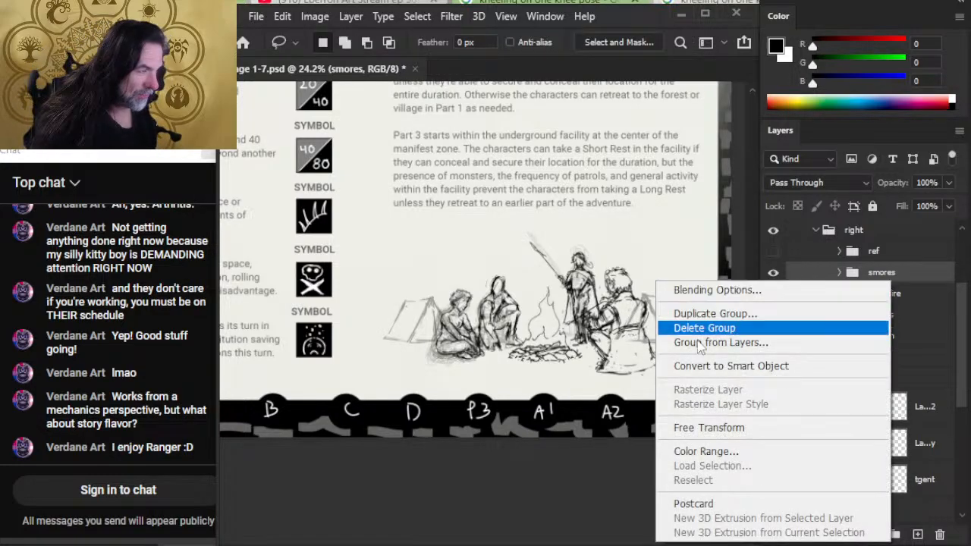
click(709, 428)
drag(665, 257, 663, 262)
key(Return)
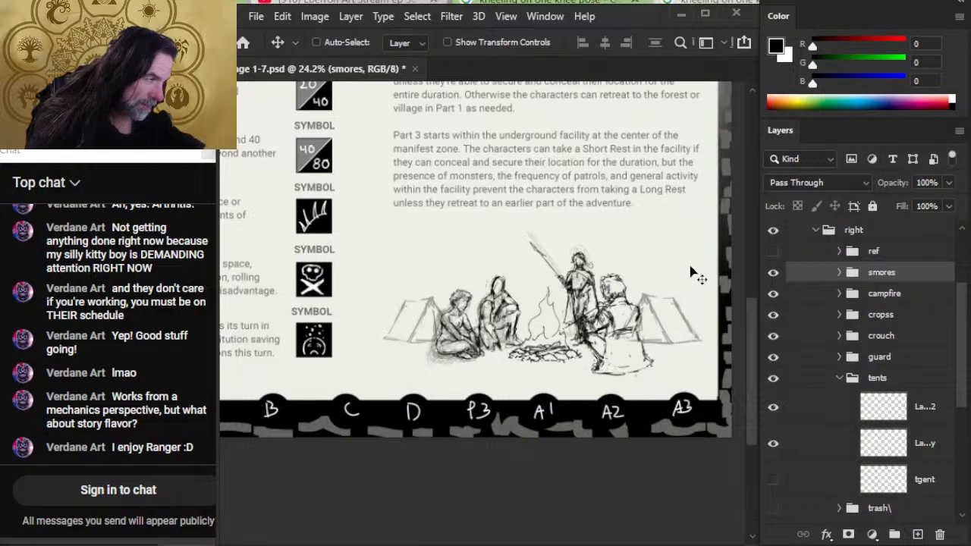
- Shift the tent behind the smores figure slightly outward and fine-tune its shape with a small Skew
click(923, 410)
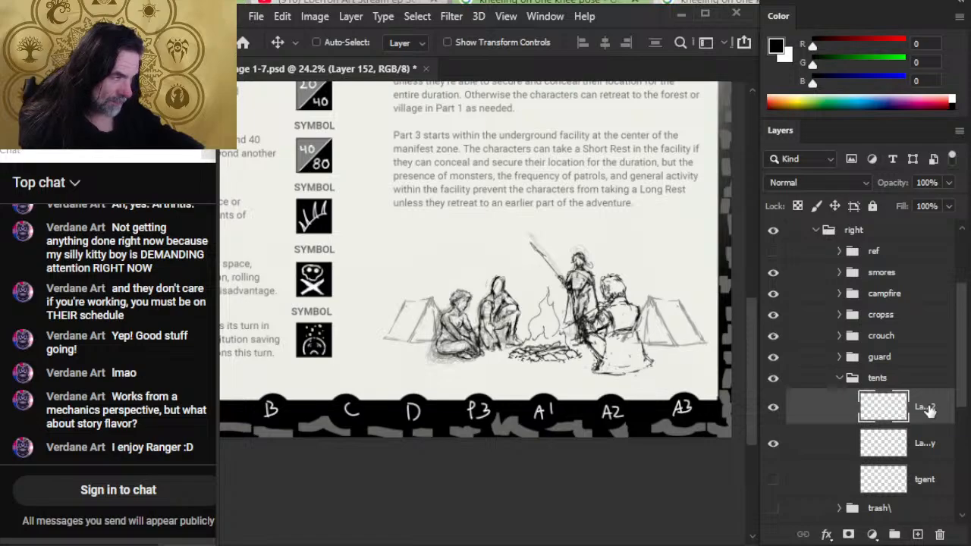
key(l)
right_click(676, 303)
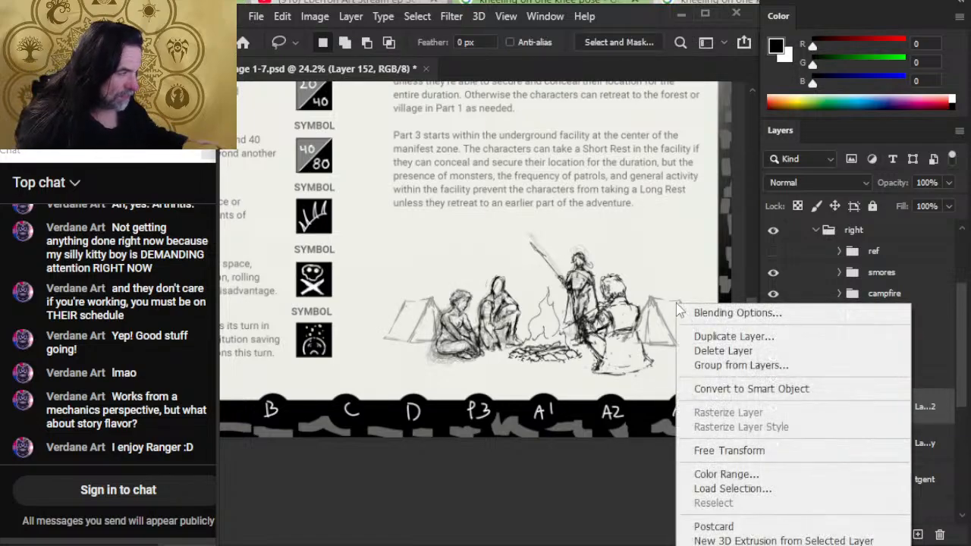
click(820, 450)
right_click(626, 327)
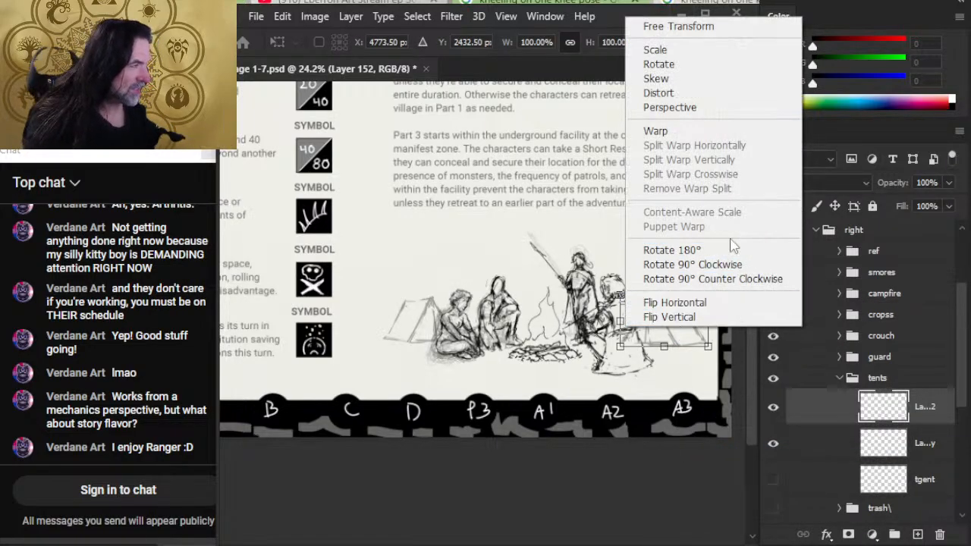
click(699, 79)
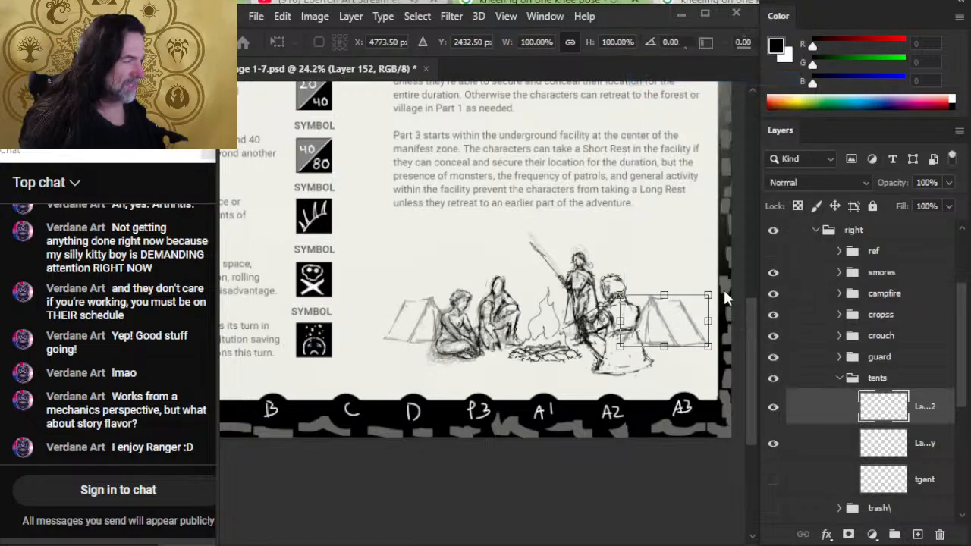
mouse_move(721, 329)
mouse_down()
mouse_move(717, 300)
mouse_move(718, 328)
mouse_up()
key(Return)
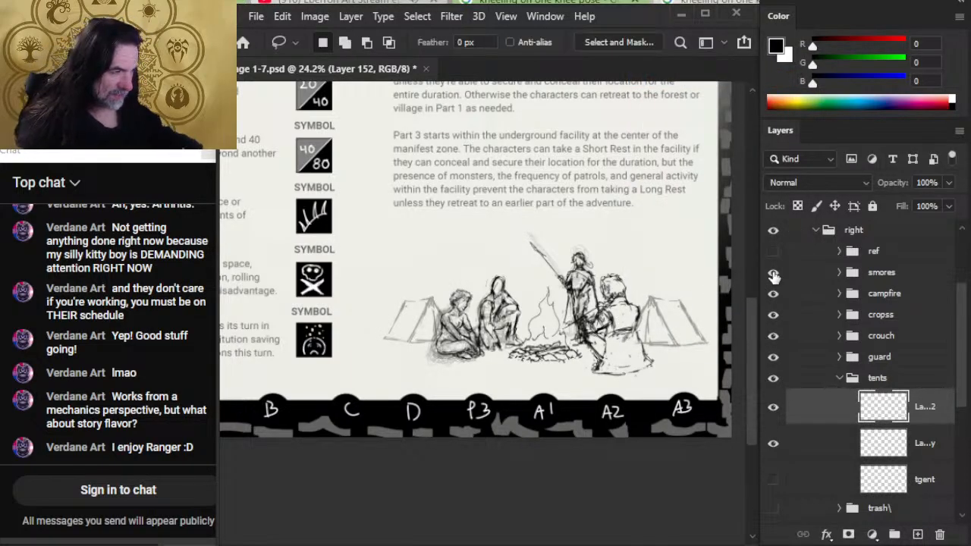
key(v)
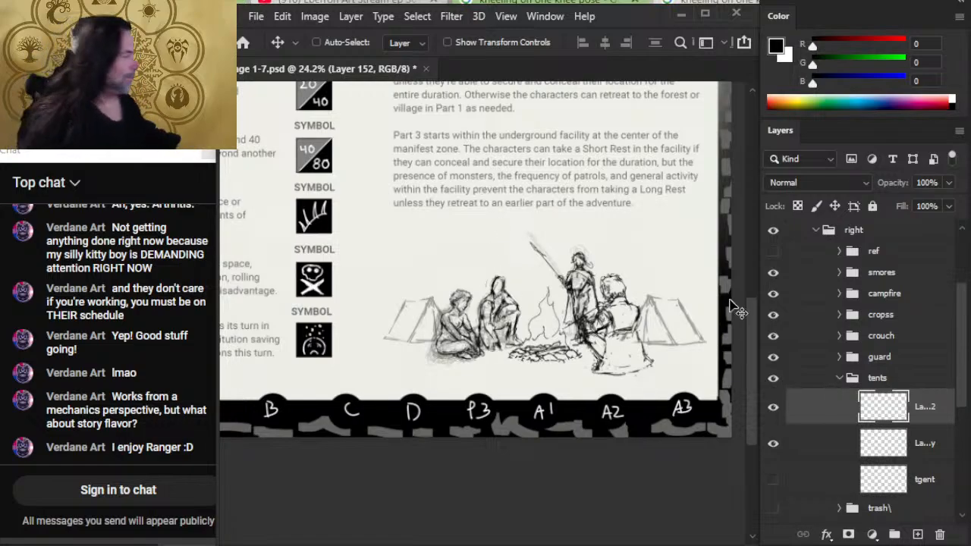
- Flip the whole "right" group horizontally and reposition the mirrored camp scene below the page's text column
click(877, 238)
right_click(877, 241)
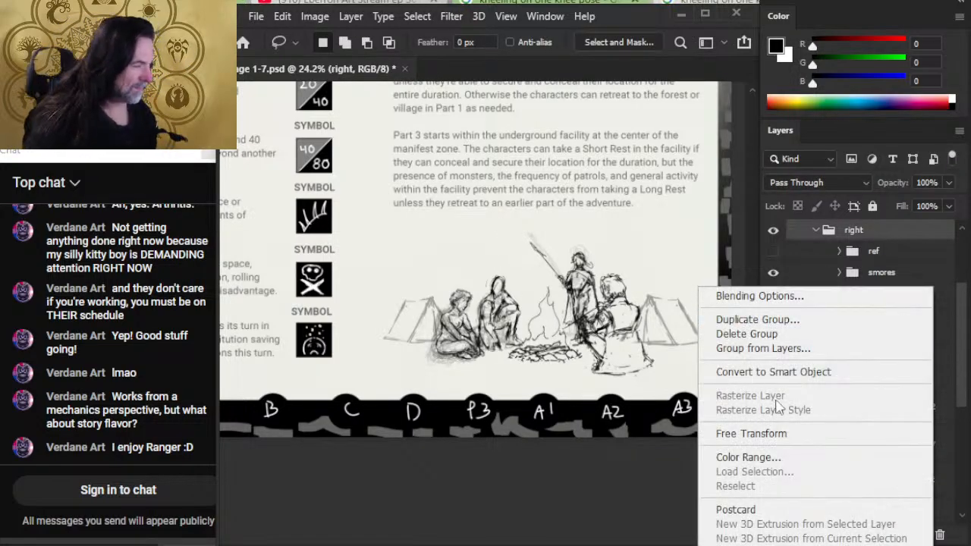
click(730, 433)
right_click(621, 327)
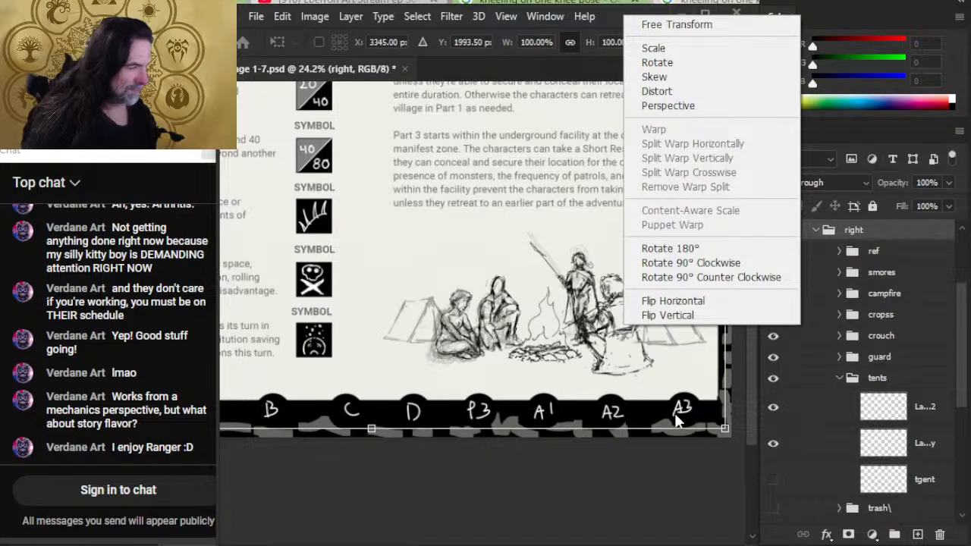
click(671, 301)
mouse_move(415, 315)
mouse_down()
mouse_move(426, 345)
mouse_move(643, 336)
mouse_up()
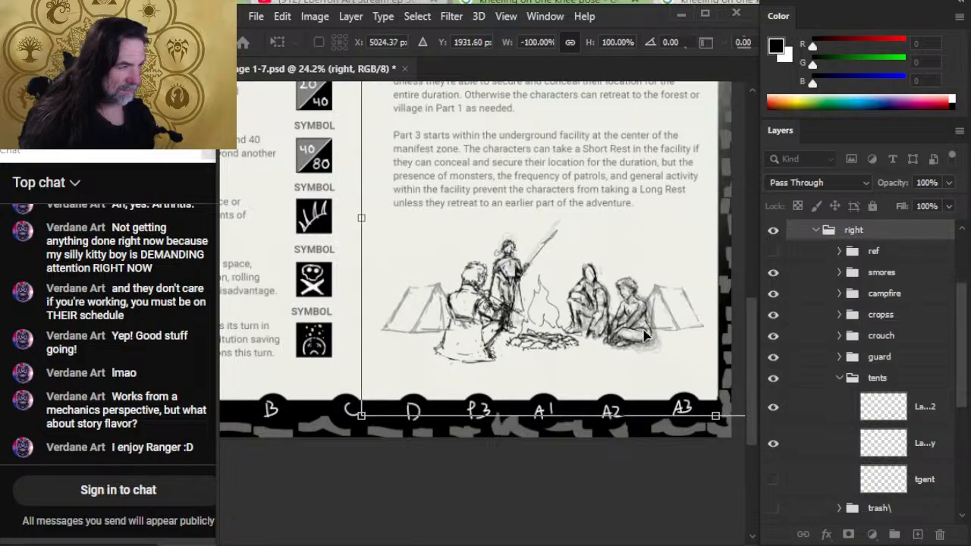
key(Return)
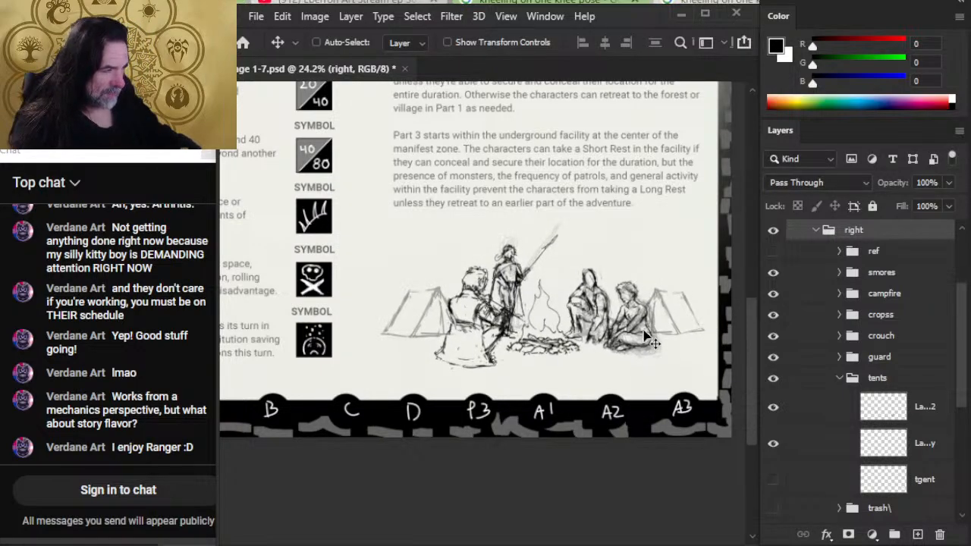
- Try a slight Free Transform rotation of the mirrored camp scene, then undo it
key(l)
right_click(484, 298)
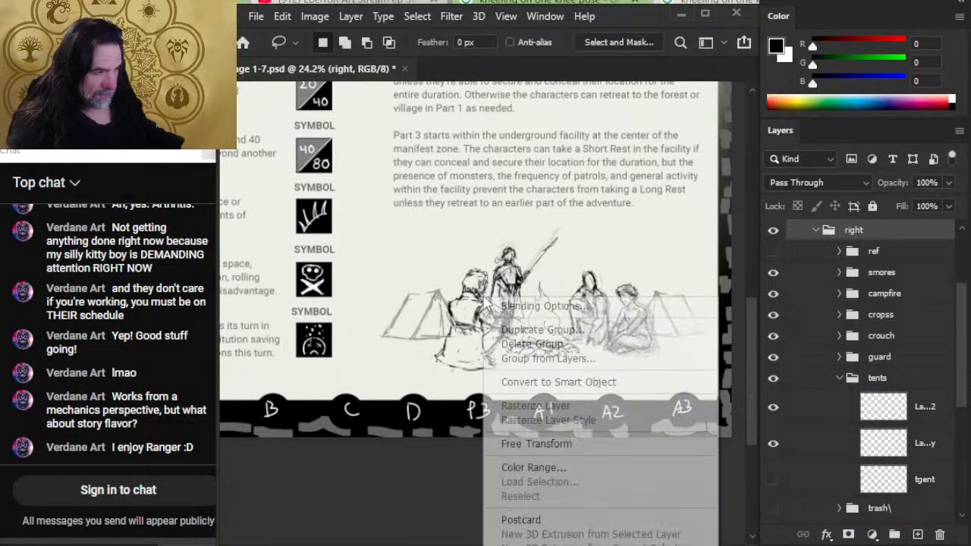
click(536, 443)
drag(545, 491, 551, 495)
key(Return)
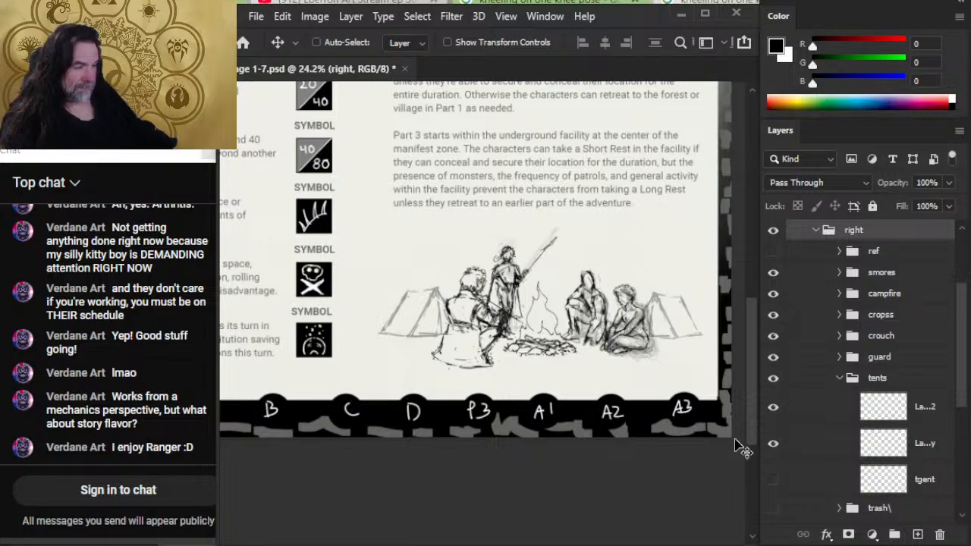
key(ctrl)
key(shift+Right)
key(shift+Down)
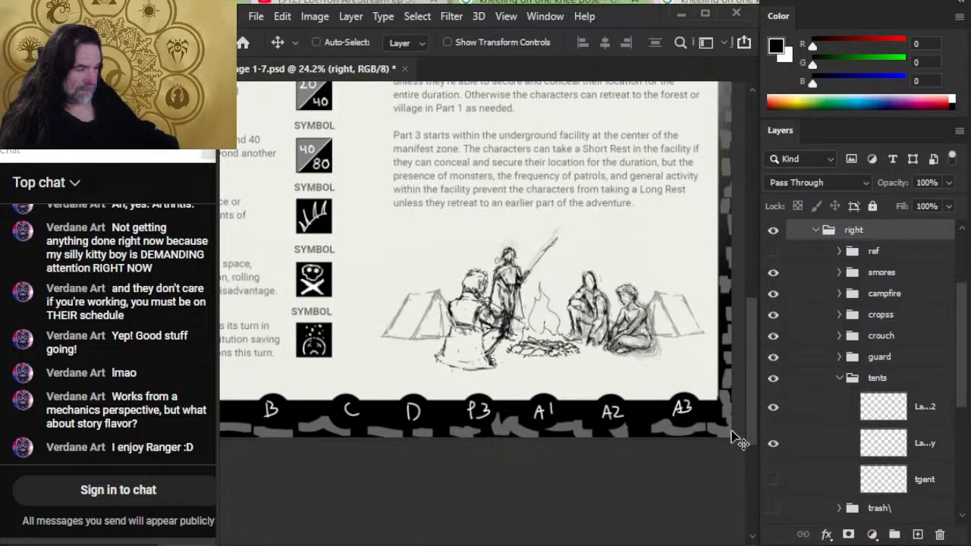
- Rotate the whole "right" group clockwise by about 0.27 degrees
key(l)
right_click(679, 345)
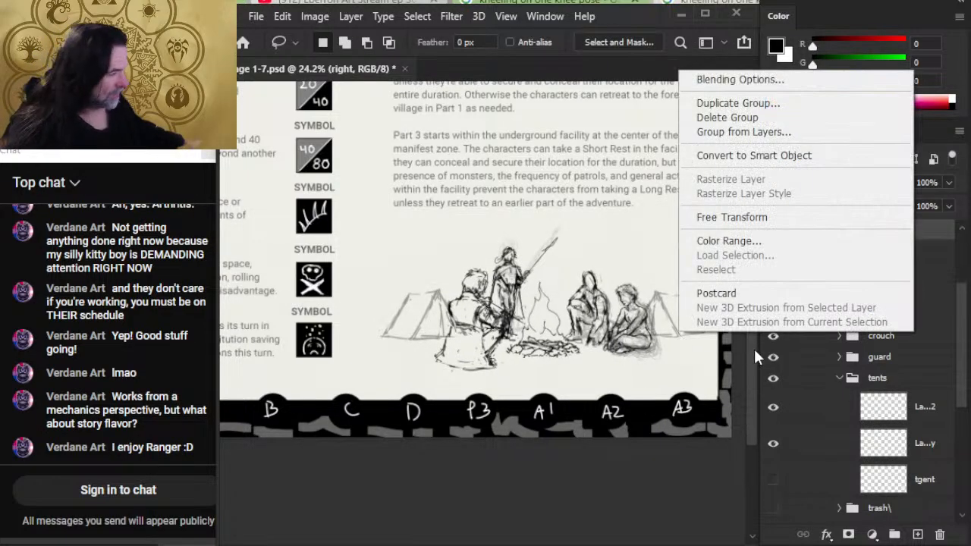
click(743, 218)
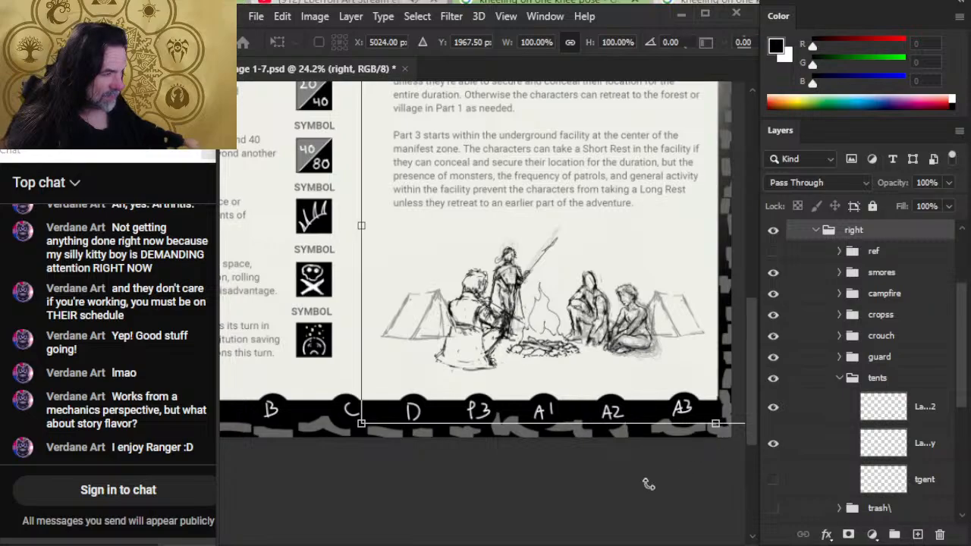
drag(649, 484, 648, 483)
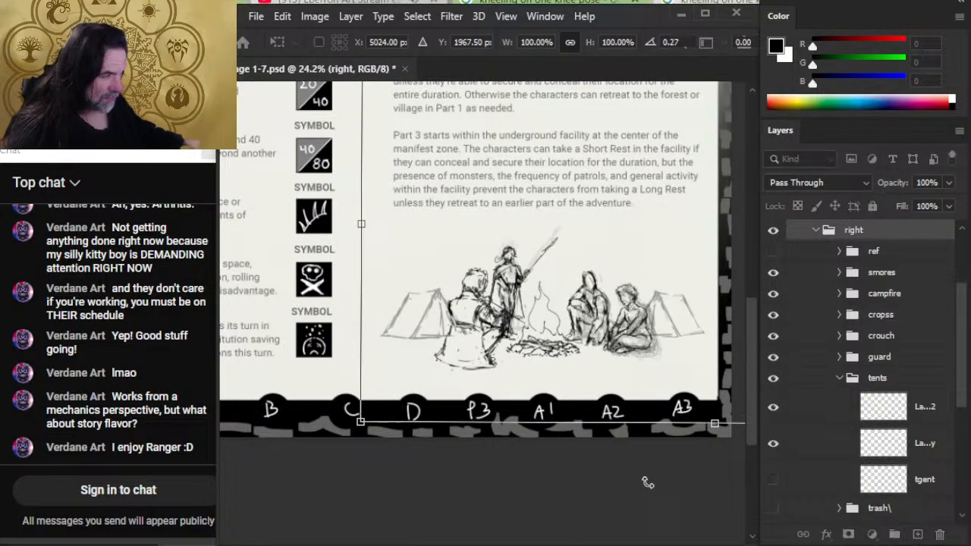
key(Return)
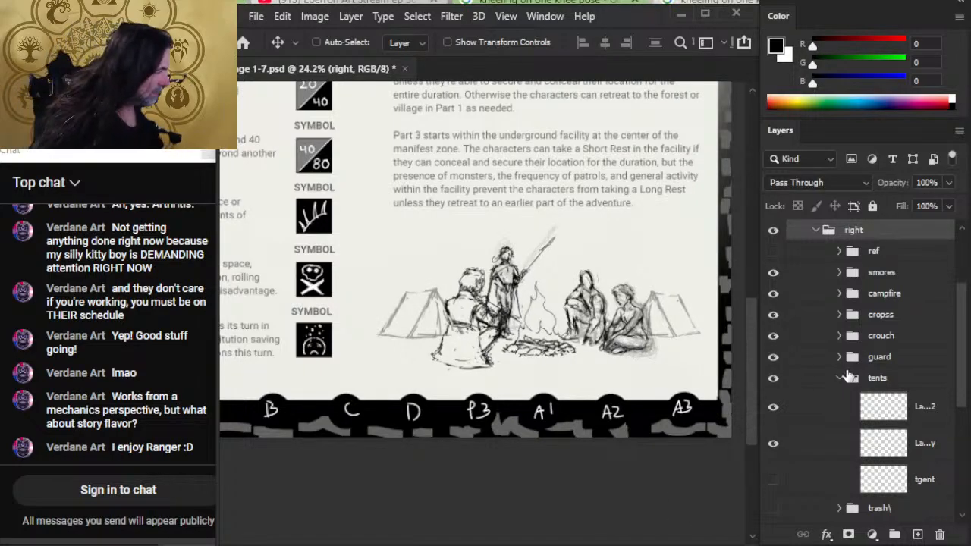
- Nudge the tents group slightly upward behind the seated figures
click(876, 381)
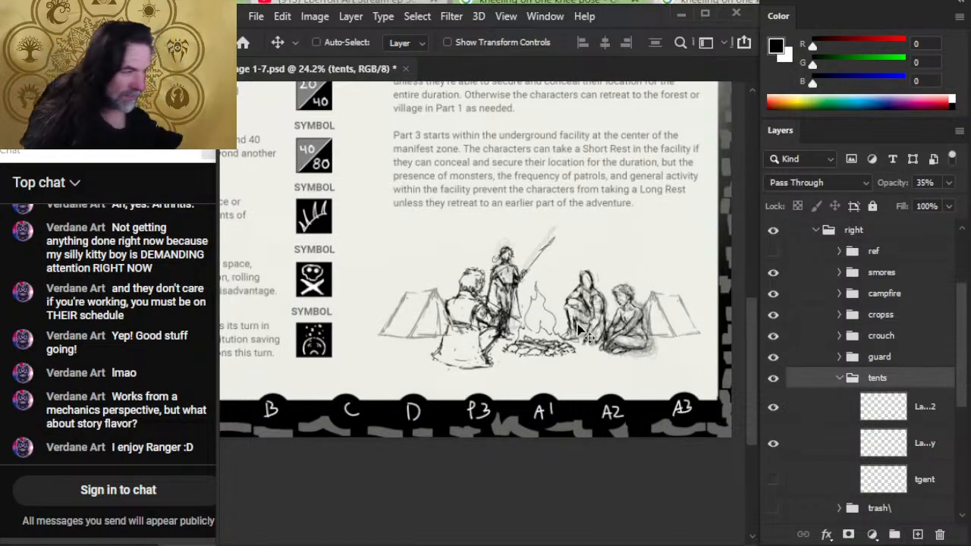
key(shift+Up)
key(shift+Up)
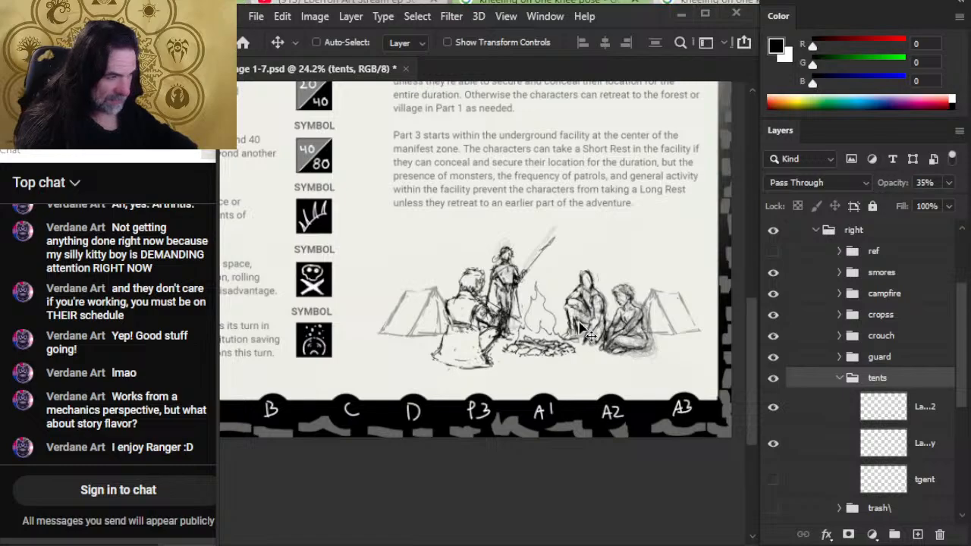
key(shift+Up)
key(shift+Up)
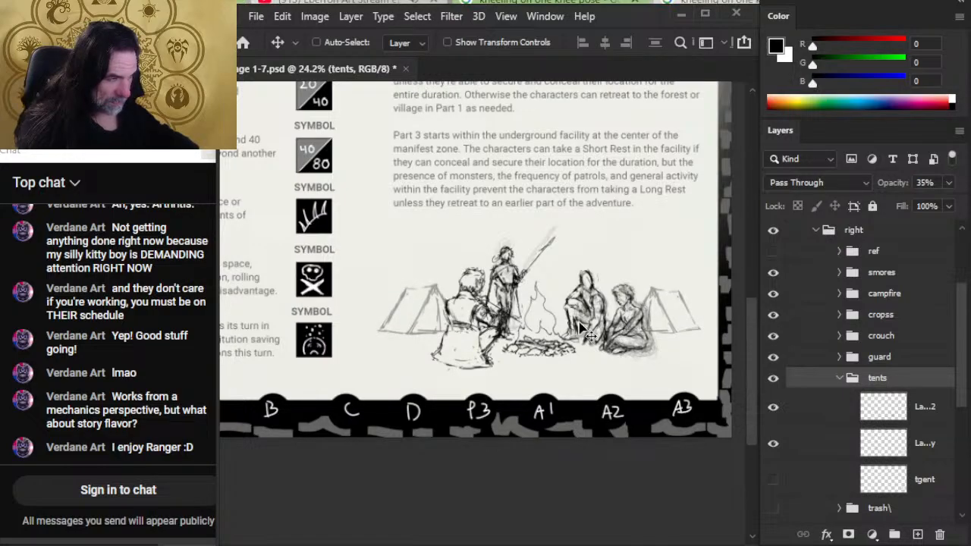
key(shift+Up)
key(shift+Up)
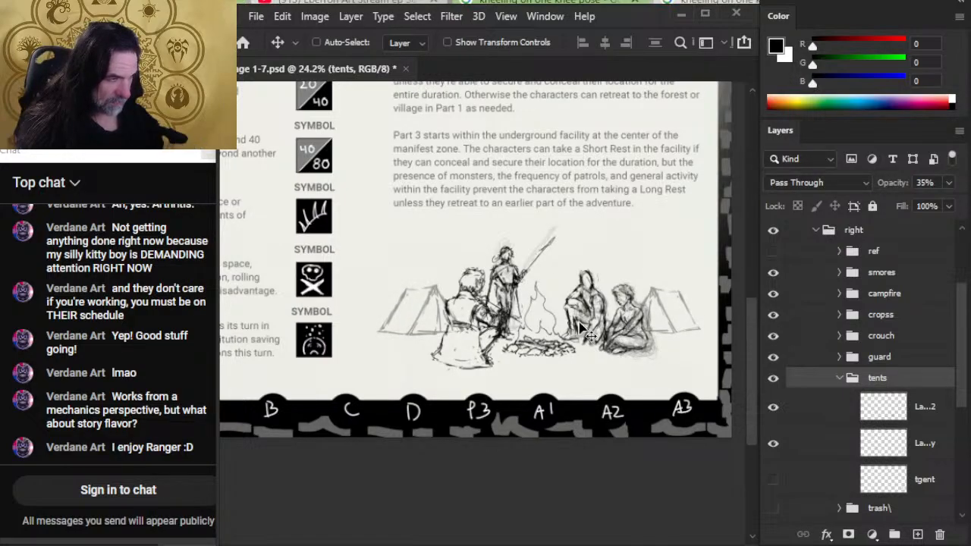
- Spread the two tents apart, moving each slightly outward and down from the campfire
click(835, 411)
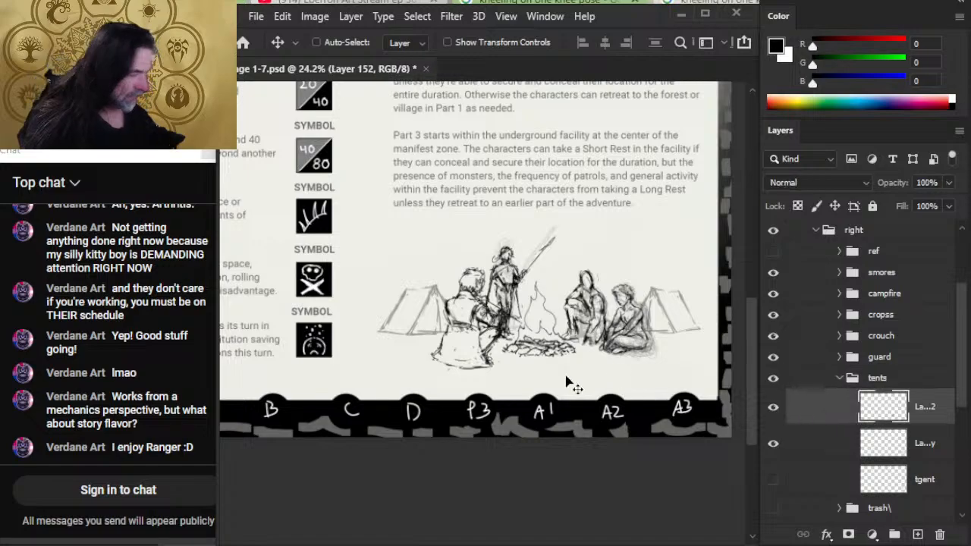
drag(548, 374, 536, 362)
click(812, 437)
drag(742, 367, 751, 372)
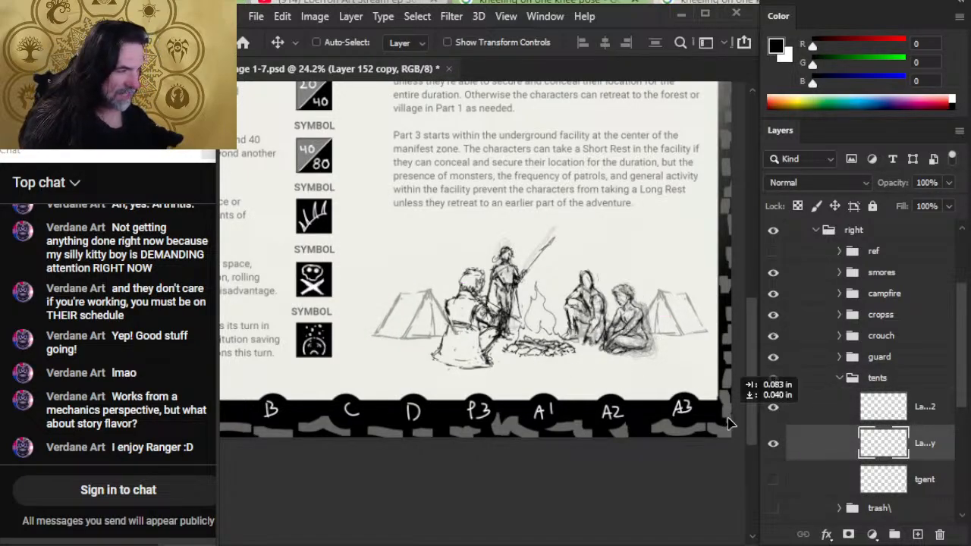
- Try scaling the tents group down to about 90% with Free Transform, then undo the scaling
key(l)
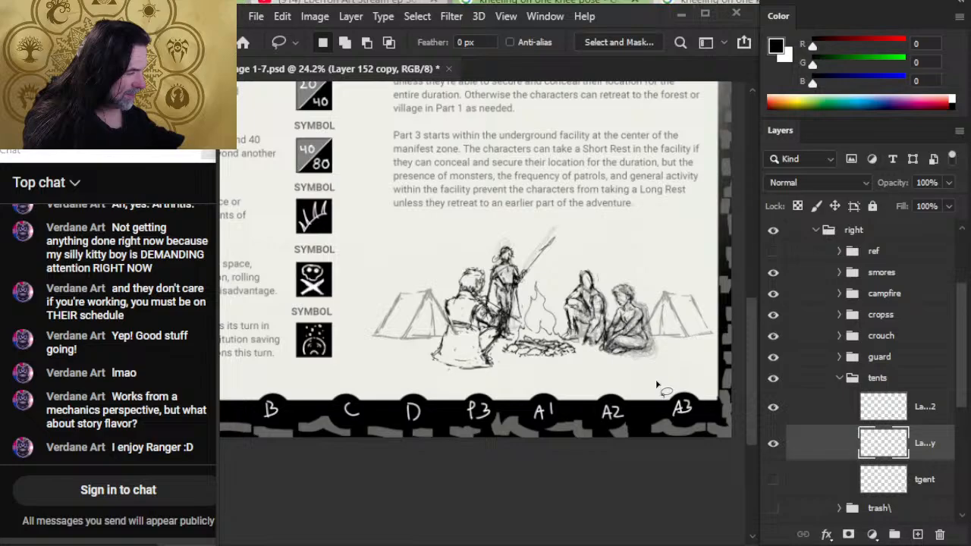
click(825, 379)
right_click(619, 361)
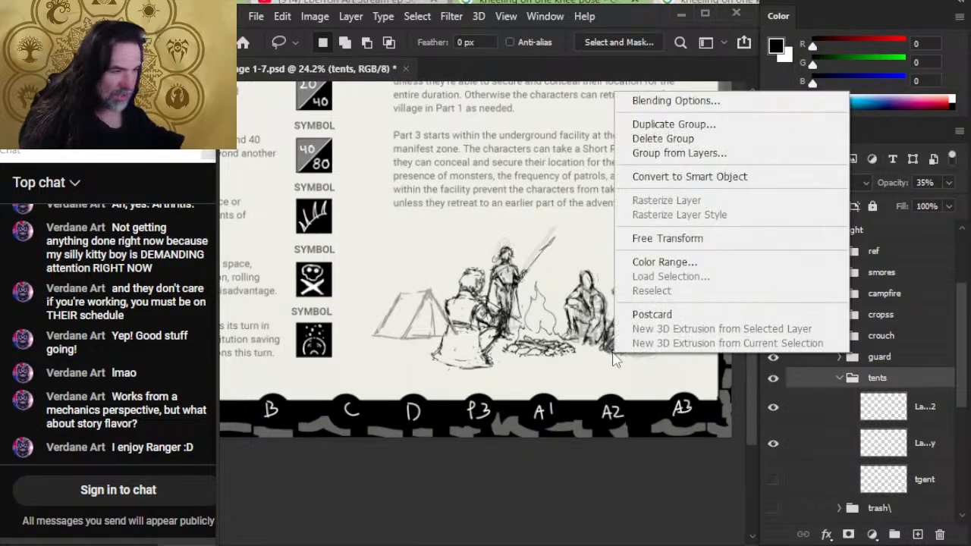
click(664, 238)
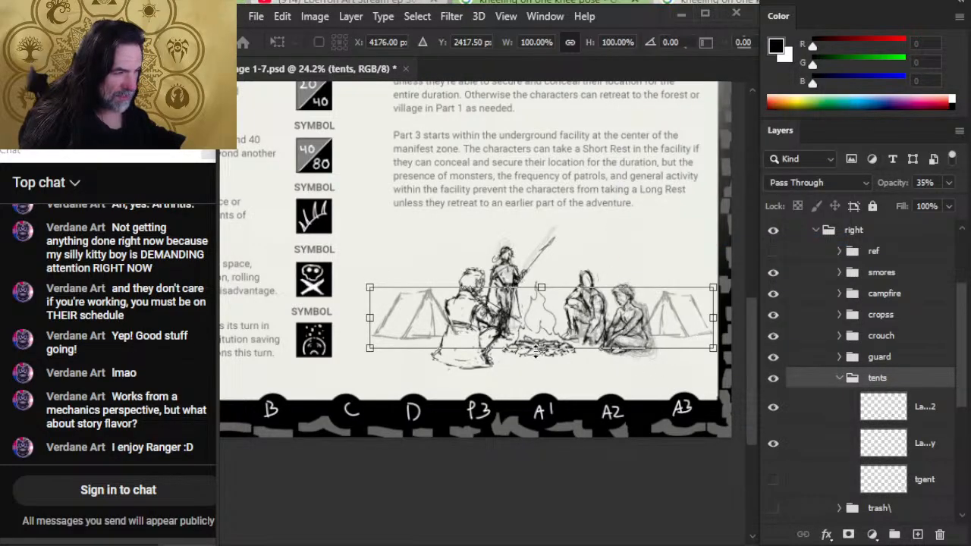
drag(537, 350, 534, 347)
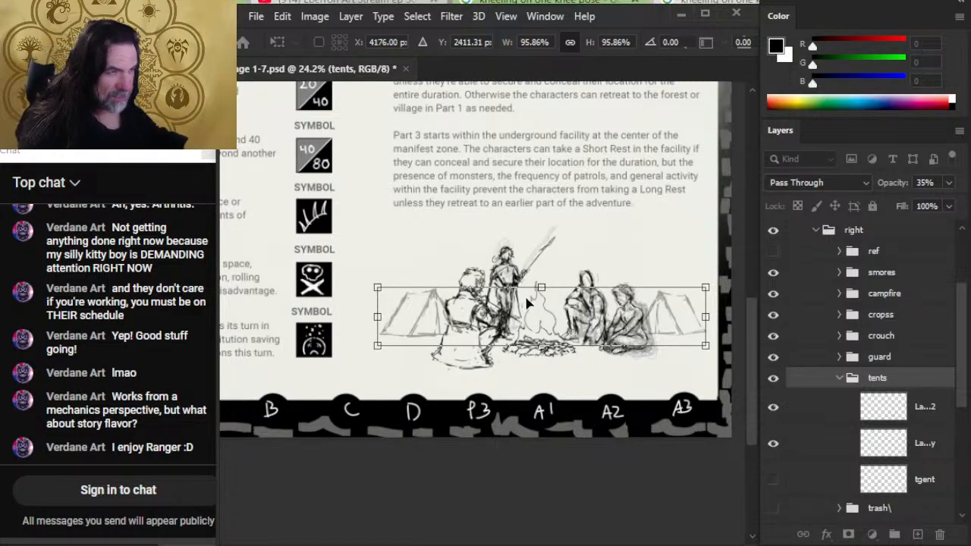
drag(540, 287, 543, 290)
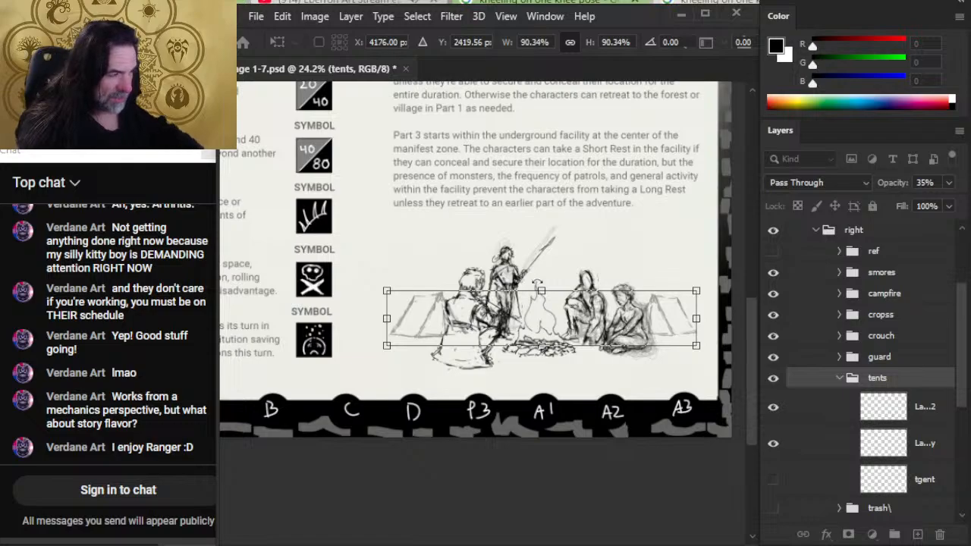
key(Return)
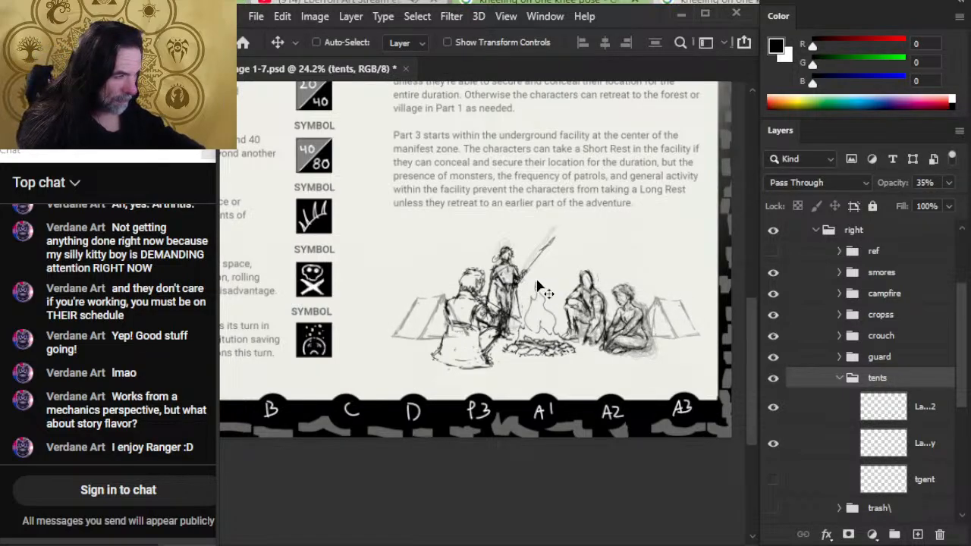
key(ctrl+z)
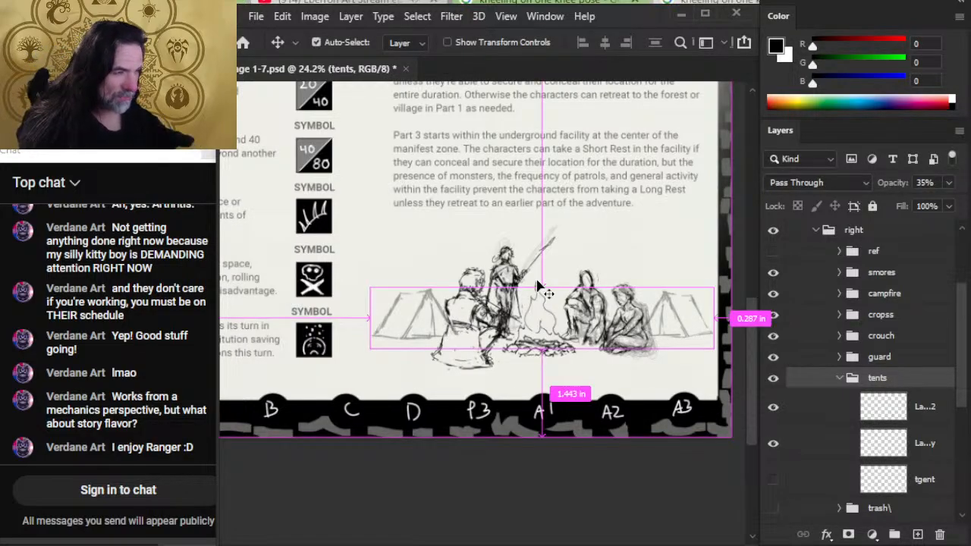
- Nudge the left tent slightly right, closer to the seated smores figure
click(811, 414)
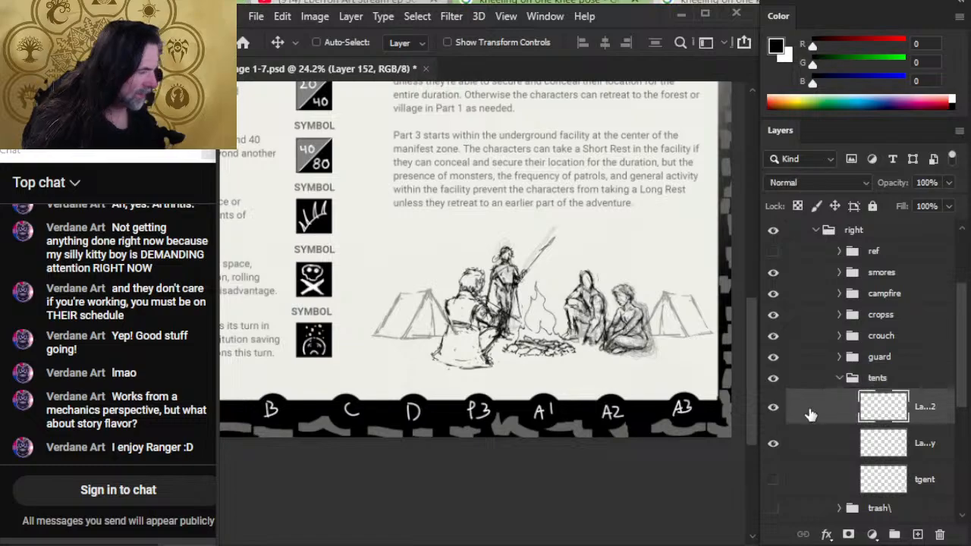
key(shift+Right)
key(shift+Right)
key(shift+Right)
key(l)
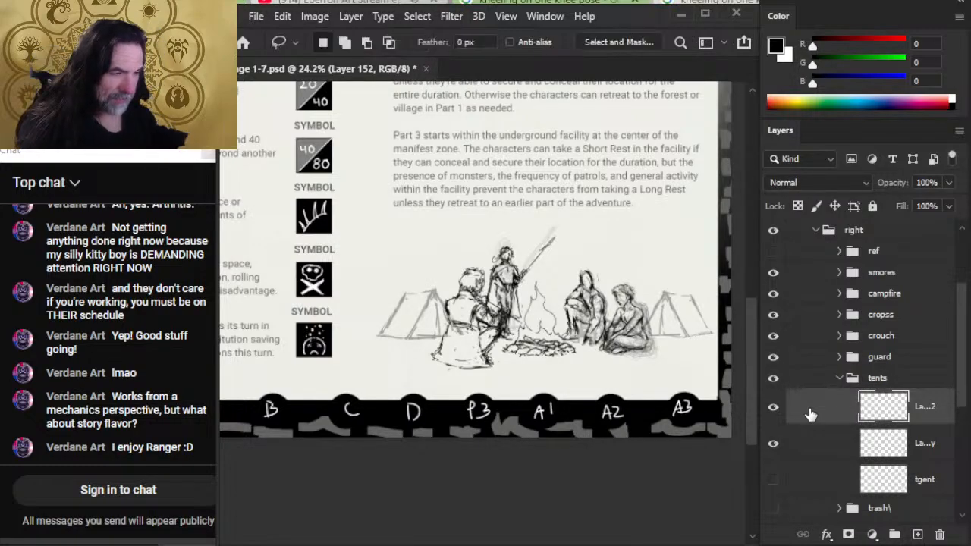
- Rotate the left tent very slightly with Free Transform
right_click(508, 294)
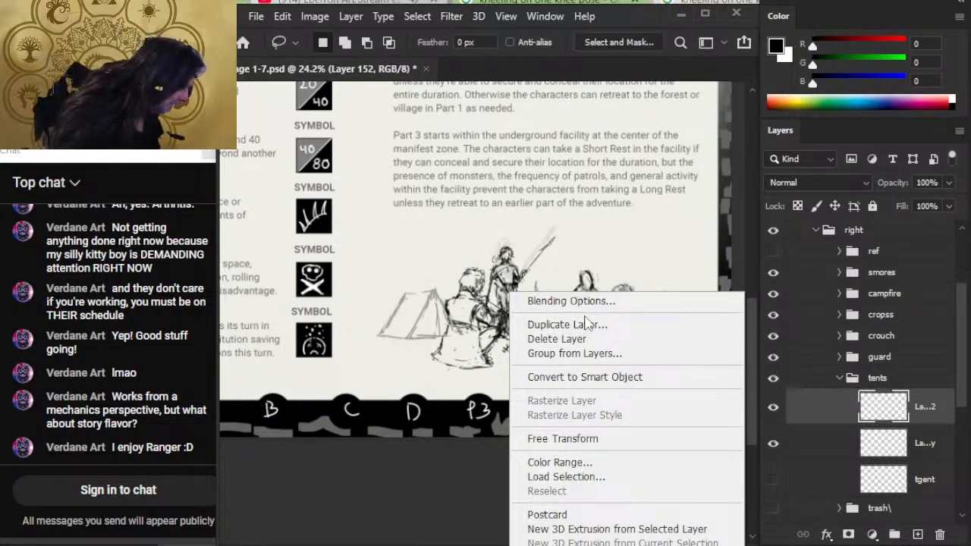
click(599, 439)
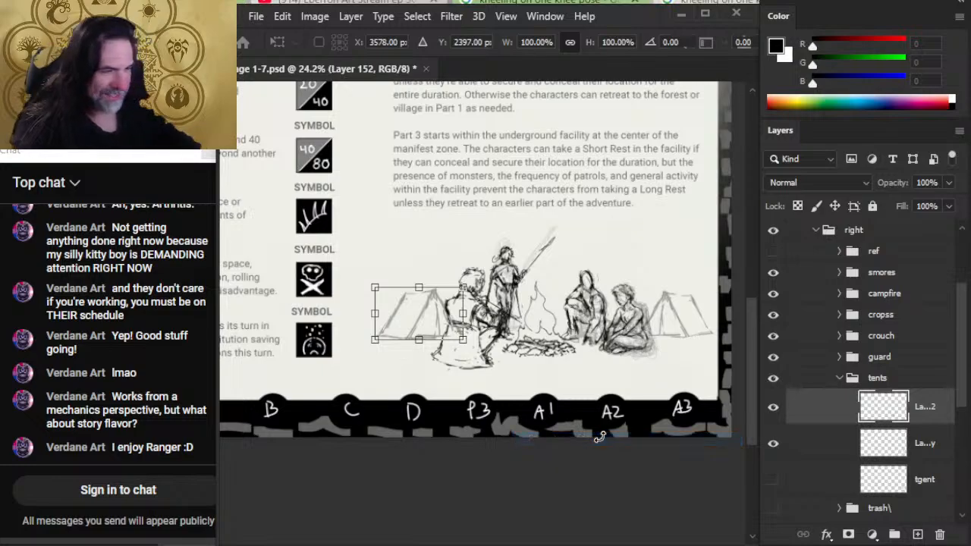
drag(481, 332, 504, 332)
key(Return)
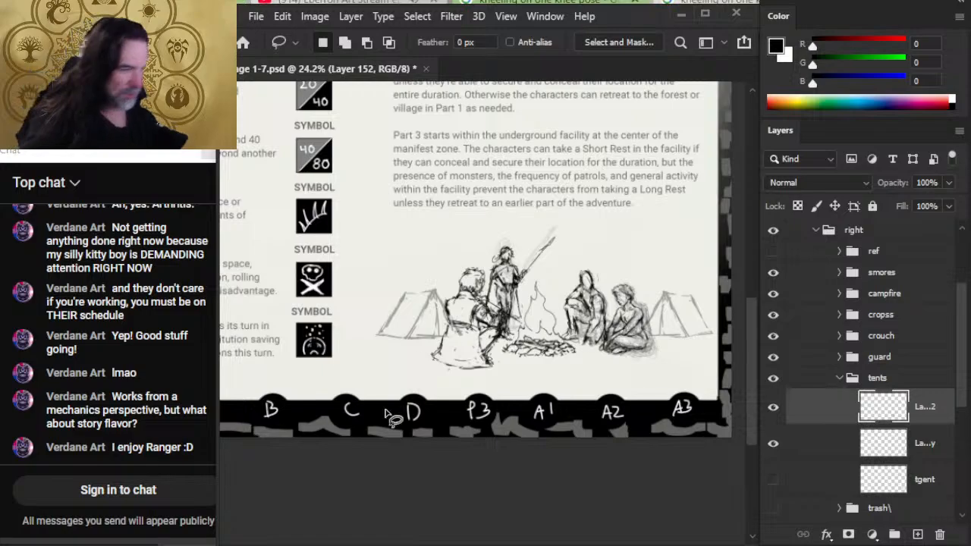
- Enlarge the right tent to about 105% with Free Transform, extending it upward to match the left tent's height
click(831, 451)
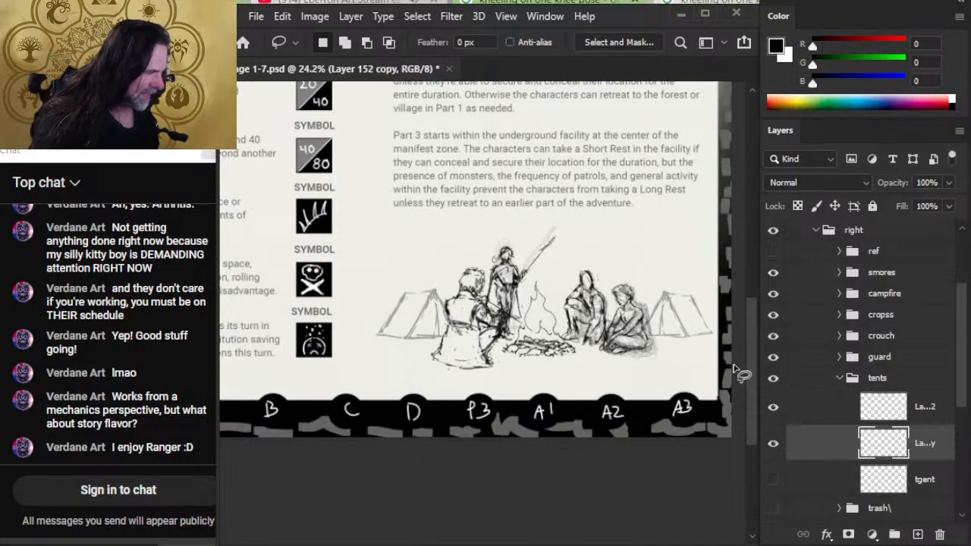
right_click(624, 298)
click(709, 442)
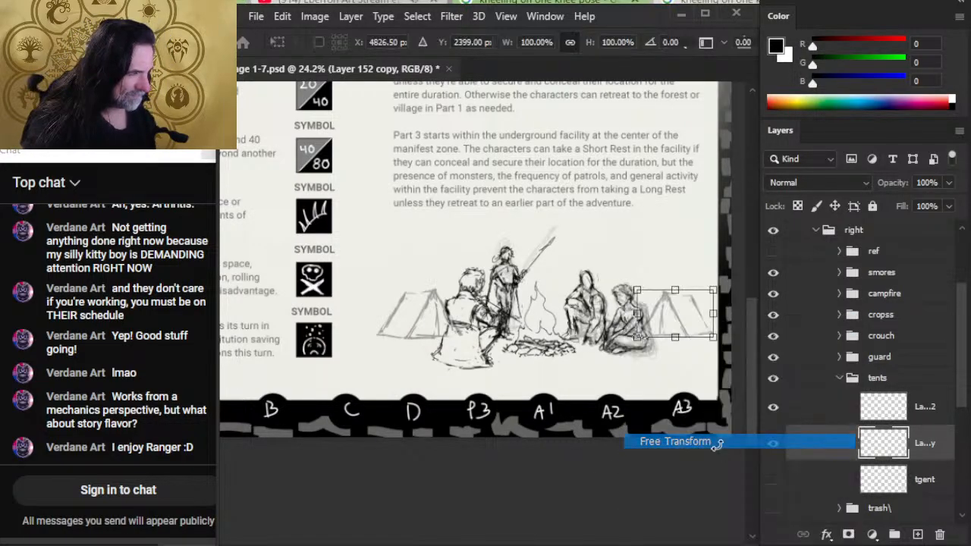
drag(675, 288, 672, 282)
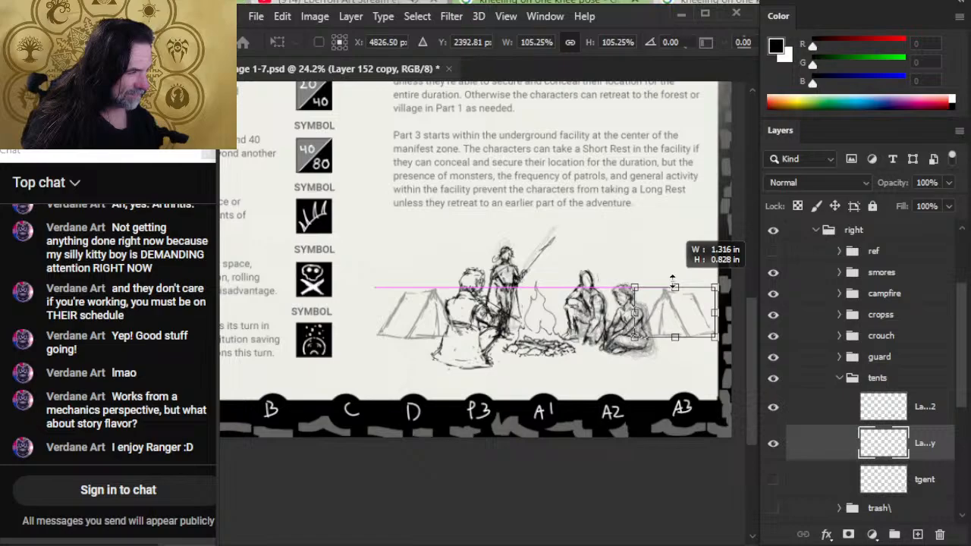
key(Return)
key(v)
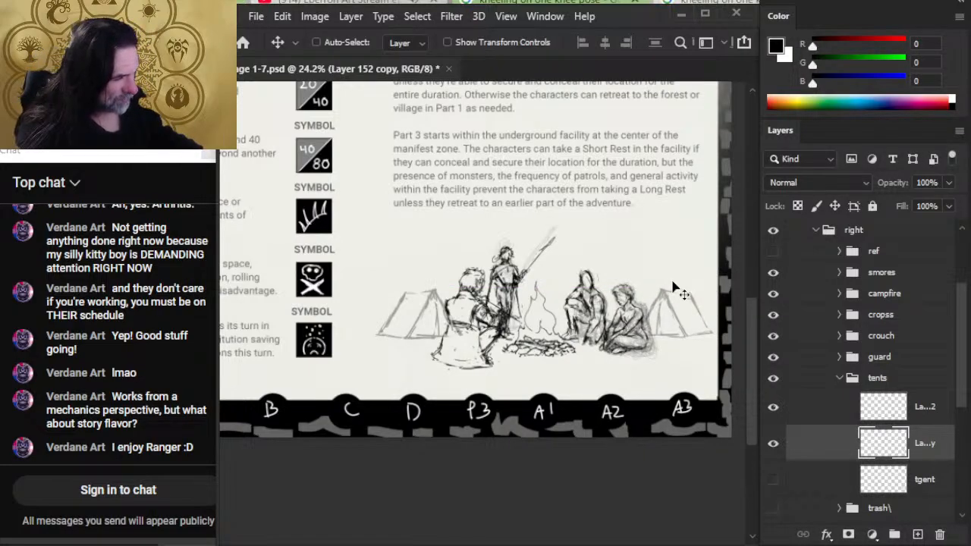
- Rotate the left tent by about 0.36° with Free Transform and nudge it slightly right toward the smores figure
click(817, 419)
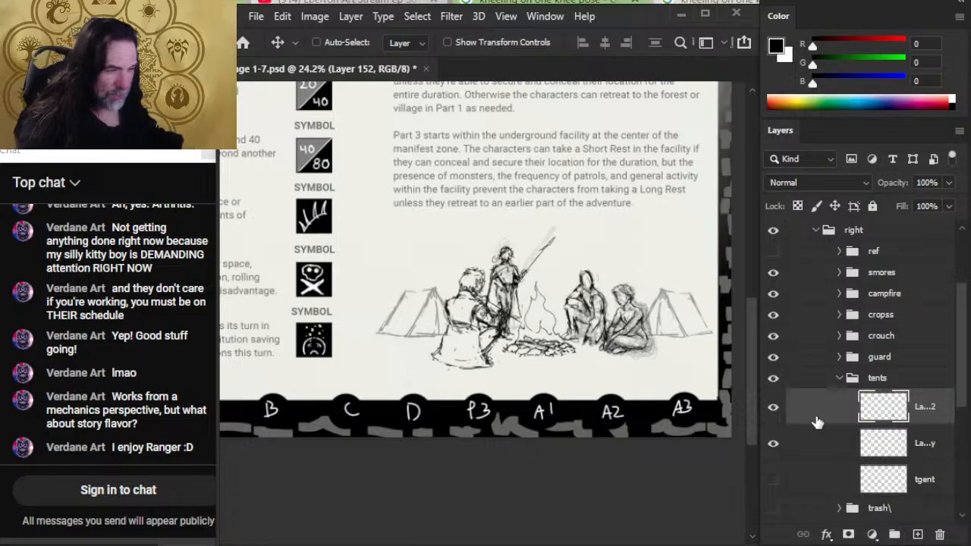
key(l)
right_click(557, 313)
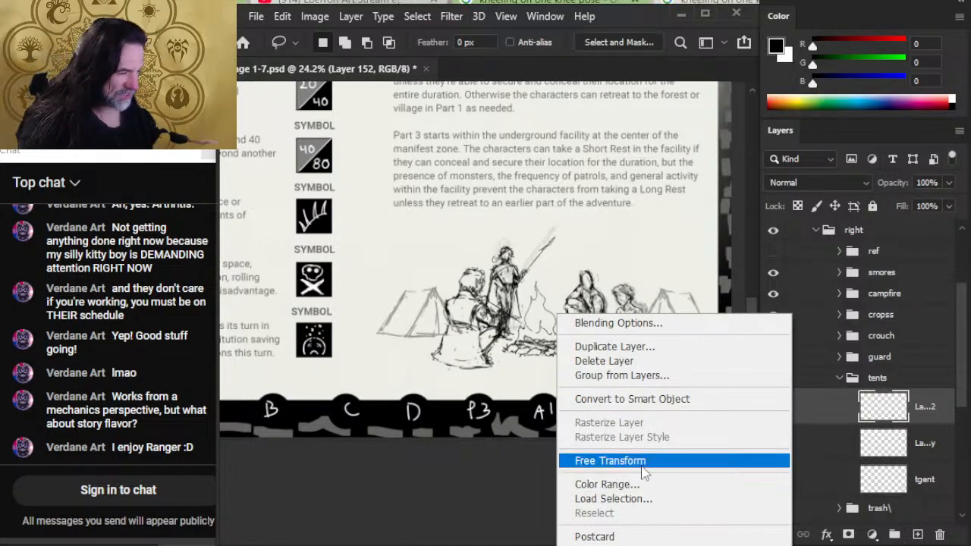
click(607, 461)
drag(593, 324, 609, 324)
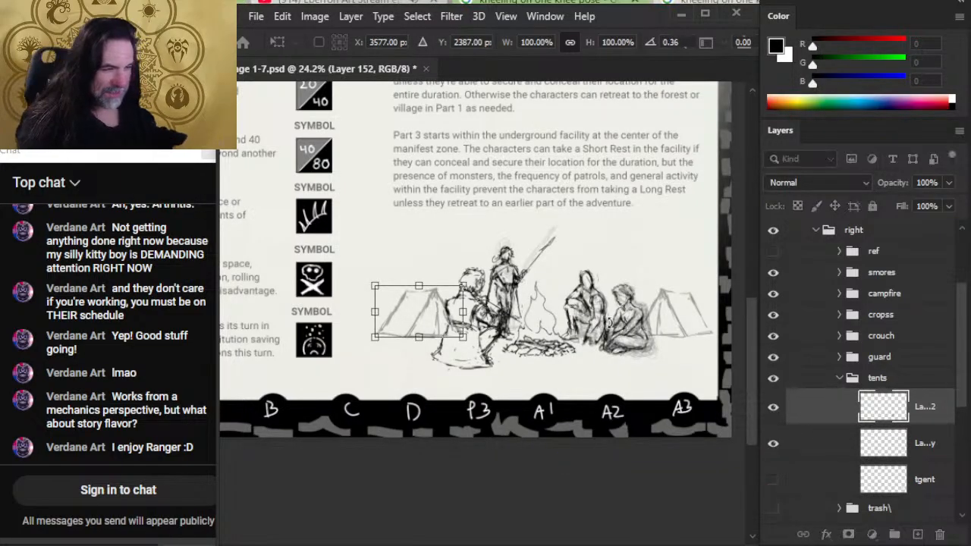
key(Return)
key(v)
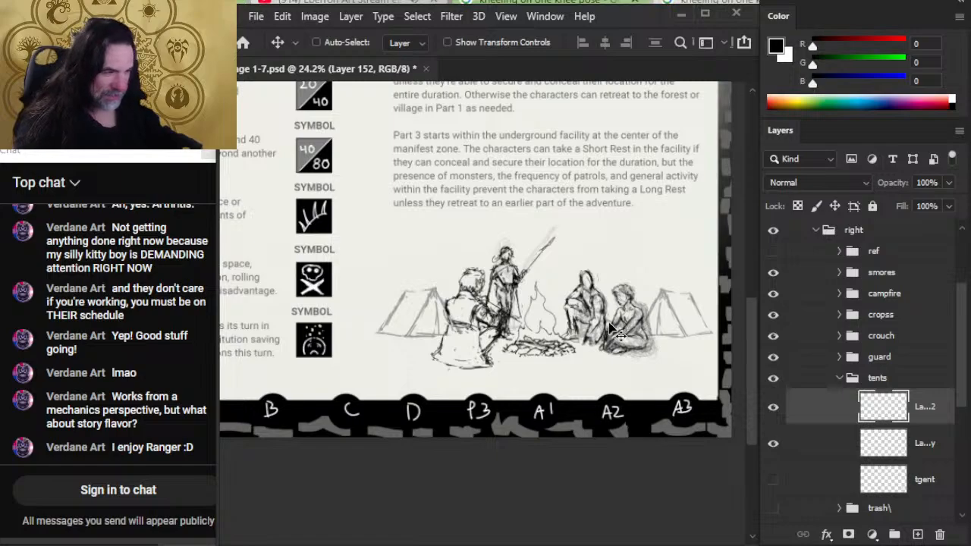
key(Right)
key(Right)
key(Right)
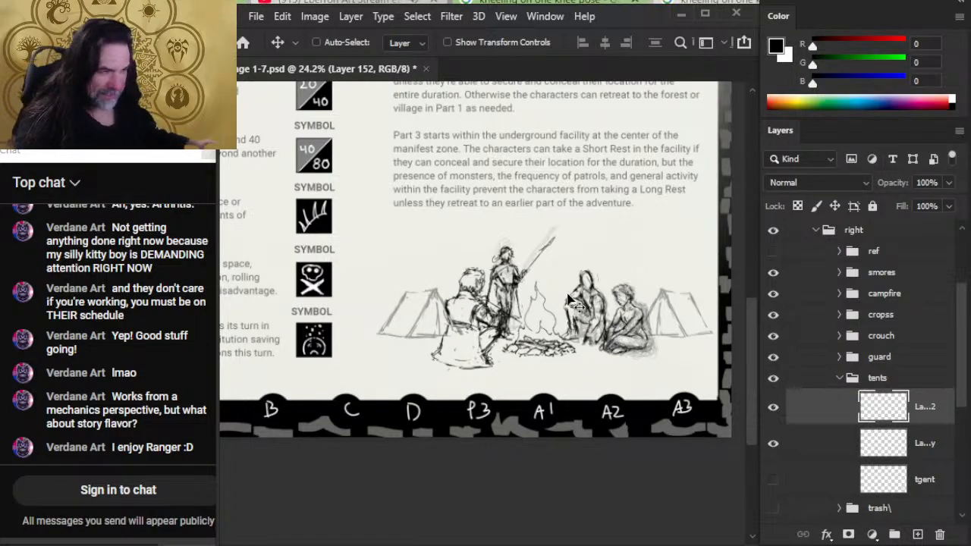
key(z)
alt+click(620, 323)
alt+click(651, 344)
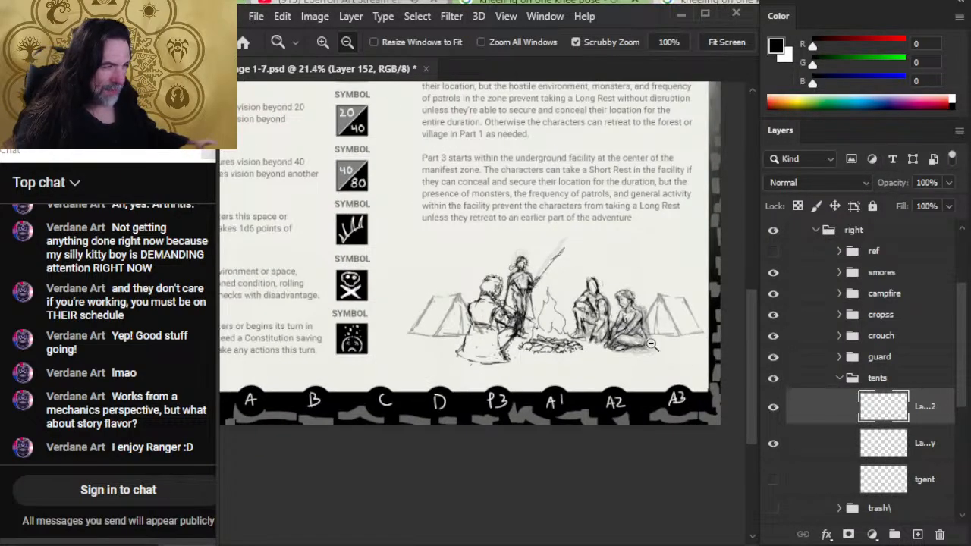
alt+click(579, 377)
key(l)
right_click(523, 307)
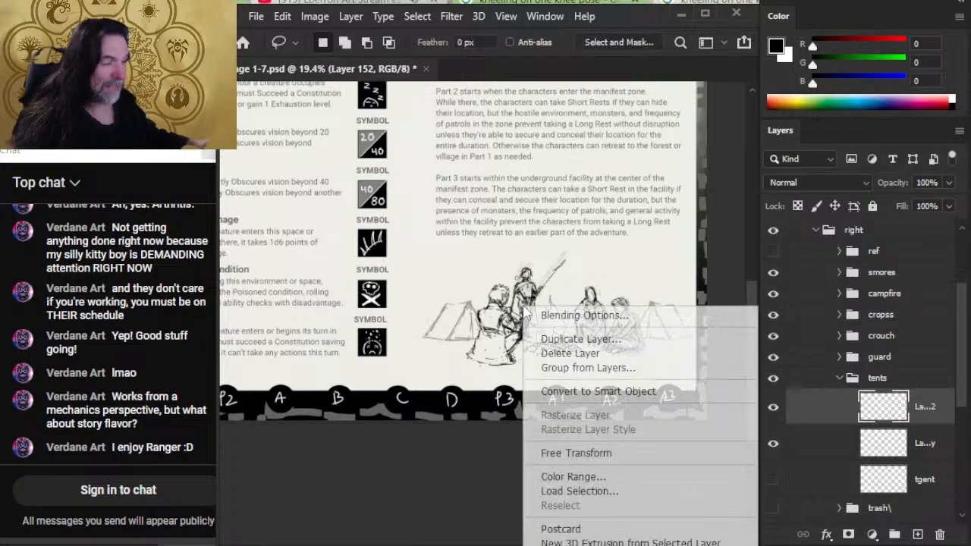
click(644, 454)
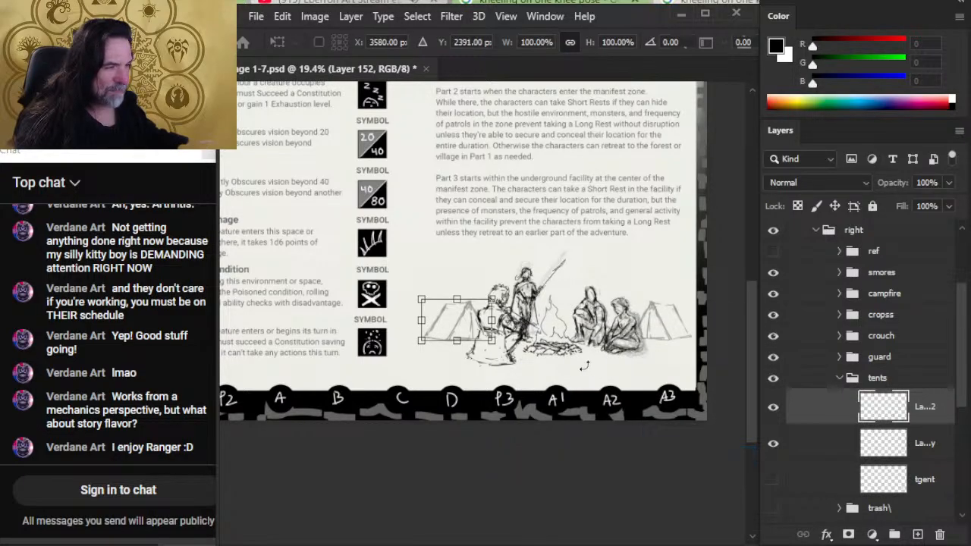
click(715, 396)
- Flip the whole right group horizontally with Free Transform and move the mirrored camp scene back beneath the page text
click(854, 229)
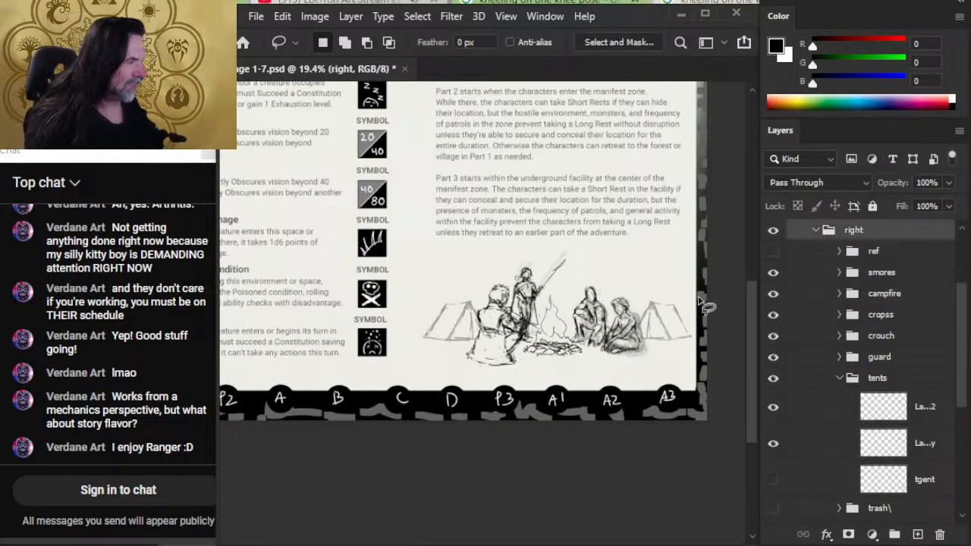
key(z)
right_click(562, 286)
key(Escape)
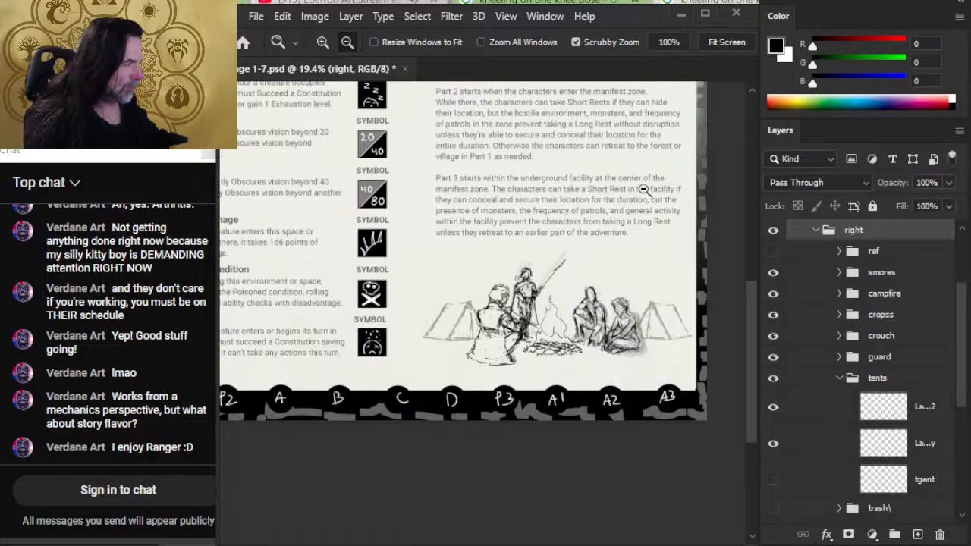
key(l)
right_click(624, 193)
click(690, 341)
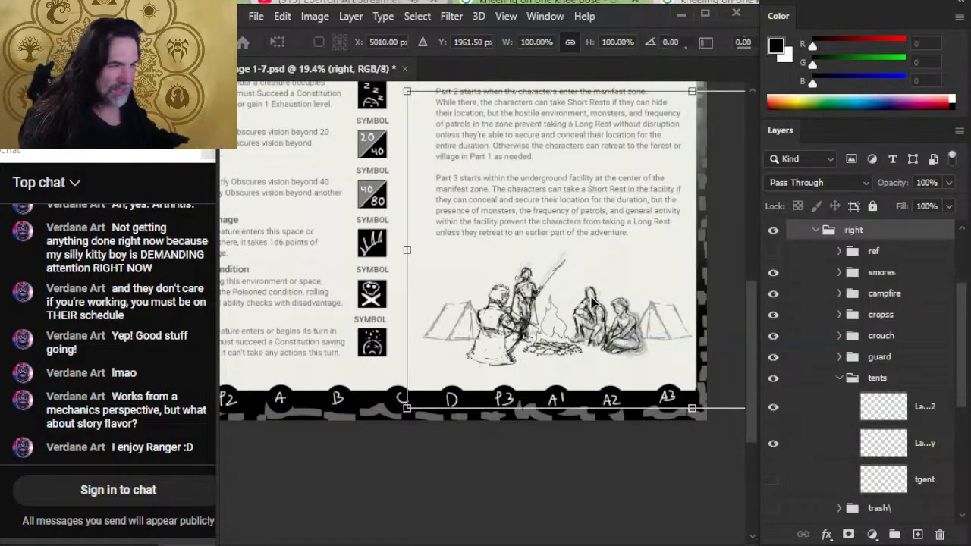
right_click(589, 298)
click(648, 270)
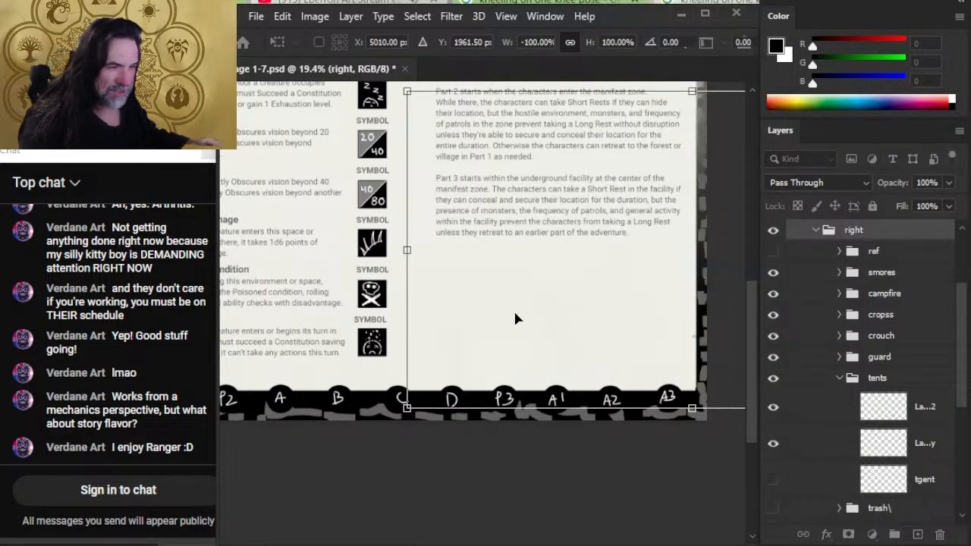
mouse_move(494, 319)
mouse_down()
mouse_move(529, 319)
mouse_move(380, 303)
mouse_move(377, 317)
mouse_move(364, 313)
mouse_up()
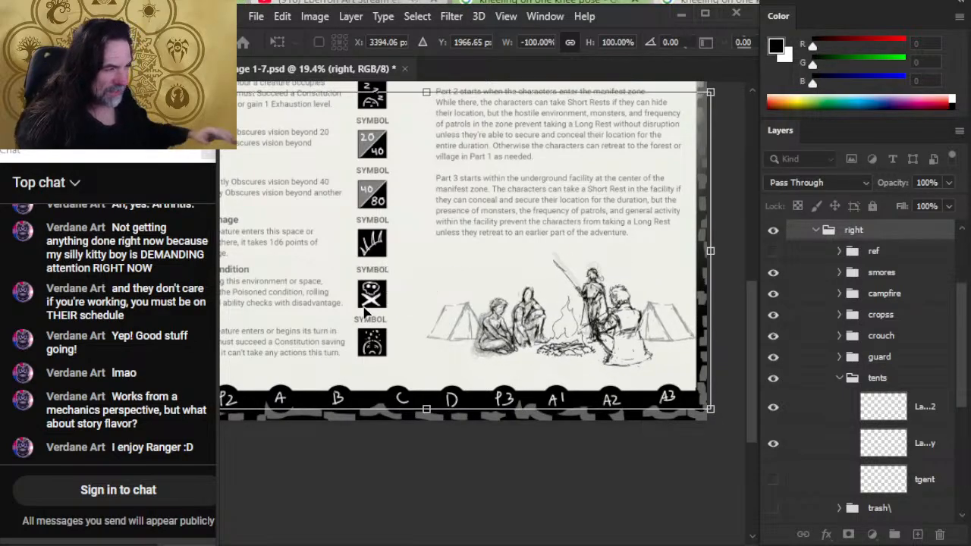
key(Return)
- Nudge the mirrored camp scene slightly left and up to center it beneath the text, and save the document
key(shift+Left)
key(shift+Left)
key(shift+Left)
key(shift+Left)
key(shift+Up)
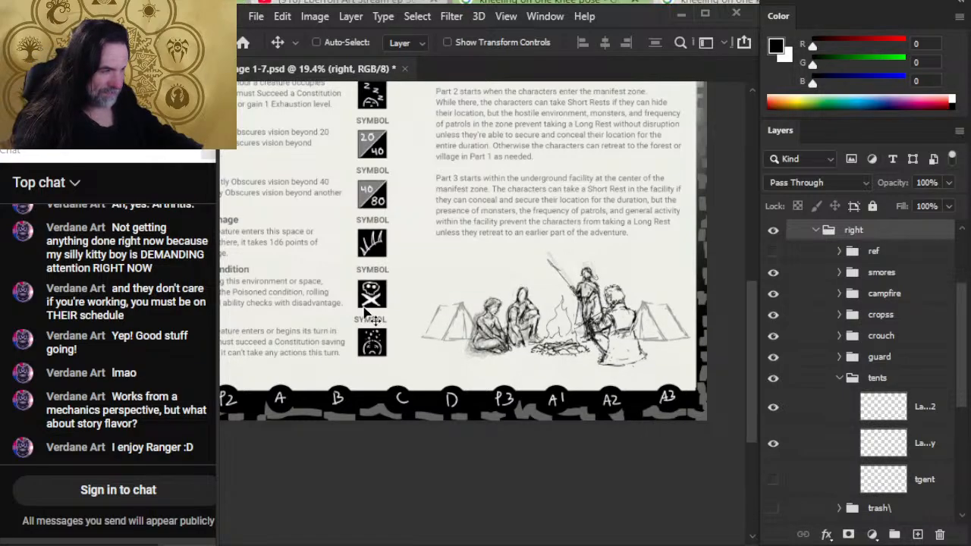
key(ctrl)
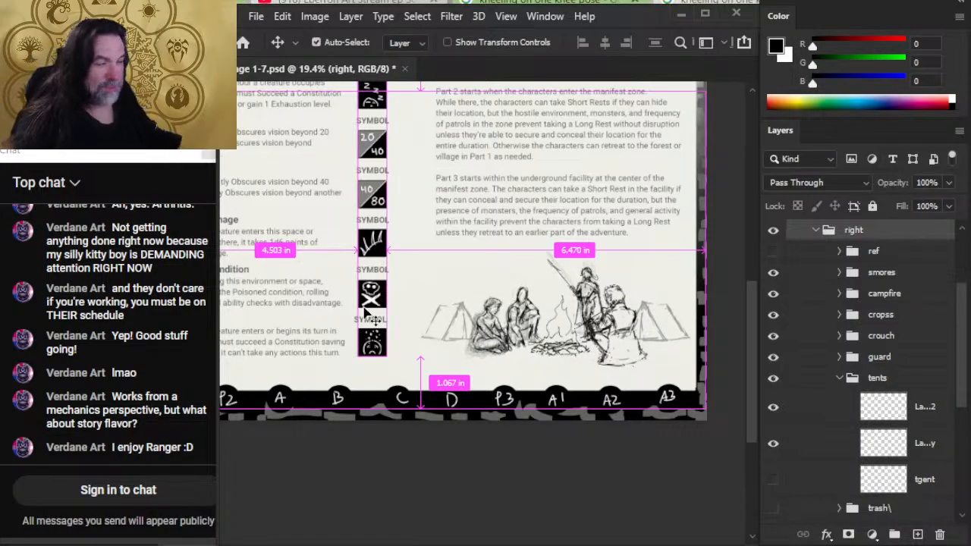
key(ctrl+s)
- Nudge the tent on the left of the mirrored scene rightward, closer to the seated figures
key(z)
drag(560, 320, 537, 314)
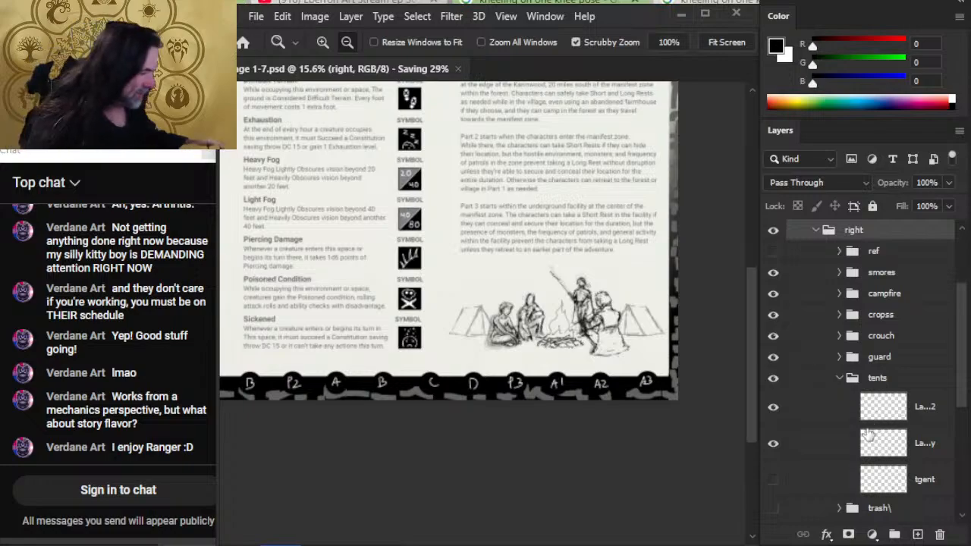
click(831, 444)
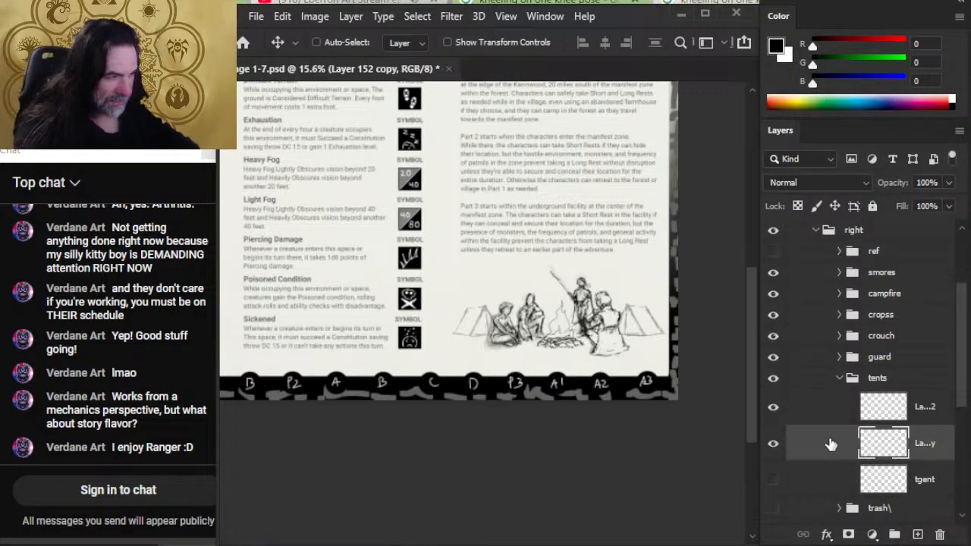
key(shift+Right)
key(shift+Right)
key(shift+Right)
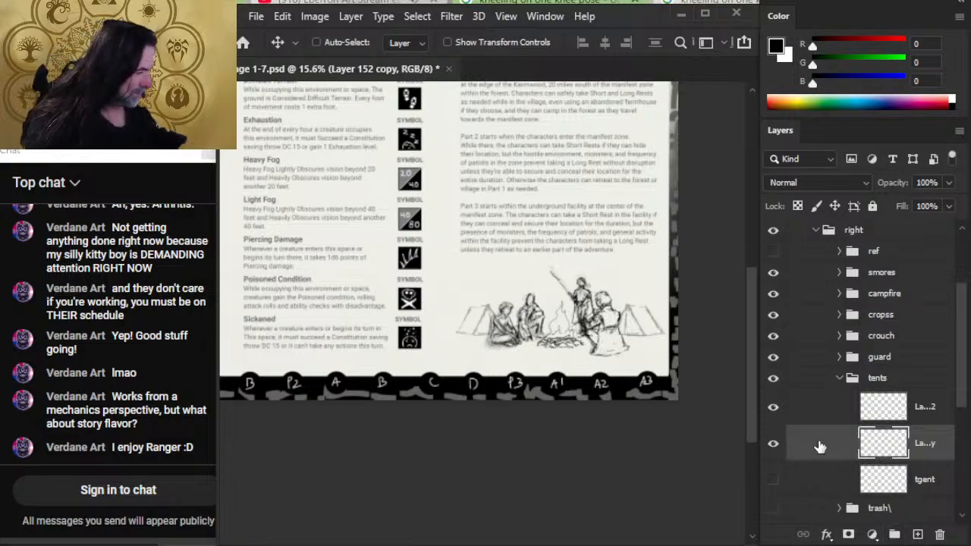
- Nudge the tent on the right of the mirrored scene leftward, closer to the smores figure
click(800, 421)
key(shift+Left)
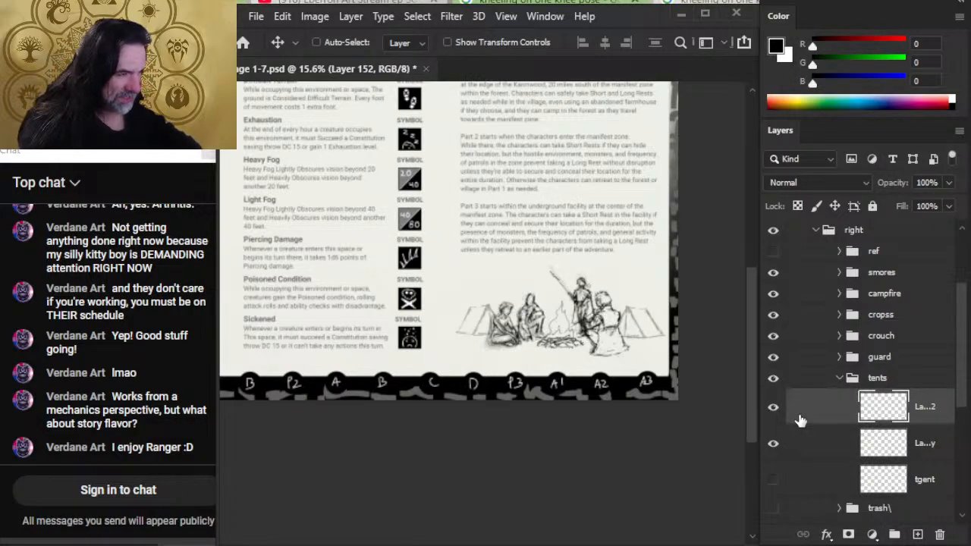
key(shift+Left)
key(shift+Left)
key(shift+Left)
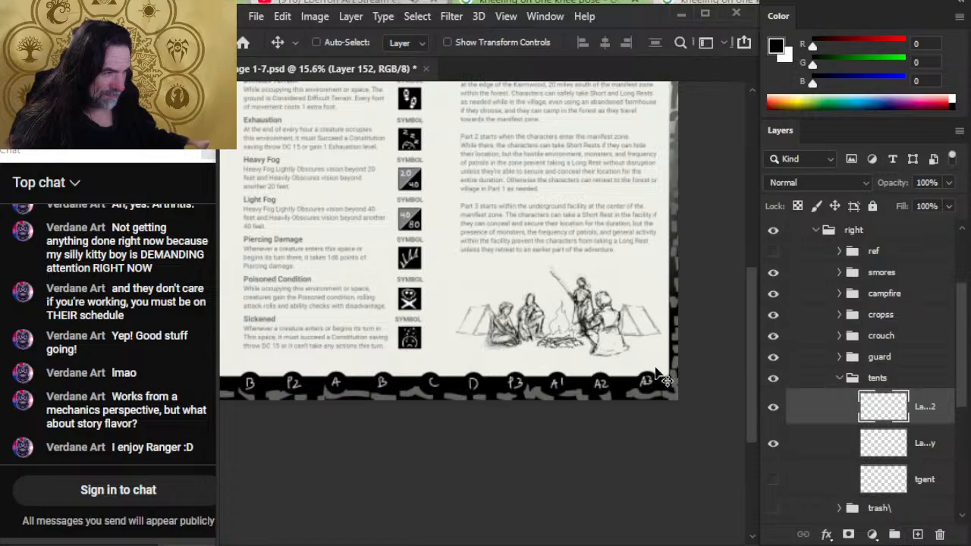
- Nudge the seated smores figure slightly up and right, away from the standing guard, and save the document
click(812, 378)
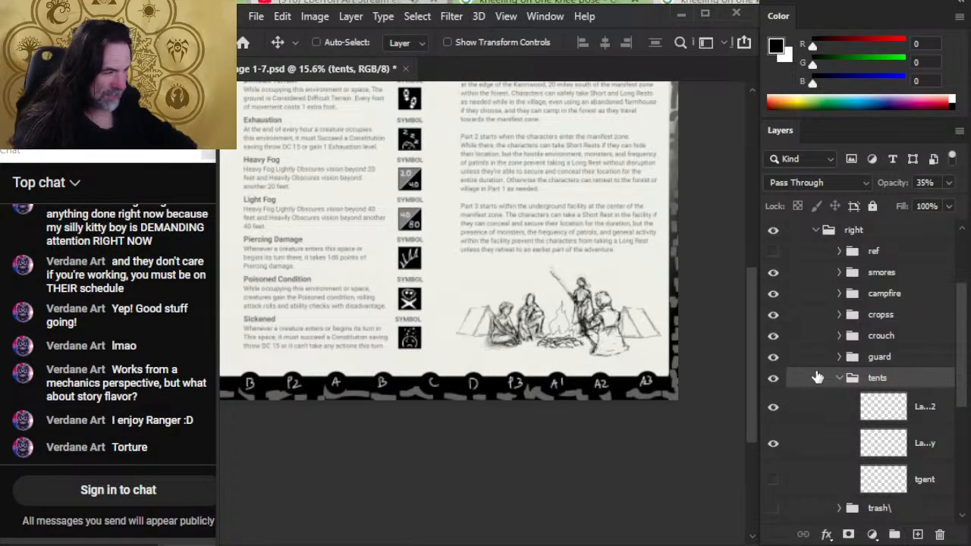
click(798, 233)
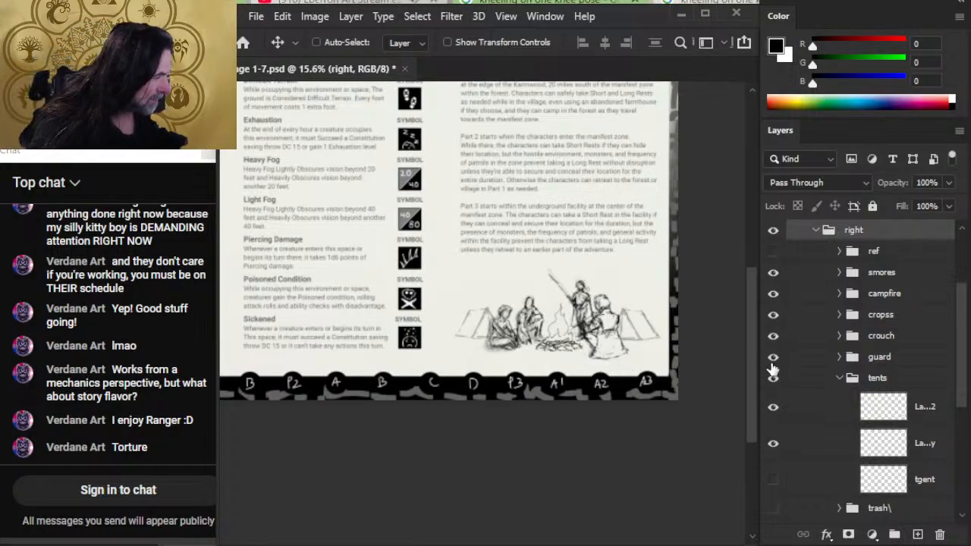
click(811, 279)
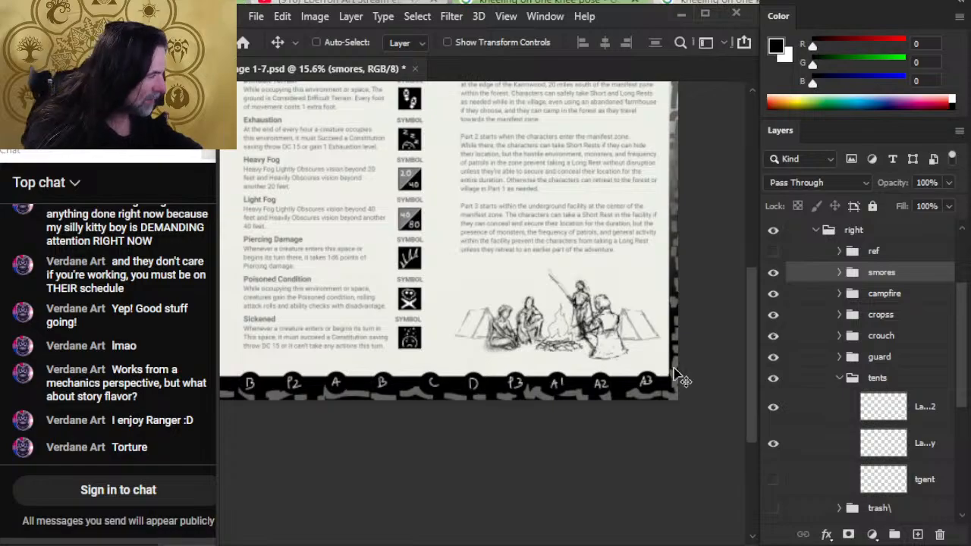
key(shift+Up)
key(shift+Up)
key(shift+Up)
key(shift+Up)
key(shift+Right)
key(shift+Right)
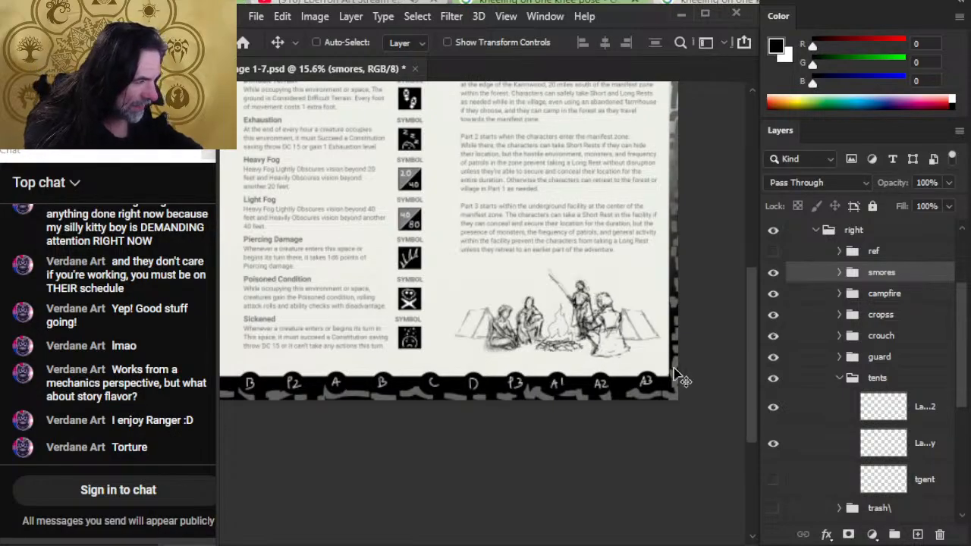
key(shift+Right)
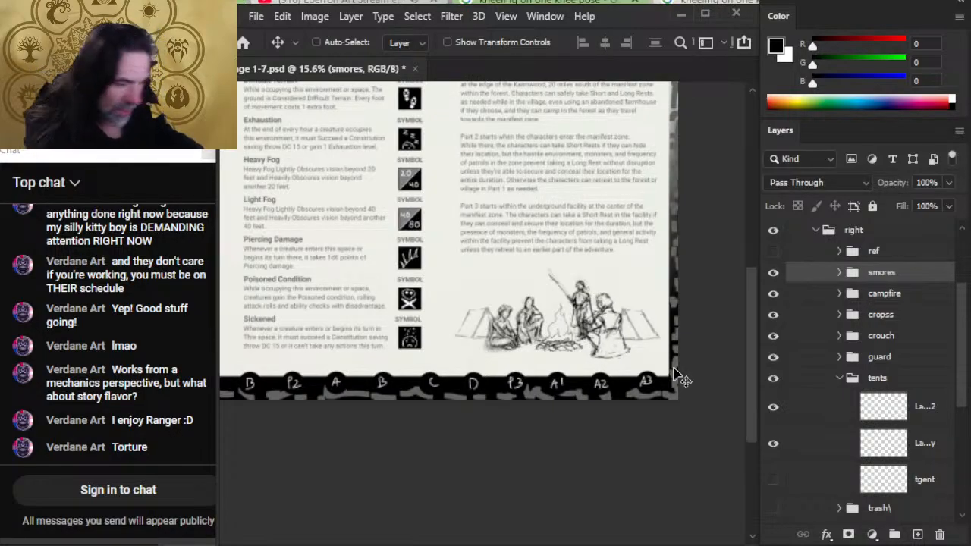
key(ctrl+s)
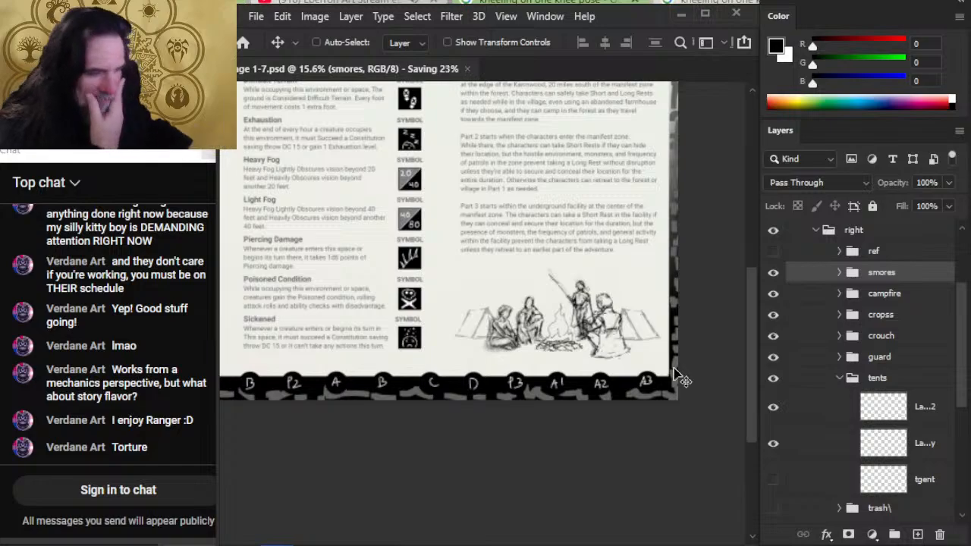